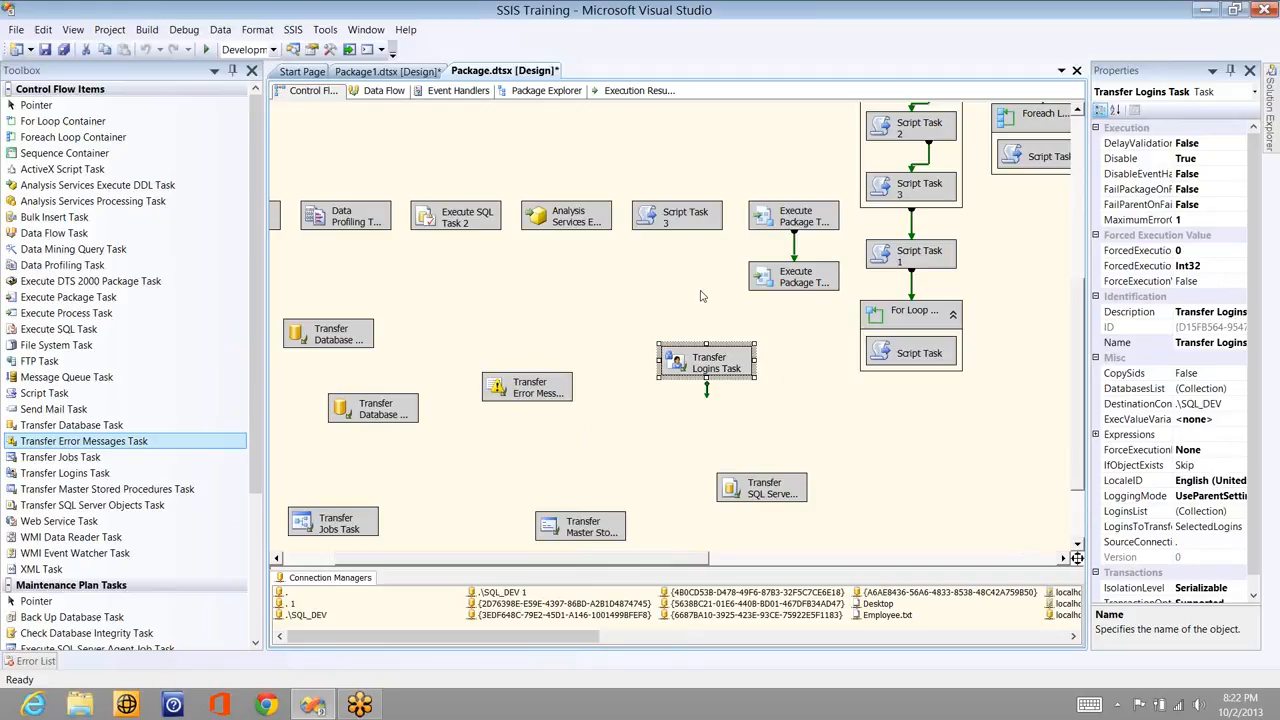
- Look through the Toolbox tasks: Web Service Task, Message Queue Task and FTP Task
{"action": "left_click", "coordinate": [451, 304]}
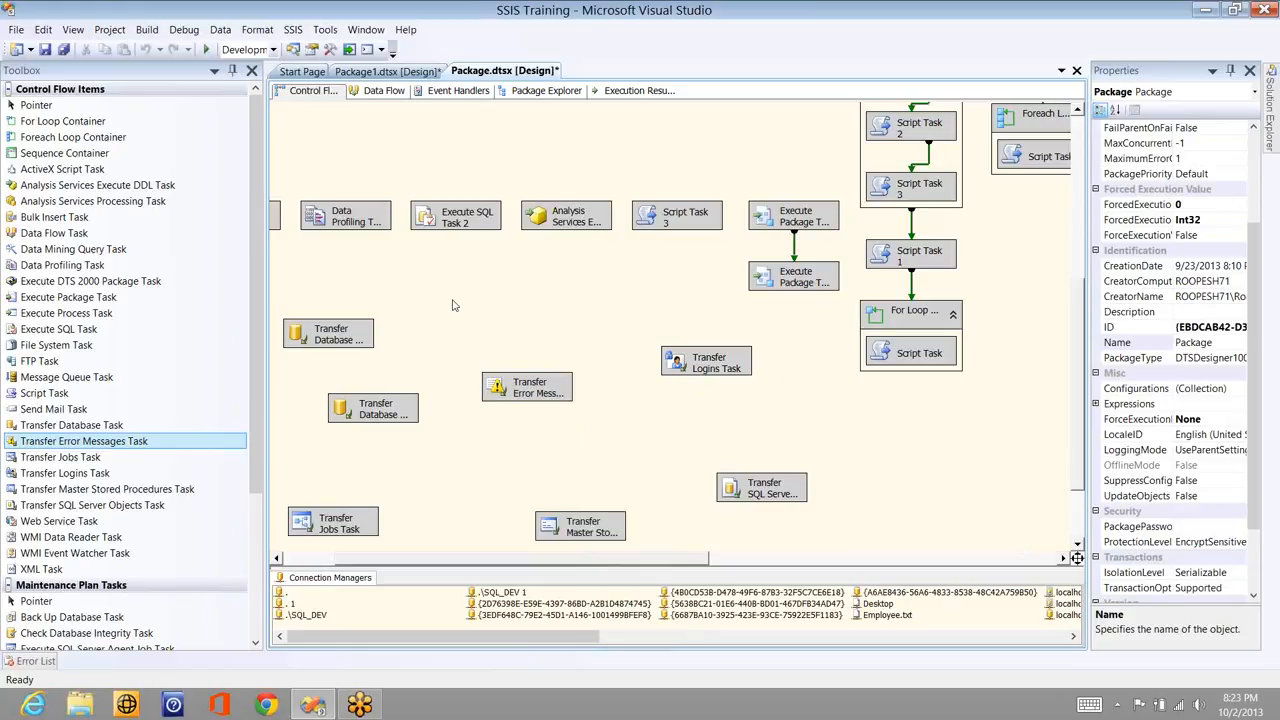
{"action": "left_click", "coordinate": [73, 522]}
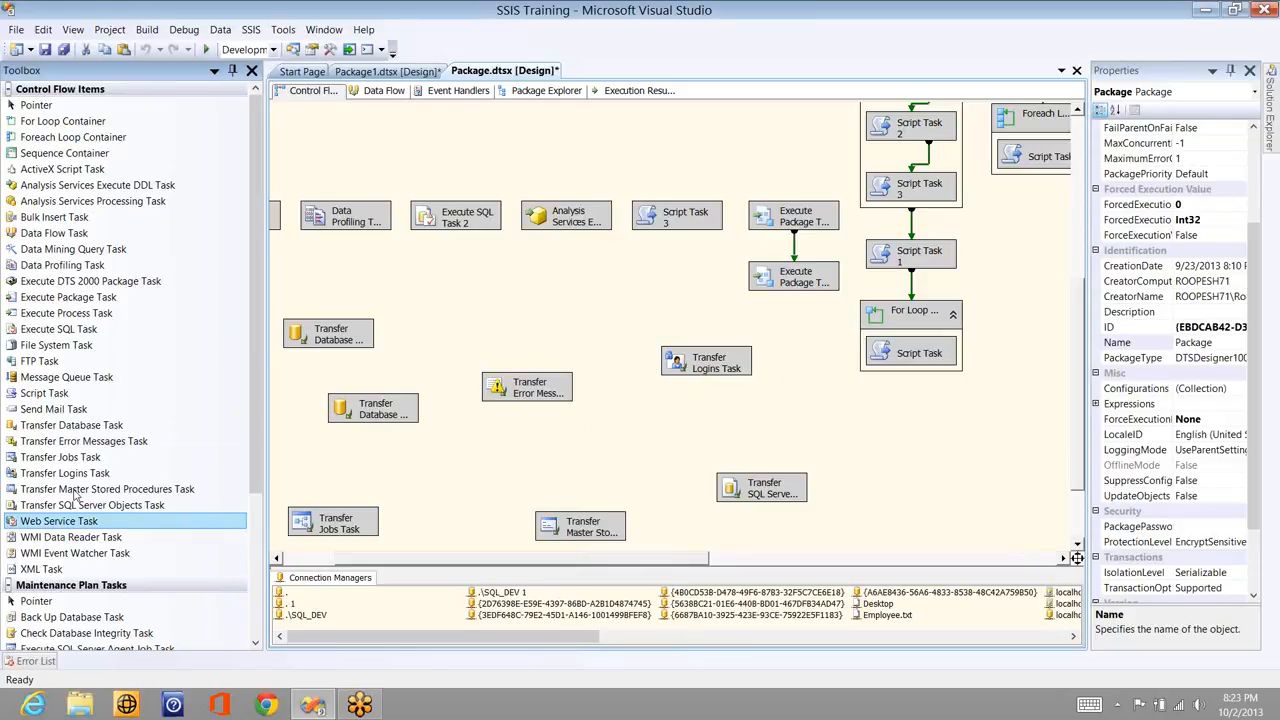
{"action": "left_click", "coordinate": [42, 376]}
{"action": "left_click", "coordinate": [40, 365]}
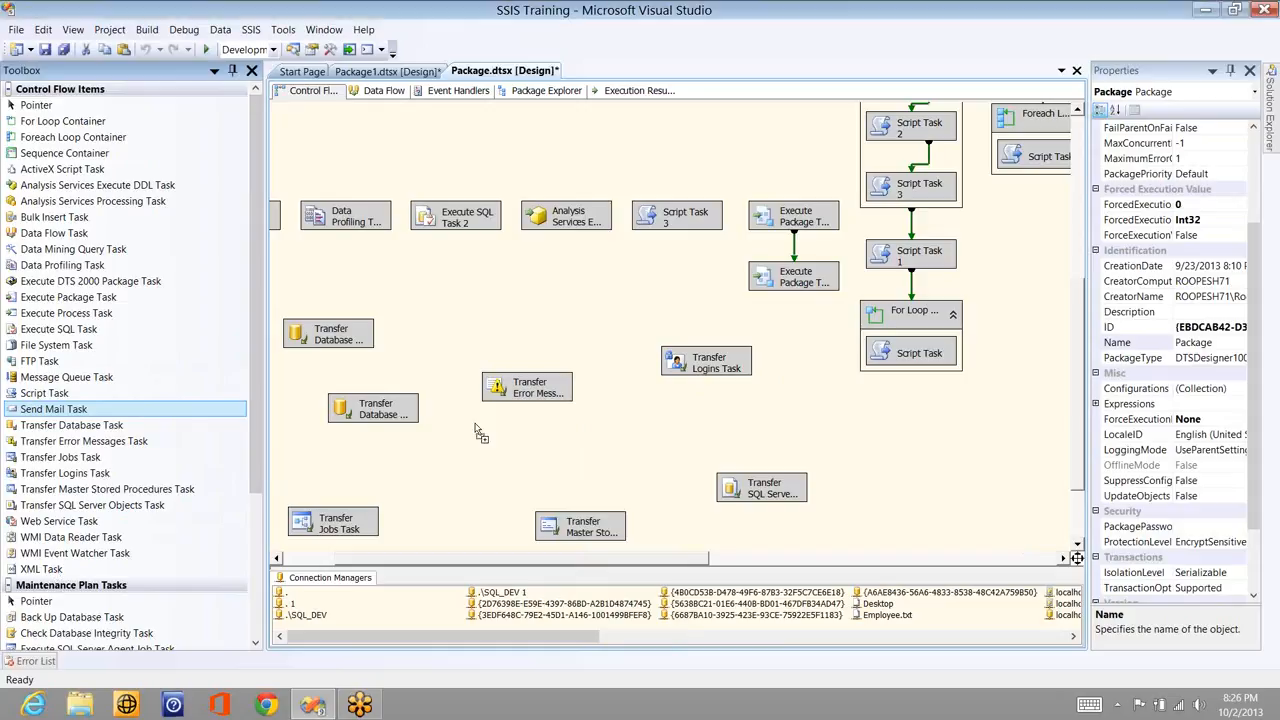
- Place a new XML Task on the control flow and open its editor, expanding and collapsing DiffOptions
{"action": "left_click_drag", "start_coordinate": [45, 569], "coordinate": [538, 276]}
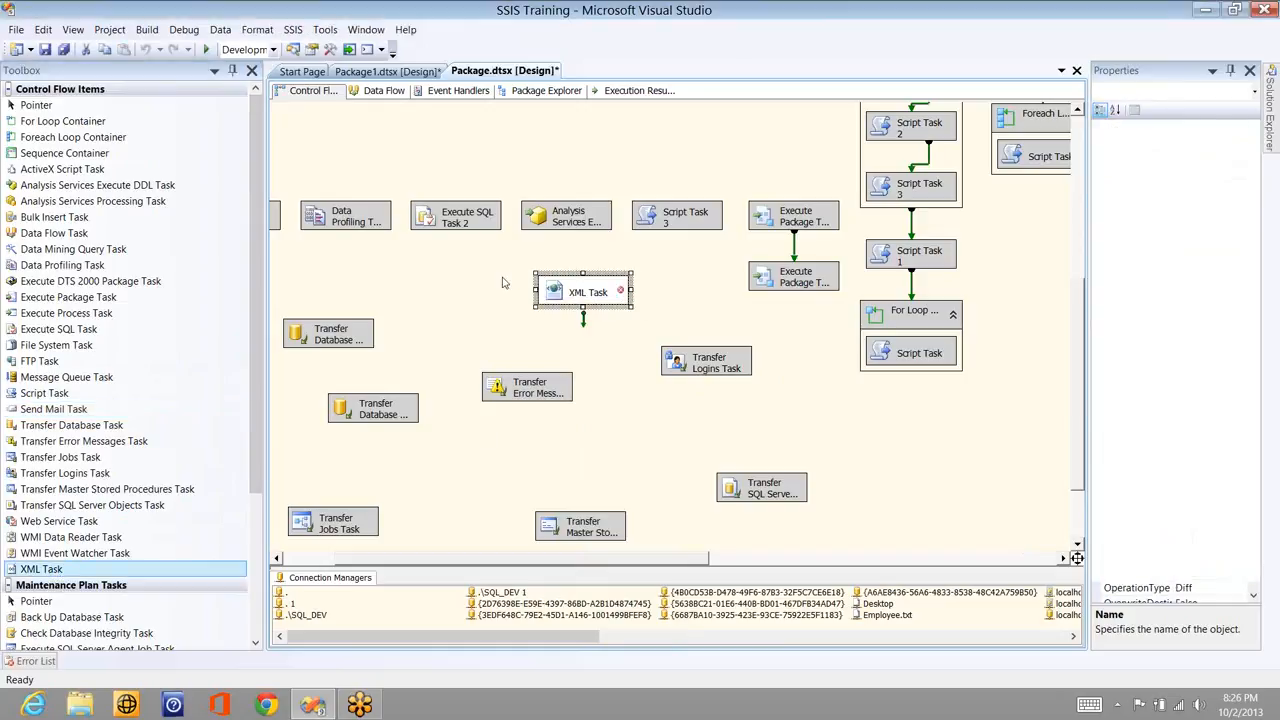
{"action": "left_click", "coordinate": [503, 283]}
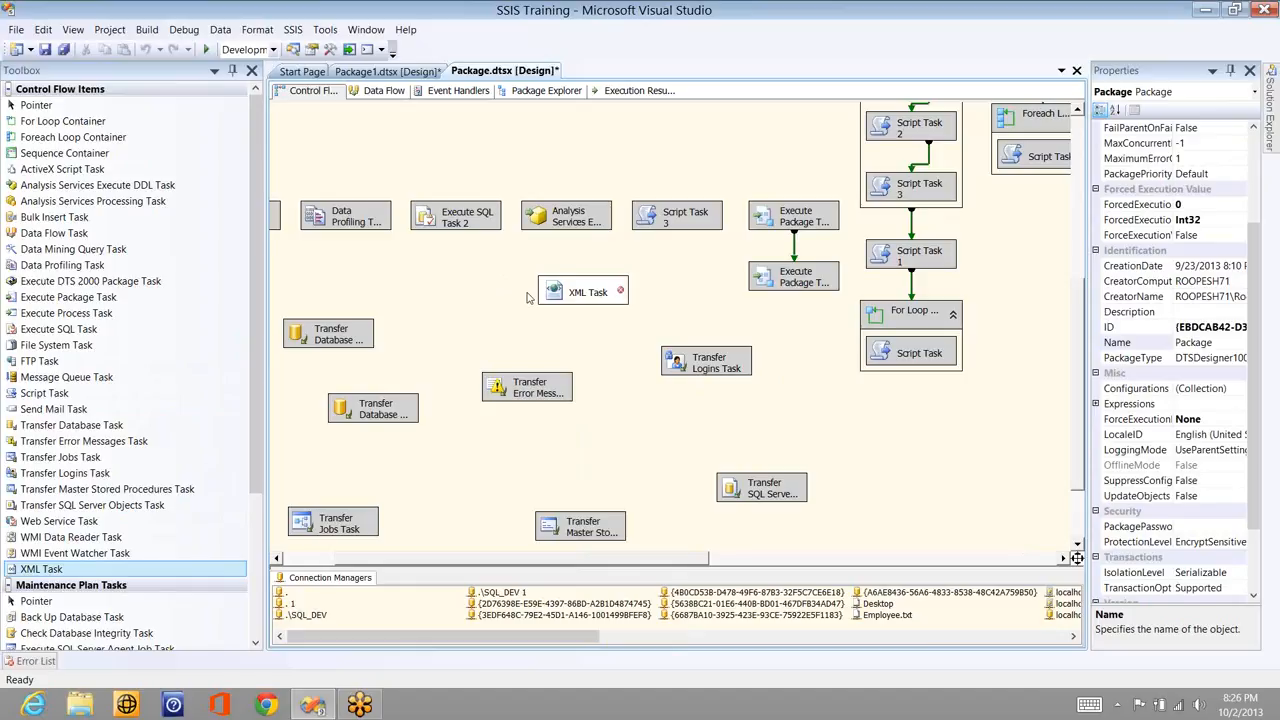
{"action": "double_click", "coordinate": [585, 294]}
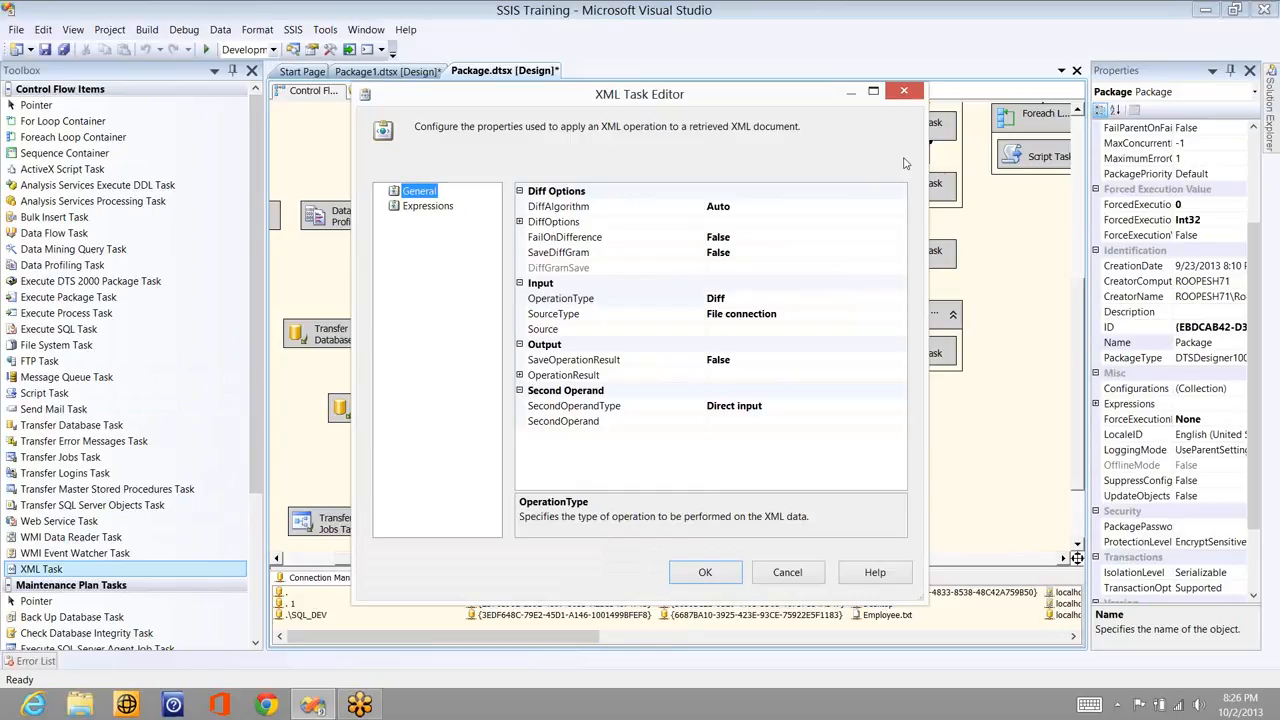
{"action": "left_click", "coordinate": [520, 222]}
{"action": "left_click", "coordinate": [520, 222]}
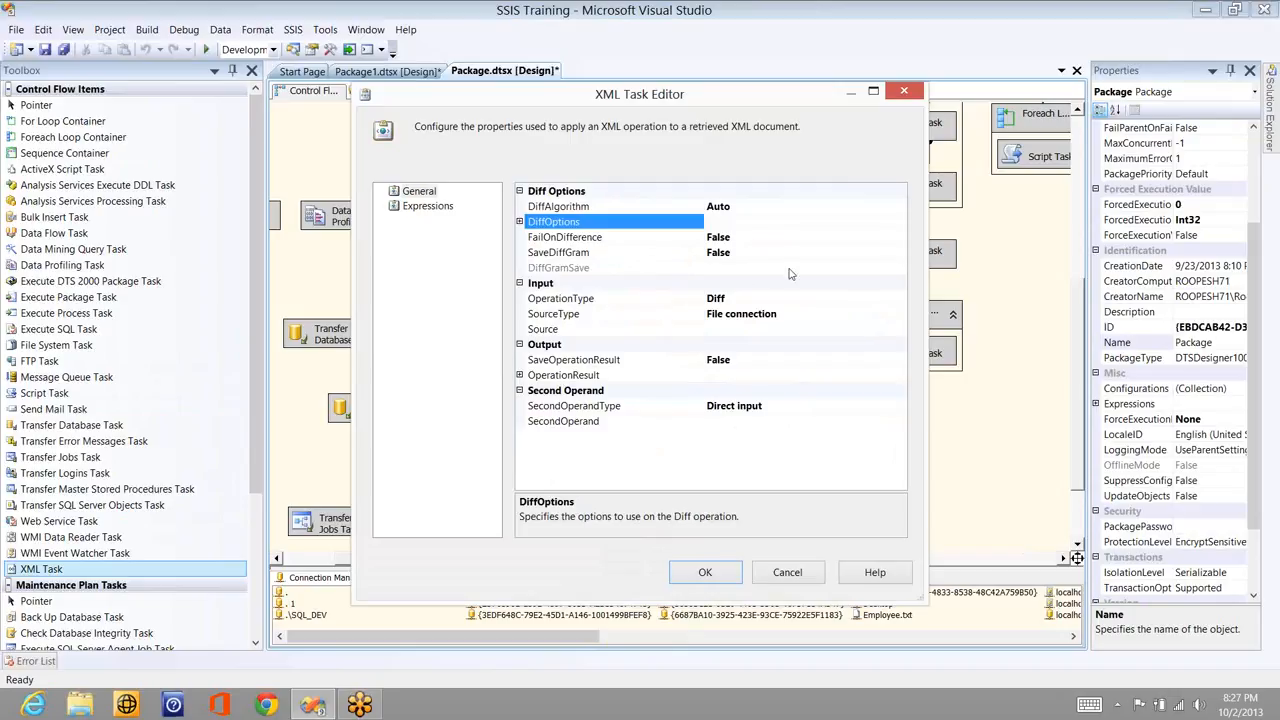
{"action": "left_click", "coordinate": [890, 301]}
{"action": "left_click", "coordinate": [899, 300]}
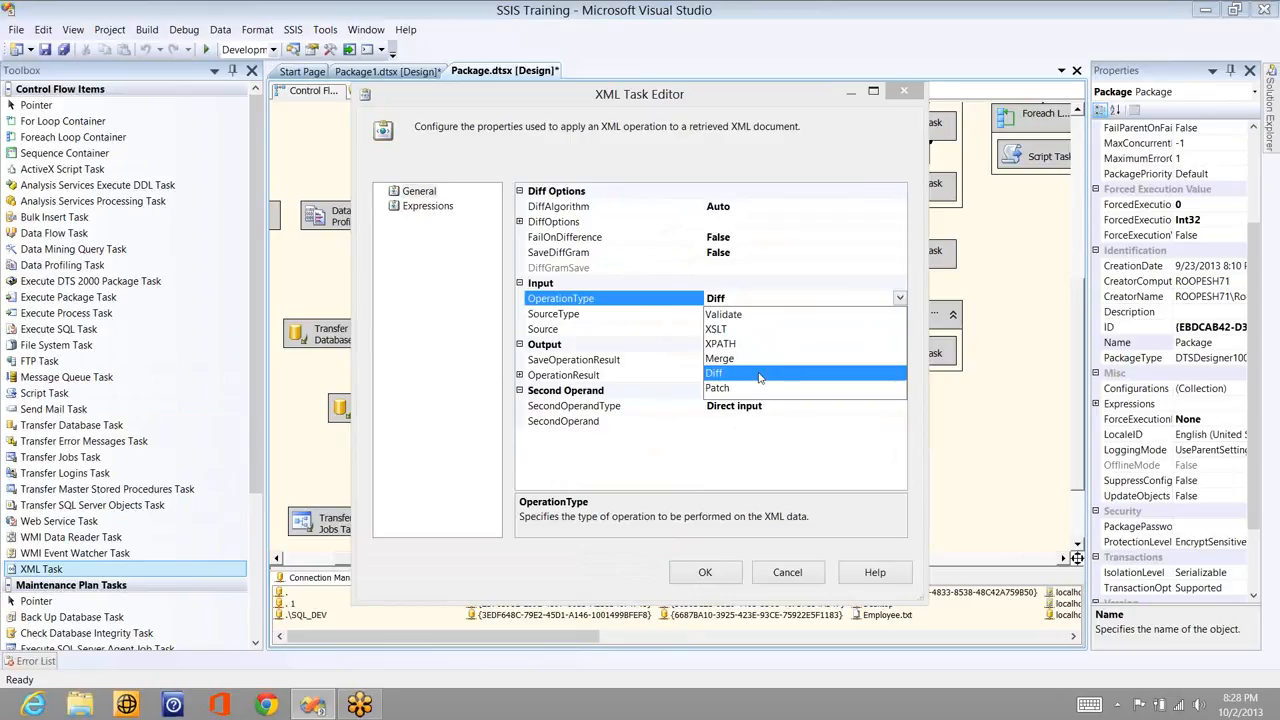
{"action": "left_click", "coordinate": [764, 372]}
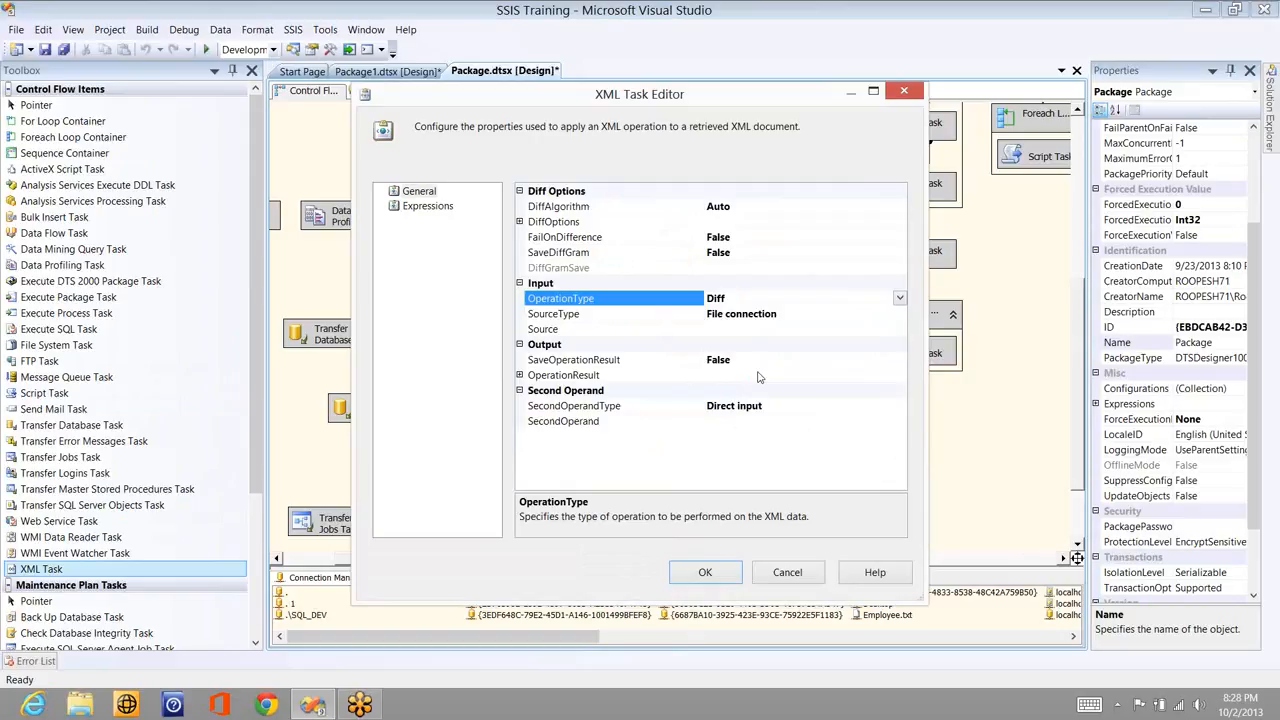
{"action": "left_click", "coordinate": [899, 299]}
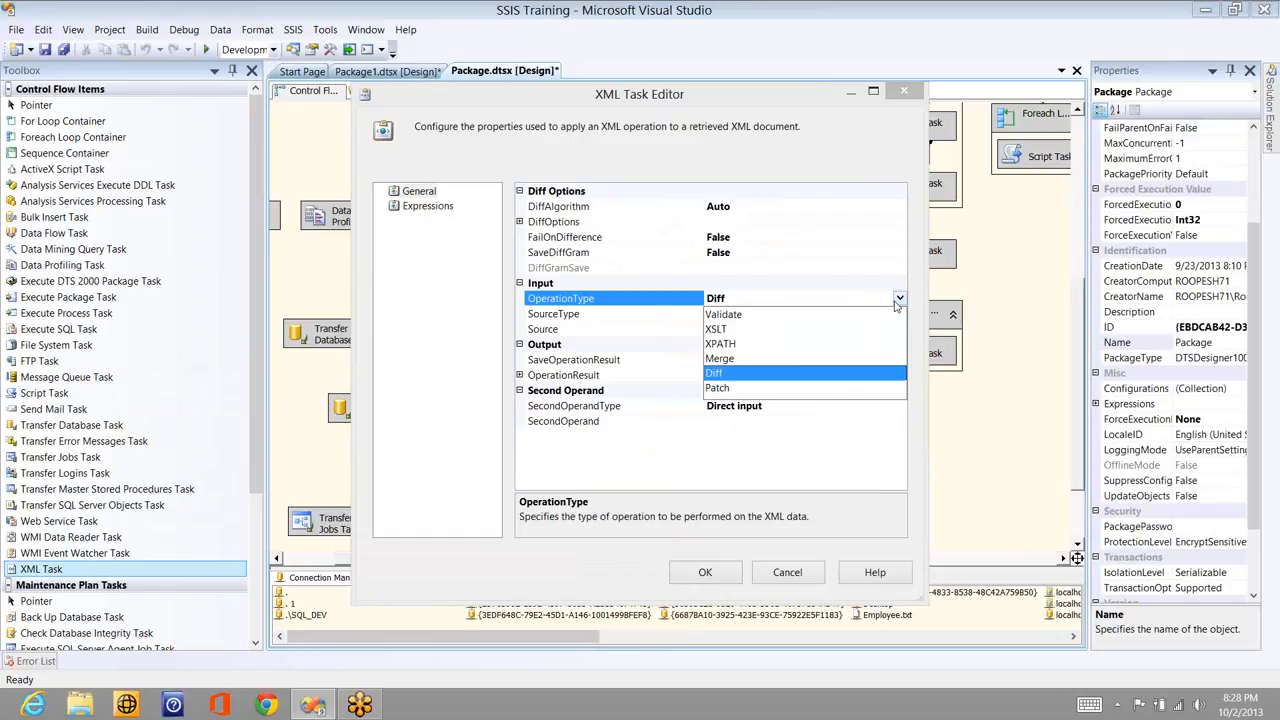
{"action": "left_click", "coordinate": [897, 300]}
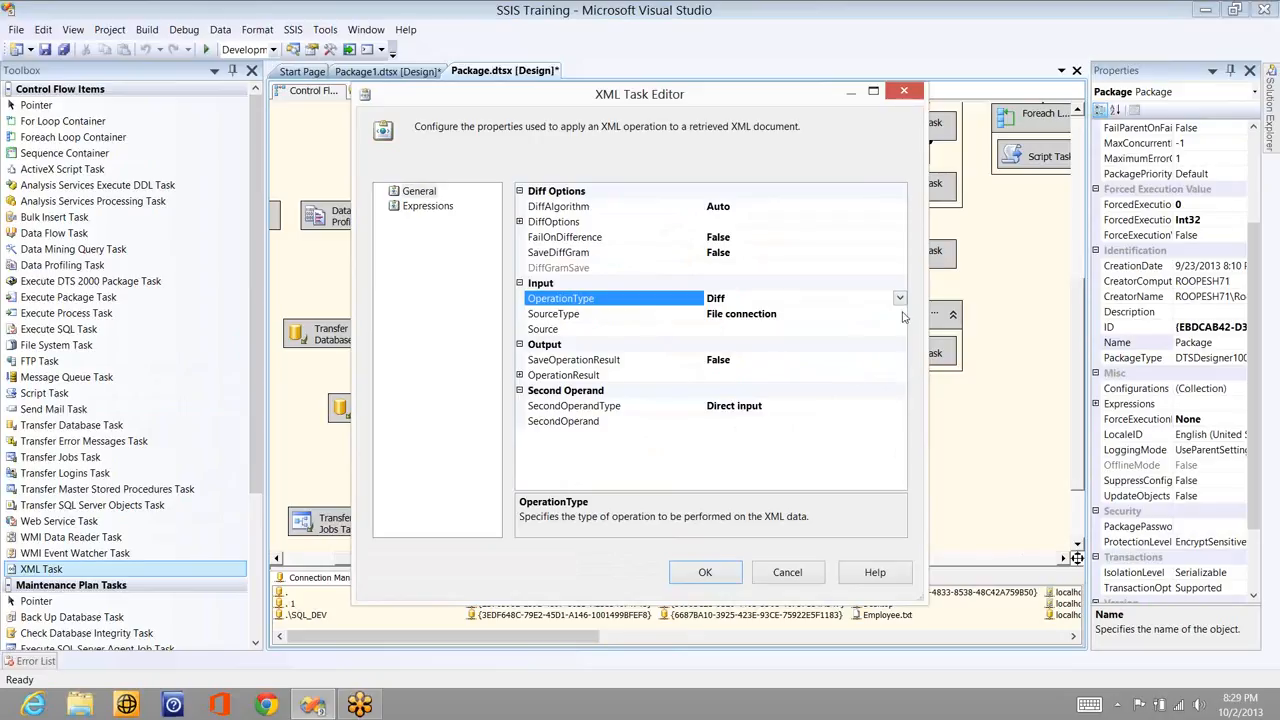
- Create a new file connection for the XML Task source and open a Desktop Explorer window
{"action": "left_click", "coordinate": [902, 315]}
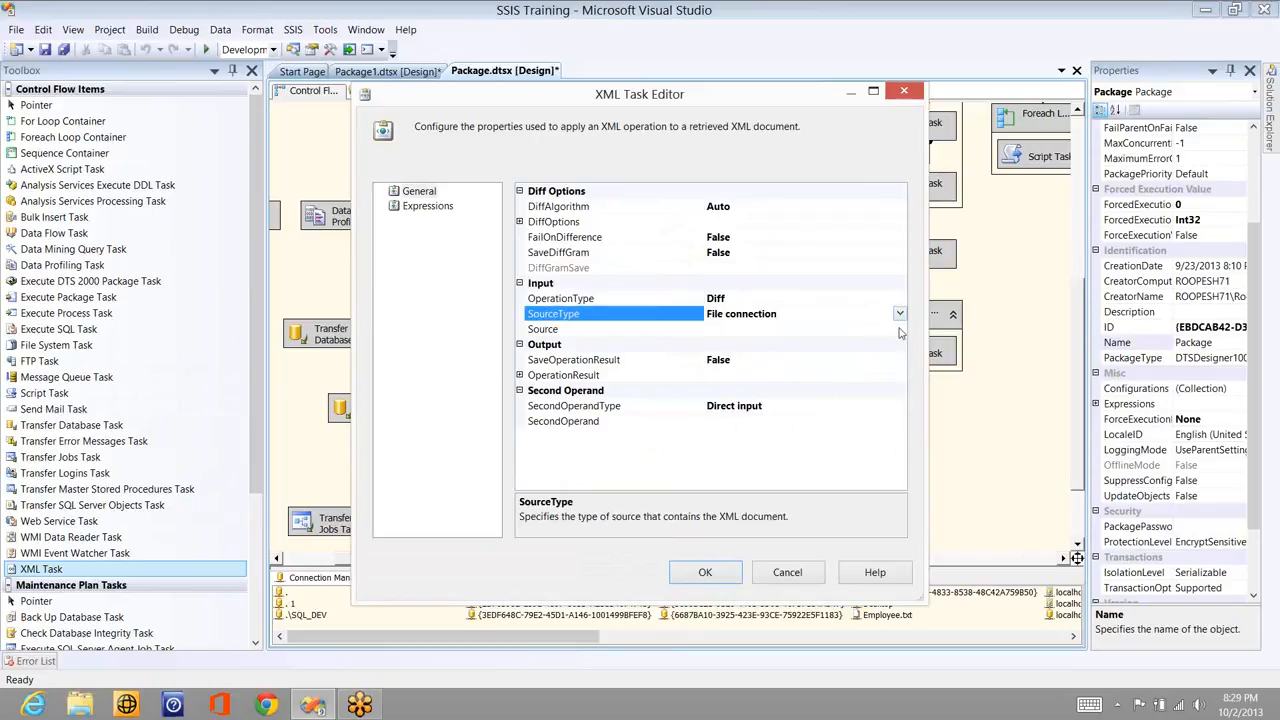
{"action": "left_click", "coordinate": [900, 329]}
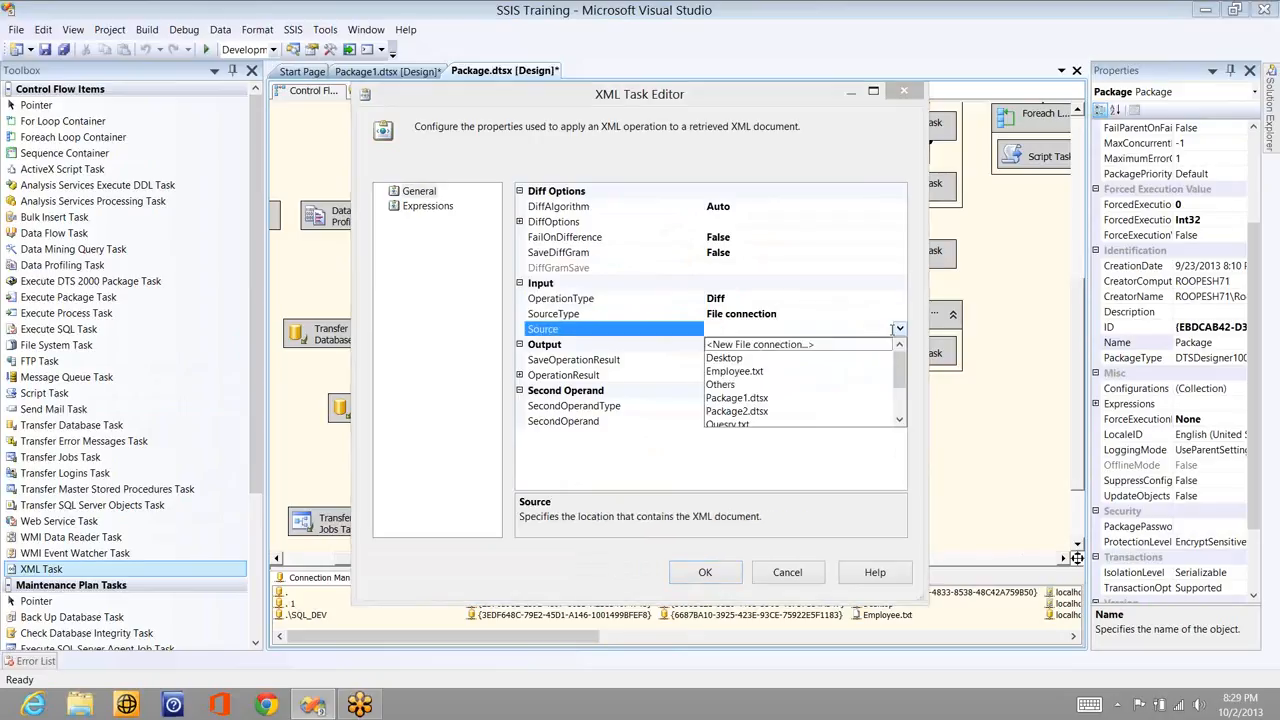
{"action": "left_click", "coordinate": [758, 345]}
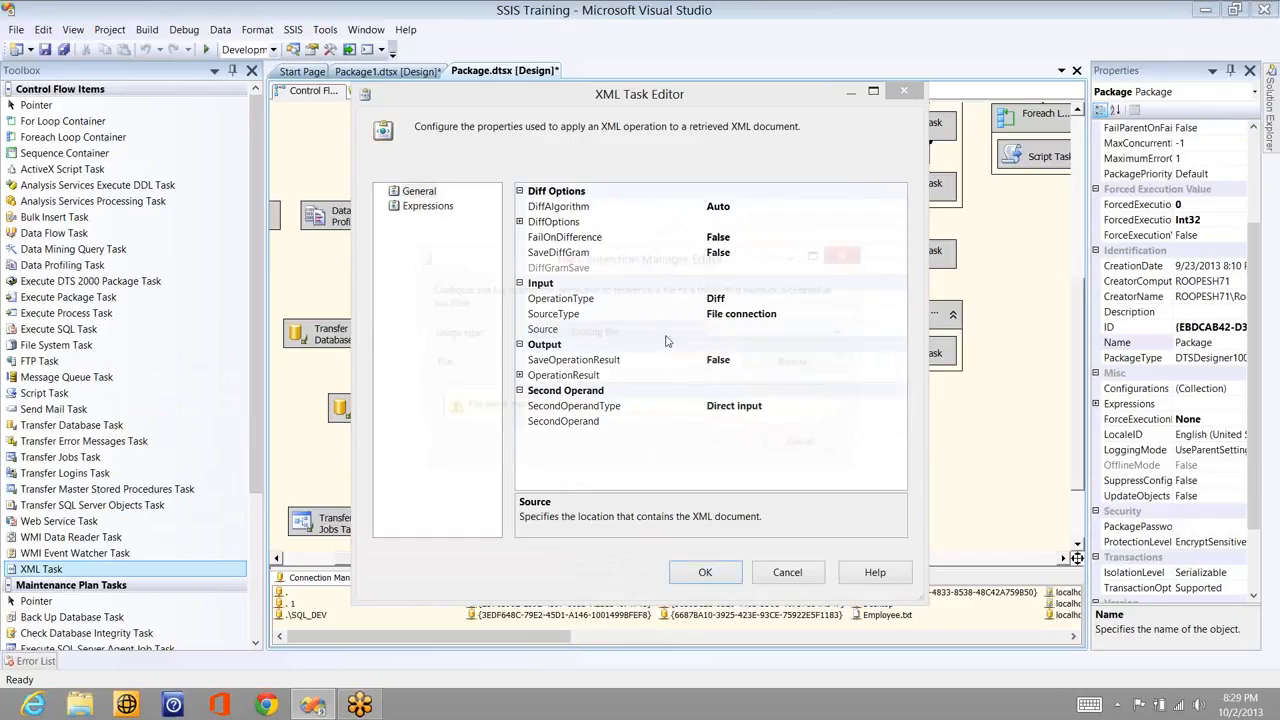
{"action": "left_click", "coordinate": [795, 367]}
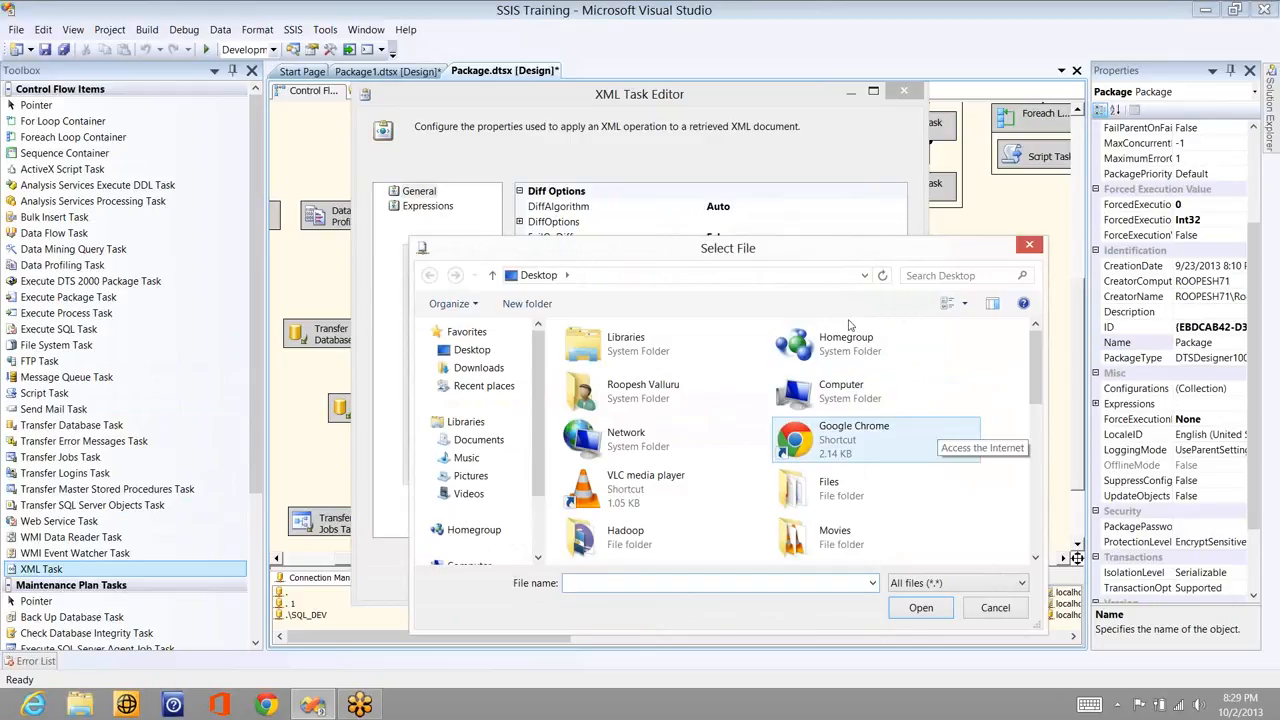
{"action": "key", "text": "super+r"}
{"action": "key", "text": "Return"}
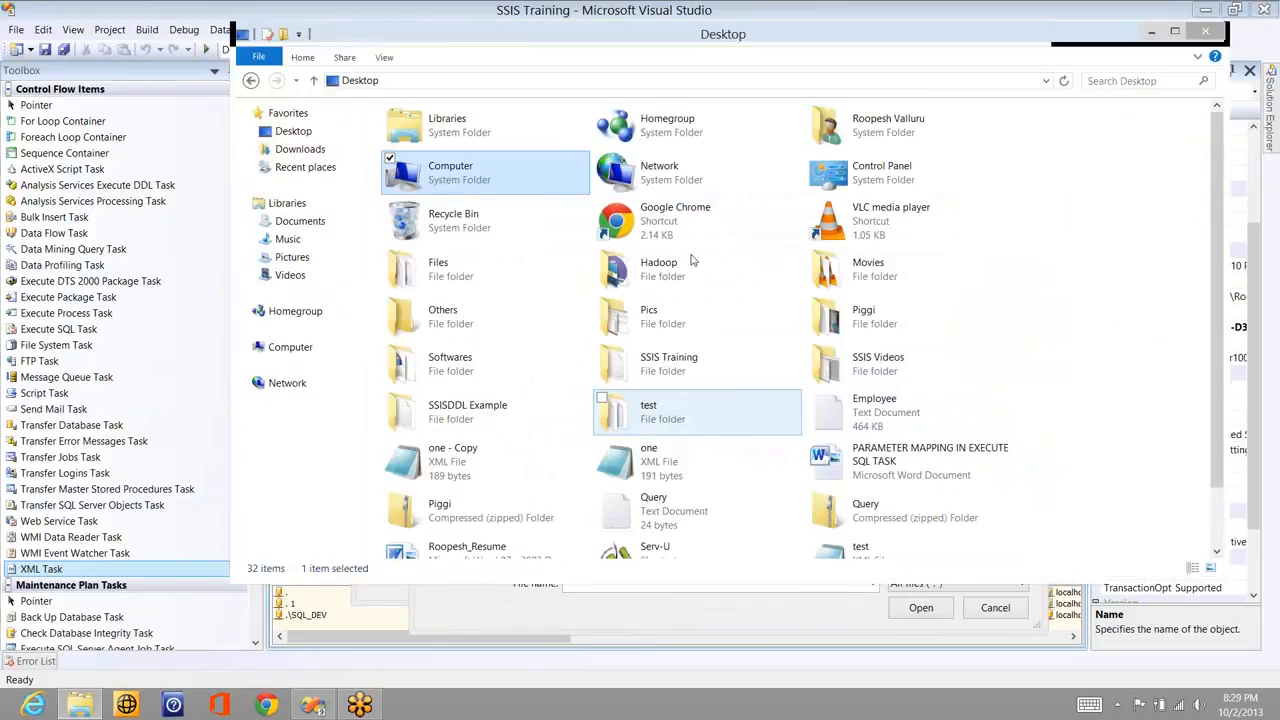
- Open one.xml from the Desktop in Notepad, review its rootgoo XML, then close it
{"action": "left_click", "coordinate": [835, 543]}
{"action": "type", "text": "on"}
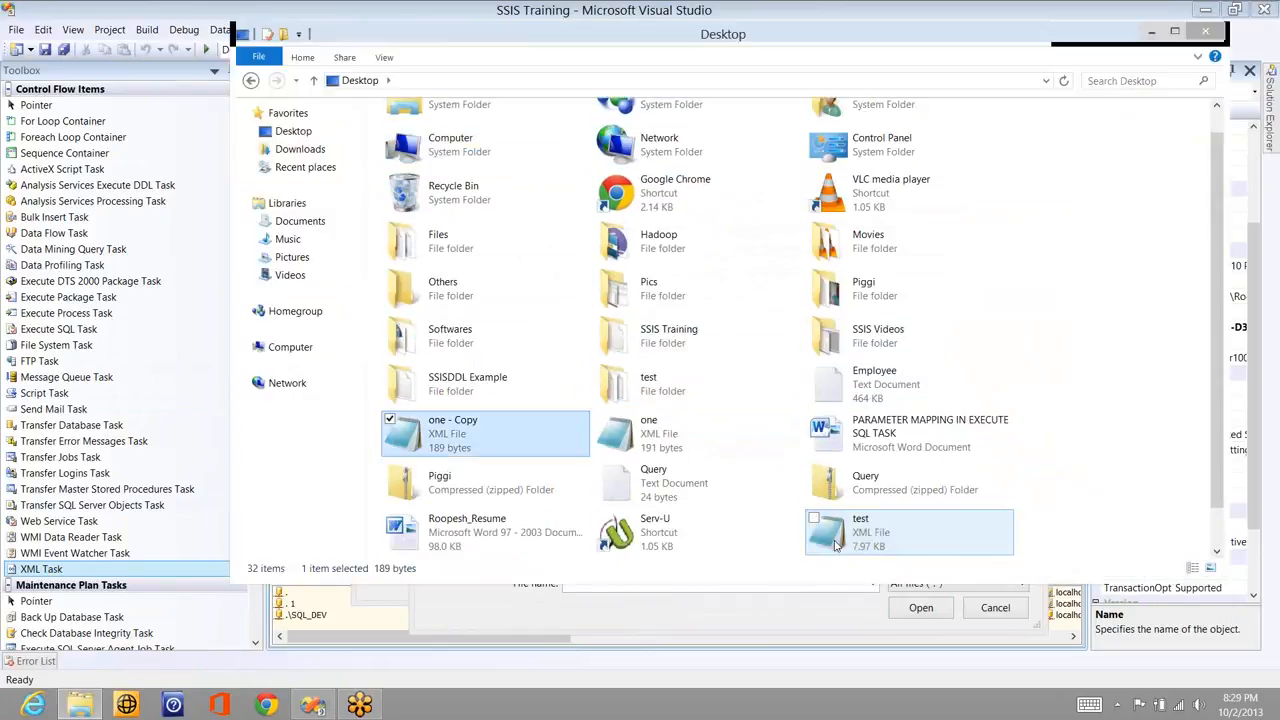
{"action": "key", "text": "Right"}
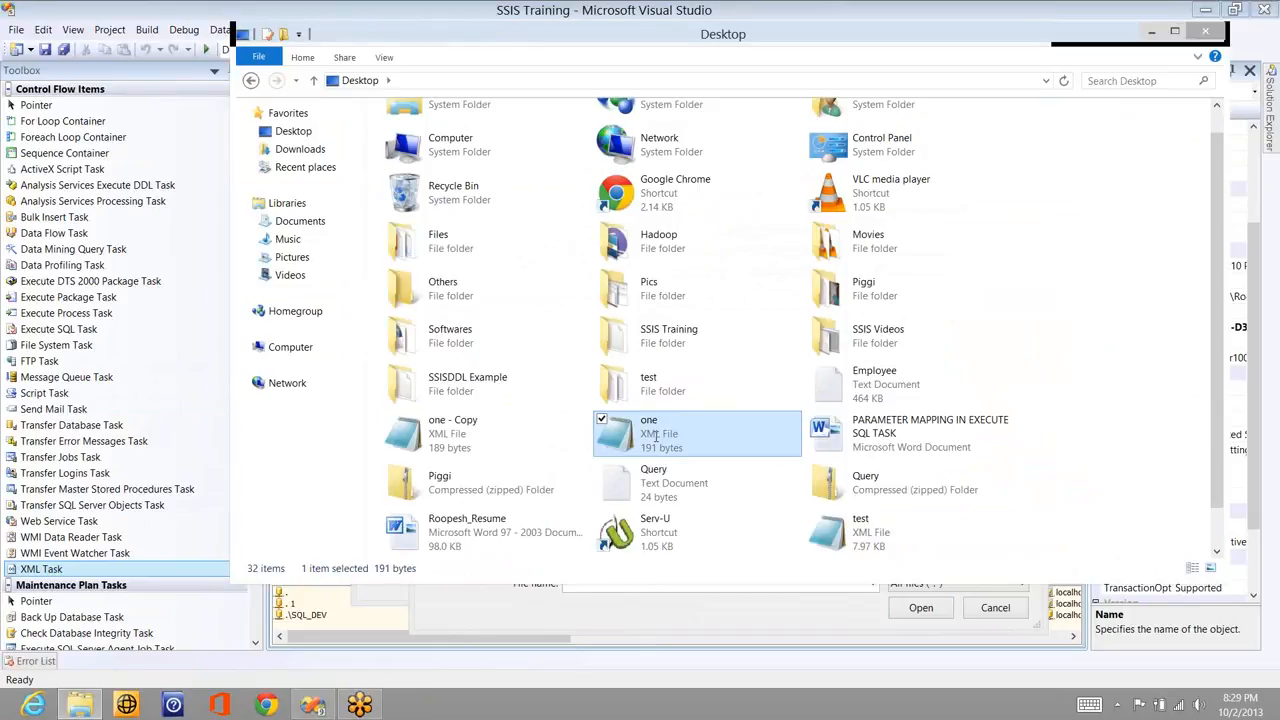
{"action": "double_click", "coordinate": [656, 436]}
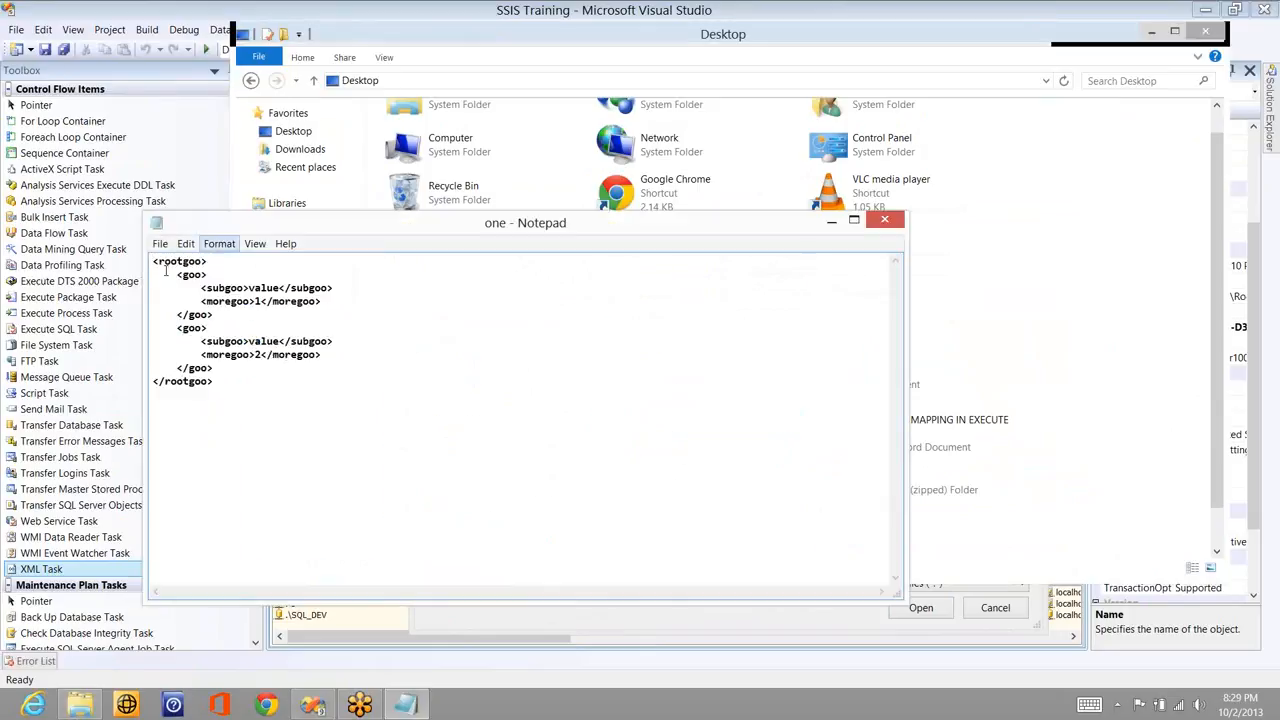
{"action": "left_click_drag", "start_coordinate": [177, 275], "coordinate": [214, 315]}
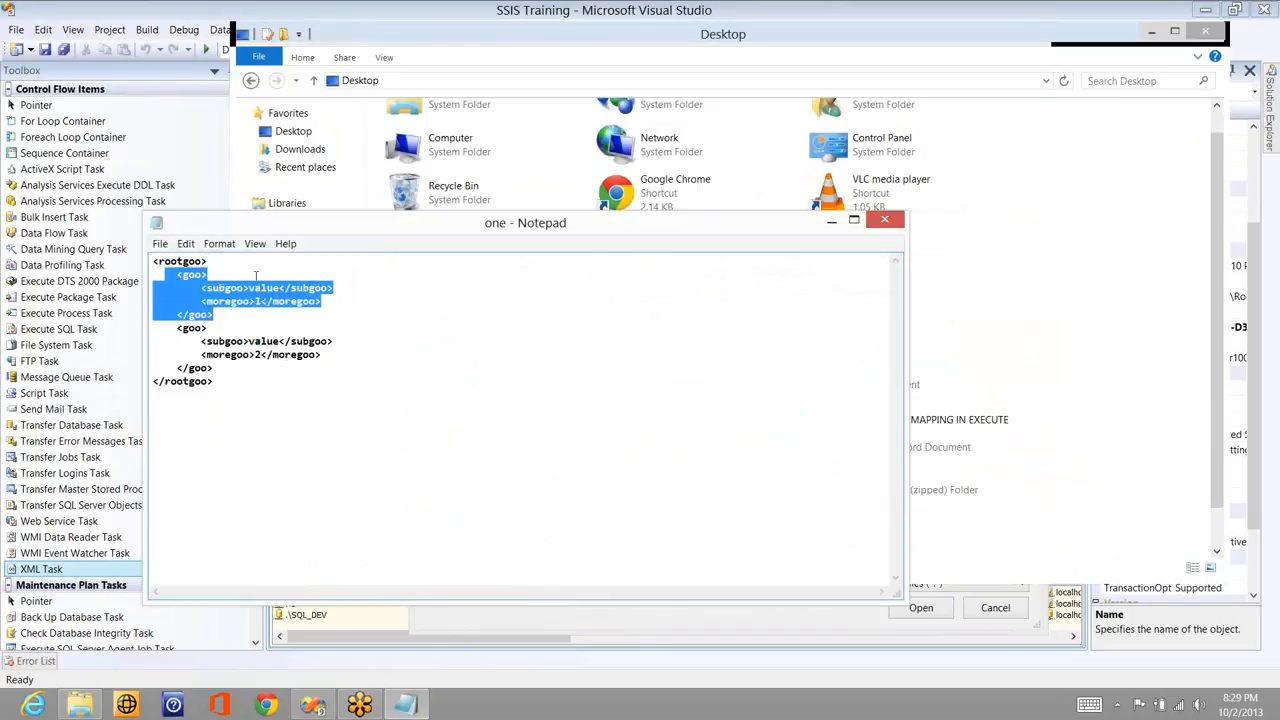
{"action": "left_click", "coordinate": [254, 318]}
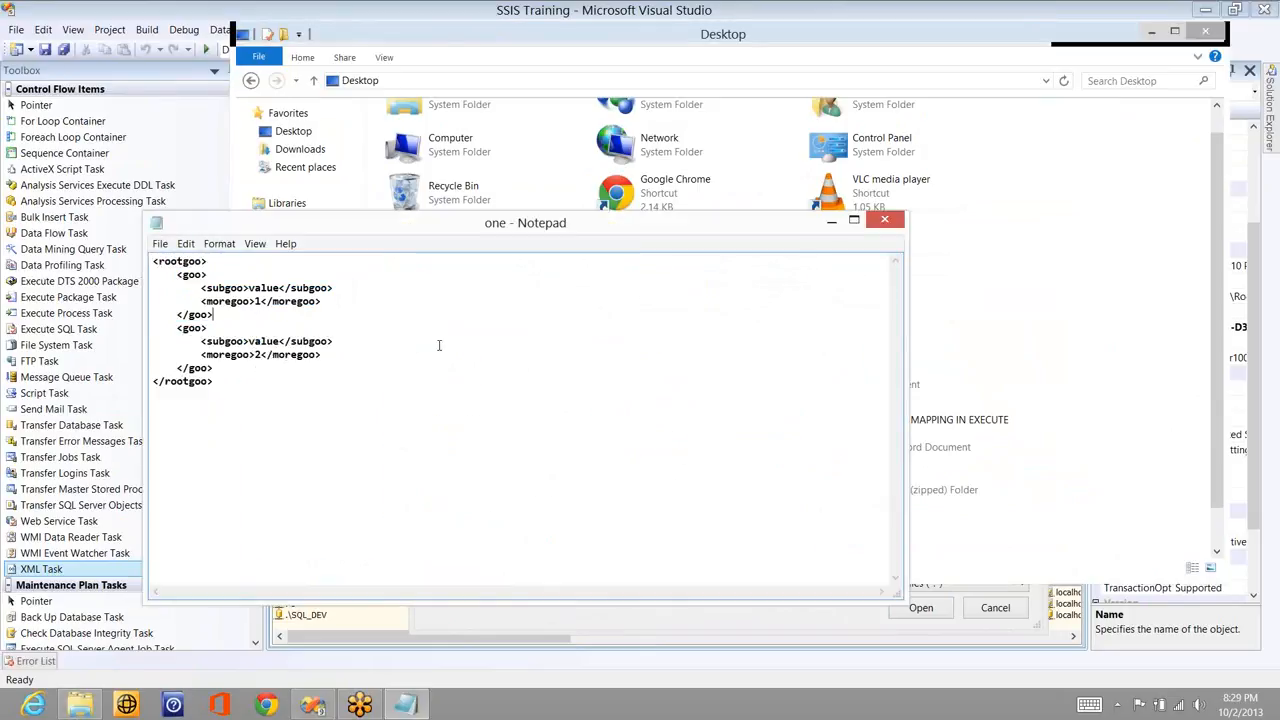
{"action": "left_click", "coordinate": [884, 220]}
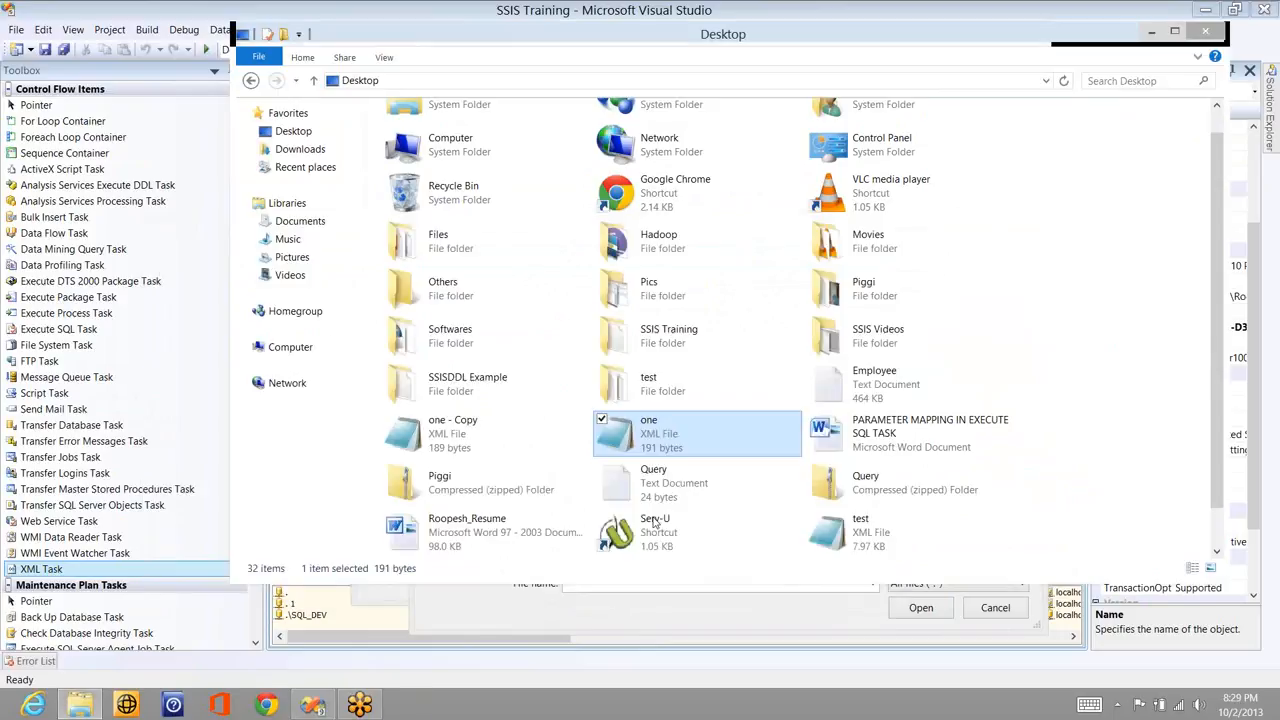
{"action": "double_click", "coordinate": [670, 448]}
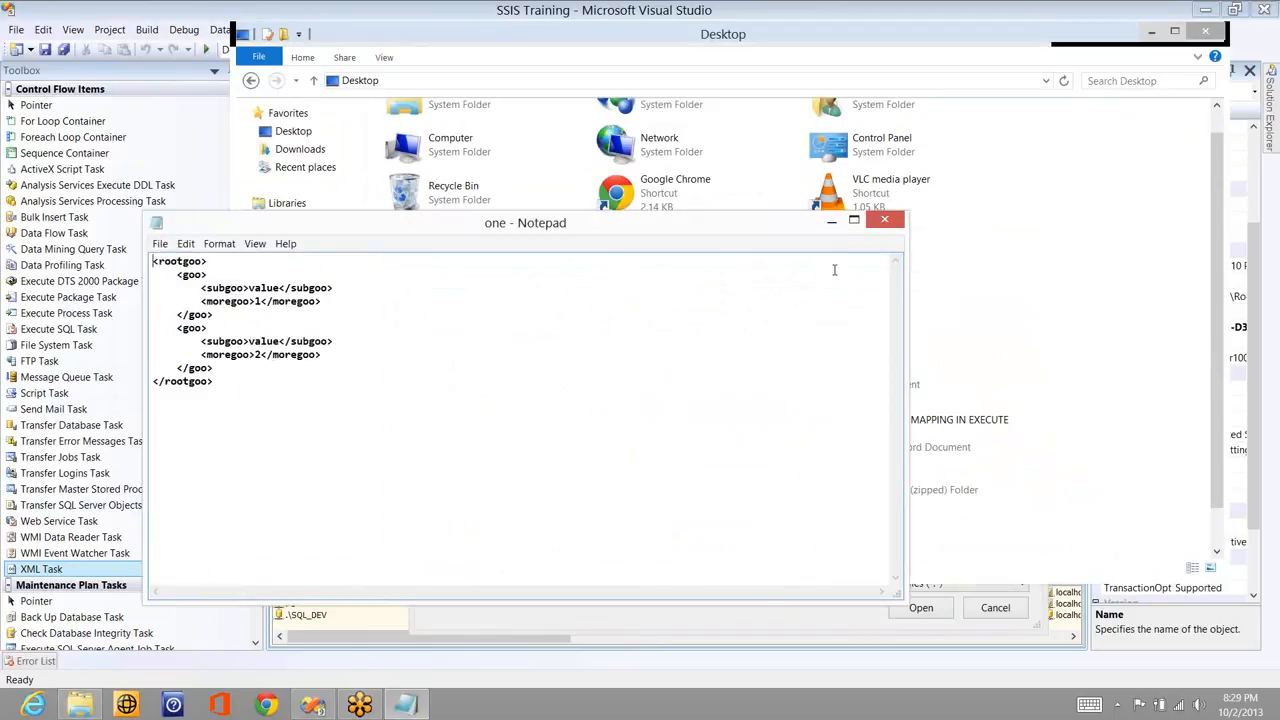
{"action": "left_click", "coordinate": [884, 221]}
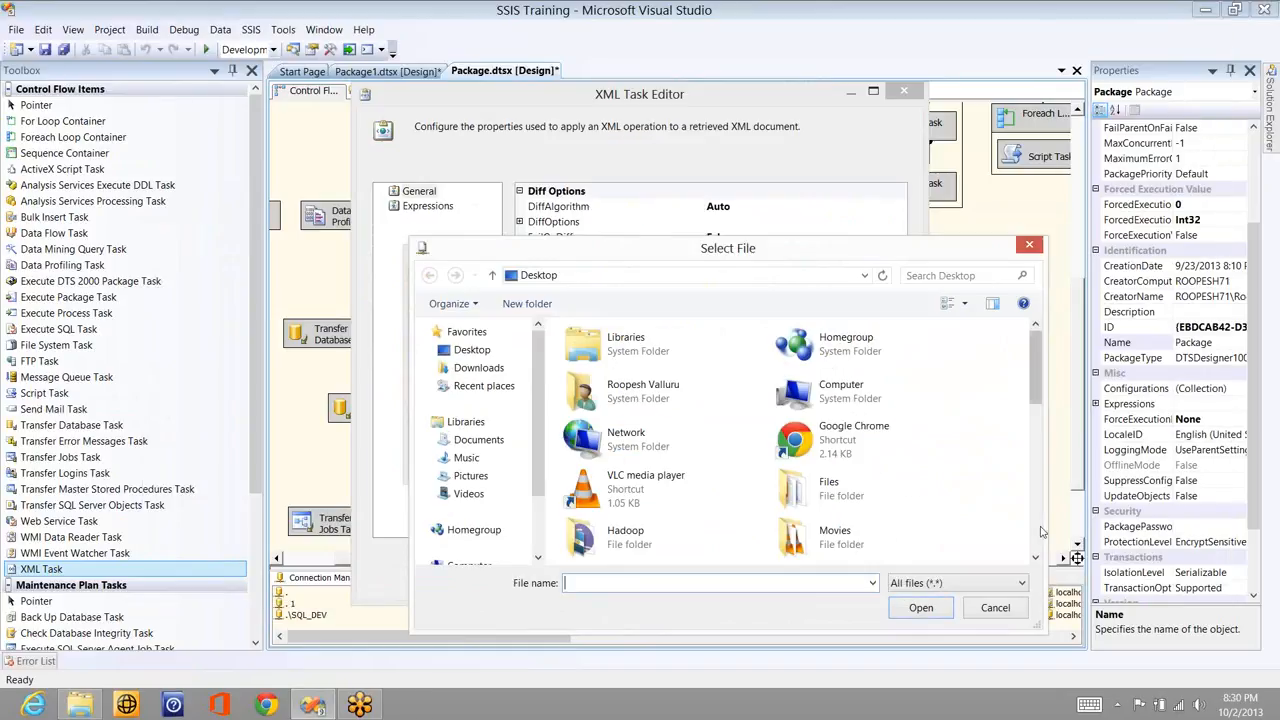
- Make one.xml the XML Task's Source file connection, then begin editing SecondOperand
{"action": "scroll", "coordinate": [797, 537], "scroll_direction": "down", "scroll_amount": 3}
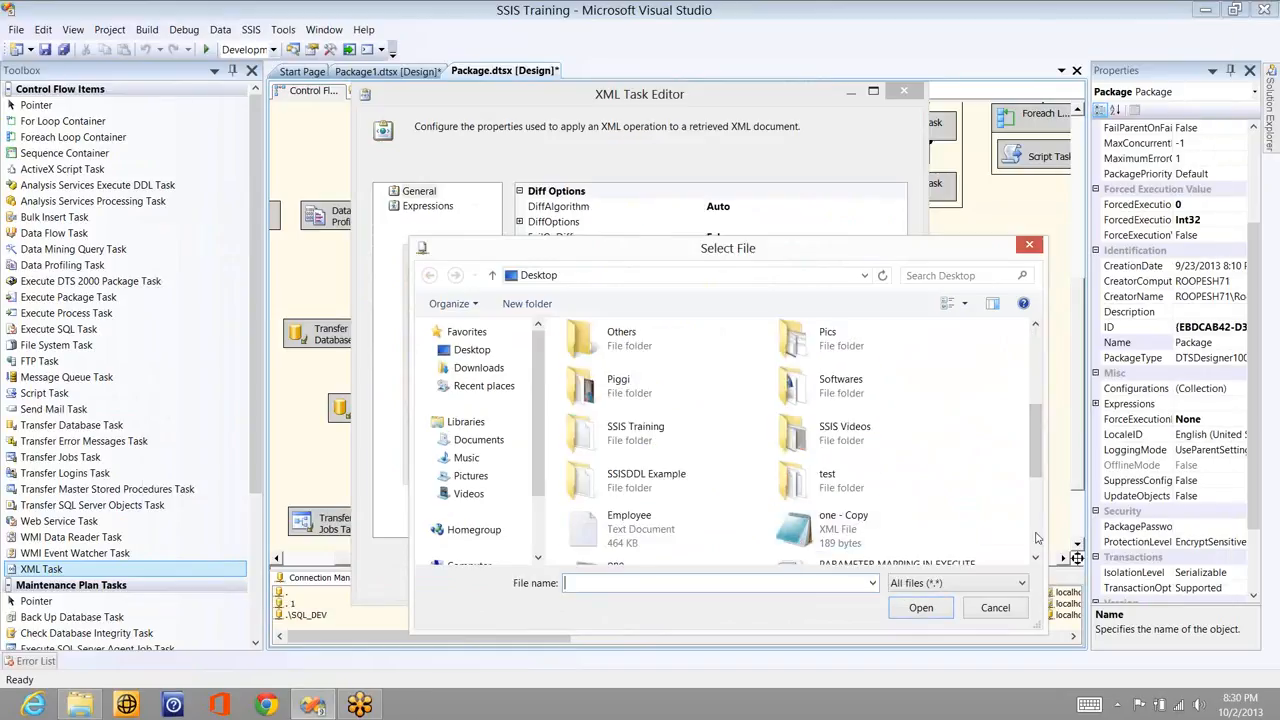
{"action": "scroll", "coordinate": [772, 511], "scroll_direction": "down", "scroll_amount": 5}
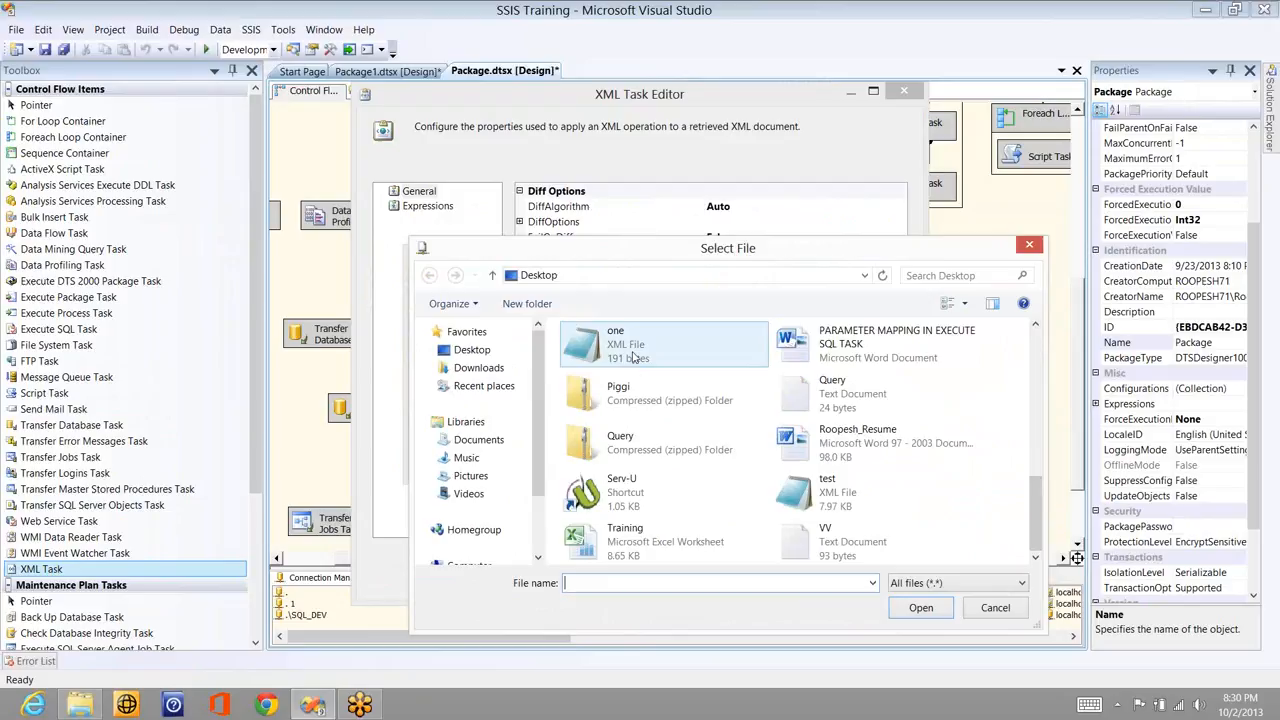
{"action": "double_click", "coordinate": [632, 357]}
{"action": "left_click", "coordinate": [727, 410]}
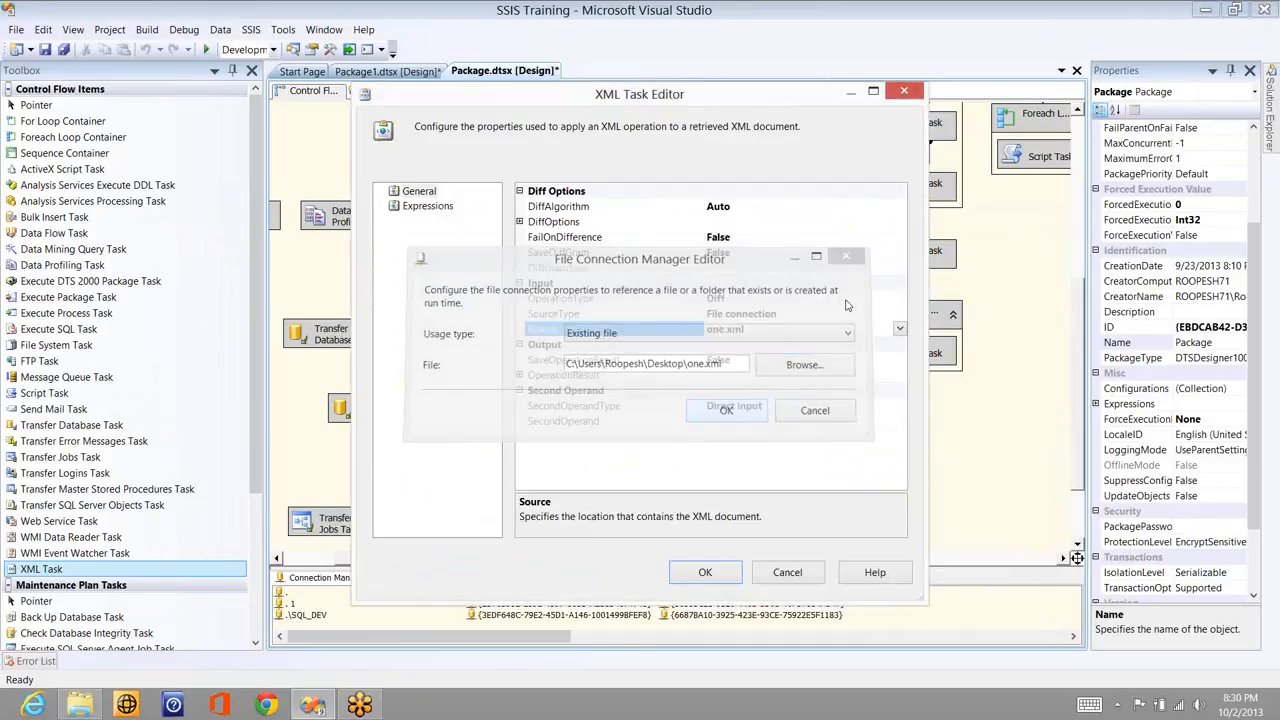
{"action": "double_click", "coordinate": [897, 428]}
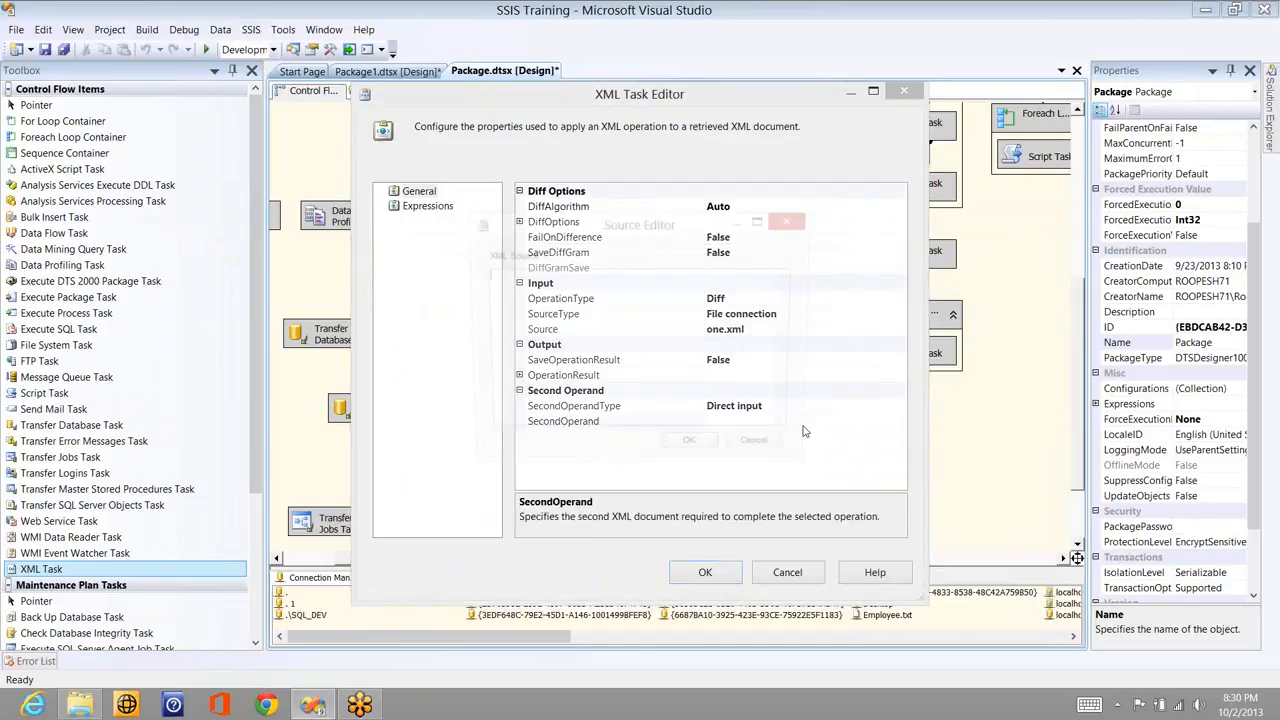
- Set SecondOperandType to File connection and point a new connection at one - Copy.xml
{"action": "key", "text": "Escape"}
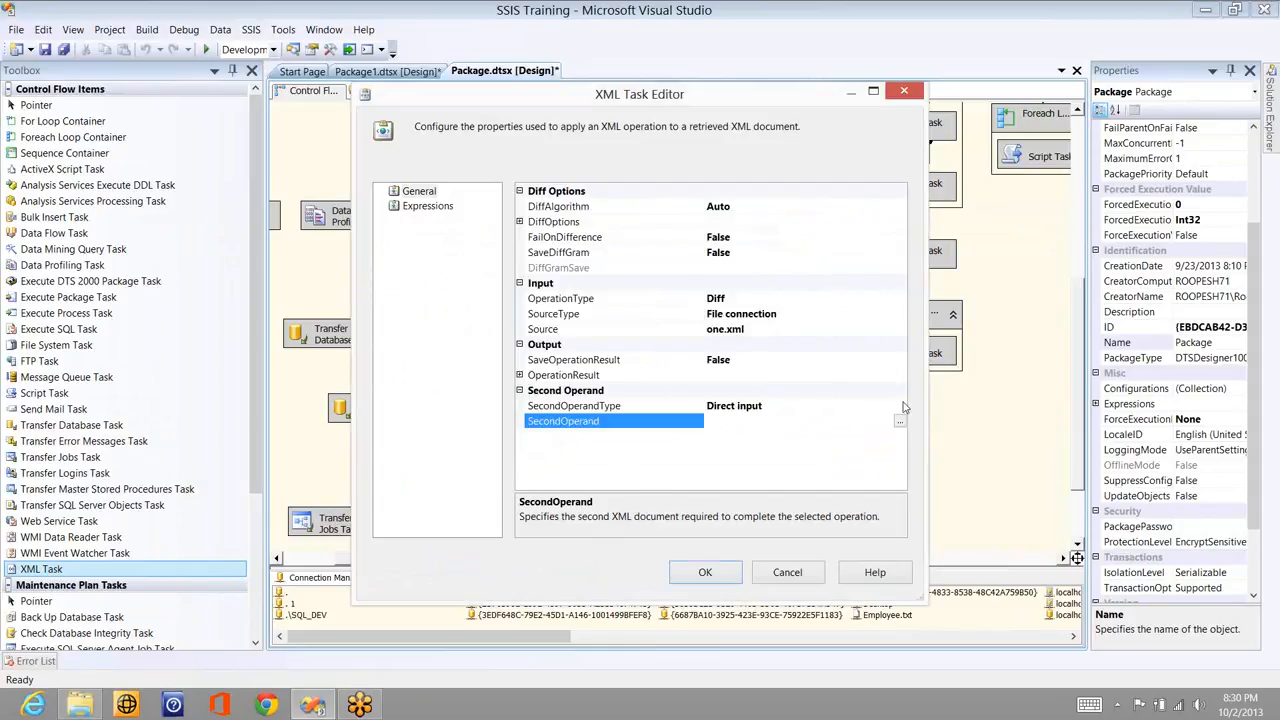
{"action": "left_click", "coordinate": [900, 405]}
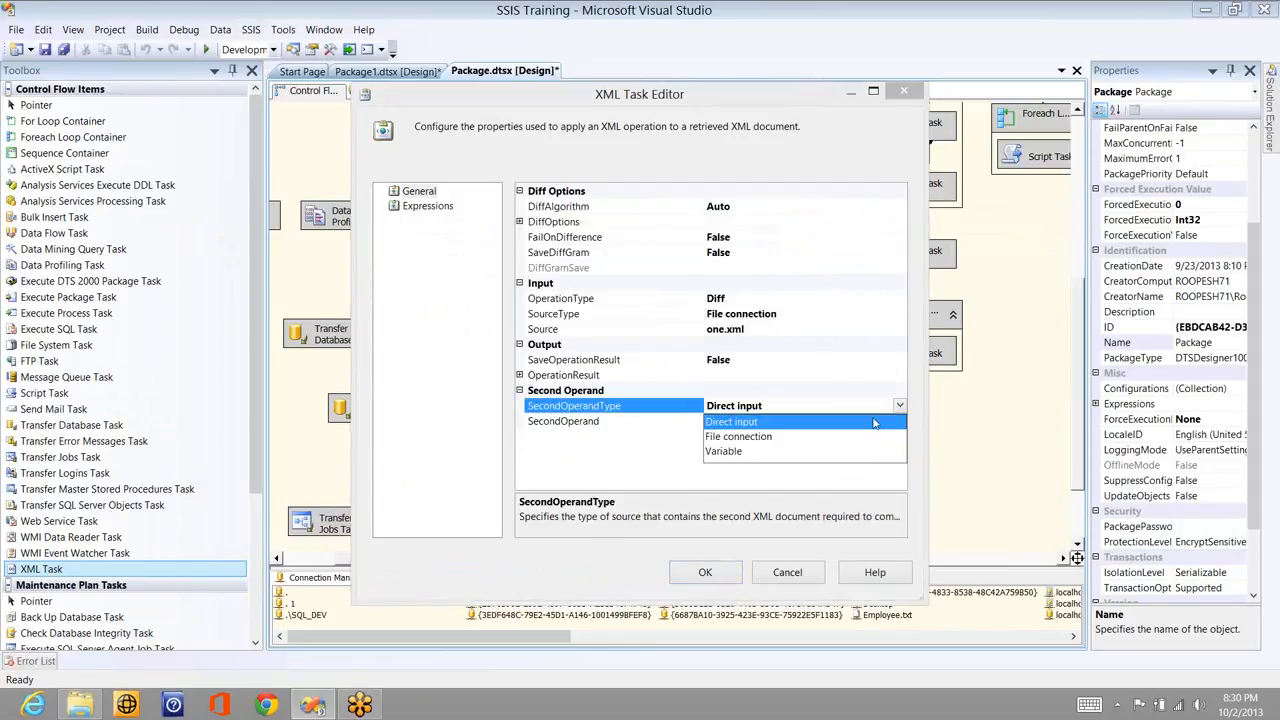
{"action": "left_click", "coordinate": [860, 436]}
{"action": "left_click", "coordinate": [900, 421]}
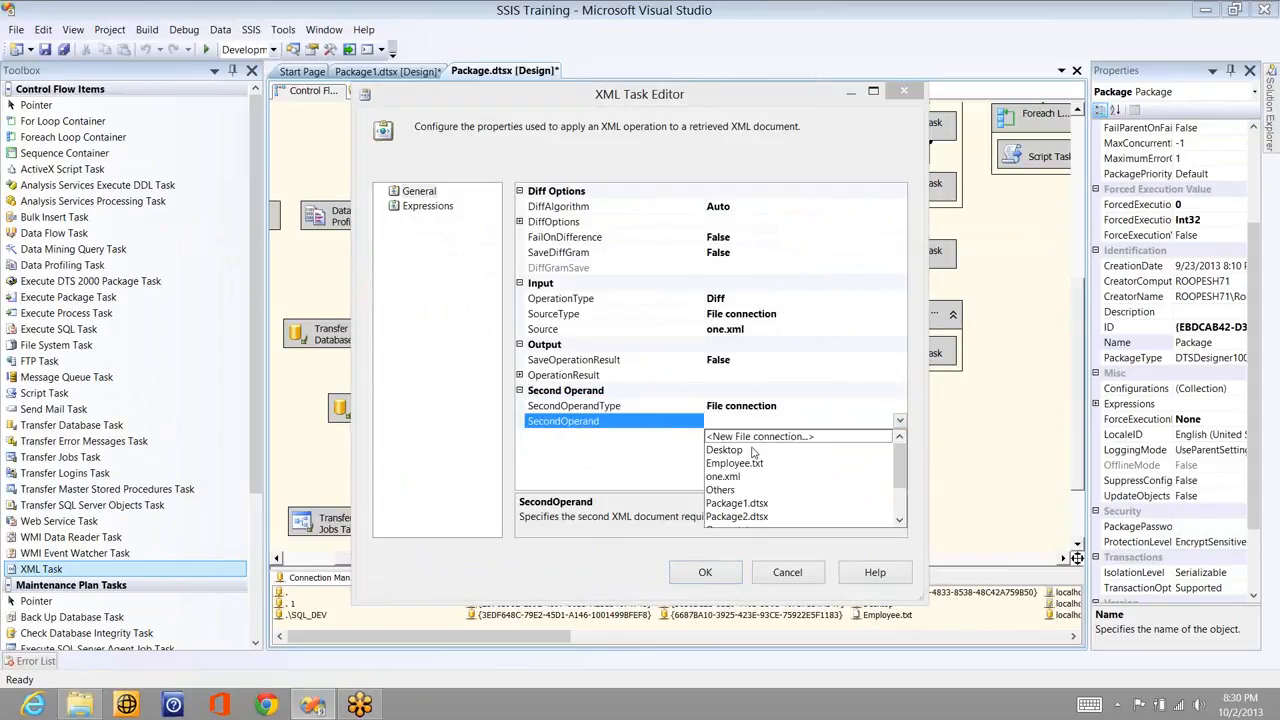
{"action": "left_click", "coordinate": [762, 437]}
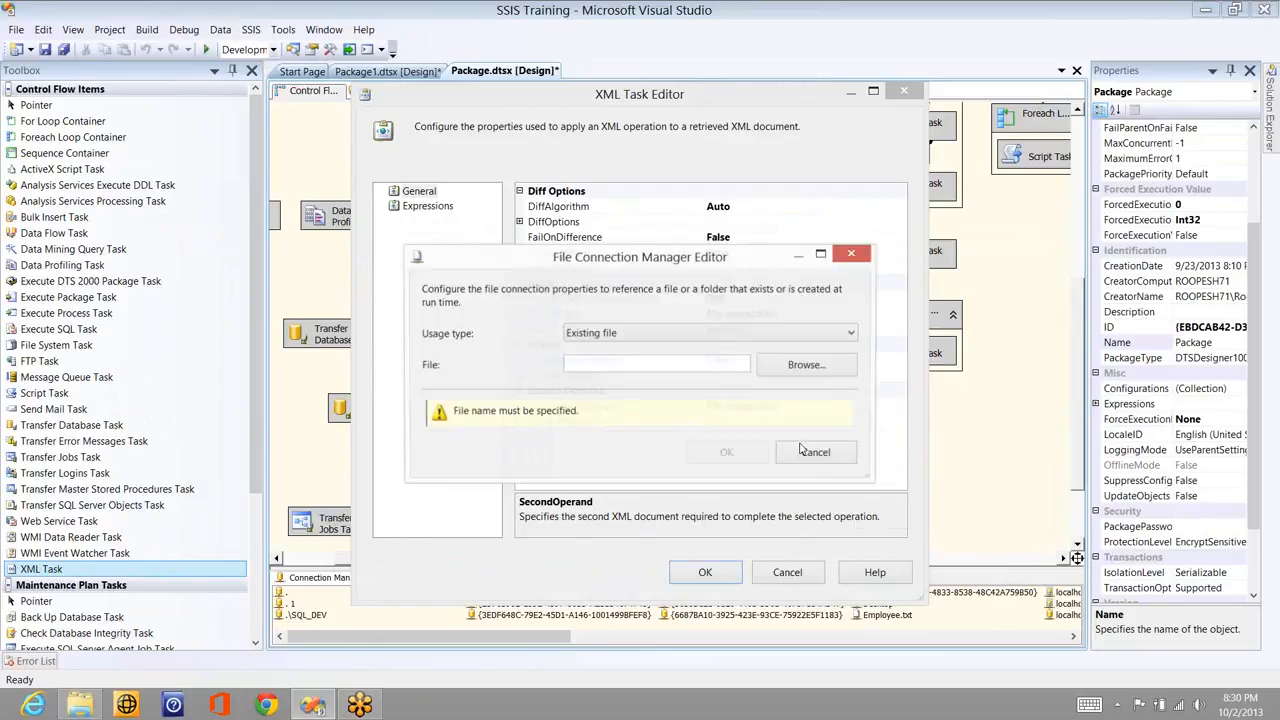
{"action": "left_click", "coordinate": [807, 365]}
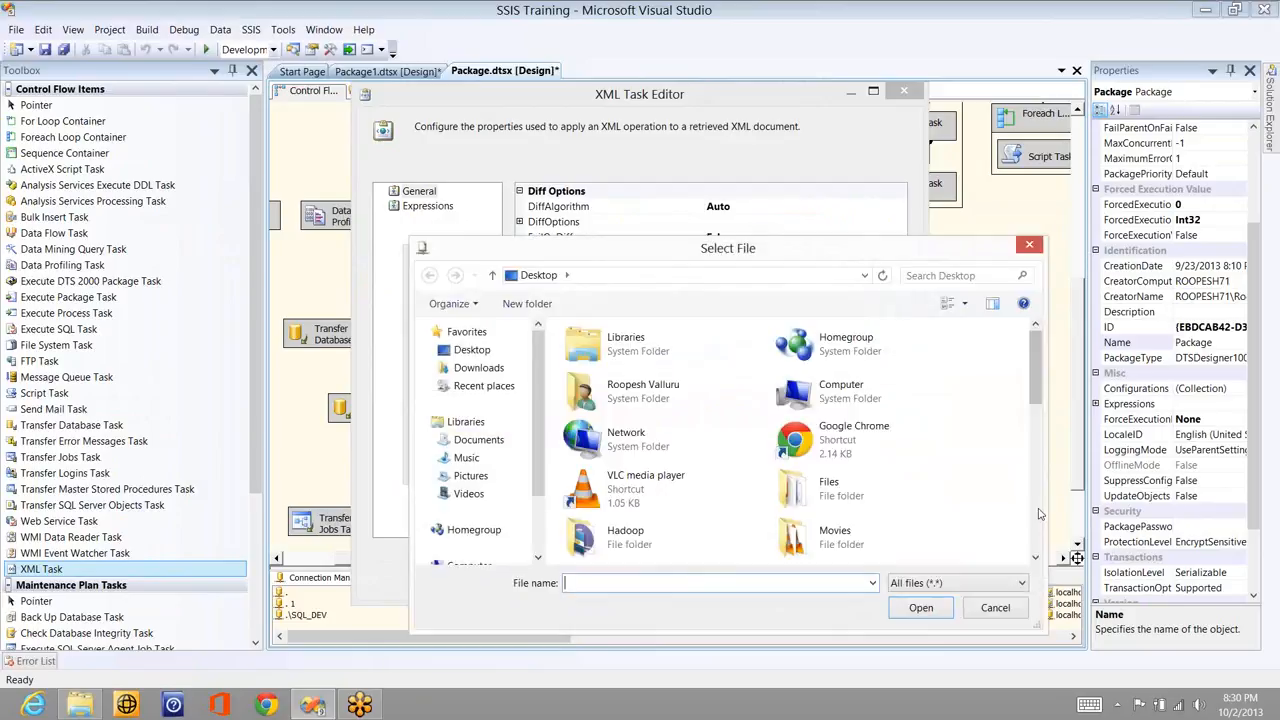
{"action": "scroll", "coordinate": [1040, 514], "scroll_direction": "down", "scroll_amount": 5}
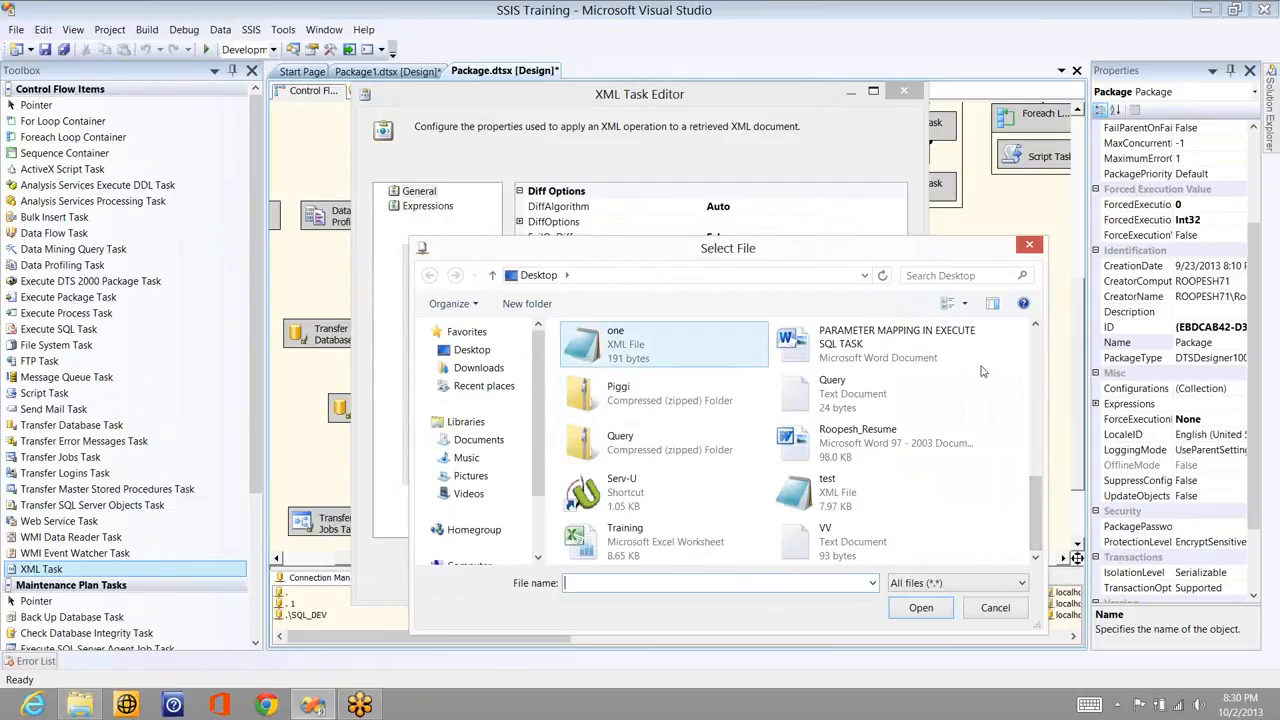
{"action": "left_click", "coordinate": [1034, 327]}
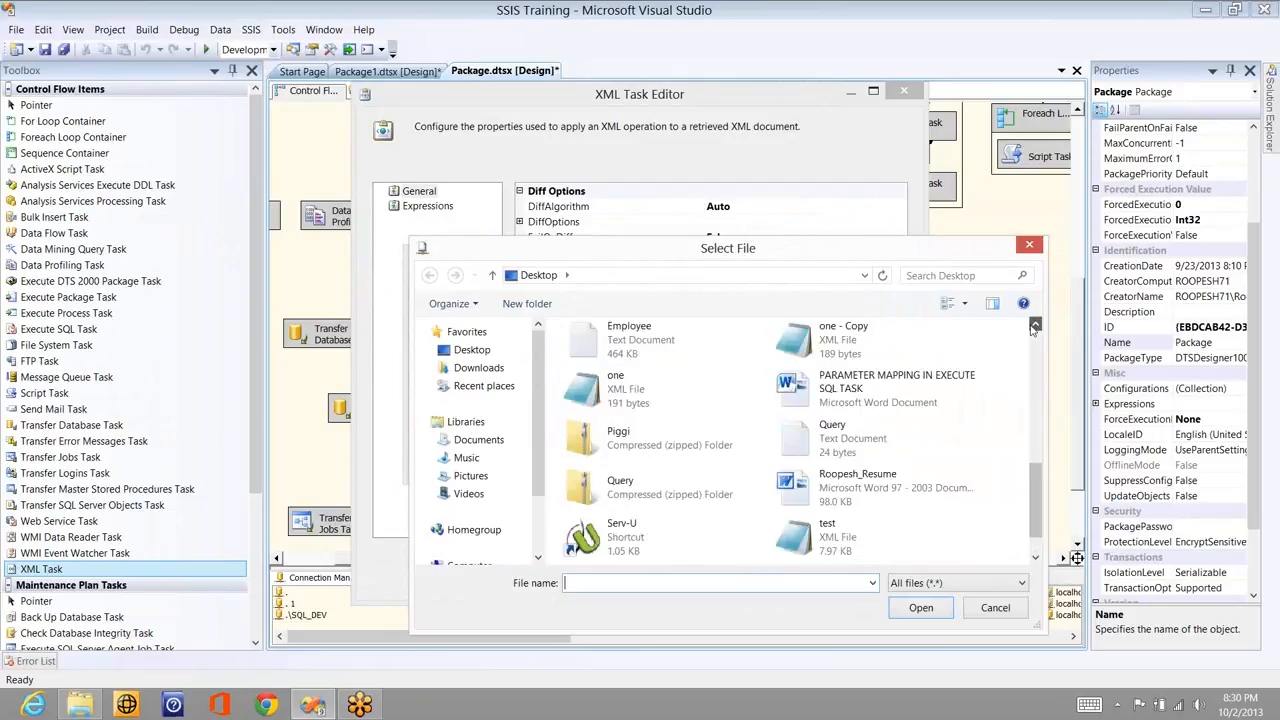
{"action": "left_click", "coordinate": [1034, 327]}
{"action": "left_click", "coordinate": [848, 410]}
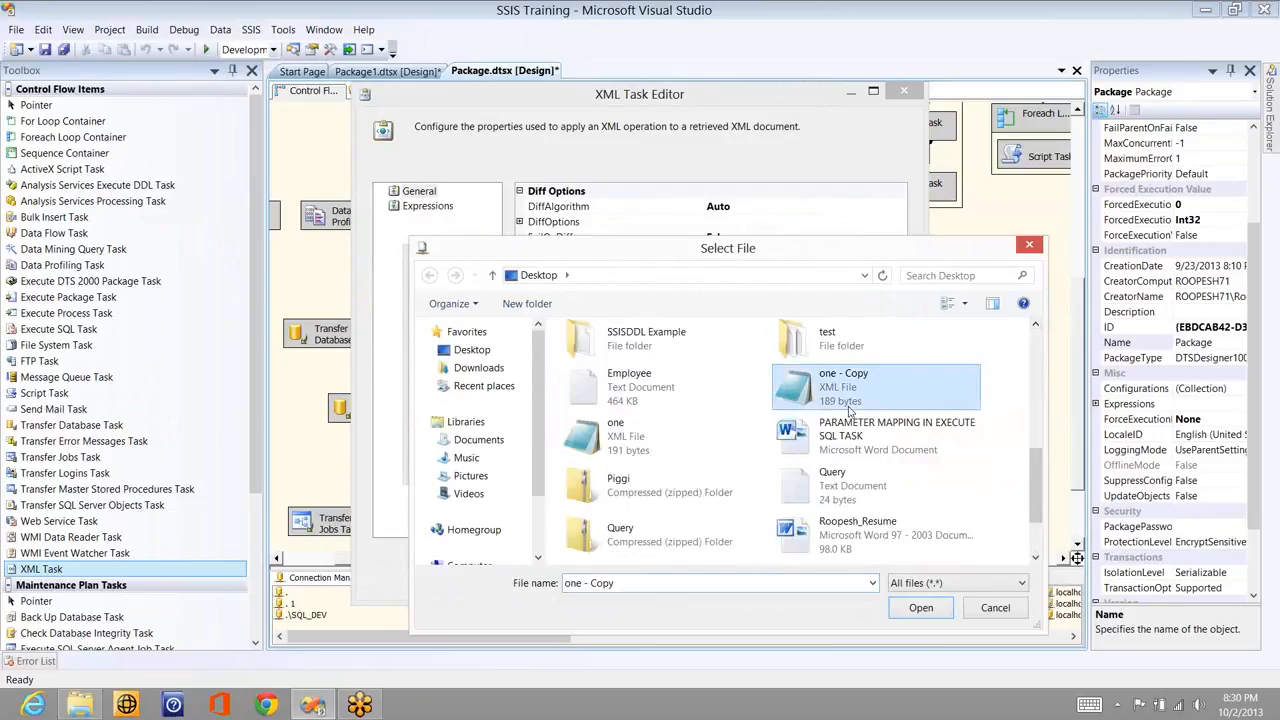
{"action": "double_click", "coordinate": [843, 400]}
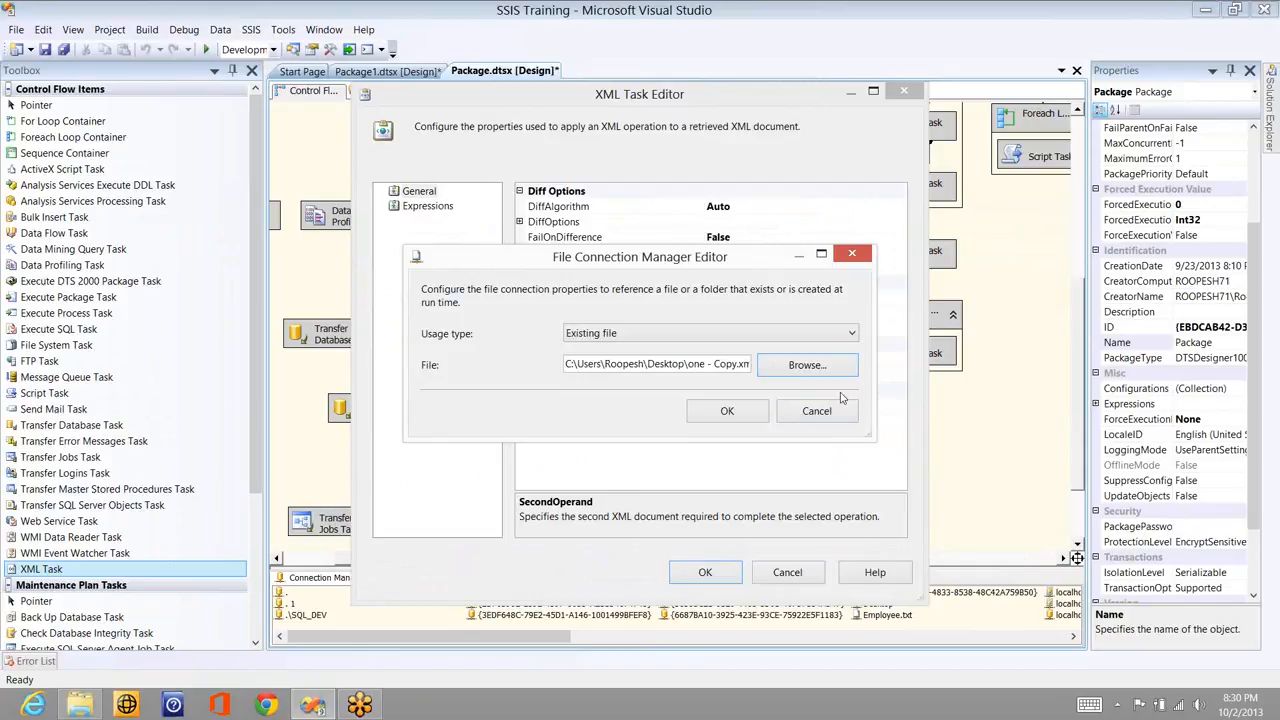
- Confirm one - Copy.xml as second operand; set SaveOperationResult True with a File Connection destination
{"action": "left_click", "coordinate": [729, 411]}
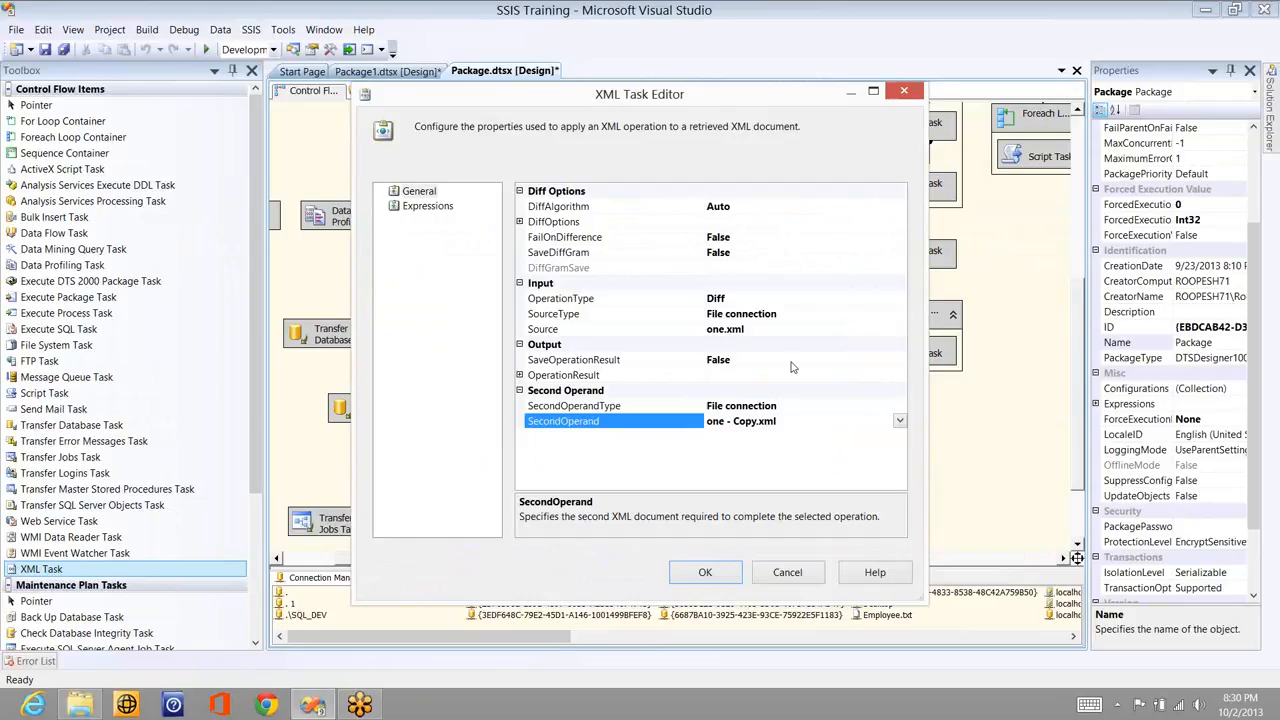
{"action": "left_click", "coordinate": [563, 358]}
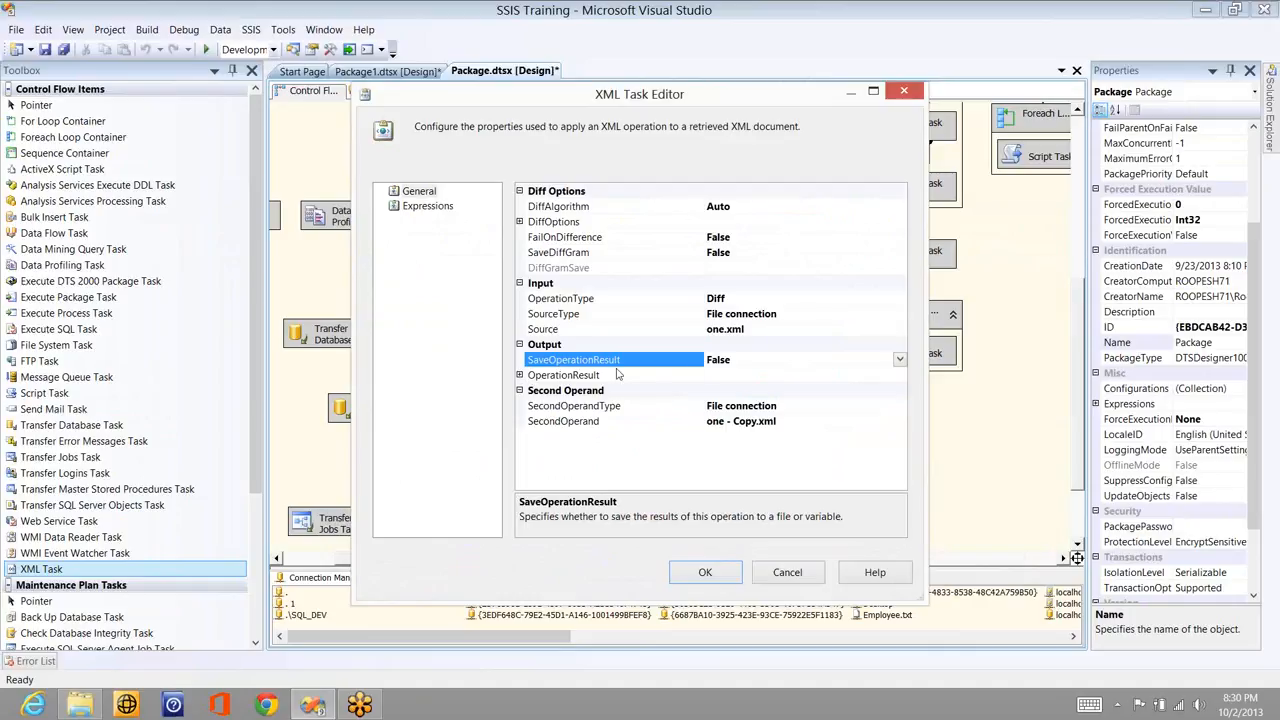
{"action": "left_click", "coordinate": [776, 370]}
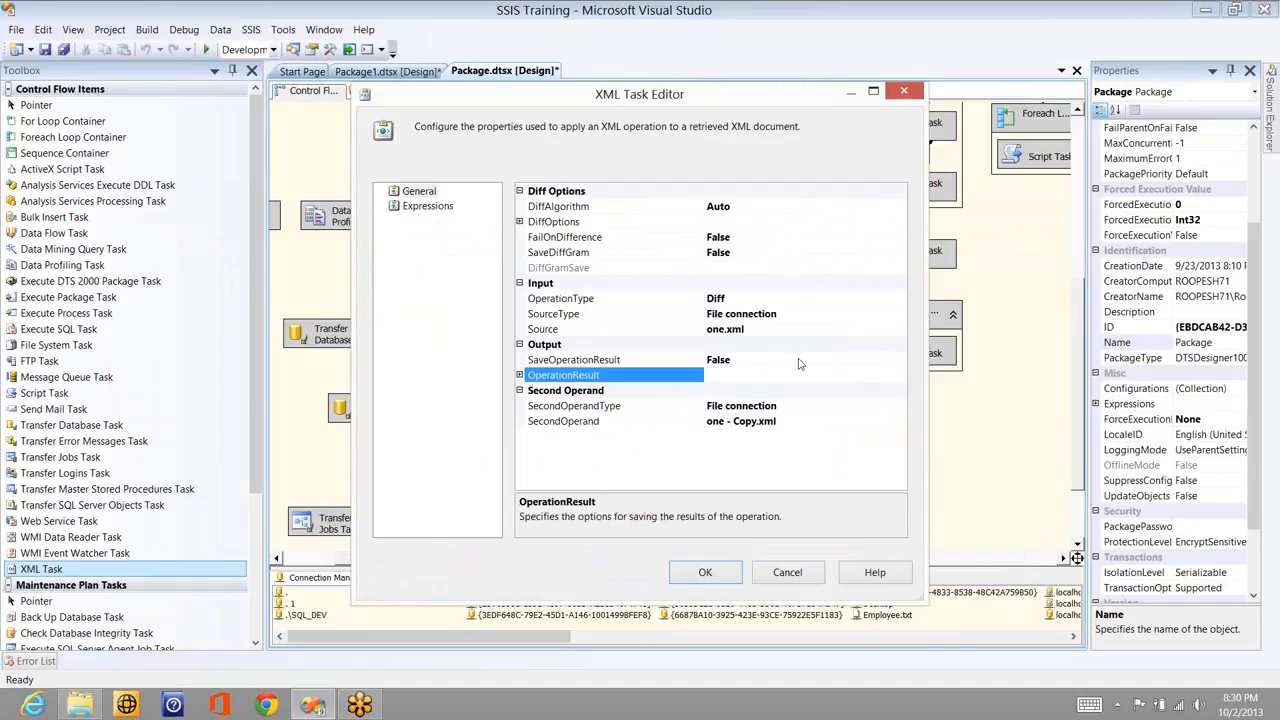
{"action": "left_click", "coordinate": [798, 362]}
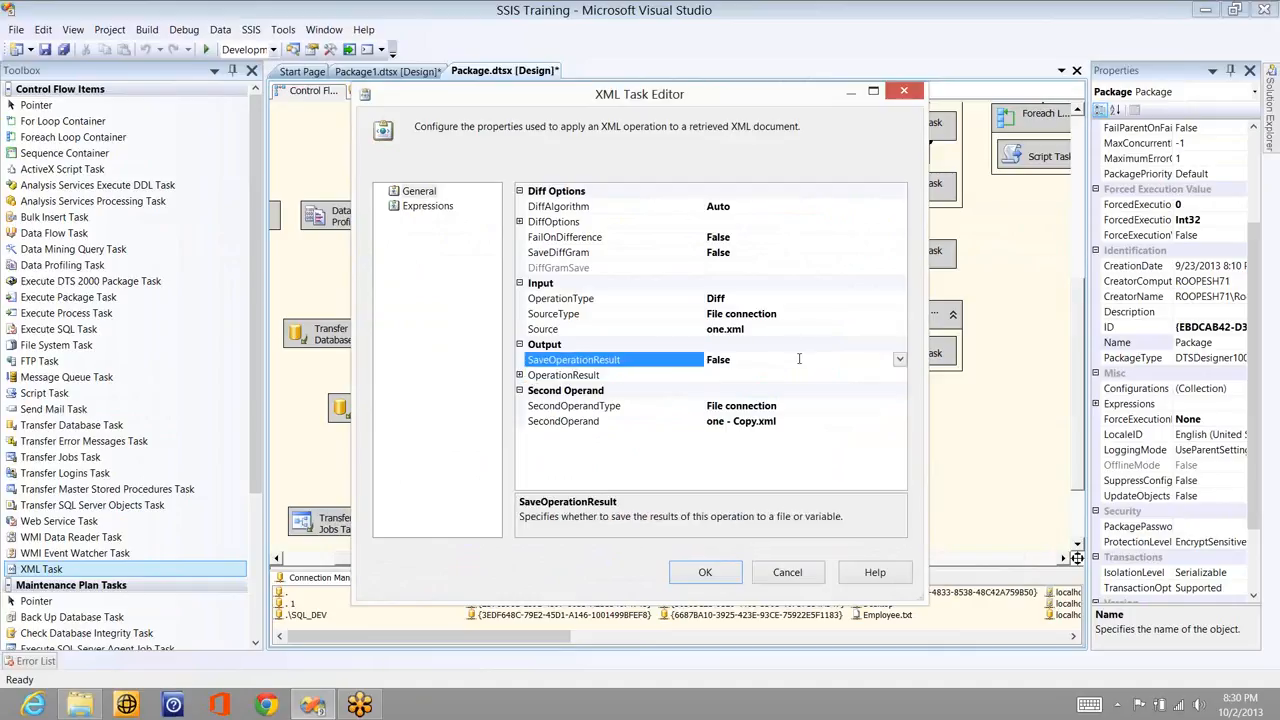
{"action": "double_click", "coordinate": [798, 362]}
{"action": "left_click", "coordinate": [519, 375]}
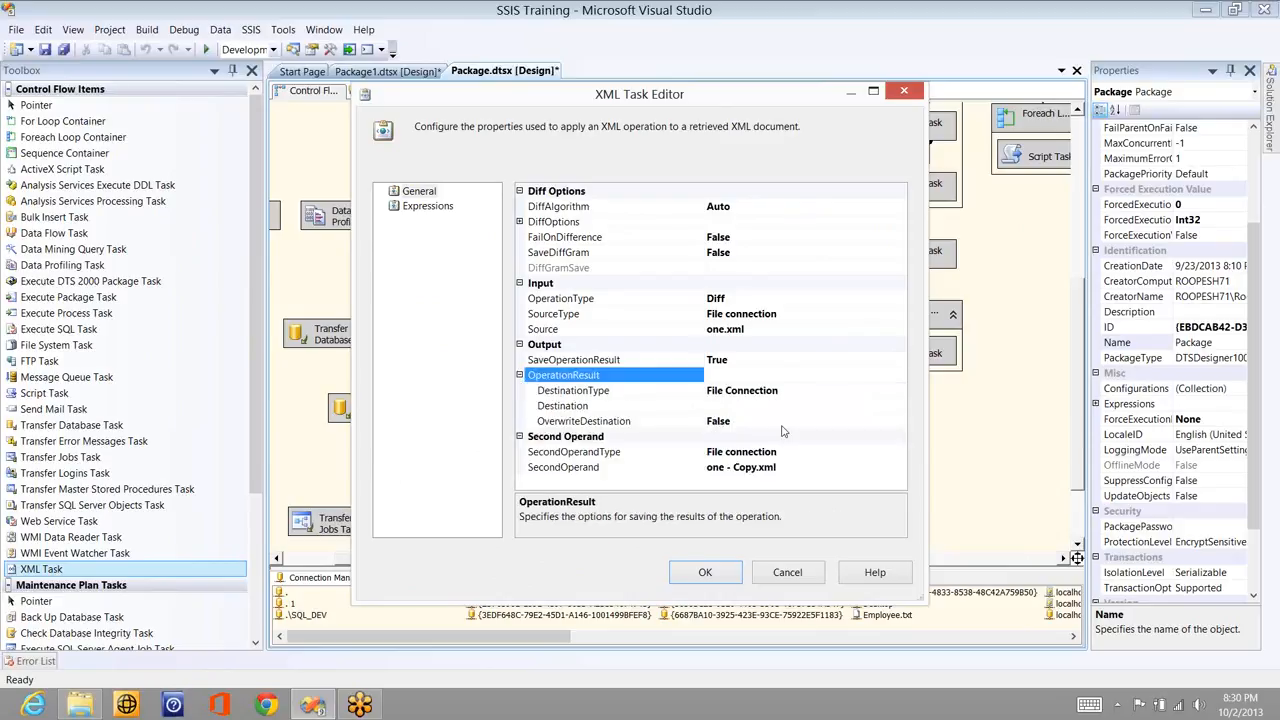
{"action": "left_click", "coordinate": [899, 392]}
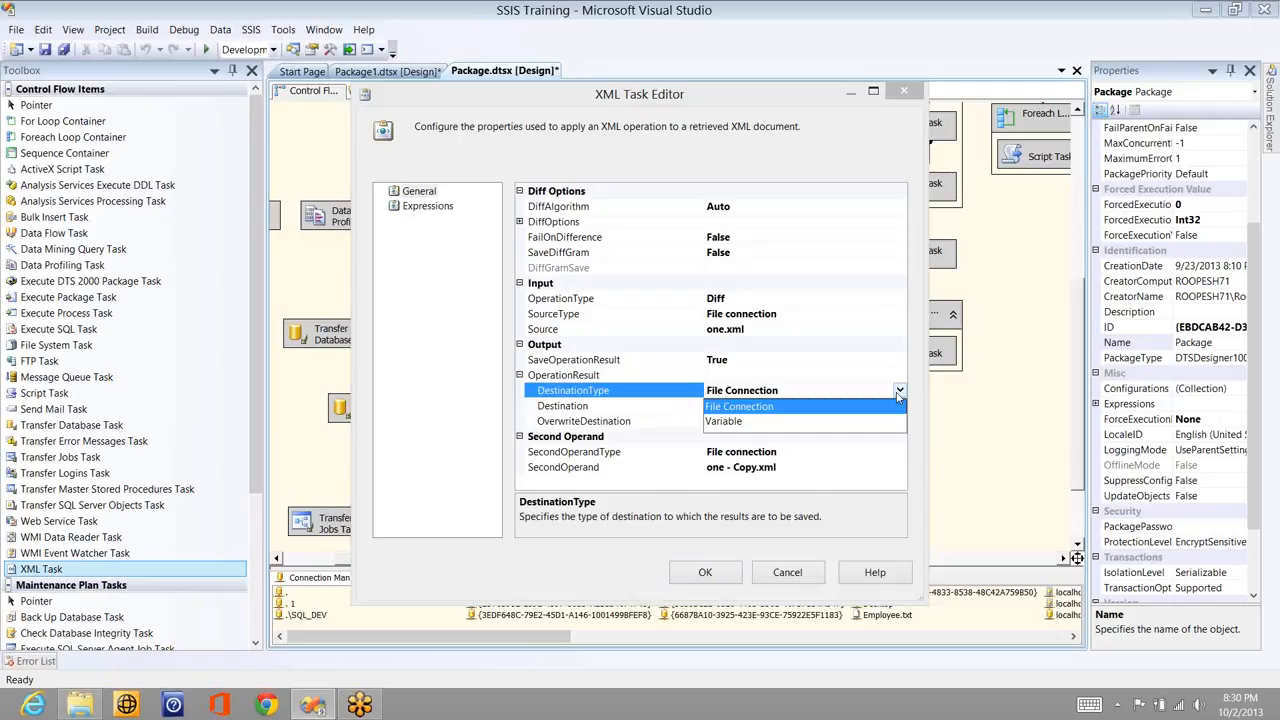
{"action": "left_click", "coordinate": [899, 407]}
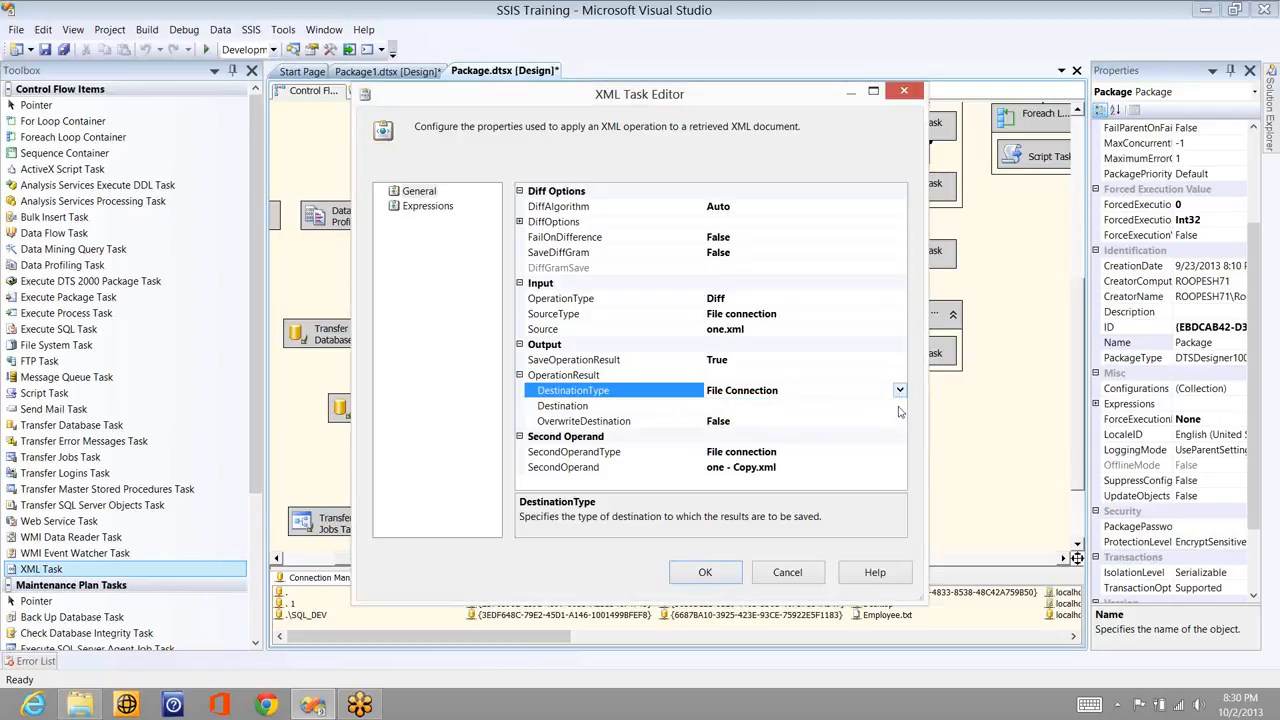
{"action": "left_click", "coordinate": [899, 407]}
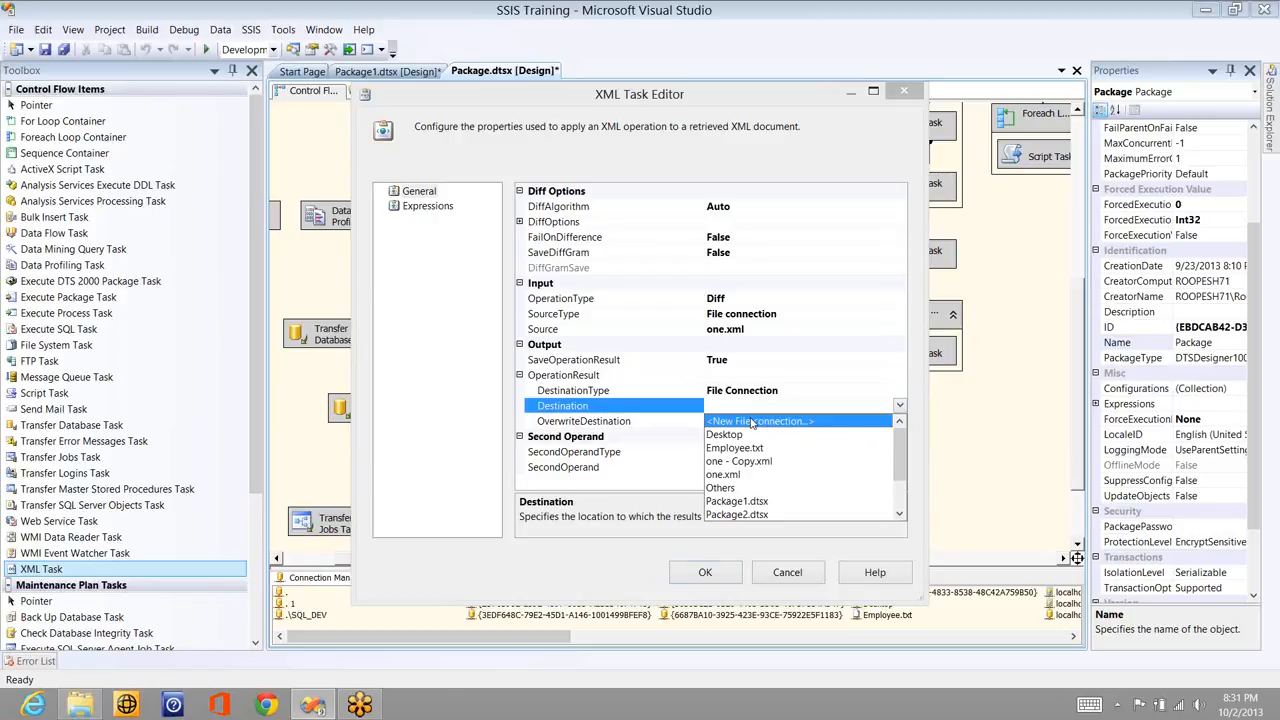
- Start a new file connection for the operation result destination and browse the Desktop
{"action": "left_click", "coordinate": [752, 421]}
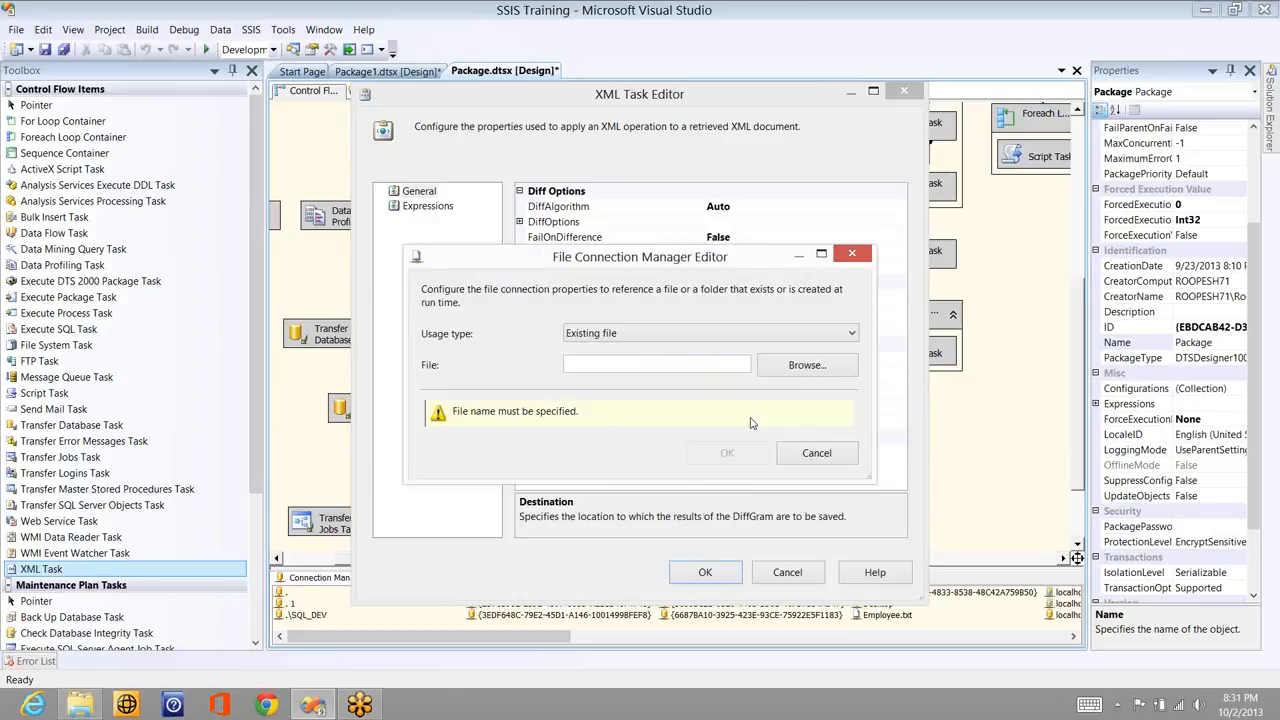
{"action": "left_click", "coordinate": [796, 368]}
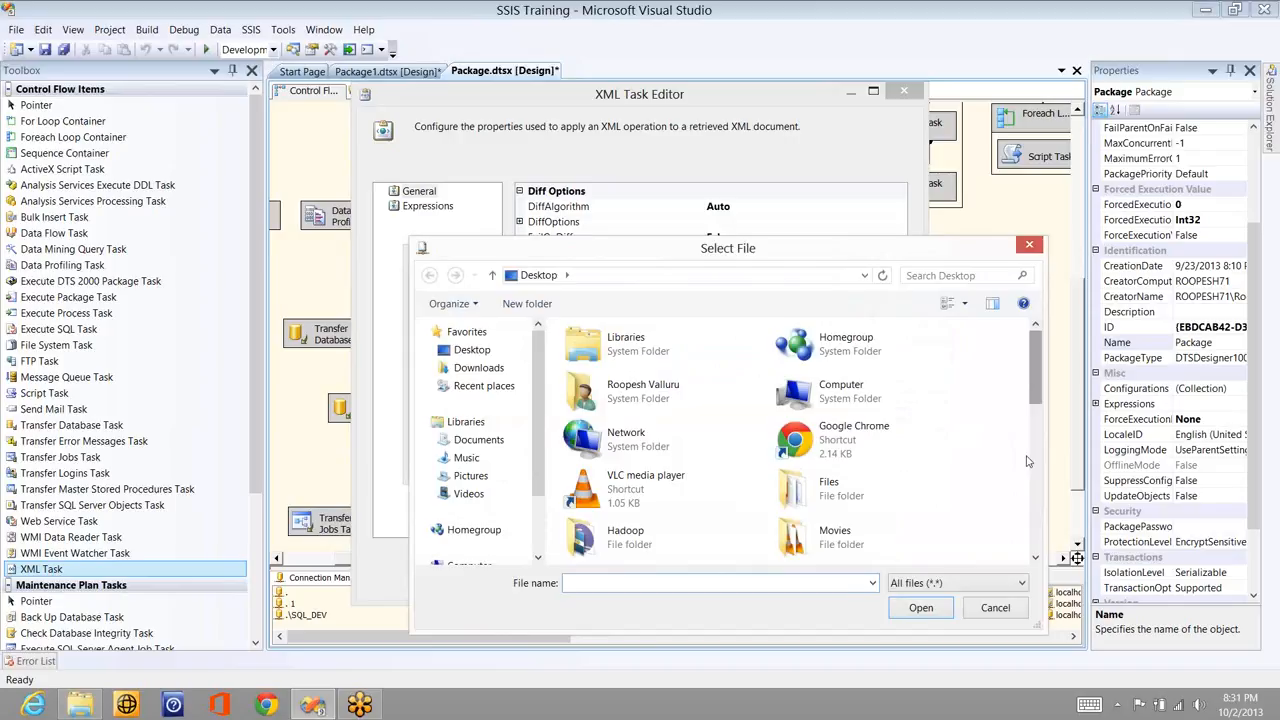
{"action": "scroll", "coordinate": [1025, 480], "scroll_direction": "down", "scroll_amount": 5}
{"action": "scroll", "coordinate": [1015, 530], "scroll_direction": "down", "scroll_amount": 4}
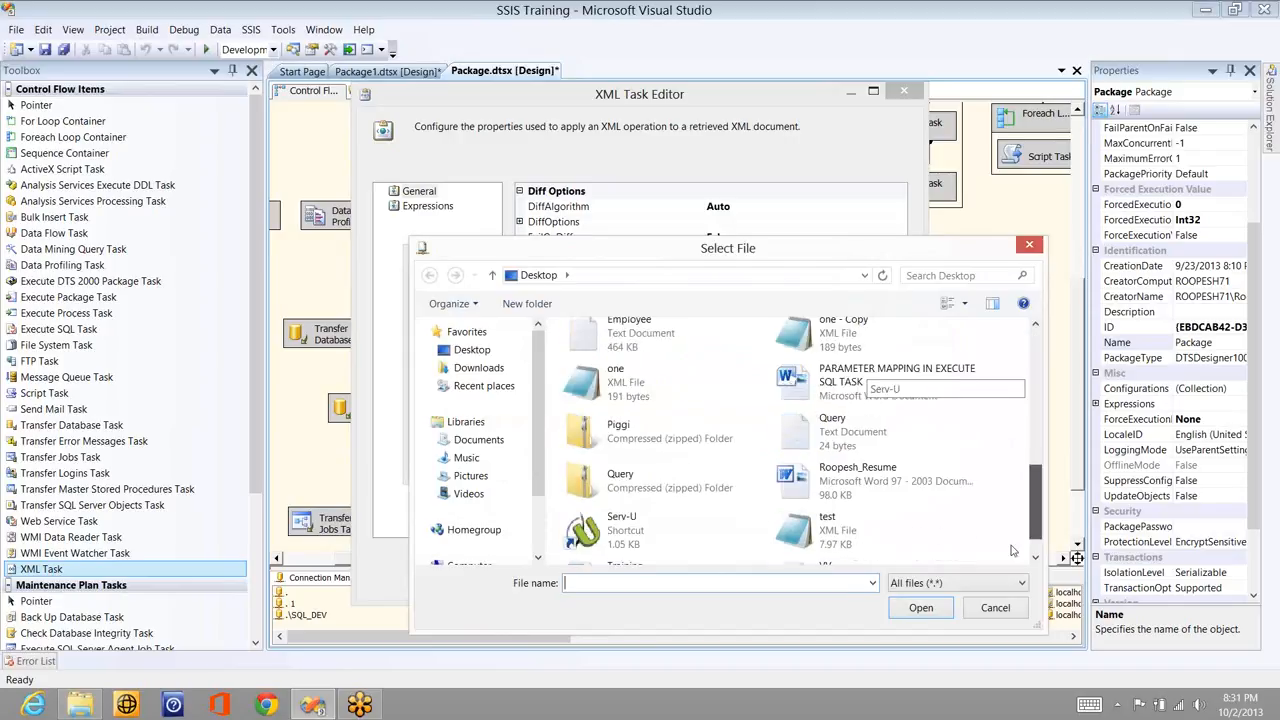
{"action": "scroll", "coordinate": [1010, 540], "scroll_direction": "down", "scroll_amount": 1}
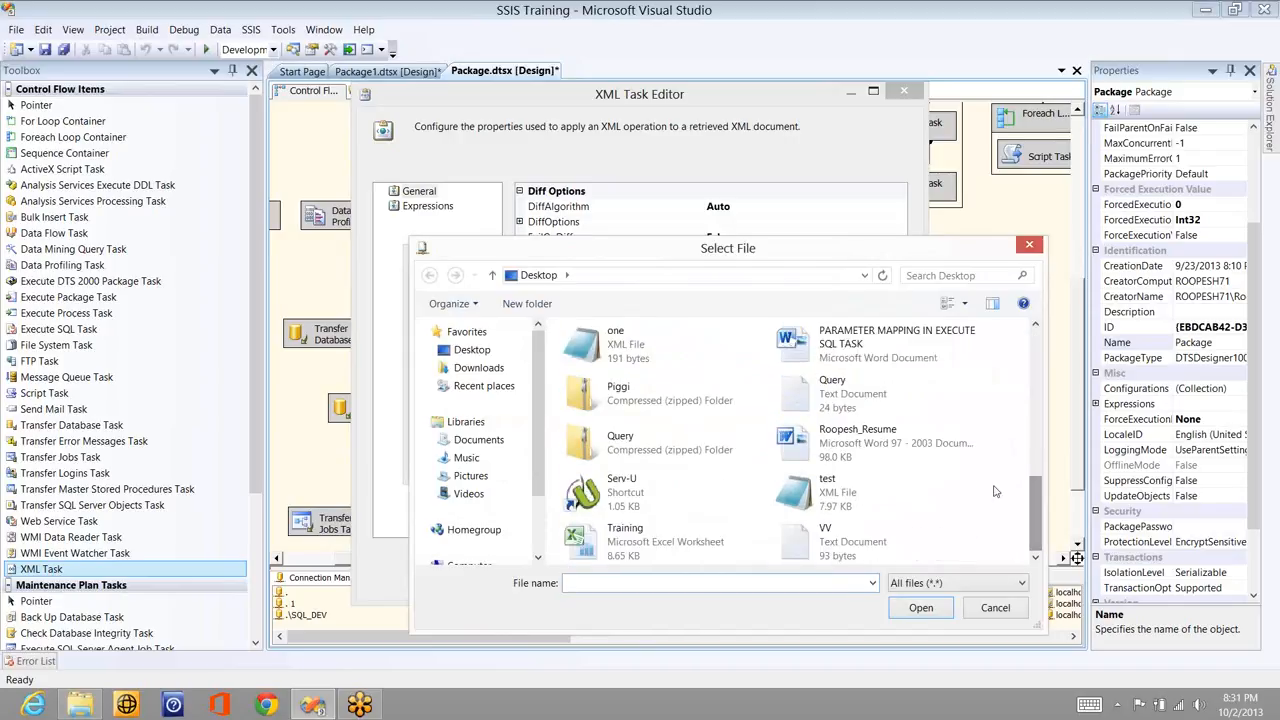
{"action": "left_click", "coordinate": [849, 495]}
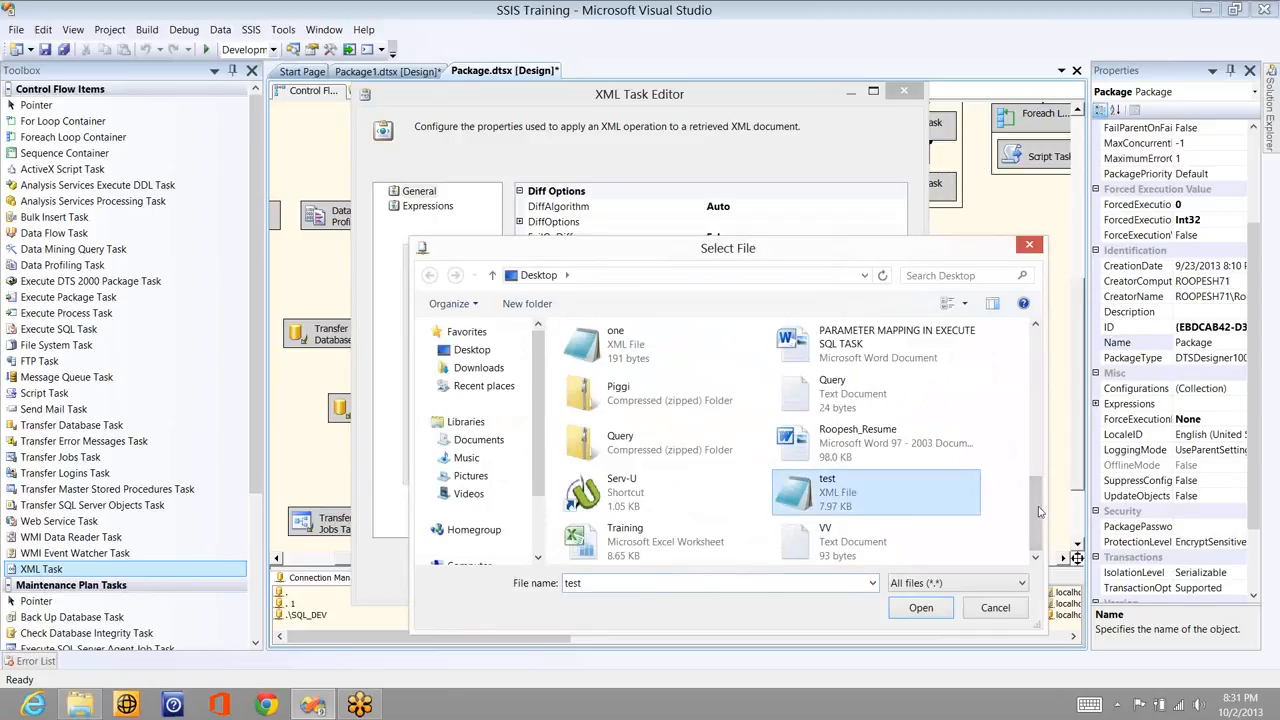
{"action": "left_click_drag", "start_coordinate": [1039, 512], "coordinate": [1030, 346]}
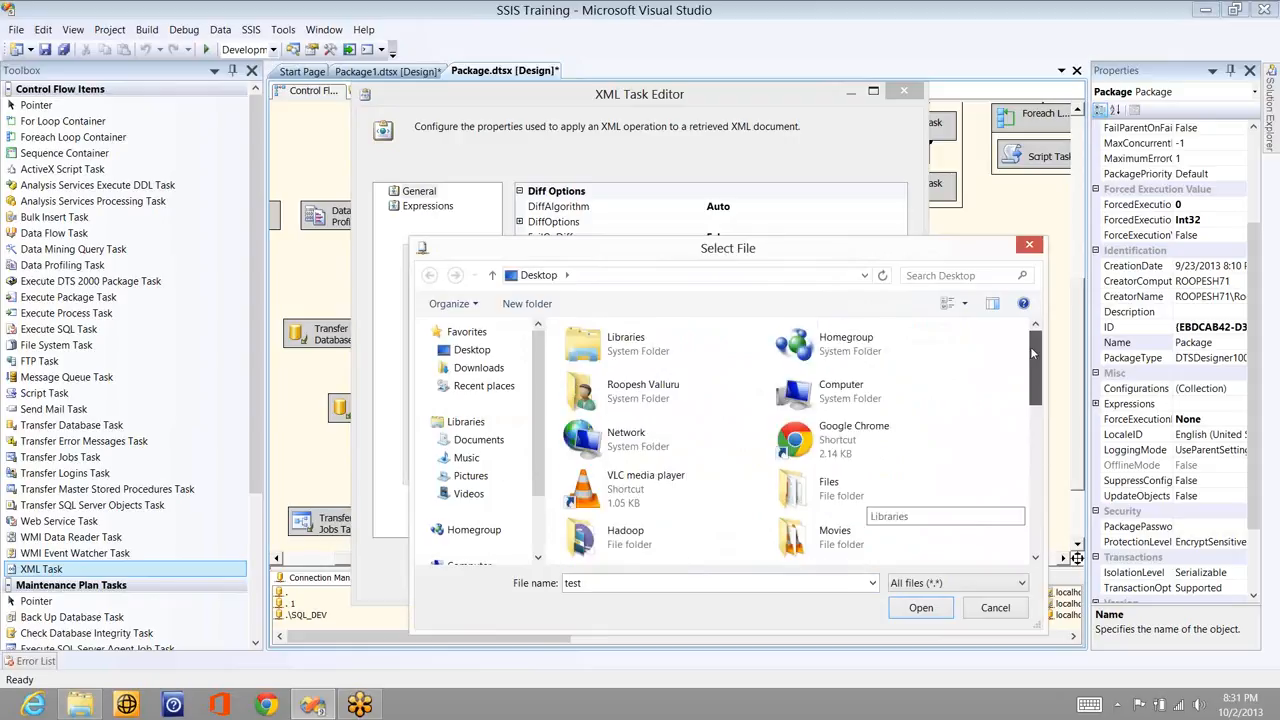
- Create a new Results.txt text document on the Desktop and use it as the destination
{"action": "right_click", "coordinate": [982, 368]}
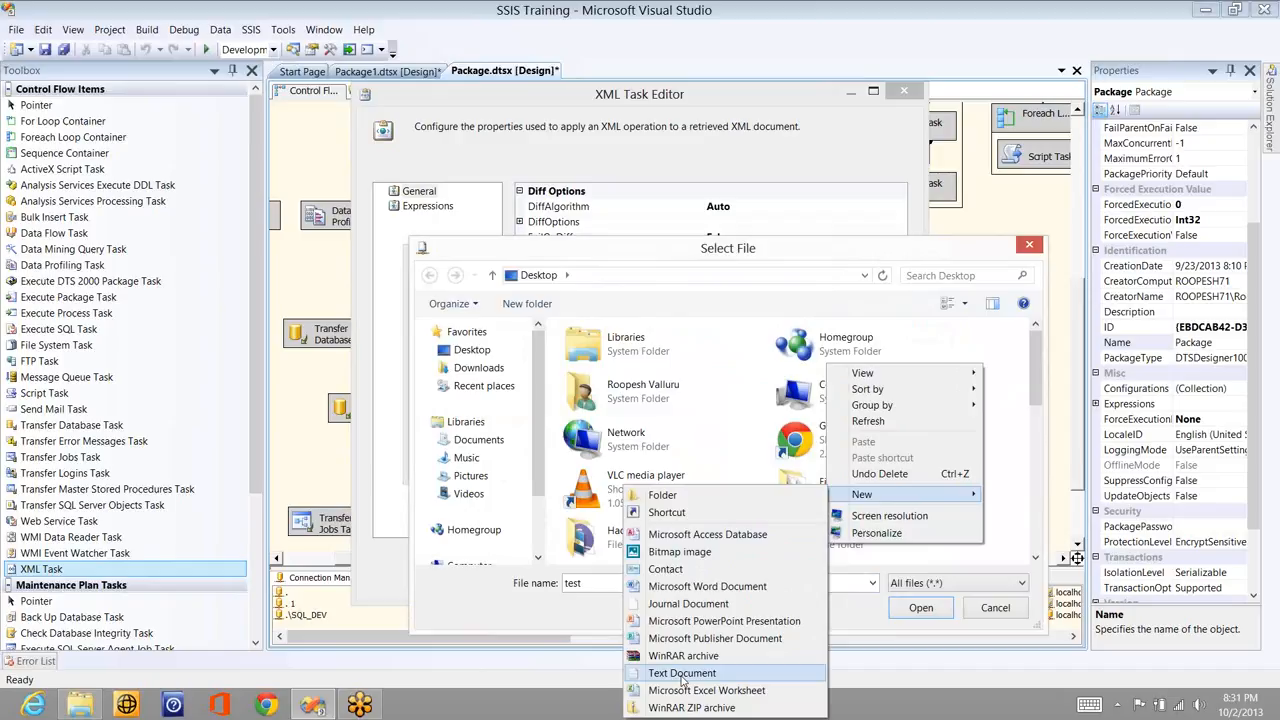
{"action": "left_click", "coordinate": [682, 675]}
{"action": "type", "text": "Results"}
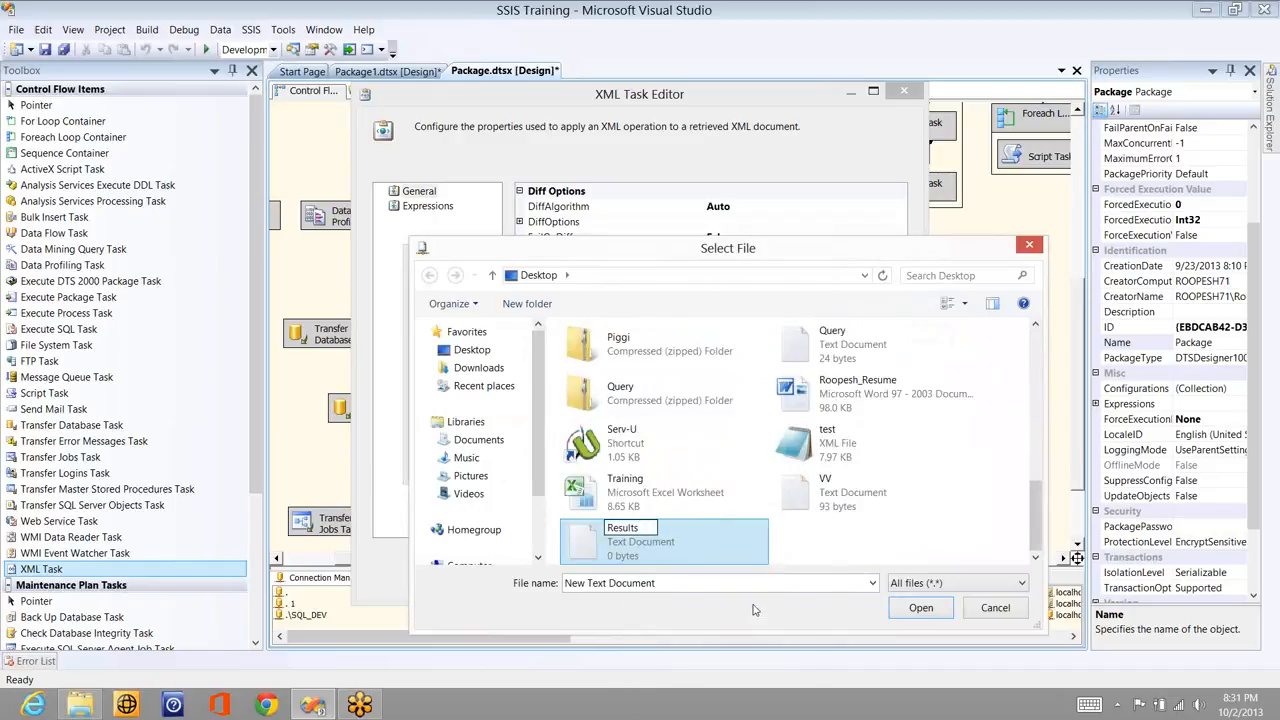
{"action": "key", "text": "Return"}
{"action": "left_click", "coordinate": [649, 557]}
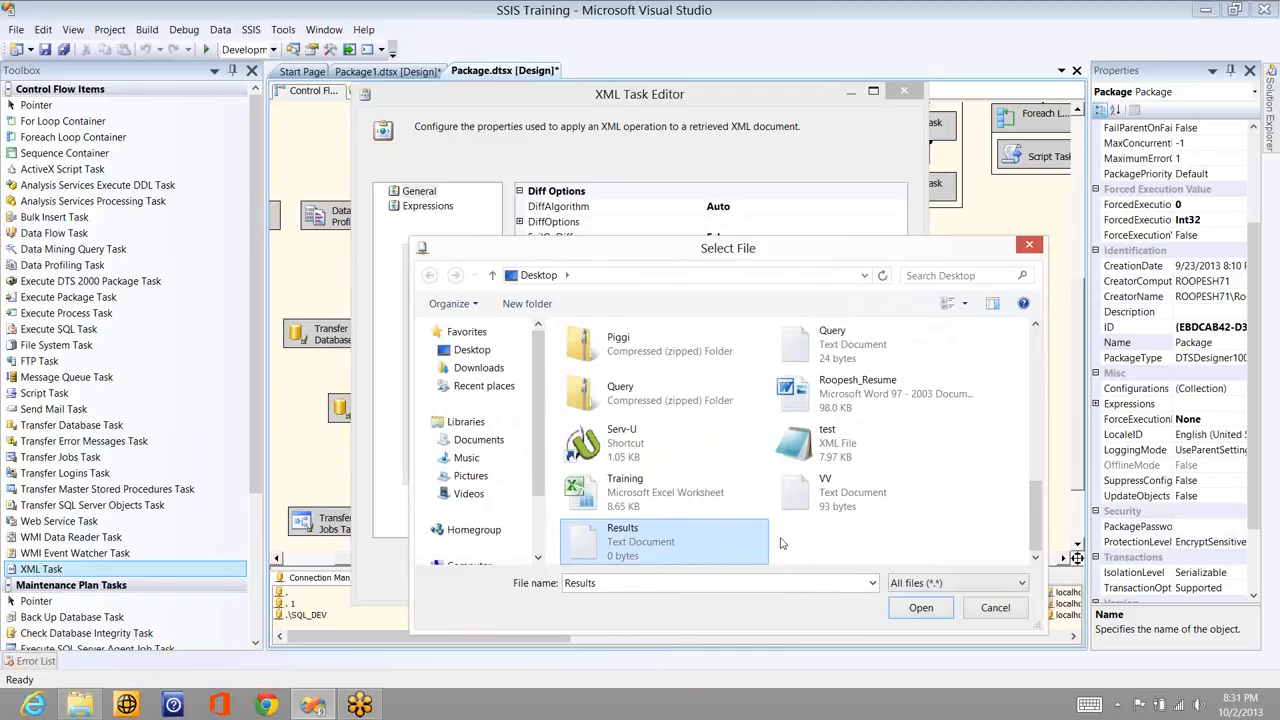
{"action": "key", "text": "Return"}
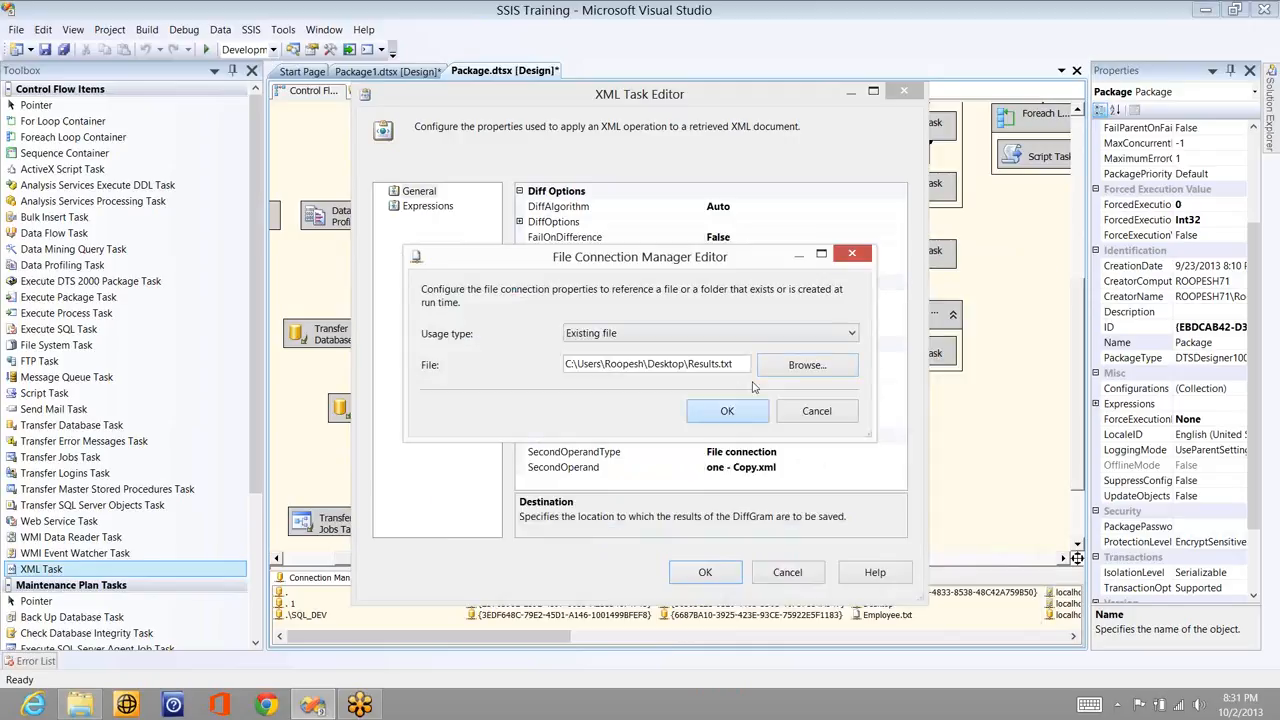
{"action": "key", "text": "Return"}
{"action": "left_click", "coordinate": [757, 421]}
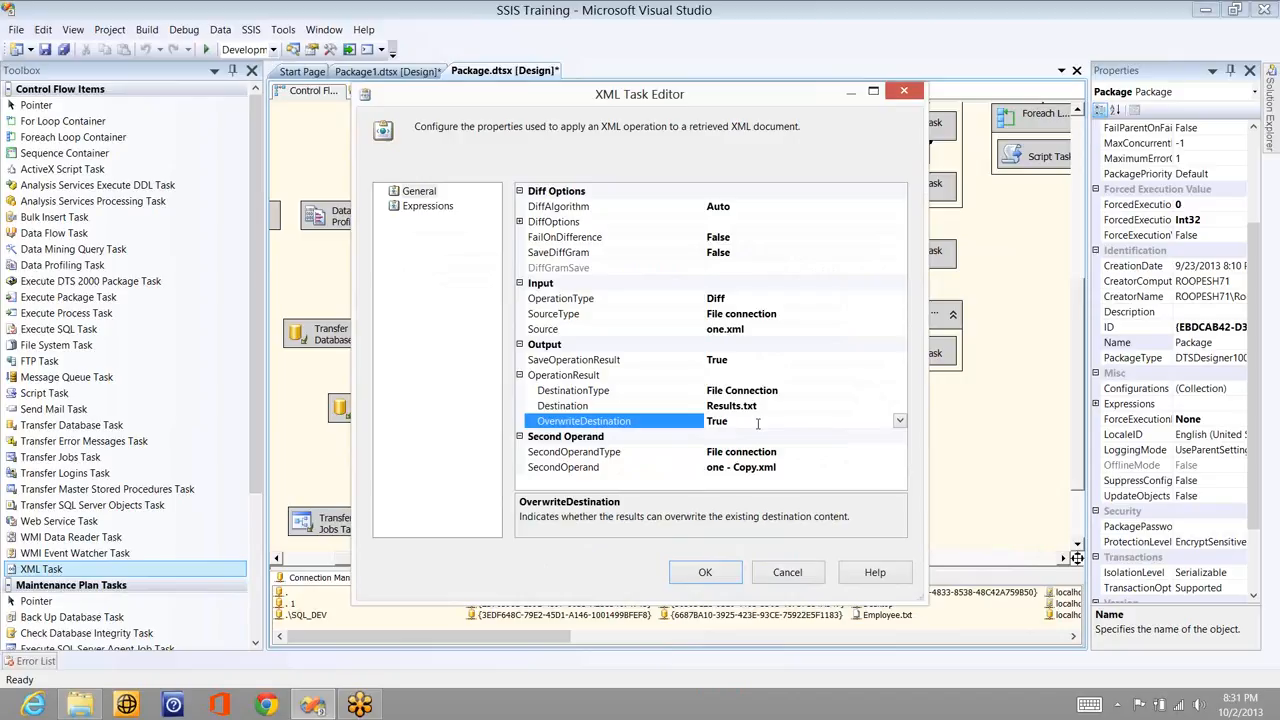
- Set SaveDiffGram to True and expand DiffGramSave to select DiffGramDestination
{"action": "left_click", "coordinate": [770, 239]}
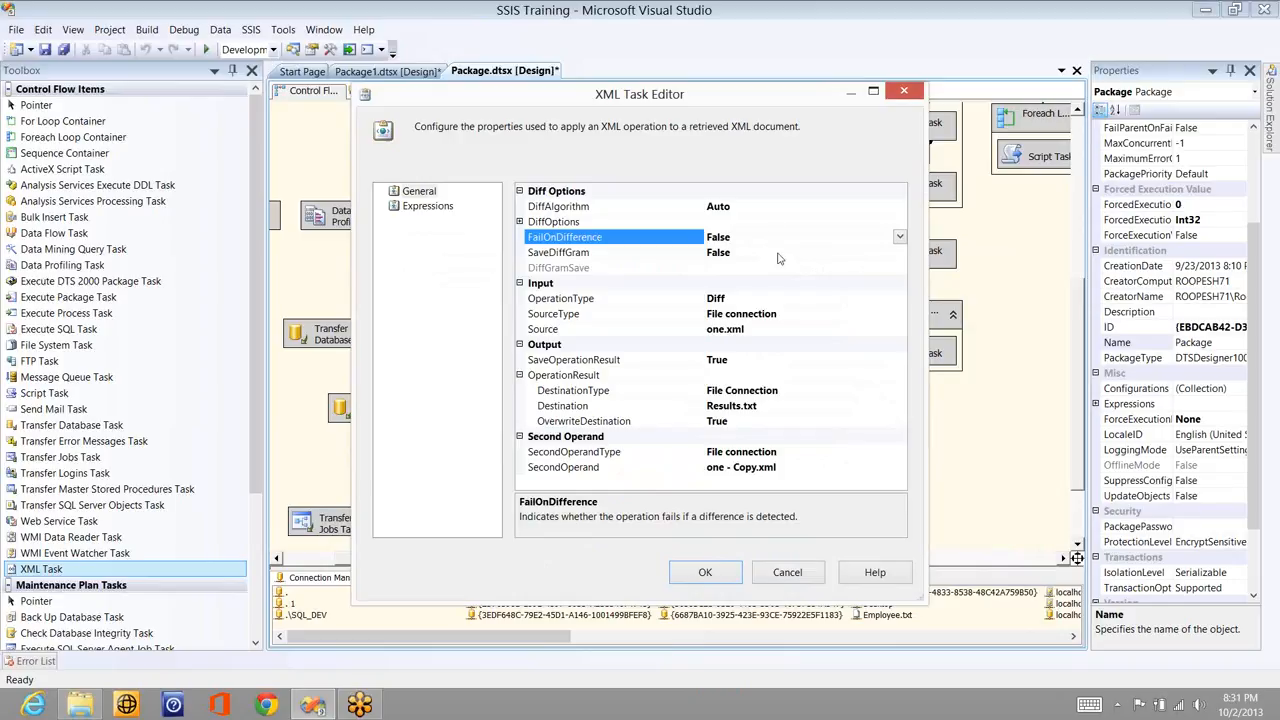
{"action": "double_click", "coordinate": [558, 253]}
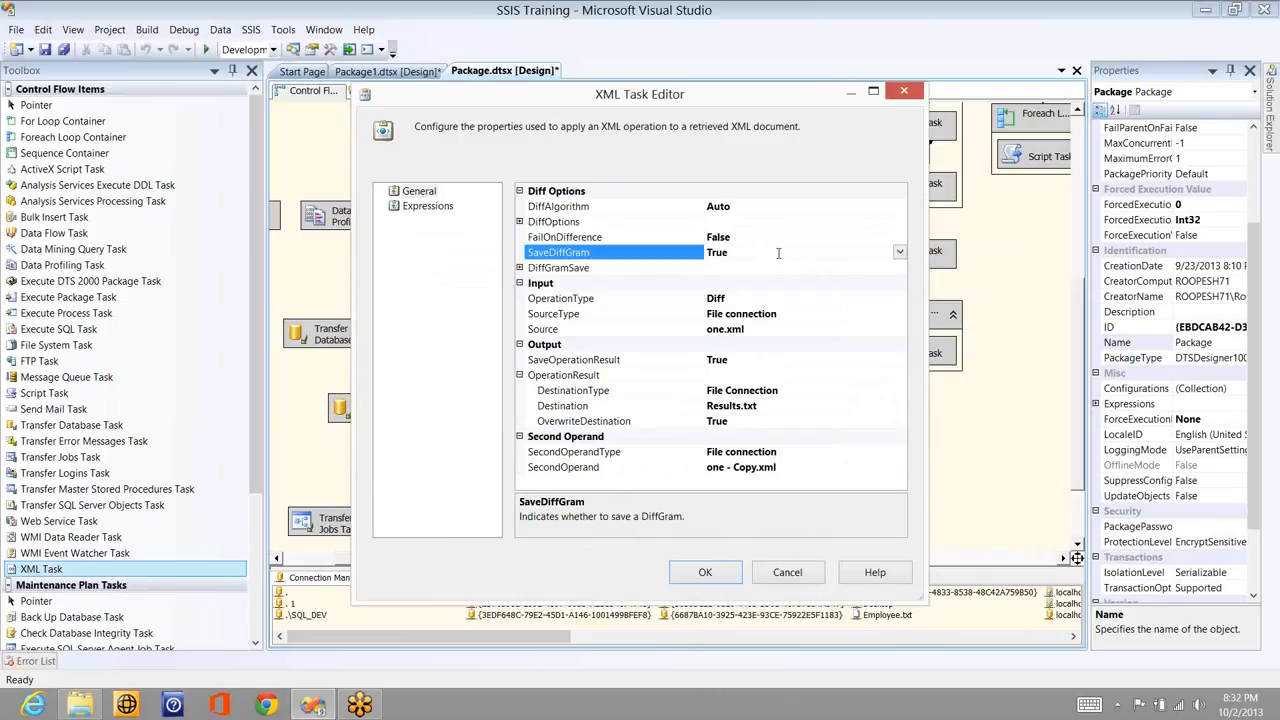
{"action": "left_click", "coordinate": [520, 269]}
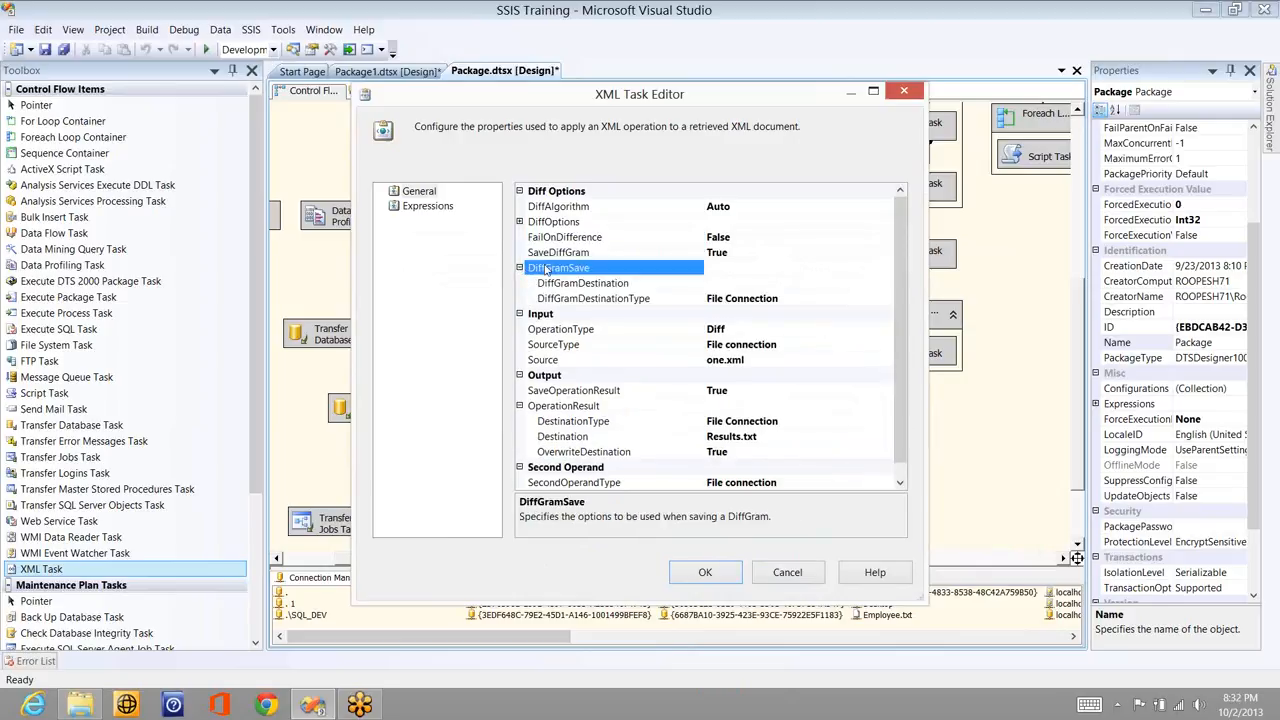
{"action": "left_click", "coordinate": [884, 286]}
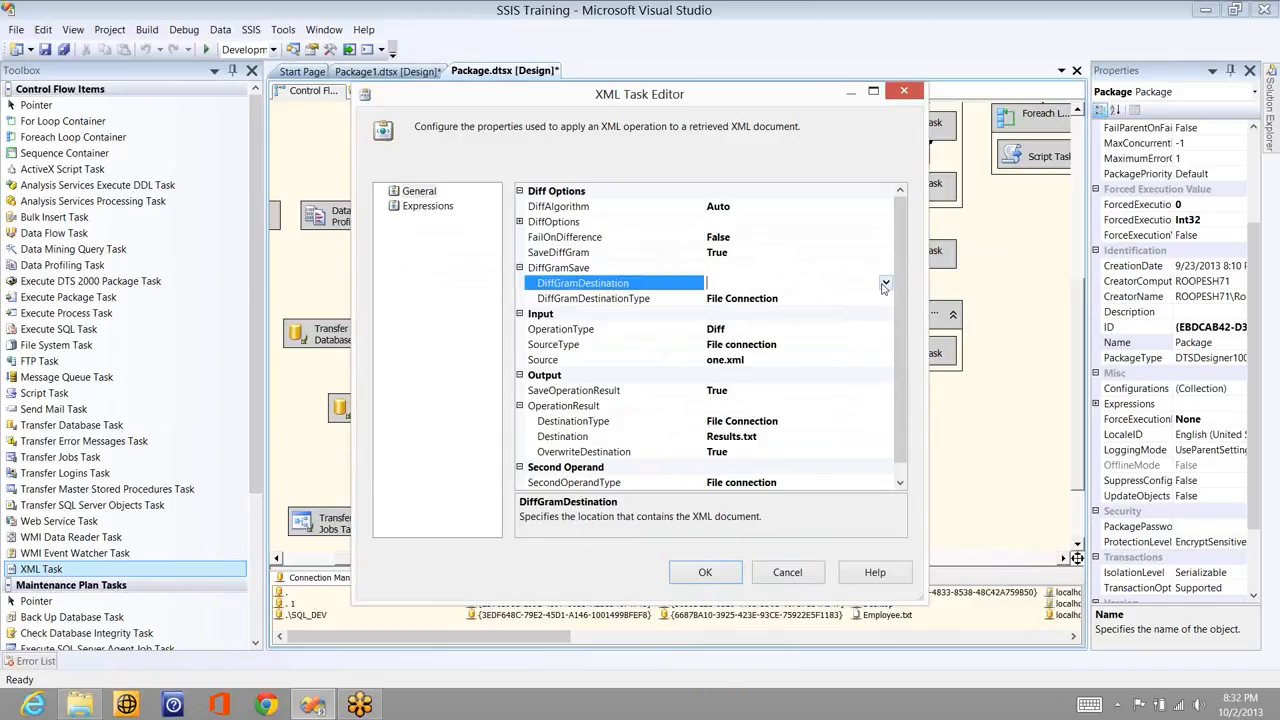
- Create a new Results1.txt text file on the Desktop as the DiffGram destination file
{"action": "left_click", "coordinate": [885, 284]}
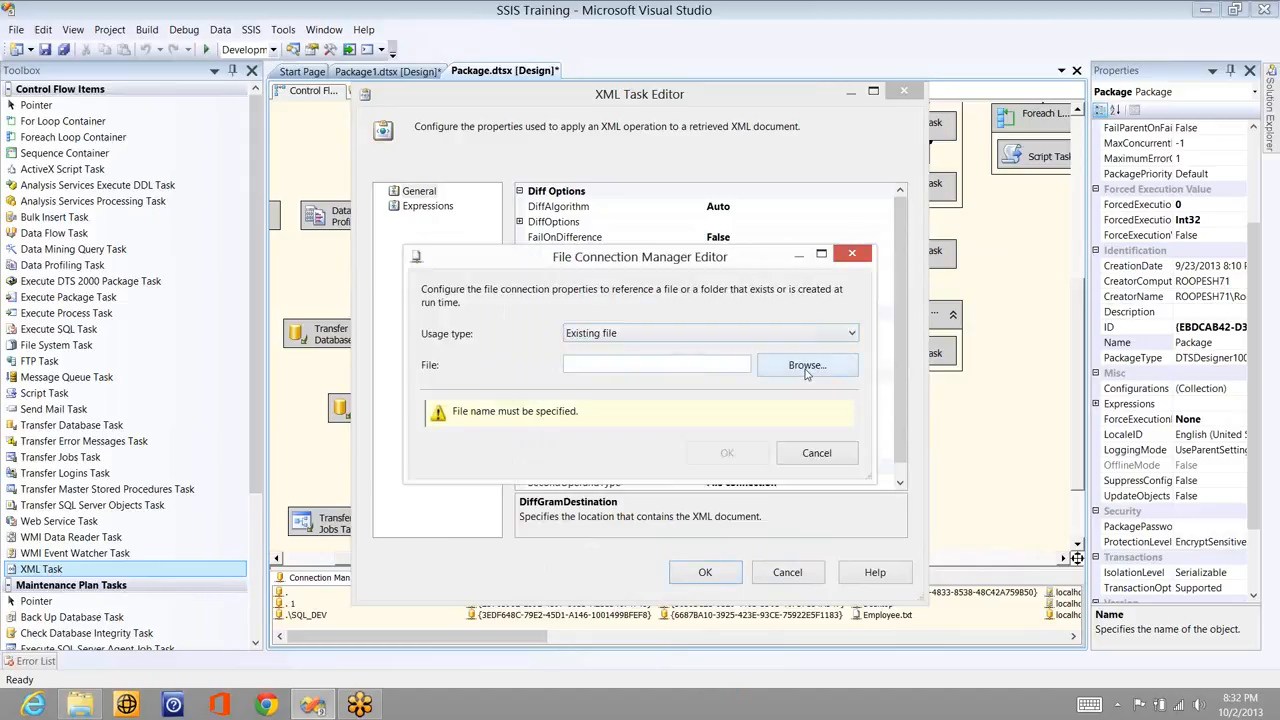
{"action": "left_click", "coordinate": [807, 366]}
{"action": "right_click", "coordinate": [836, 434]}
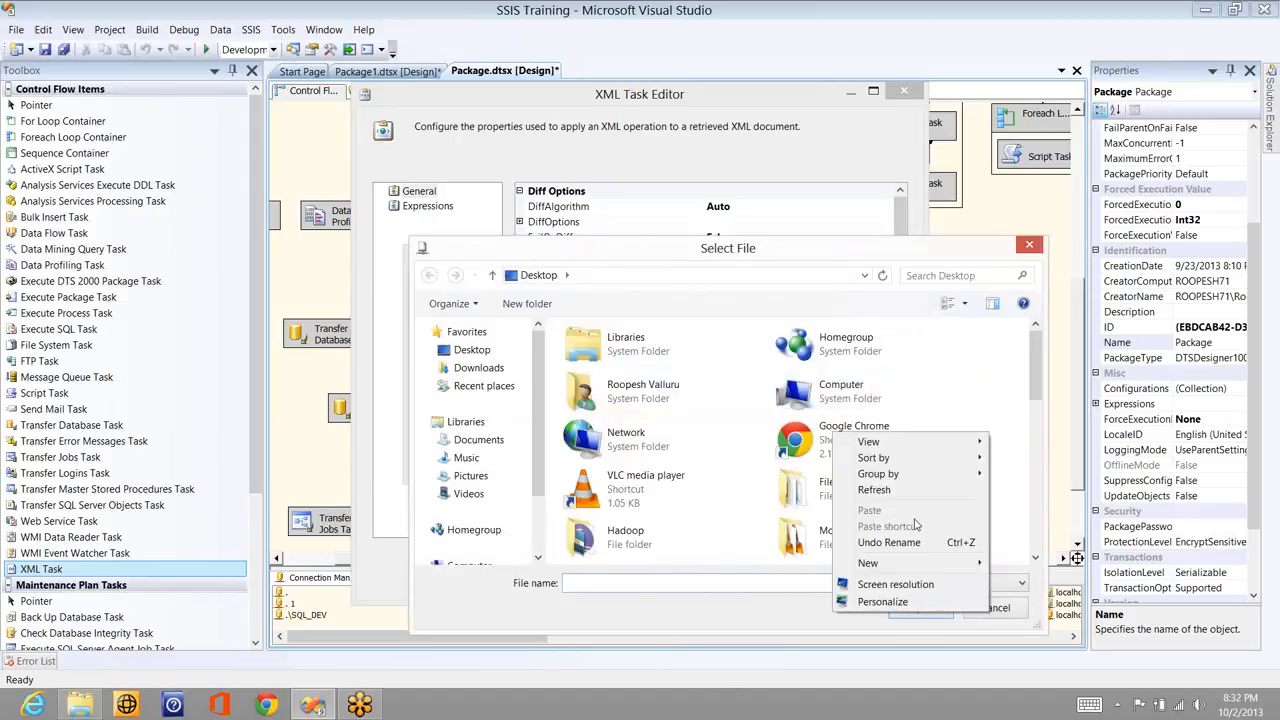
{"action": "mouse_move", "coordinate": [905, 562]}
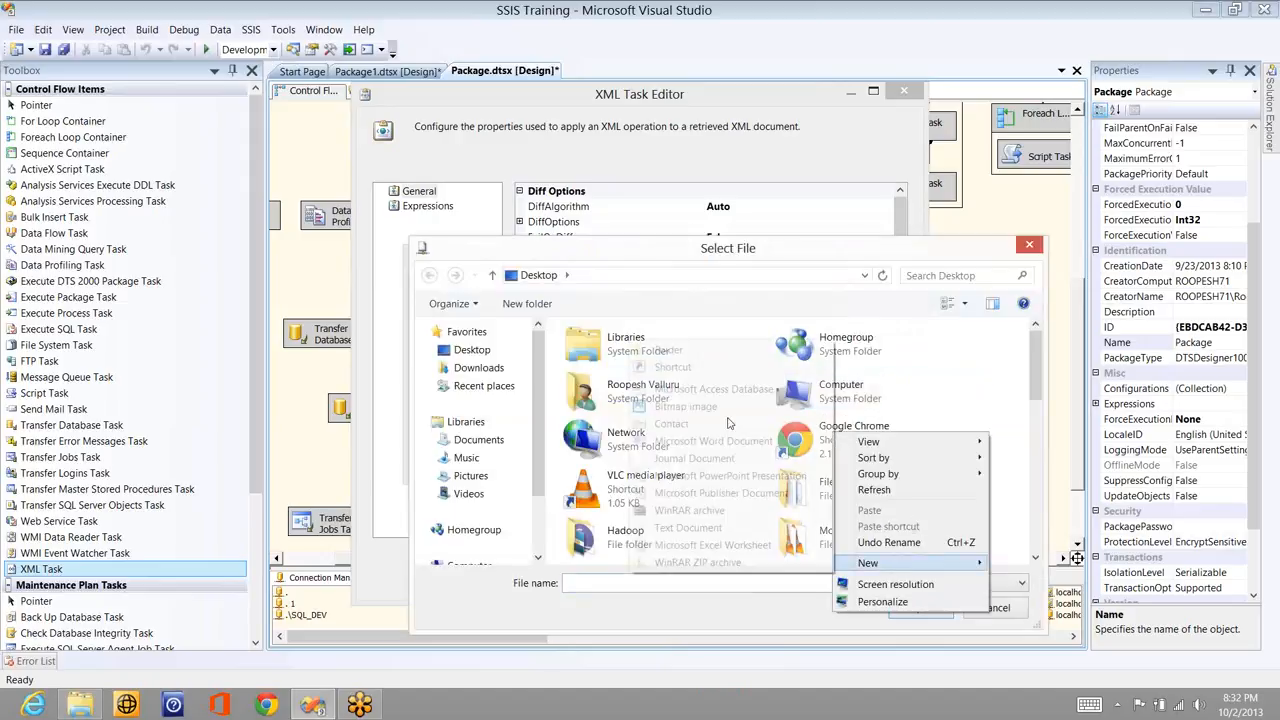
{"action": "left_click", "coordinate": [688, 527]}
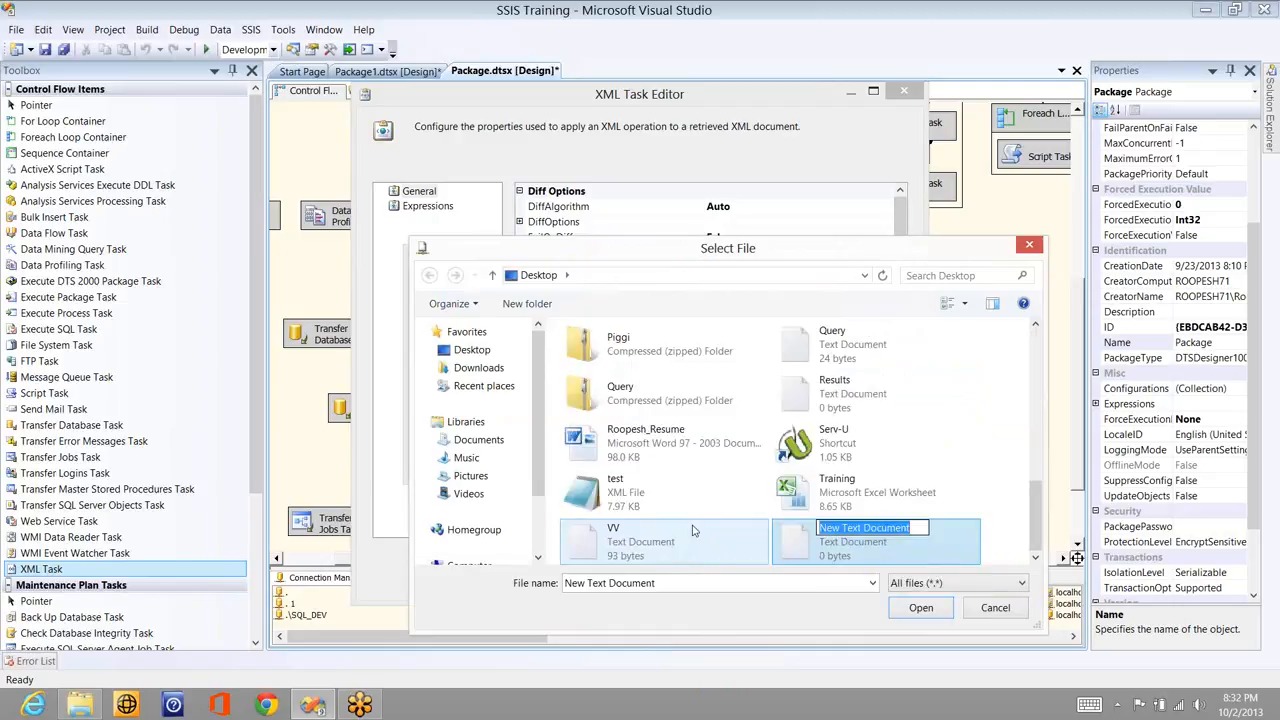
{"action": "type", "text": "Results1"}
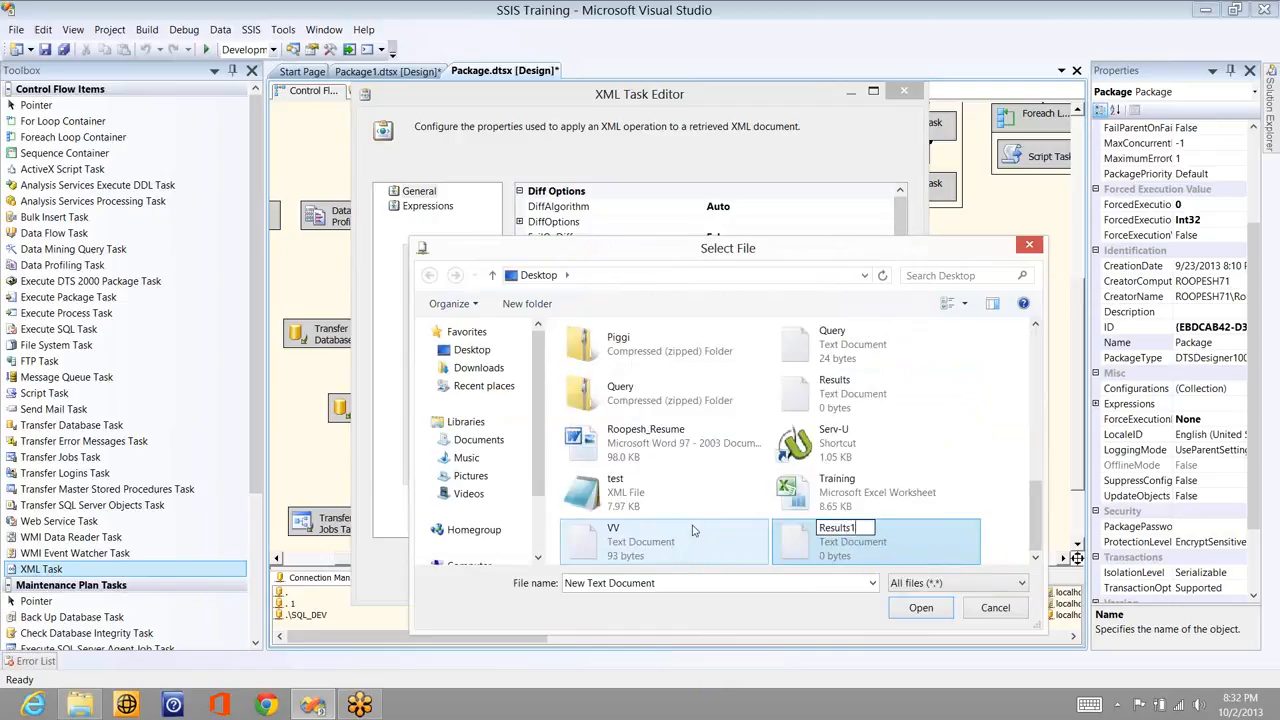
{"action": "key", "text": "Return"}
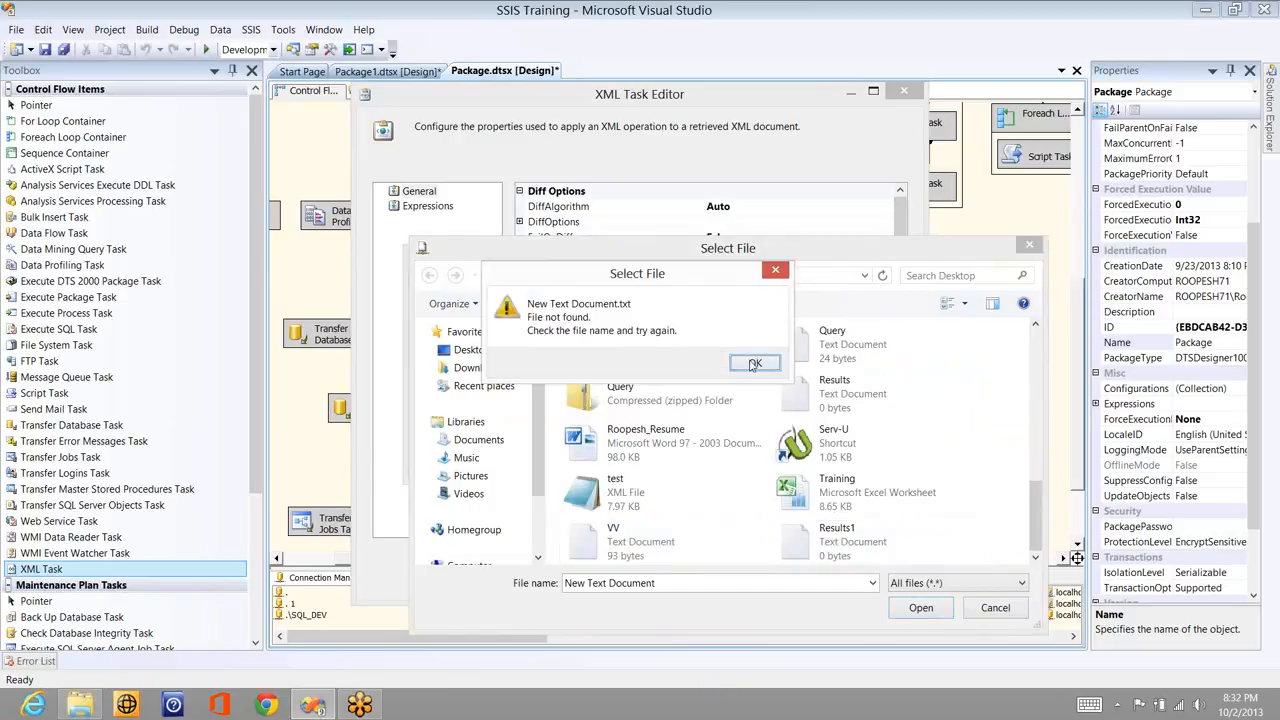
{"action": "key", "text": "Return"}
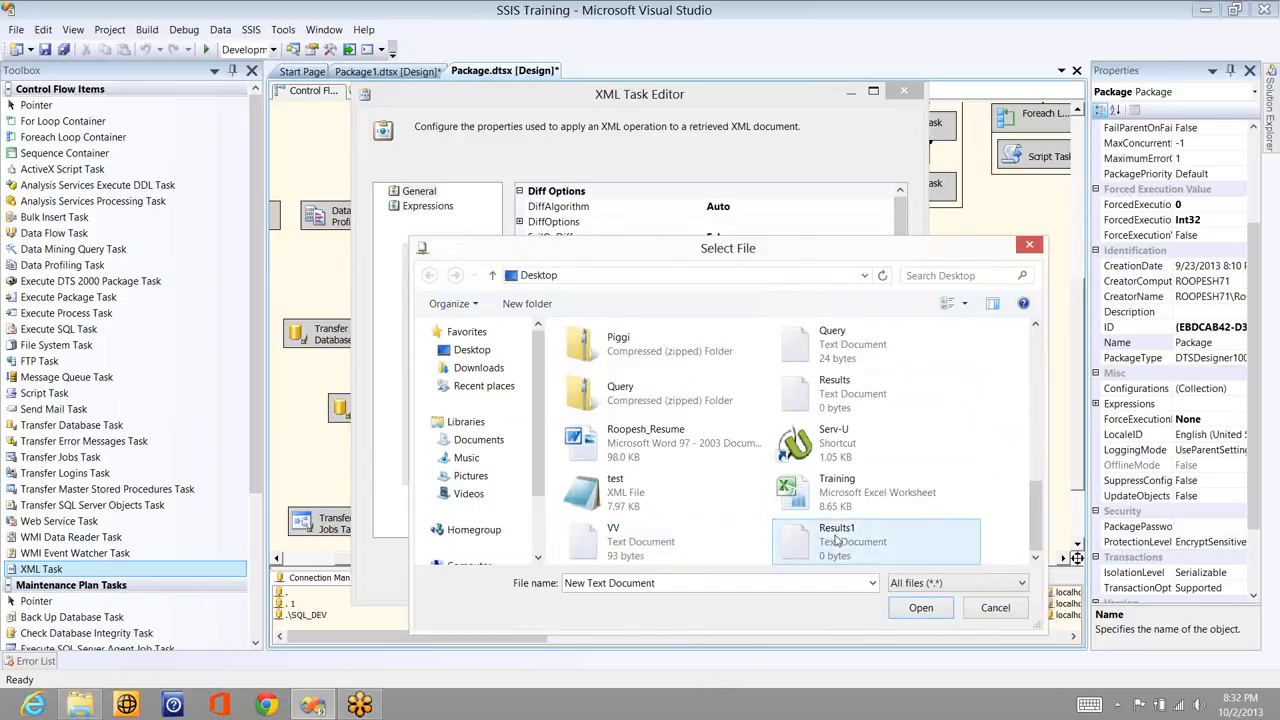
{"action": "double_click", "coordinate": [830, 540]}
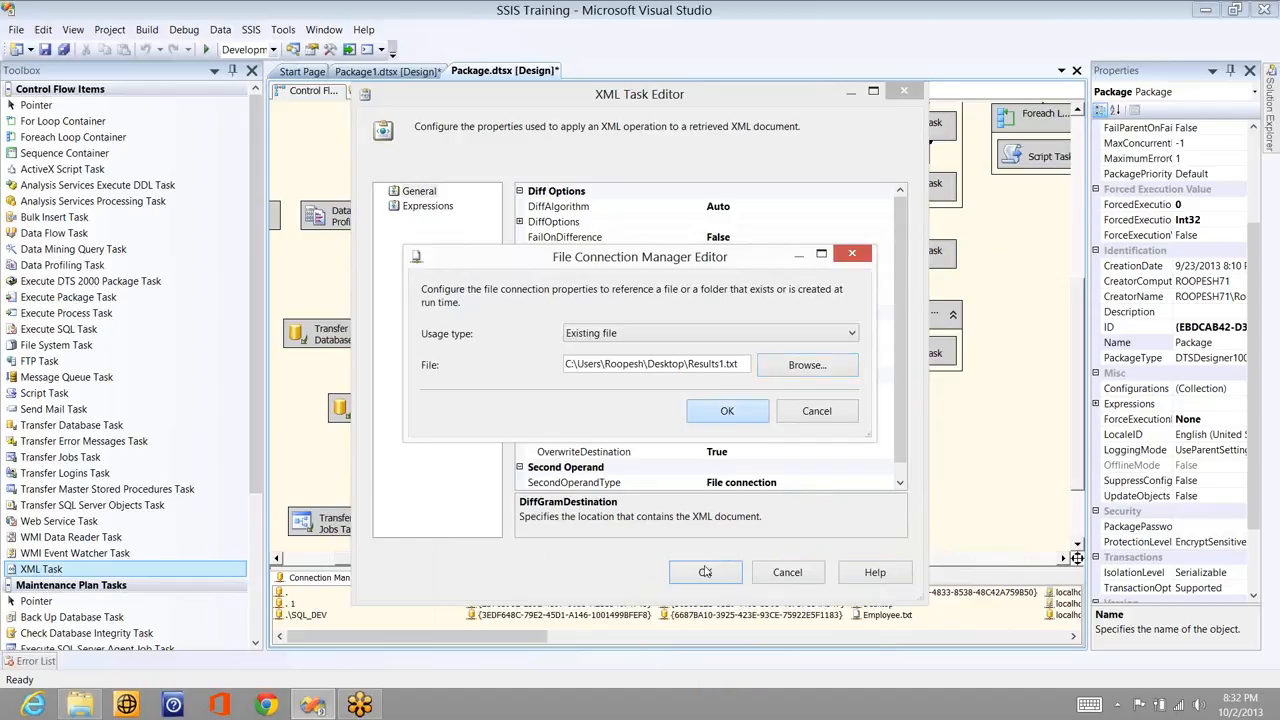
- Confirm the Results1.txt connection, close the XML Task Editor and run the package with F5
{"action": "left_click", "coordinate": [727, 411]}
{"action": "left_click", "coordinate": [705, 573]}
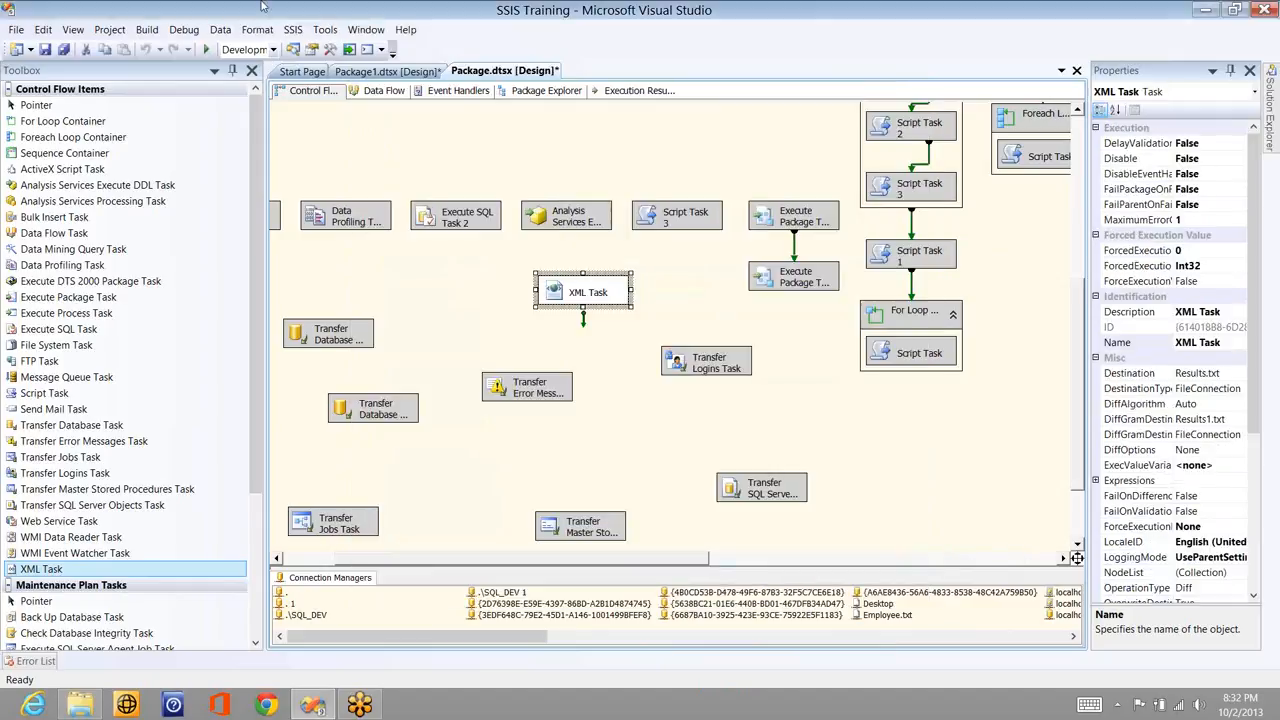
{"action": "key", "text": "F5"}
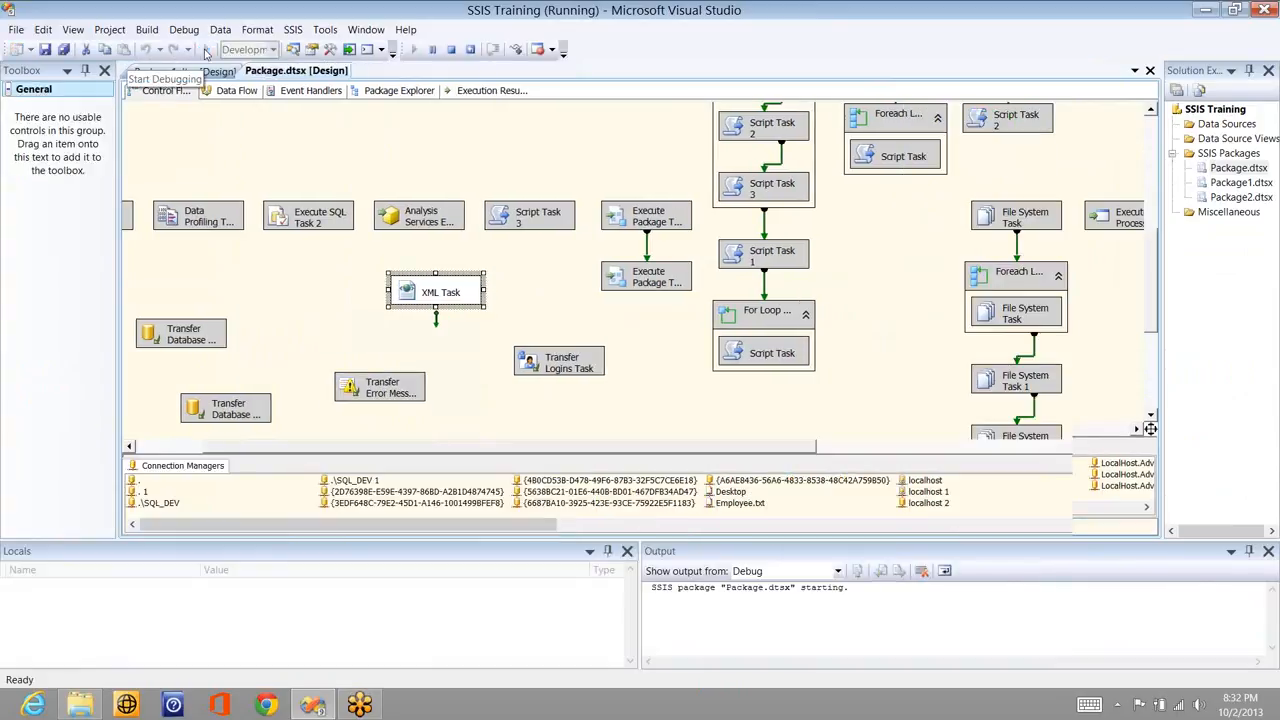
- Open Results1, Results and one - Copy from the desktop in Notepad, spreading the windows apart
{"action": "key", "text": "super+d"}
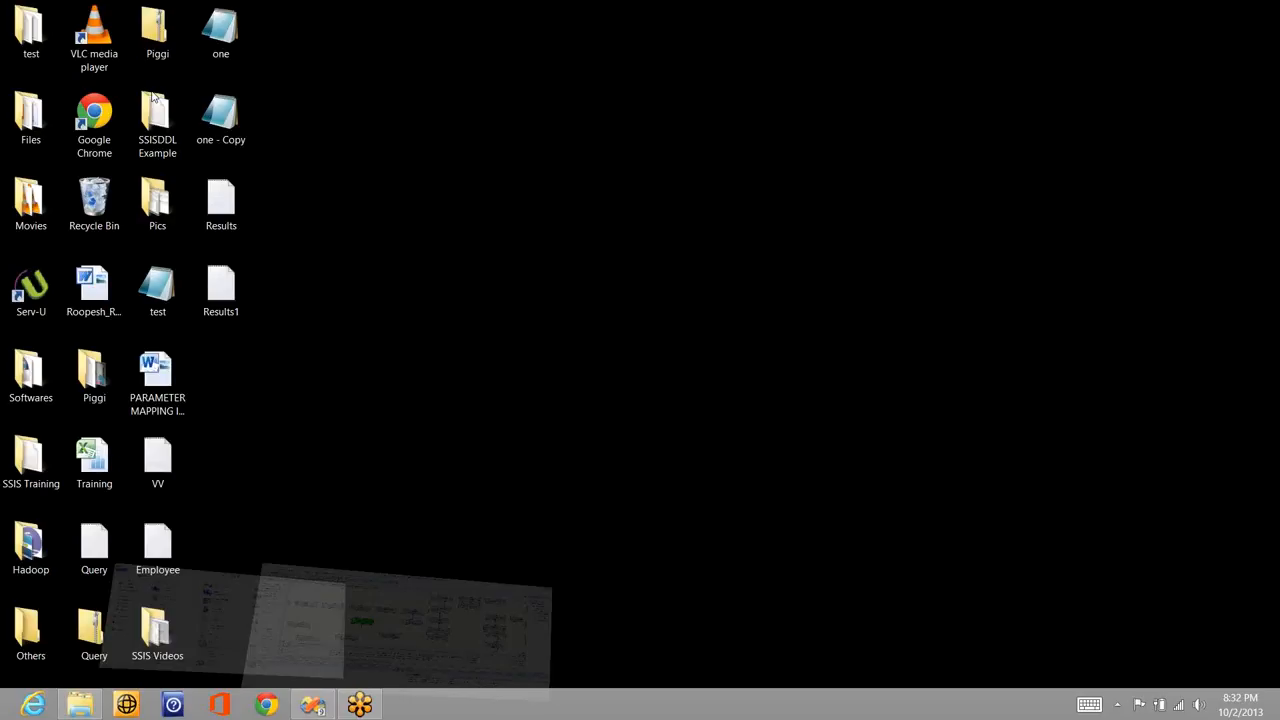
{"action": "double_click", "coordinate": [222, 289]}
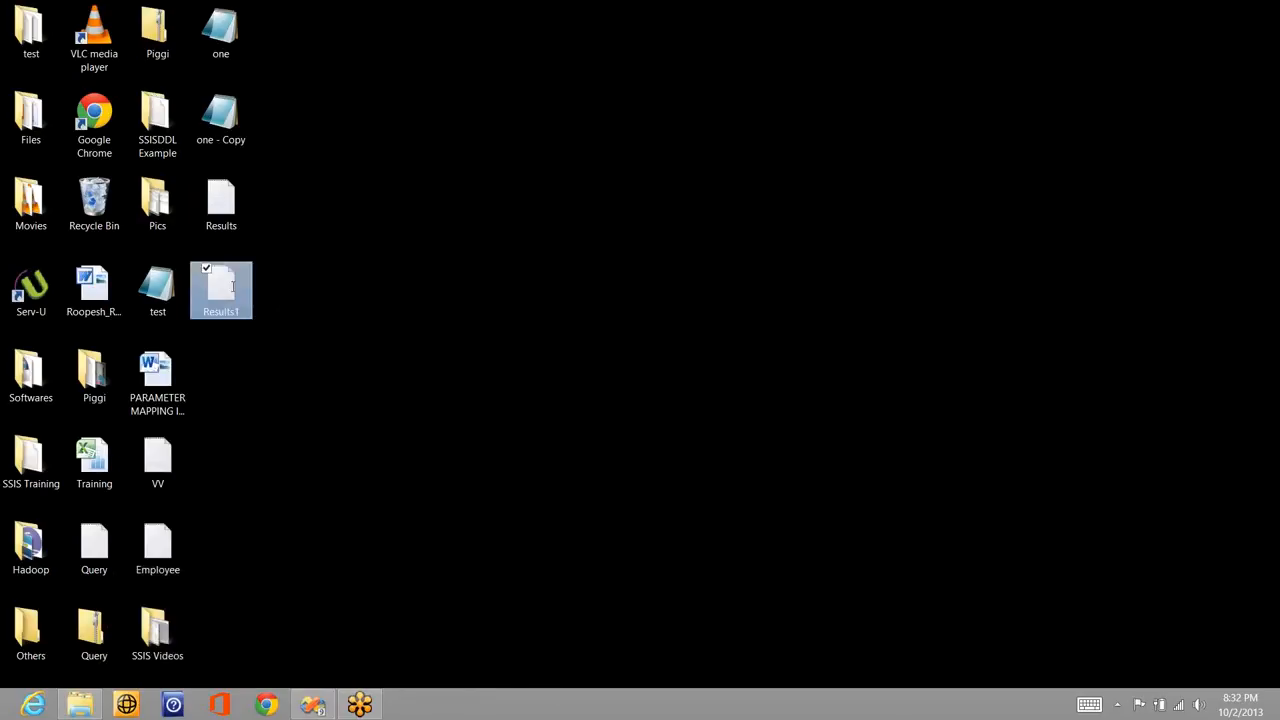
{"action": "left_click_drag", "start_coordinate": [476, 224], "coordinate": [541, 289]}
{"action": "double_click", "coordinate": [221, 200]}
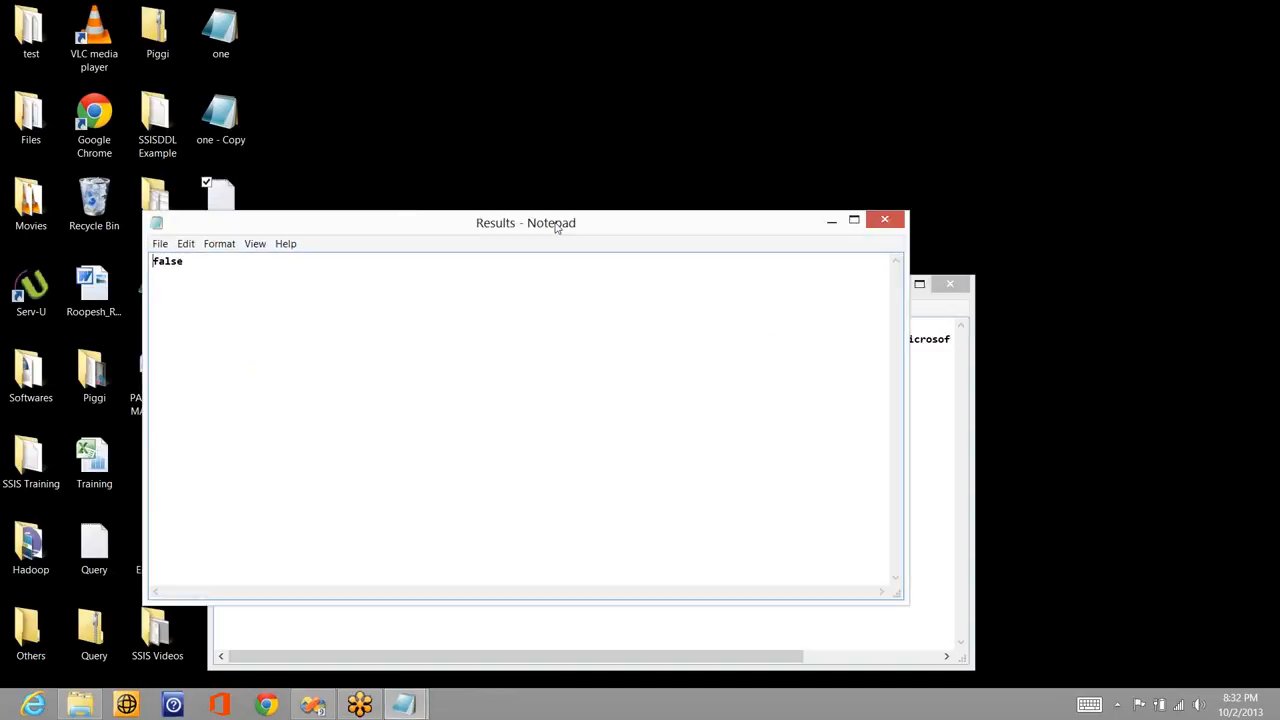
{"action": "left_click_drag", "start_coordinate": [556, 226], "coordinate": [767, 48]}
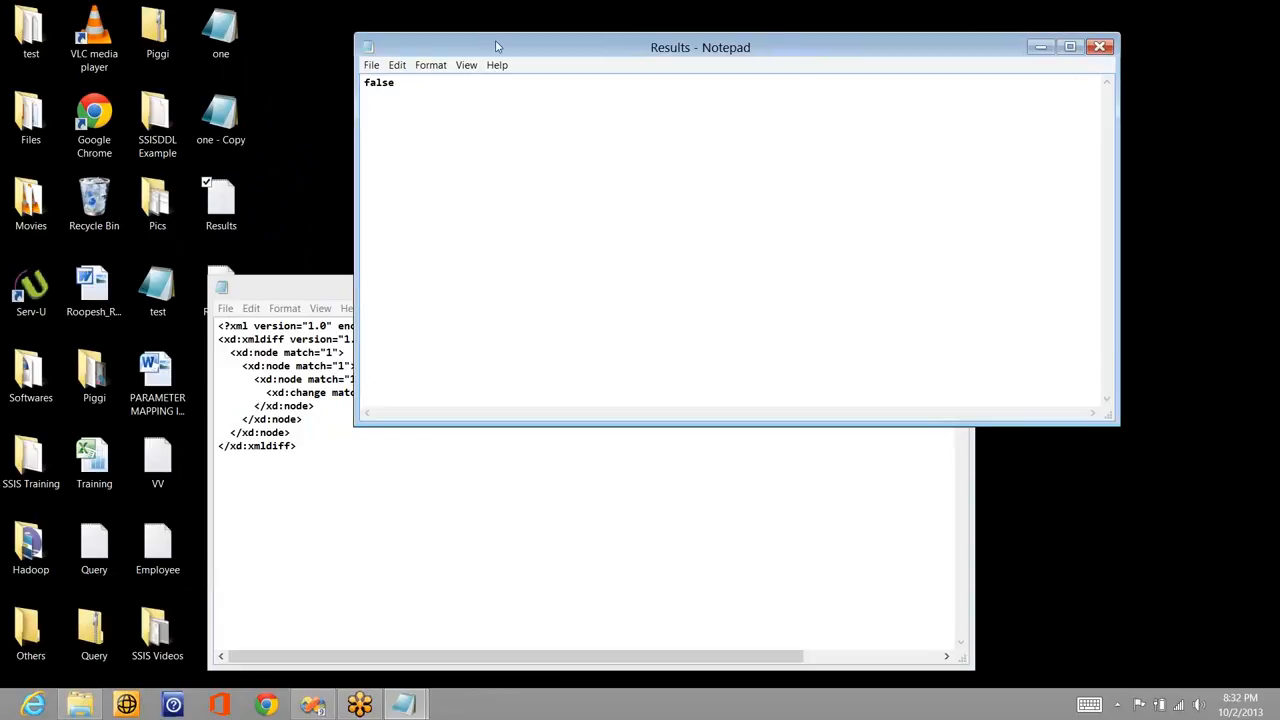
{"action": "left_click_drag", "start_coordinate": [499, 46], "coordinate": [603, 62]}
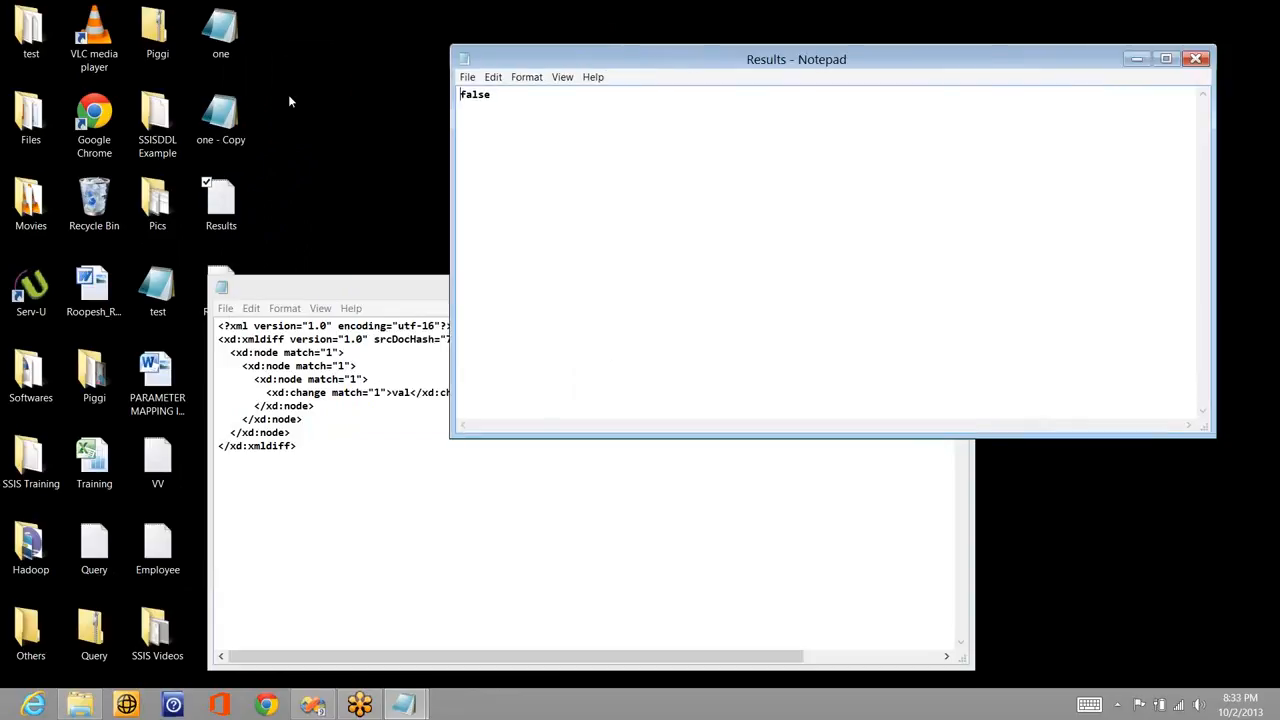
{"action": "double_click", "coordinate": [238, 116]}
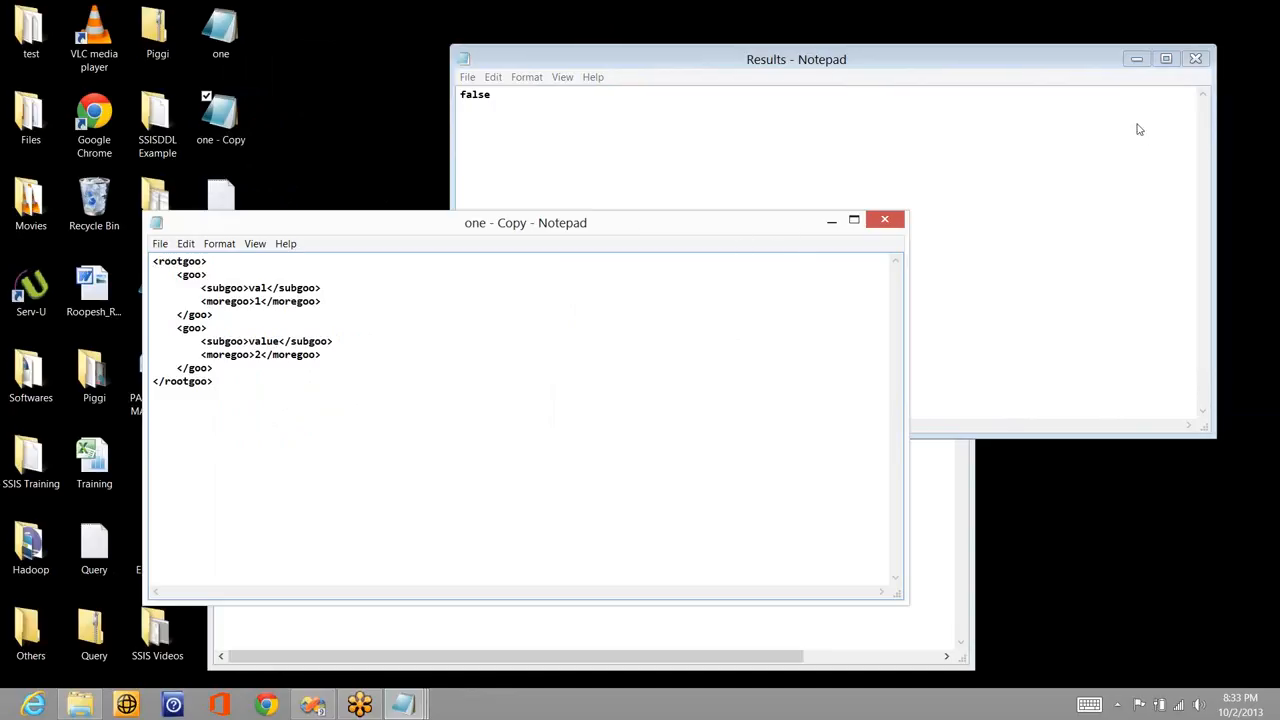
- Append 'ue' to the first subgoo in one - Copy.xml so it reads value again
{"action": "key", "text": "alt+Tab"}
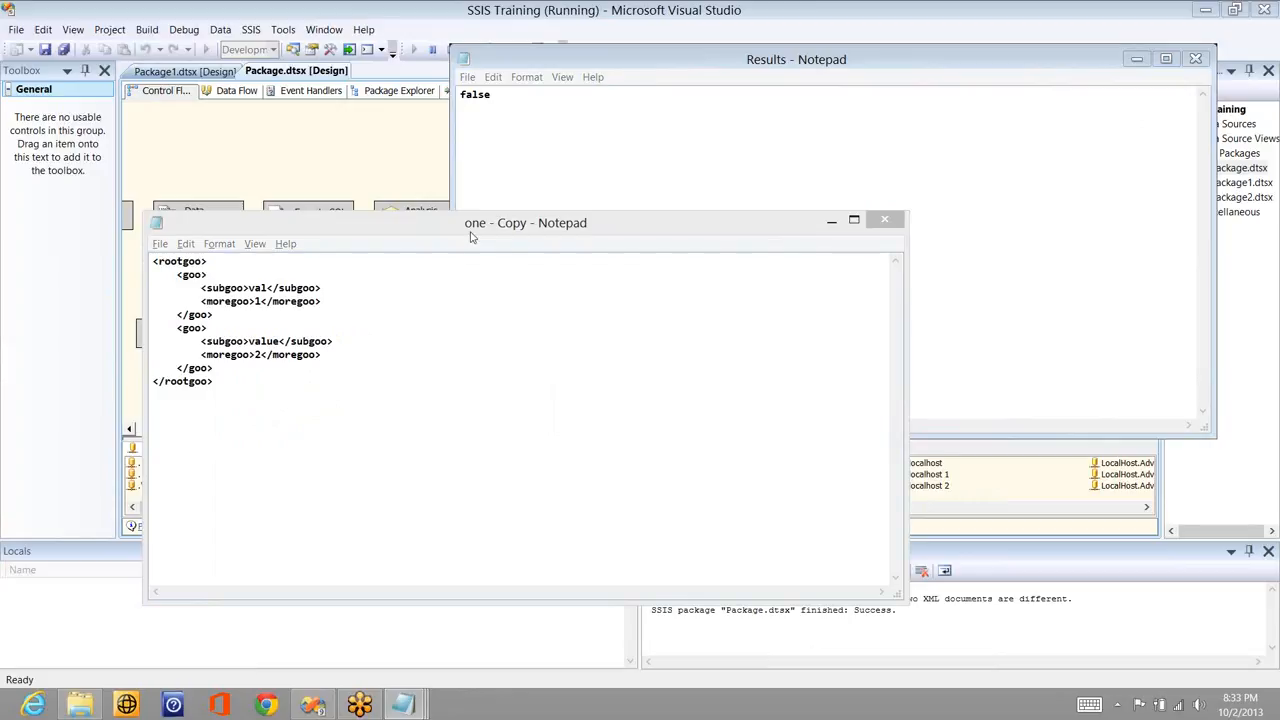
{"action": "left_click_drag", "start_coordinate": [471, 240], "coordinate": [478, 243]}
{"action": "left_click_drag", "start_coordinate": [533, 356], "coordinate": [684, 270]}
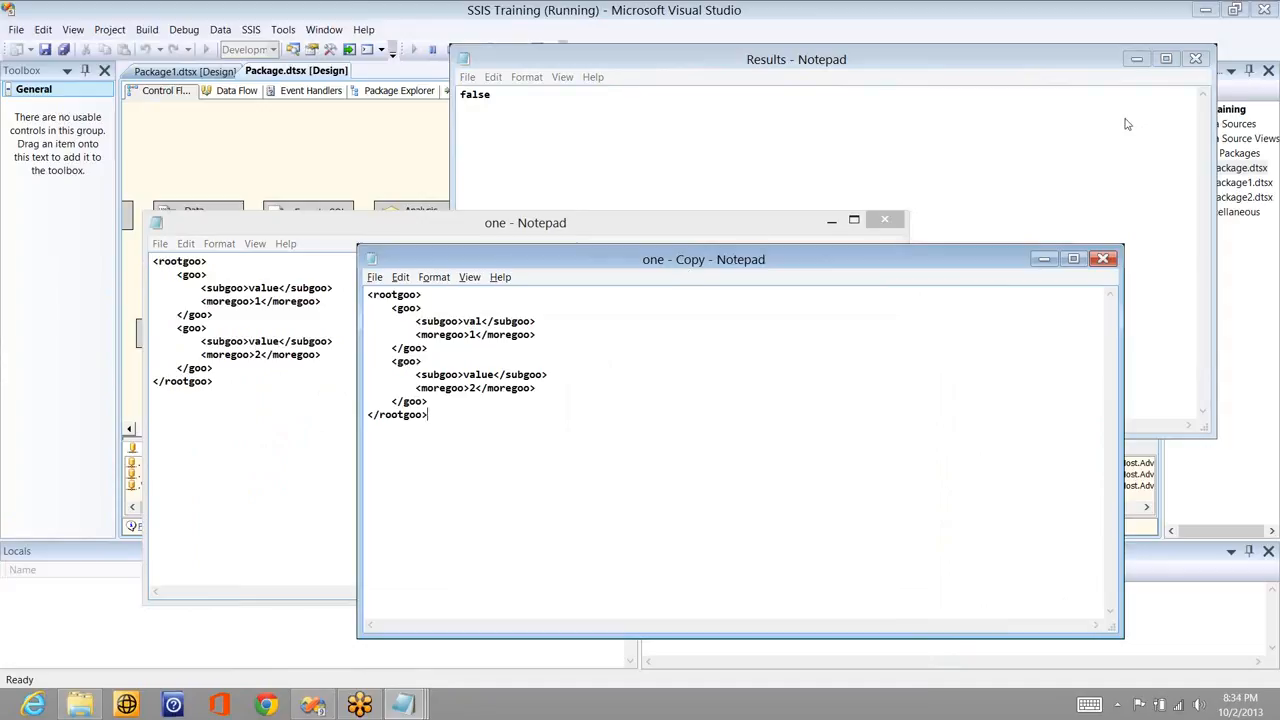
{"action": "left_click", "coordinate": [622, 133]}
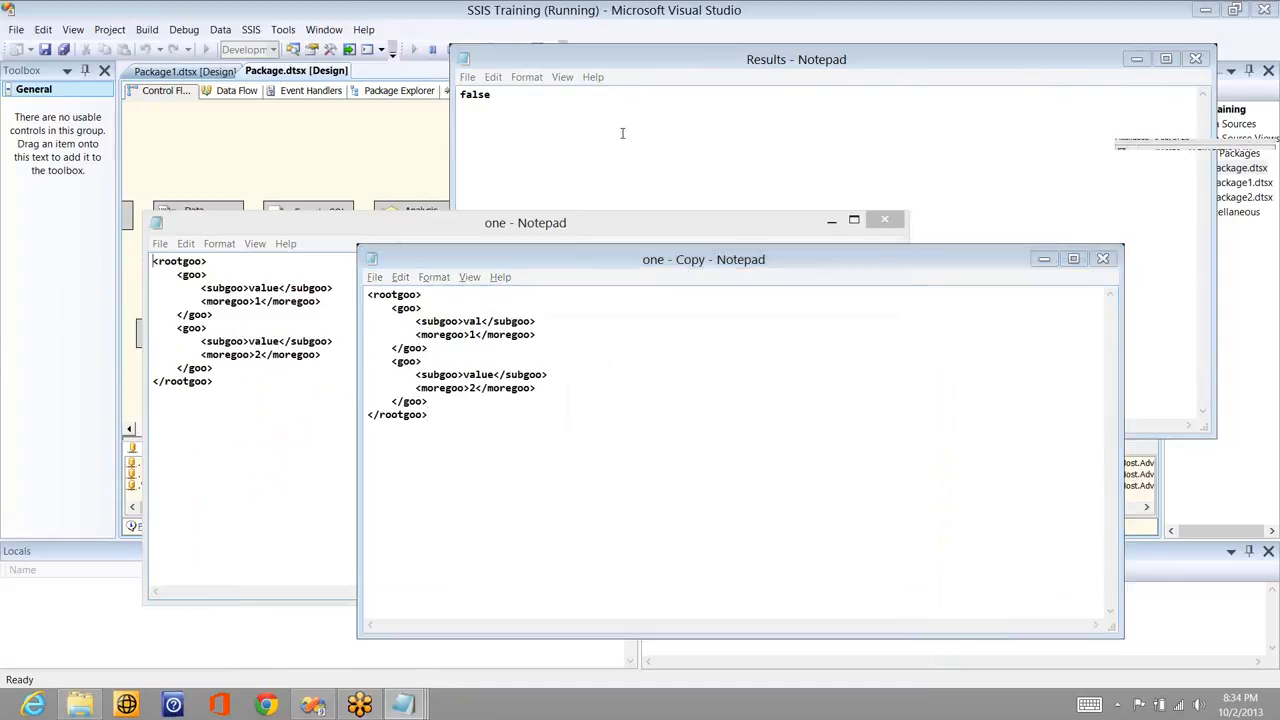
{"action": "left_click", "coordinate": [482, 321]}
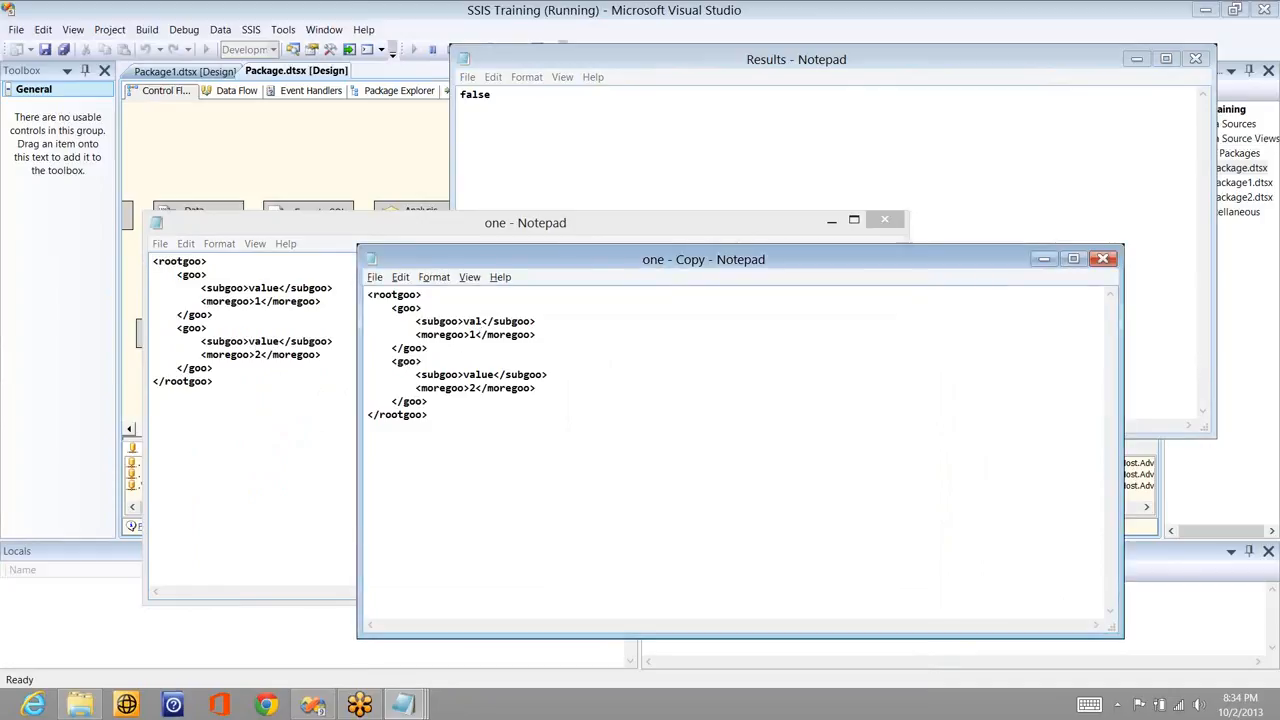
{"action": "type", "text": "ue"}
- Save and close one - Copy.xml, then start closing the one.xml window
{"action": "left_click", "coordinate": [1075, 258]}
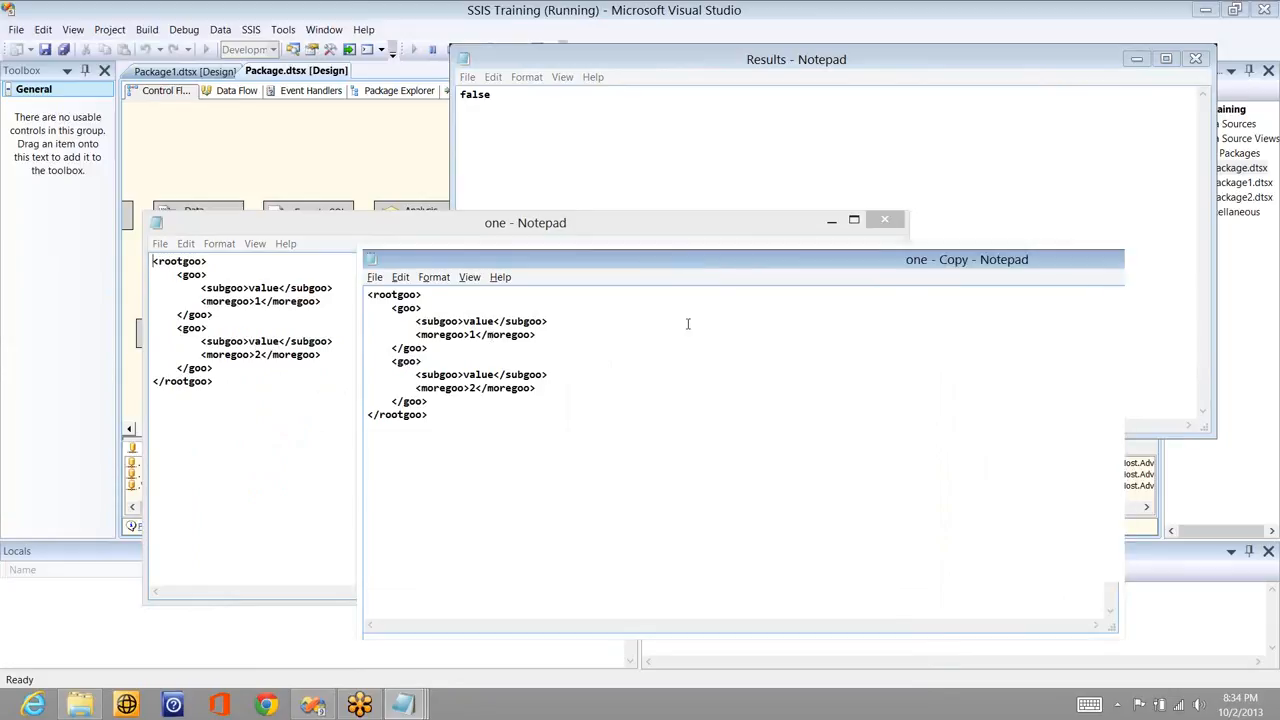
{"action": "right_click", "coordinate": [924, 18]}
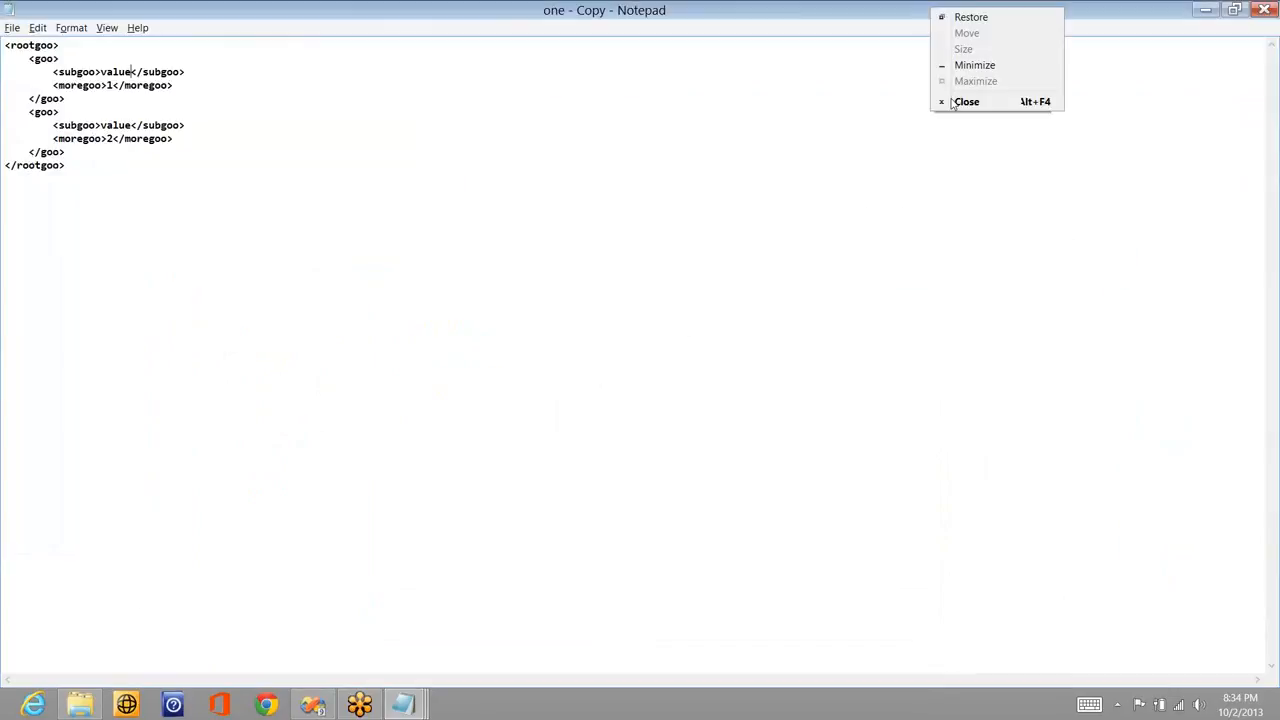
{"action": "left_click", "coordinate": [966, 100]}
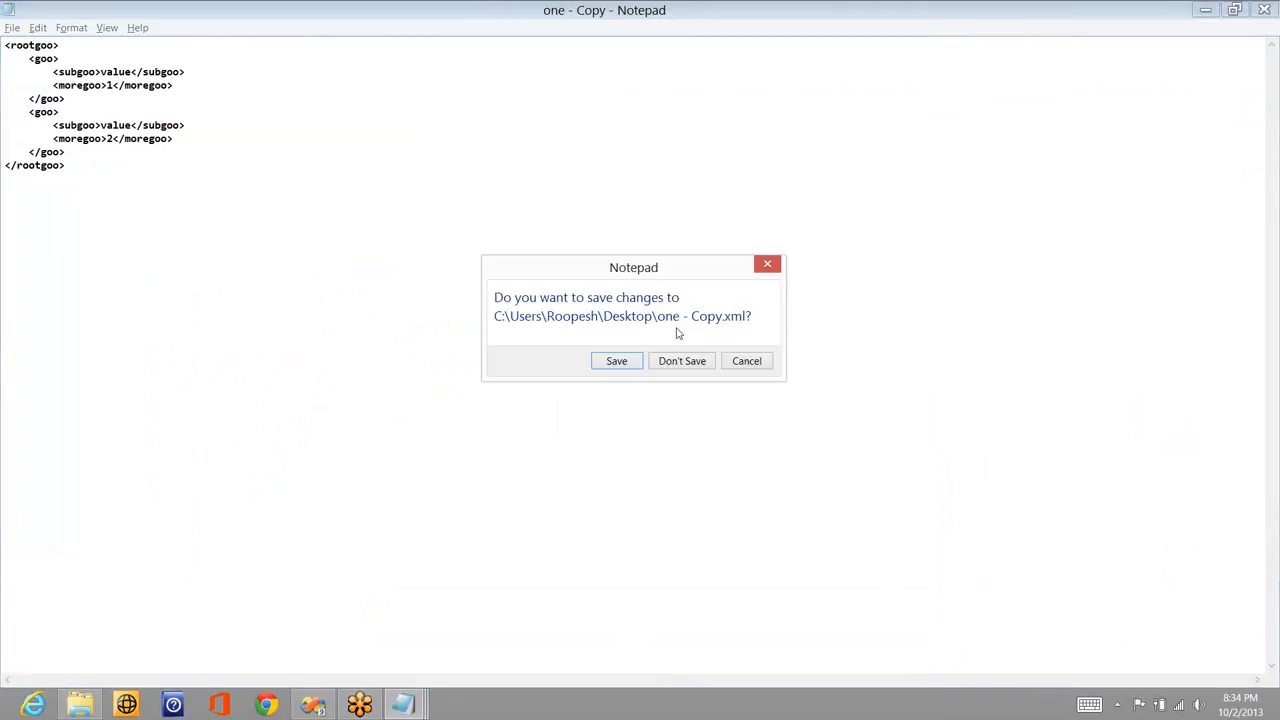
{"action": "left_click", "coordinate": [614, 362]}
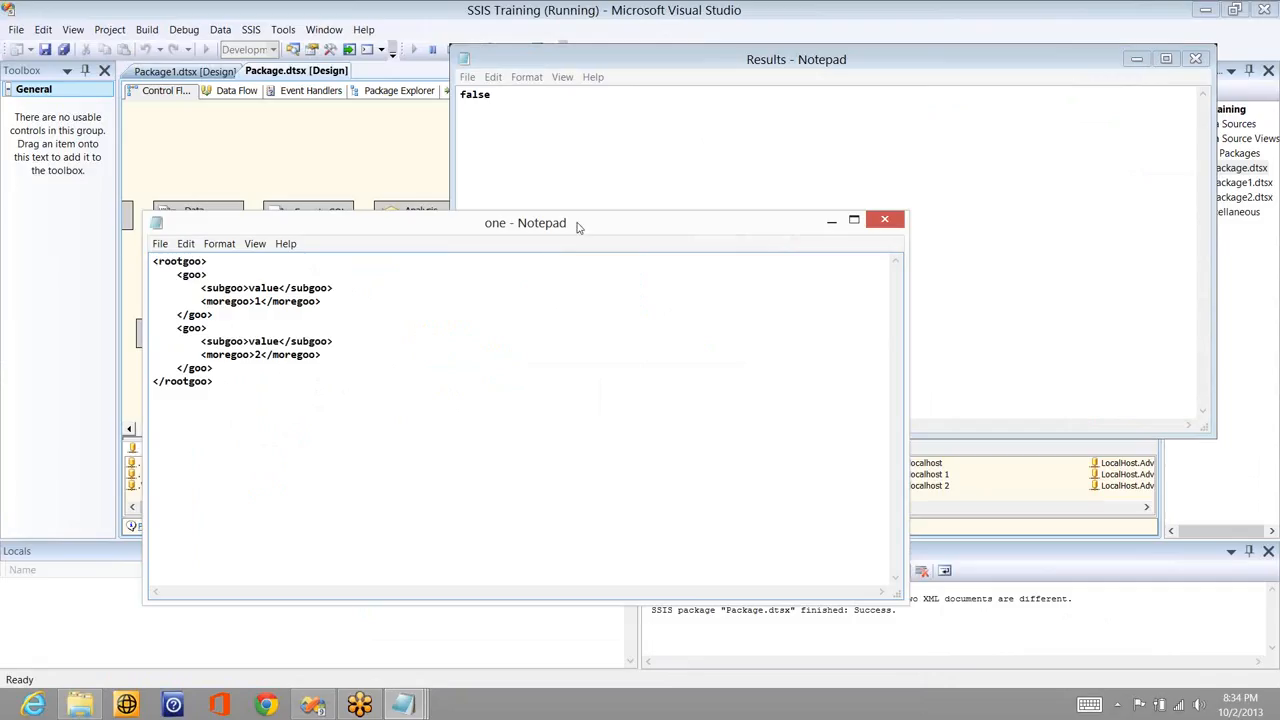
{"action": "right_click", "coordinate": [577, 226]}
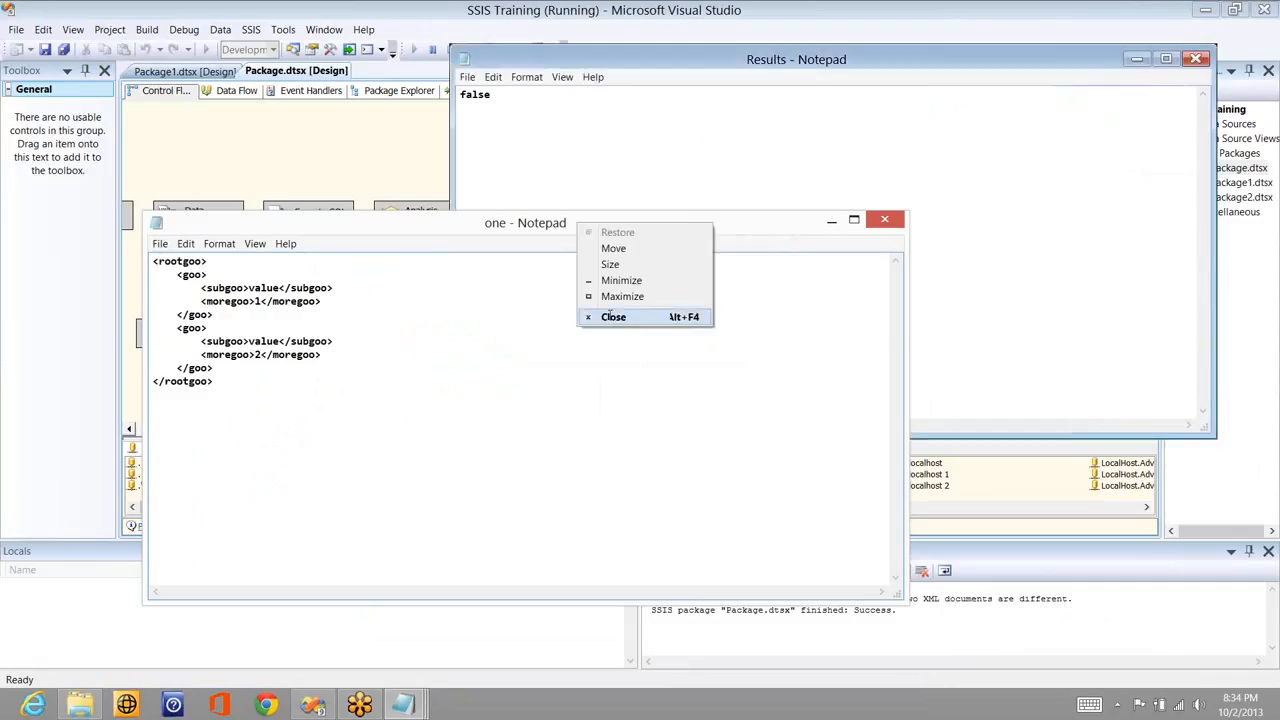
- Close the one, Results and Results1 Notepad windows and stop debugging the package
{"action": "left_click", "coordinate": [612, 317]}
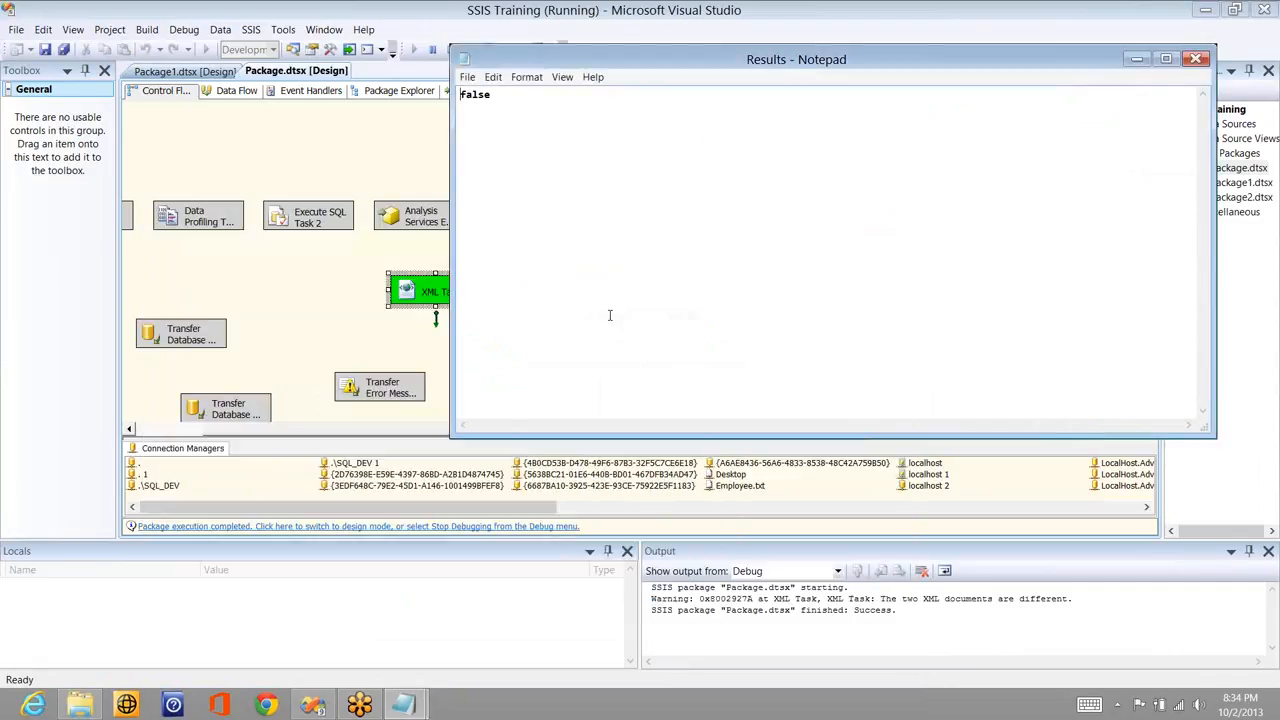
{"action": "right_click", "coordinate": [655, 60]}
{"action": "left_click", "coordinate": [695, 154]}
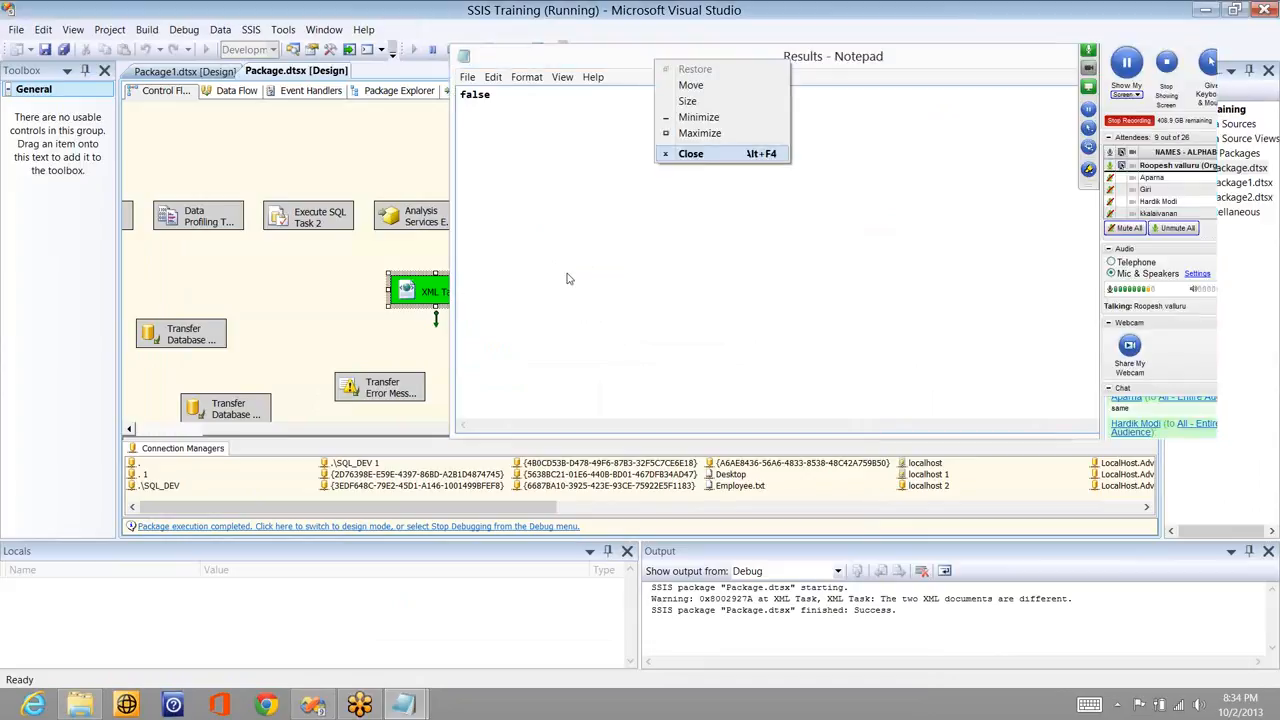
{"action": "left_click", "coordinate": [403, 707]}
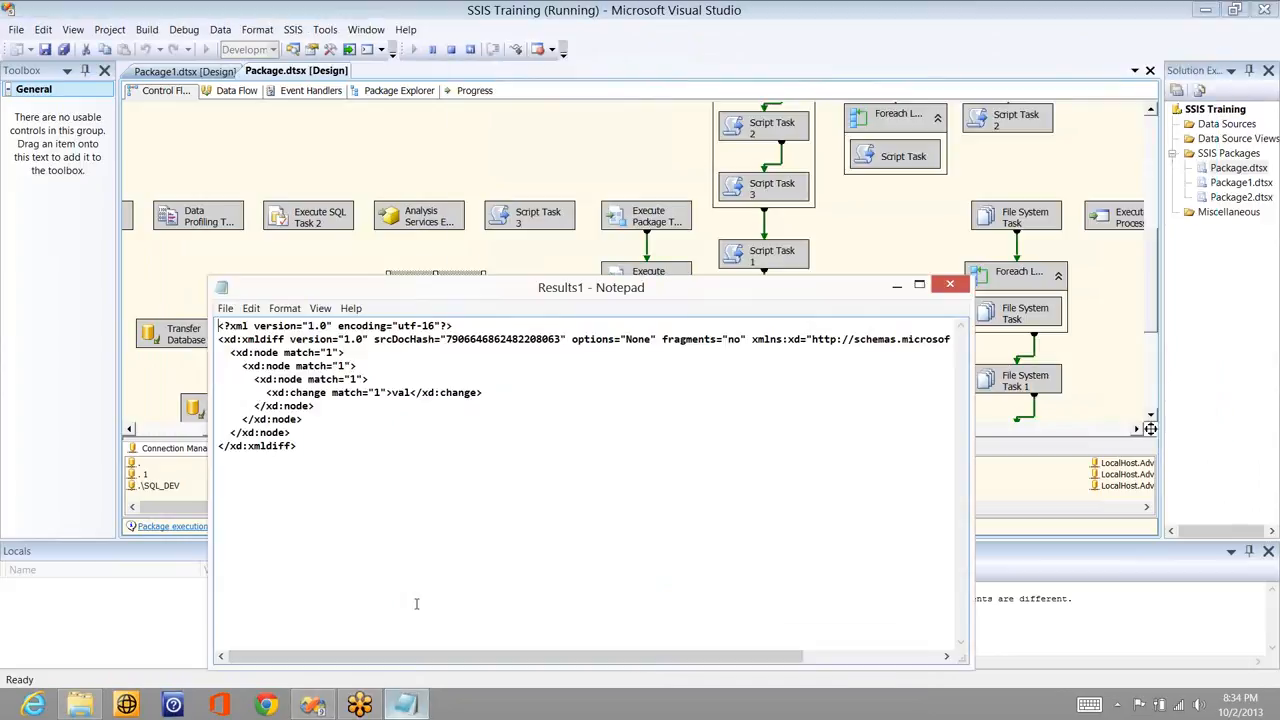
{"action": "double_click", "coordinate": [404, 393]}
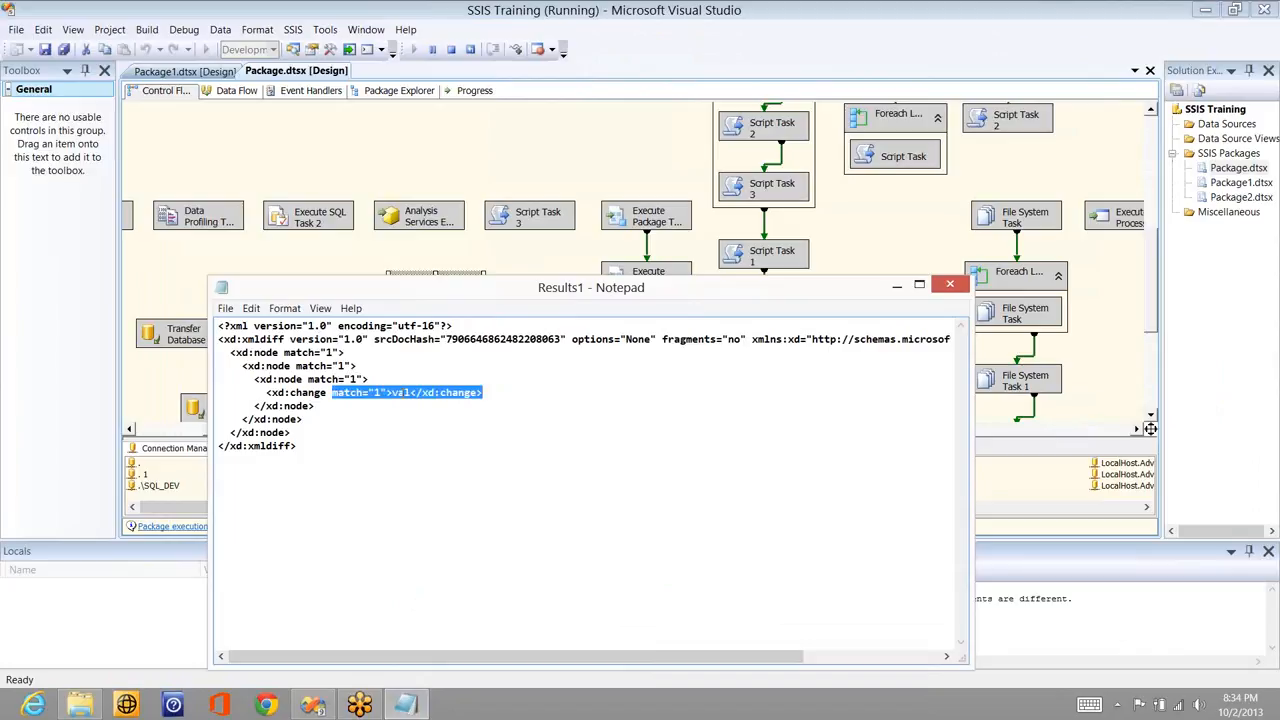
{"action": "left_click", "coordinate": [459, 420]}
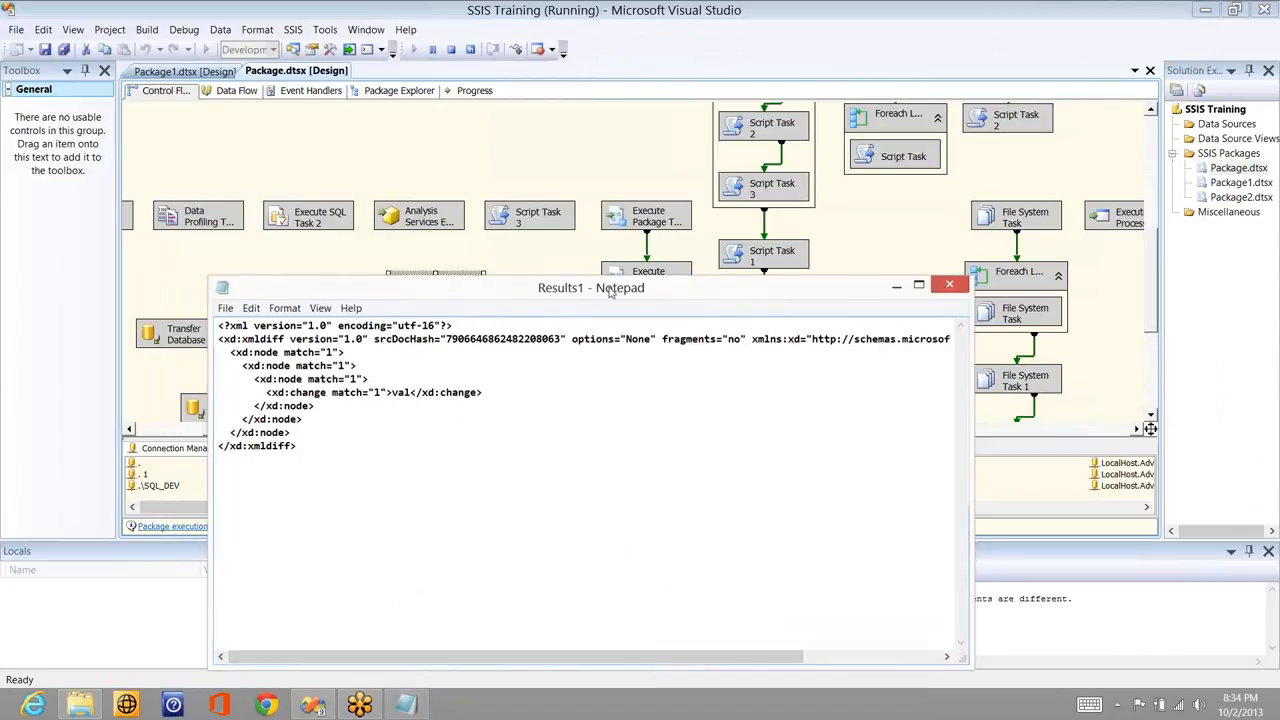
{"action": "left_click", "coordinate": [949, 285]}
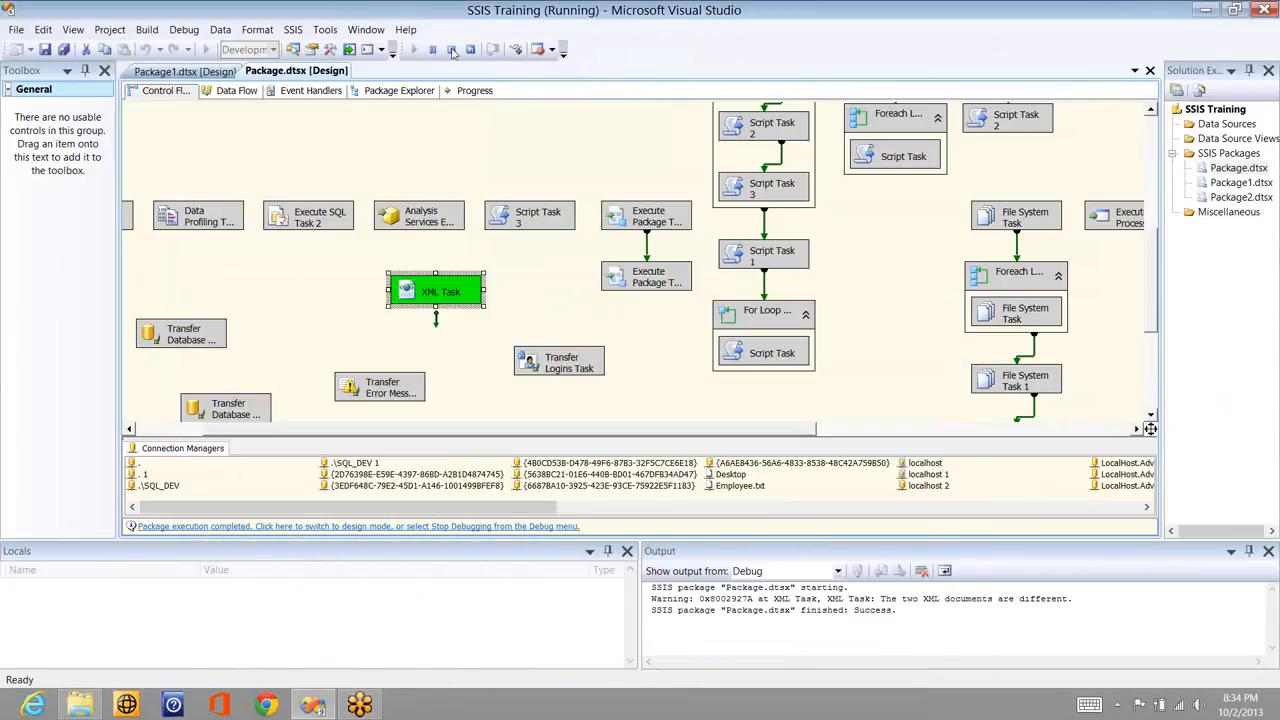
{"action": "left_click", "coordinate": [452, 50]}
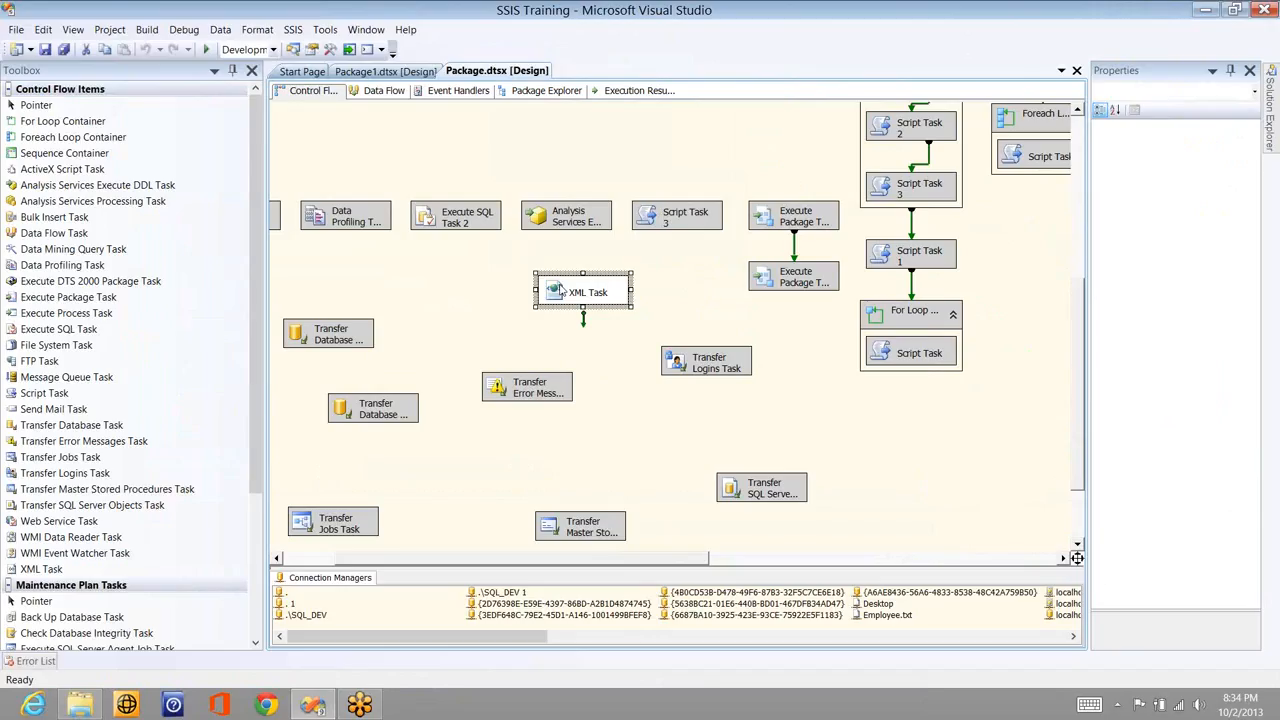
- Enable DiffGramSave in the XML Task Editor and run the package with F5
{"action": "double_click", "coordinate": [553, 287]}
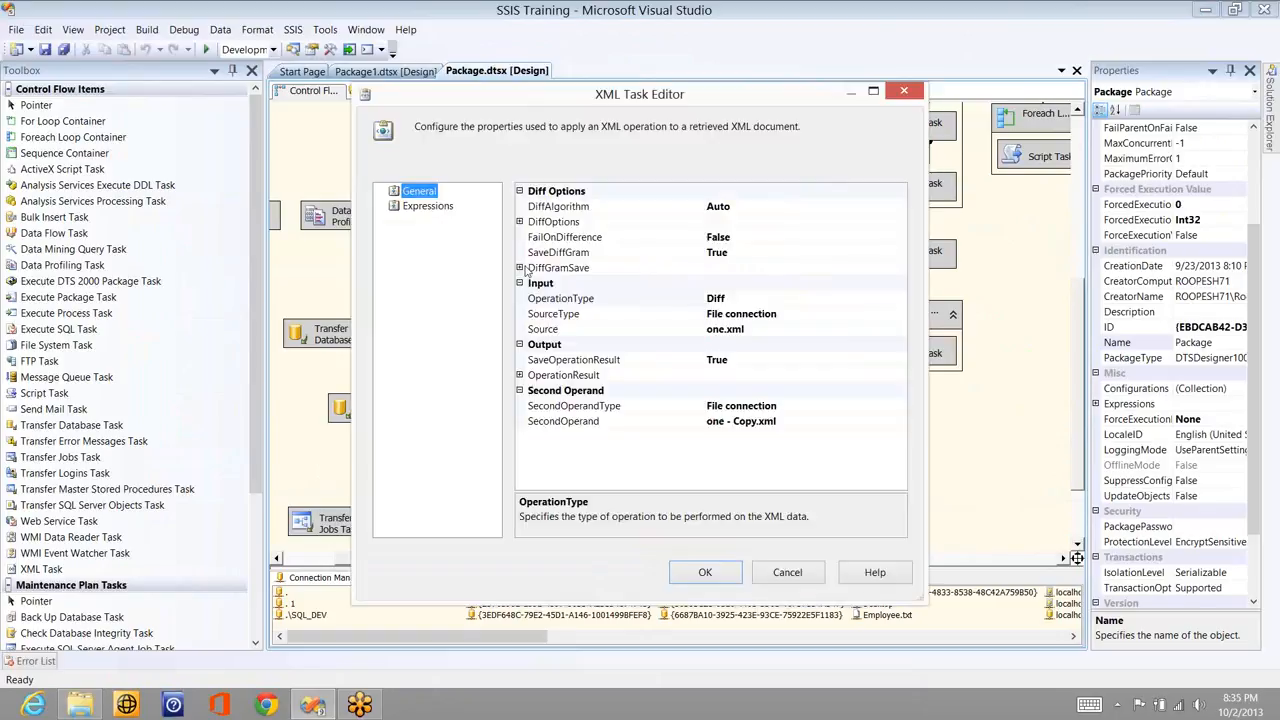
{"action": "left_click", "coordinate": [519, 268]}
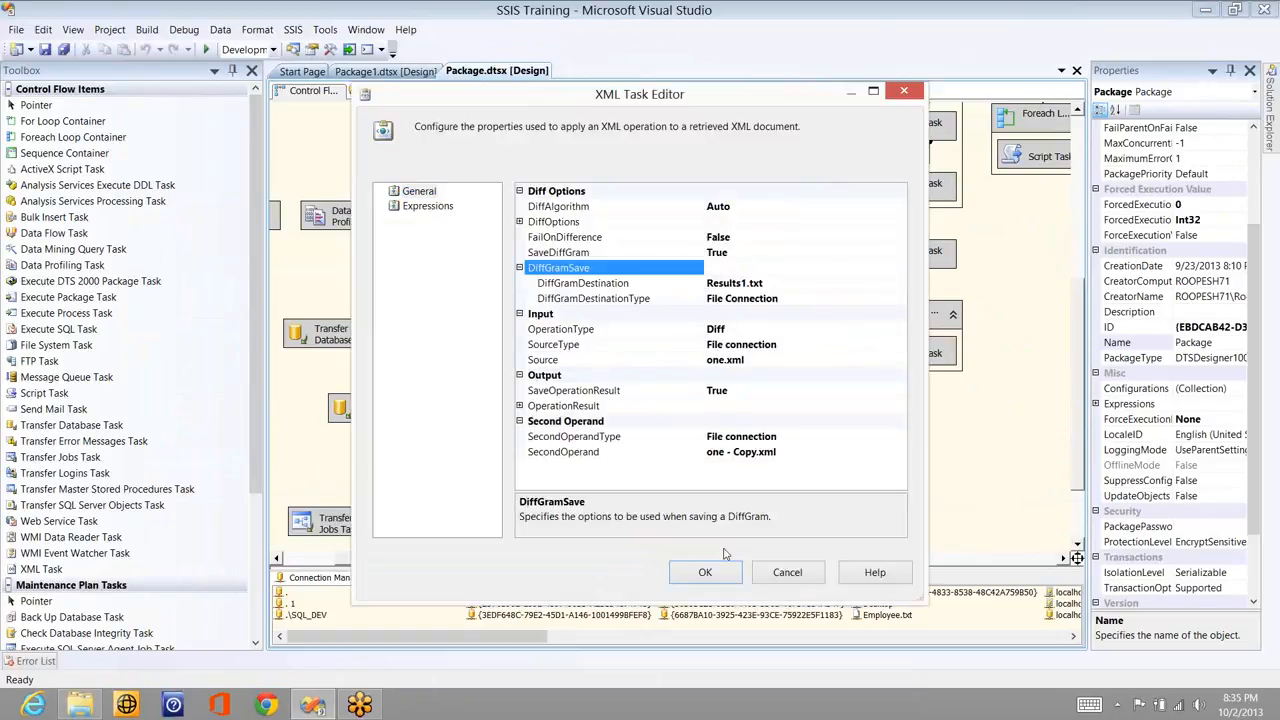
{"action": "left_click", "coordinate": [704, 574]}
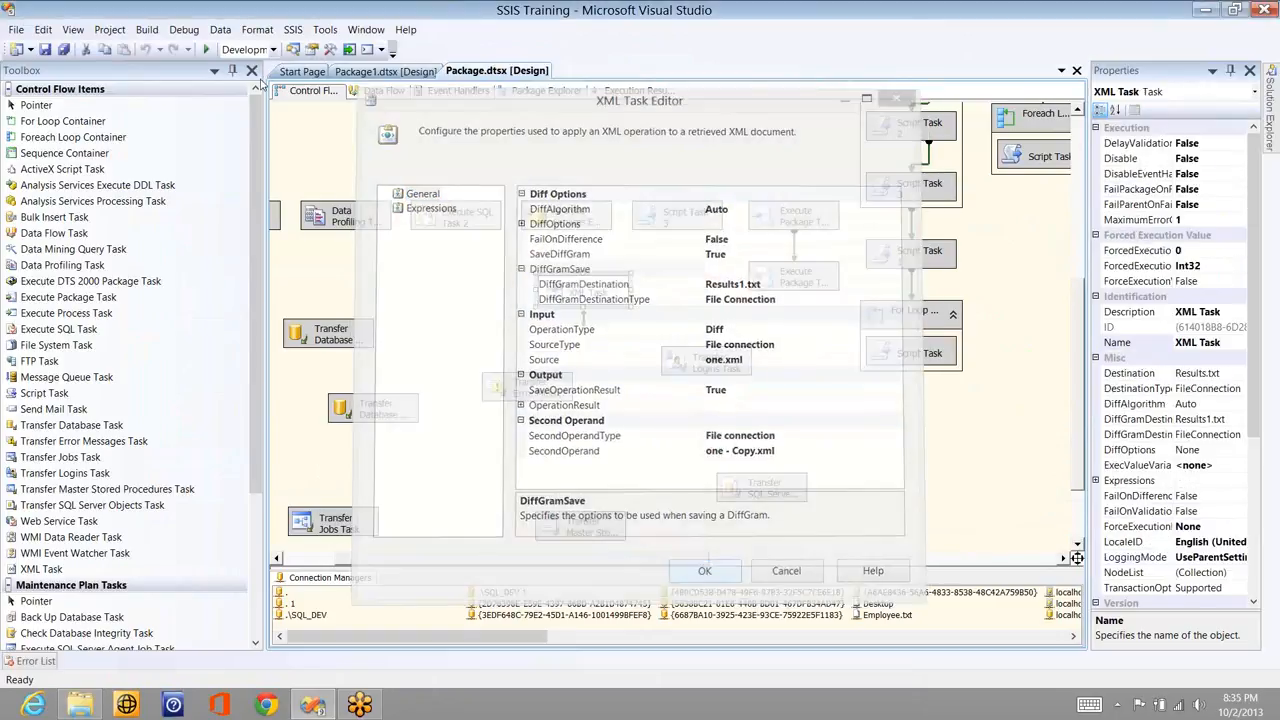
{"action": "key", "text": "F5"}
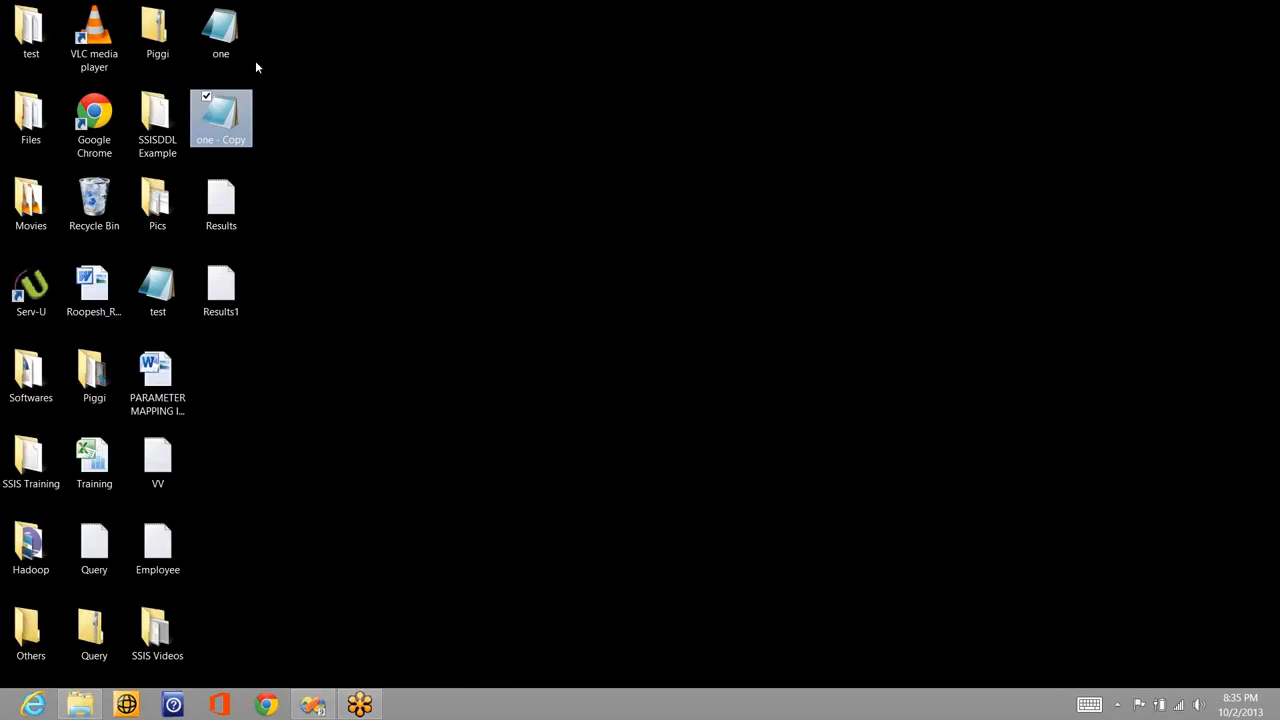
- Check that Results now reads true, review Results1, then stop debugging
{"action": "left_click", "coordinate": [221, 210]}
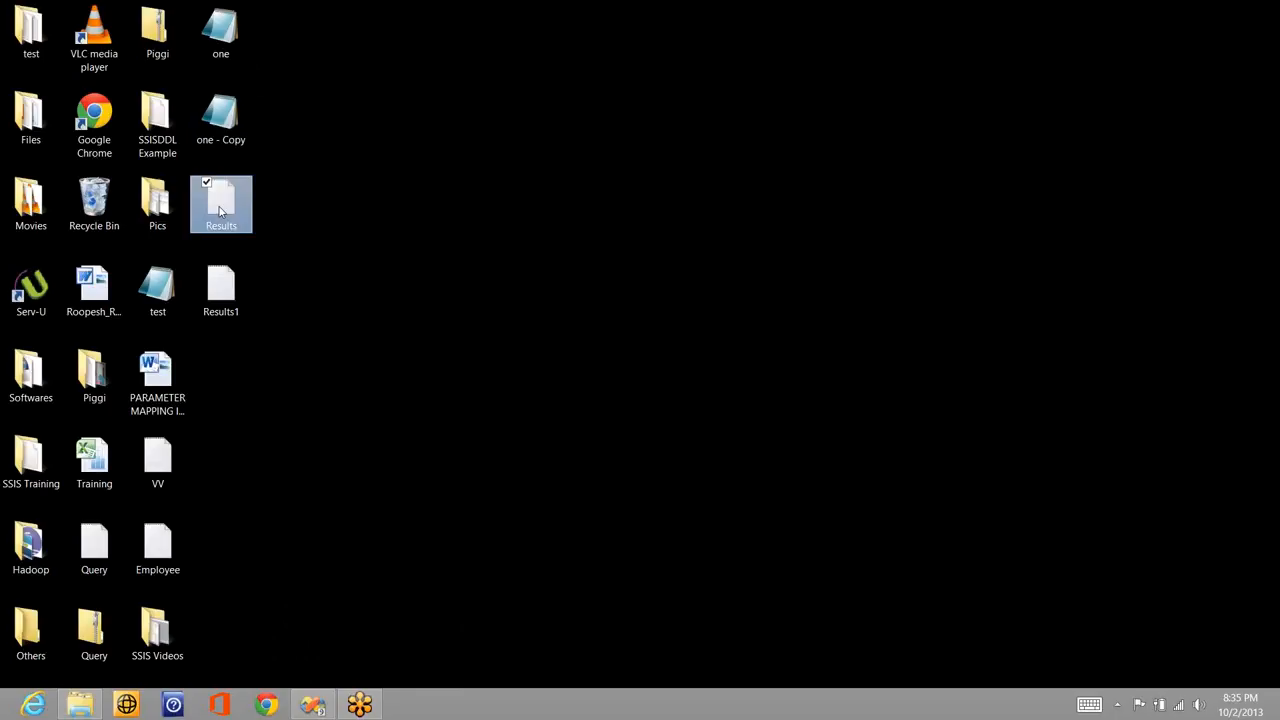
{"action": "double_click", "coordinate": [221, 210]}
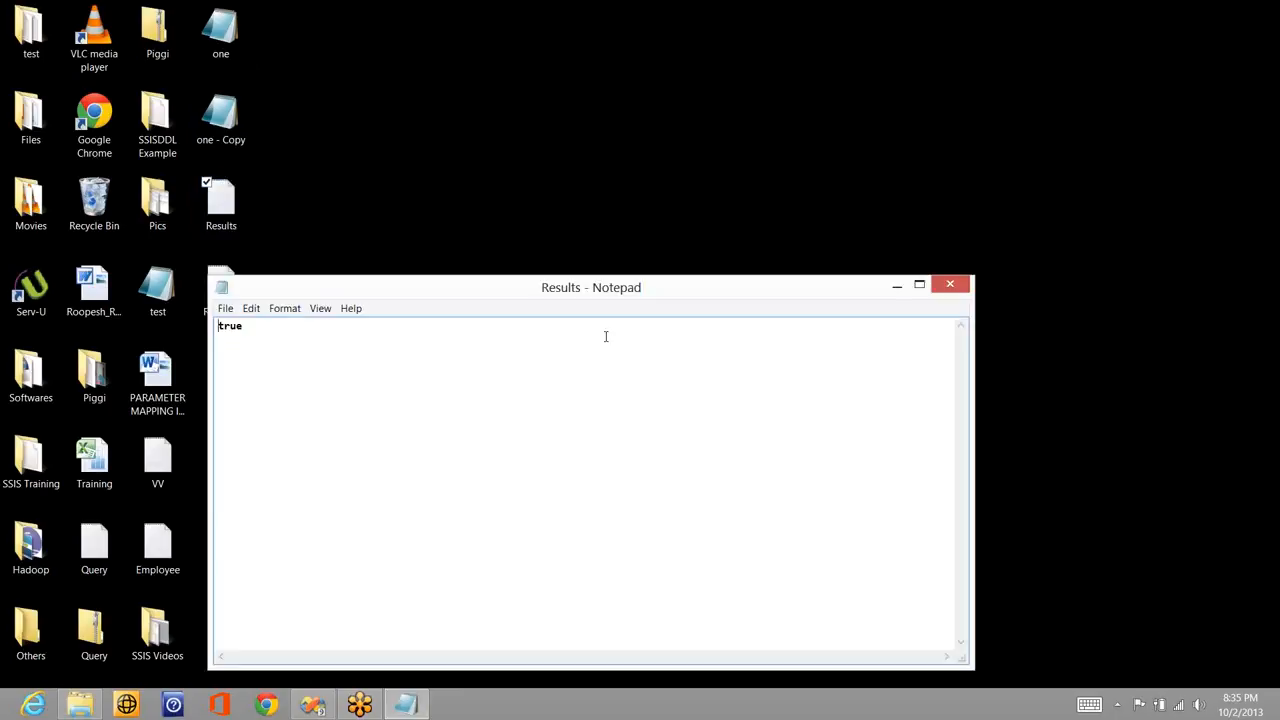
{"action": "left_click", "coordinate": [950, 286]}
{"action": "double_click", "coordinate": [231, 300]}
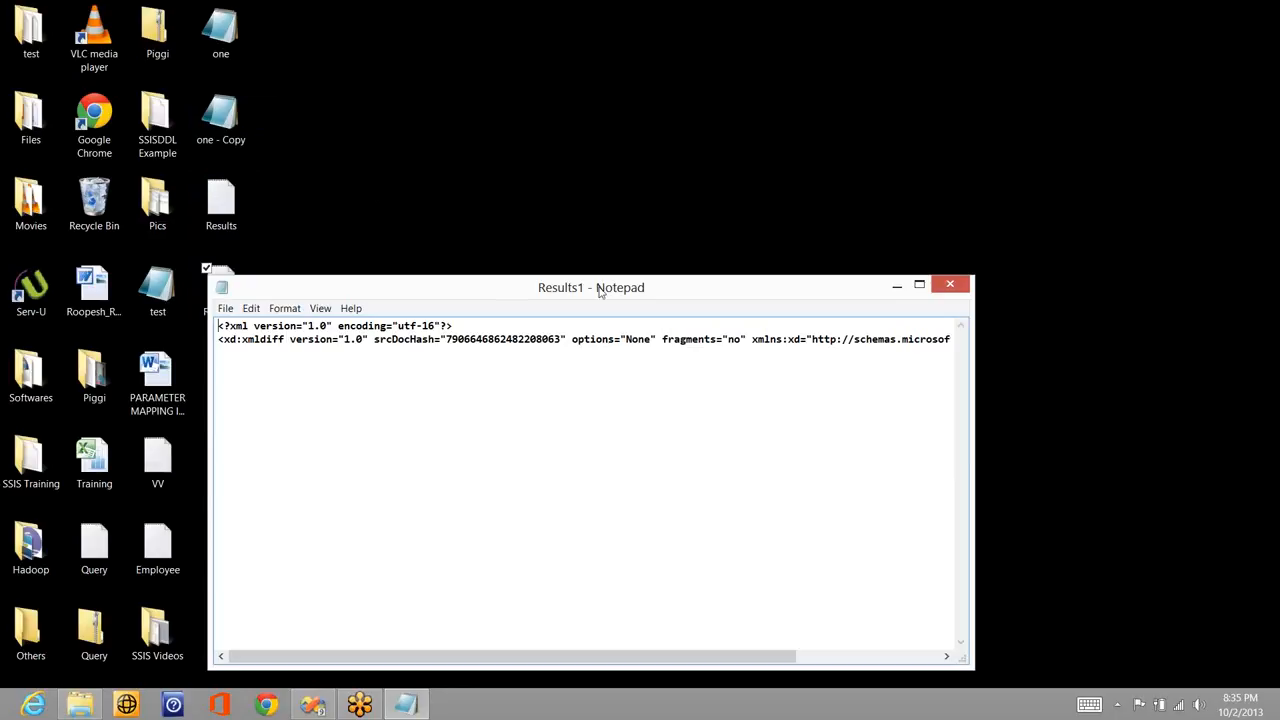
{"action": "left_click", "coordinate": [949, 283]}
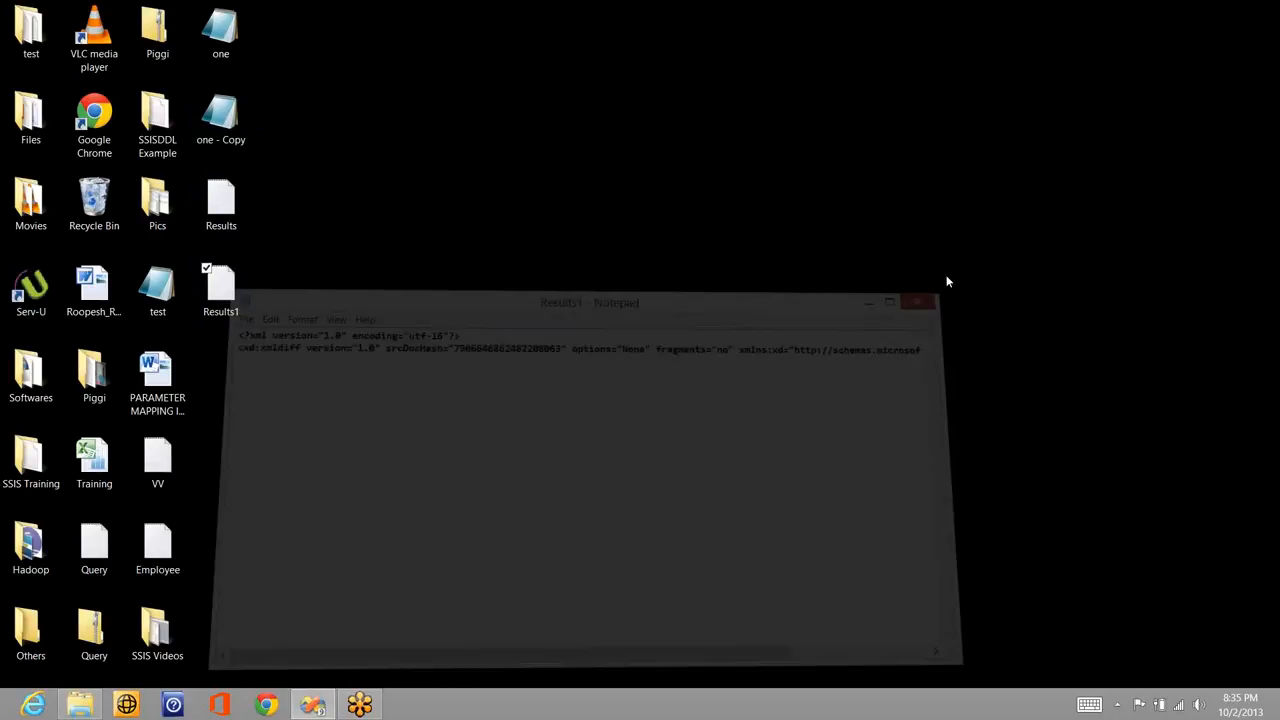
{"action": "left_click", "coordinate": [313, 705]}
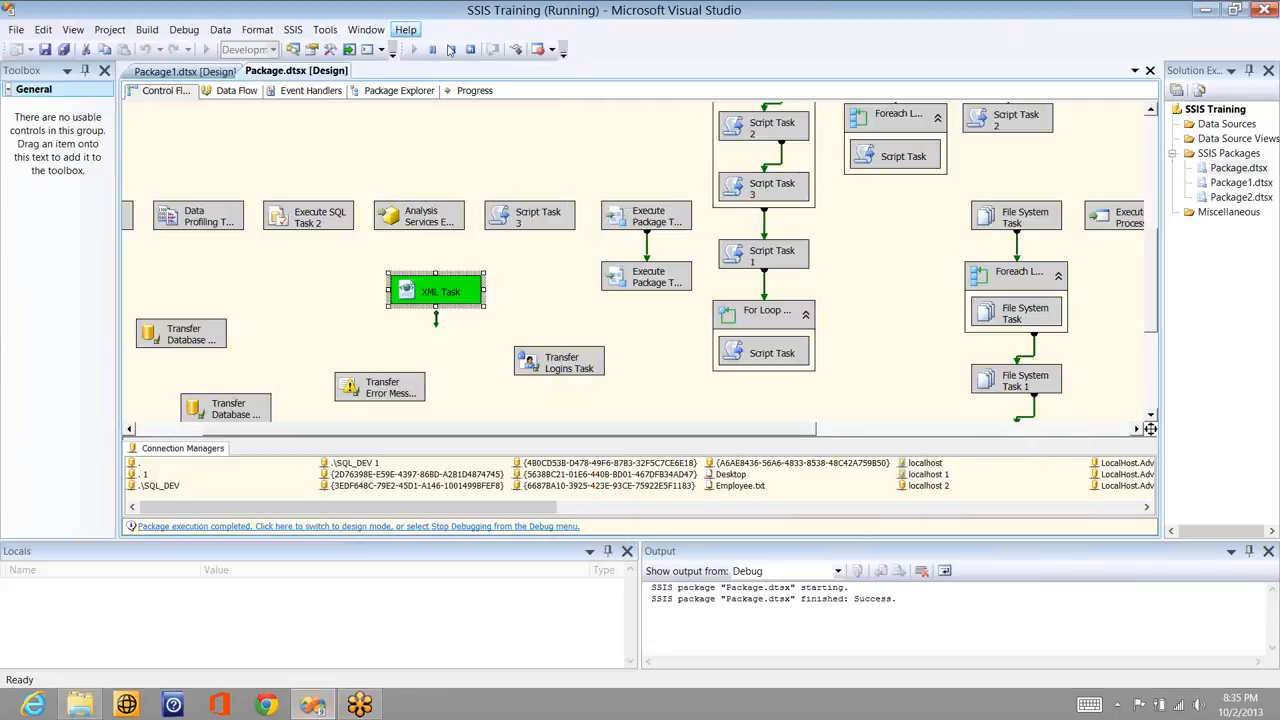
{"action": "left_click", "coordinate": [450, 50]}
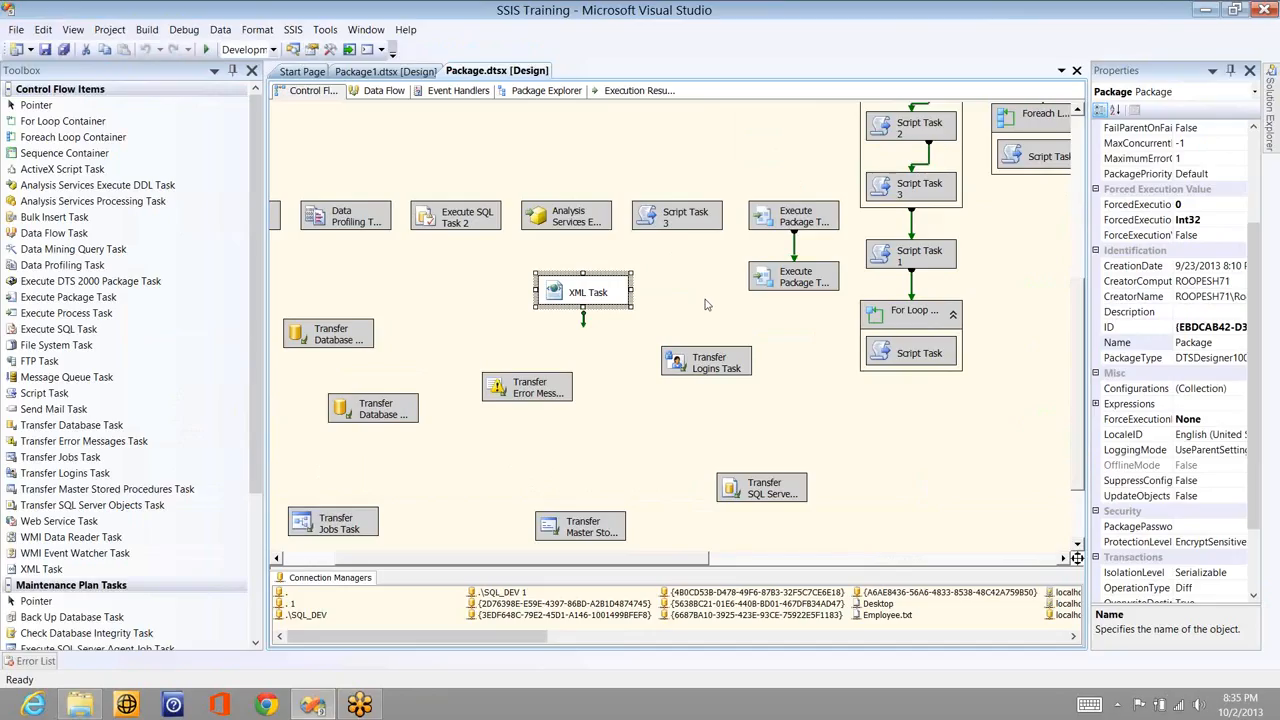
{"action": "left_click", "coordinate": [705, 305]}
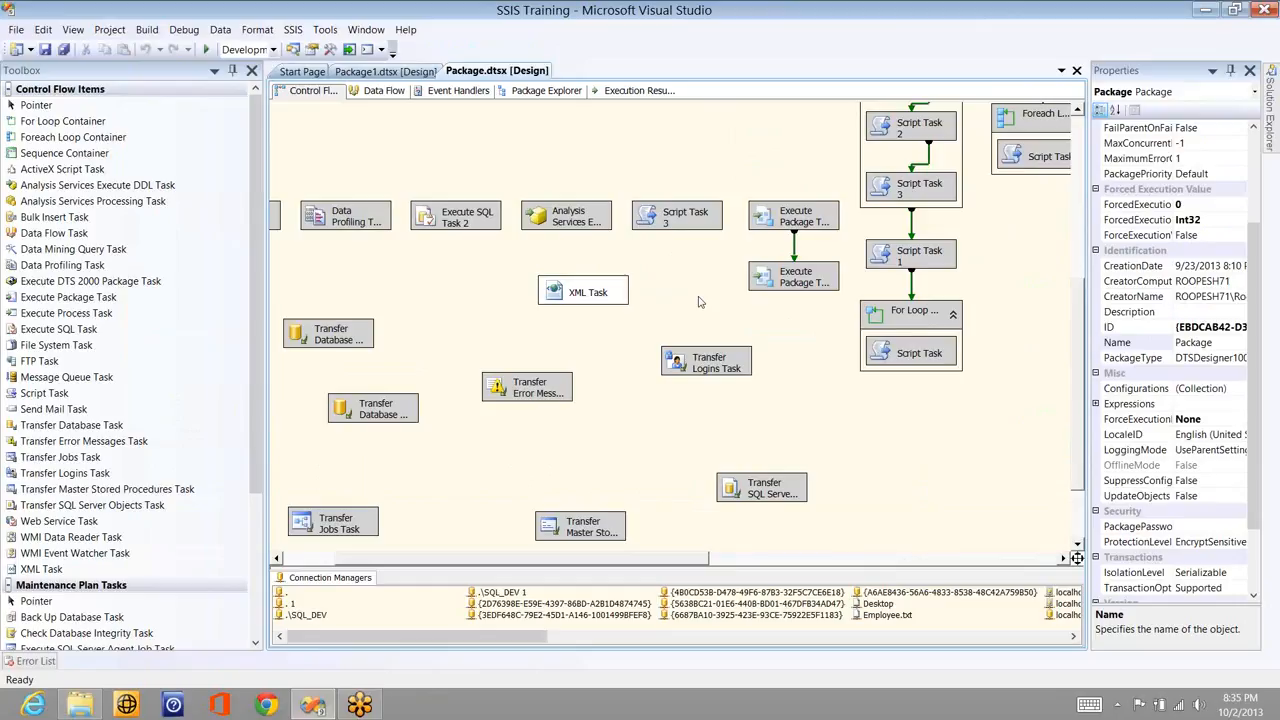
- Reopen the XML Task Editor, then shorten one.xml's first subgoo to 'val' and save it
{"action": "double_click", "coordinate": [590, 292]}
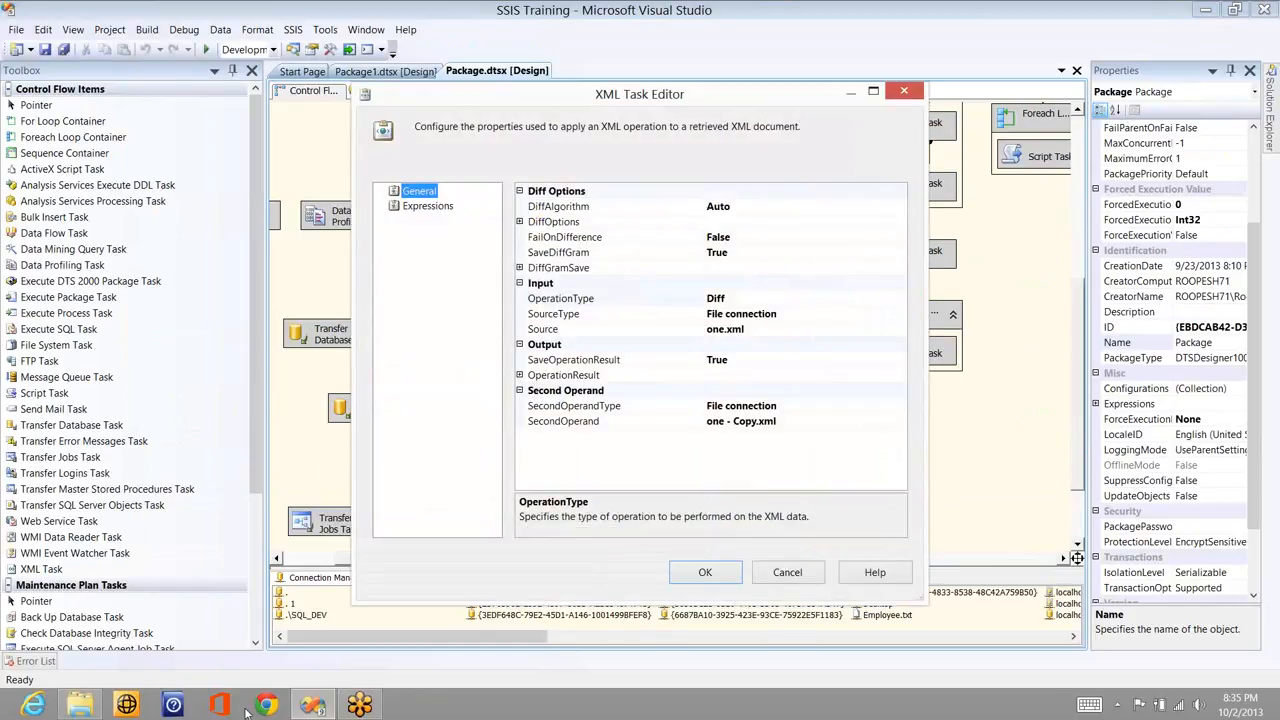
{"action": "mouse_move", "coordinate": [312, 705]}
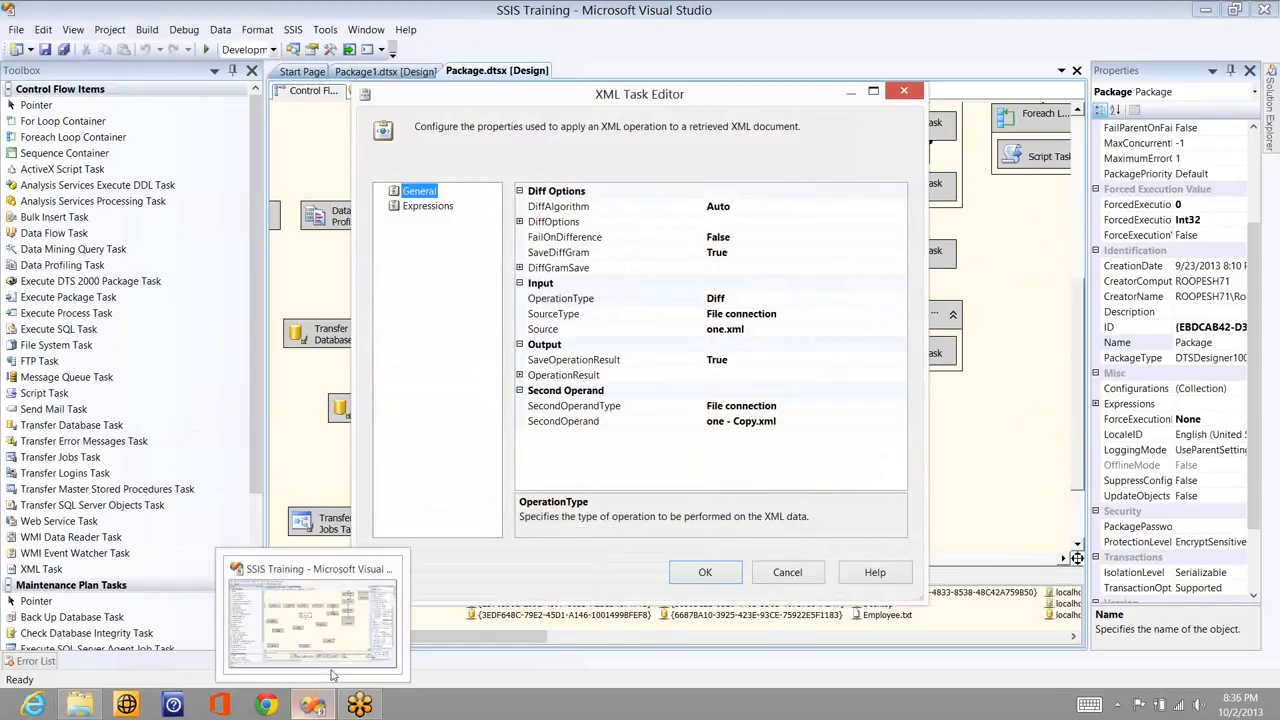
{"action": "mouse_move", "coordinate": [80, 704]}
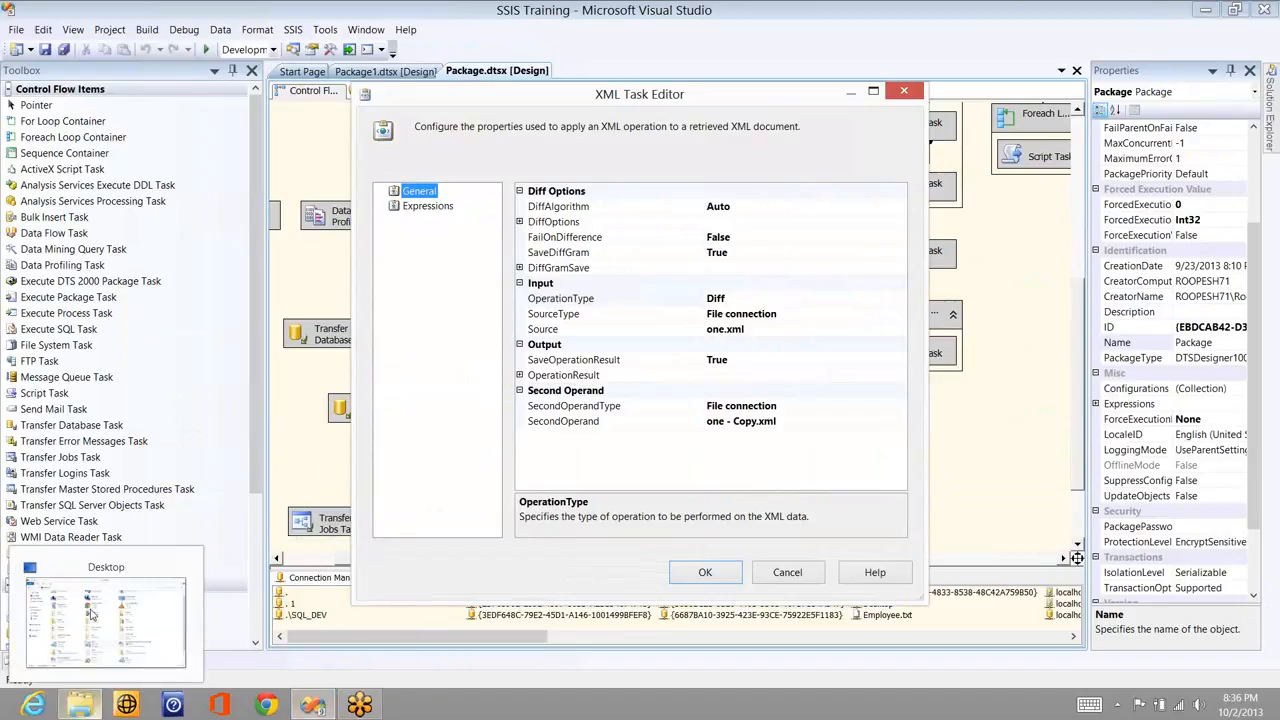
{"action": "left_click", "coordinate": [88, 612]}
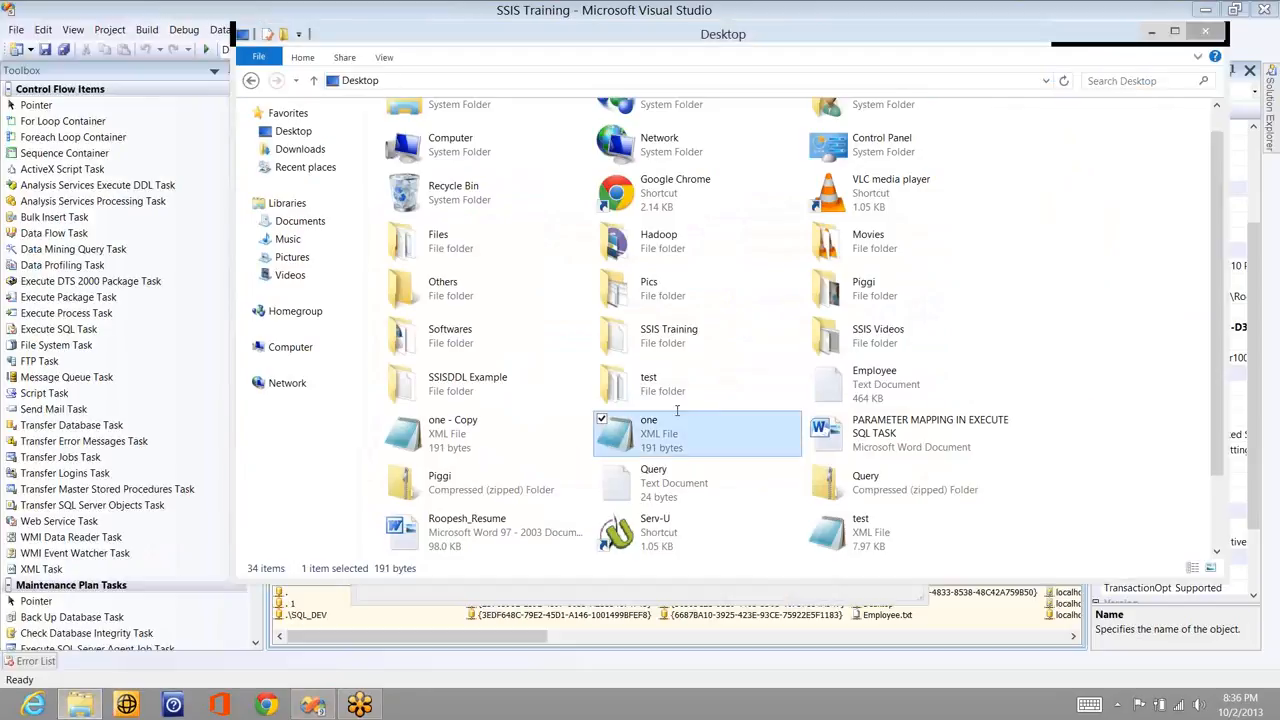
{"action": "double_click", "coordinate": [677, 412]}
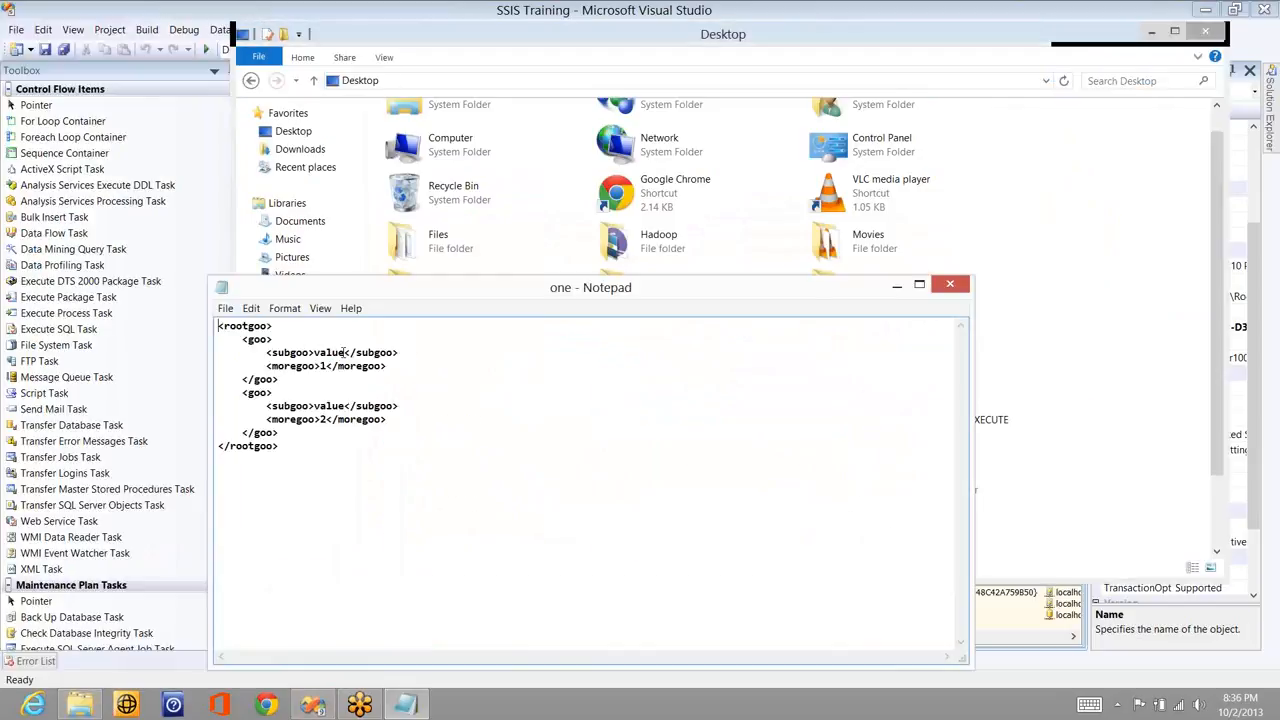
{"action": "left_click", "coordinate": [345, 352]}
{"action": "key", "text": "BackSpace"}
{"action": "key", "text": "BackSpace"}
{"action": "left_click", "coordinate": [952, 283]}
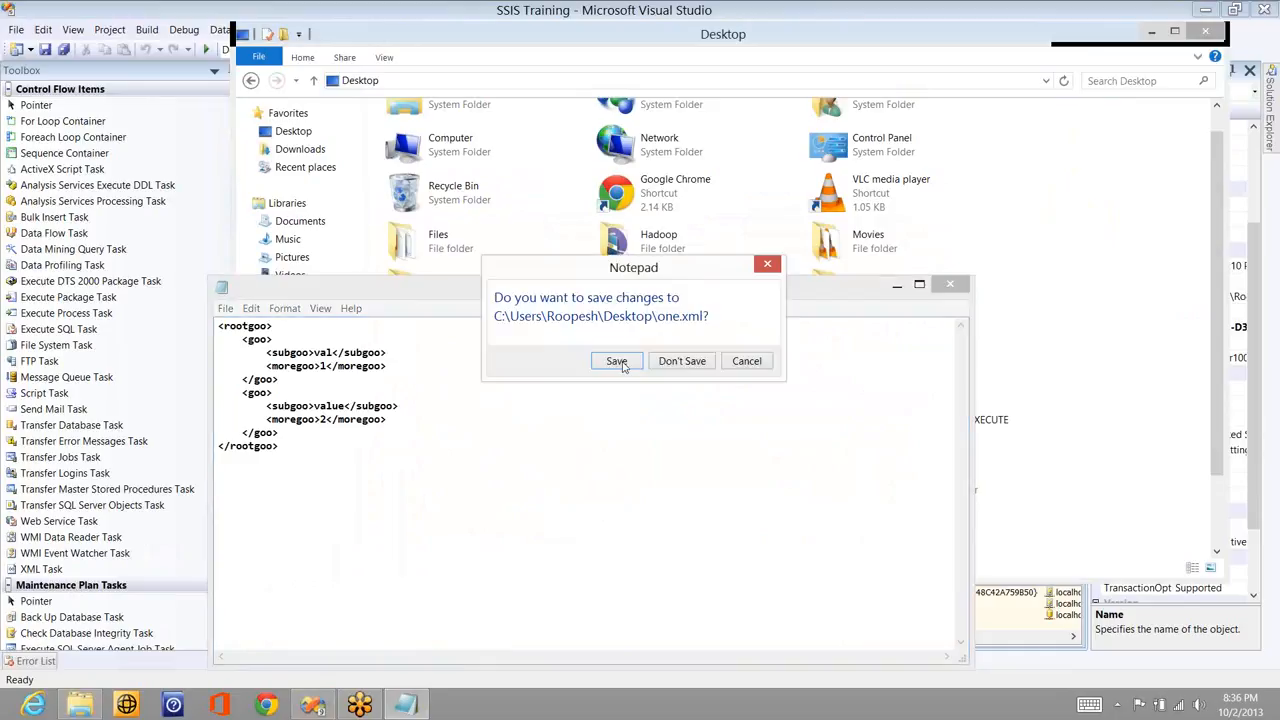
{"action": "left_click", "coordinate": [620, 363]}
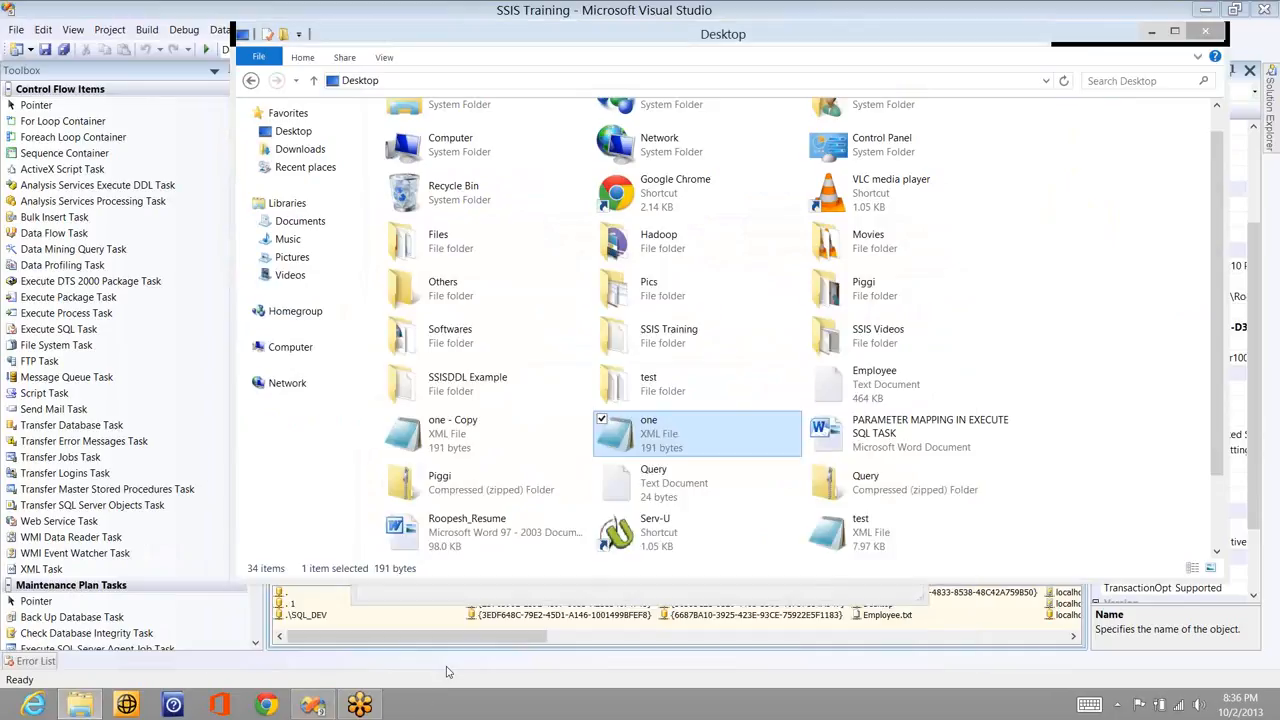
{"action": "left_click", "coordinate": [789, 588]}
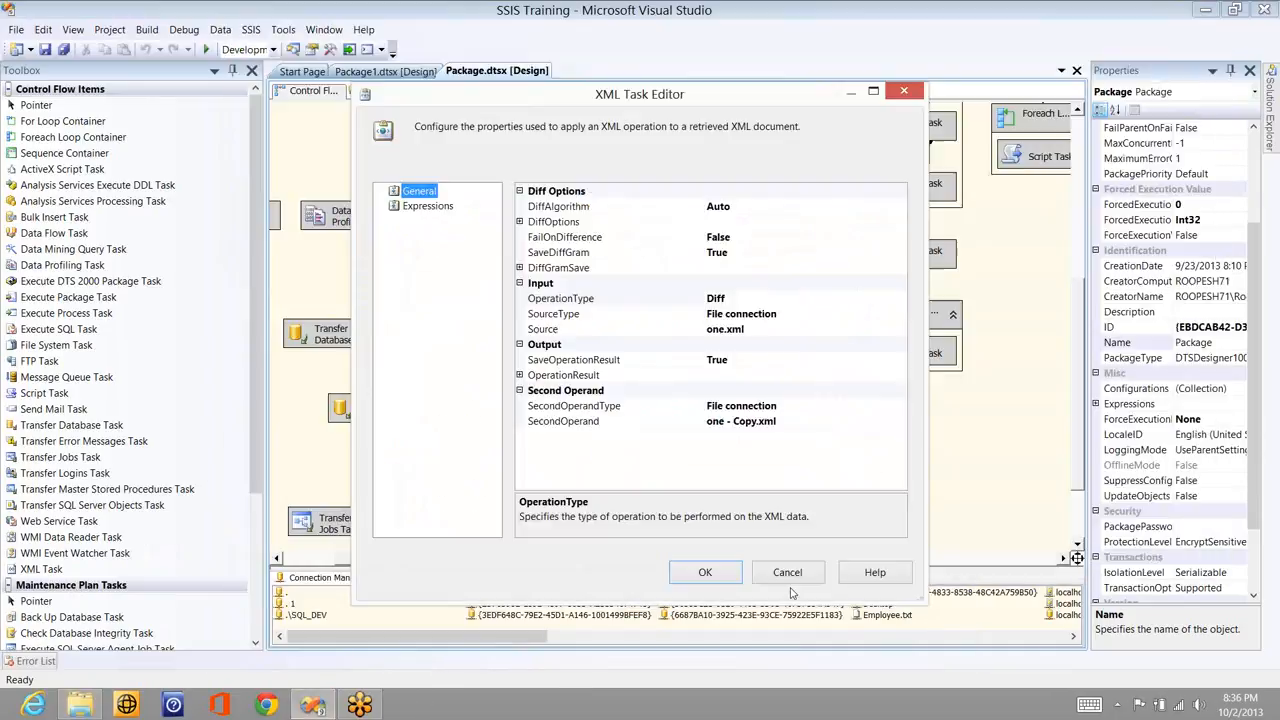
- Apply the XML Task settings, rerun the package, and open Results1 from the desktop
{"action": "left_click", "coordinate": [704, 573]}
{"action": "left_click", "coordinate": [209, 50]}
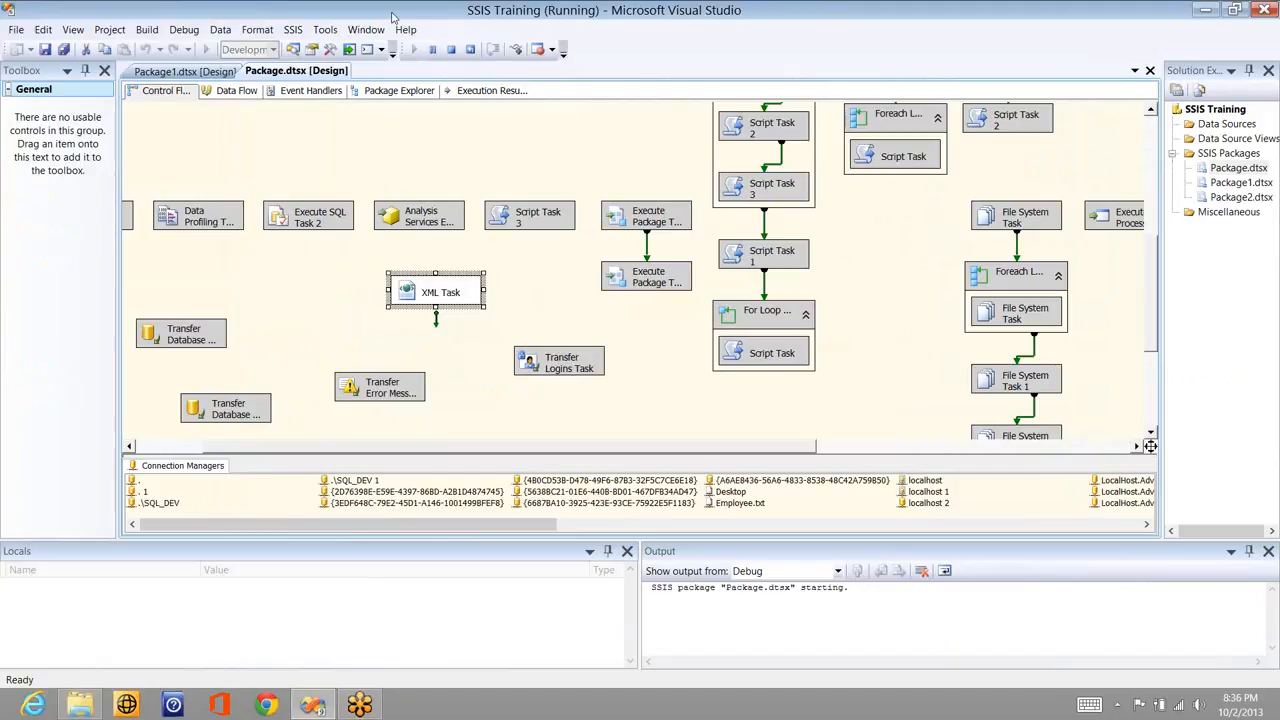
{"action": "key", "text": "super+d"}
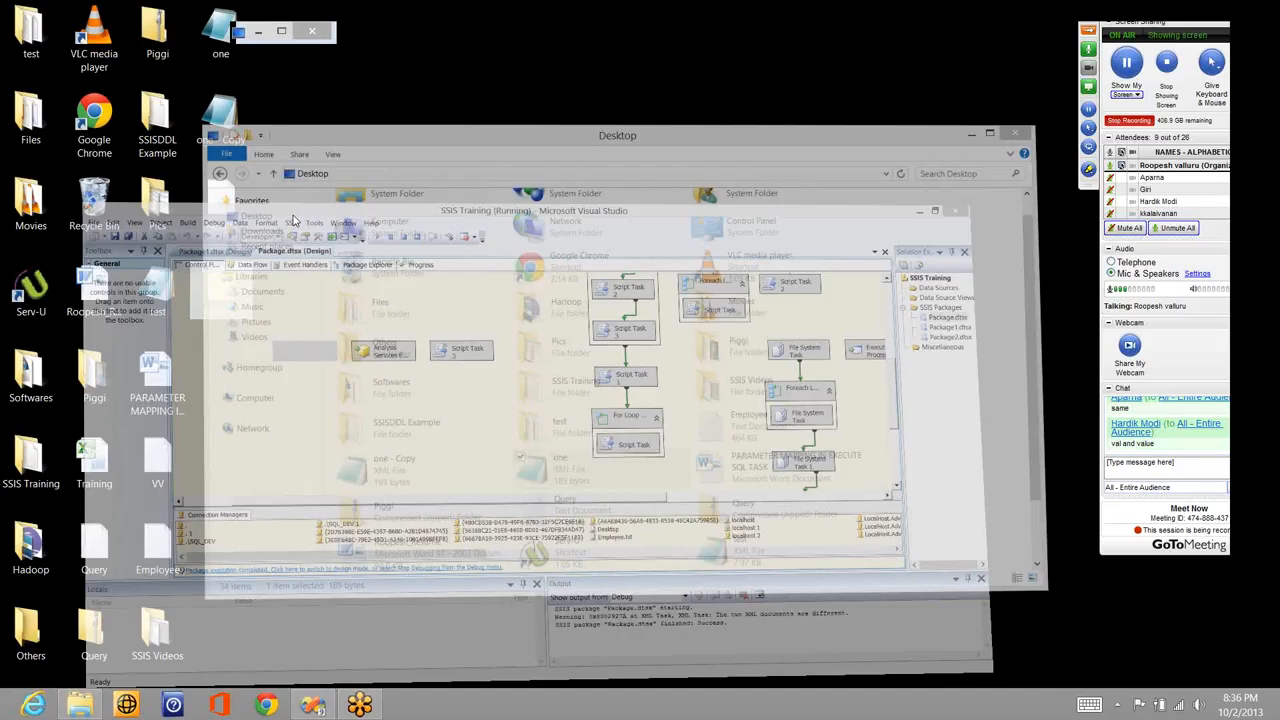
{"action": "double_click", "coordinate": [221, 287]}
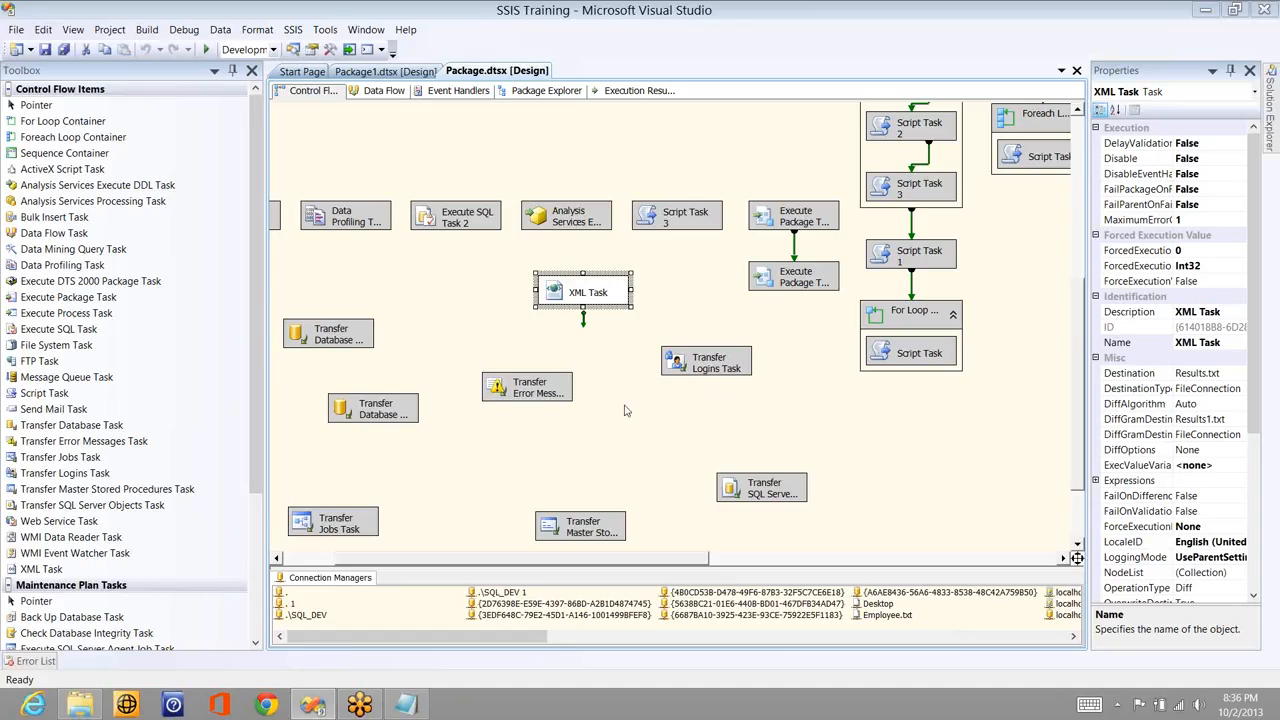
- Set the XML Task's OperationType to Patch and inspect the SecondOperand file list
{"action": "left_click", "coordinate": [584, 290]}
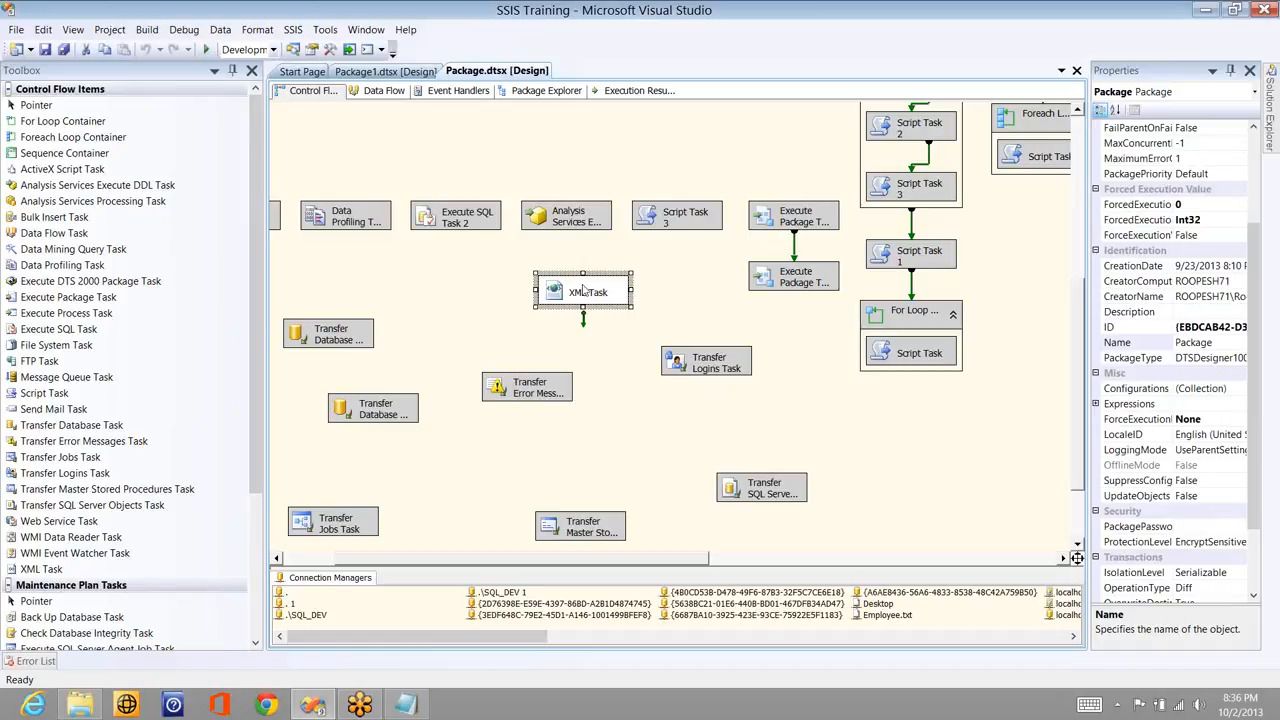
{"action": "double_click", "coordinate": [584, 290]}
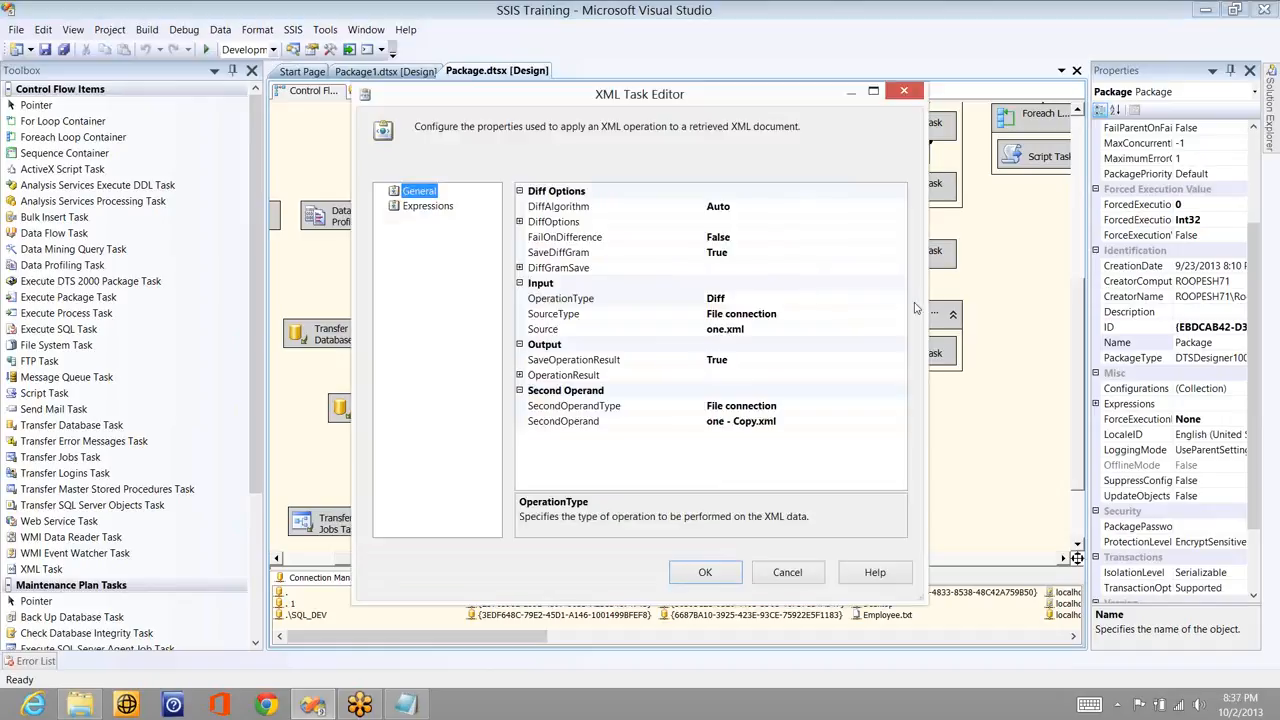
{"action": "left_click", "coordinate": [899, 300]}
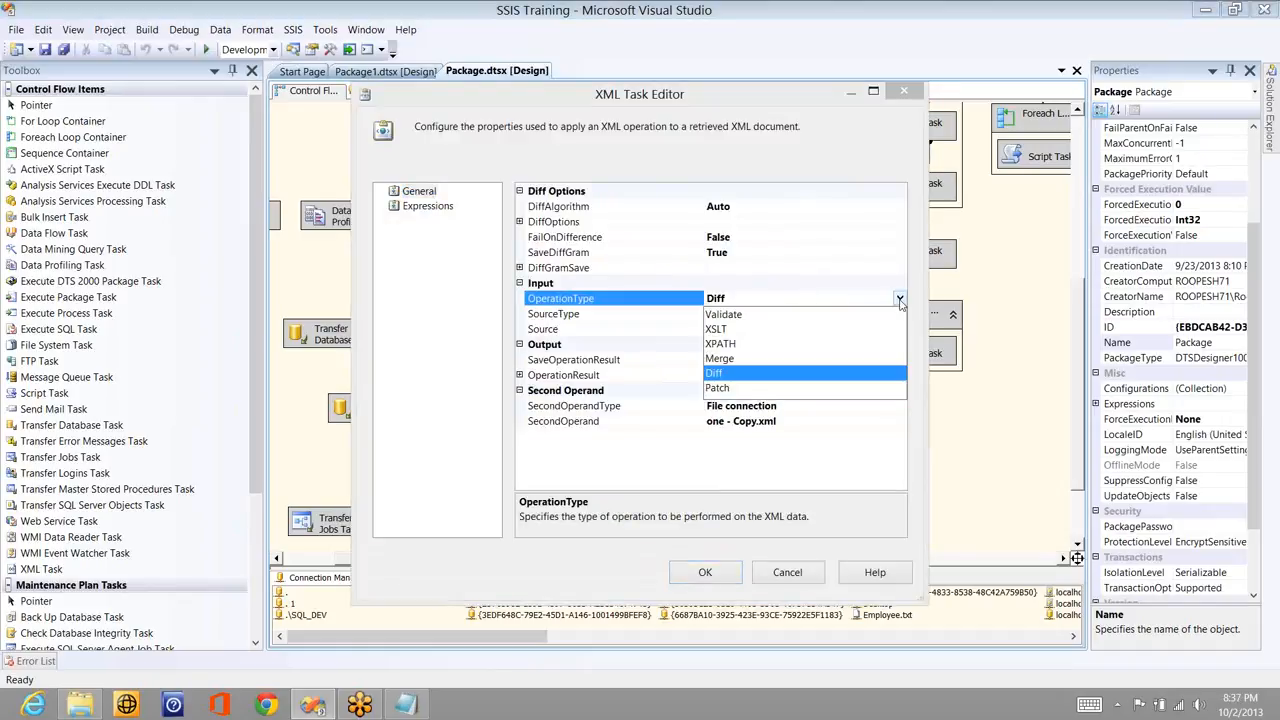
{"action": "left_click", "coordinate": [717, 388]}
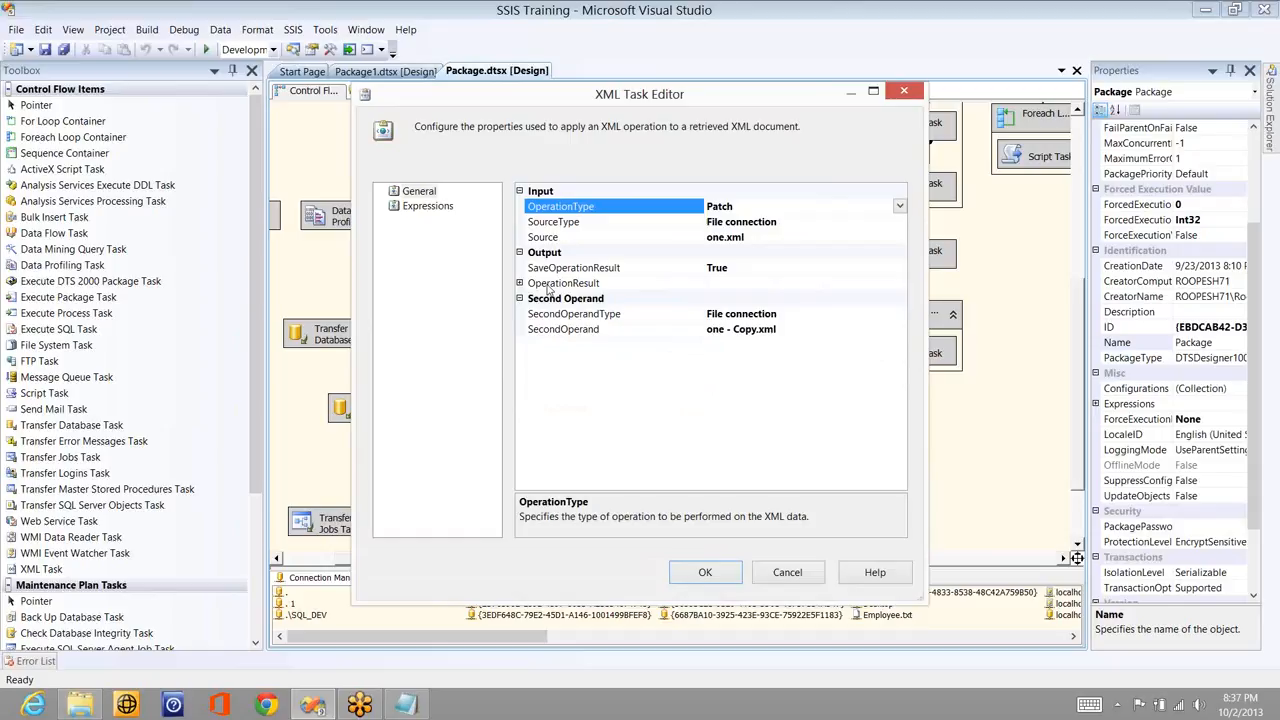
{"action": "left_click", "coordinate": [899, 331]}
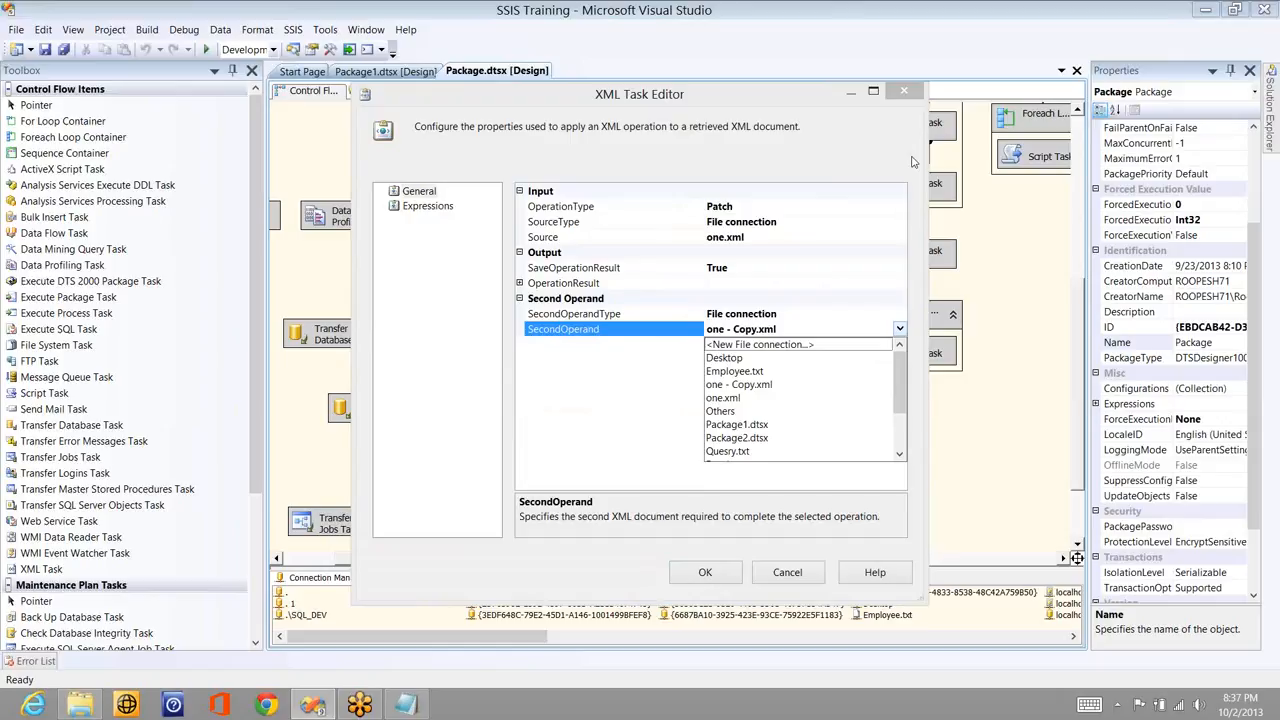
{"action": "left_click", "coordinate": [893, 205]}
- Switch the XML Task's OperationType back to Diff
{"action": "left_click", "coordinate": [893, 205]}
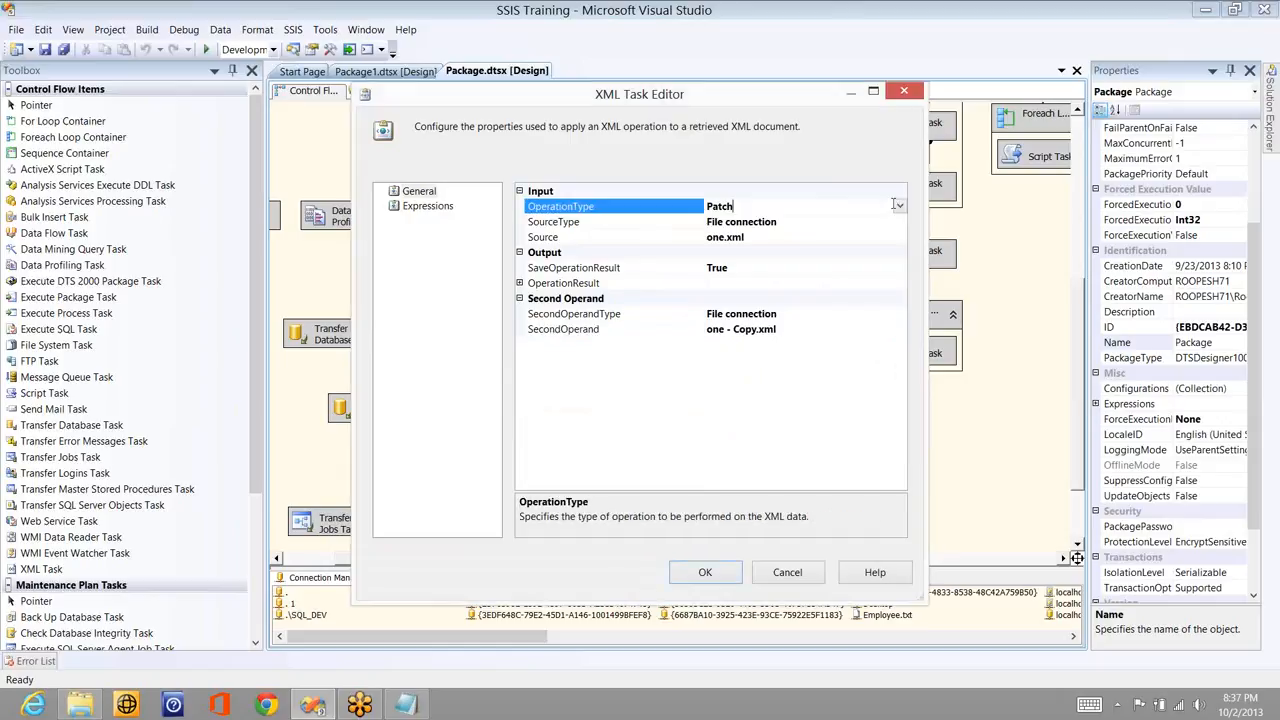
{"action": "left_click", "coordinate": [899, 207]}
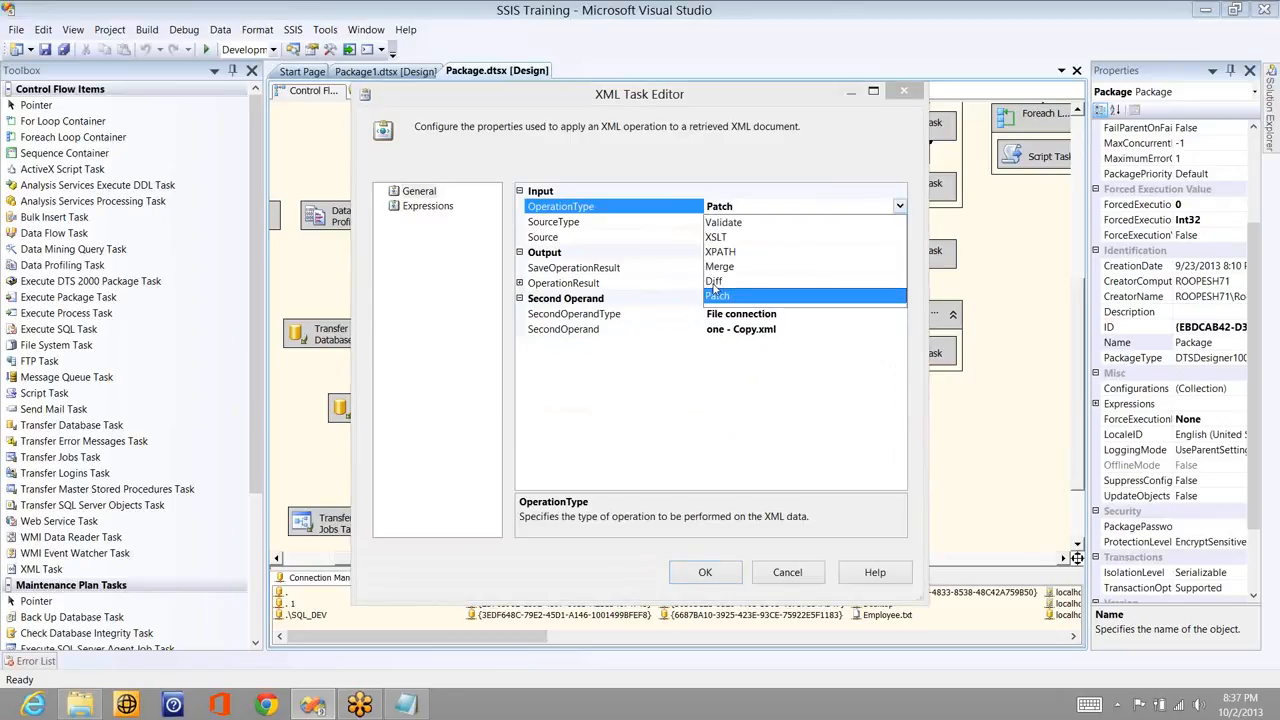
{"action": "left_click", "coordinate": [717, 282]}
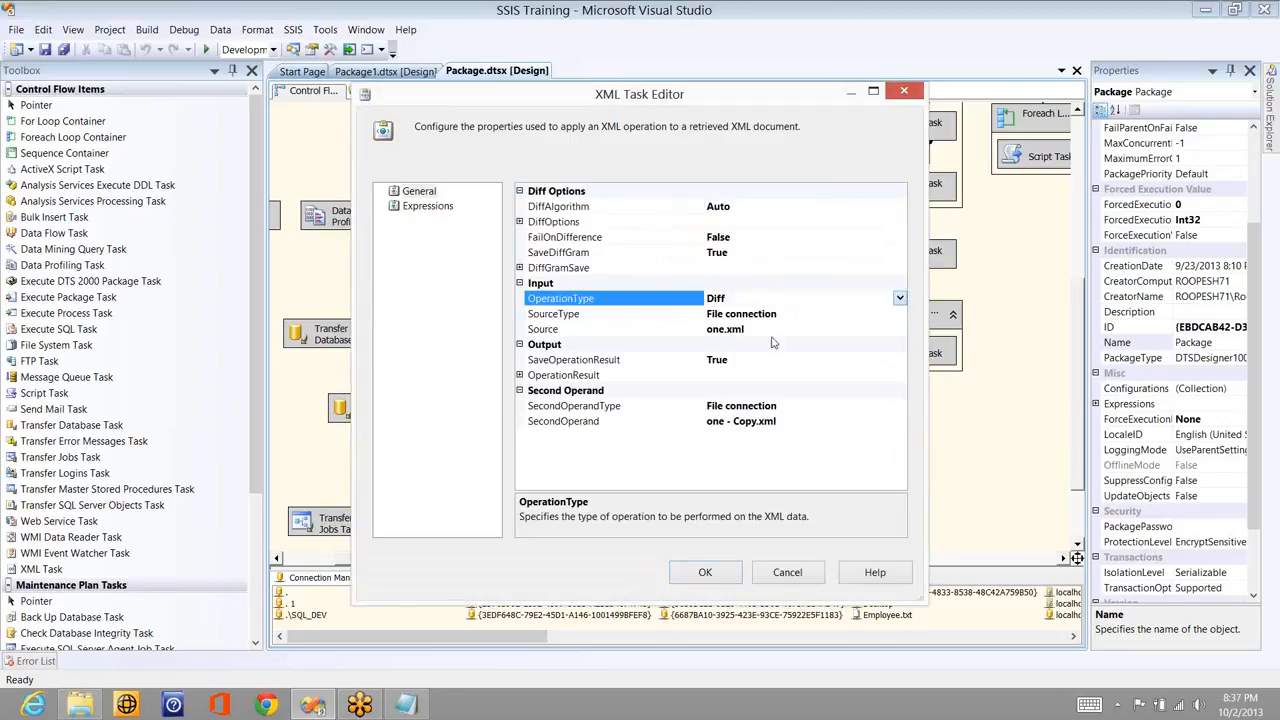
{"action": "left_click", "coordinate": [900, 297]}
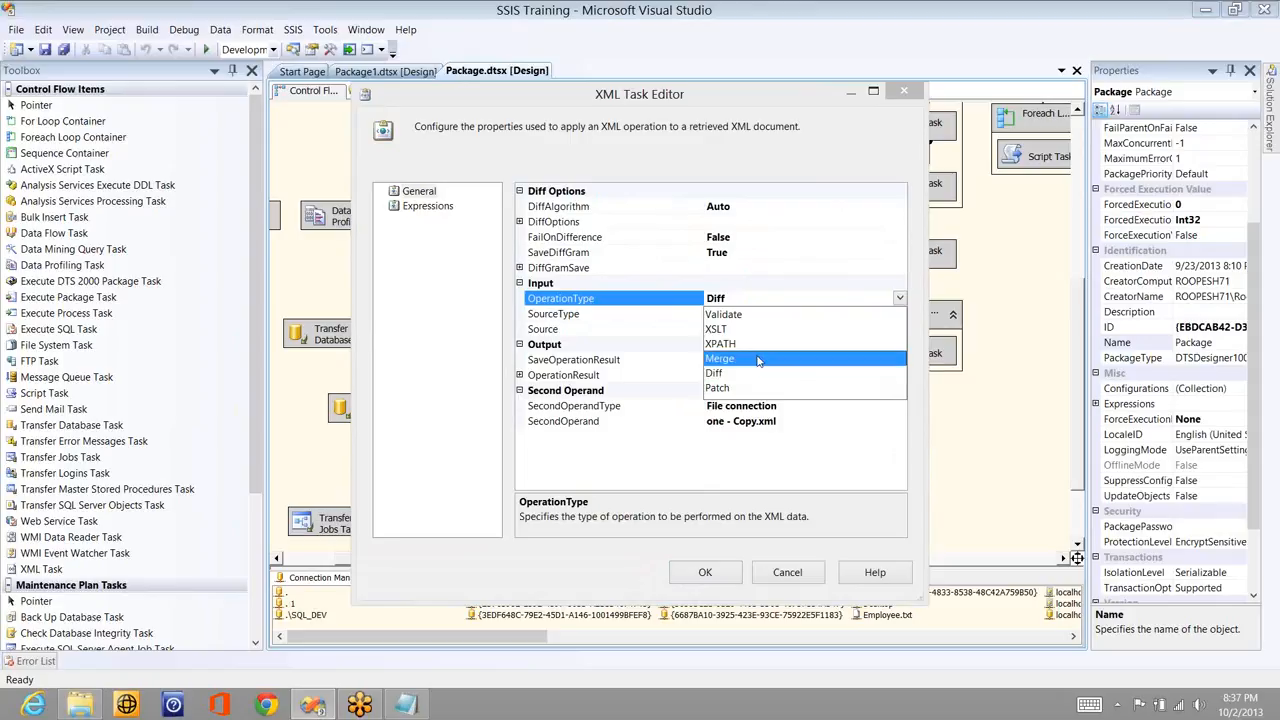
- Set OperationType to Merge with a File connection XPath source of one - Copy.xml
{"action": "left_click", "coordinate": [760, 358]}
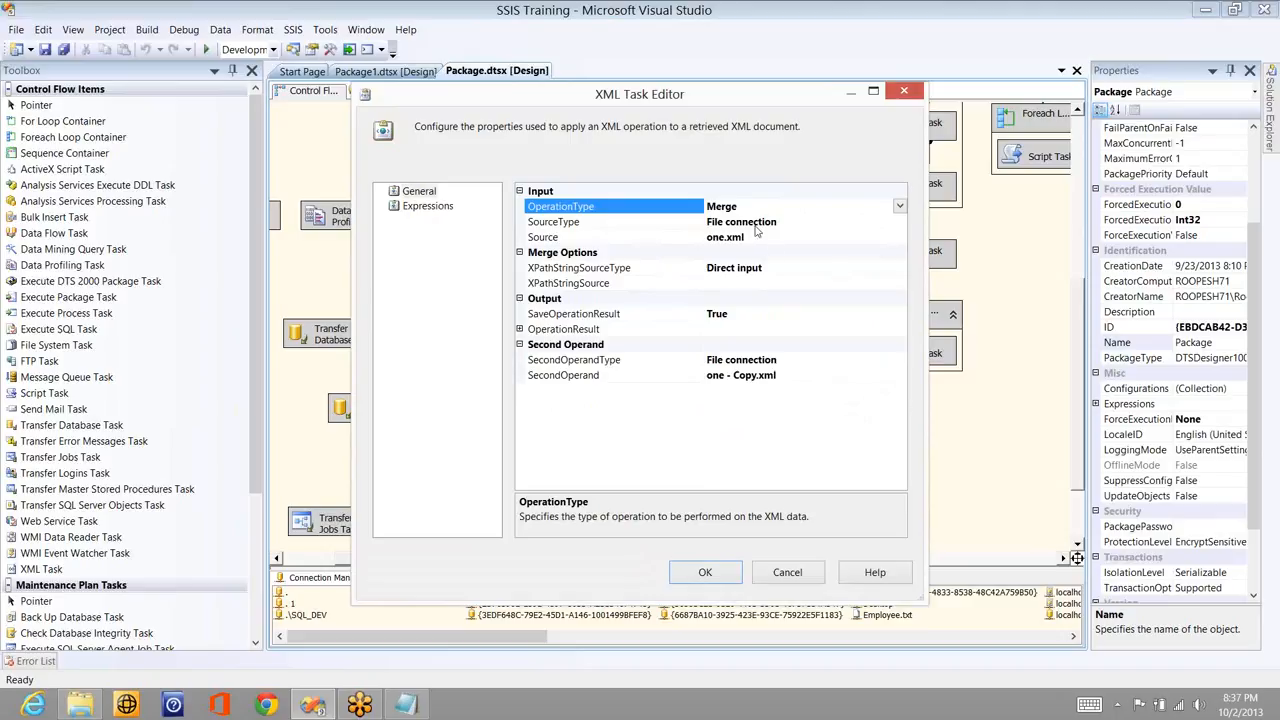
{"action": "left_click", "coordinate": [903, 285]}
{"action": "left_click", "coordinate": [903, 285]}
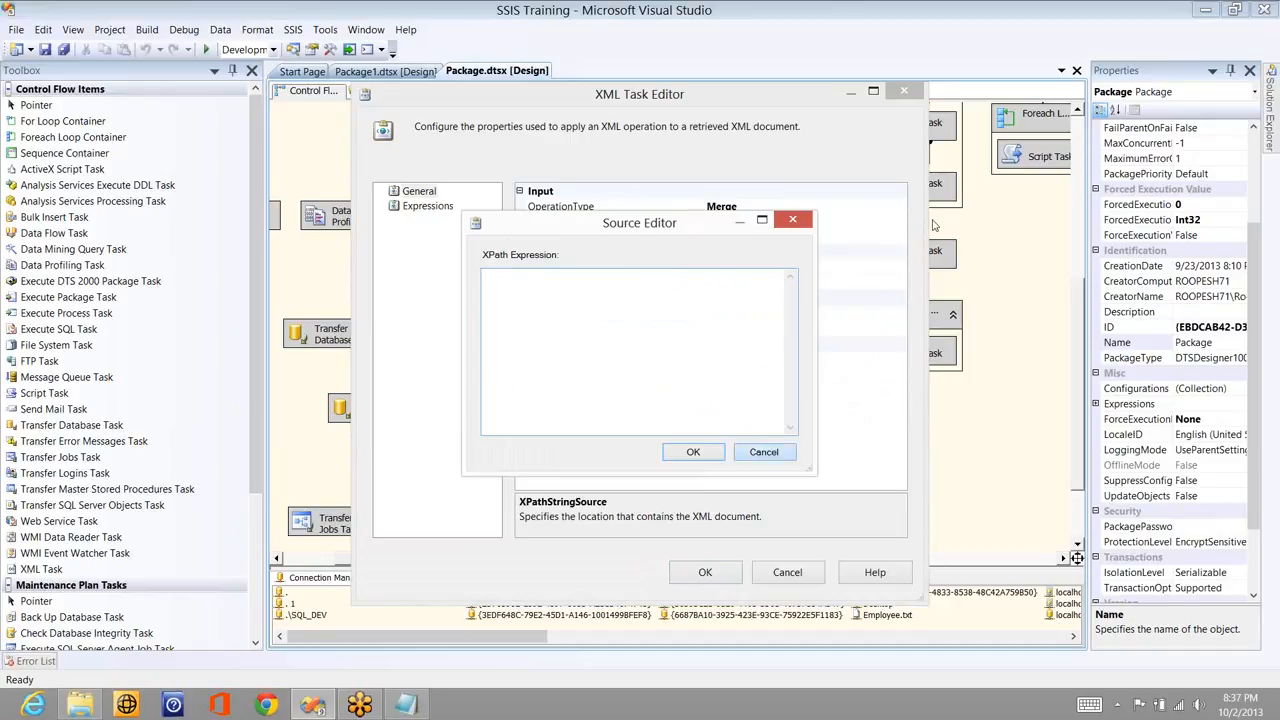
{"action": "key", "text": "Escape"}
{"action": "left_click", "coordinate": [899, 270]}
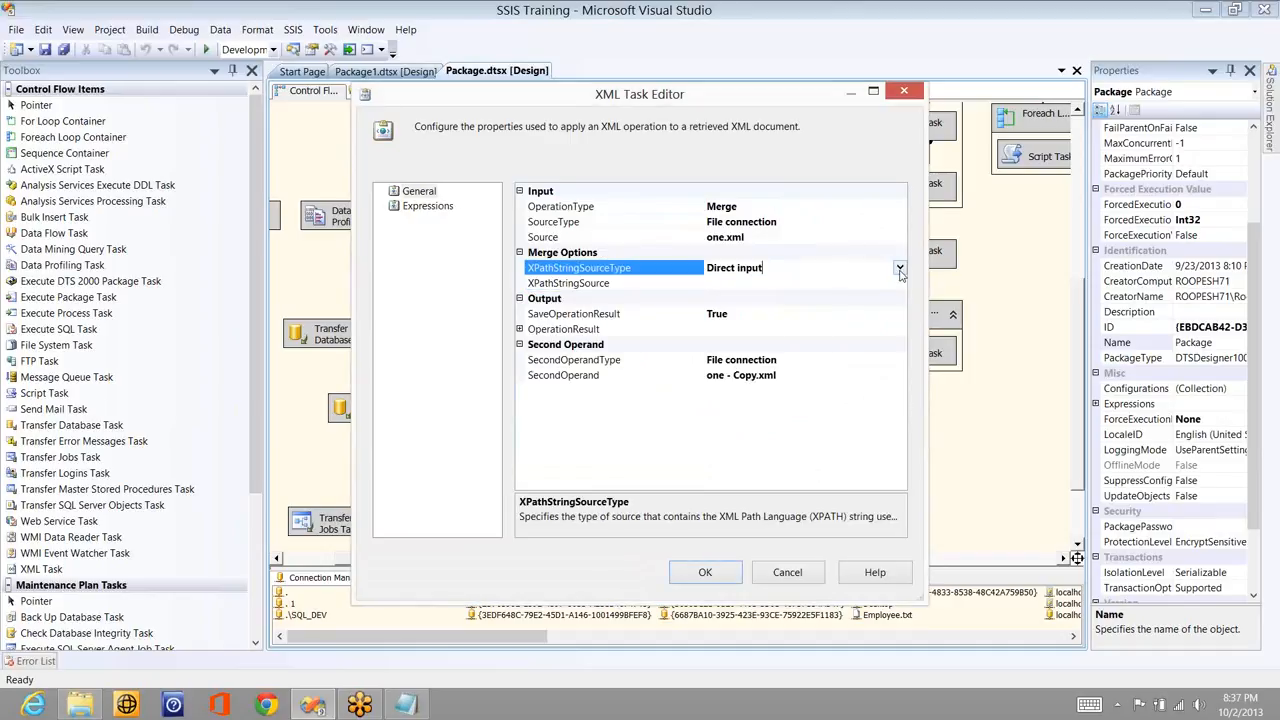
{"action": "left_click", "coordinate": [899, 268]}
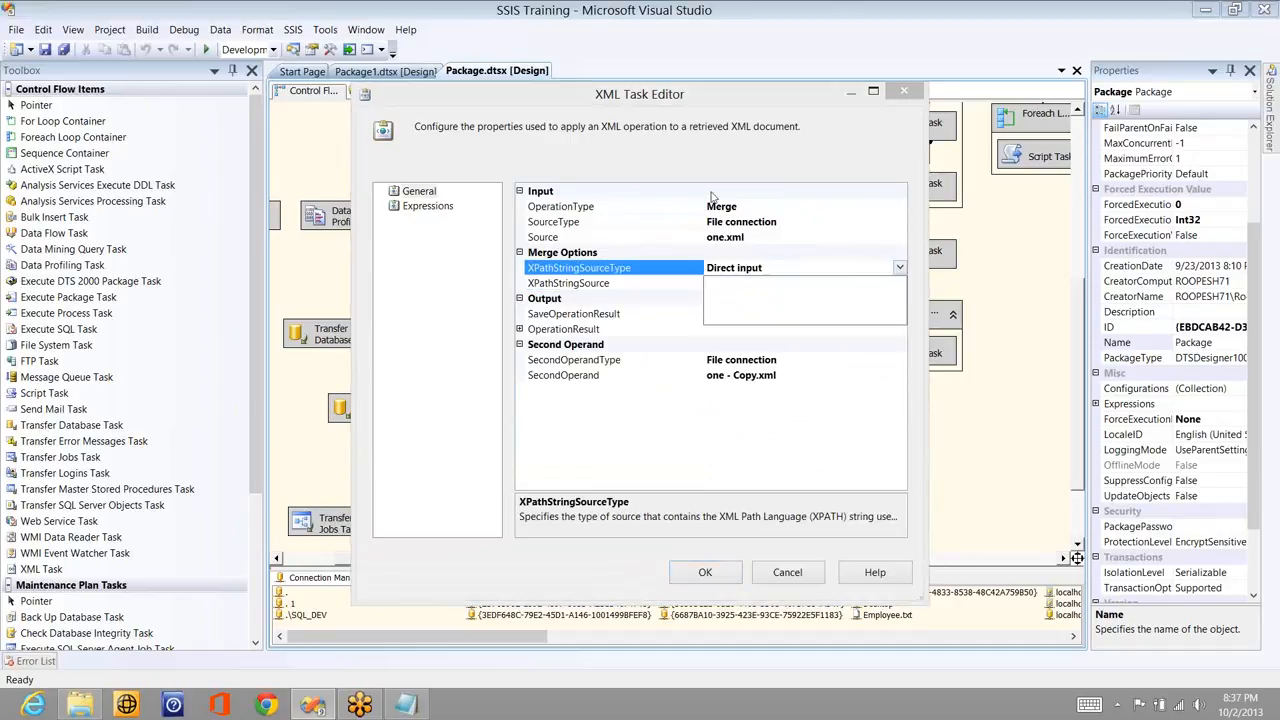
{"action": "left_click", "coordinate": [745, 298]}
{"action": "left_click", "coordinate": [897, 284]}
{"action": "left_click", "coordinate": [899, 283]}
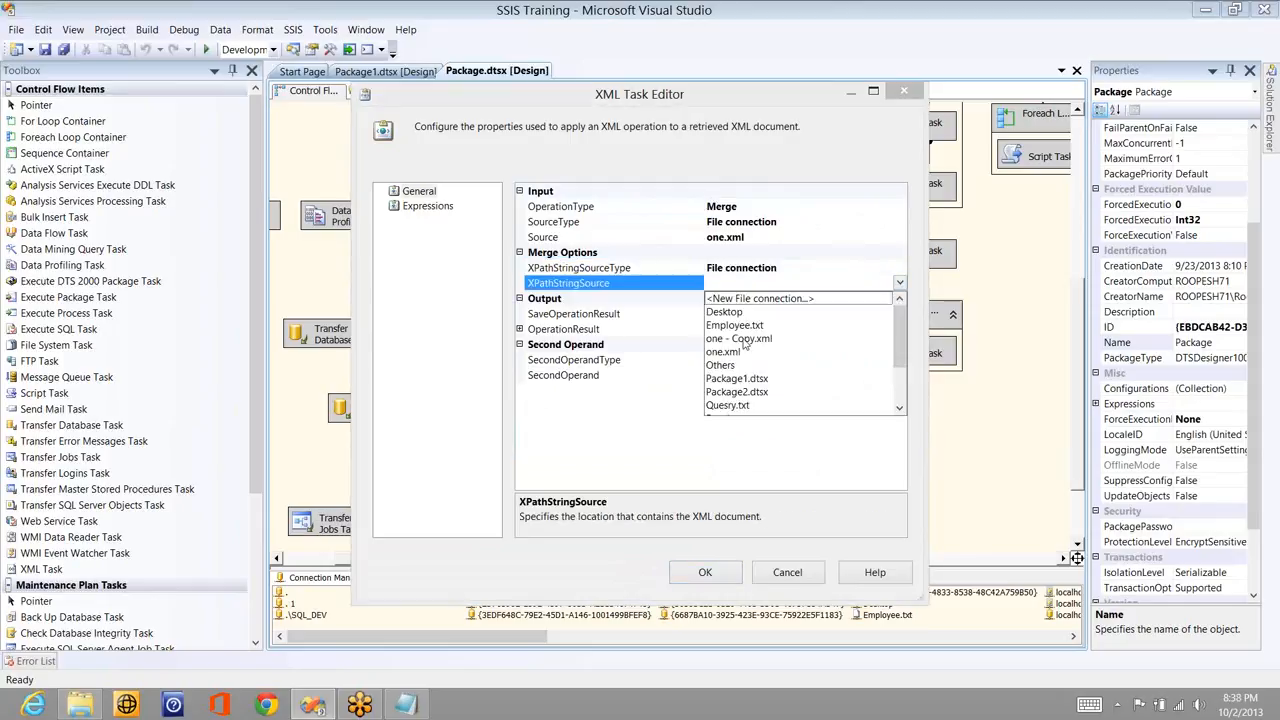
{"action": "left_click", "coordinate": [742, 339]}
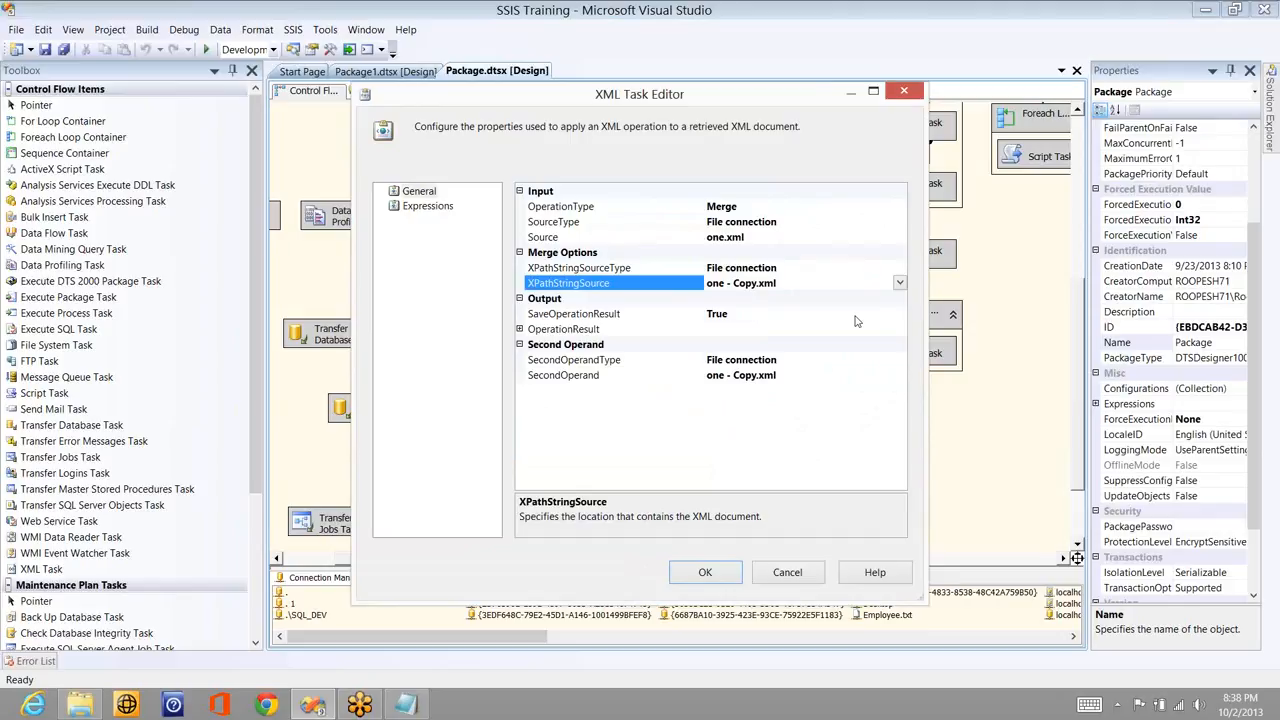
- Expand OperationResult and change XPathStringSourceType to Direct input
{"action": "left_click", "coordinate": [519, 329]}
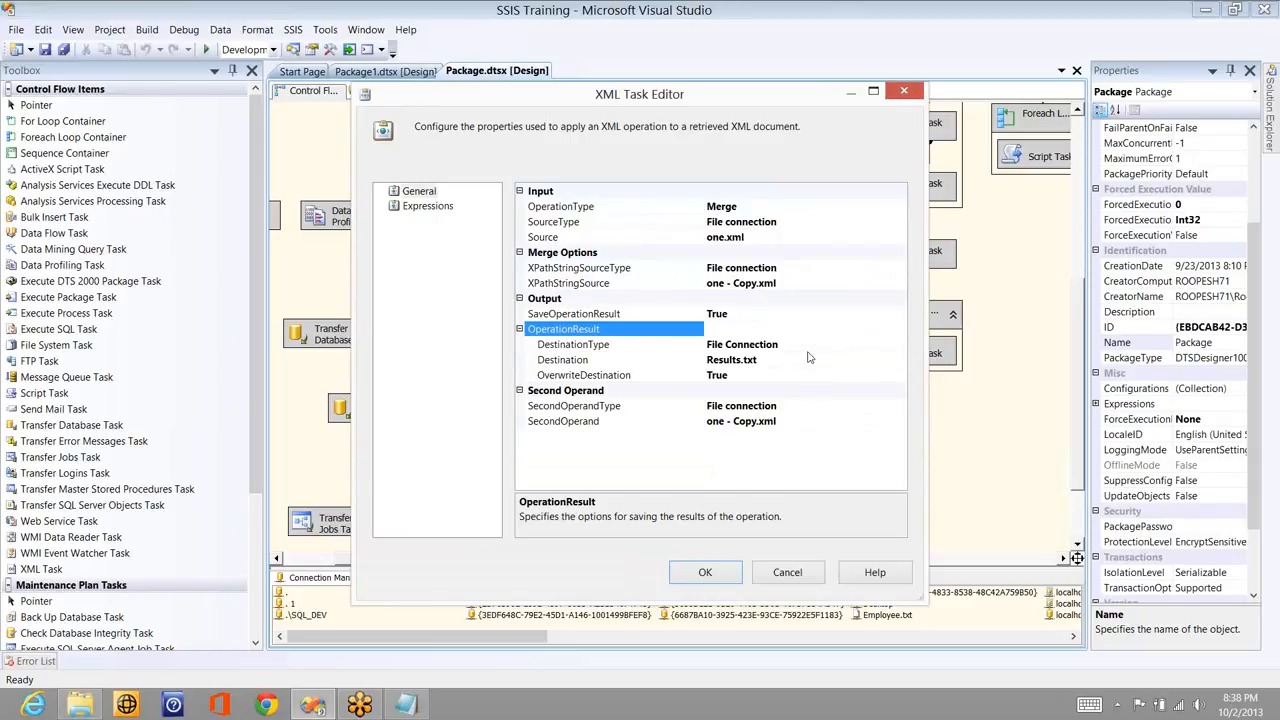
{"action": "left_click", "coordinate": [897, 281]}
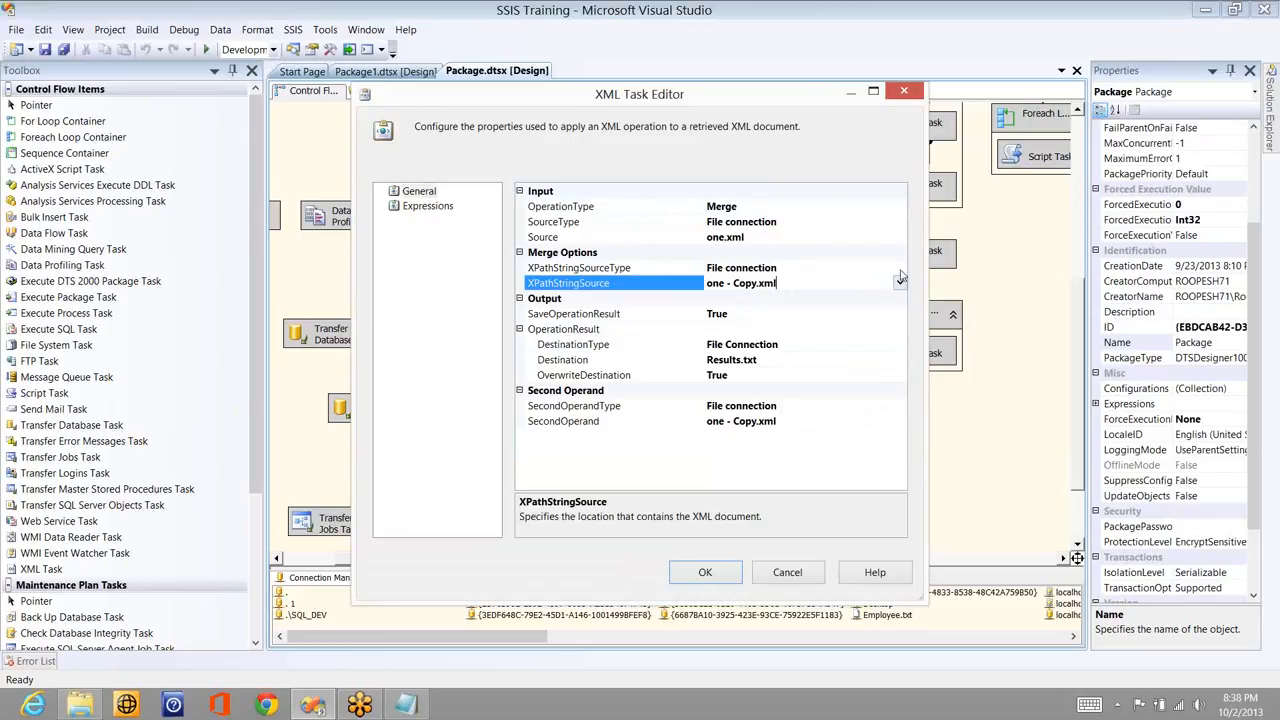
{"action": "left_click", "coordinate": [811, 272]}
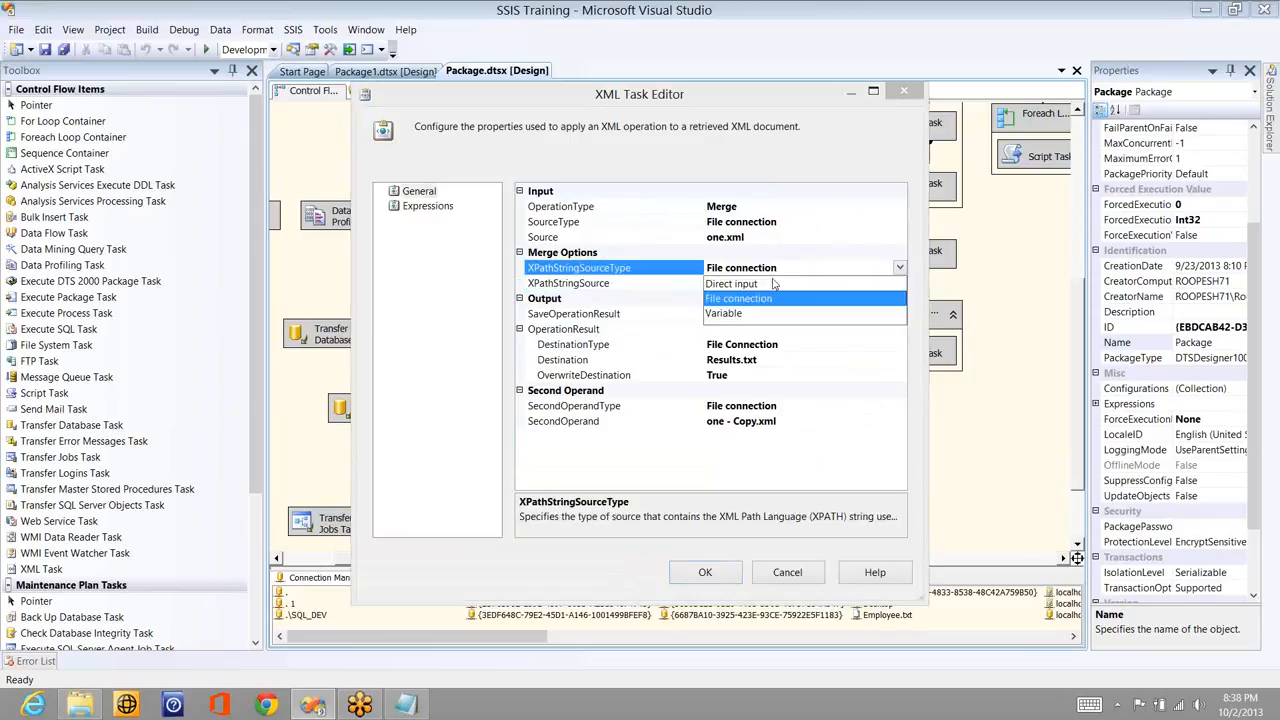
{"action": "left_click", "coordinate": [765, 284]}
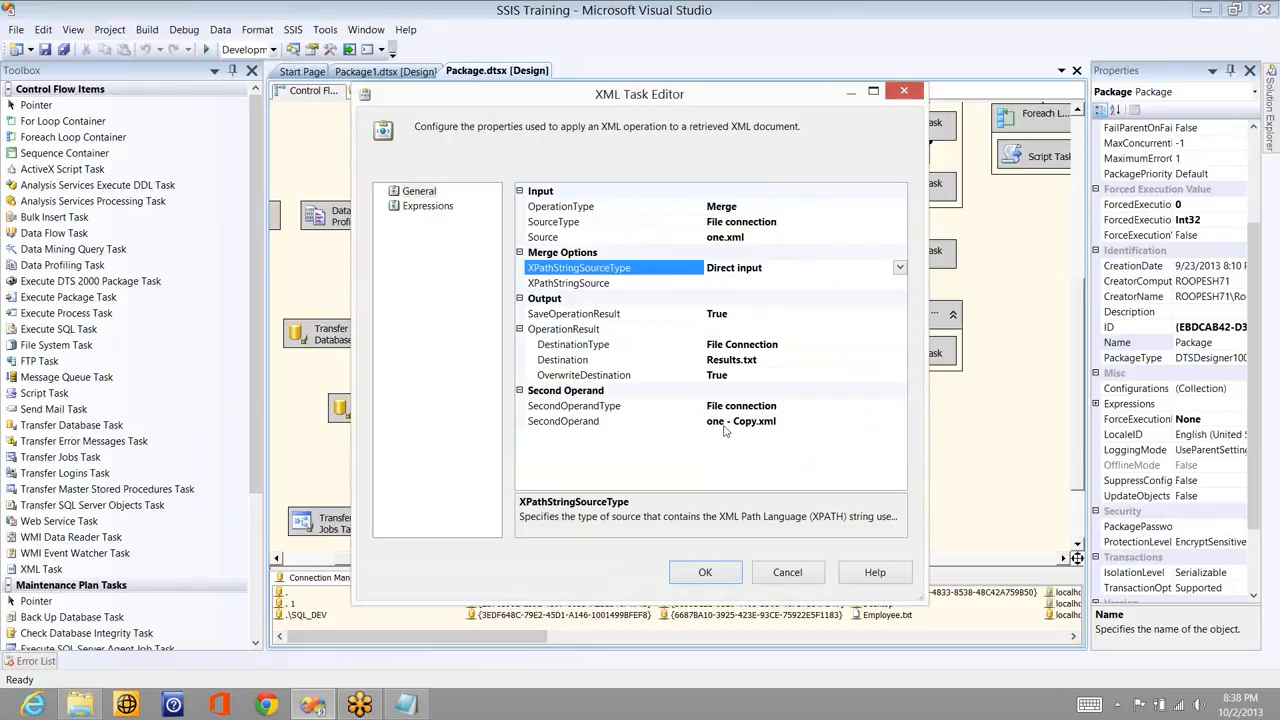
- Confirm the Merge settings, run the package to Success, and show the desktop
{"action": "left_click", "coordinate": [705, 573]}
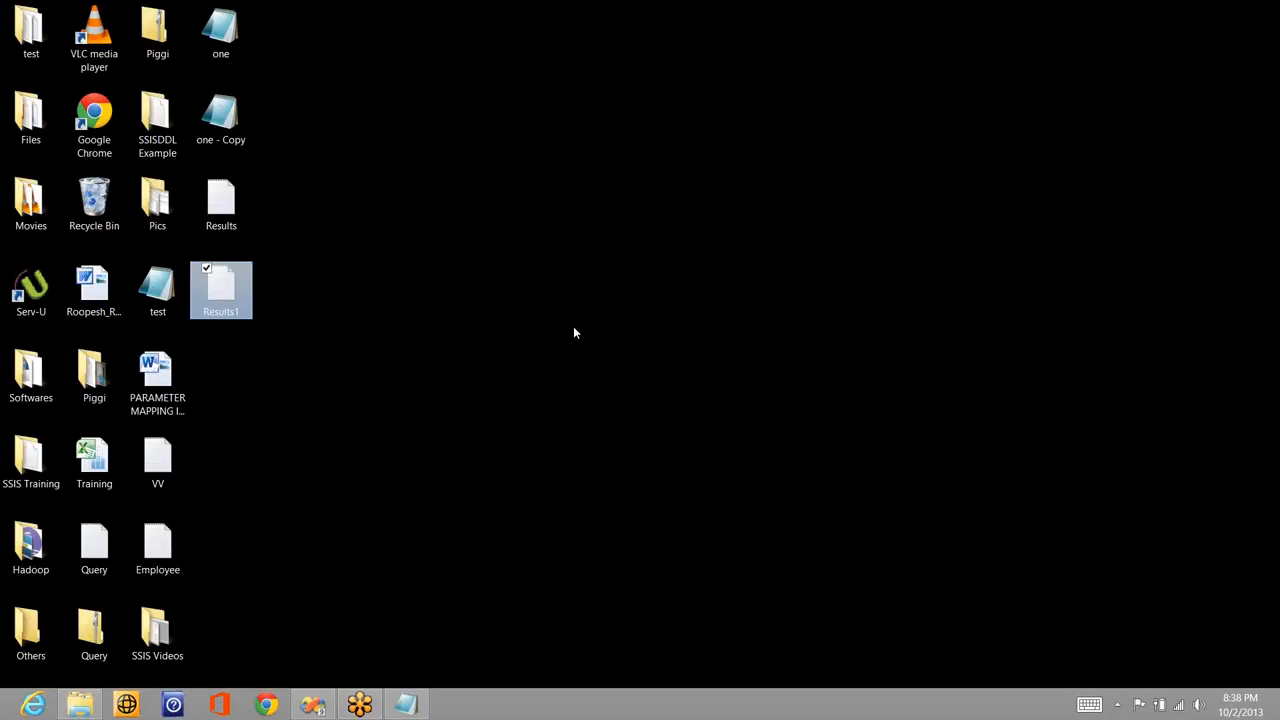
{"action": "left_click", "coordinate": [295, 312]}
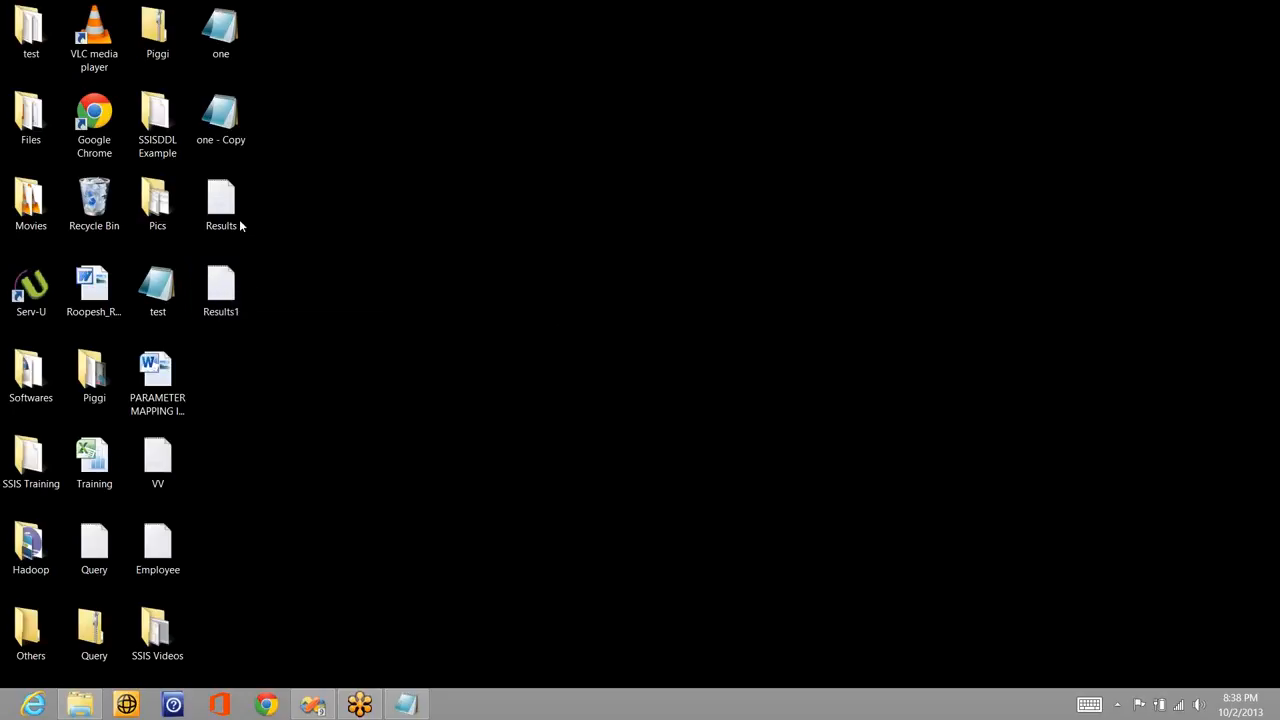
- Open Results on the desktop to read the merged XML in Notepad
{"action": "double_click", "coordinate": [214, 203]}
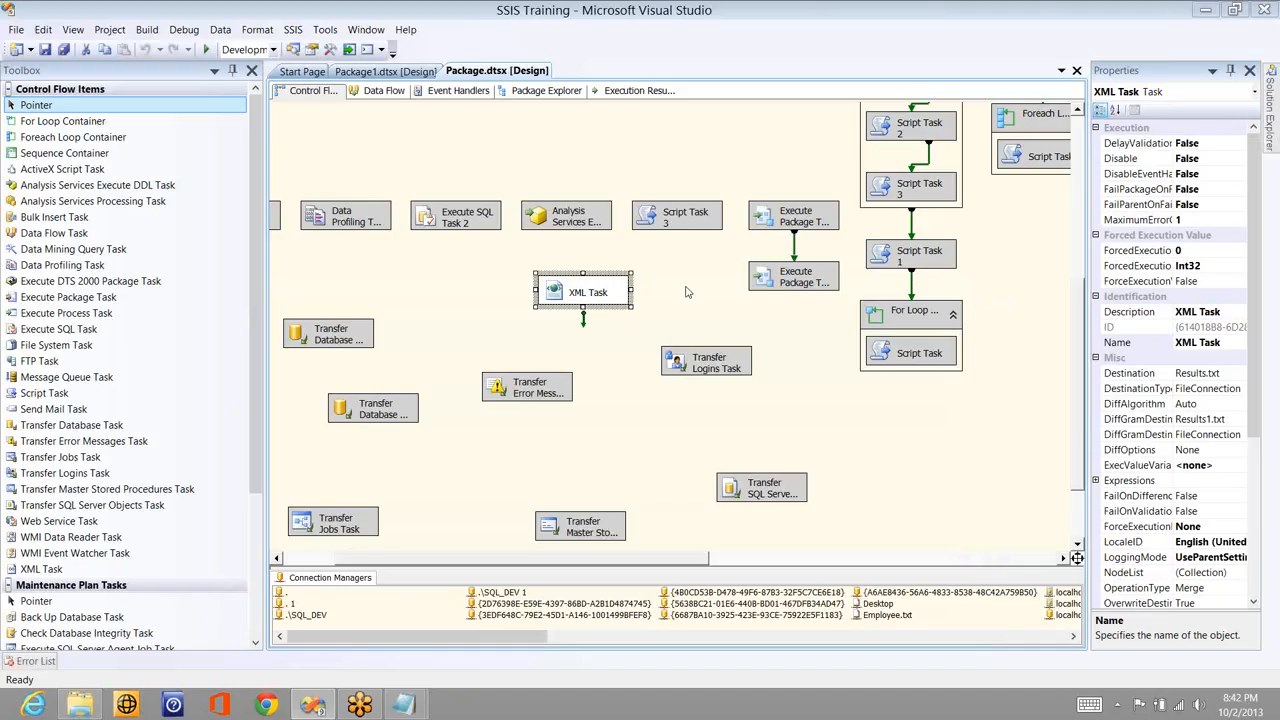
- Deselect the XML Task on the Package.dtsx Control Flow canvas
{"action": "left_click", "coordinate": [686, 292]}
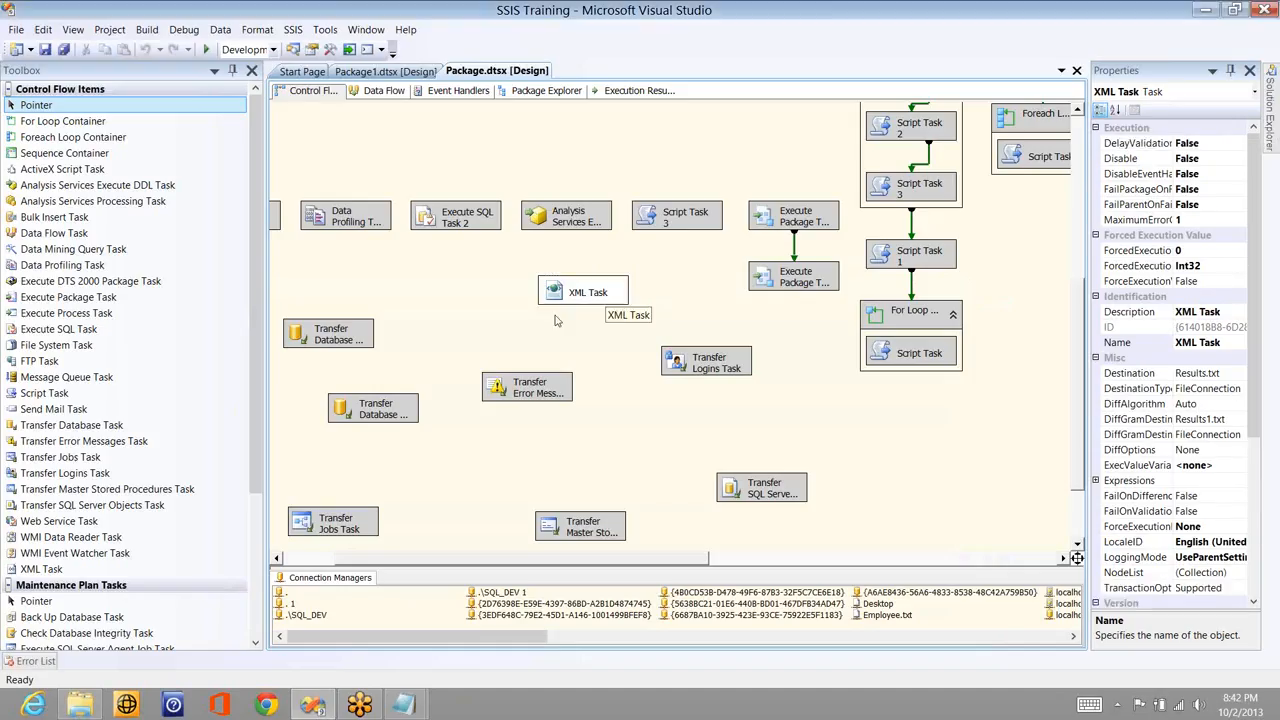
- Disable the XML Task and drop a new FTP Task onto the control flow to its left
{"action": "right_click", "coordinate": [558, 295]}
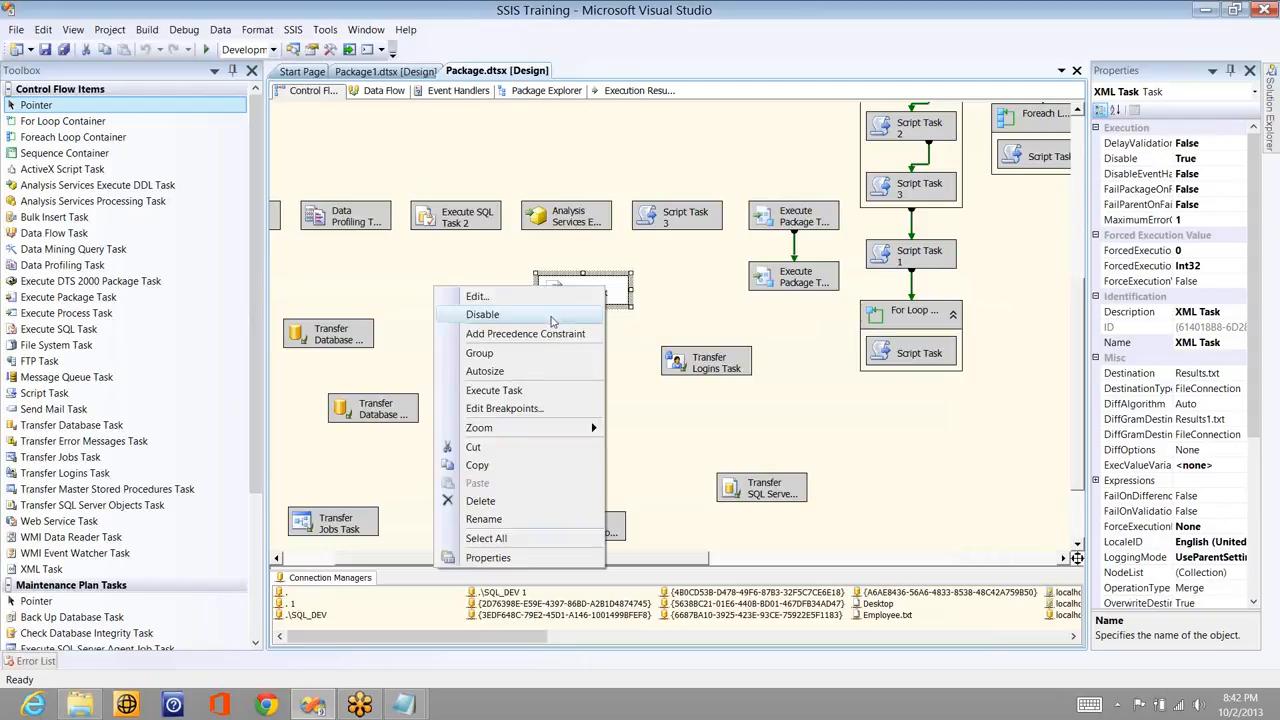
{"action": "left_click", "coordinate": [551, 316]}
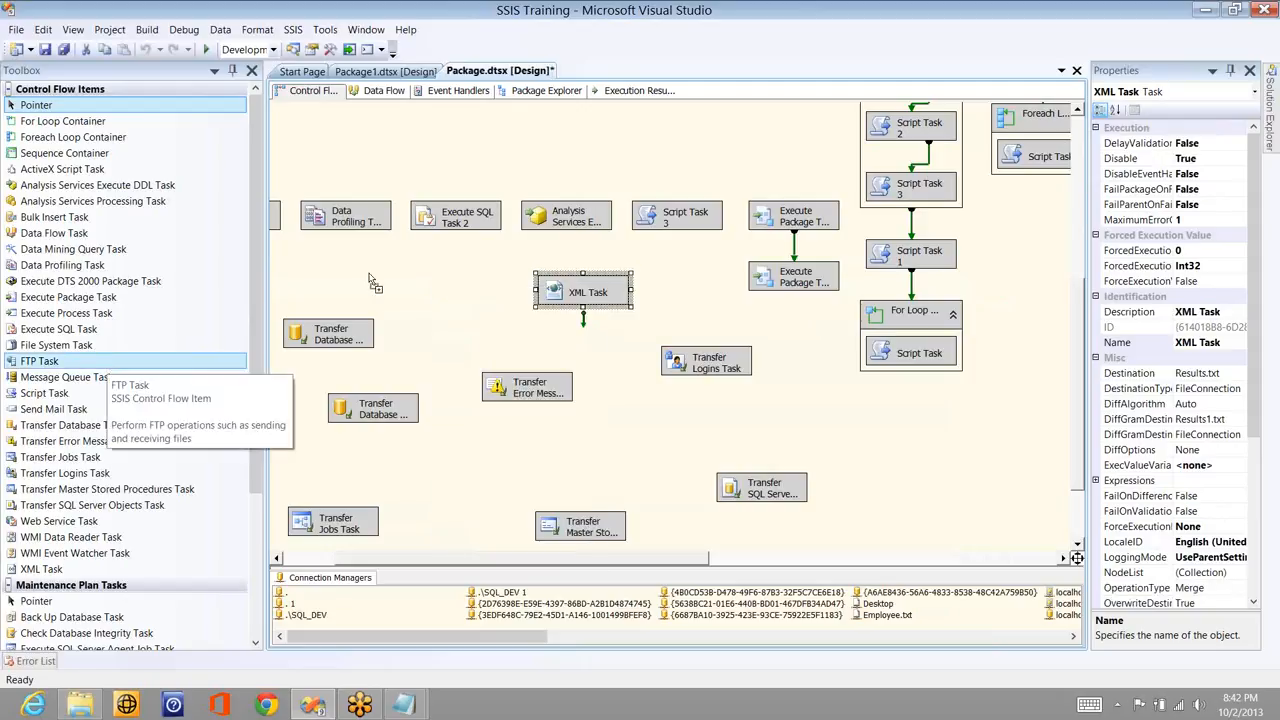
{"action": "left_click_drag", "start_coordinate": [410, 260], "coordinate": [410, 258]}
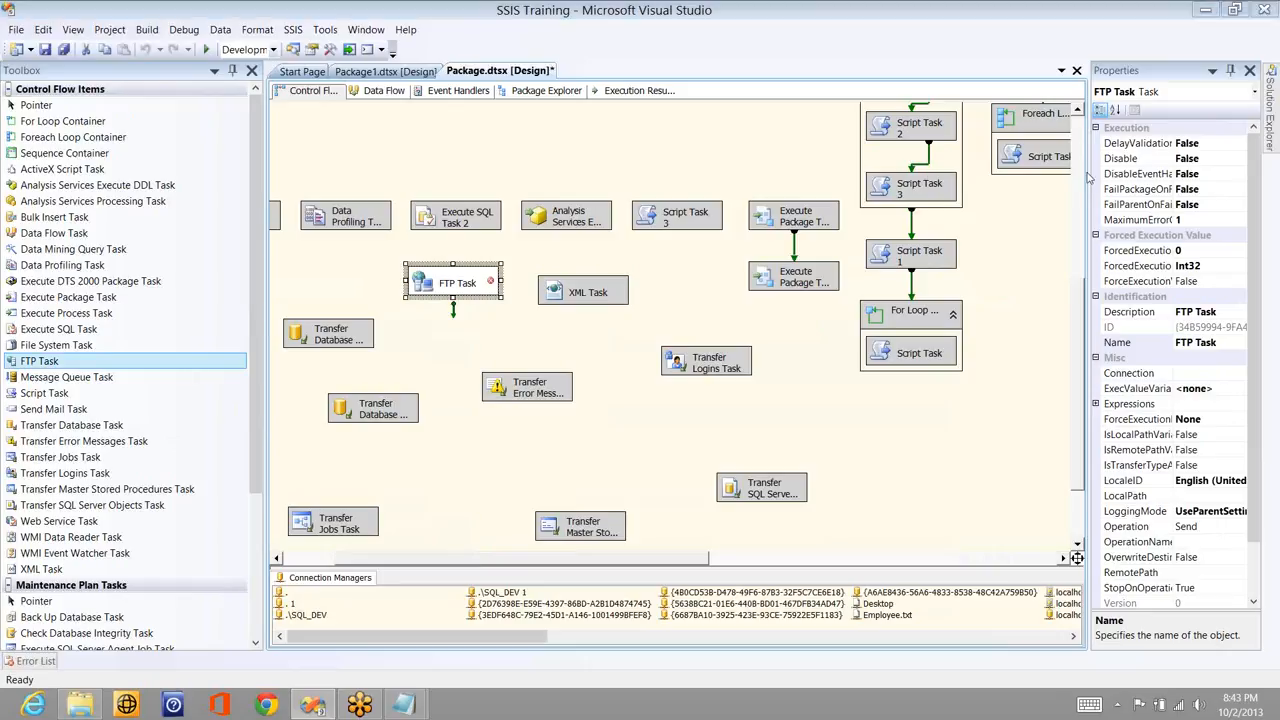
{"action": "left_click", "coordinate": [1101, 216]}
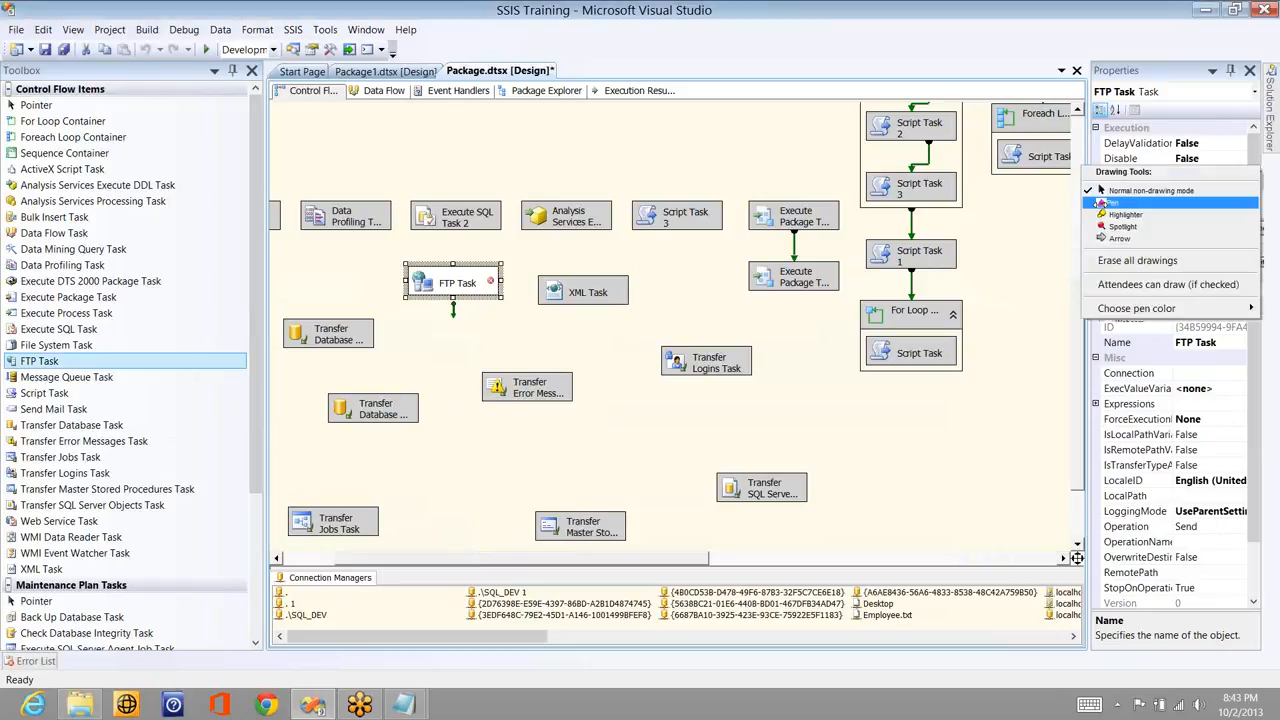
{"action": "left_click", "coordinate": [1128, 203]}
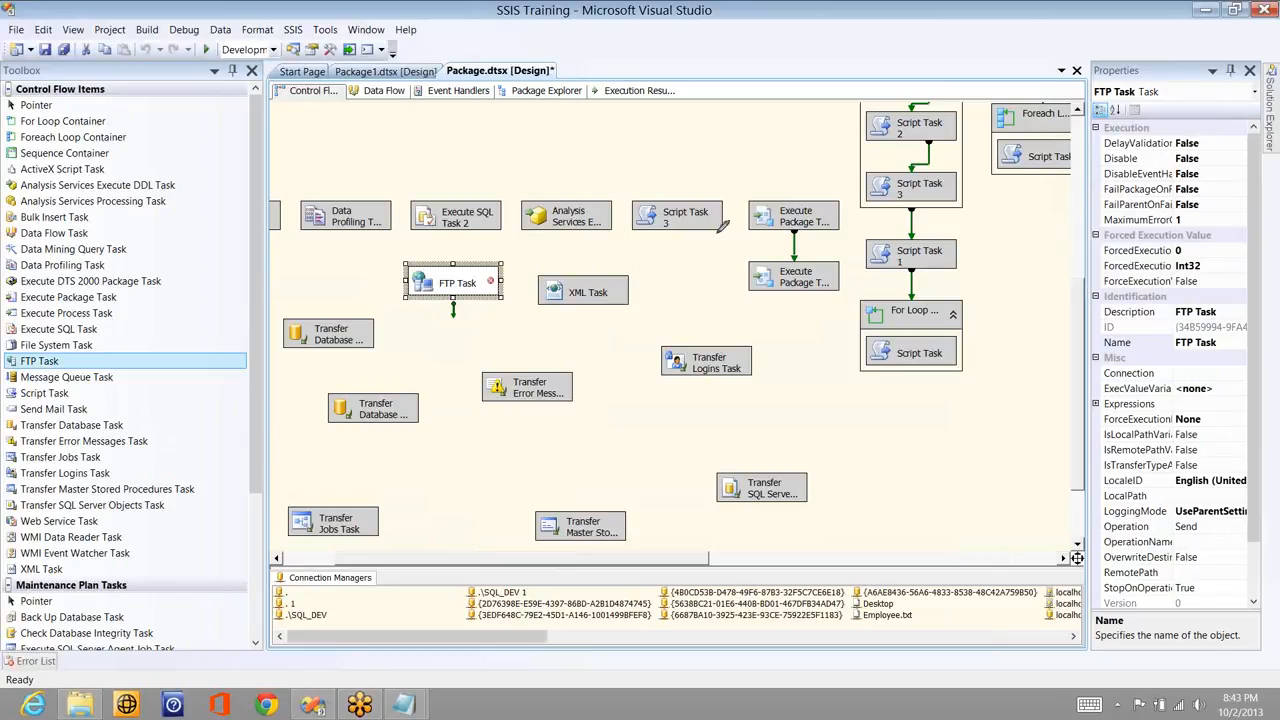
{"action": "left_click_drag", "start_coordinate": [716, 234], "coordinate": [316, 259]}
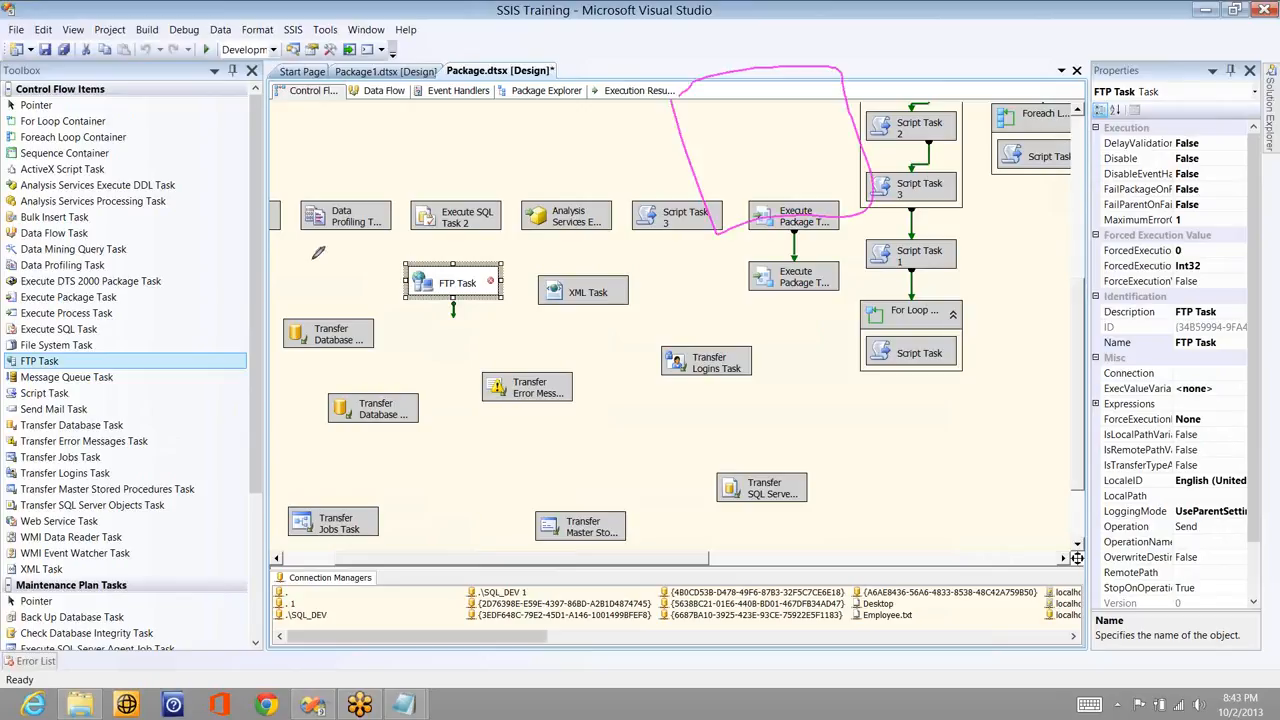
{"action": "left_click_drag", "start_coordinate": [318, 253], "coordinate": [313, 257]}
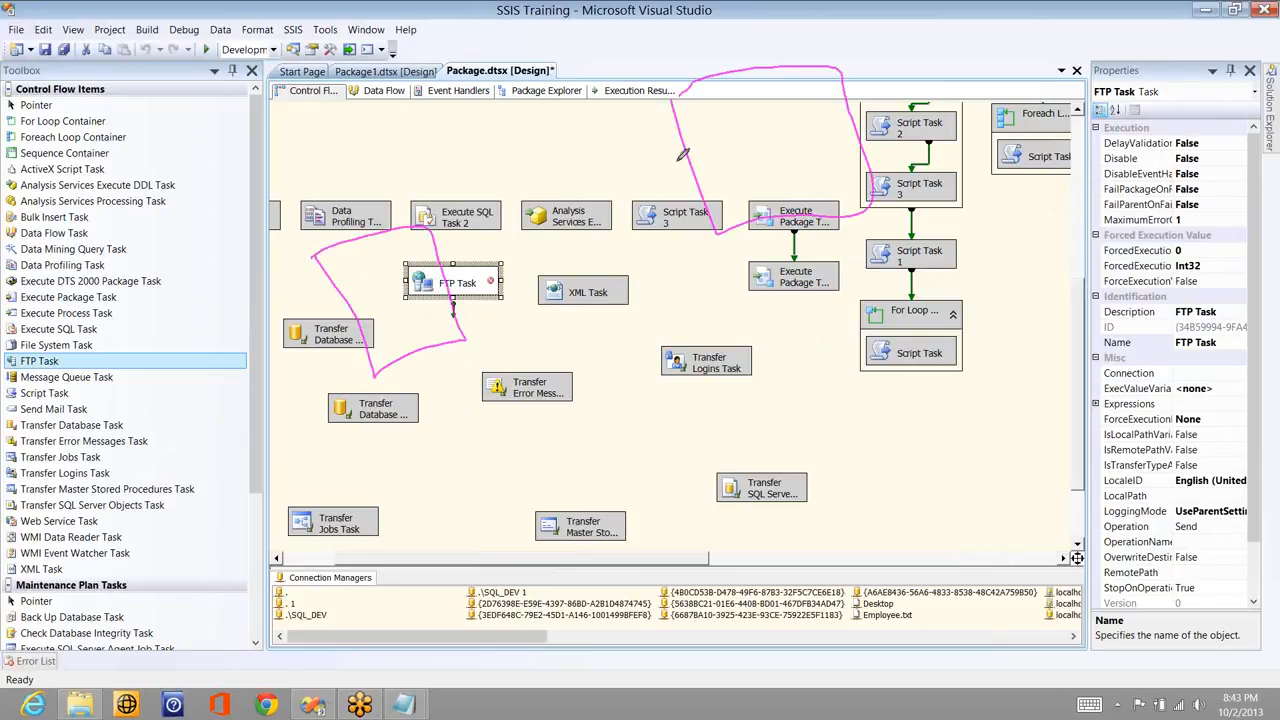
{"action": "mouse_move", "coordinate": [727, 118]}
{"action": "left_mouse_down"}
{"action": "mouse_move", "coordinate": [734, 151]}
{"action": "mouse_move", "coordinate": [762, 131]}
{"action": "mouse_move", "coordinate": [404, 235]}
{"action": "left_mouse_up"}
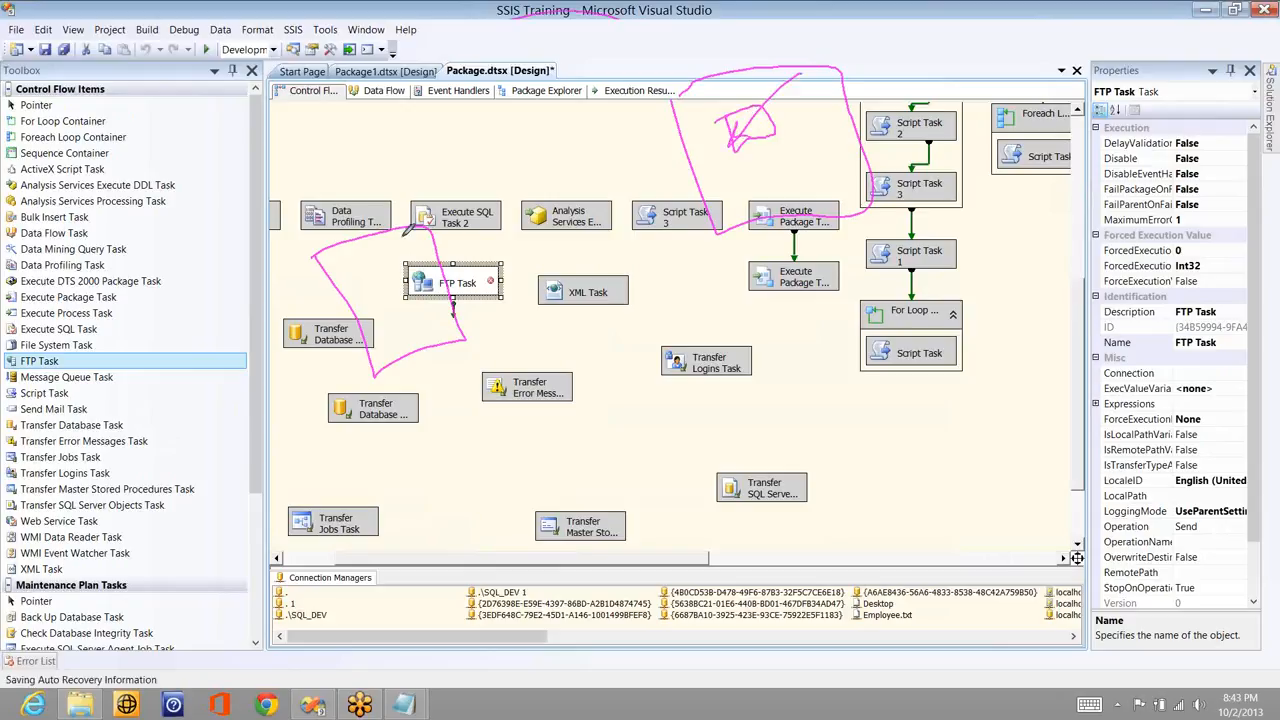
{"action": "left_click", "coordinate": [430, 308]}
{"action": "left_click_drag", "start_coordinate": [430, 308], "coordinate": [440, 301]}
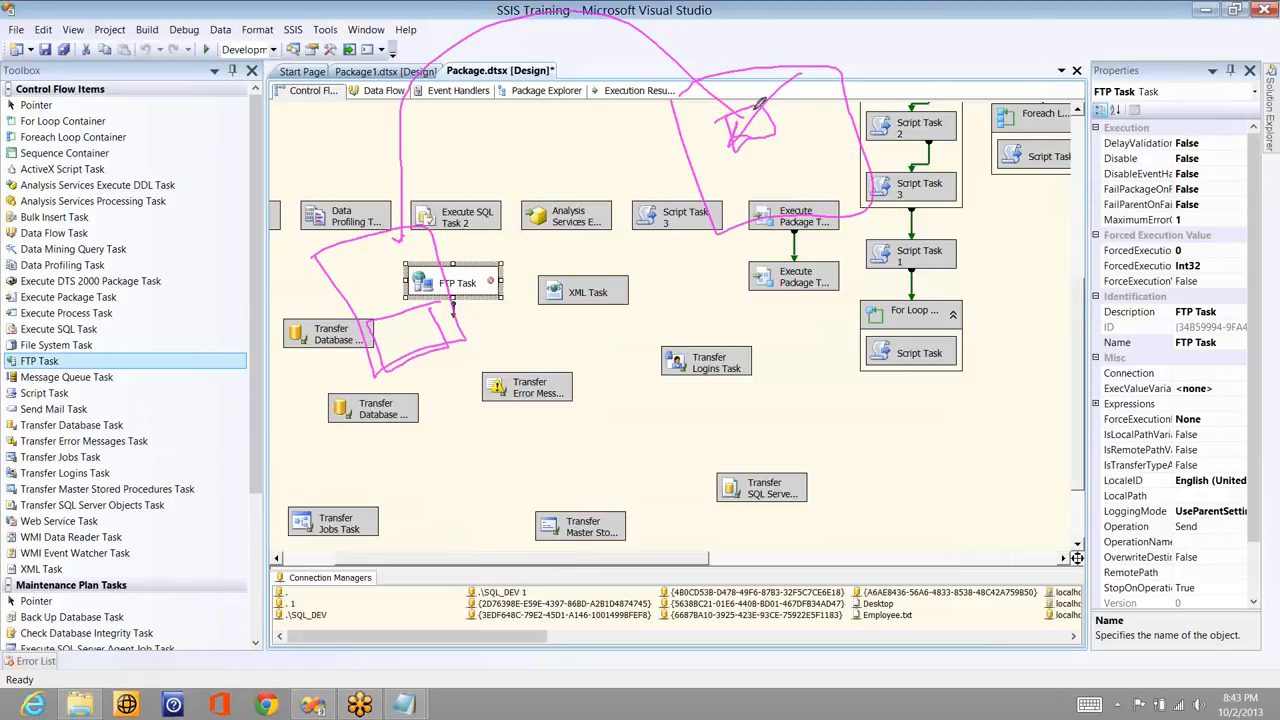
{"action": "left_click_drag", "start_coordinate": [741, 38], "coordinate": [747, 105]}
{"action": "left_click_drag", "start_coordinate": [537, 139], "coordinate": [640, 162]}
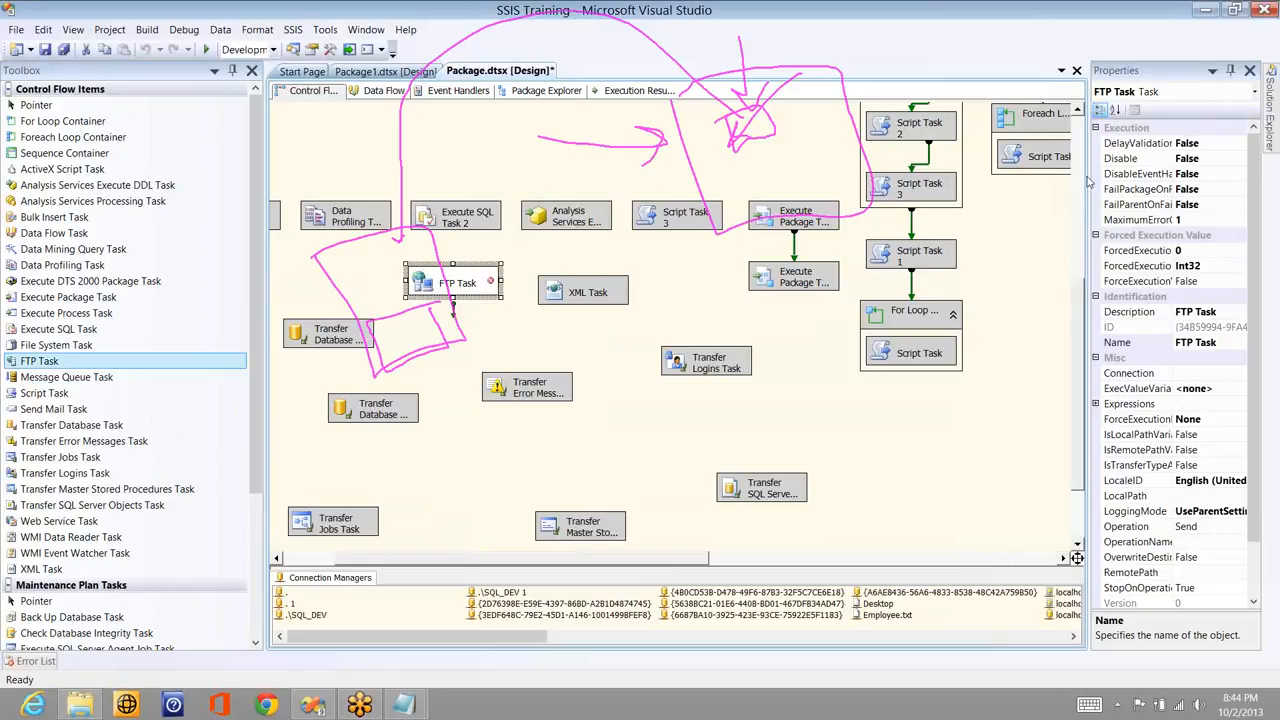
{"action": "key", "text": "Escape"}
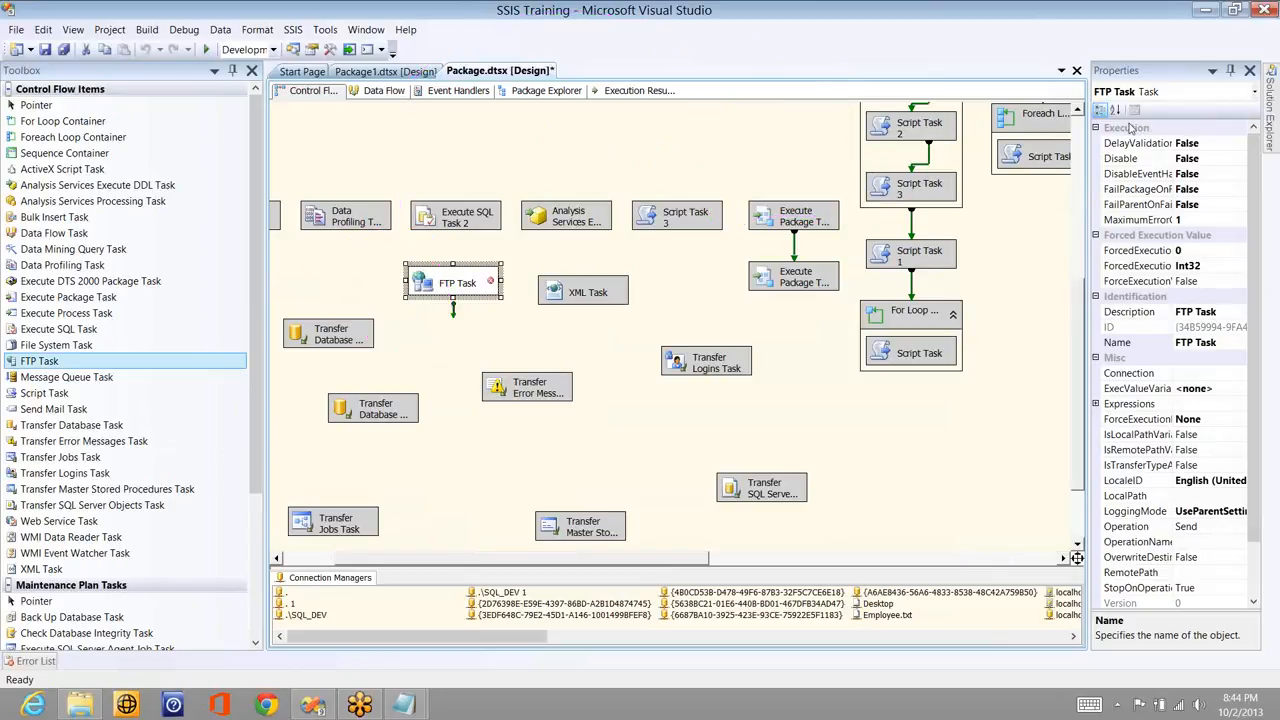
- Open the FTP Task Editor and choose <New Connection...> for FtpConnection on the General page
{"action": "left_click", "coordinate": [617, 291]}
{"action": "left_click", "coordinate": [482, 286]}
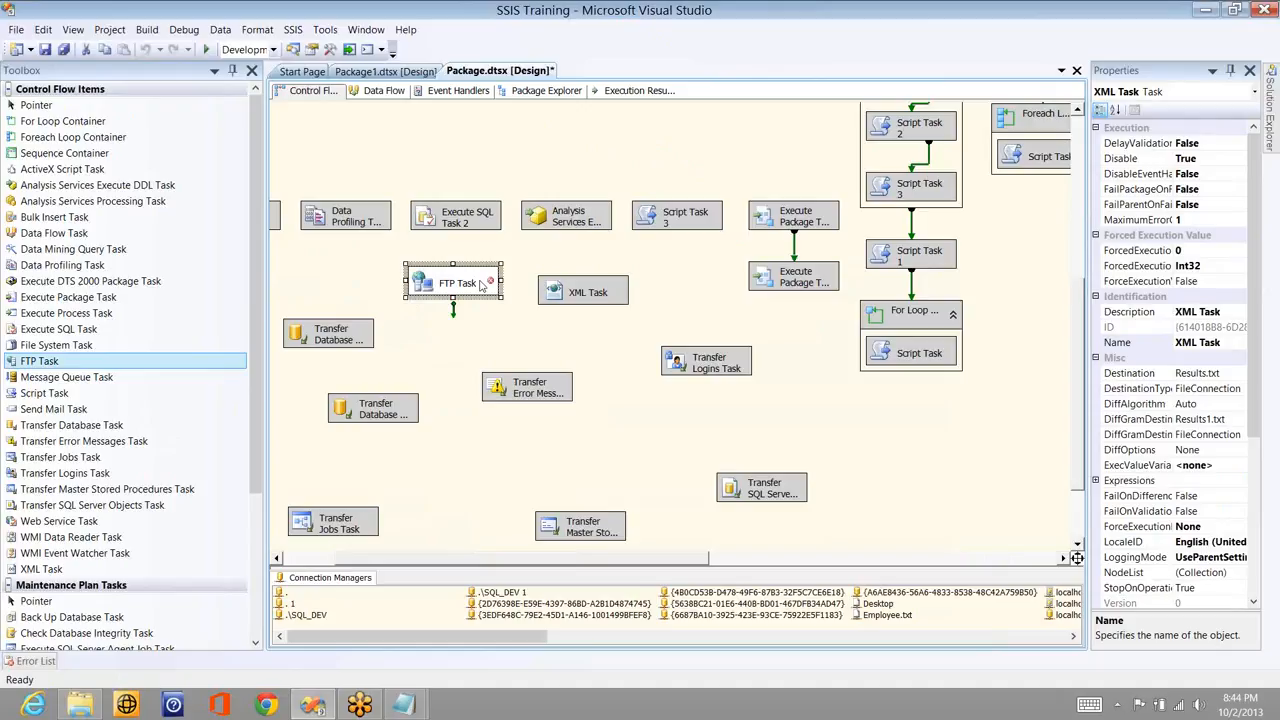
{"action": "double_click", "coordinate": [482, 286]}
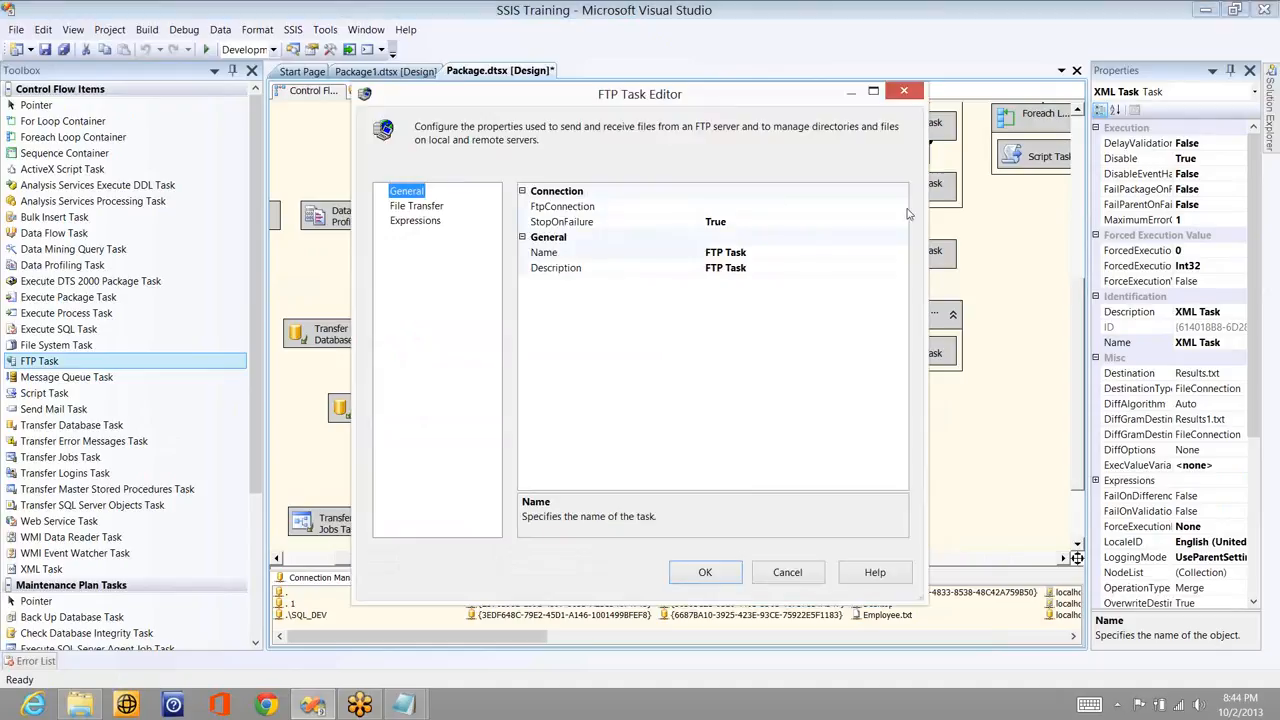
{"action": "left_click", "coordinate": [901, 209]}
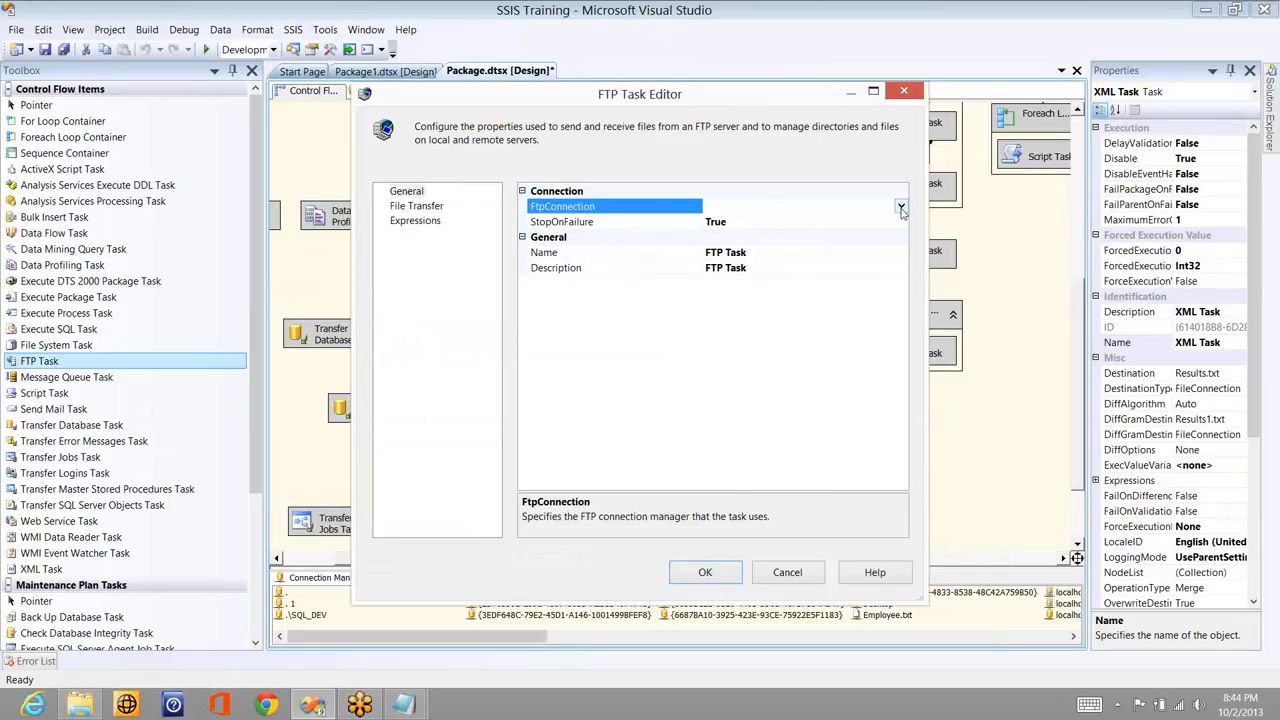
{"action": "left_click", "coordinate": [901, 208]}
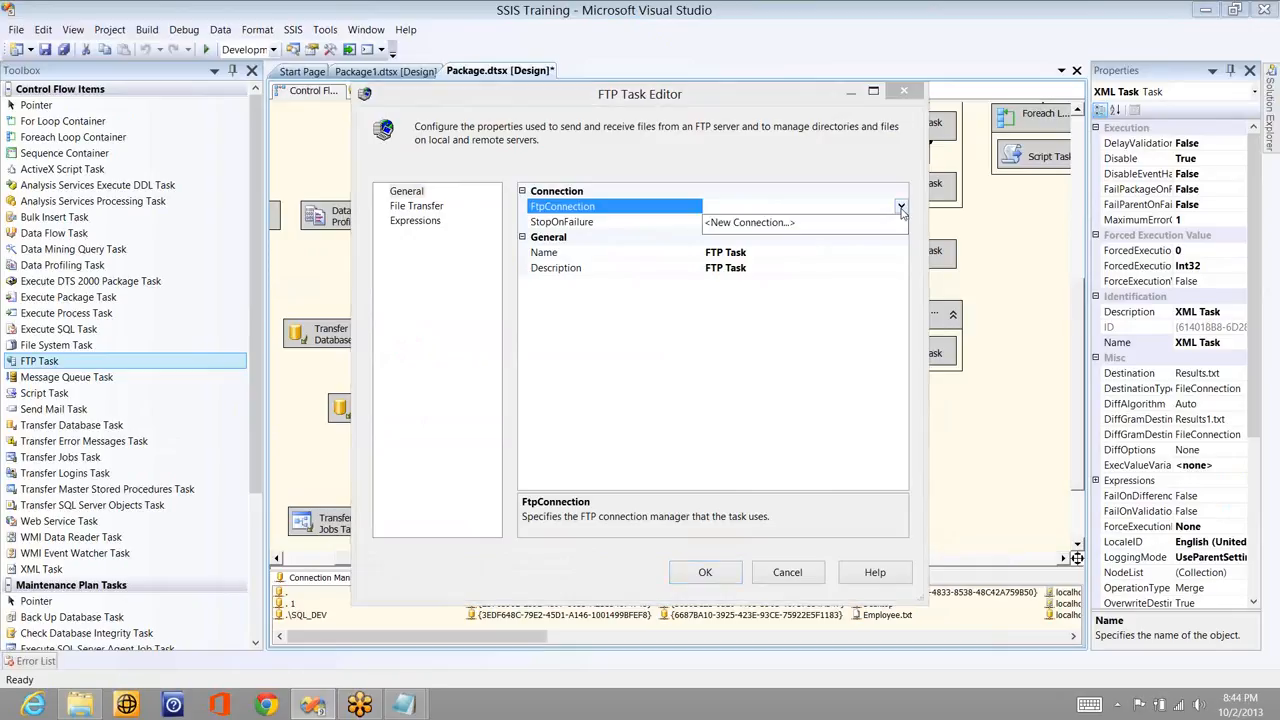
{"action": "left_click", "coordinate": [811, 223]}
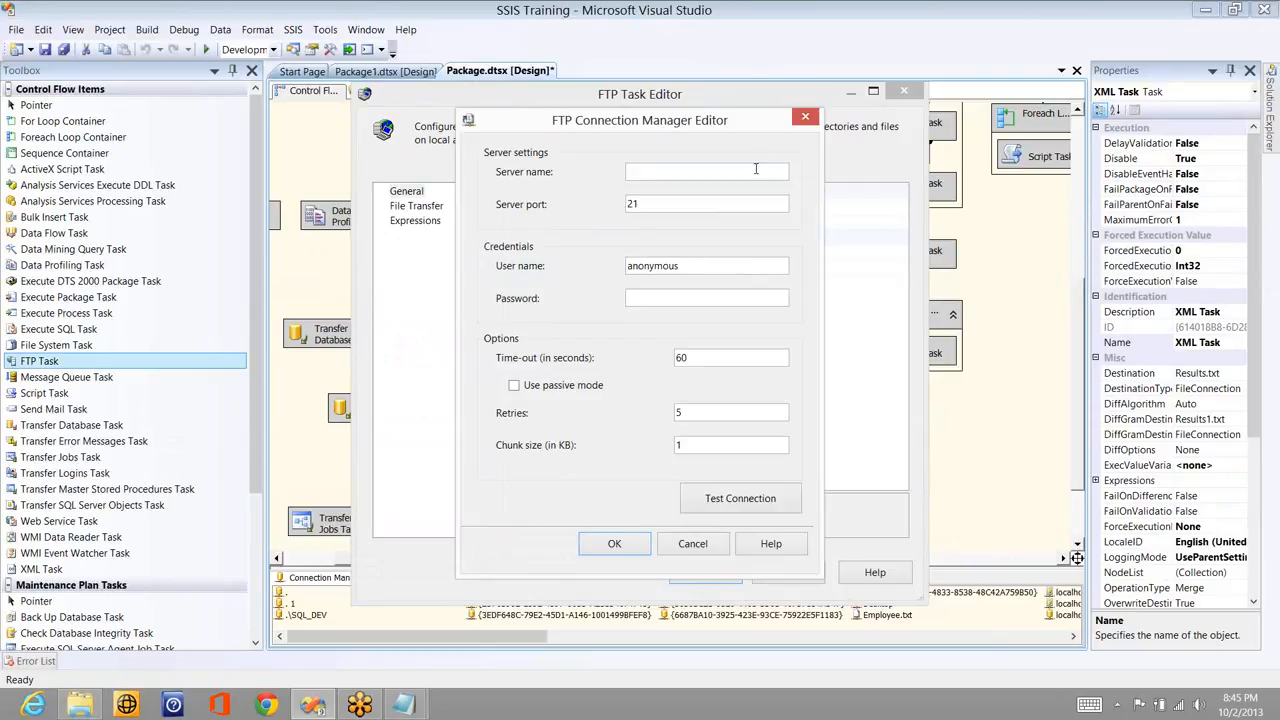
- Enter the FTP server name, user name and password, test the connection successfully, and save it
{"action": "left_click", "coordinate": [752, 172]}
{"action": "left_click", "coordinate": [705, 270]}
{"action": "left_click", "coordinate": [707, 298]}
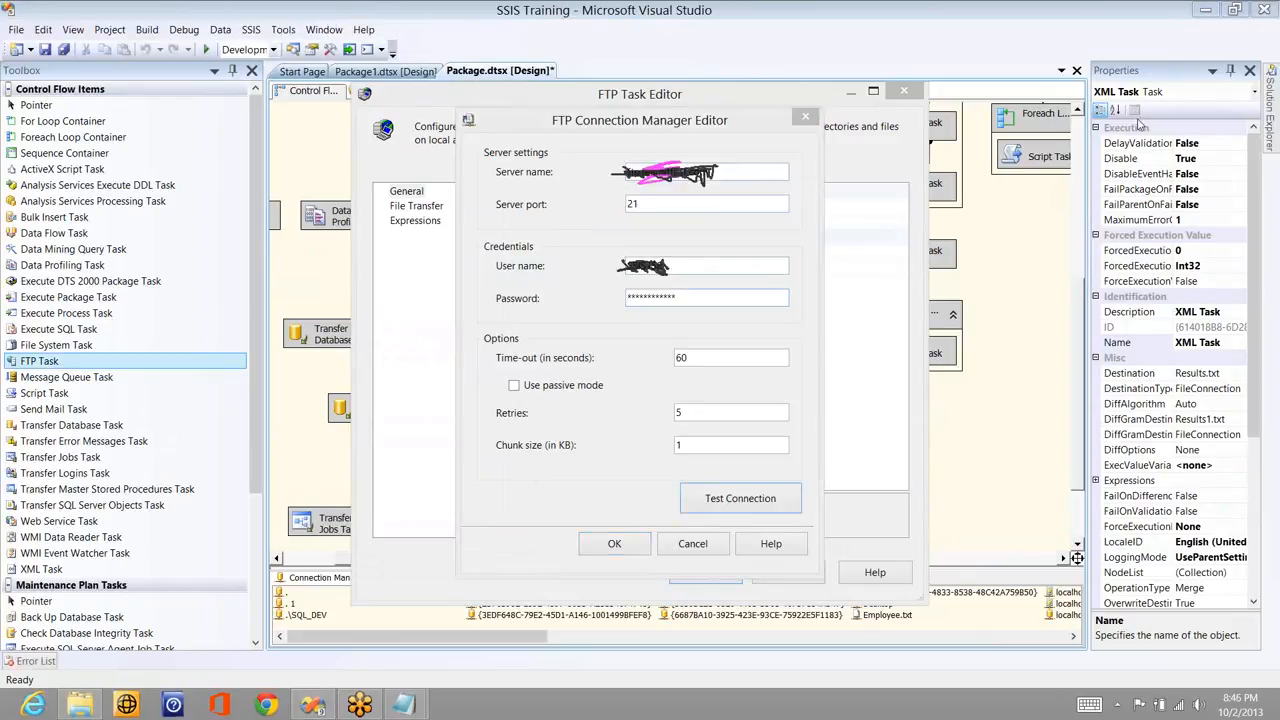
{"action": "left_click", "coordinate": [714, 505]}
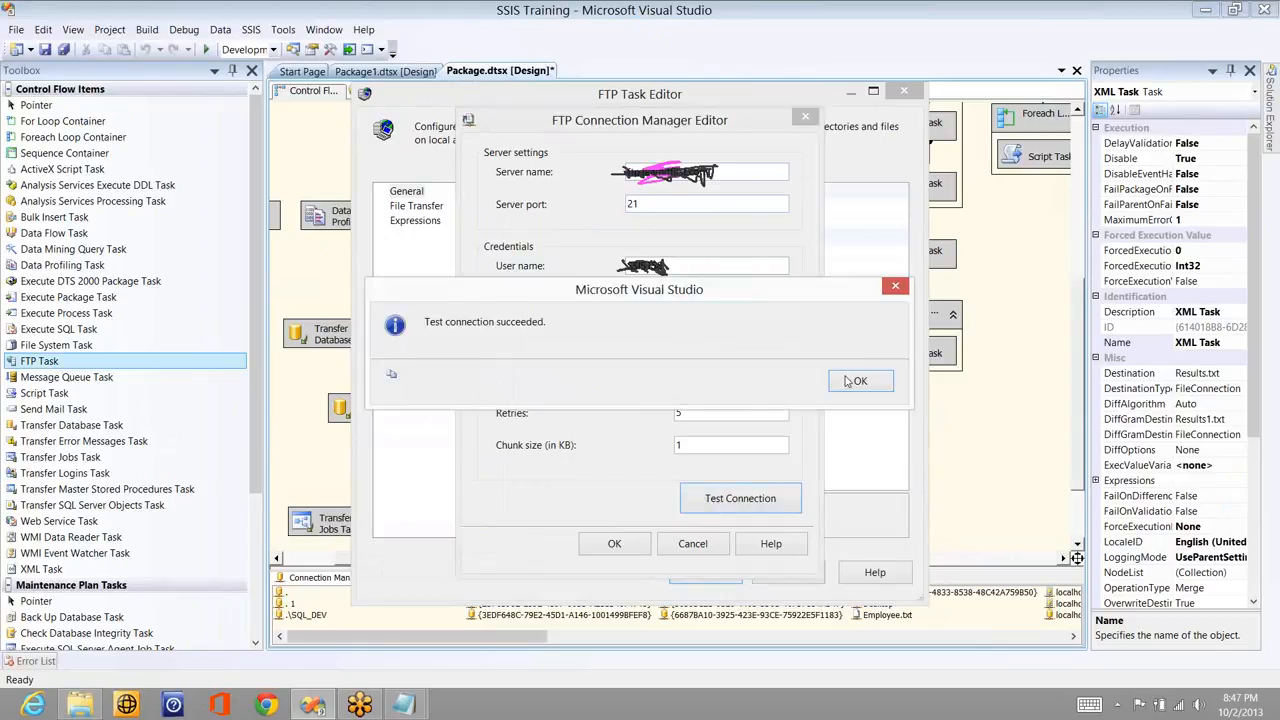
{"action": "left_click", "coordinate": [850, 381]}
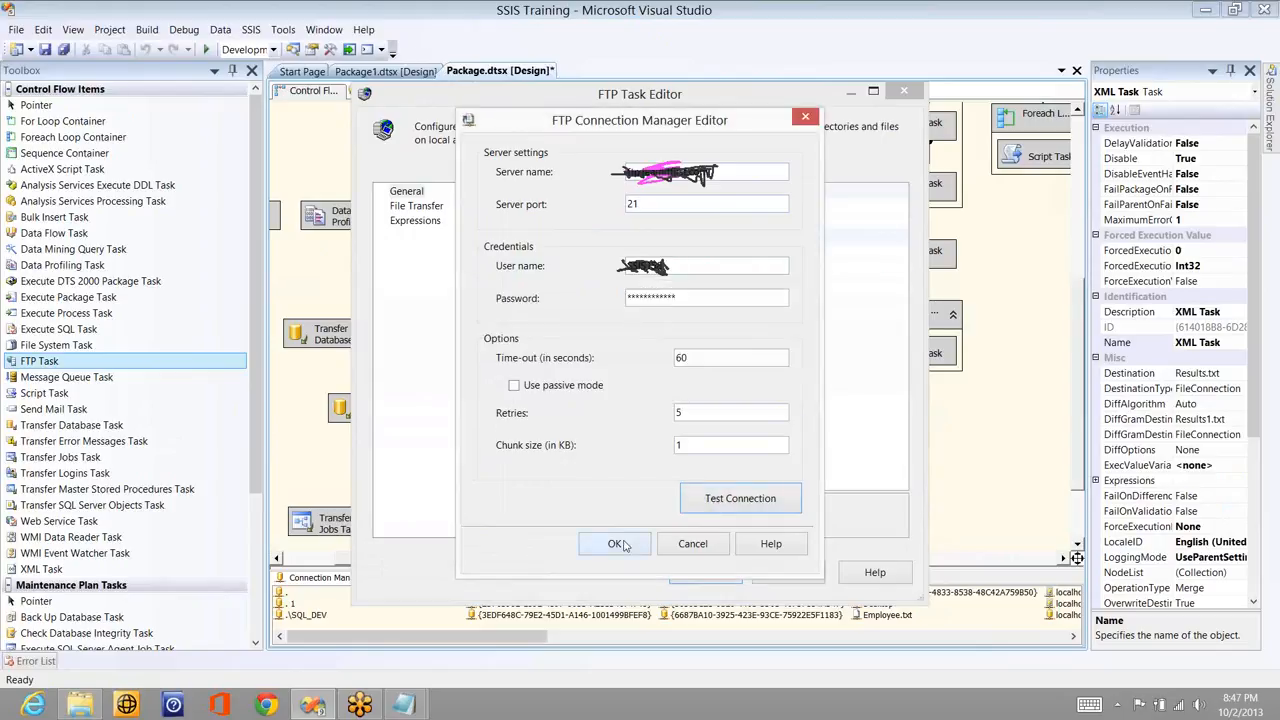
{"action": "left_click", "coordinate": [617, 544]}
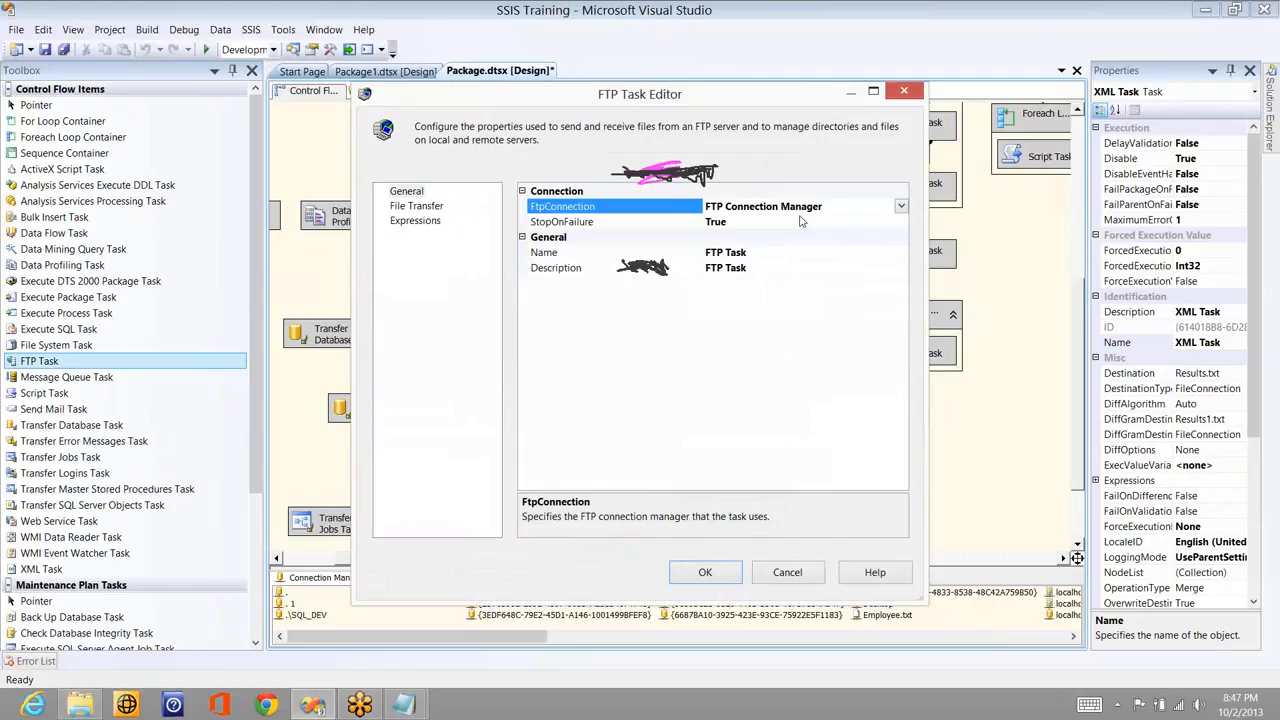
- Show the File Transfer page and list the Operation choices, currently Send files
{"action": "left_click", "coordinate": [400, 208]}
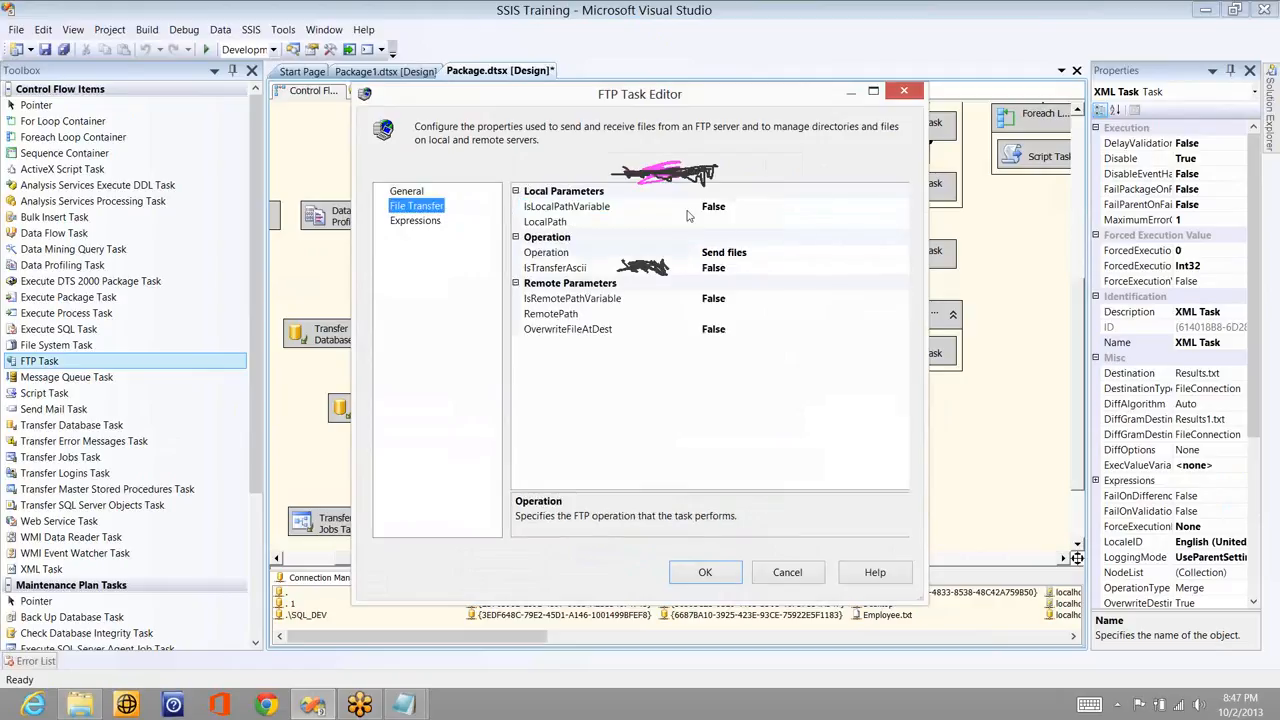
{"action": "left_click", "coordinate": [904, 254]}
{"action": "left_click", "coordinate": [902, 252]}
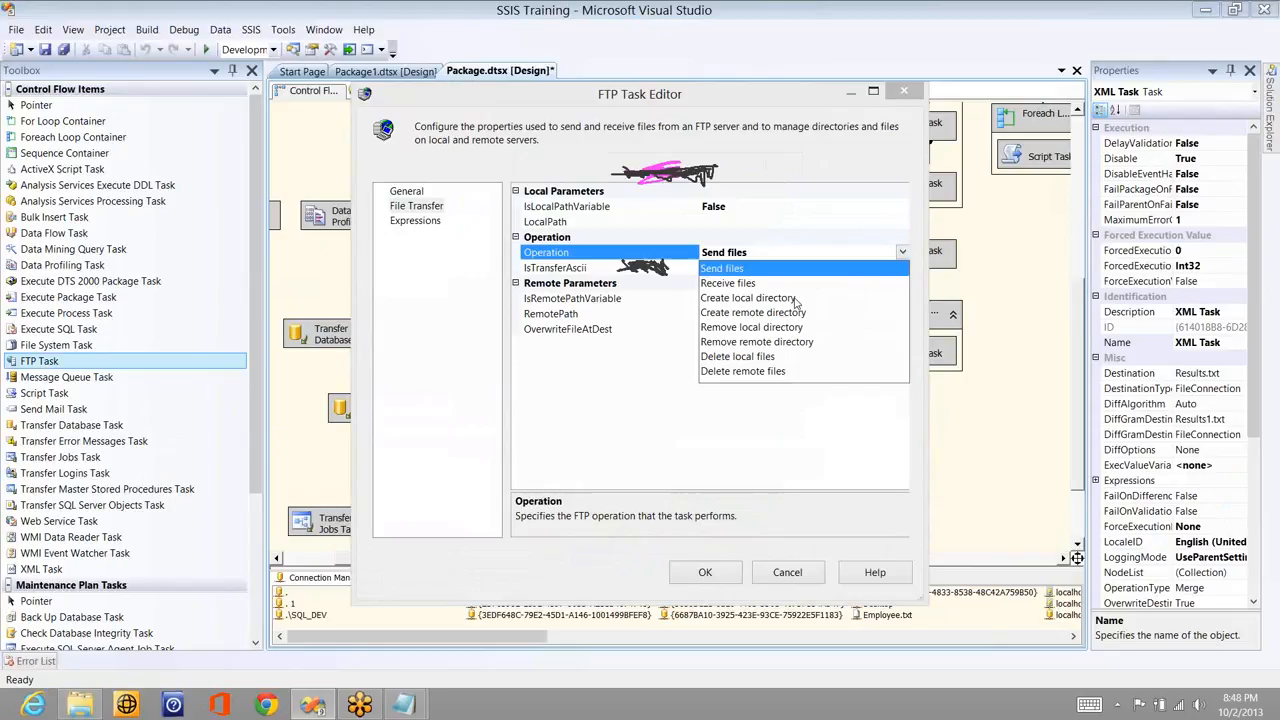
- Change Operation to Receive files, after briefly trying Create local directory
{"action": "left_click", "coordinate": [796, 299]}
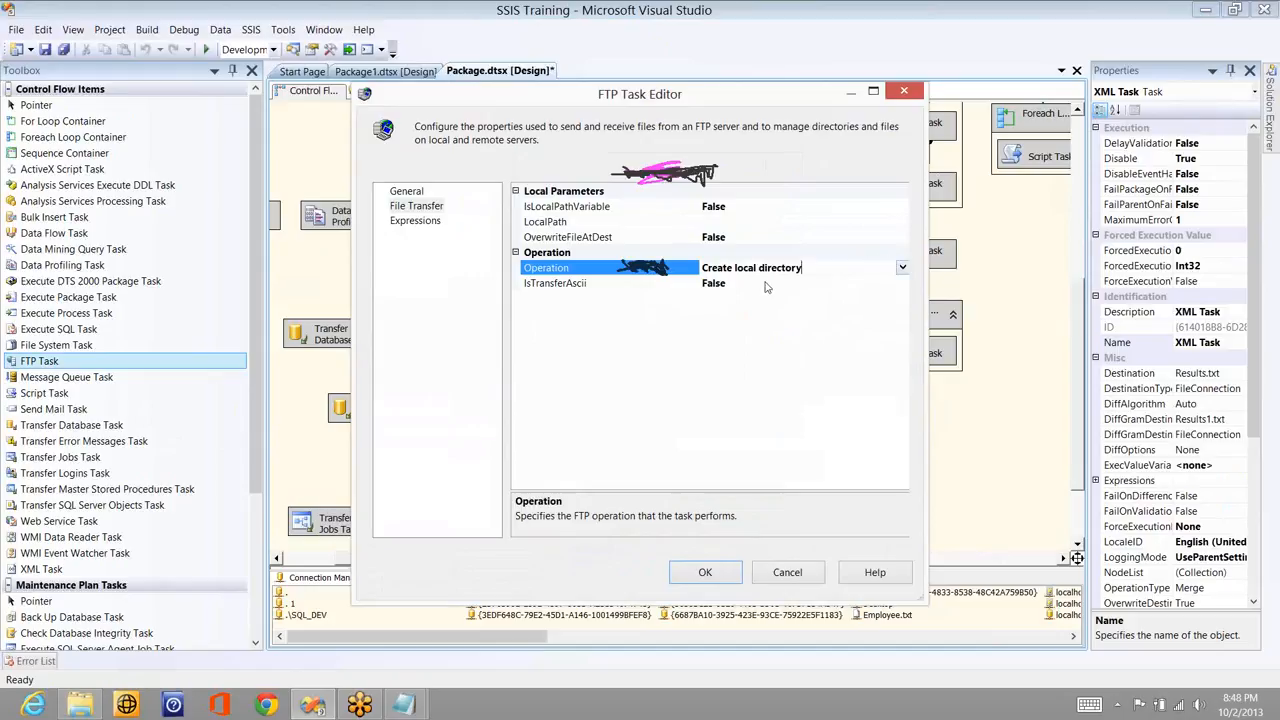
{"action": "left_click", "coordinate": [902, 267]}
{"action": "left_click", "coordinate": [728, 299]}
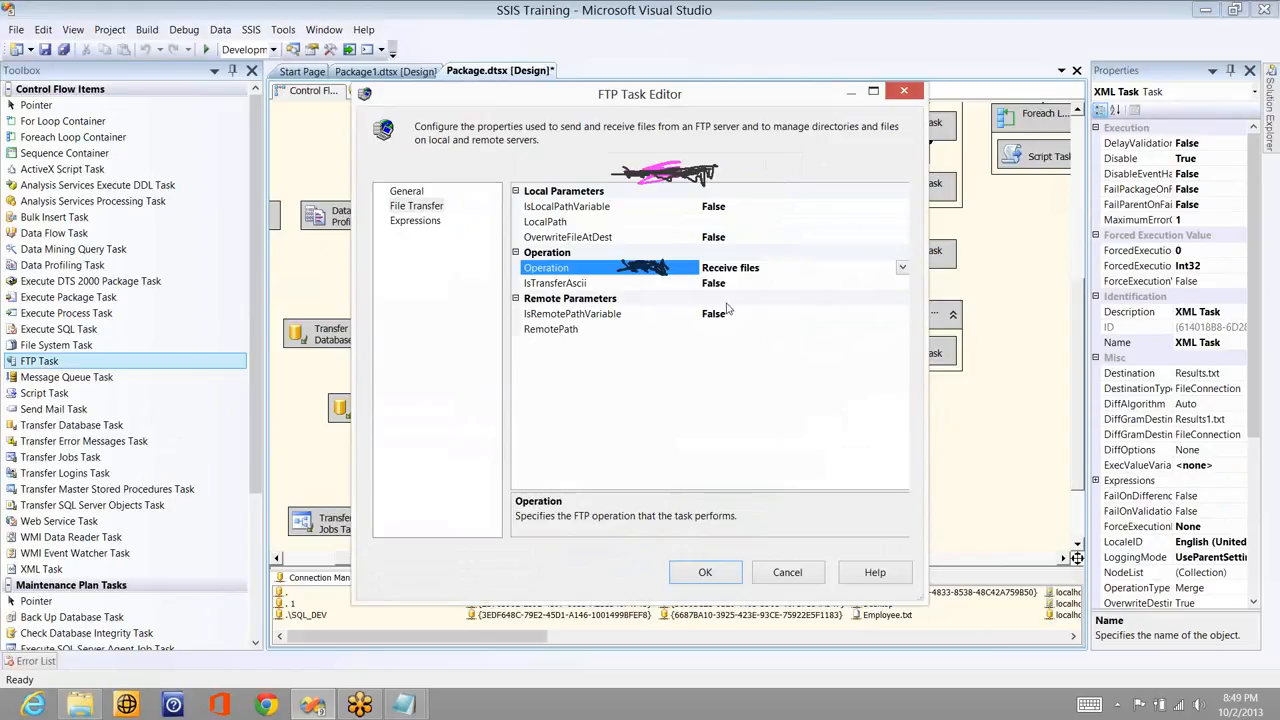
{"action": "left_click", "coordinate": [901, 268]}
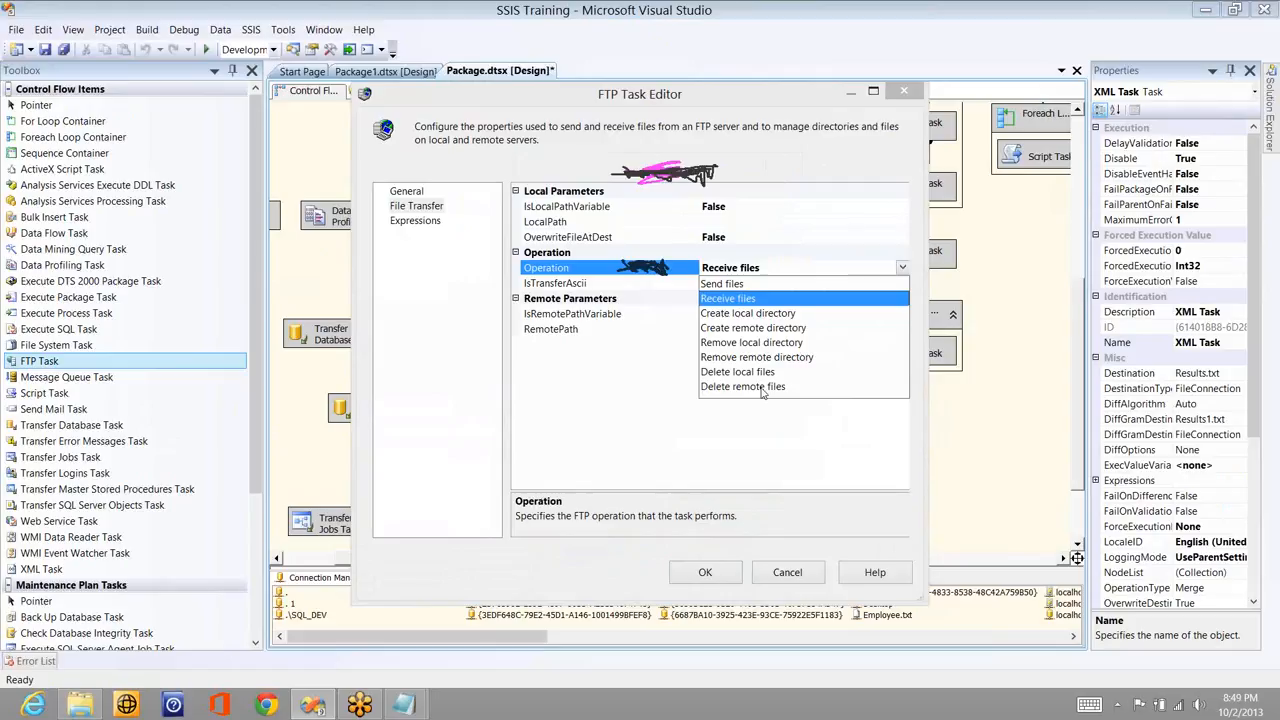
{"action": "left_click", "coordinate": [777, 298]}
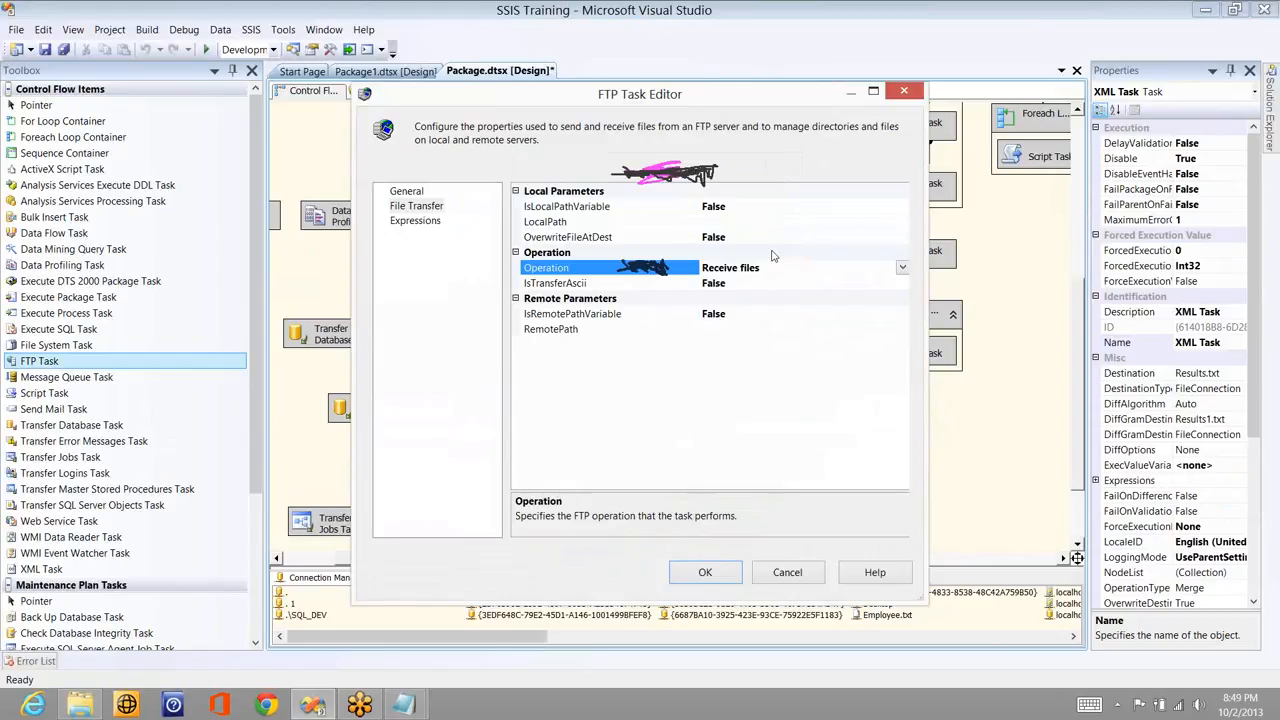
{"action": "left_click", "coordinate": [902, 207]}
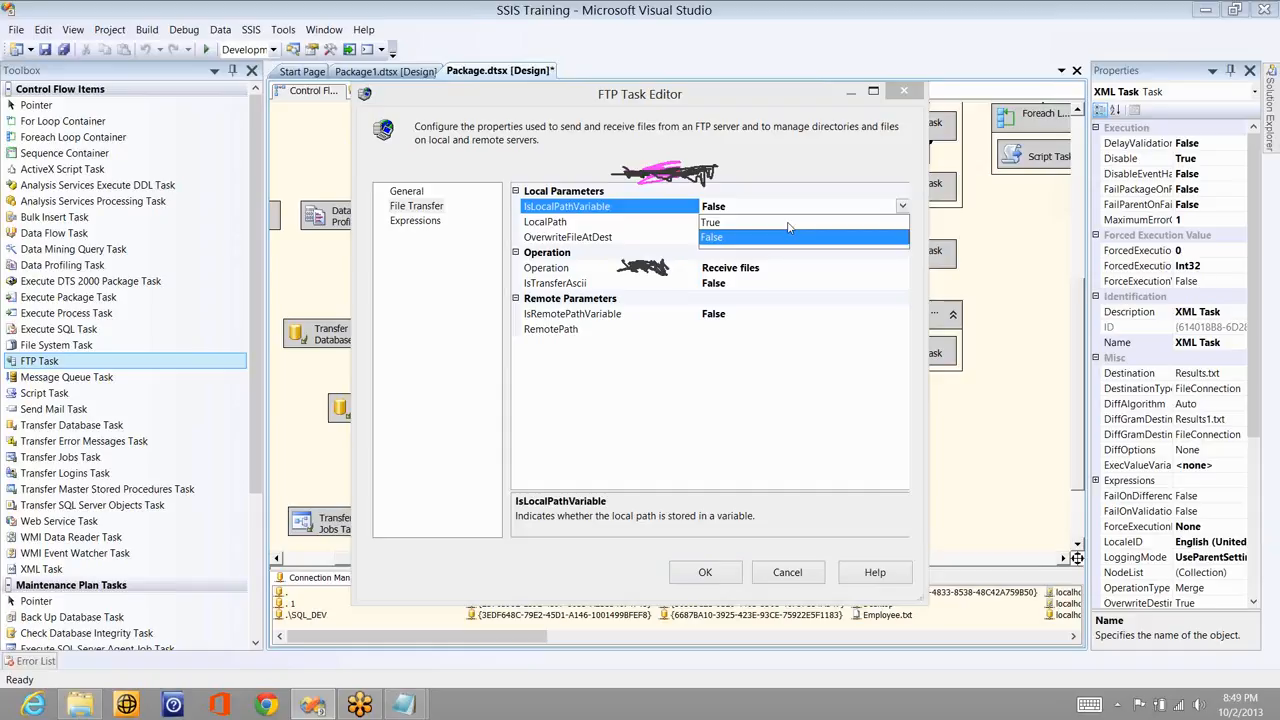
- Keep IsLocalPathVariable False and choose <New Connection...> for LocalPath
{"action": "left_click", "coordinate": [740, 241]}
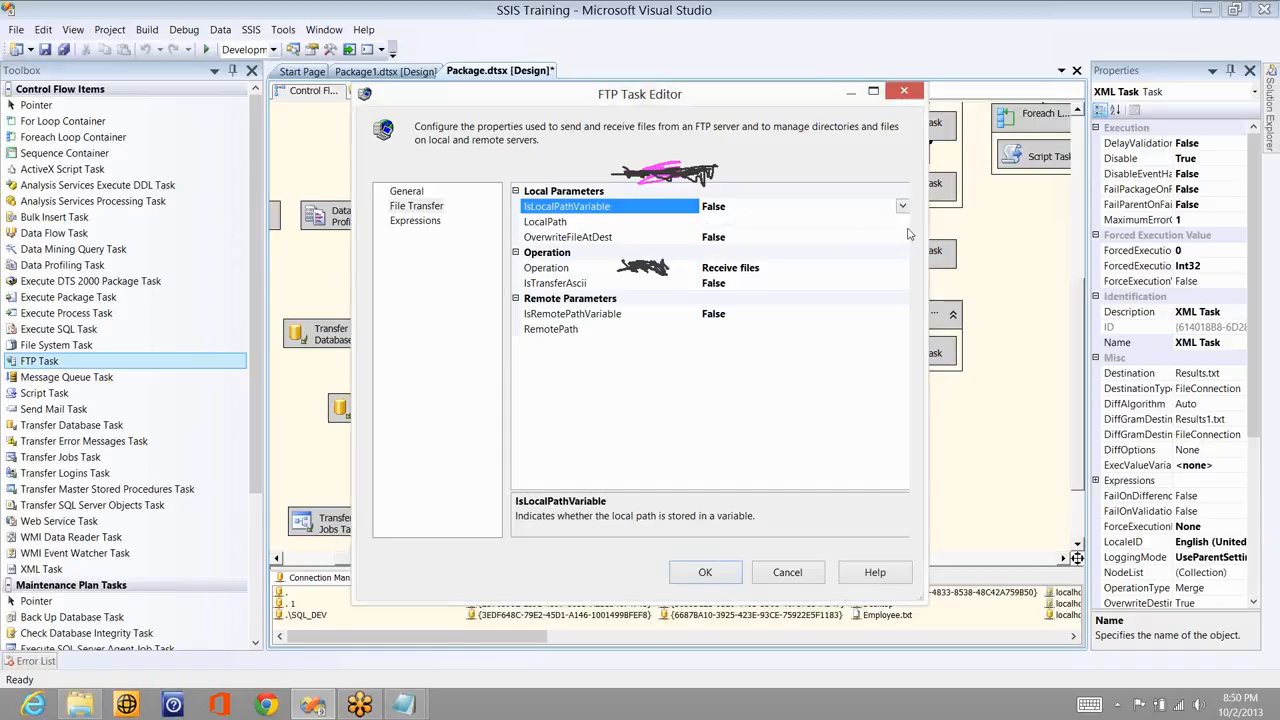
{"action": "left_click", "coordinate": [904, 221]}
{"action": "left_click", "coordinate": [902, 221]}
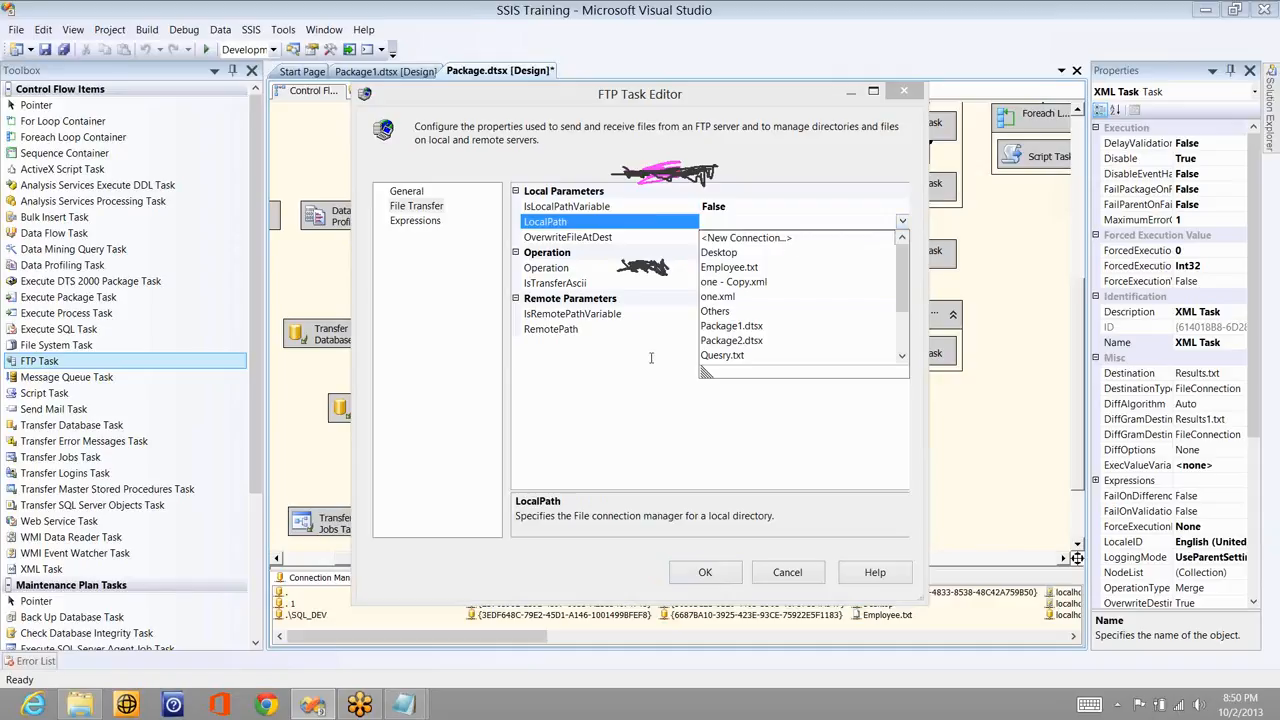
{"action": "left_click", "coordinate": [745, 237]}
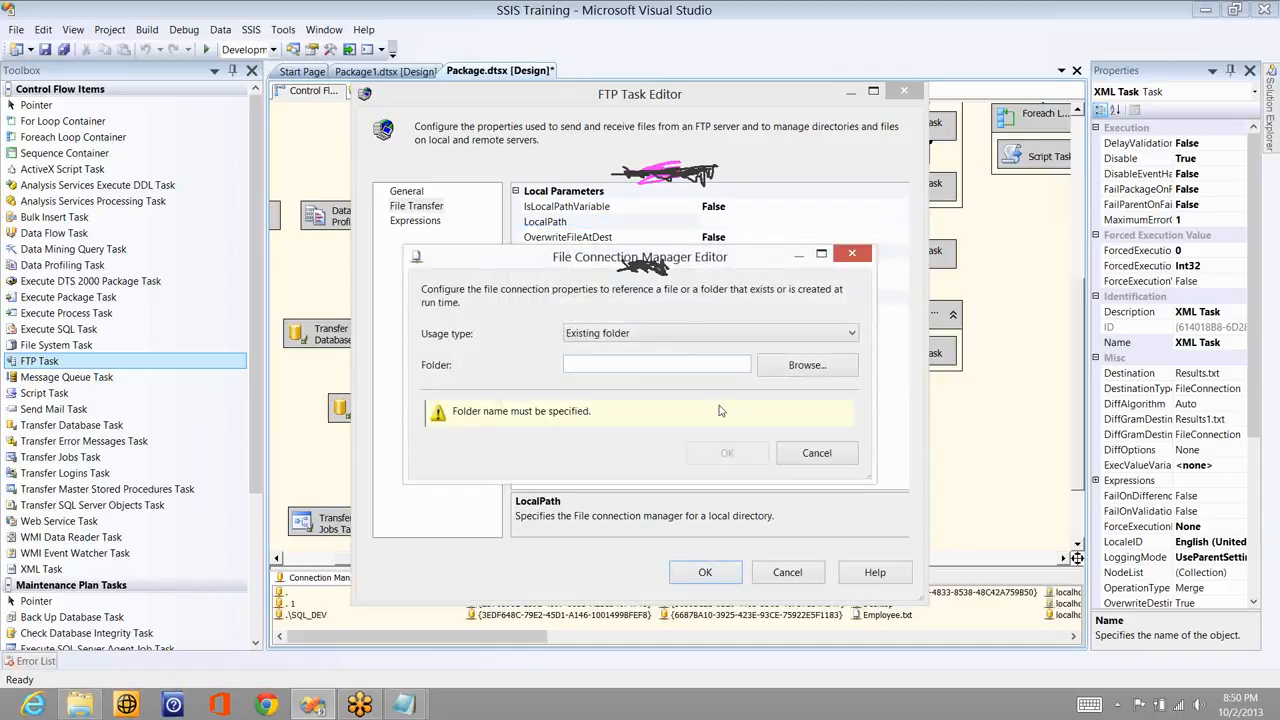
- Browse to the Desktop test folder and save it as the LocalPath connection 'test 1'
{"action": "left_click", "coordinate": [808, 366]}
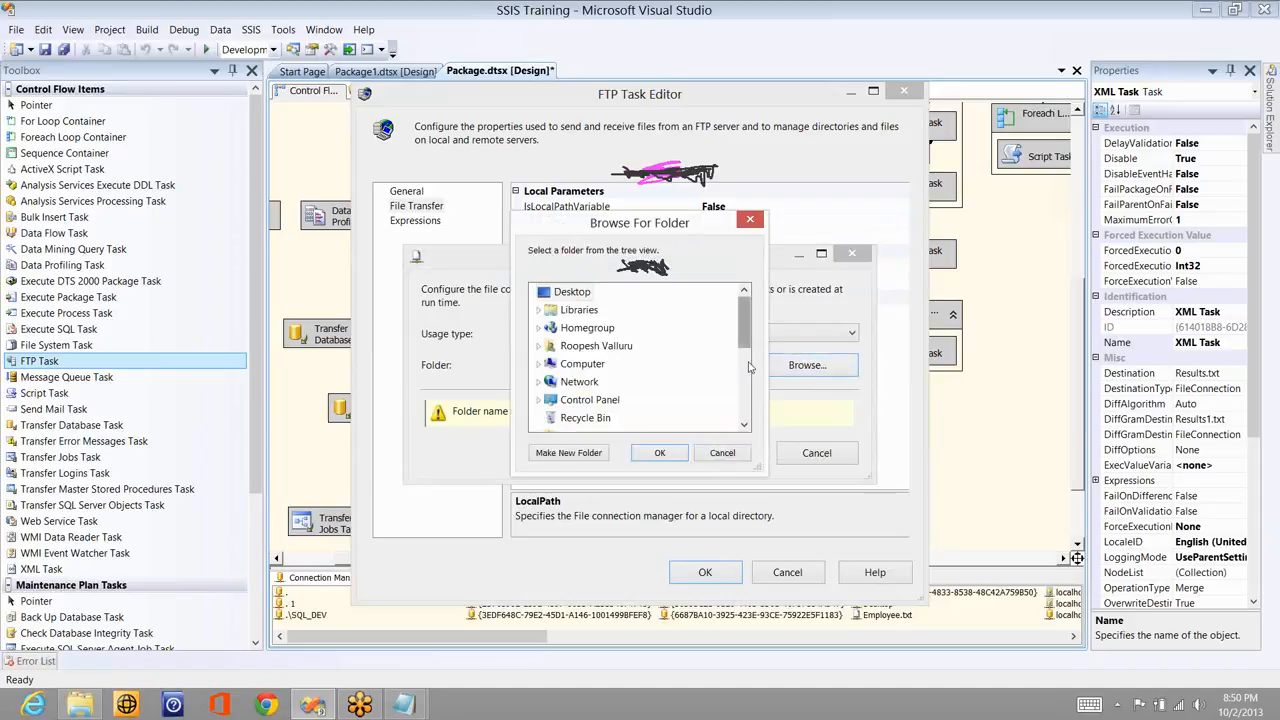
{"action": "left_click", "coordinate": [749, 368]}
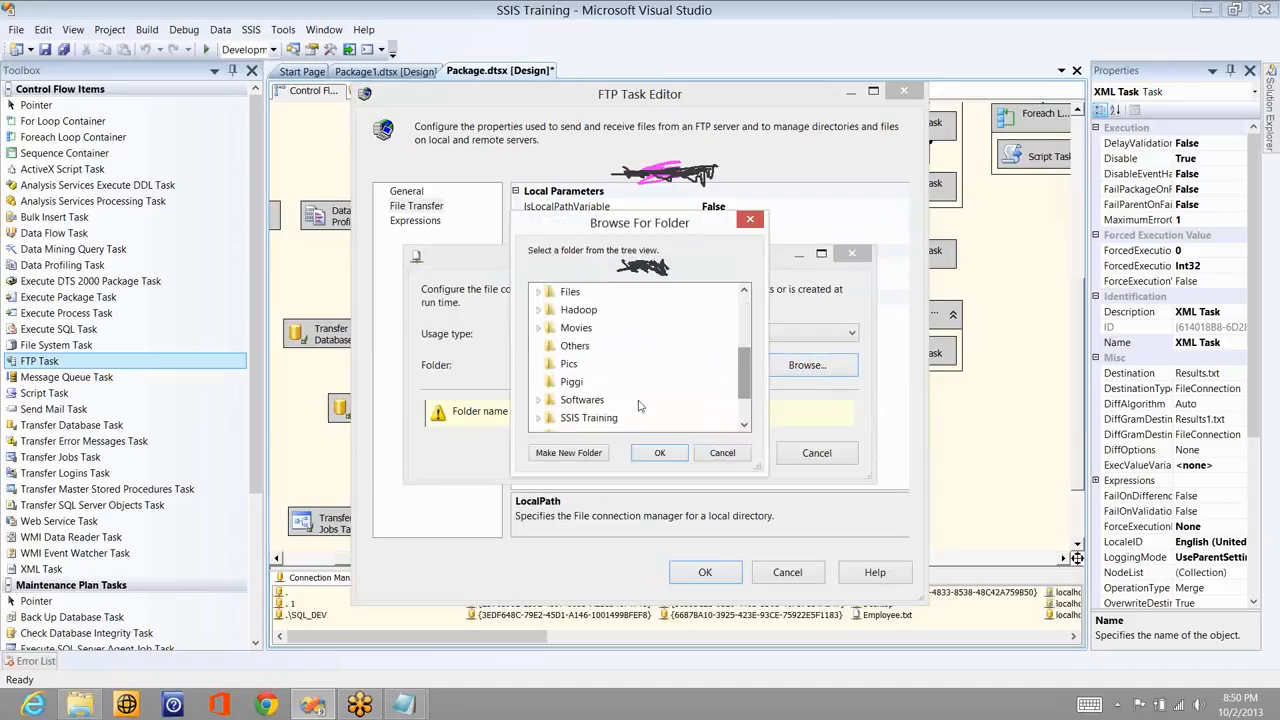
{"action": "left_click", "coordinate": [570, 366]}
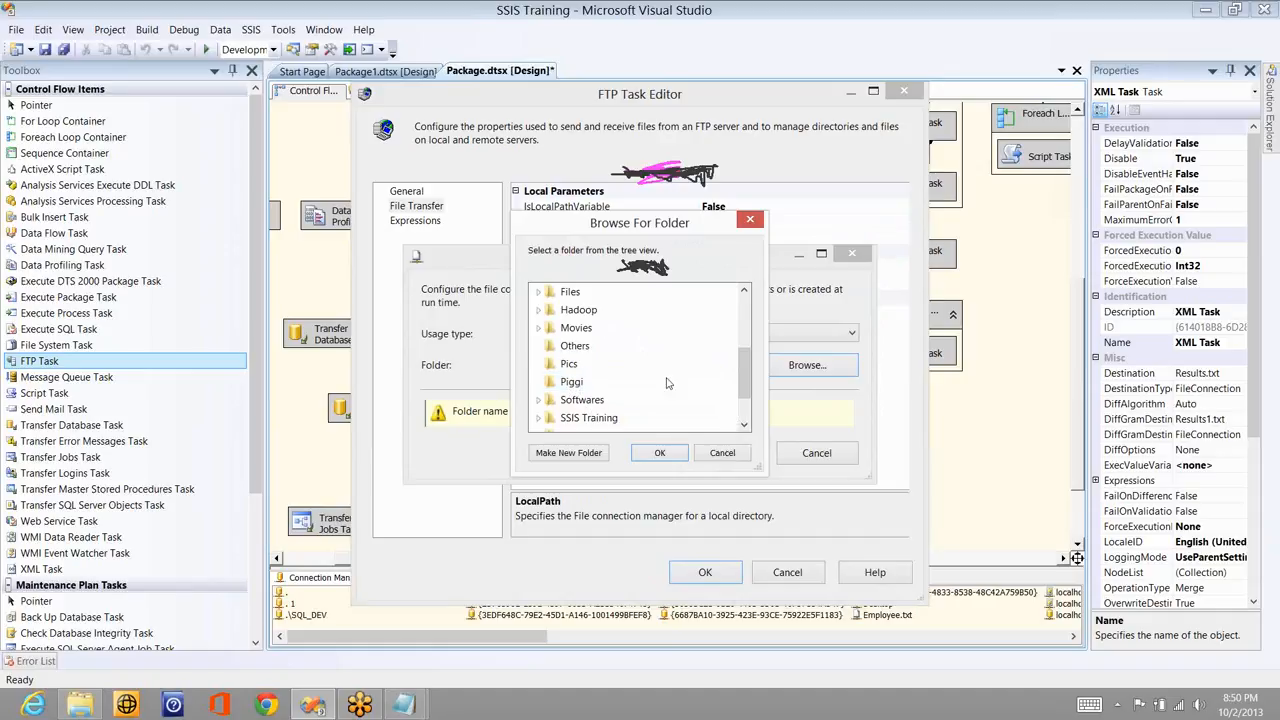
{"action": "left_click_drag", "start_coordinate": [743, 381], "coordinate": [745, 398]}
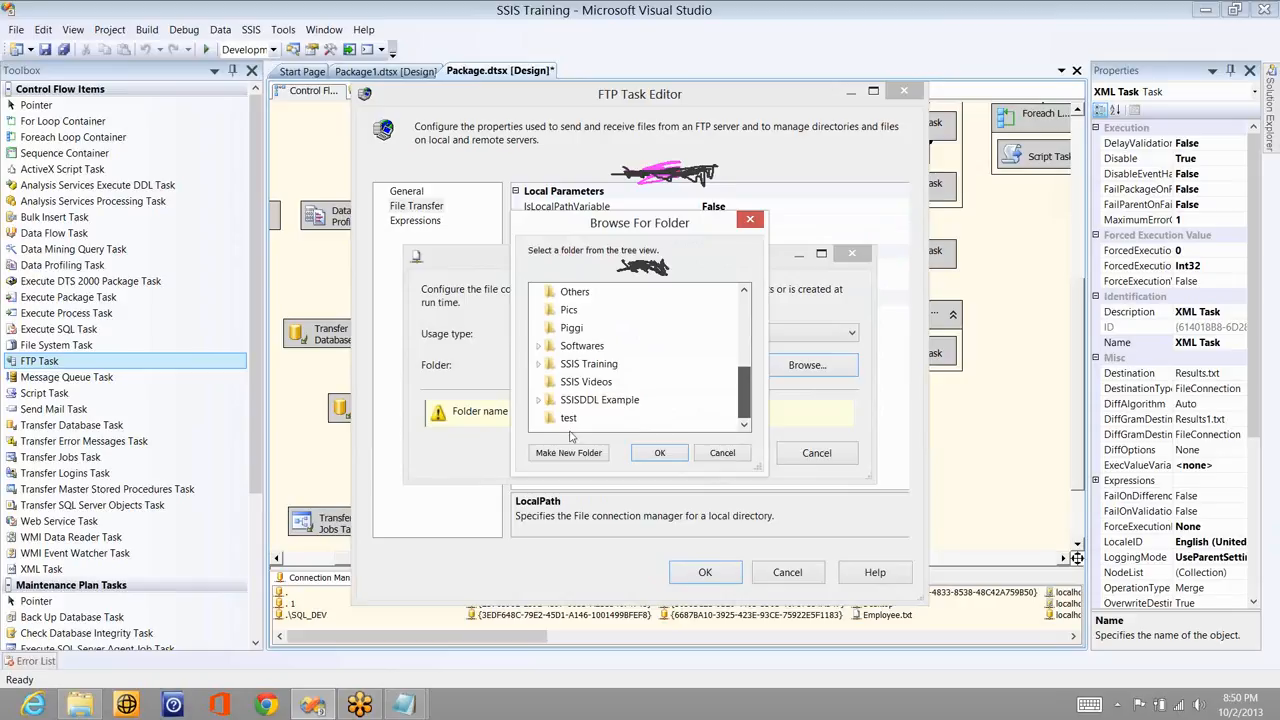
{"action": "left_click", "coordinate": [673, 454]}
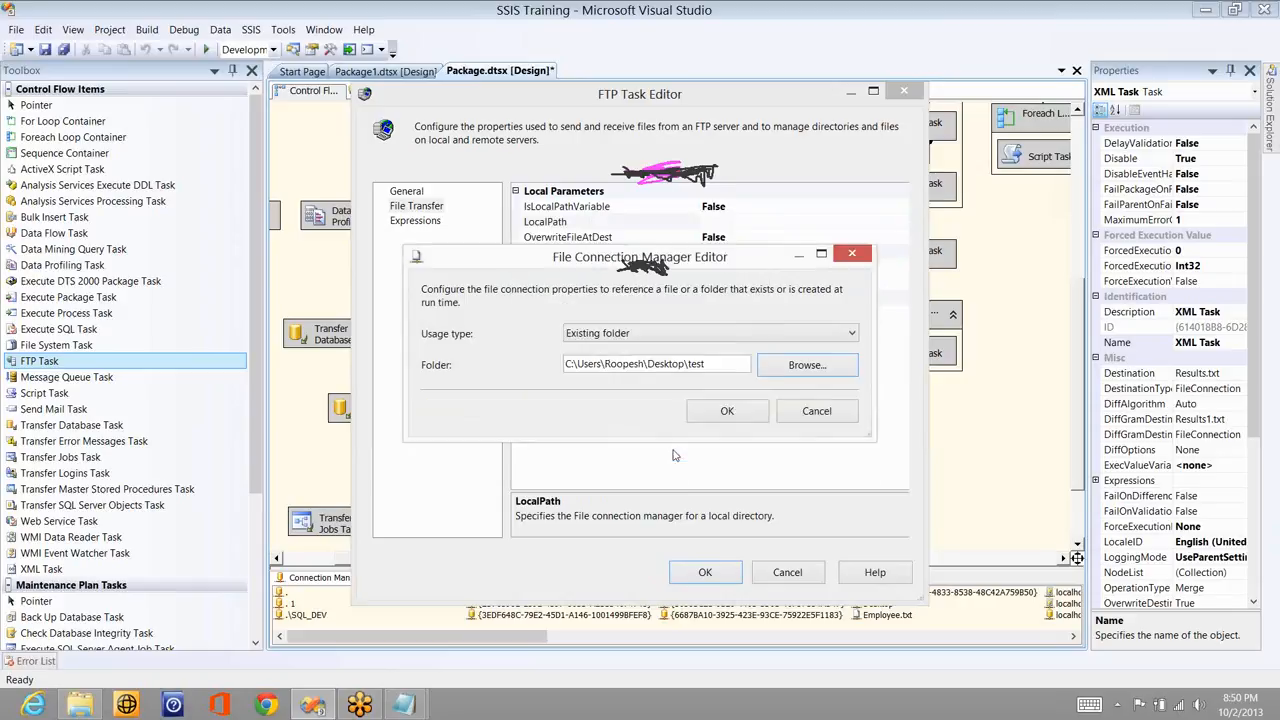
{"action": "left_click", "coordinate": [727, 414]}
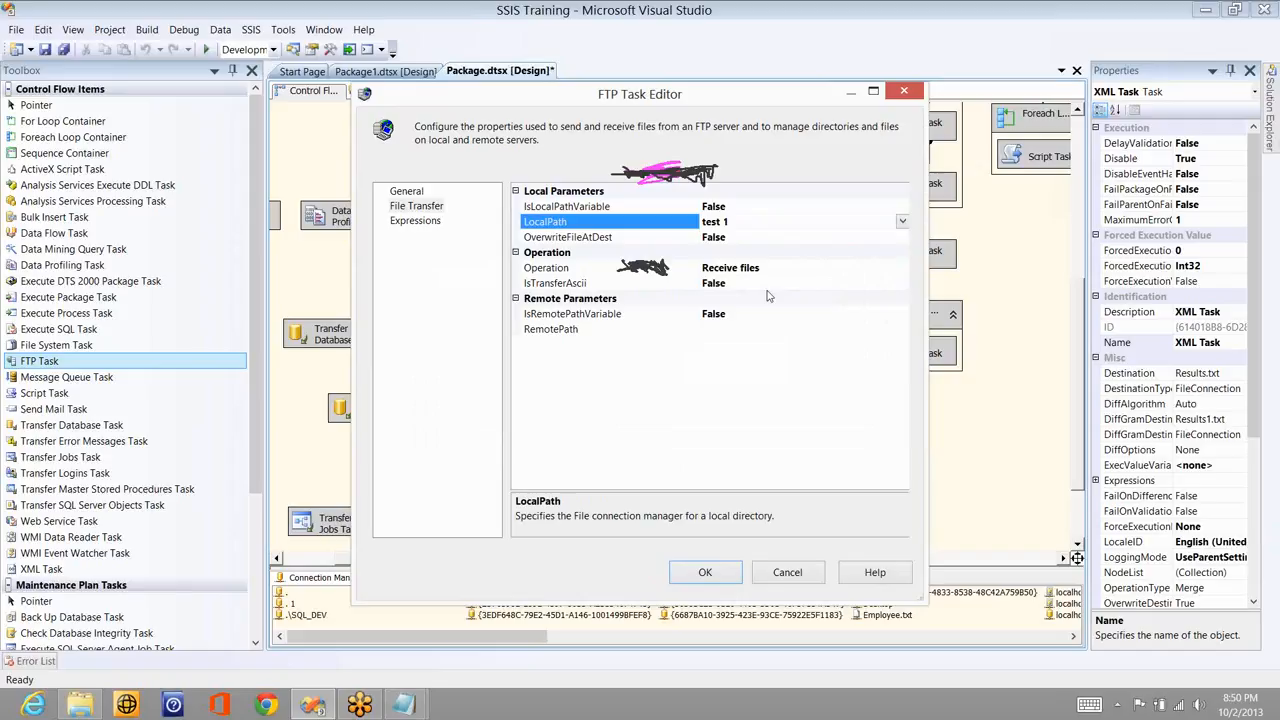
- Allow overwriting files at the destination and bring up the RemotePath file browser
{"action": "double_click", "coordinate": [747, 238]}
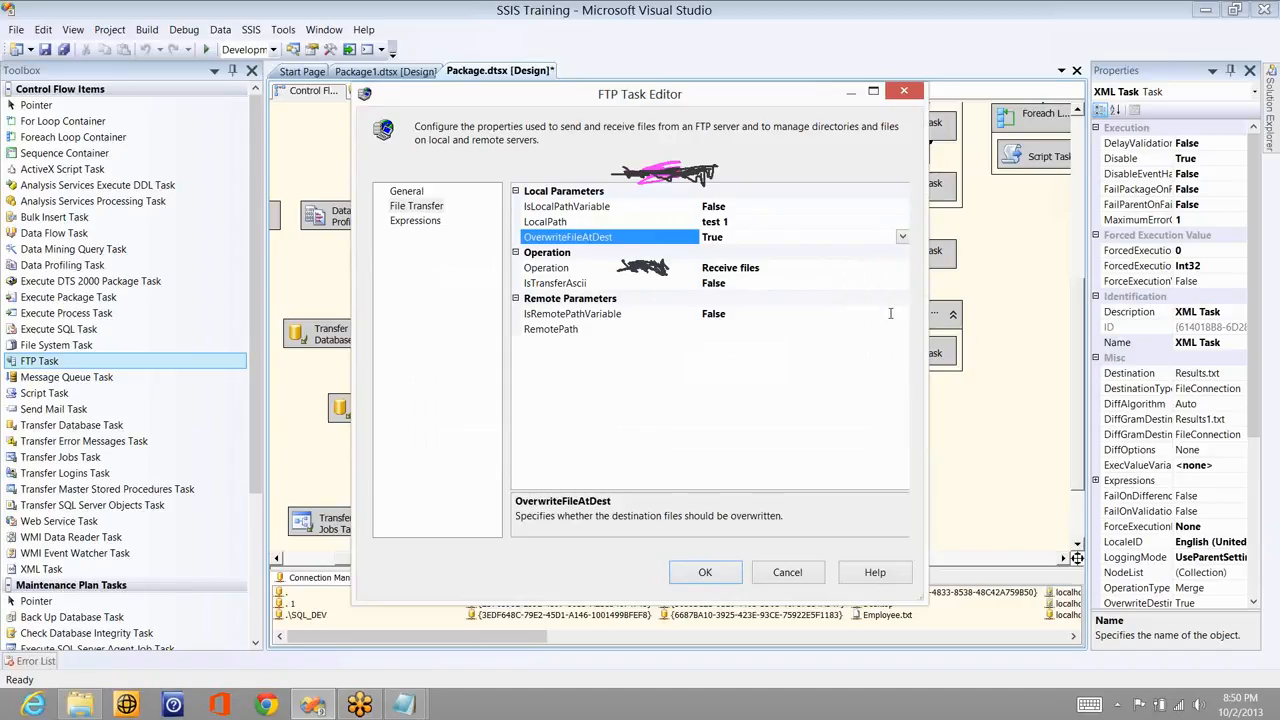
{"action": "left_click", "coordinate": [901, 316]}
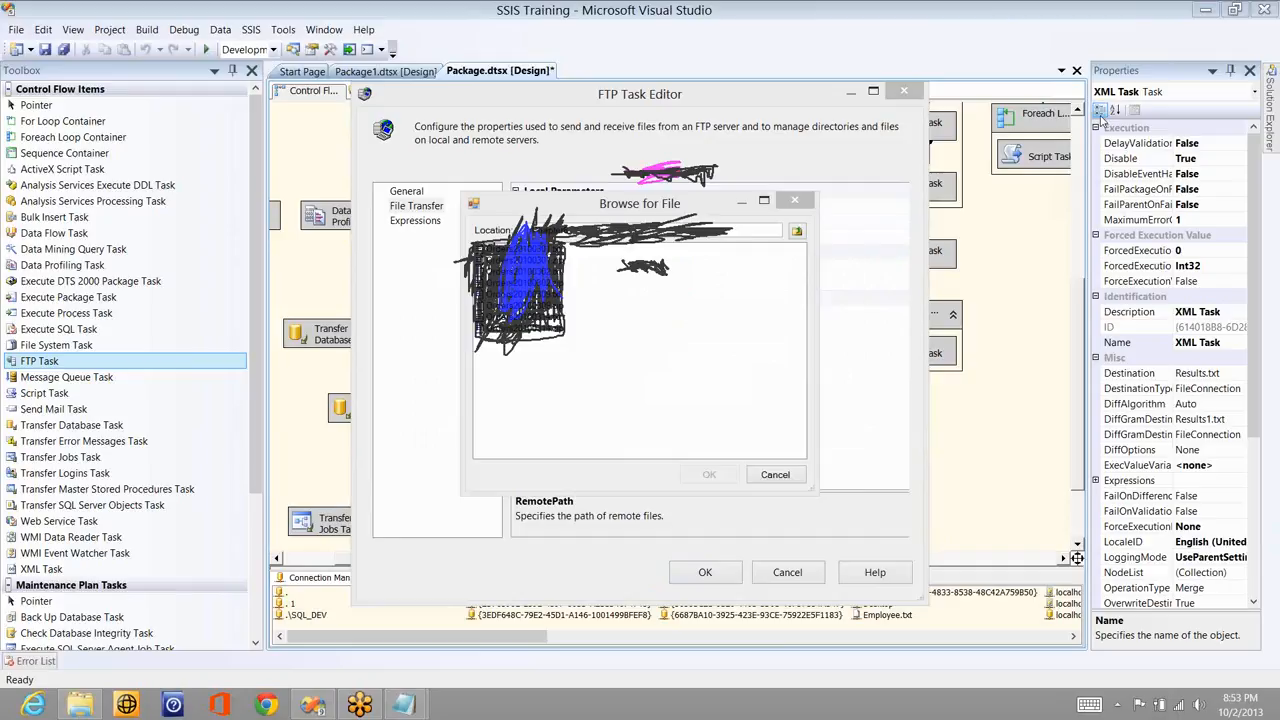
- Choose the remote file under /Chapter6 as RemotePath and save the FTP Task settings
{"action": "left_click", "coordinate": [539, 276]}
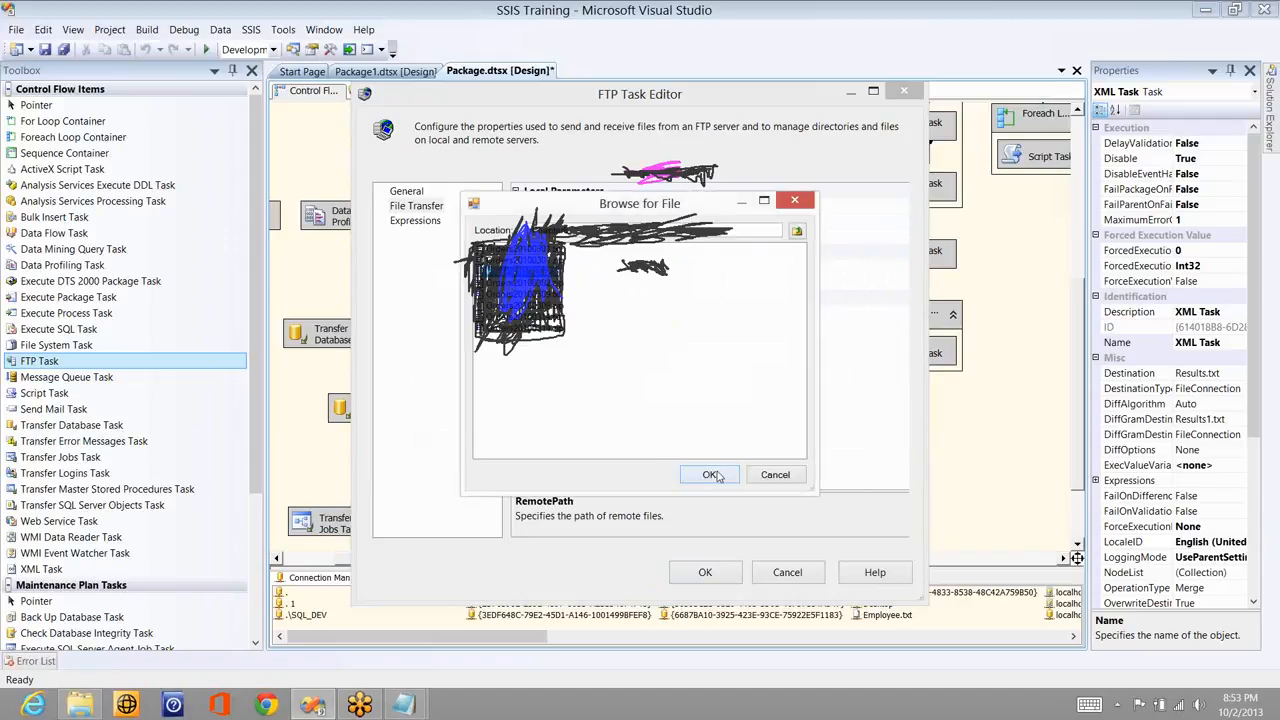
{"action": "key", "text": "Return"}
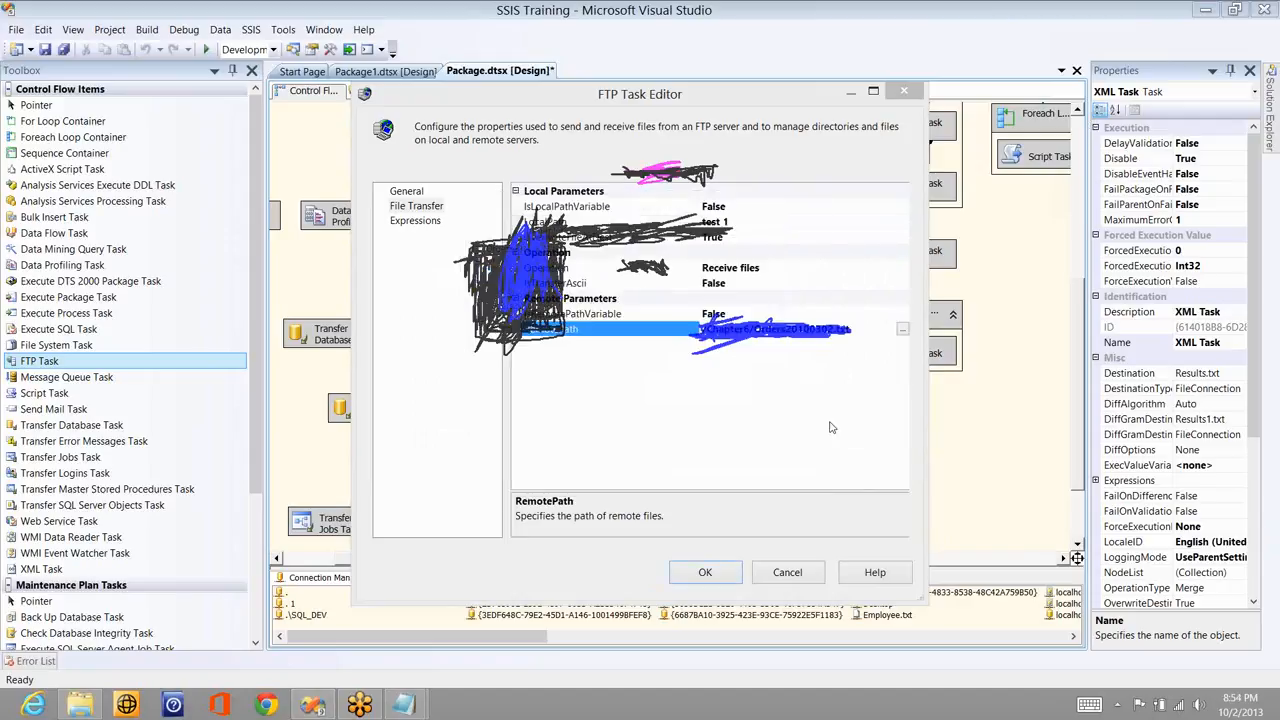
{"action": "left_click", "coordinate": [705, 572]}
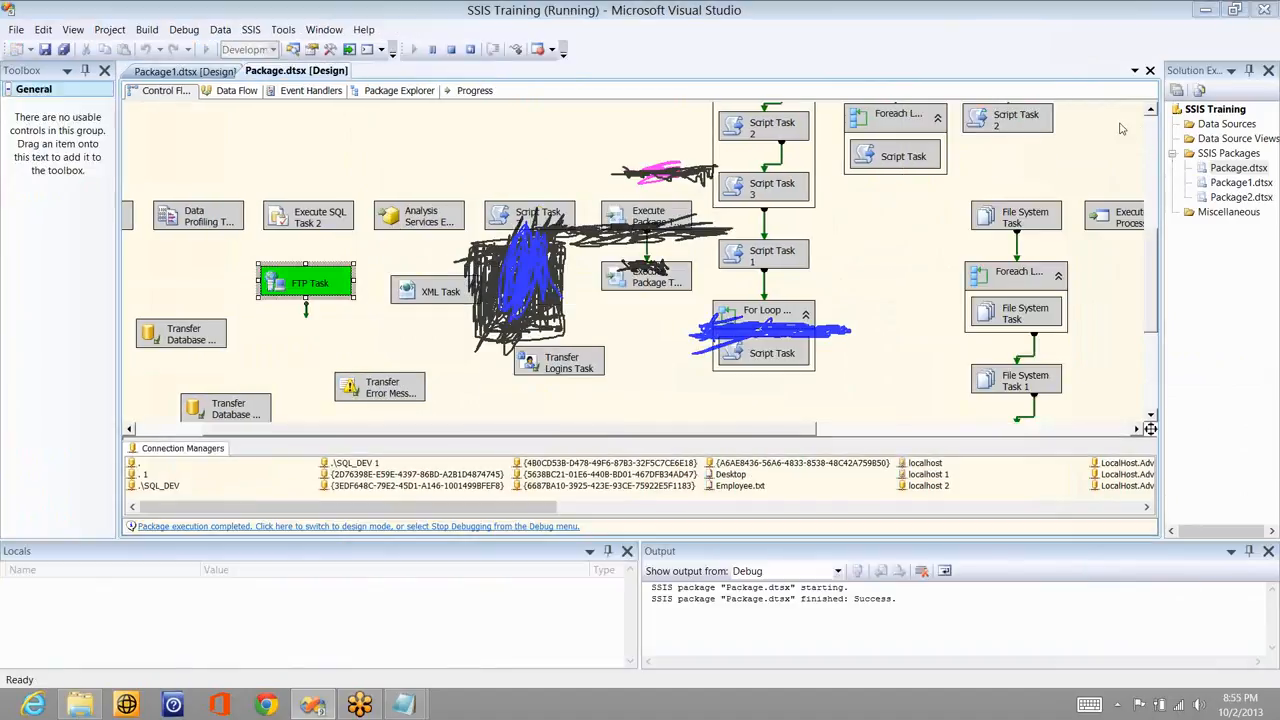
- Minimize all windows to the desktop to reach the local test folder
{"action": "left_click", "coordinate": [1120, 124]}
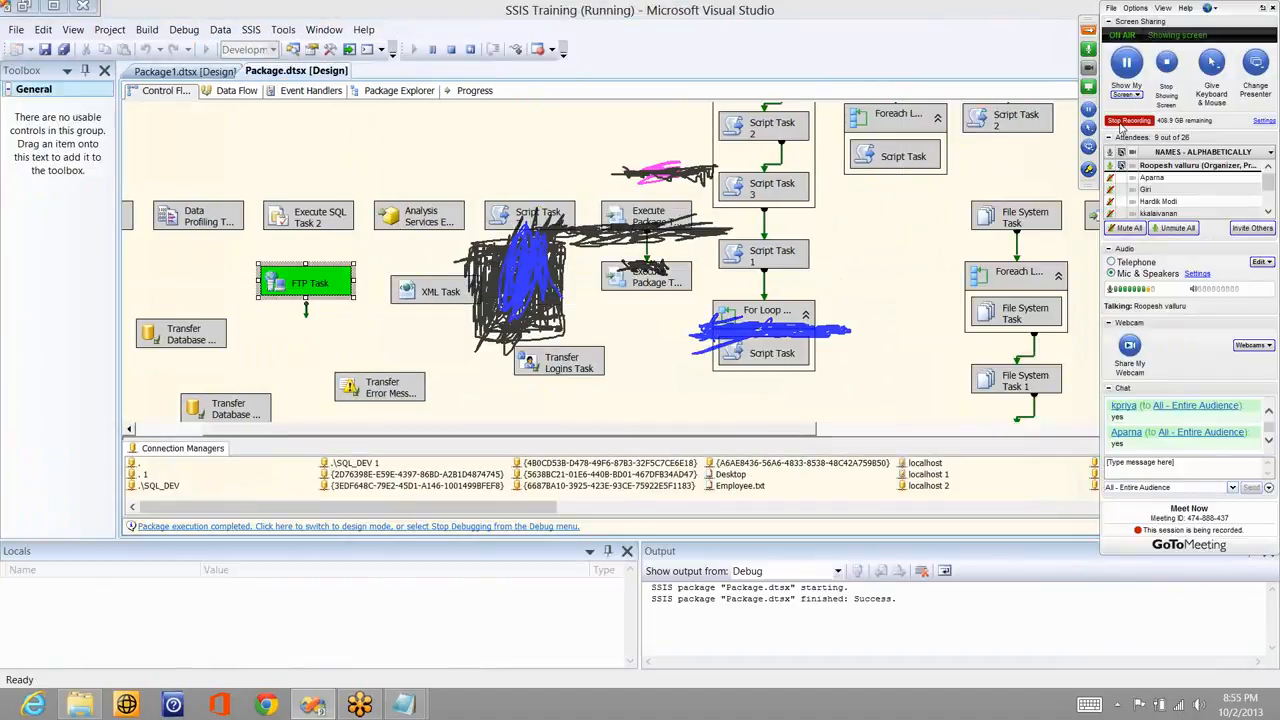
{"action": "key", "text": "super+d"}
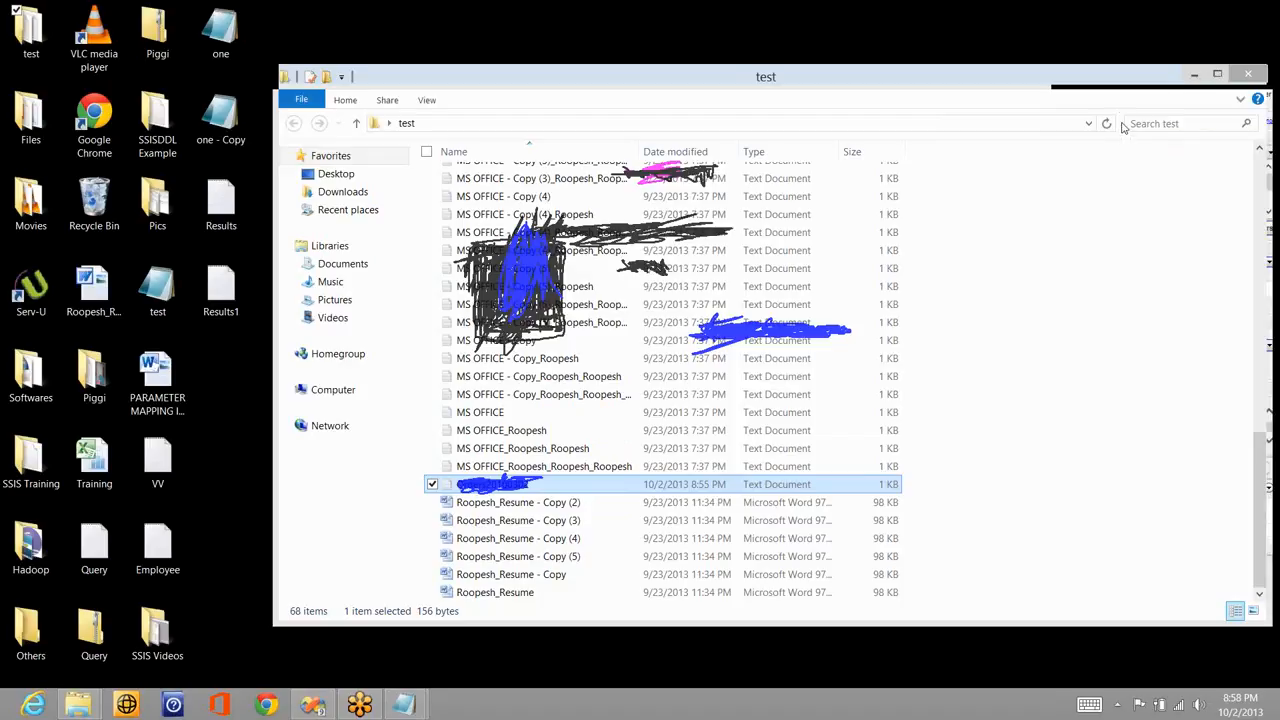
- Show the desktop so the test folder window is out of the way
{"action": "key", "text": "super+d"}
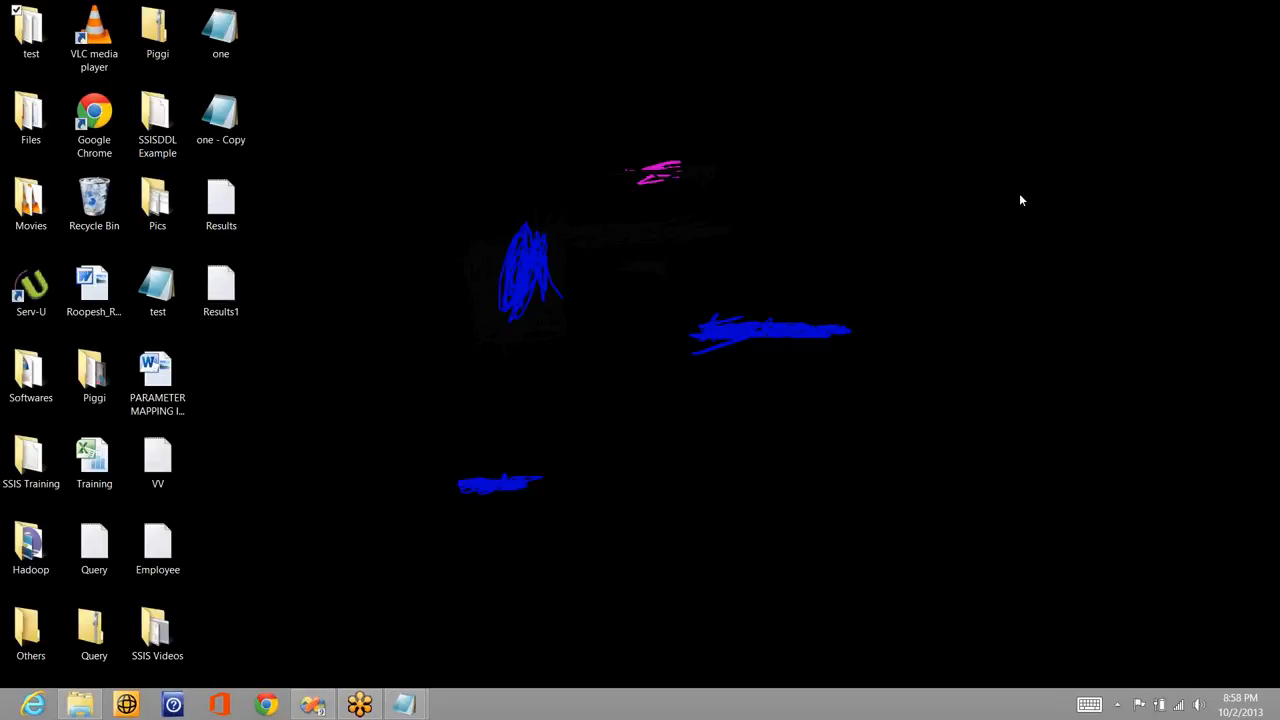
{"action": "left_click", "coordinate": [1138, 266]}
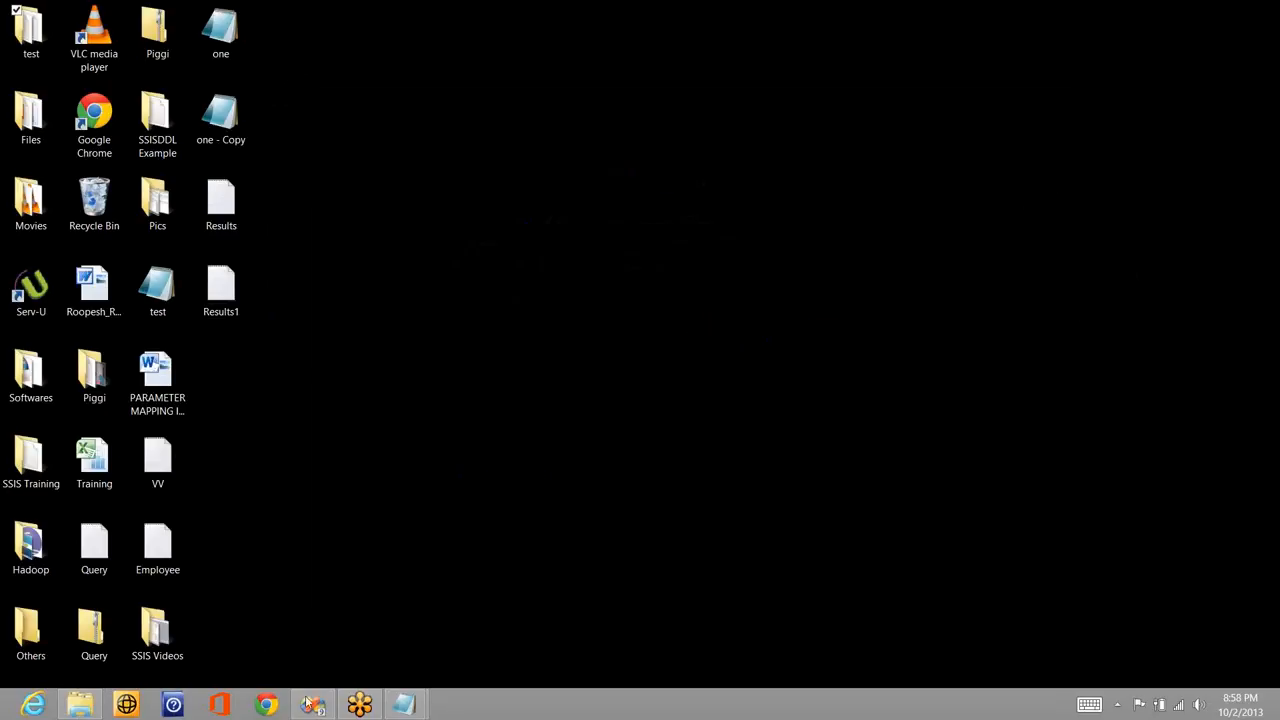
- Back in Visual Studio, stop the debugging run and disable the FTP Task in Package.dtsx
{"action": "mouse_move", "coordinate": [310, 703]}
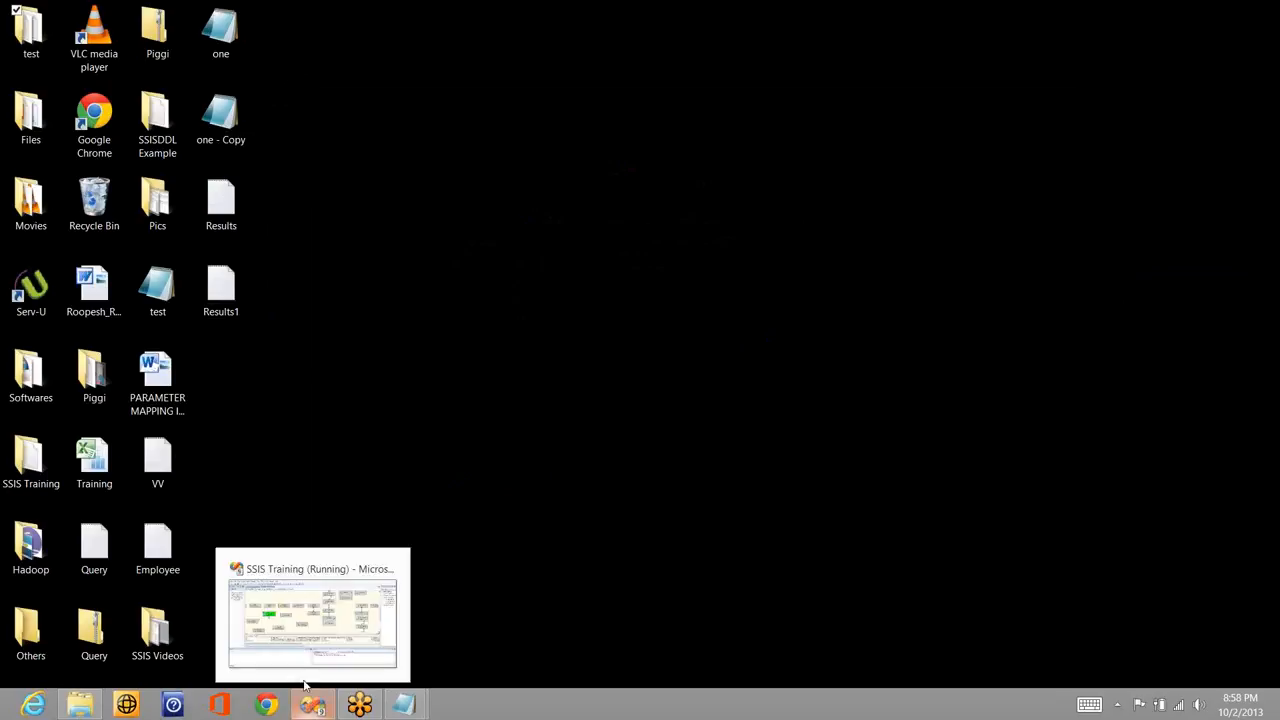
{"action": "left_click", "coordinate": [302, 618]}
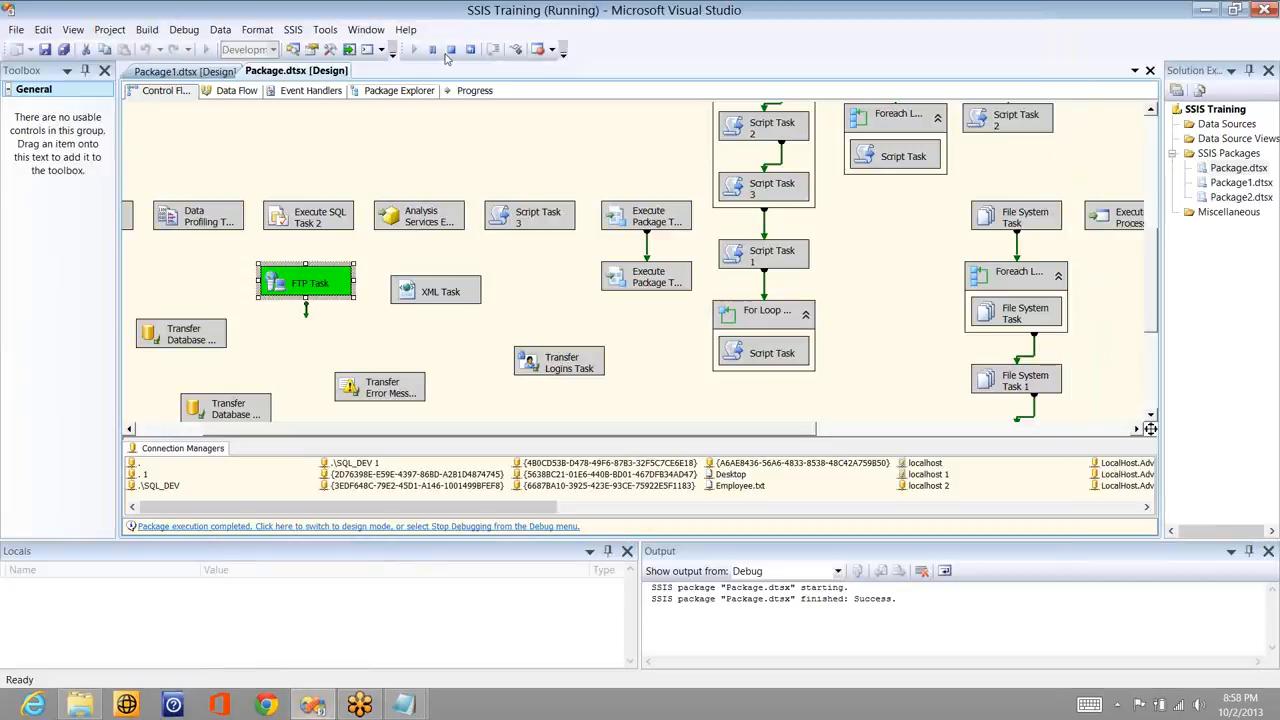
{"action": "left_click", "coordinate": [450, 50]}
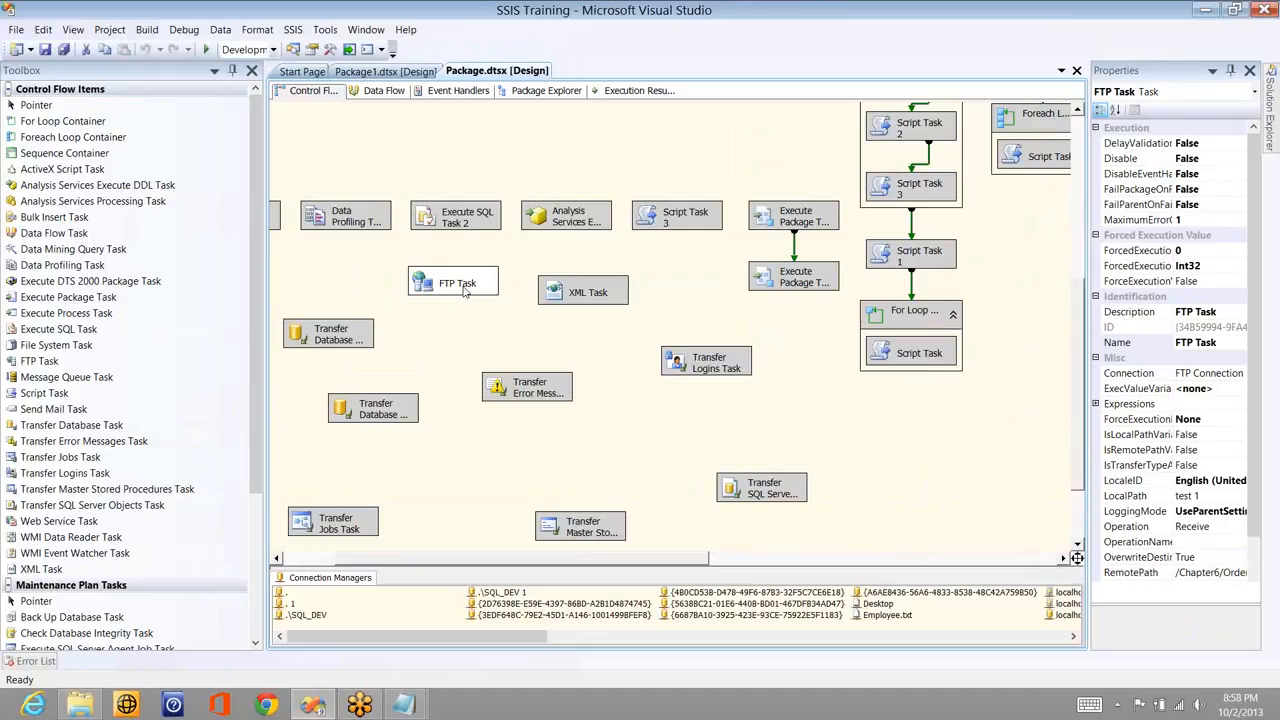
{"action": "right_click", "coordinate": [463, 290]}
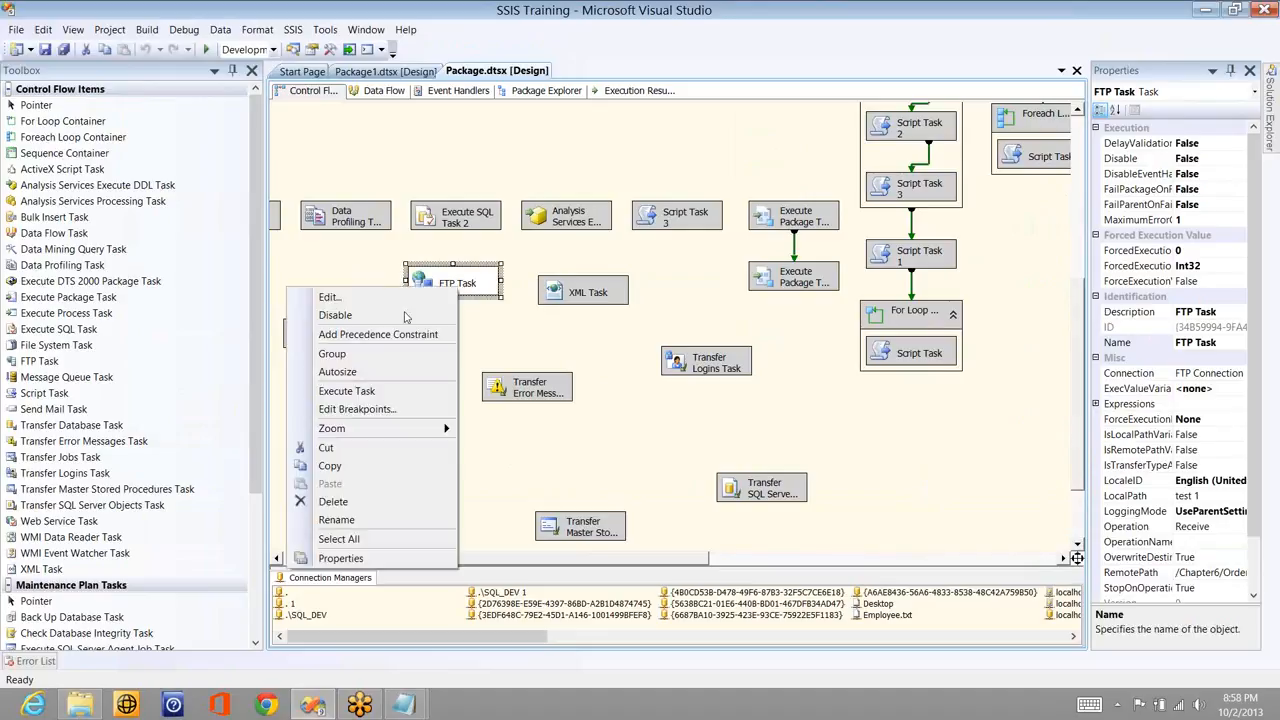
{"action": "left_click", "coordinate": [405, 317]}
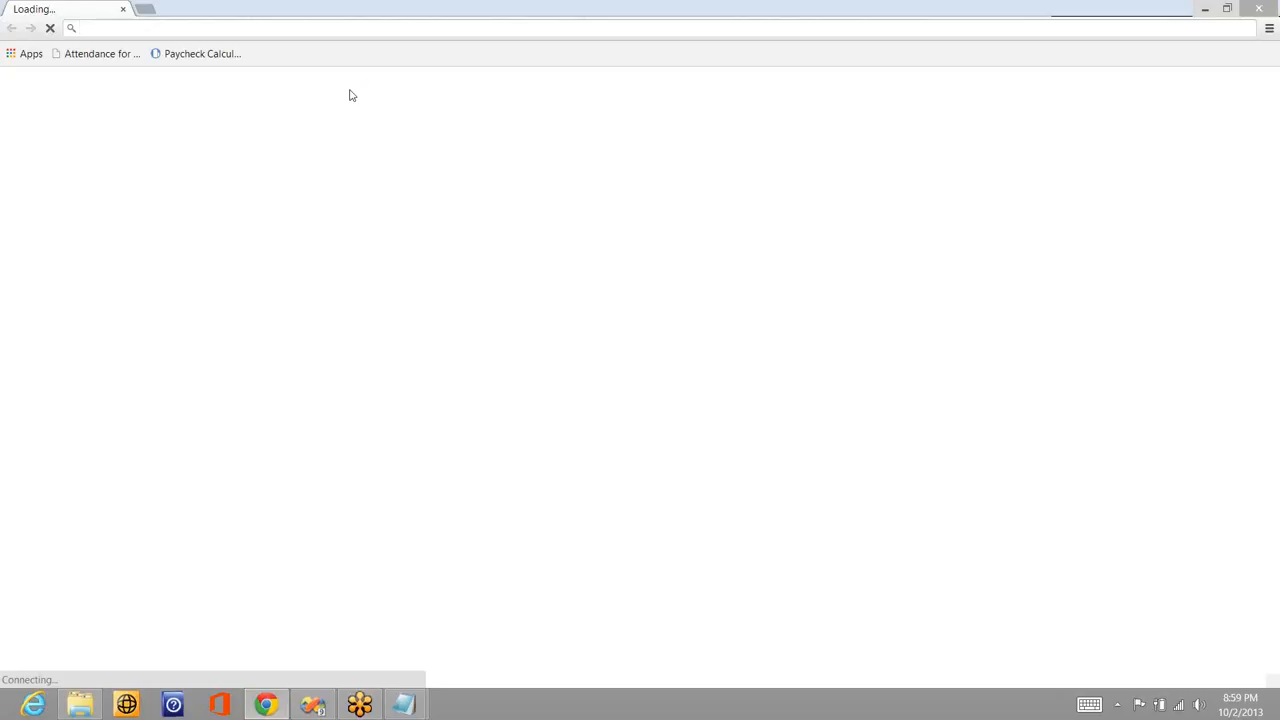
- Go to the FTP server address in Chrome, log in with the account username and password, then dismiss the prompt
{"action": "type", "text": "ftp.roopesh.com"}
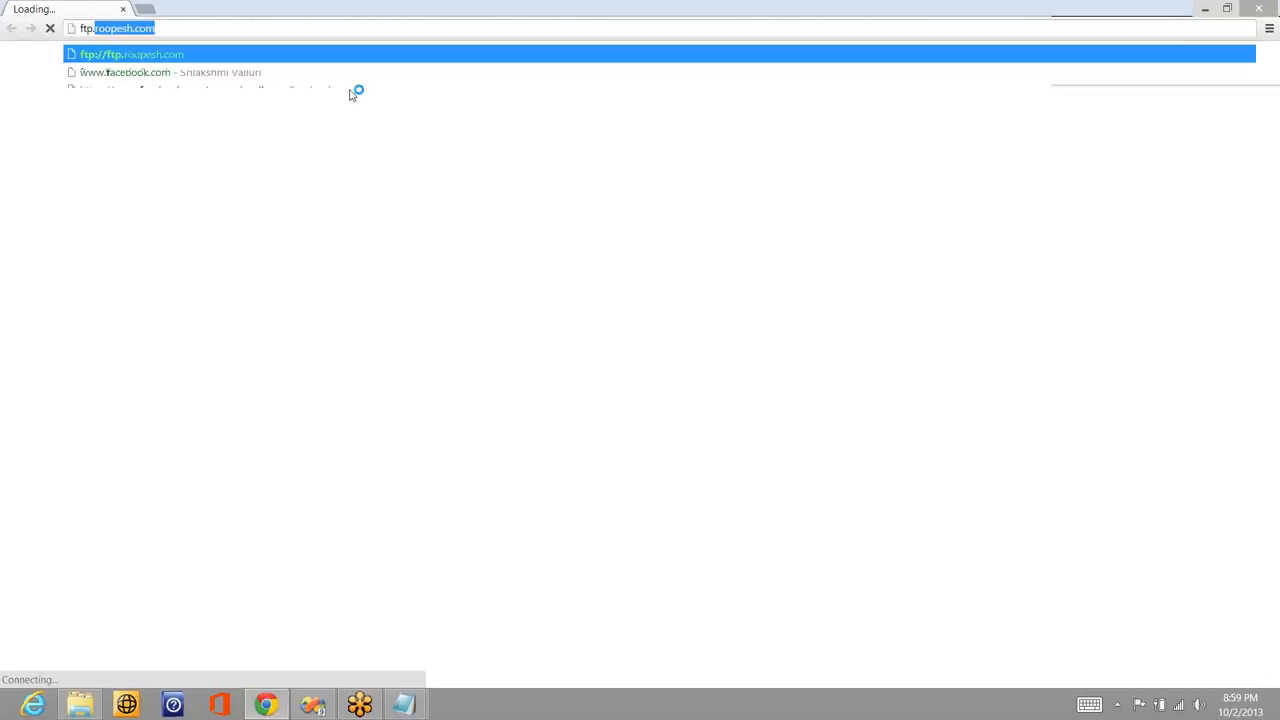
{"action": "key", "text": "Return"}
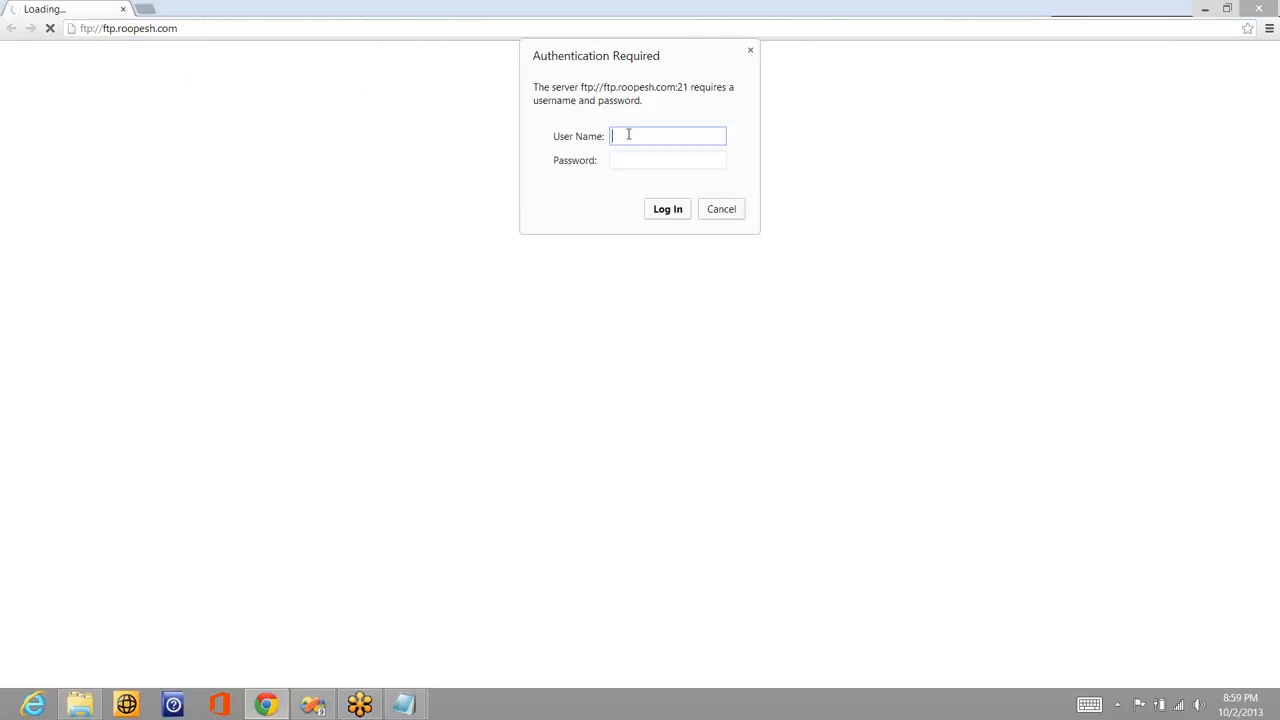
{"action": "type", "text": "roopesh"}
{"action": "key", "text": "Tab"}
{"action": "type", "text": "*******"}
{"action": "left_click", "coordinate": [667, 212]}
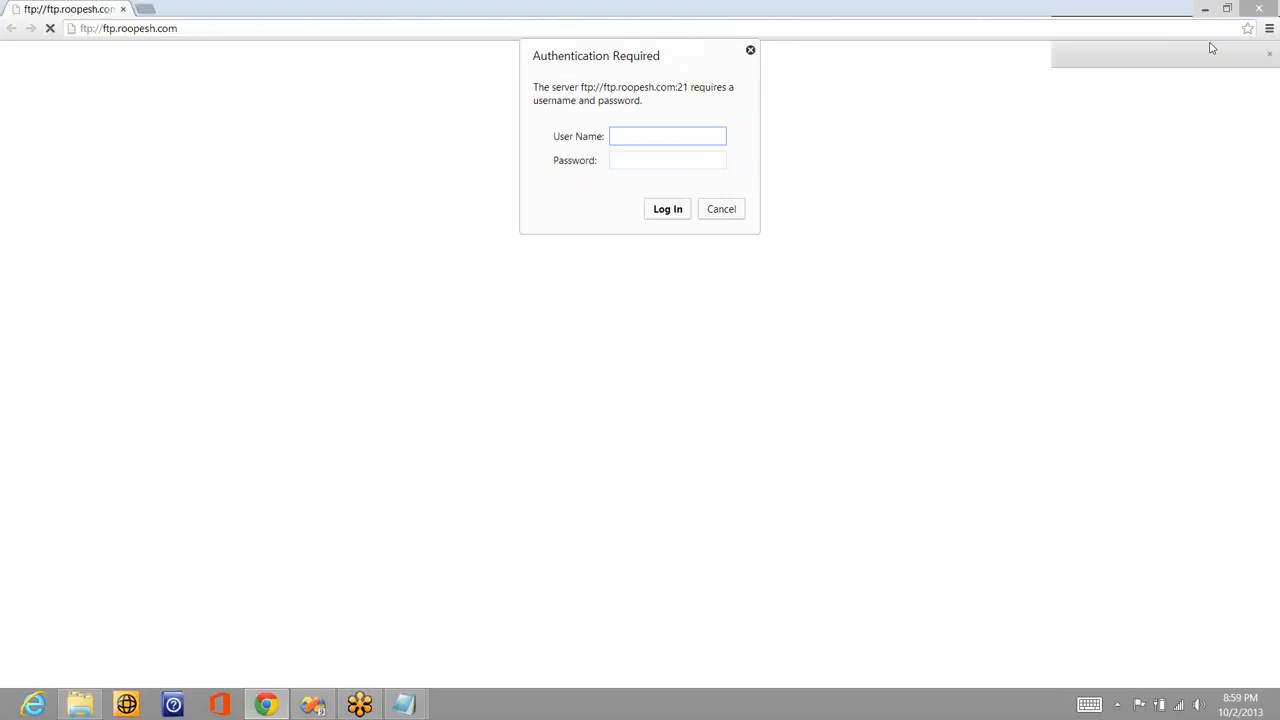
{"action": "left_click", "coordinate": [750, 52]}
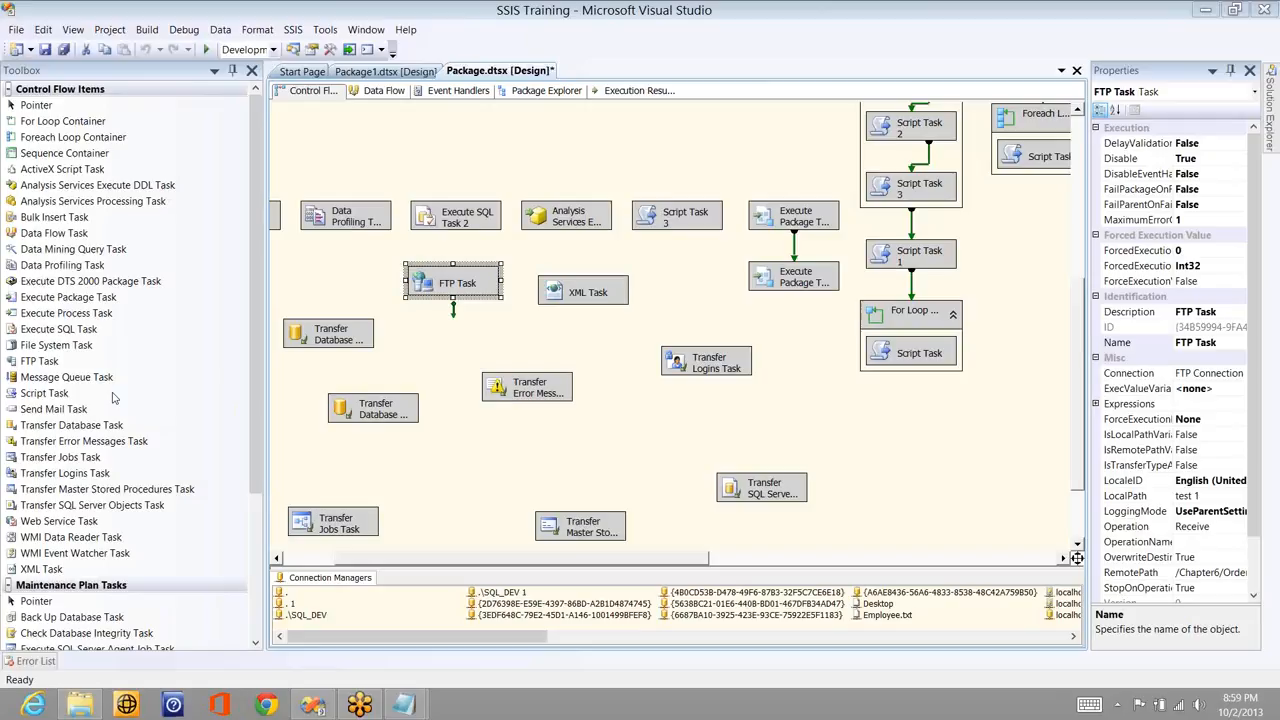
- Drop a Message Queue Task onto the control flow next to the XML Task, then deselect it
{"action": "left_click_drag", "start_coordinate": [517, 372], "coordinate": [728, 298]}
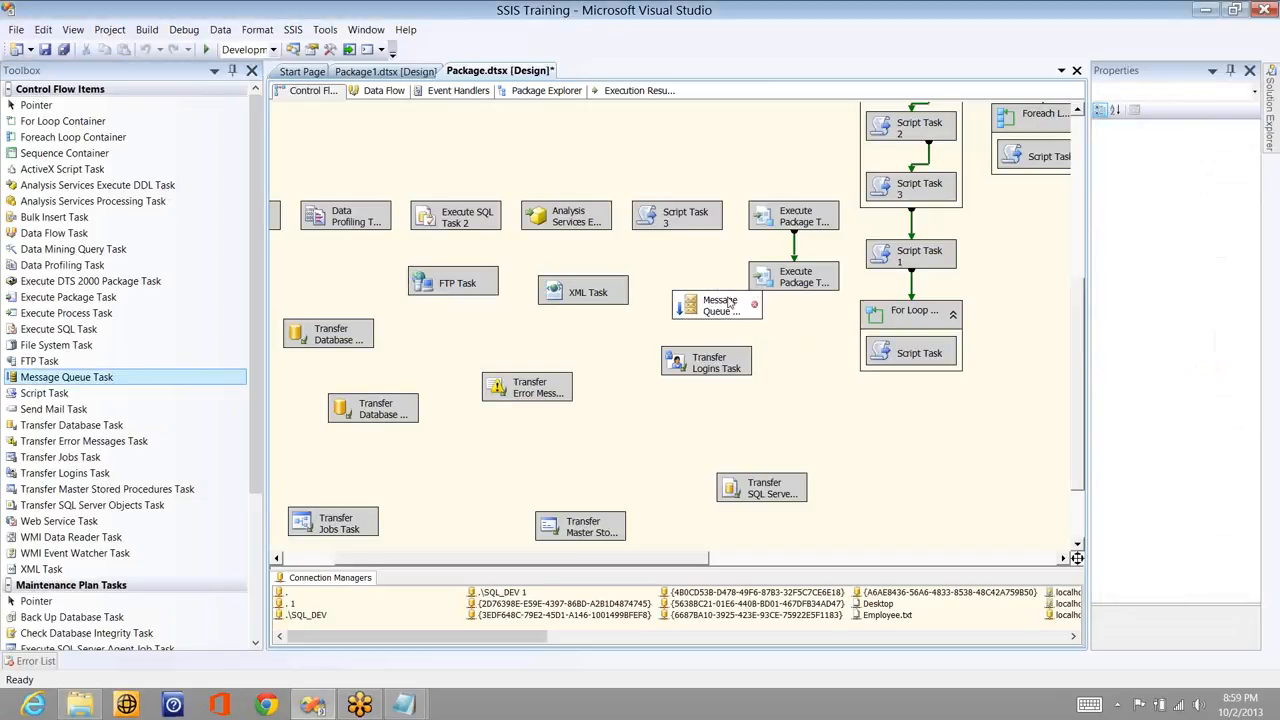
{"action": "left_click_drag", "start_coordinate": [696, 300], "coordinate": [664, 288]}
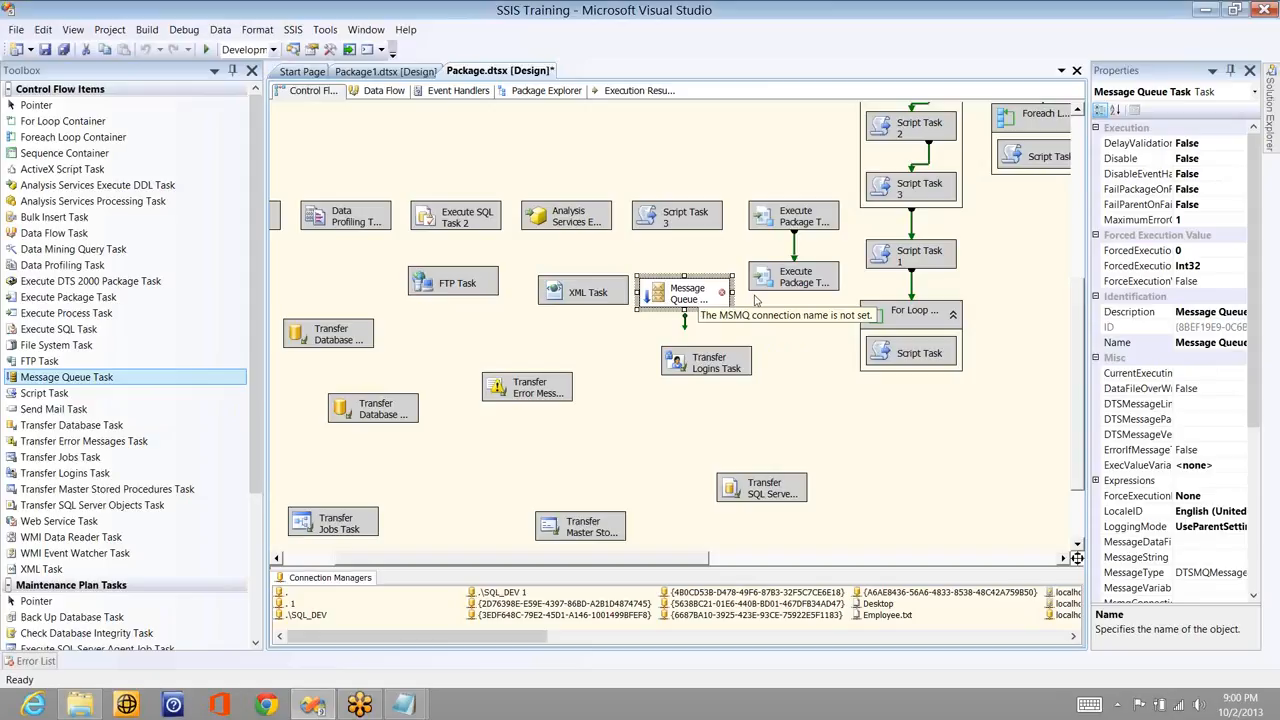
{"action": "left_click", "coordinate": [808, 370]}
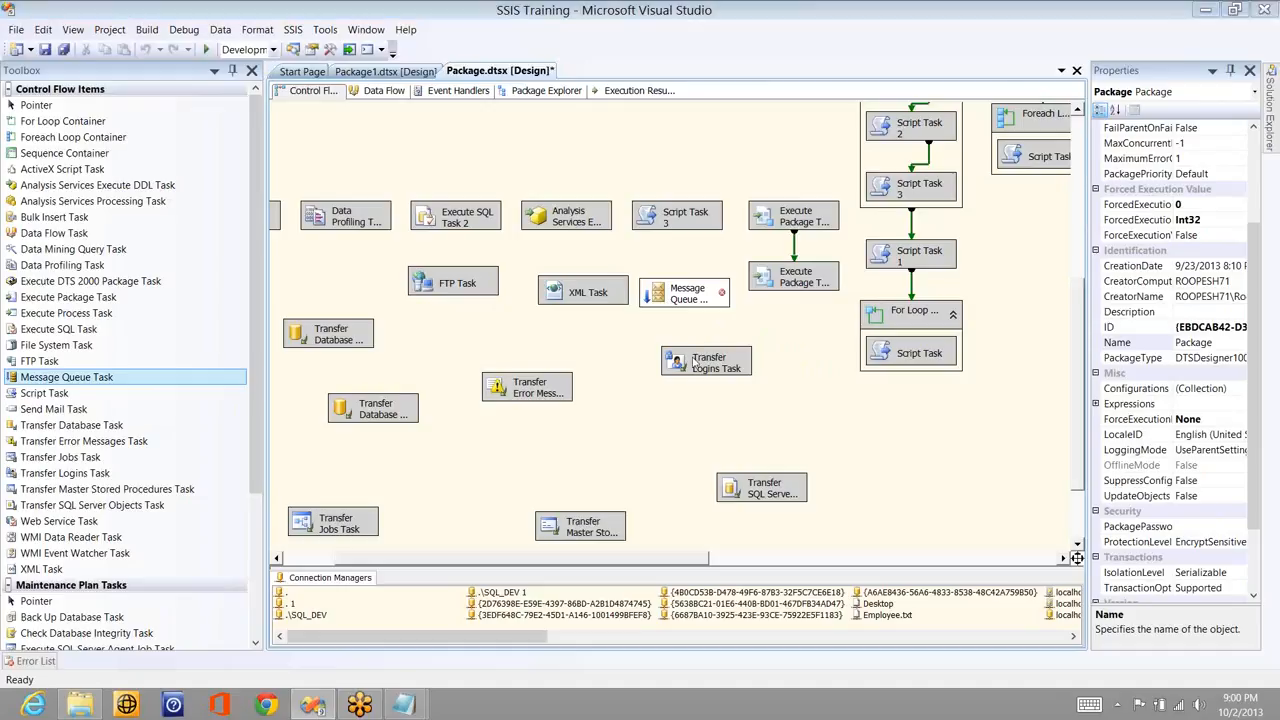
{"action": "key", "text": "alt+Tab"}
- Open Computer Management and browse Message Queuing > Private Queues > test > Queue messages to see its one string message
{"action": "right_click", "coordinate": [246, 160]}
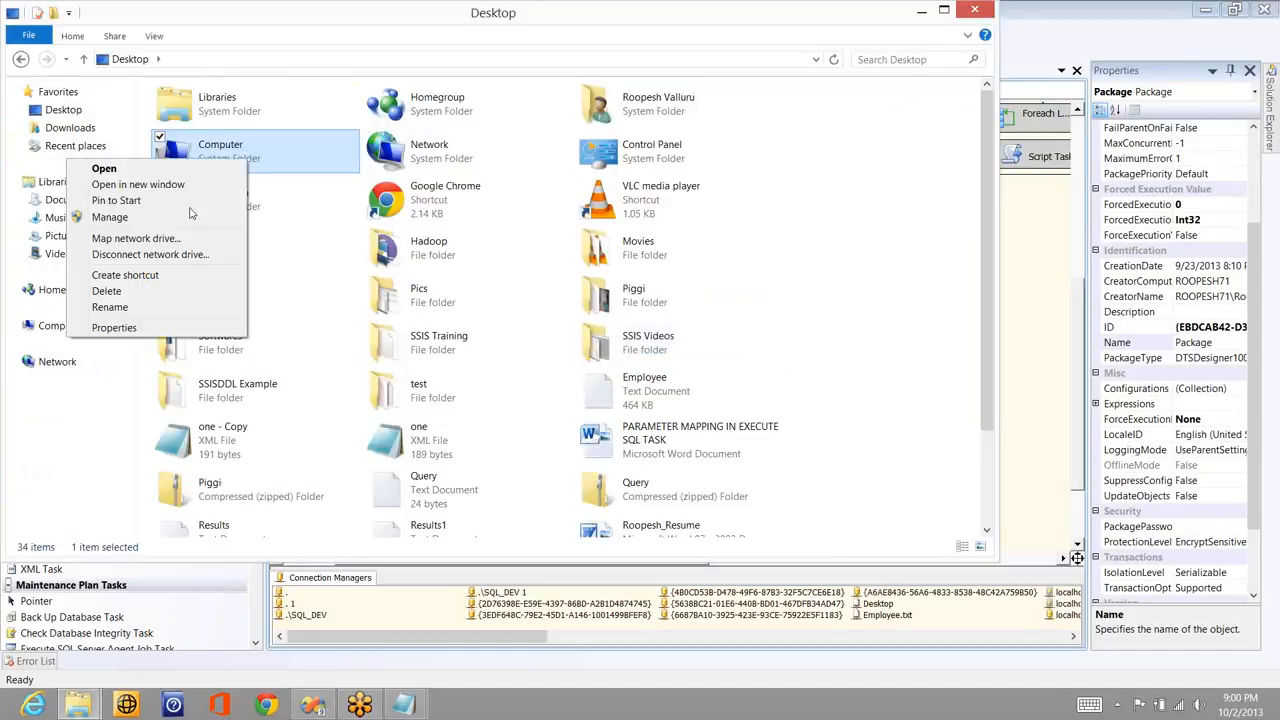
{"action": "left_click", "coordinate": [192, 216]}
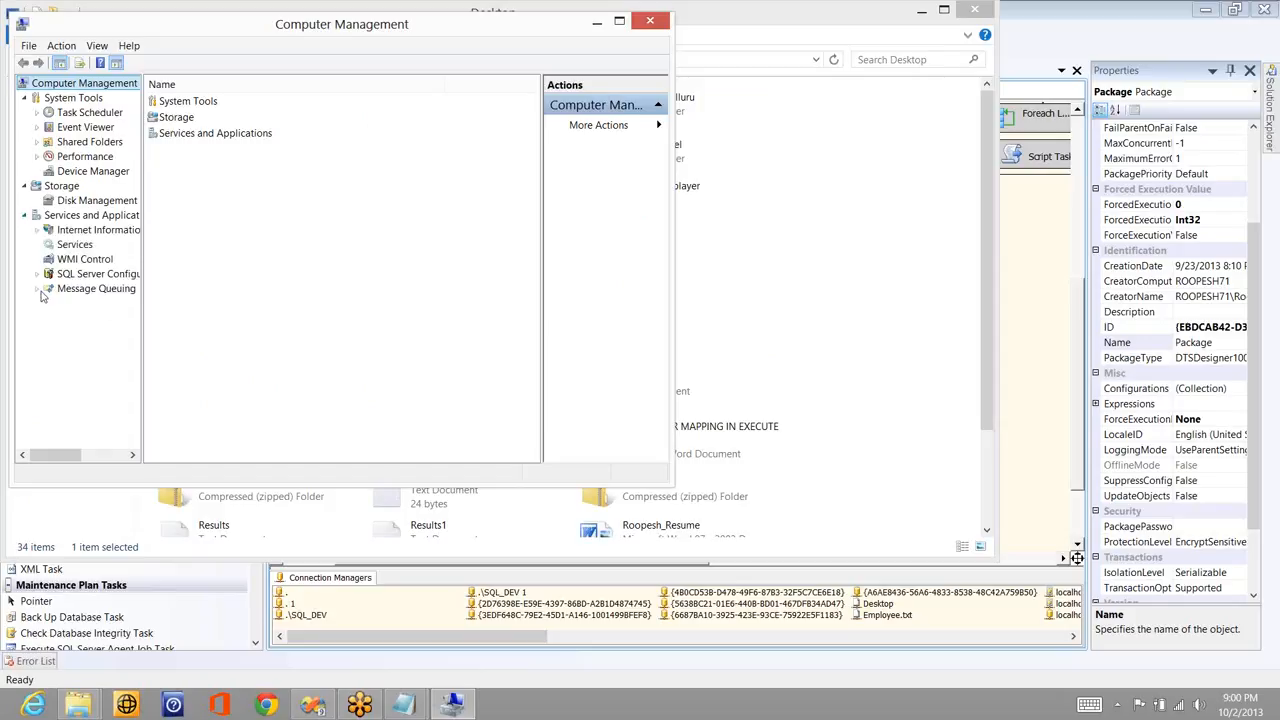
{"action": "left_click", "coordinate": [39, 290]}
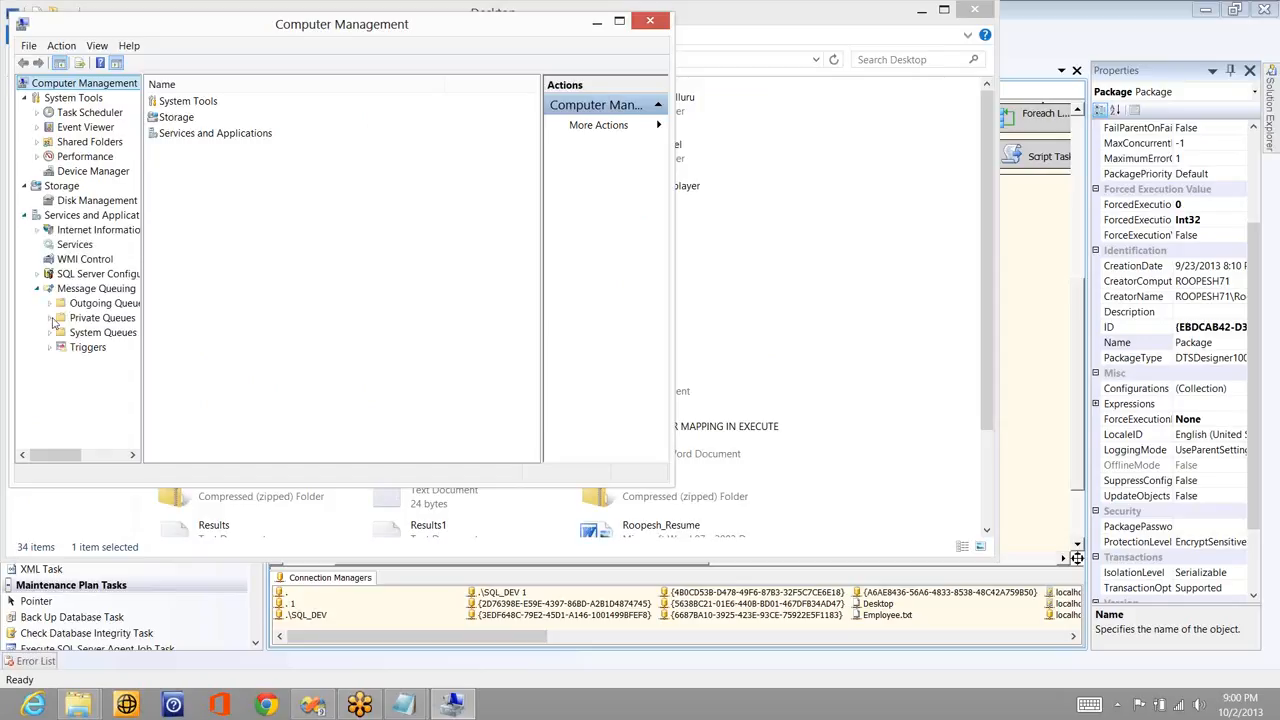
{"action": "left_click", "coordinate": [51, 318]}
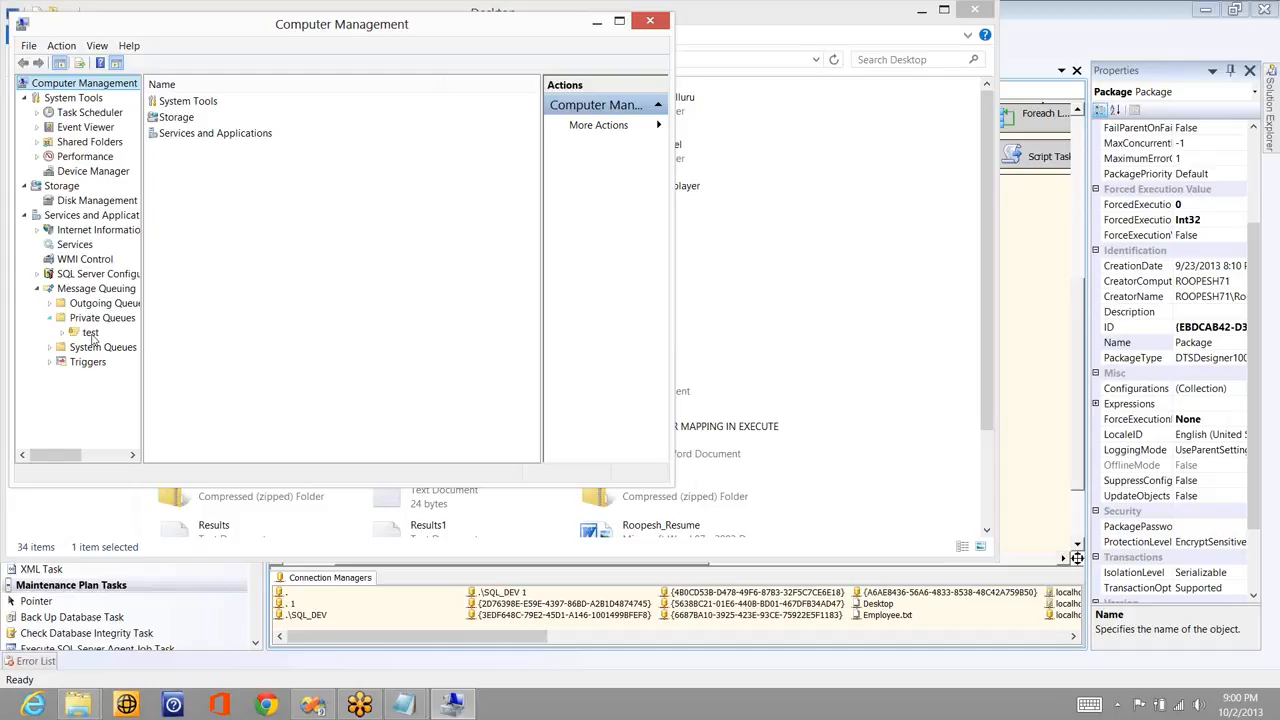
{"action": "left_click", "coordinate": [90, 334]}
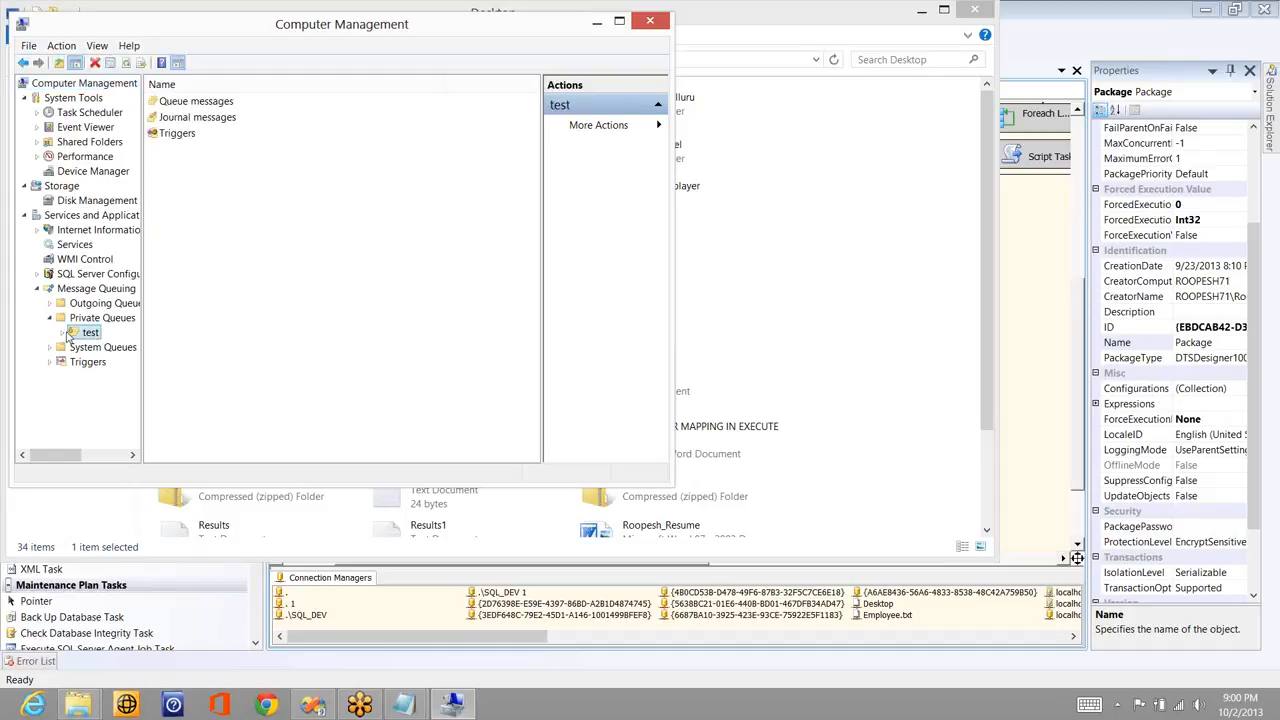
{"action": "left_click", "coordinate": [64, 334]}
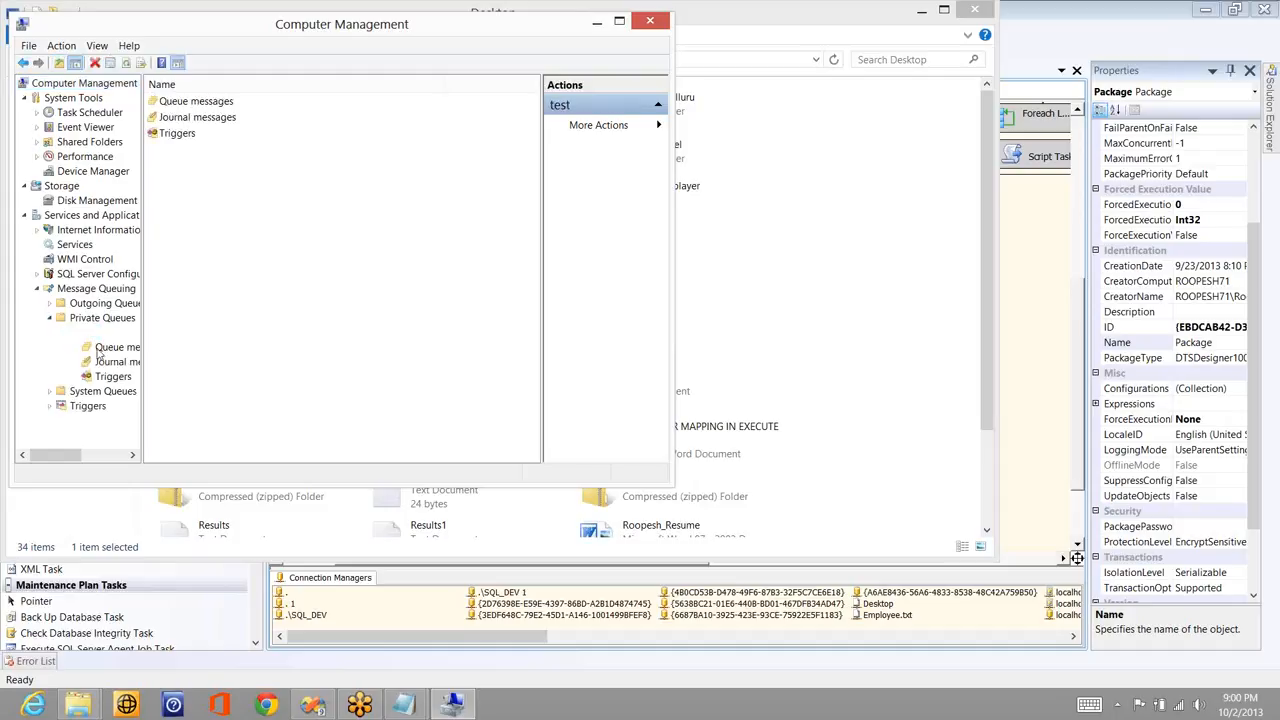
{"action": "left_click", "coordinate": [98, 350]}
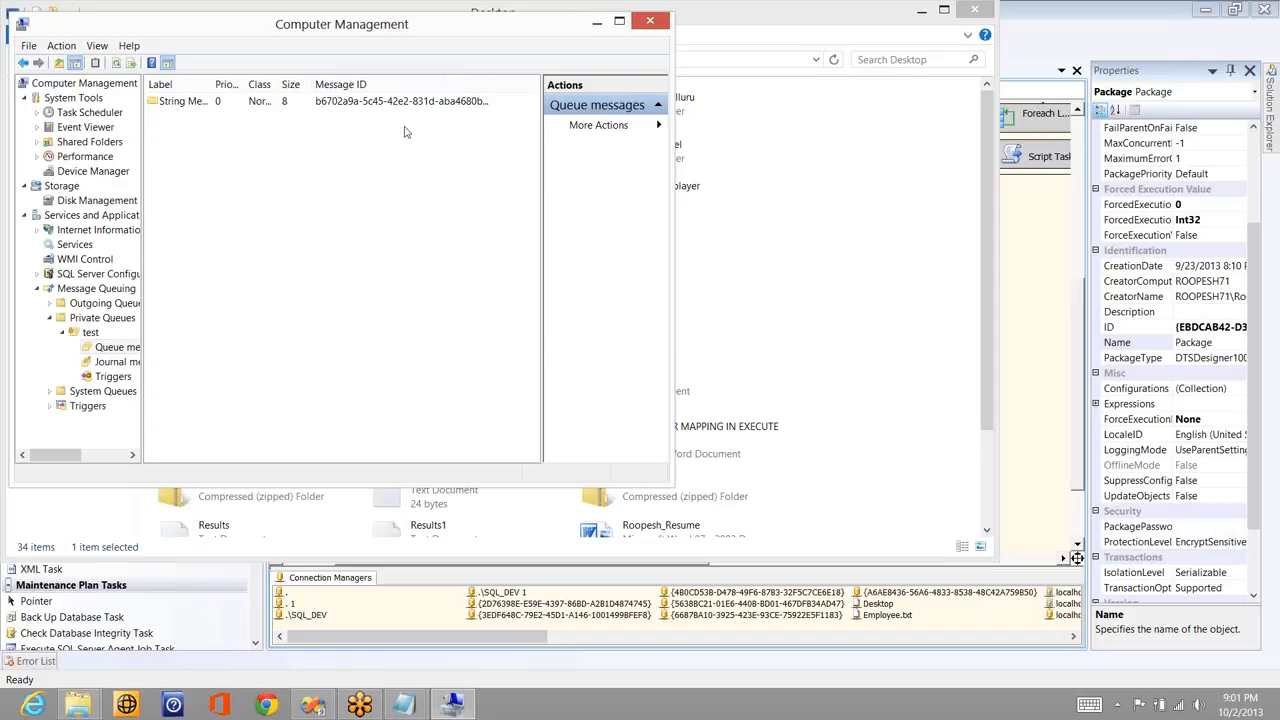
- Switch from Computer Management back to the SSIS Training package in Visual Studio
{"action": "key", "text": "alt+Tab"}
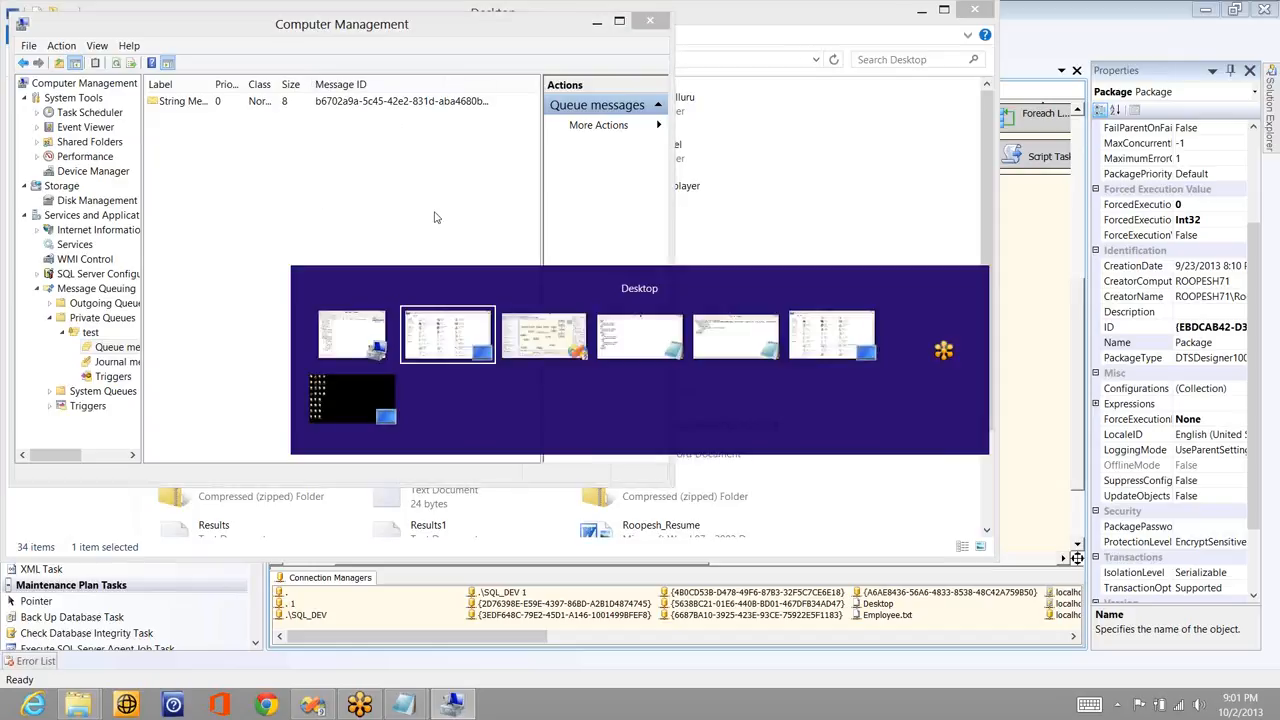
{"action": "key", "text": "Tab"}
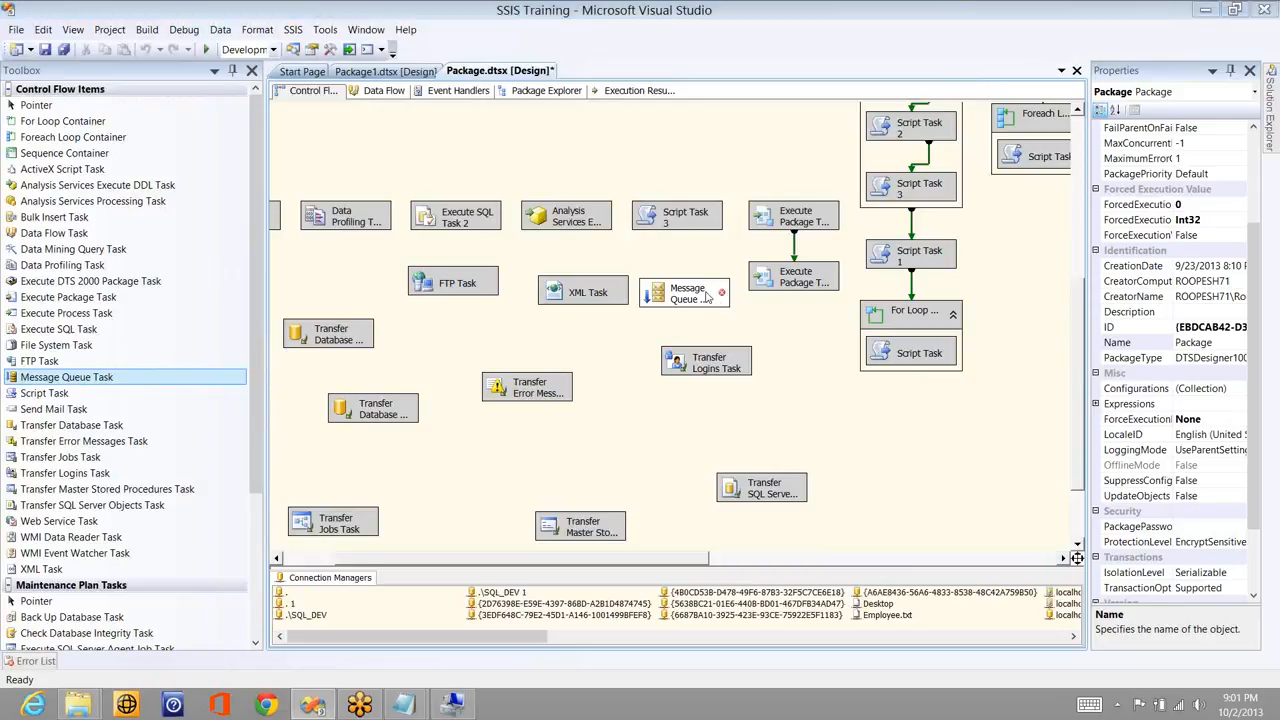
- Create a new MSMQ connection for the Message Queue Task named Local_MSMQ
{"action": "double_click", "coordinate": [706, 297]}
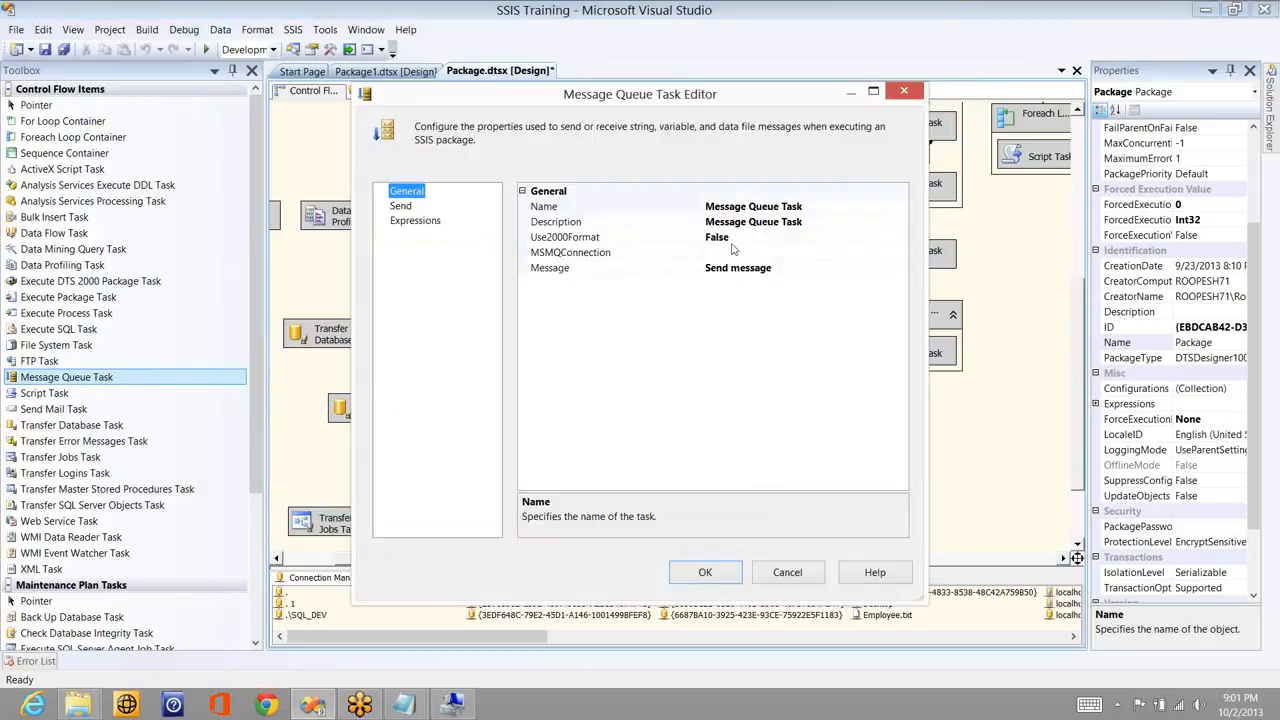
{"action": "left_click", "coordinate": [899, 254]}
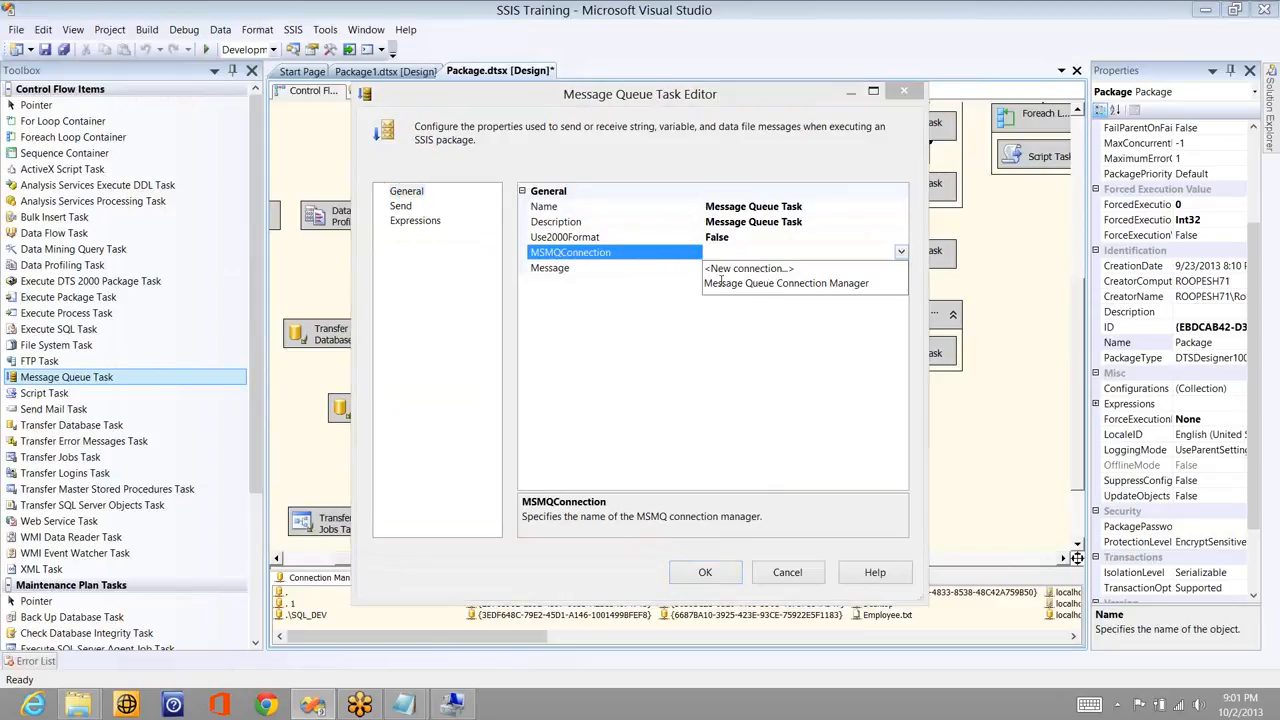
{"action": "left_click", "coordinate": [730, 268]}
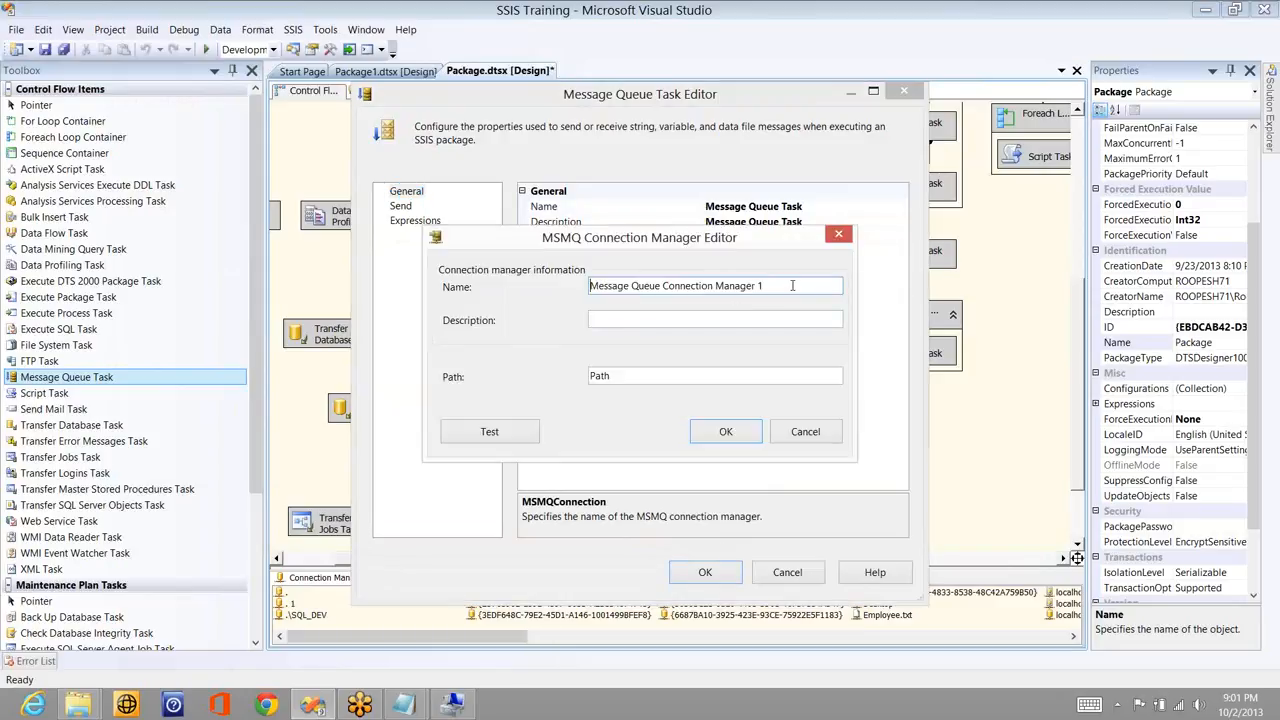
{"action": "left_click_drag", "start_coordinate": [792, 286], "coordinate": [589, 286]}
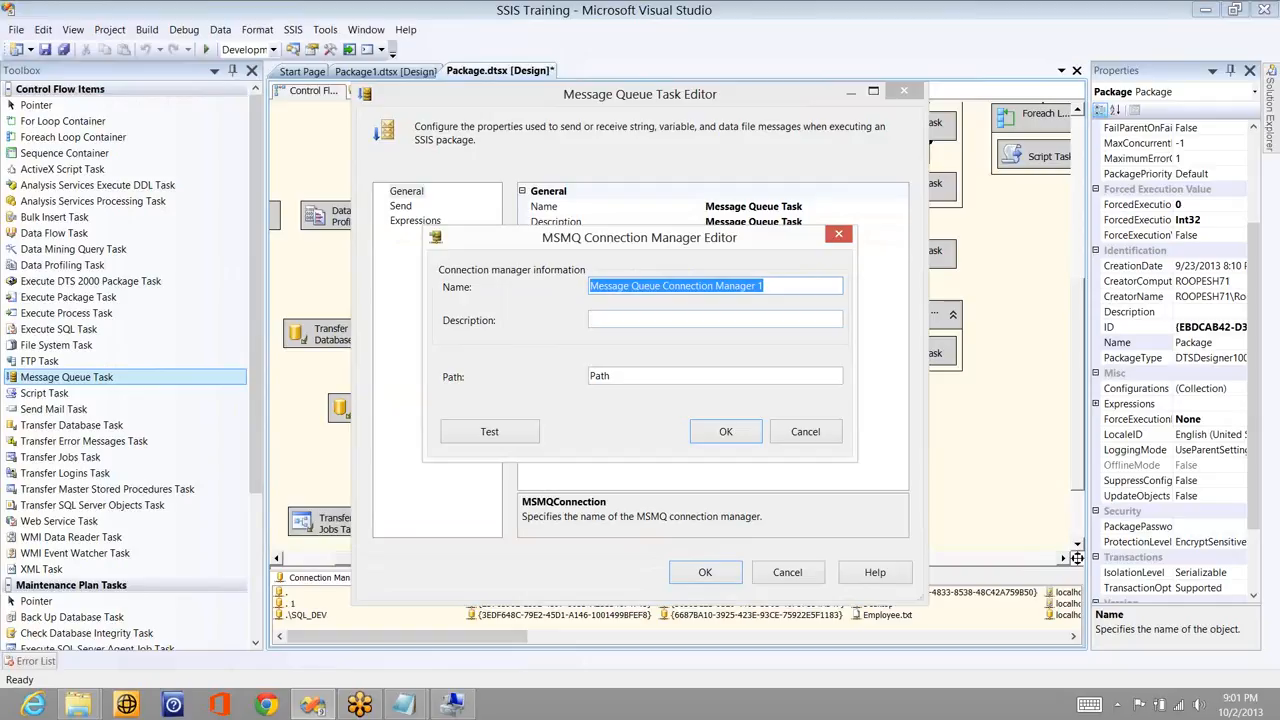
{"action": "type", "text": "Local_MSS"}
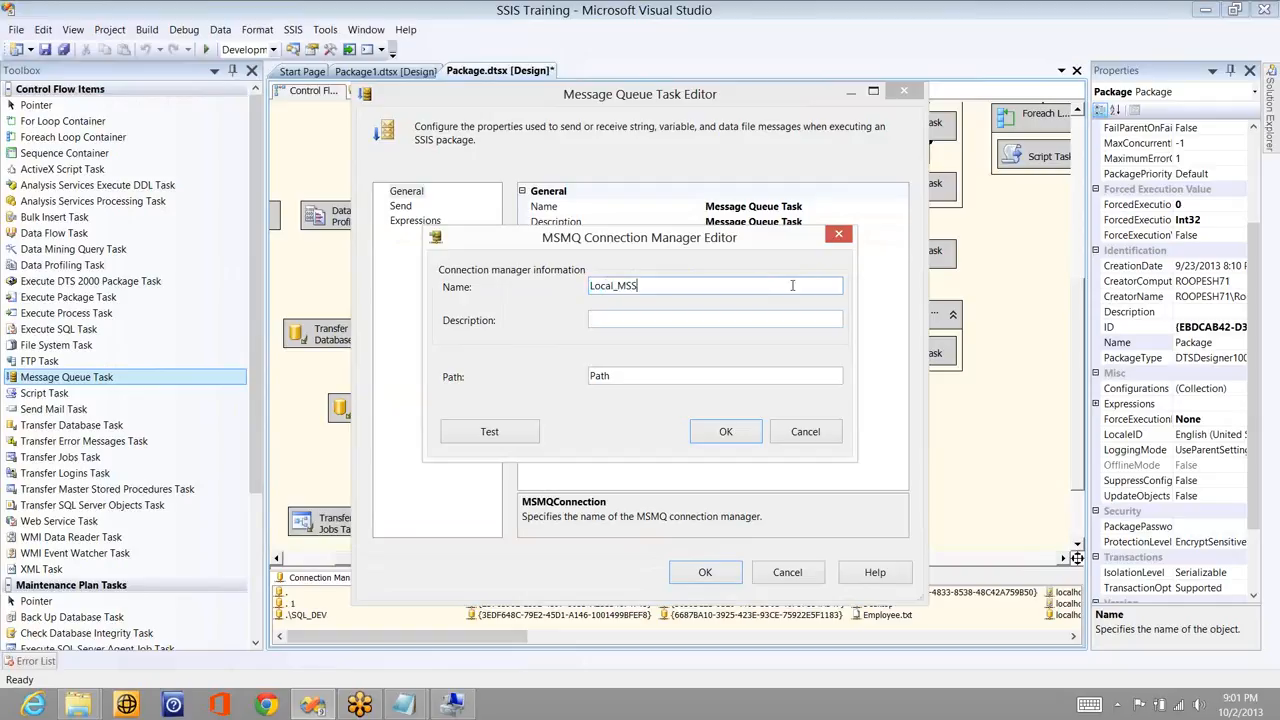
{"action": "key", "text": "BackSpace"}
{"action": "type", "text": "MQ"}
- Enter the connection path to the private test queue on localhost, checking the queue name in Computer Management
{"action": "left_click", "coordinate": [710, 377]}
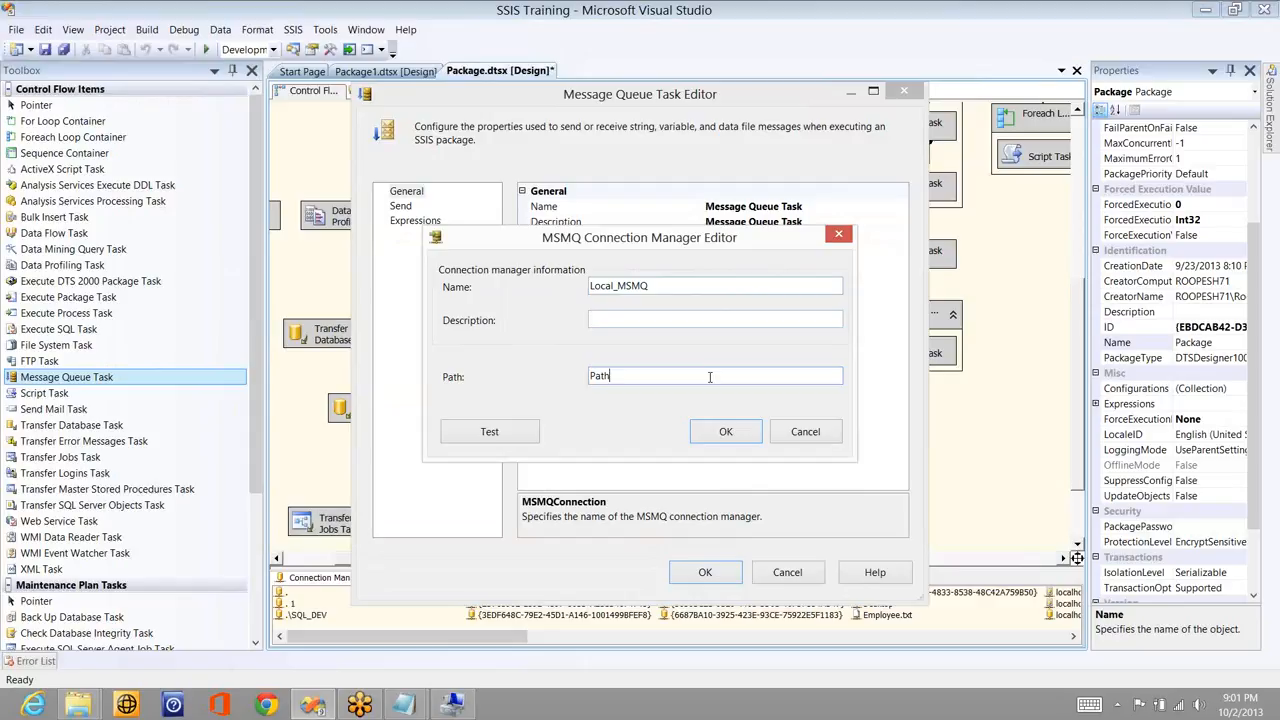
{"action": "key", "text": "BackSpace"}
{"action": "key", "text": "BackSpace"}
{"action": "key", "text": "BackSpace"}
{"action": "key", "text": "BackSpace"}
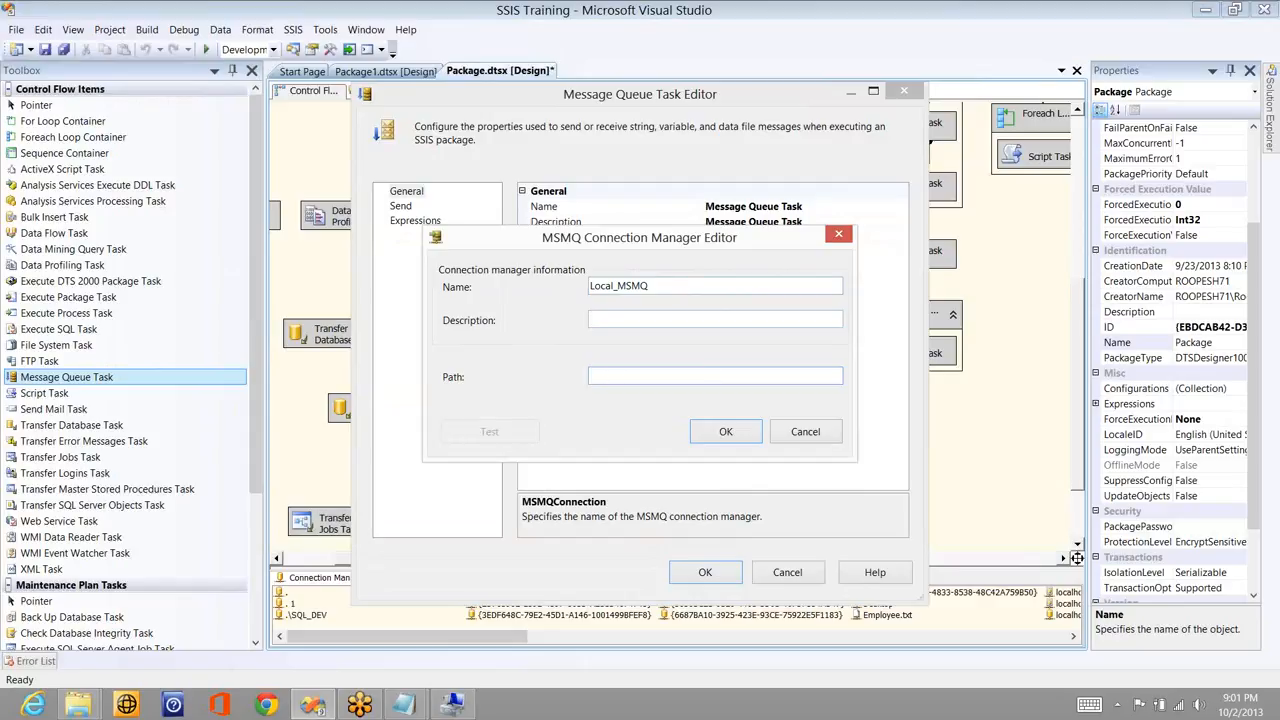
{"action": "type", "text": "\\local"}
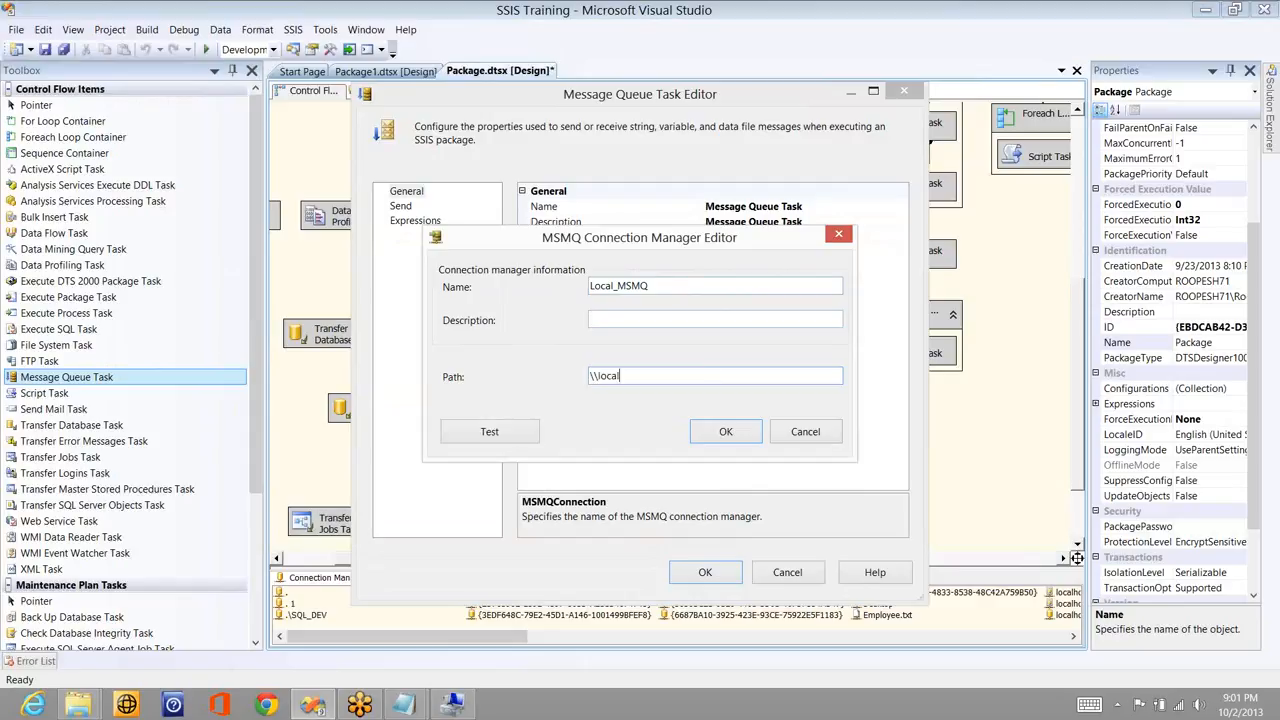
{"action": "type", "text": "host"}
{"action": "type", "text": "\\Pr"}
{"action": "type", "text": "ivate$"}
{"action": "key", "text": "alt+Tab"}
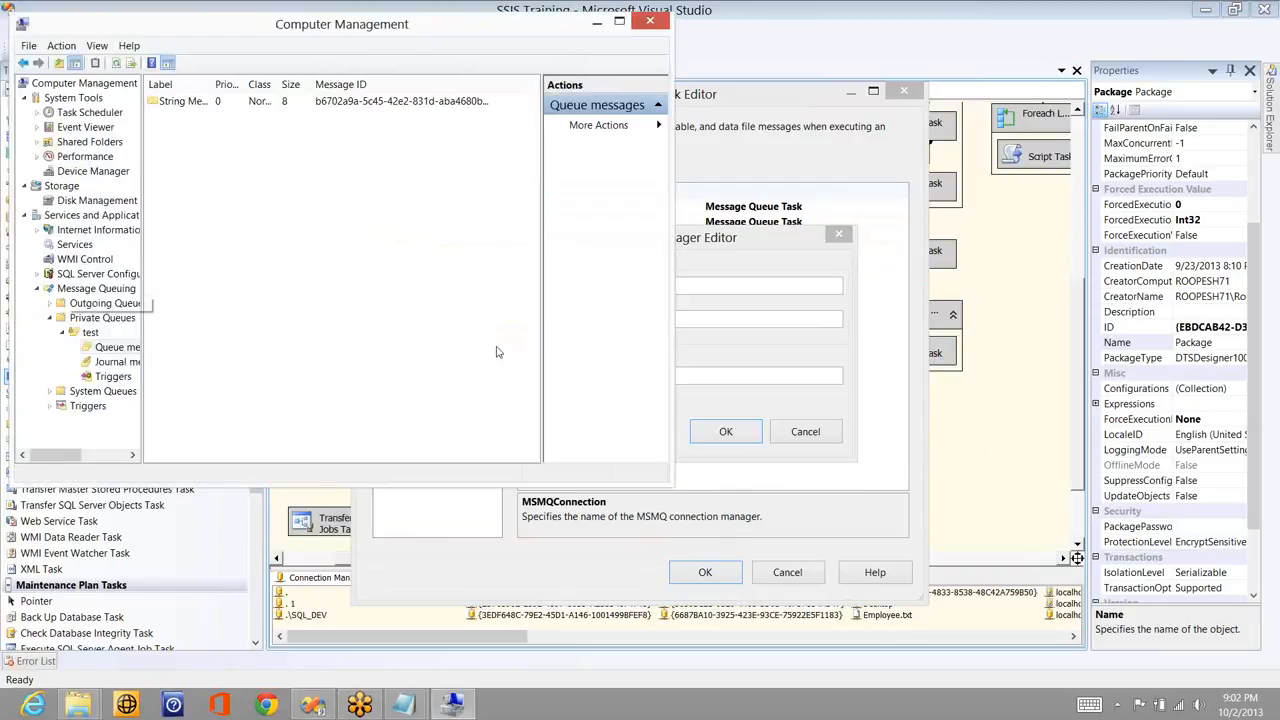
{"action": "key", "text": "alt+Tab"}
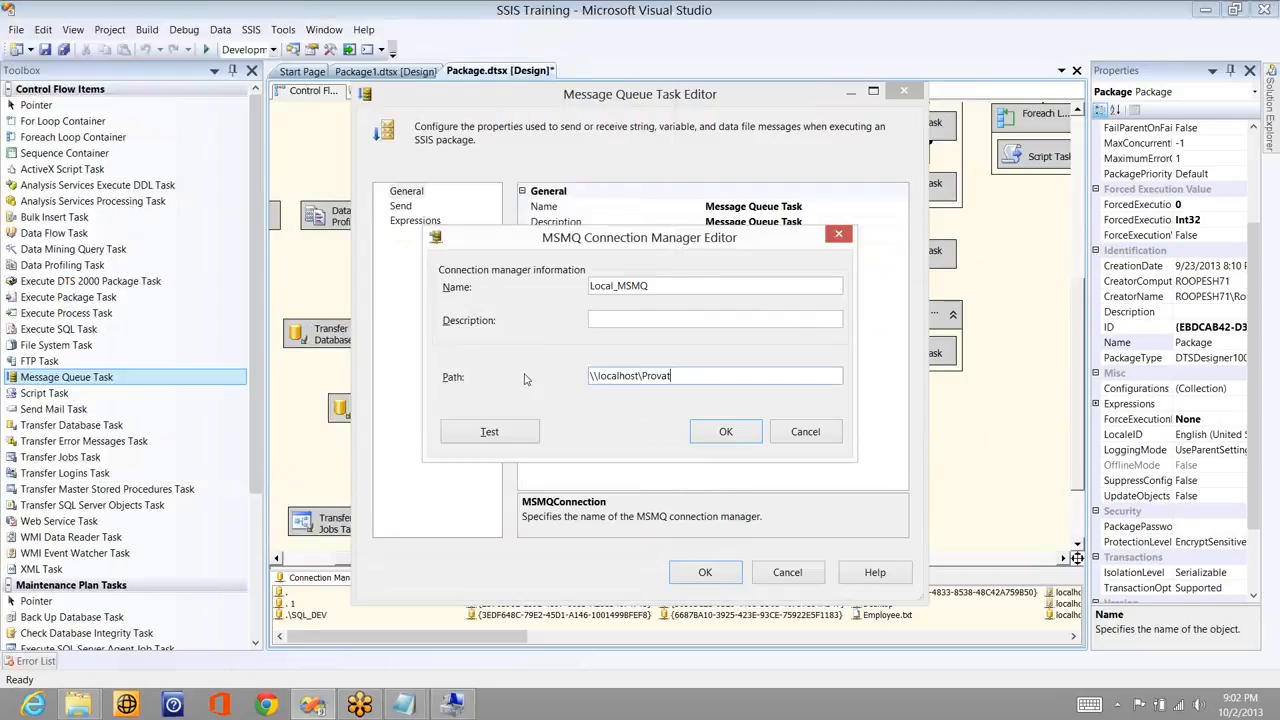
{"action": "key", "text": "BackSpace"}
{"action": "key", "text": "BackSpace"}
{"action": "key", "text": "BackSpace"}
{"action": "type", "text": "ivate$\\"}
{"action": "key", "text": "alt+Tab"}
{"action": "key", "text": "alt+Tab"}
{"action": "type", "text": "test"}
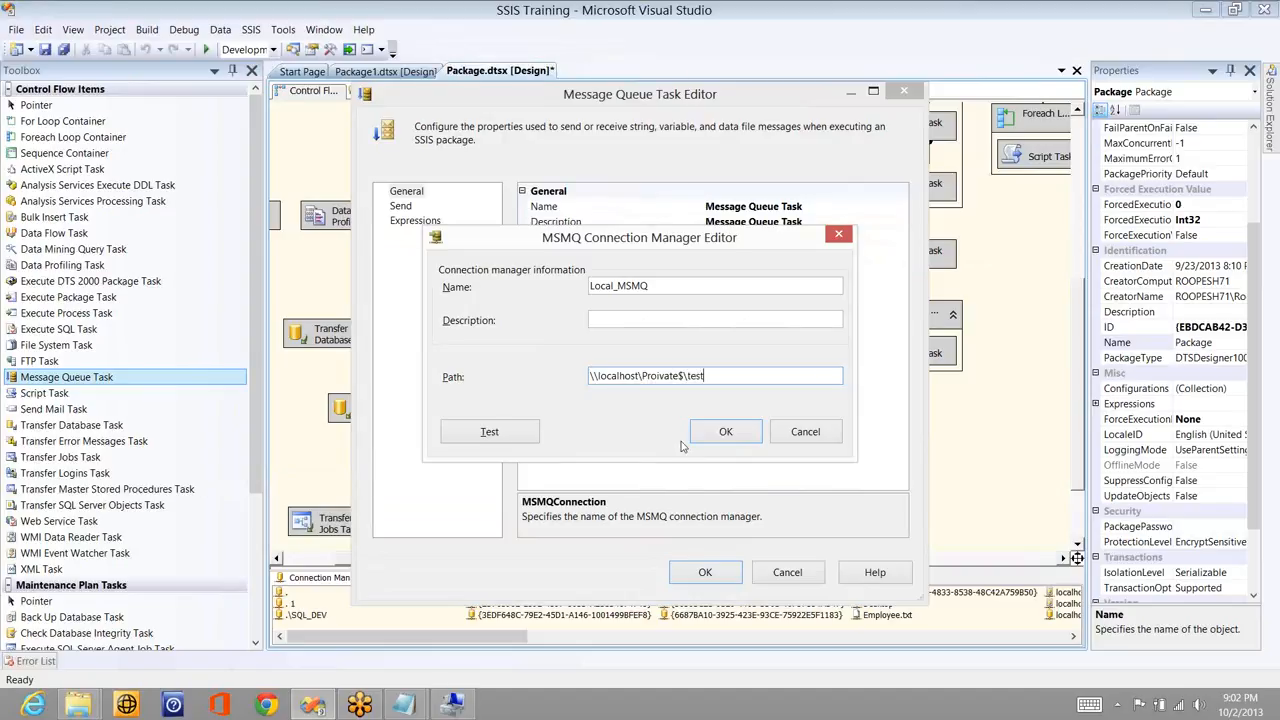
- Test the connection, fix the Private misspelling and remove localhost from the path
{"action": "left_click", "coordinate": [502, 433]}
{"action": "left_click", "coordinate": [883, 383]}
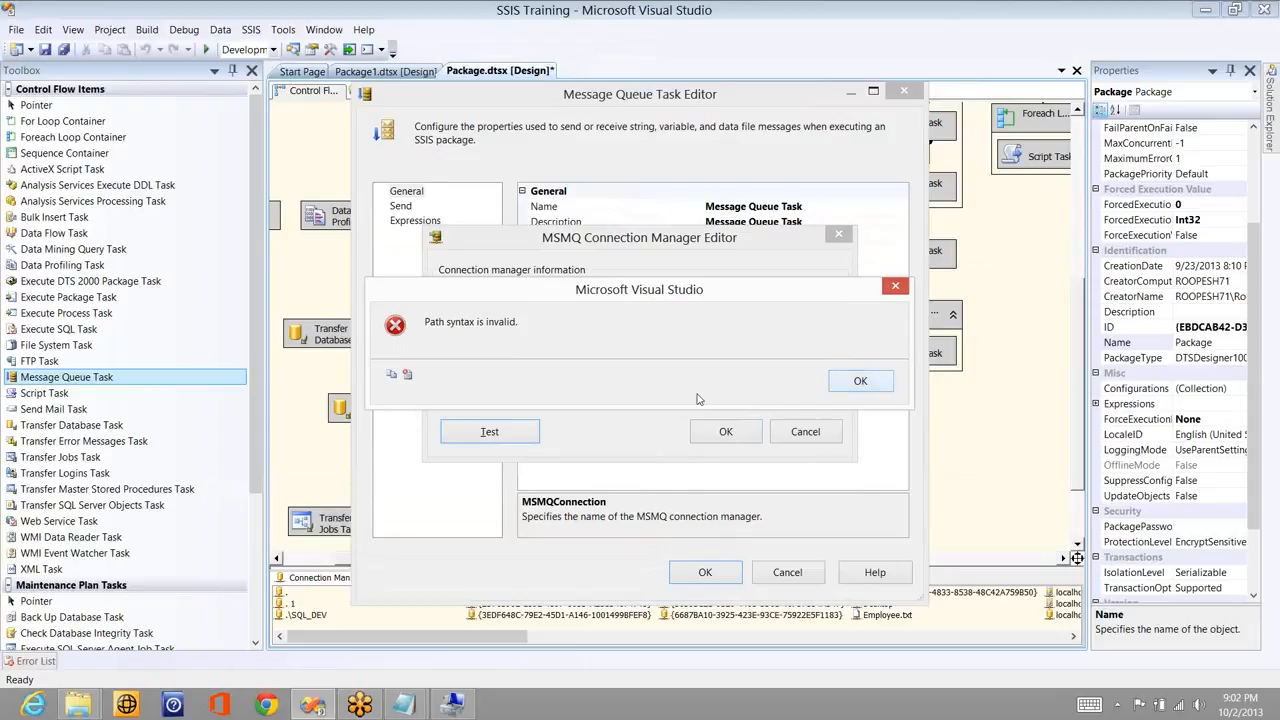
{"action": "left_click", "coordinate": [657, 376]}
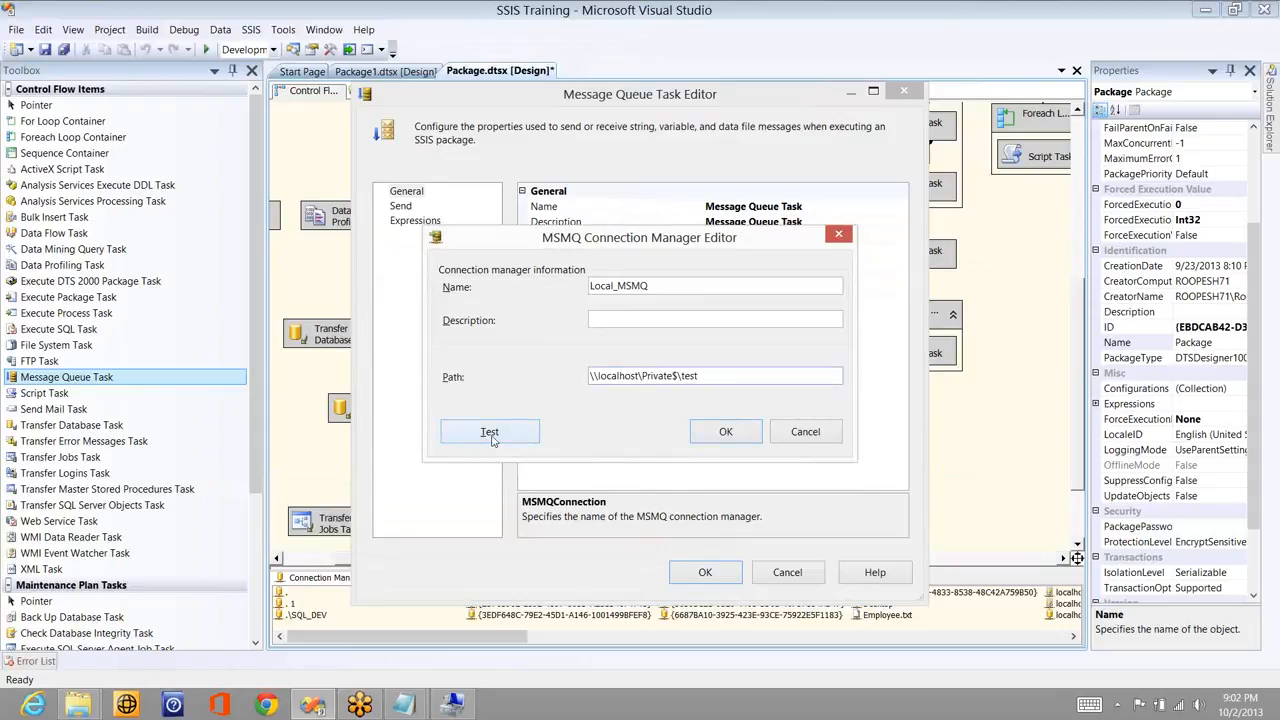
{"action": "key", "text": "BackSpace"}
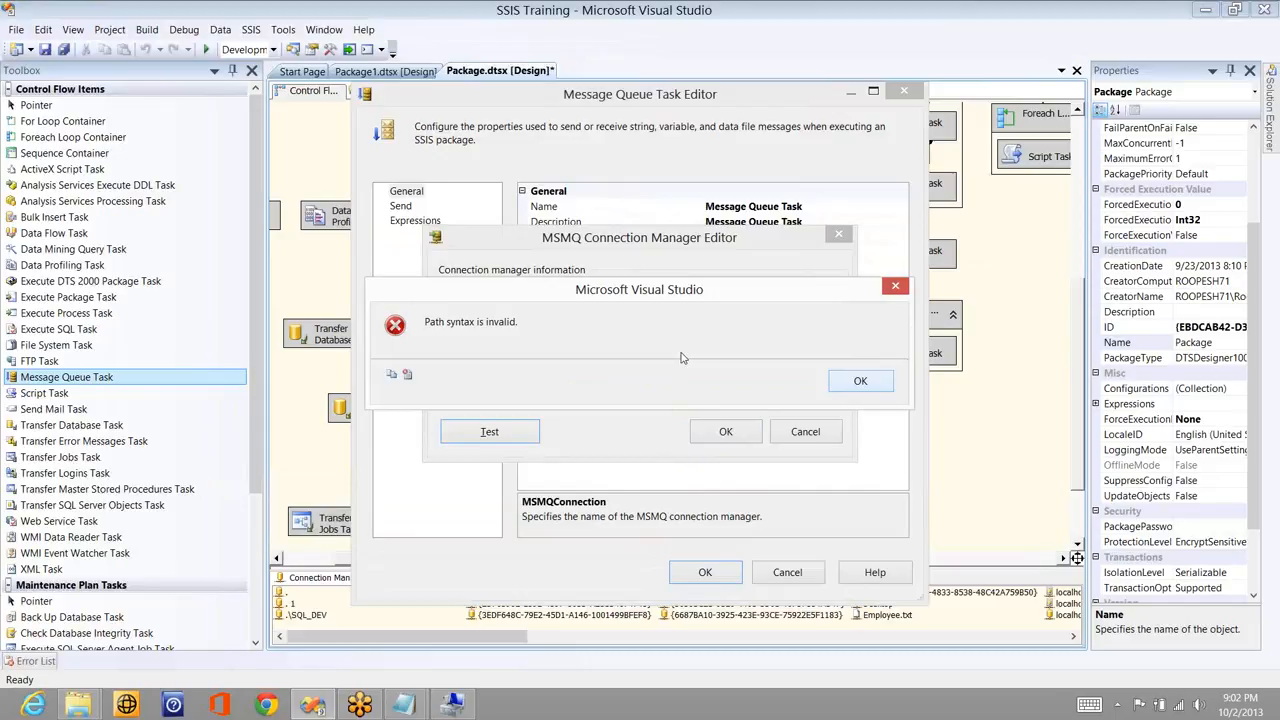
{"action": "key", "text": "Return"}
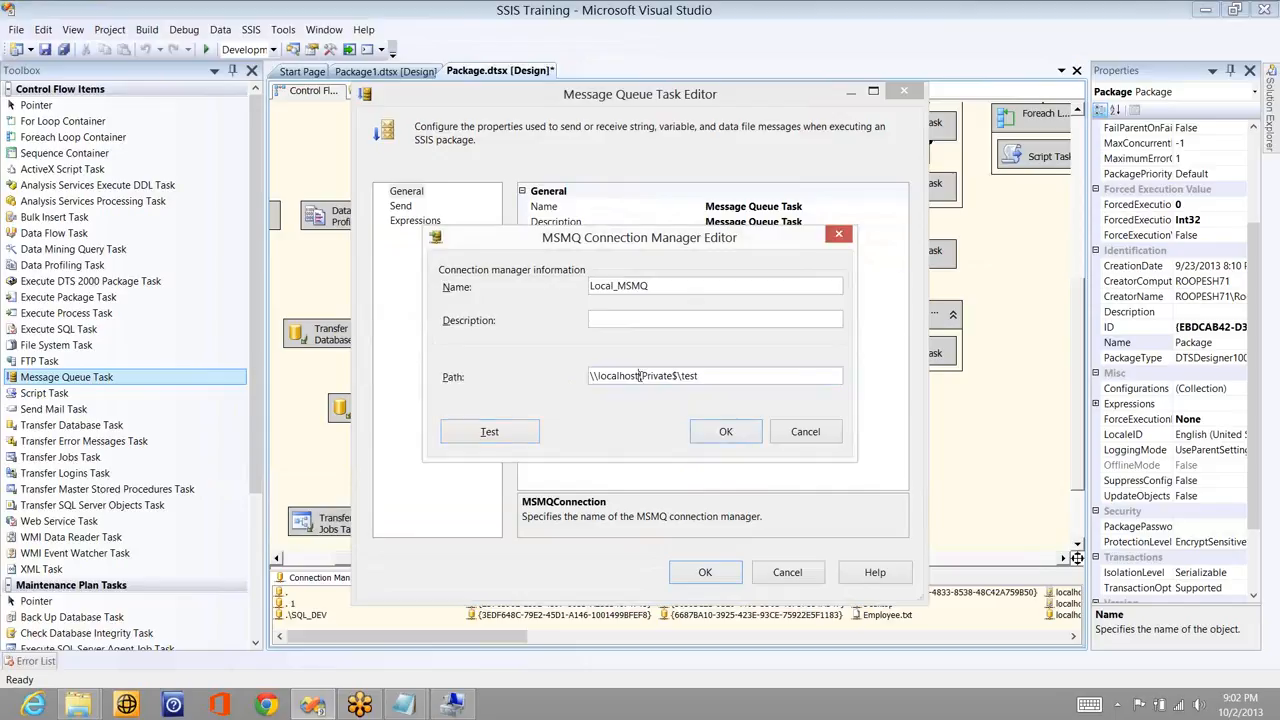
{"action": "key", "text": "shift+Home"}
{"action": "key", "text": "Delete"}
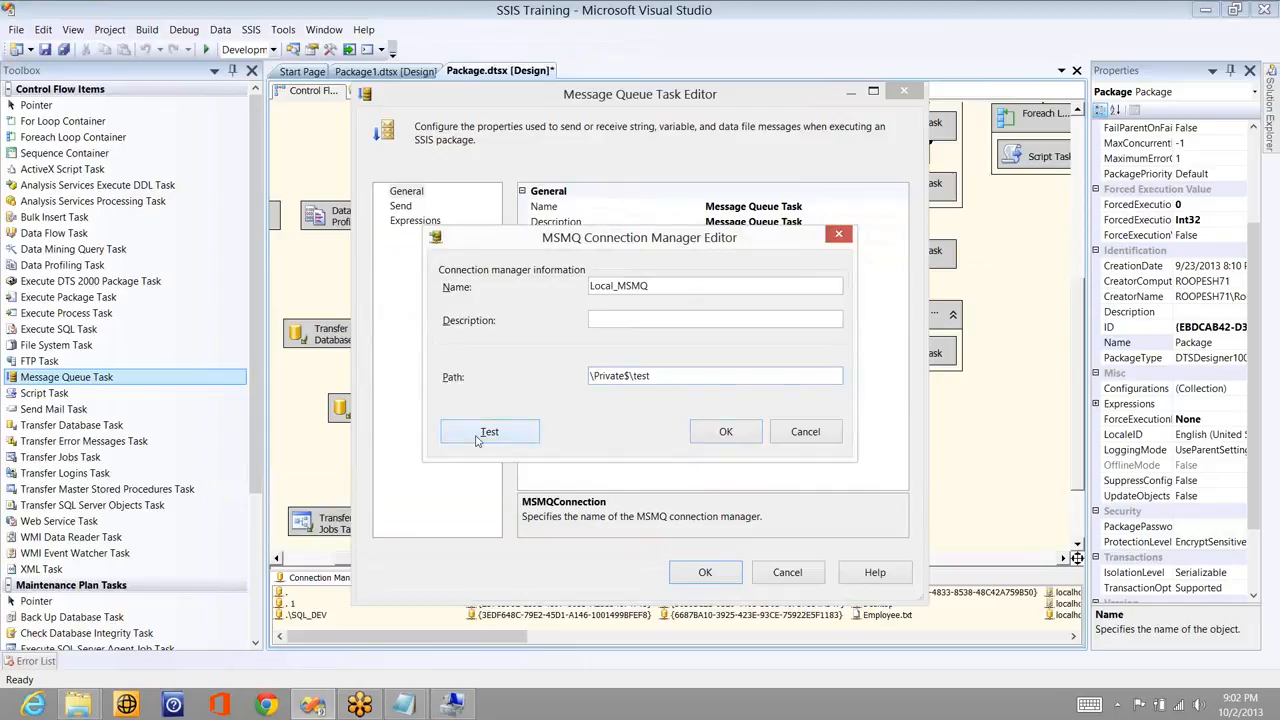
- Change the path to .\Private$\test, test it successfully and assign Local_MSMQ to the task
{"action": "left_click", "coordinate": [480, 434]}
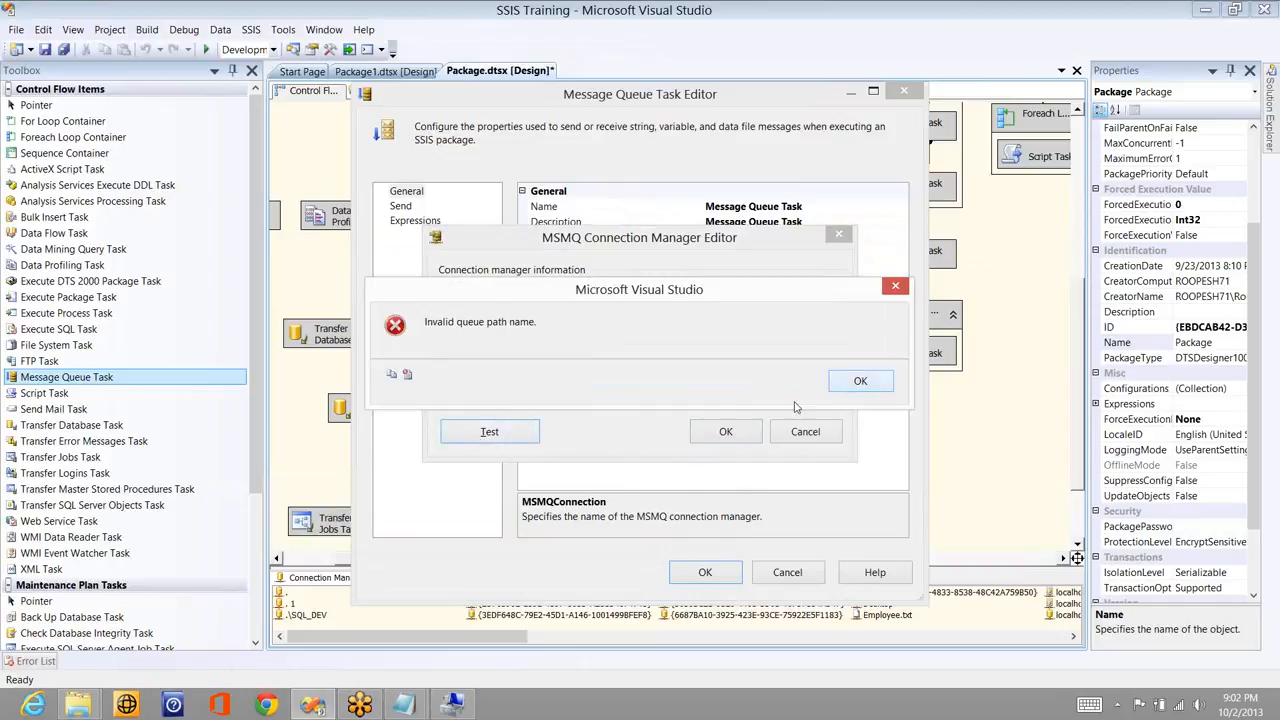
{"action": "left_click", "coordinate": [849, 390]}
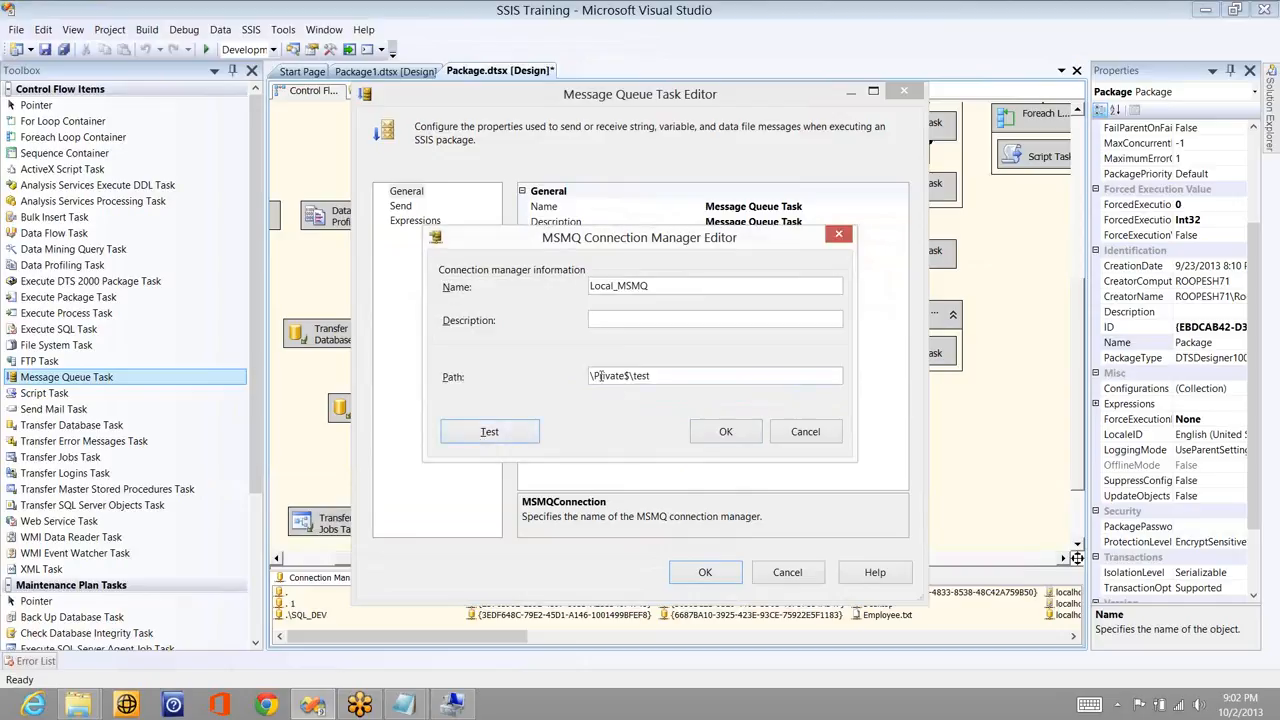
{"action": "left_click", "coordinate": [598, 376]}
{"action": "type", "text": "."}
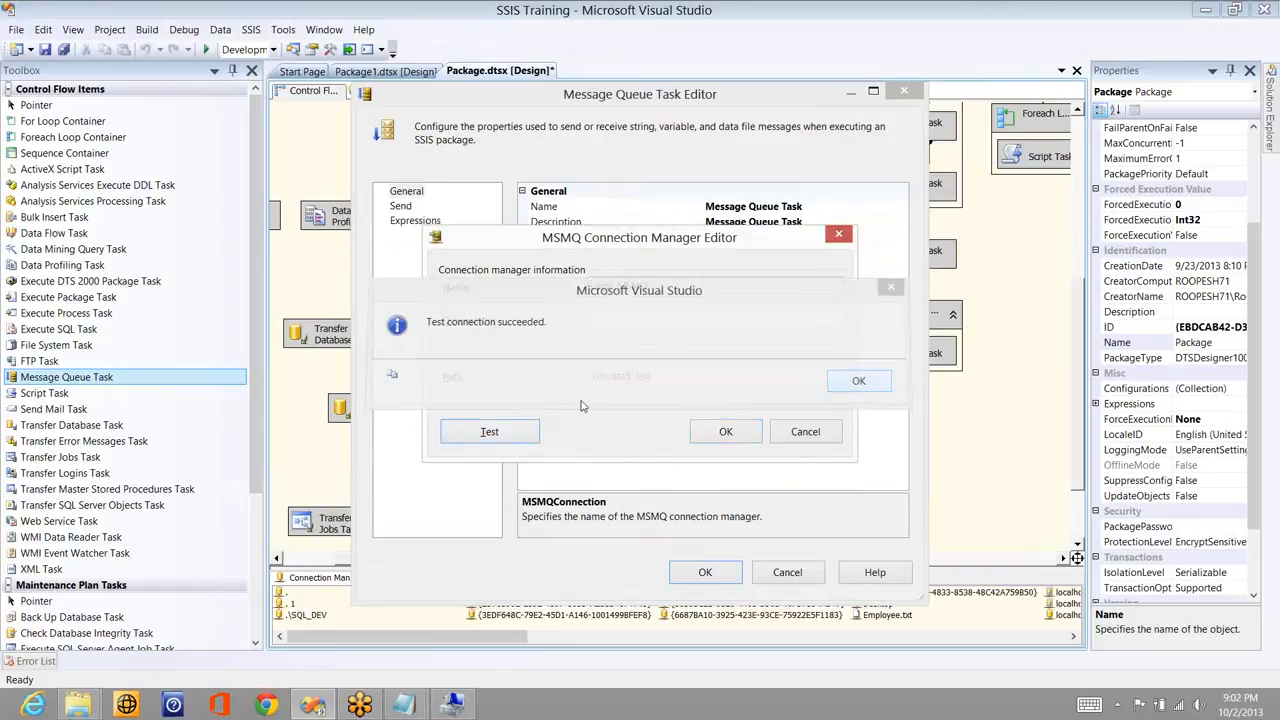
{"action": "left_click", "coordinate": [860, 380]}
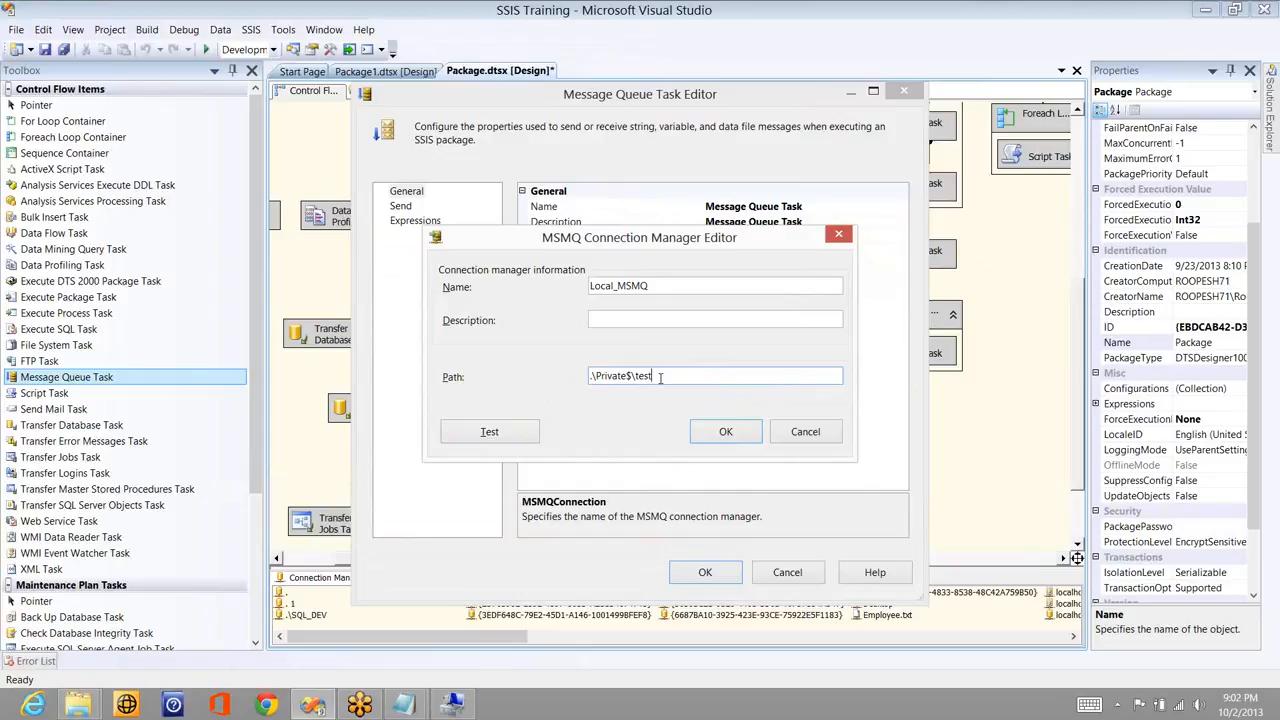
{"action": "left_click", "coordinate": [725, 431]}
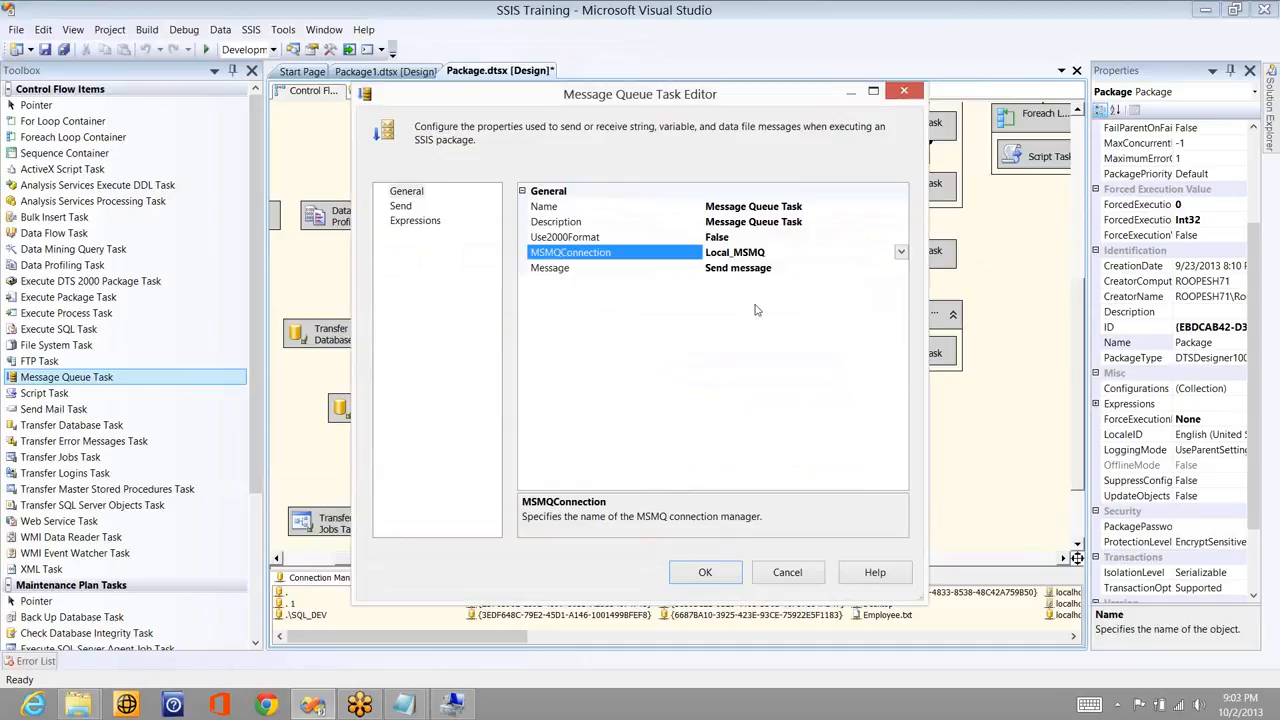
- Try the Message property's Send message and Receive message modes, viewing each settings page
{"action": "left_click", "coordinate": [837, 268]}
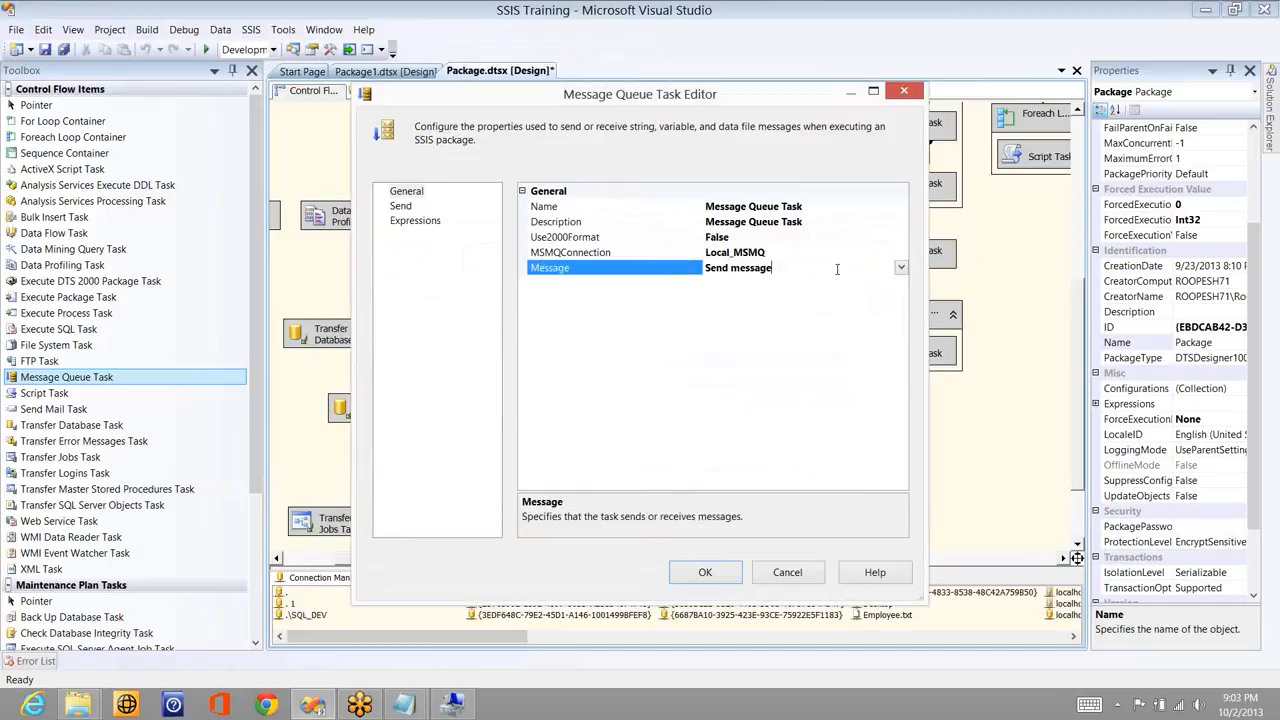
{"action": "left_click", "coordinate": [901, 269]}
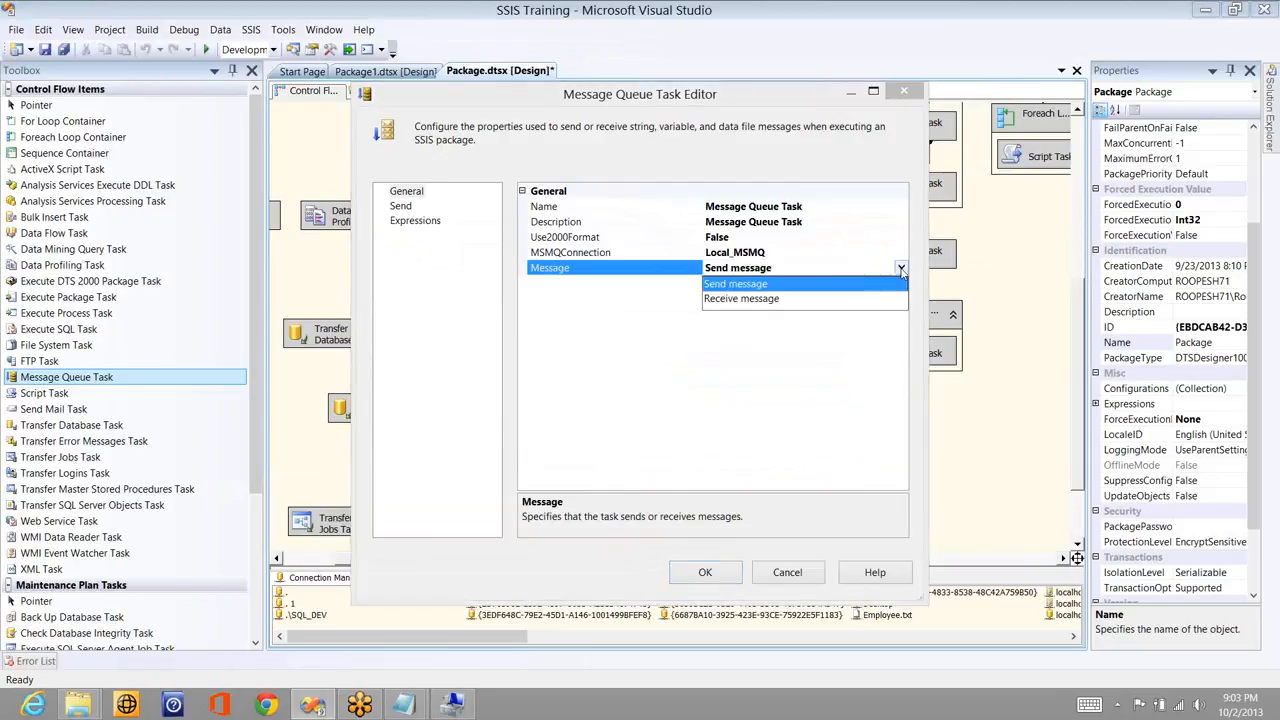
{"action": "left_click", "coordinate": [774, 285]}
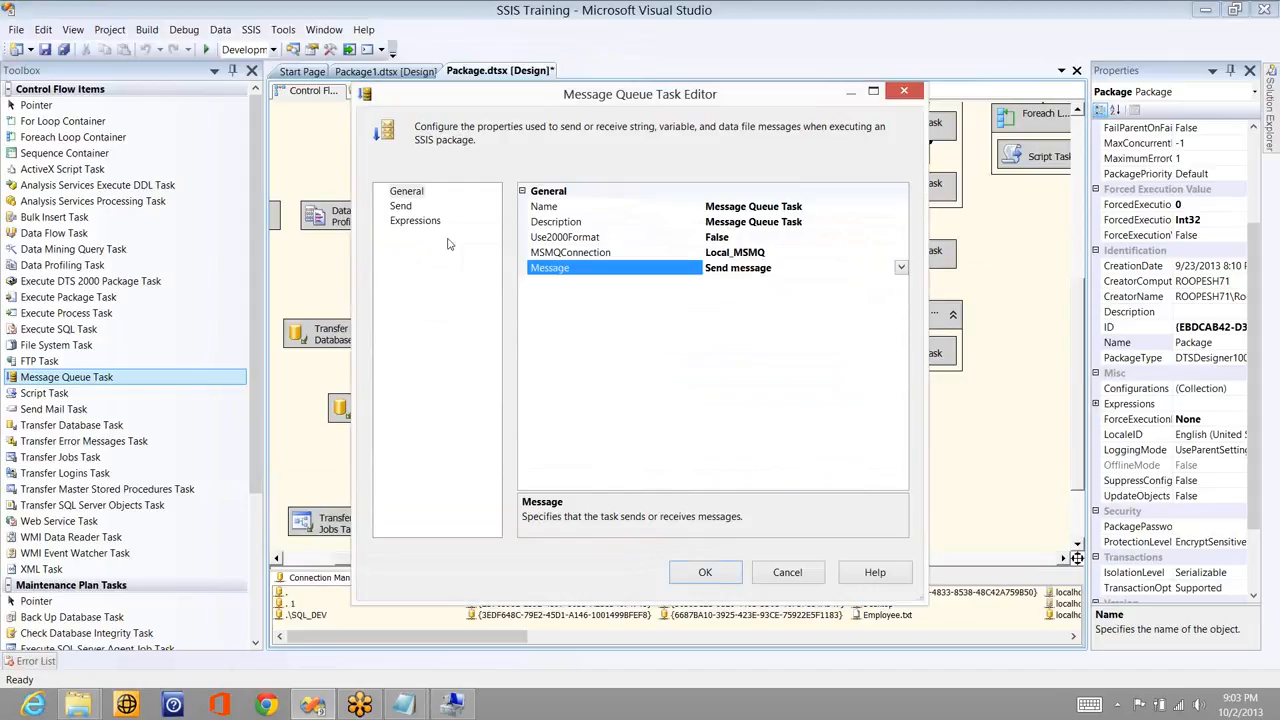
{"action": "left_click", "coordinate": [401, 206]}
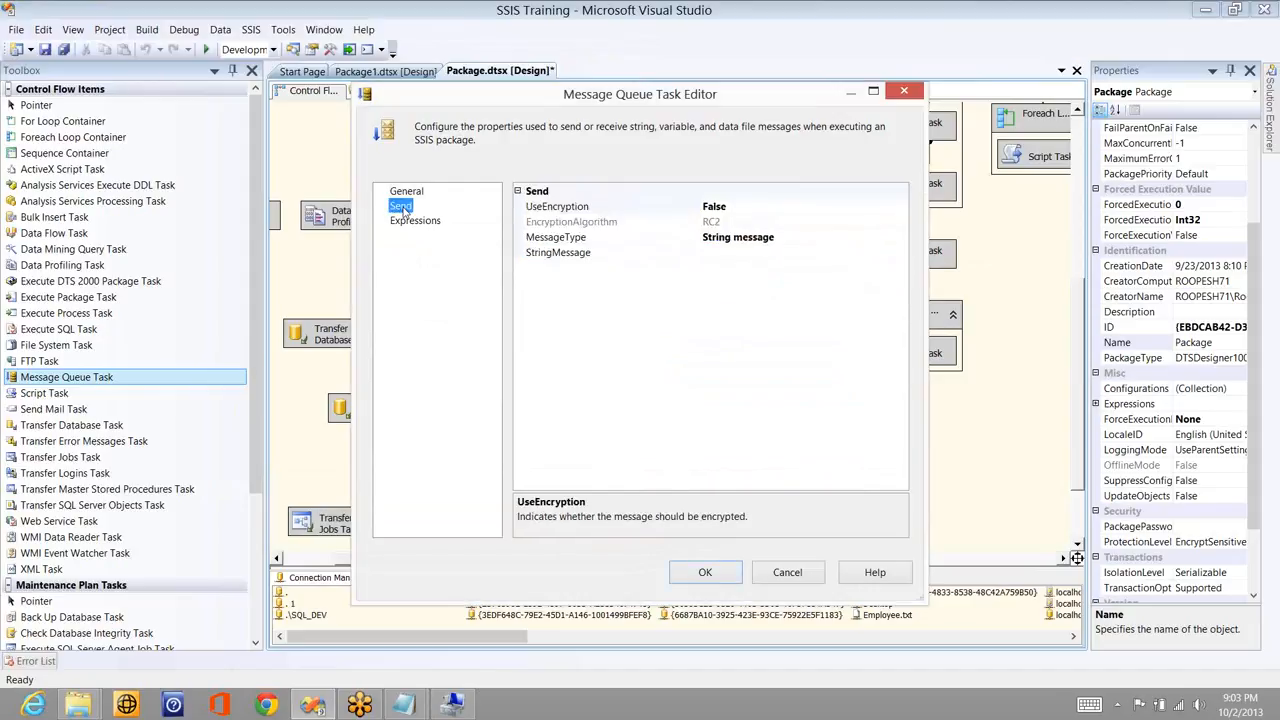
{"action": "key", "text": "Up"}
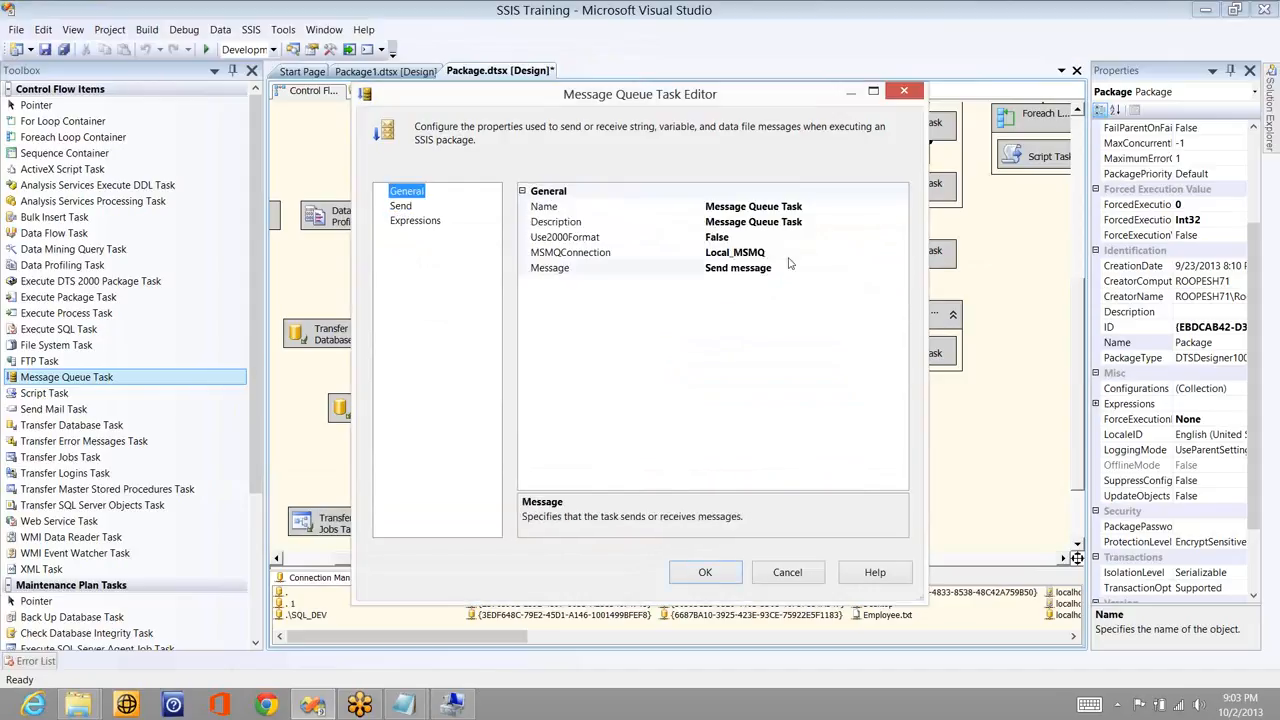
{"action": "left_click", "coordinate": [796, 268]}
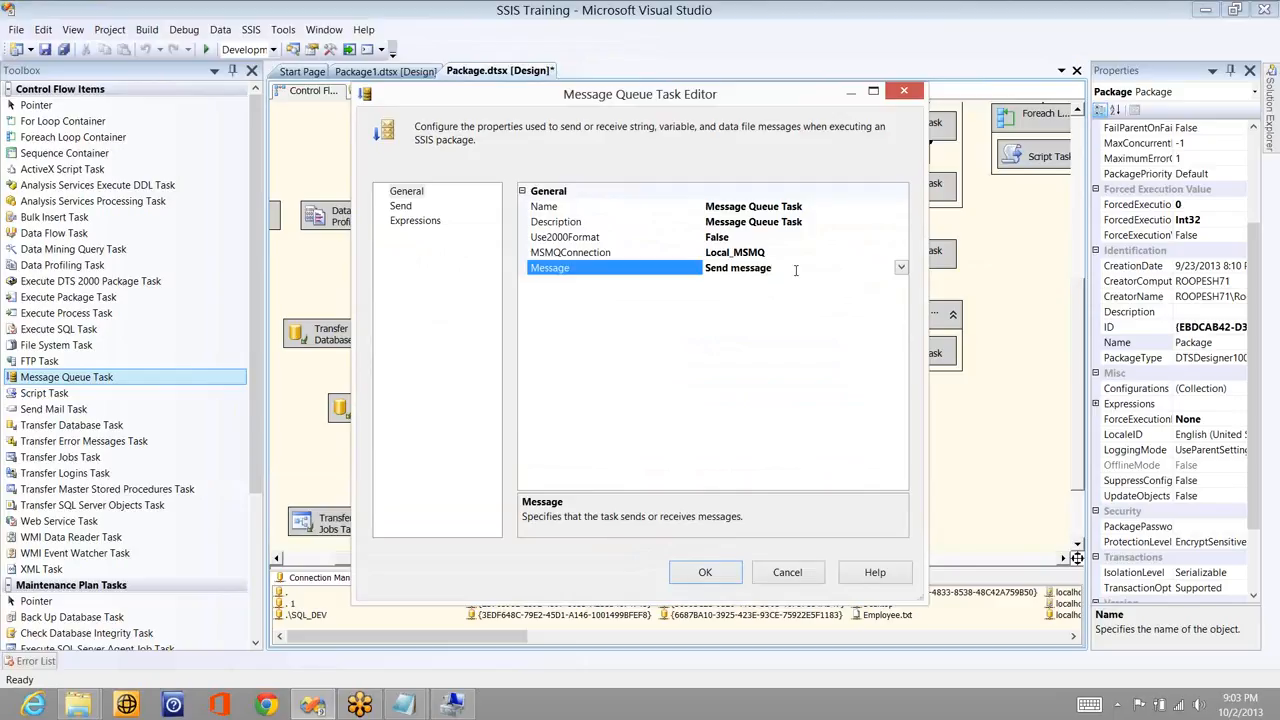
{"action": "double_click", "coordinate": [796, 268]}
{"action": "left_click", "coordinate": [406, 206]}
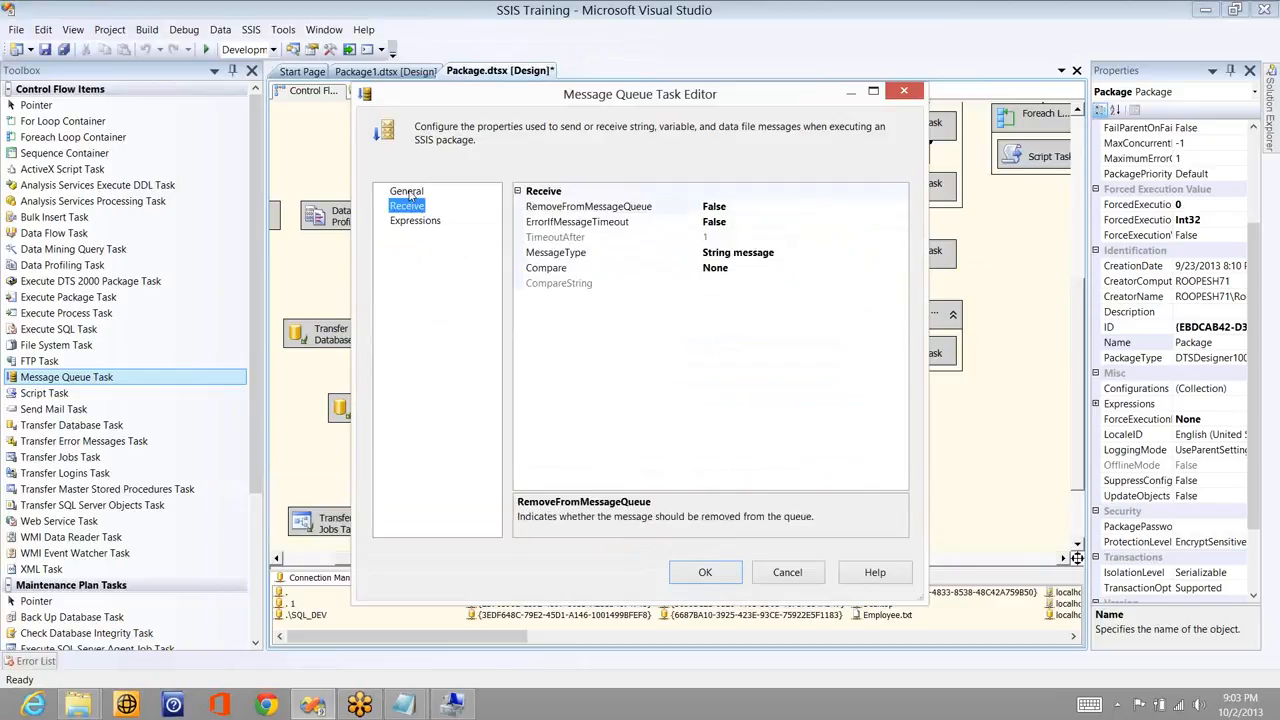
{"action": "left_click", "coordinate": [406, 191]}
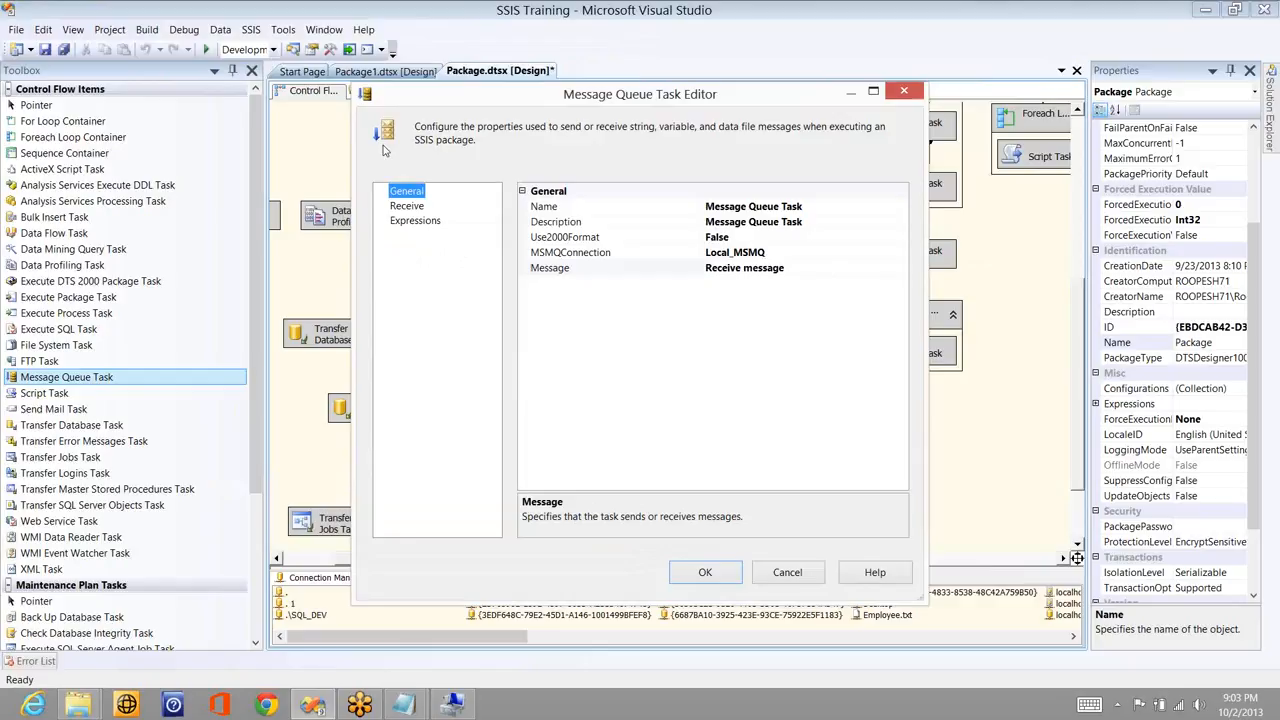
- Set the task back to Send message and open the Send page's MessageType list
{"action": "left_click", "coordinate": [810, 268]}
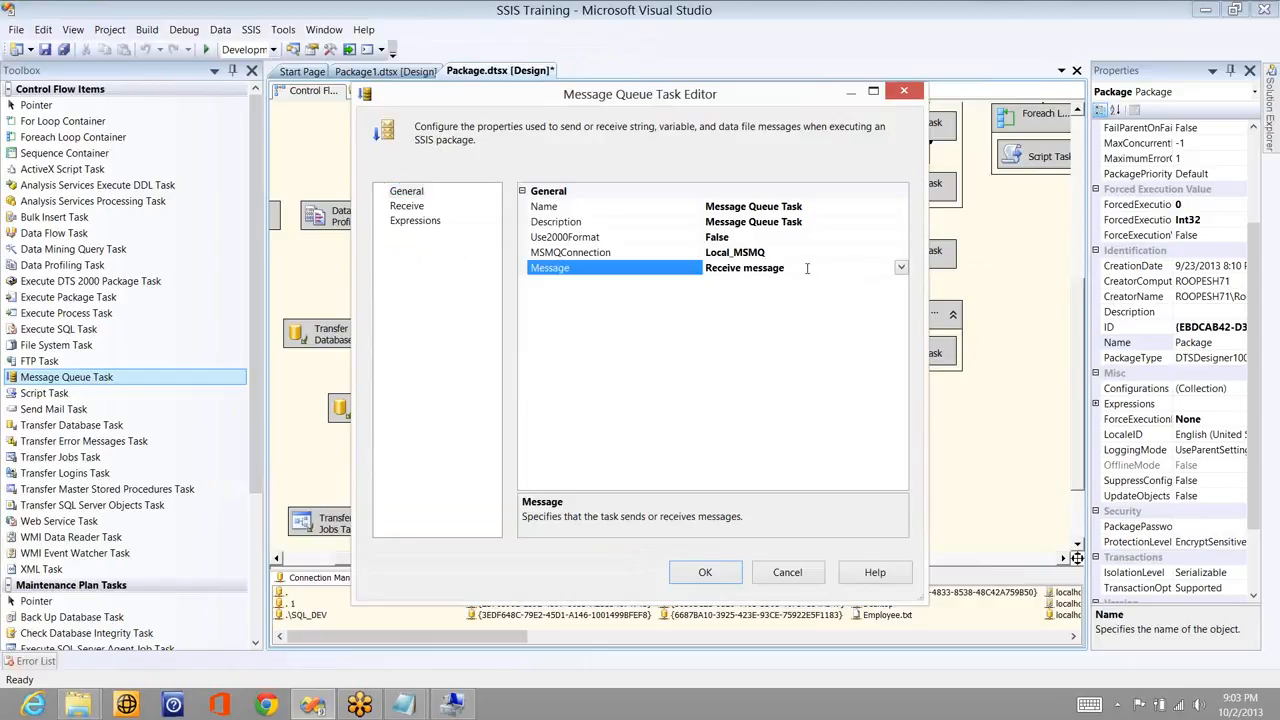
{"action": "double_click", "coordinate": [810, 268]}
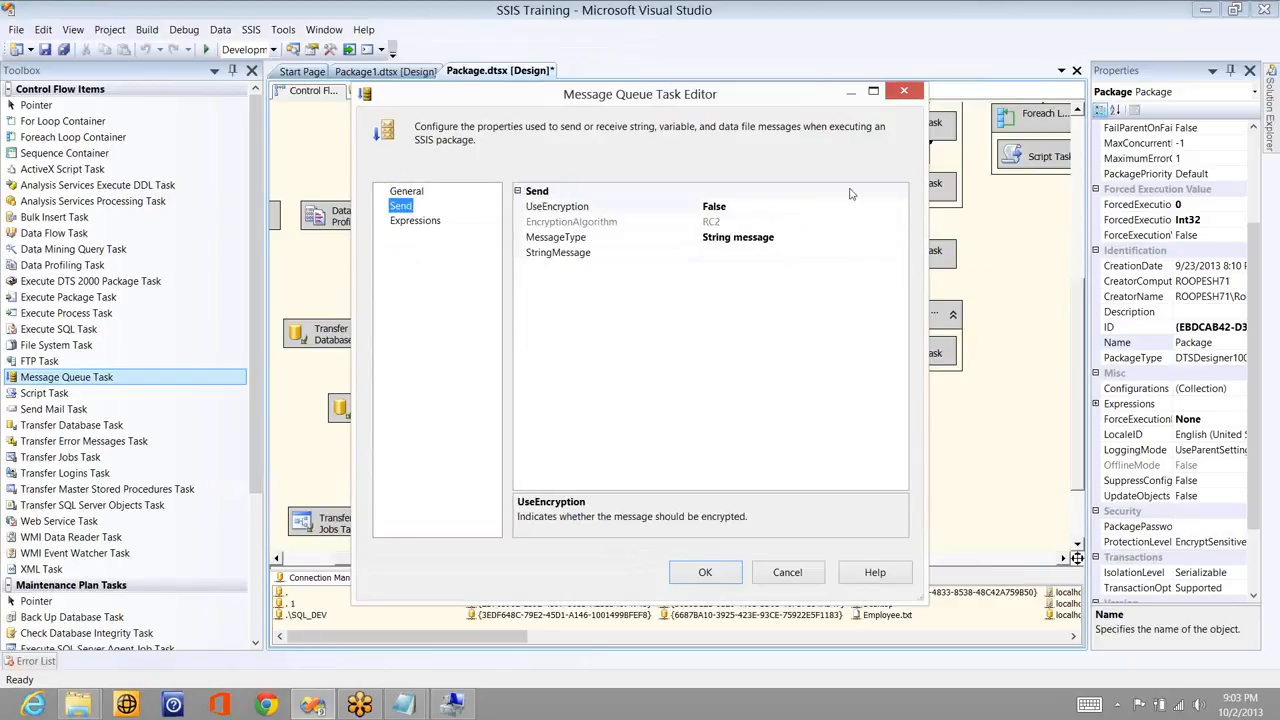
{"action": "left_click", "coordinate": [899, 208]}
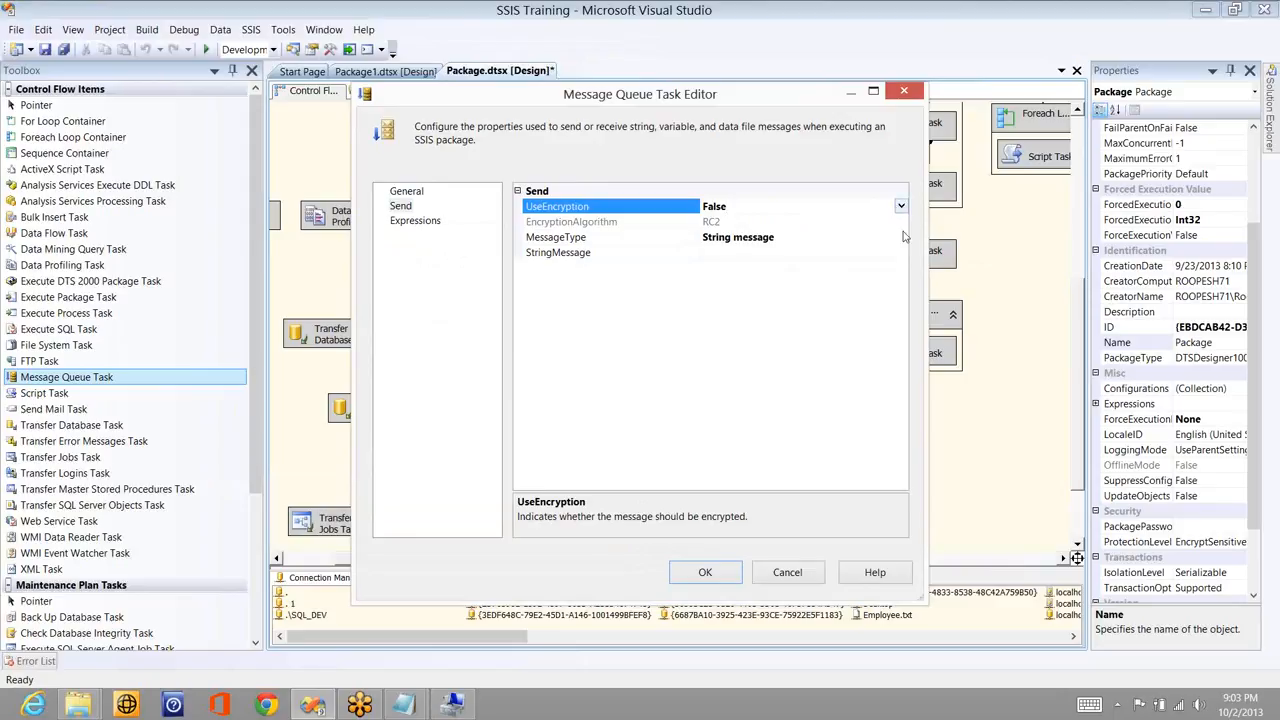
{"action": "left_click", "coordinate": [903, 240]}
{"action": "left_click", "coordinate": [901, 238]}
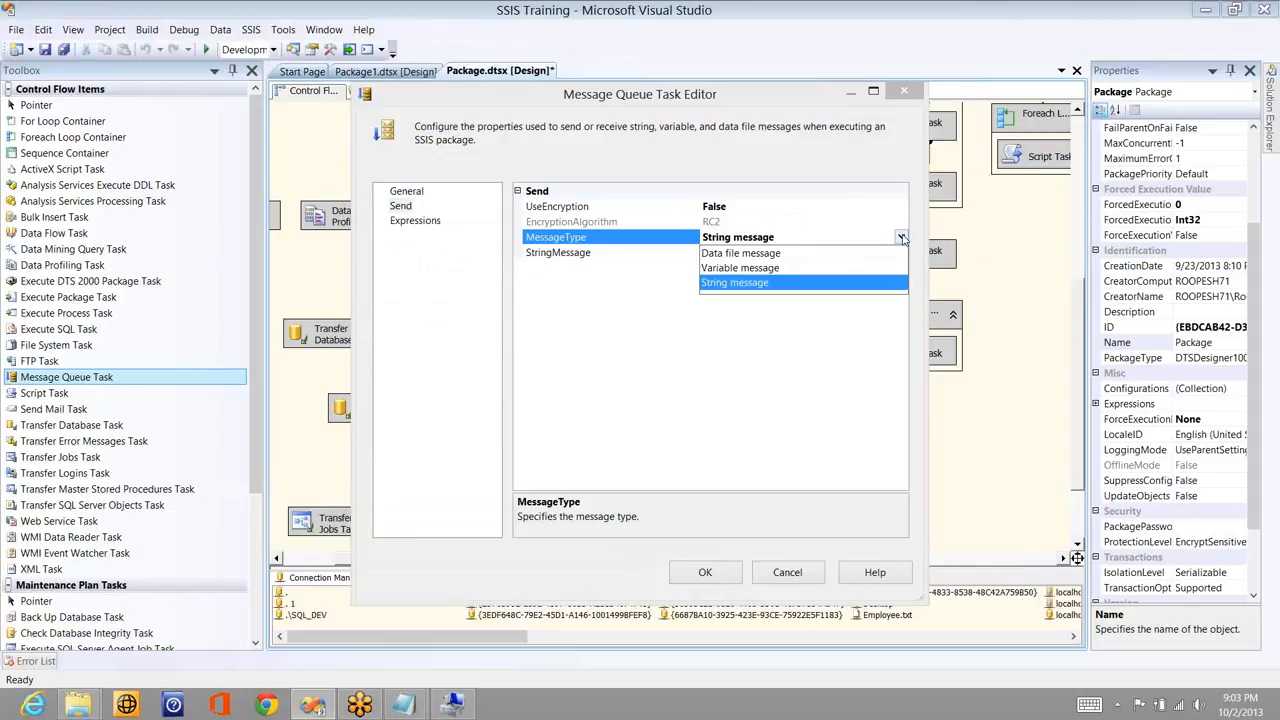
- Send Desktop\Results1.txt as a Data file message and confirm the task settings
{"action": "left_click", "coordinate": [815, 254]}
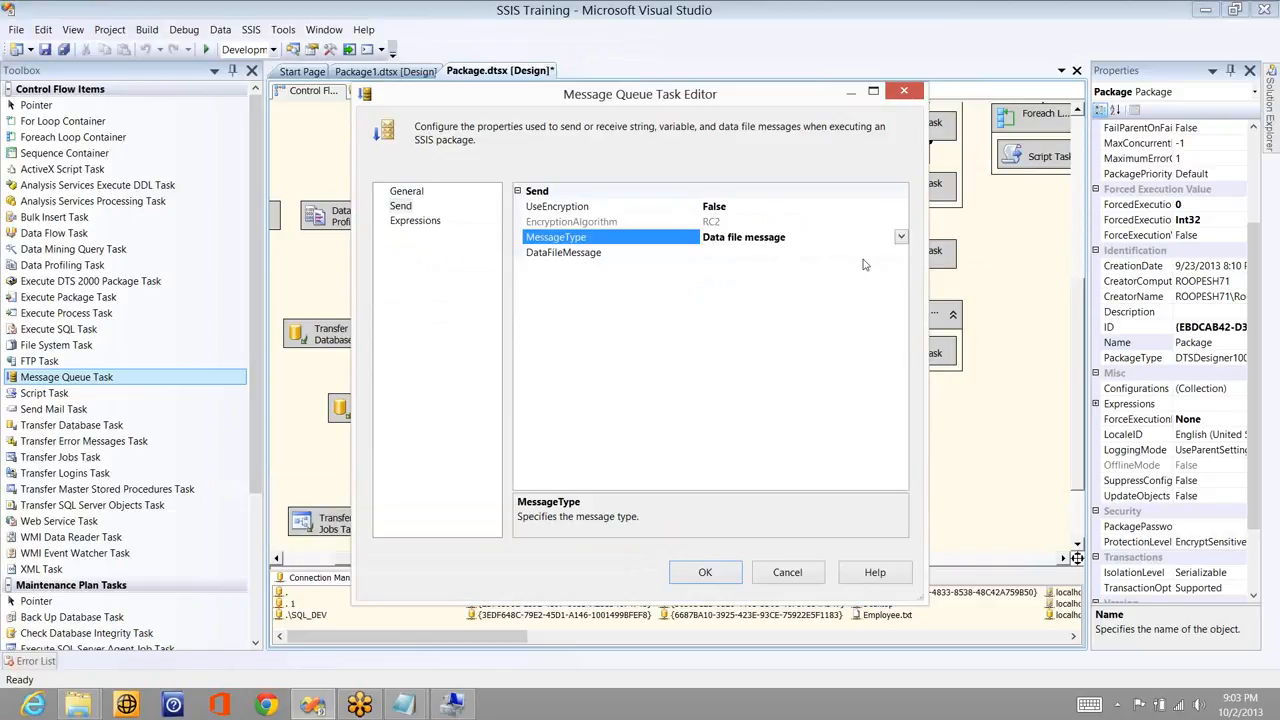
{"action": "left_click", "coordinate": [903, 253]}
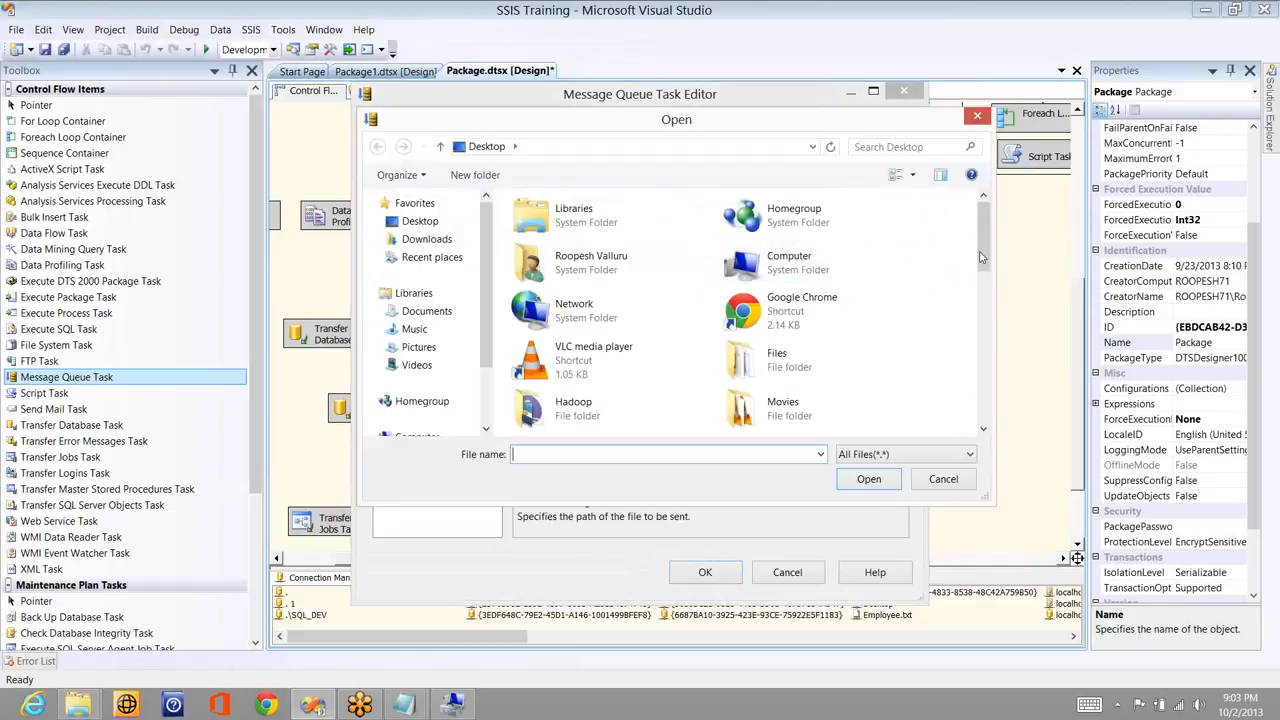
{"action": "left_click", "coordinate": [981, 386]}
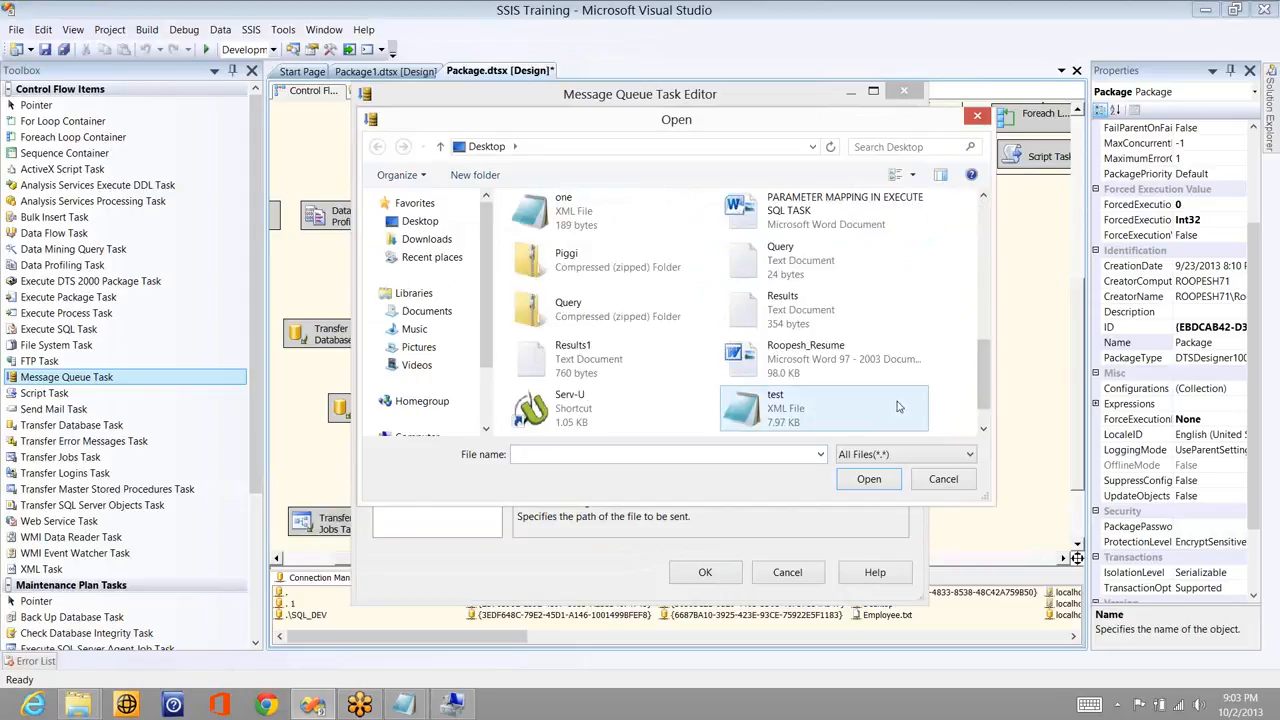
{"action": "double_click", "coordinate": [591, 370]}
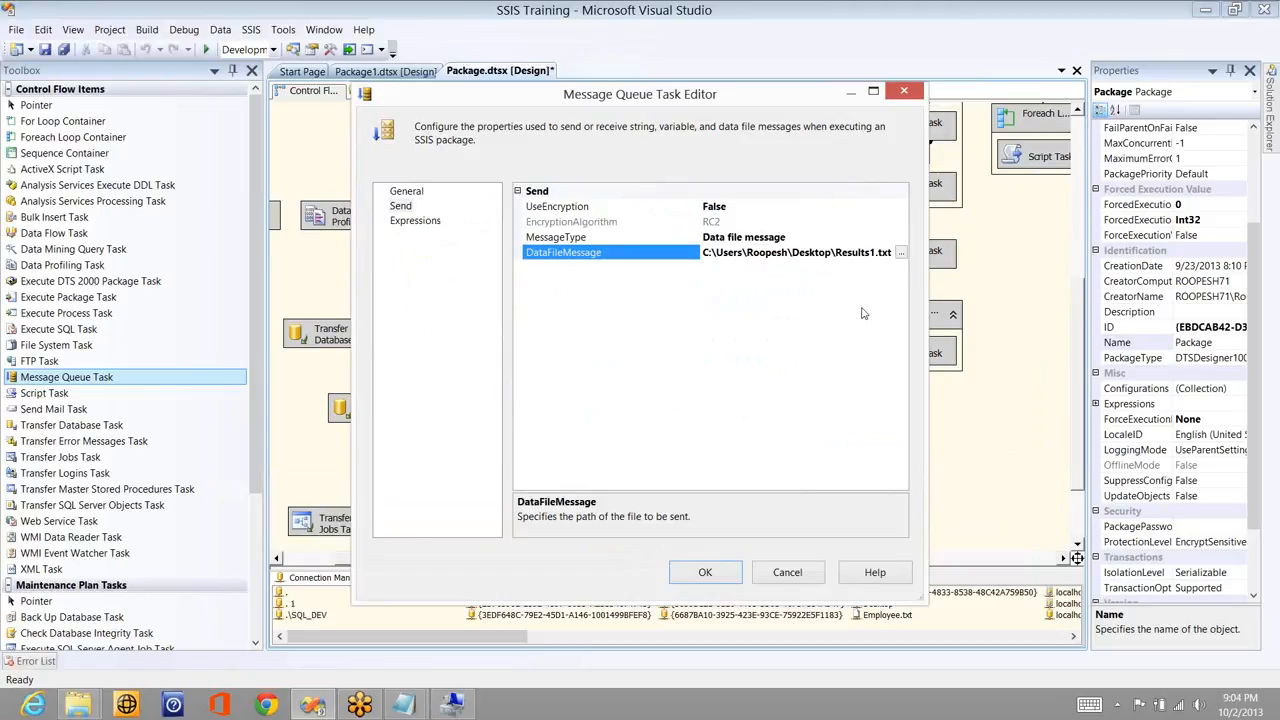
{"action": "left_click", "coordinate": [705, 572]}
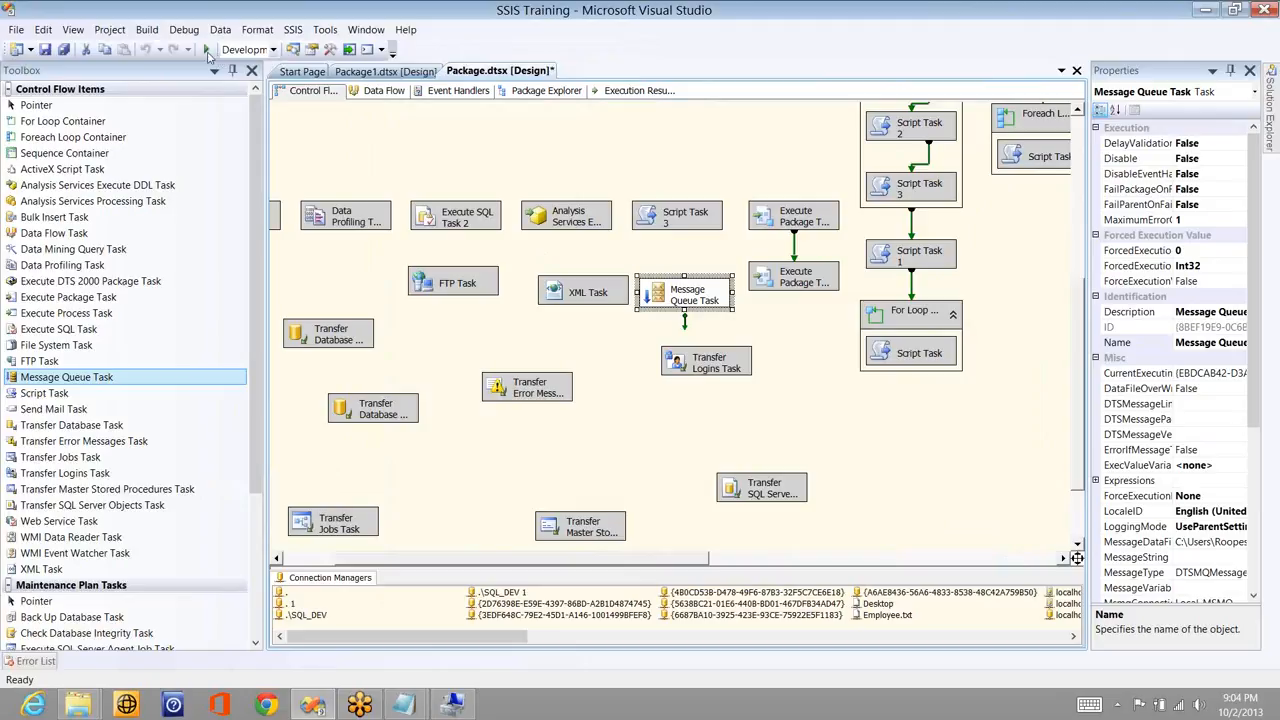
- Run the package and refresh the test queue to see the new 762-byte Data File Message
{"action": "left_click", "coordinate": [207, 50]}
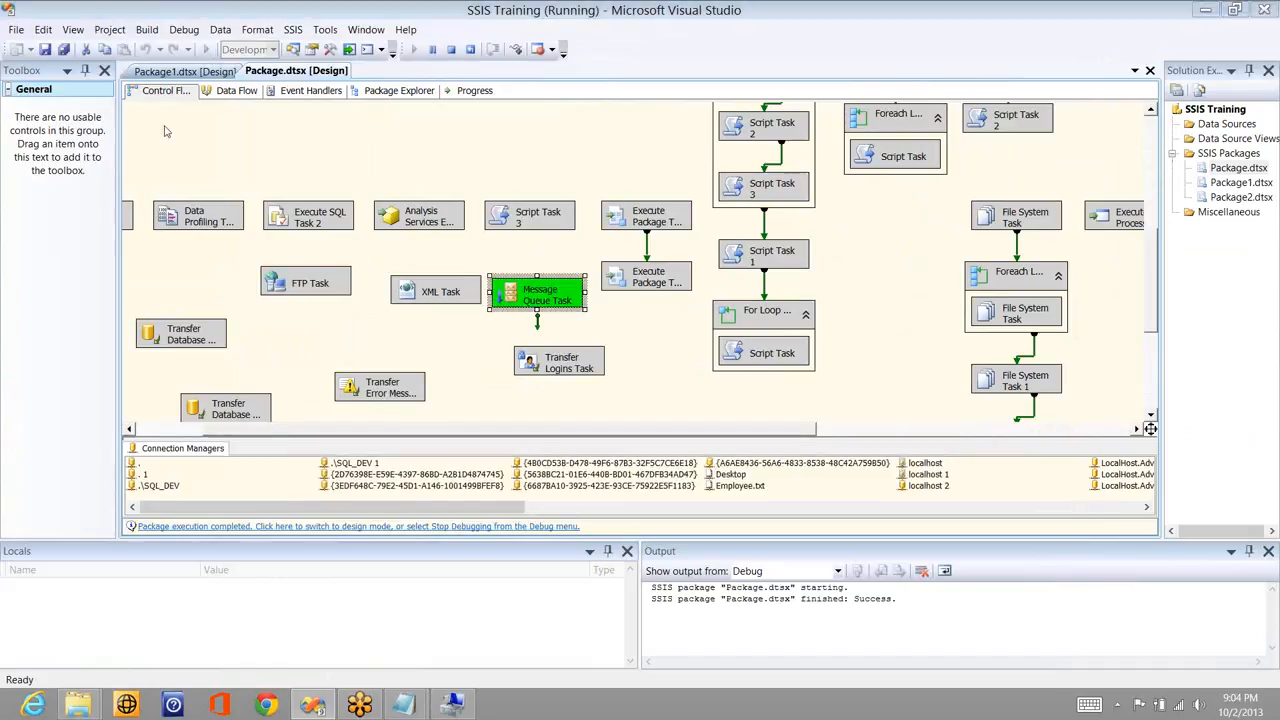
{"action": "key", "text": "alt+Tab"}
{"action": "right_click", "coordinate": [184, 167]}
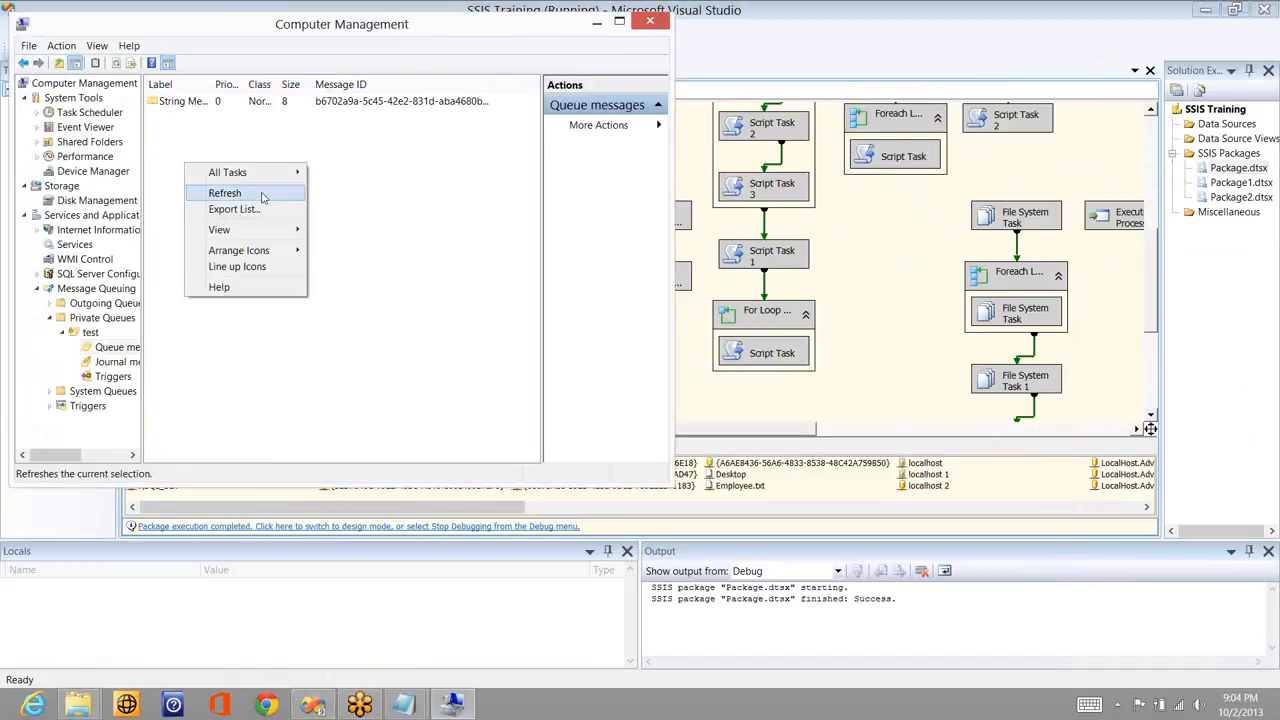
{"action": "left_click", "coordinate": [242, 193]}
{"action": "left_click", "coordinate": [183, 120]}
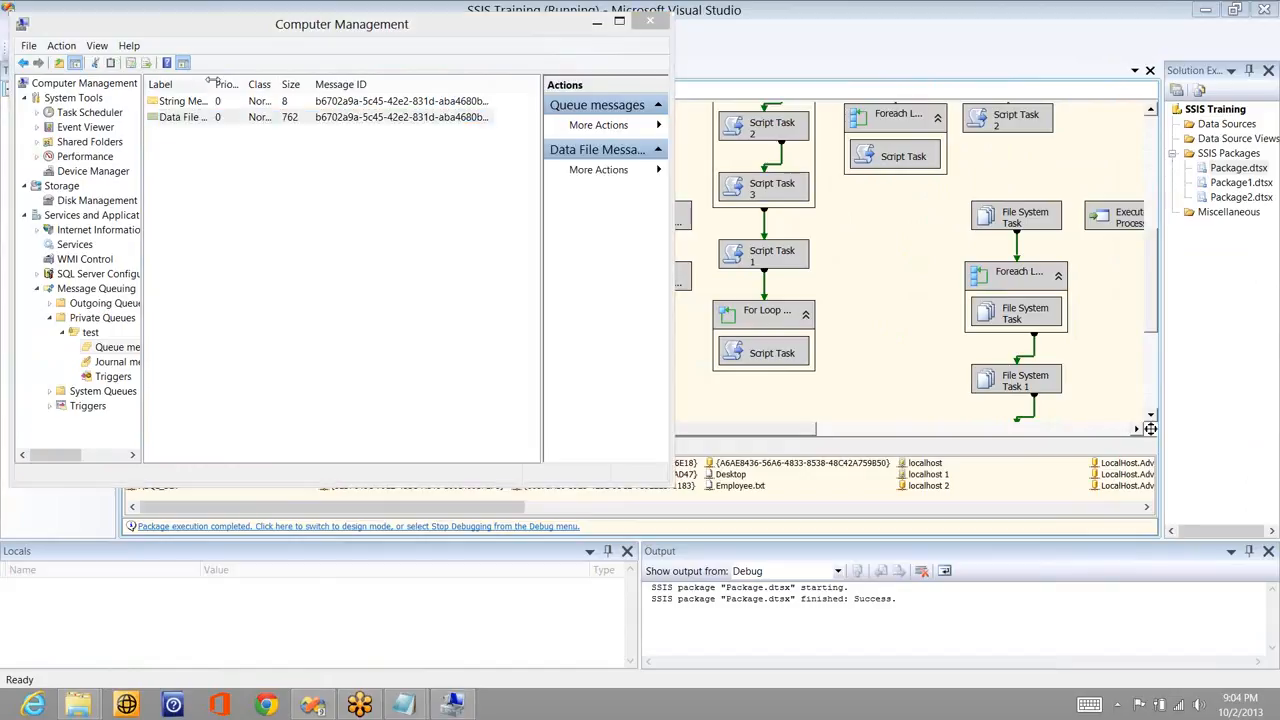
{"action": "left_click_drag", "start_coordinate": [214, 80], "coordinate": [286, 99]}
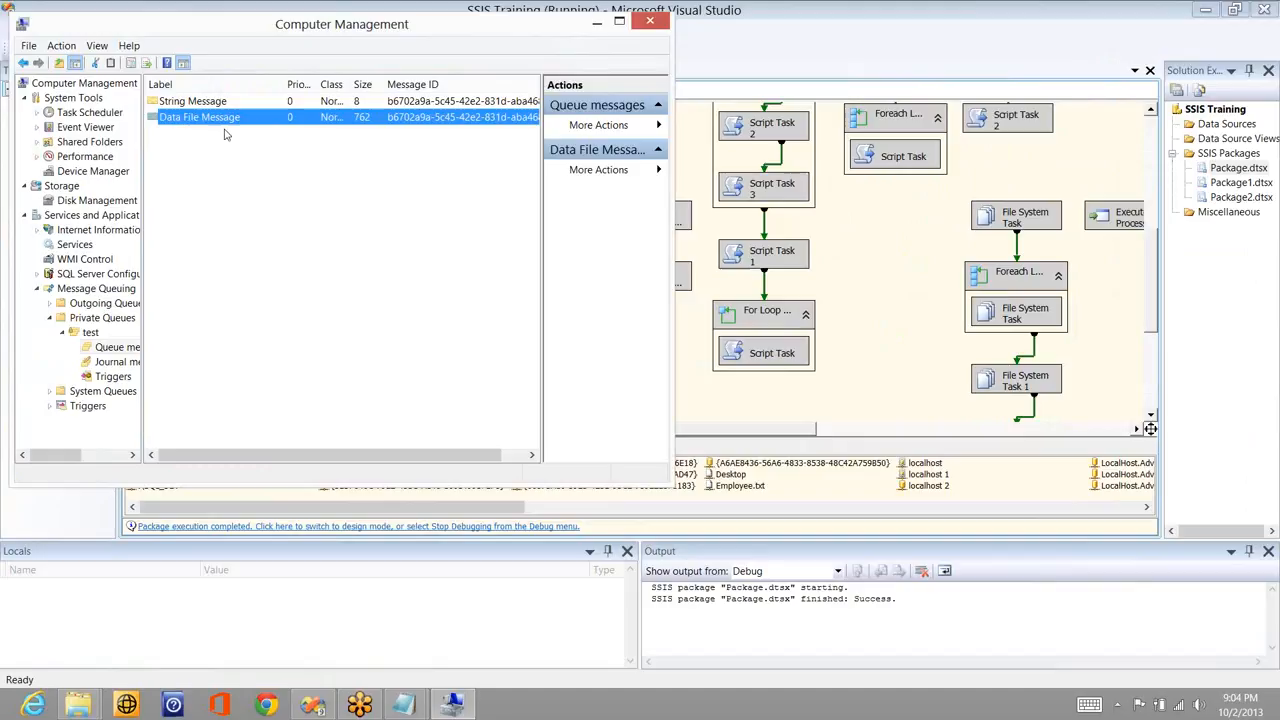
- Stop debugging in Visual Studio and add a second Message Queue Task to the control flow
{"action": "left_click", "coordinate": [280, 8]}
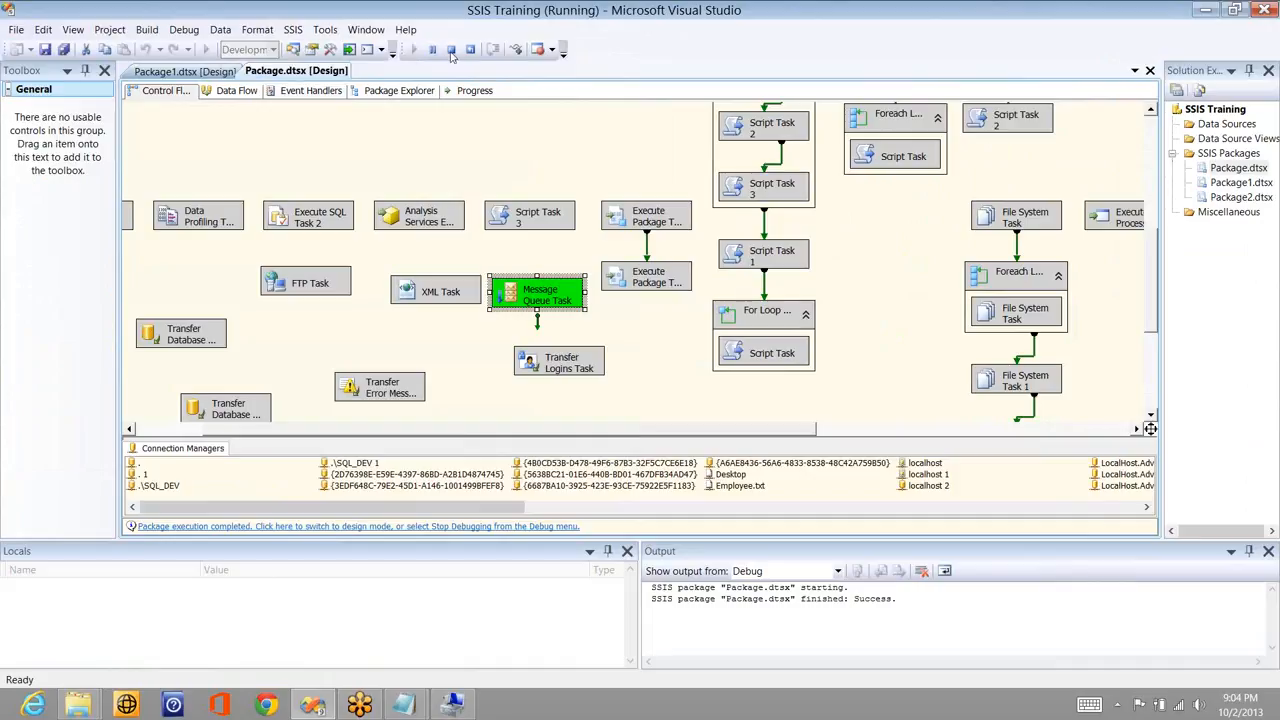
{"action": "left_click", "coordinate": [451, 49]}
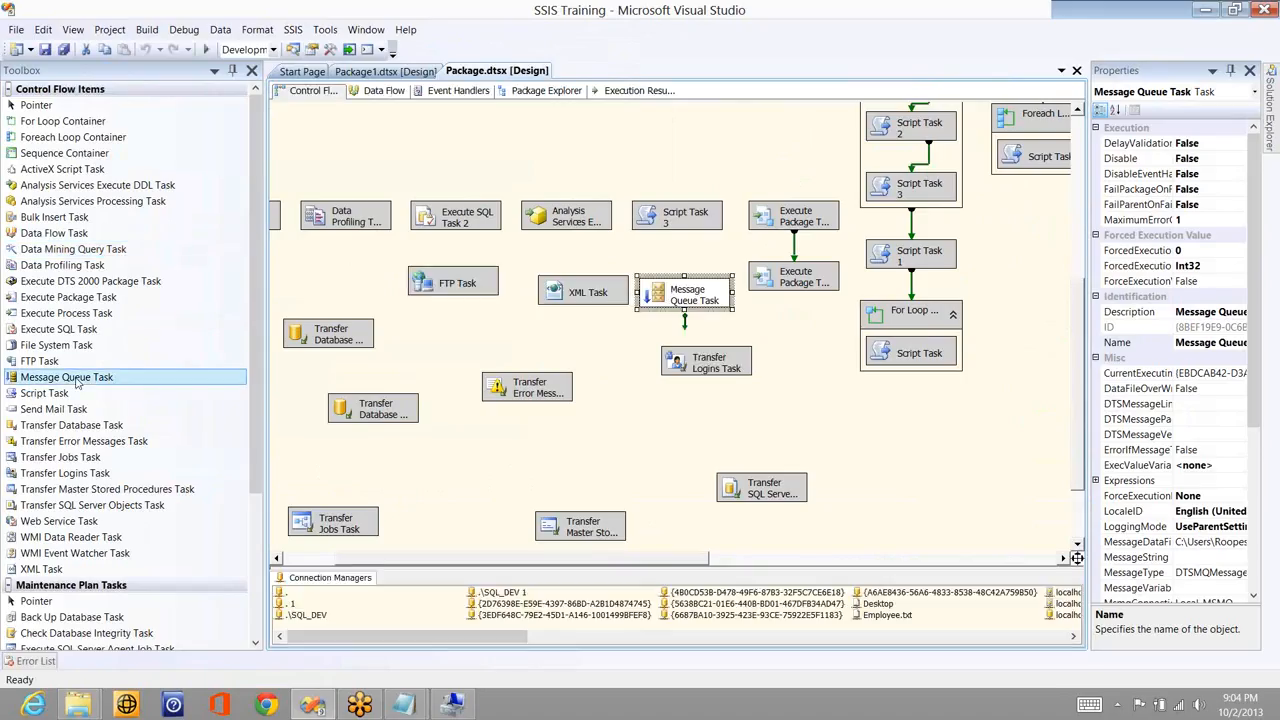
{"action": "left_click_drag", "start_coordinate": [78, 383], "coordinate": [693, 293]}
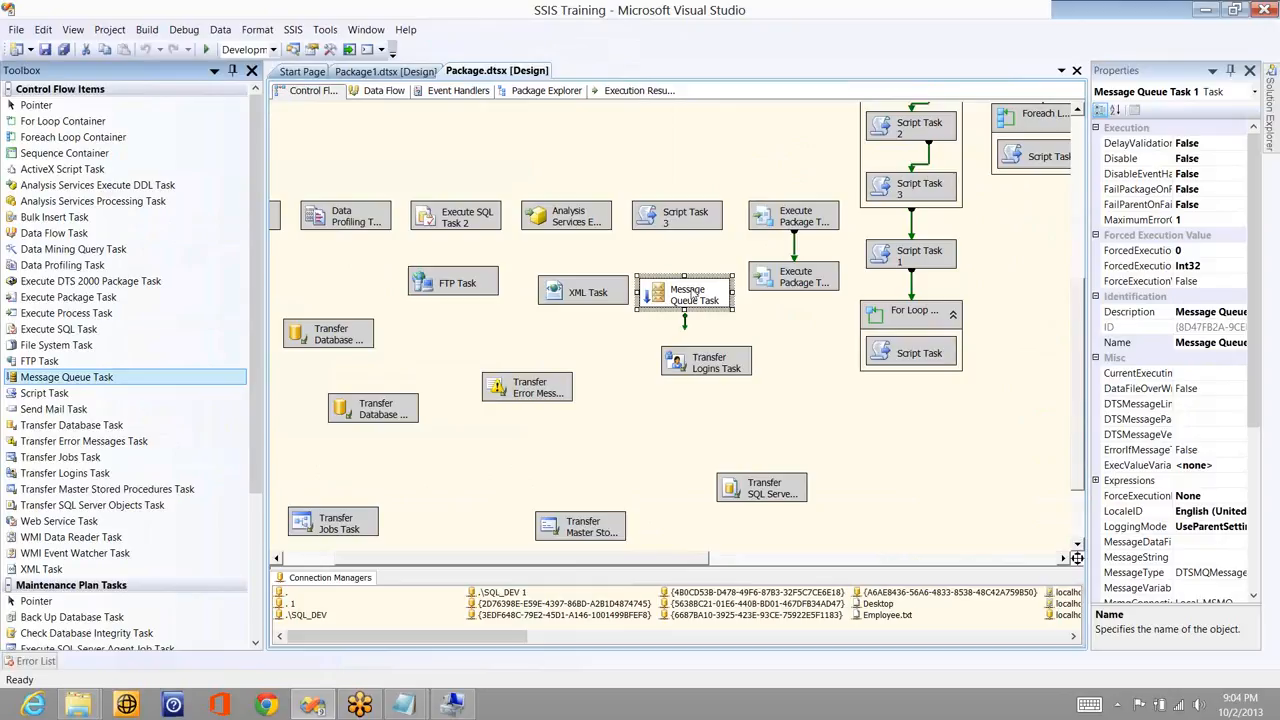
- Link the first Message Queue Task's success arrow to Message Queue Task 1 and open its editor
{"action": "left_click", "coordinate": [693, 293]}
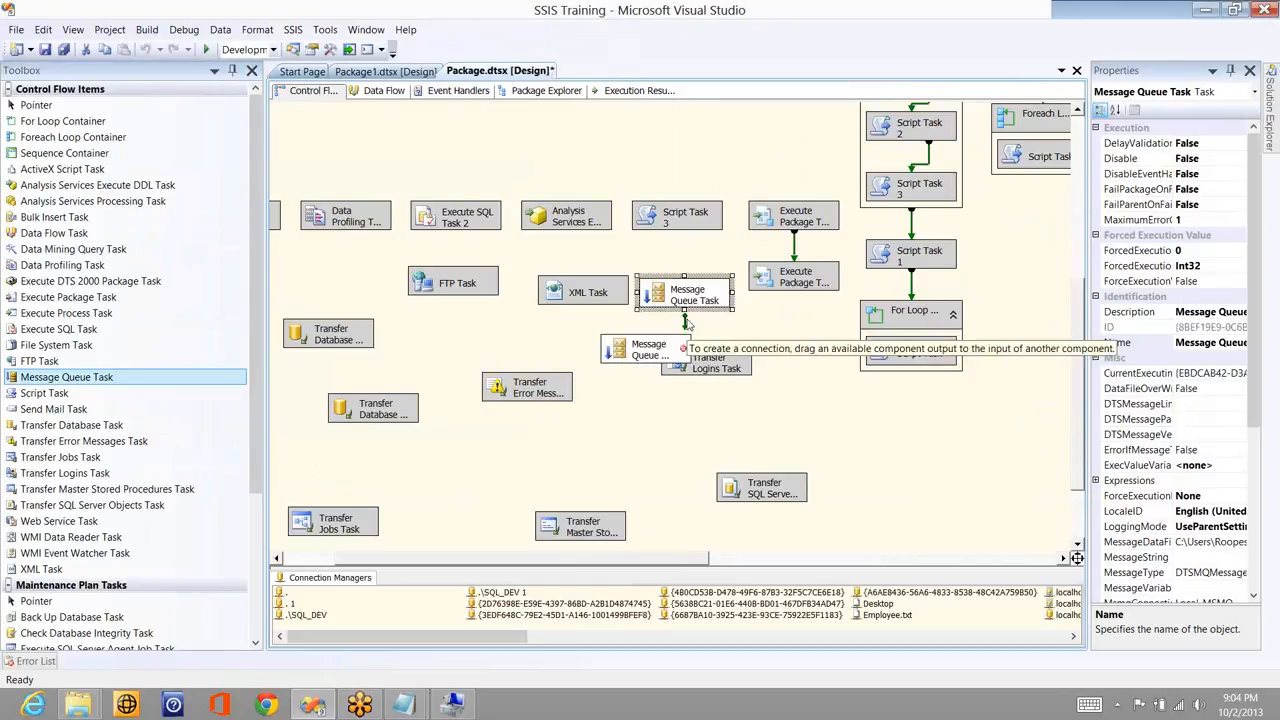
{"action": "left_click", "coordinate": [665, 348]}
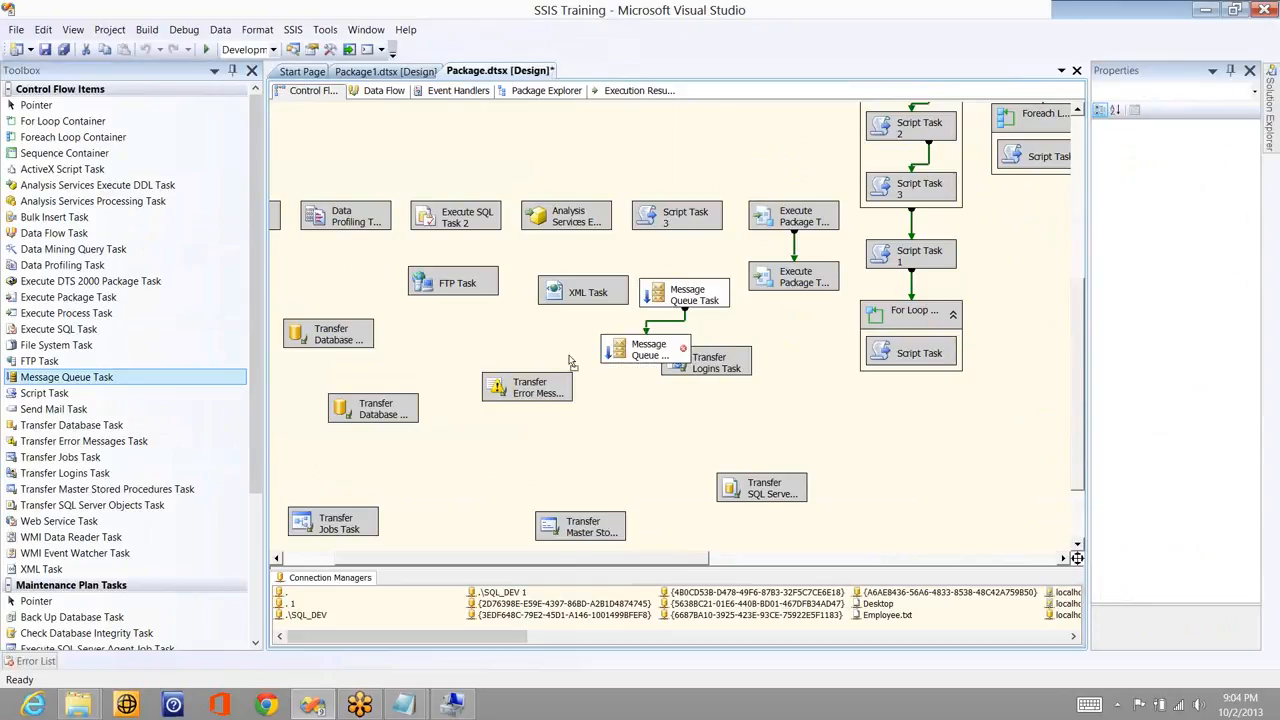
{"action": "left_click_drag", "start_coordinate": [665, 348], "coordinate": [573, 361]}
{"action": "left_click", "coordinate": [645, 420]}
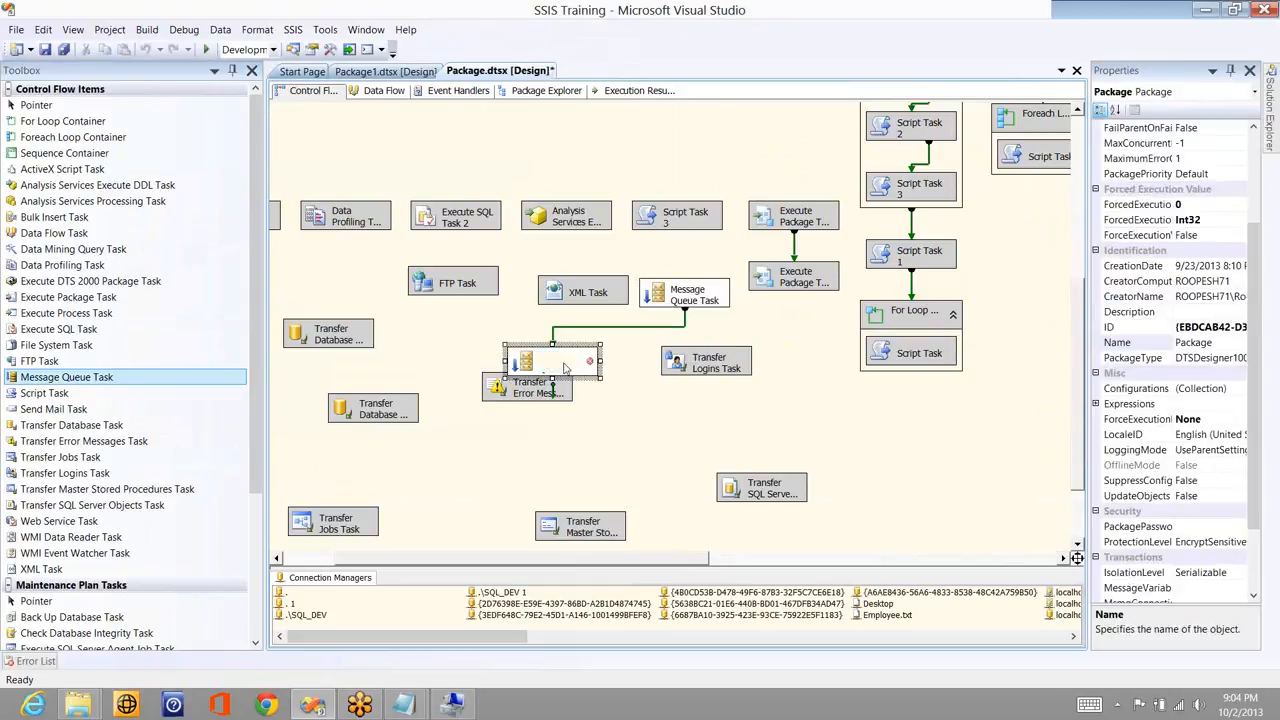
{"action": "left_click", "coordinate": [587, 357]}
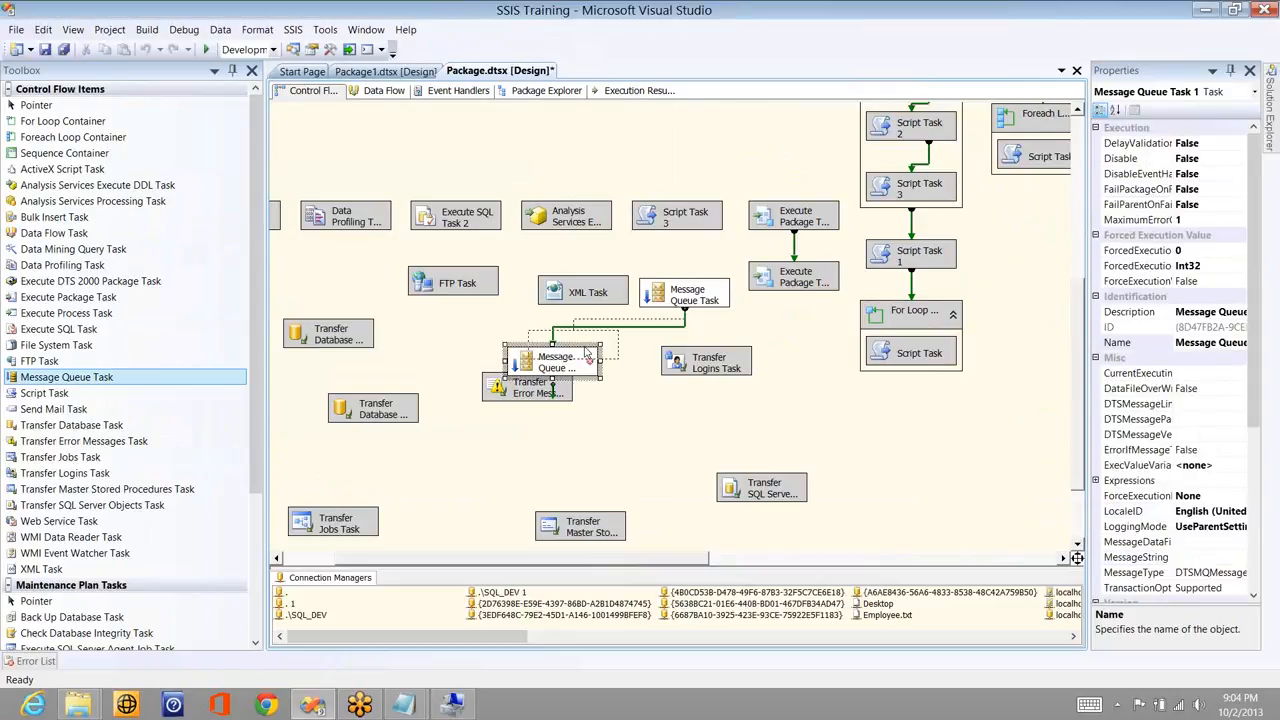
{"action": "left_click_drag", "start_coordinate": [587, 357], "coordinate": [585, 355]}
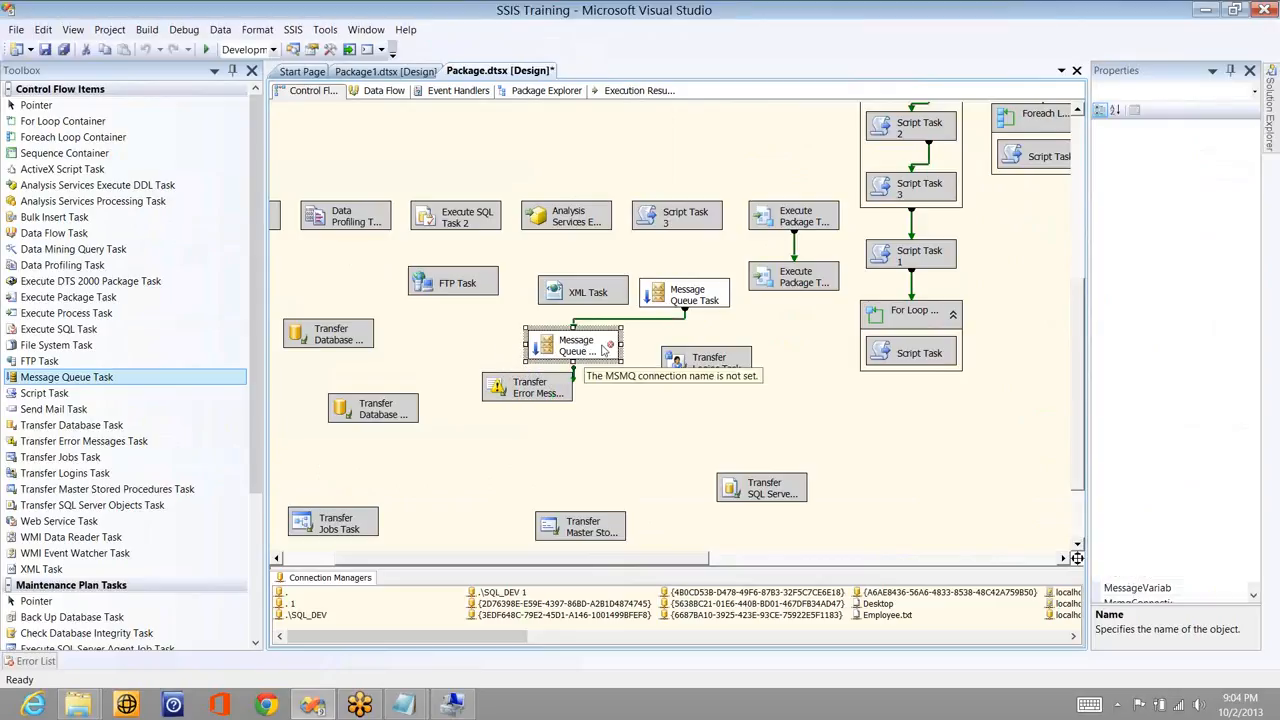
{"action": "double_click", "coordinate": [604, 349]}
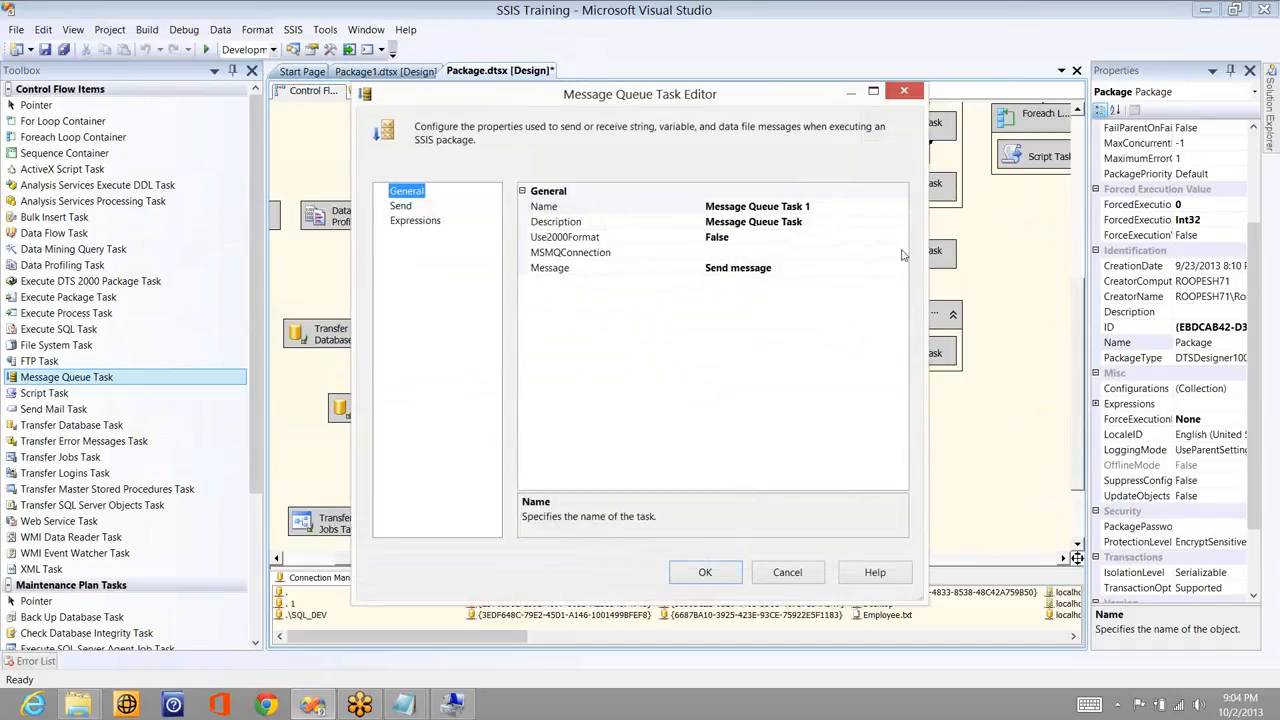
- Give Message Queue Task 1 the Local_MSMQ connection and switch it to Receive message
{"action": "left_click", "coordinate": [901, 252]}
{"action": "left_click", "coordinate": [786, 284]}
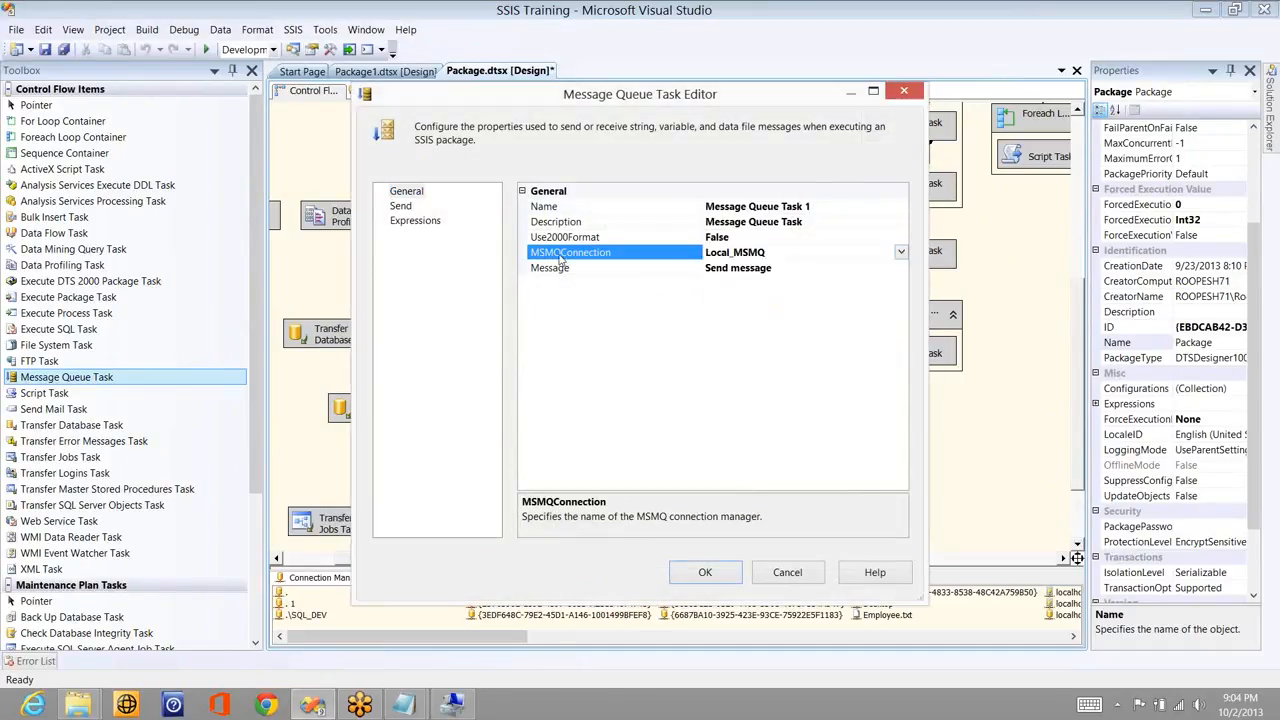
{"action": "left_click", "coordinate": [402, 206]}
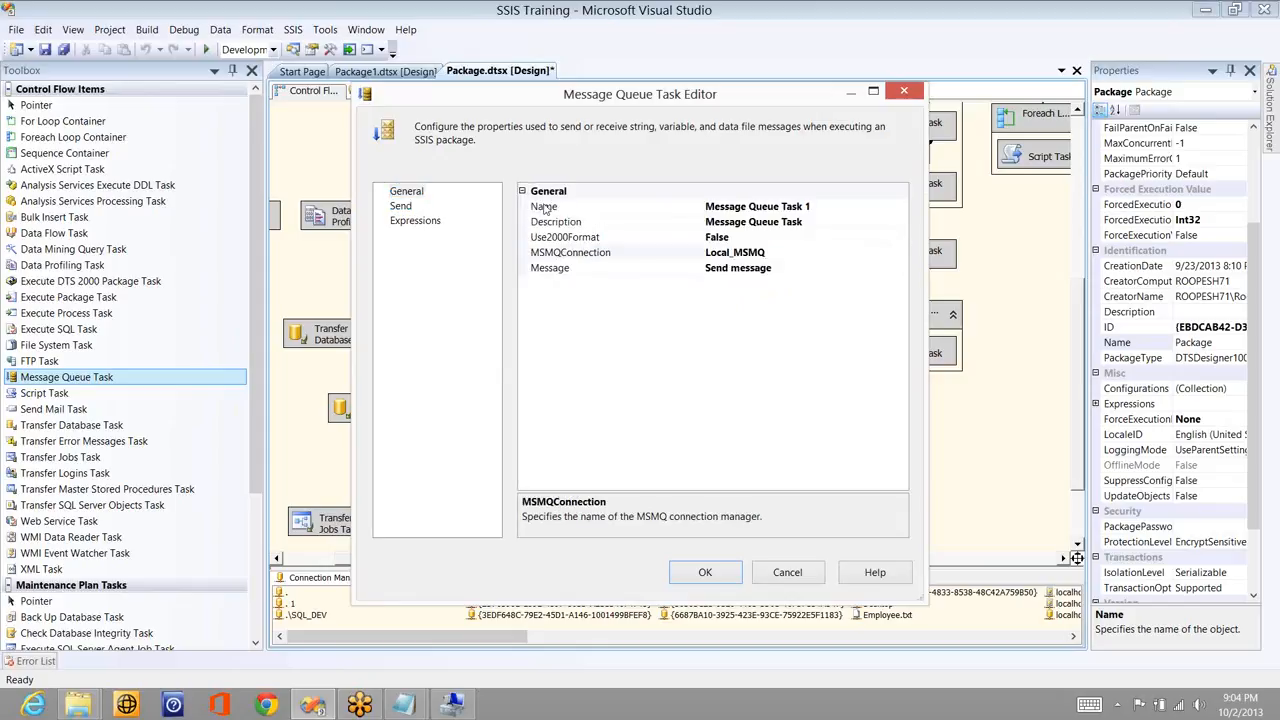
{"action": "double_click", "coordinate": [550, 268]}
{"action": "left_click", "coordinate": [407, 206]}
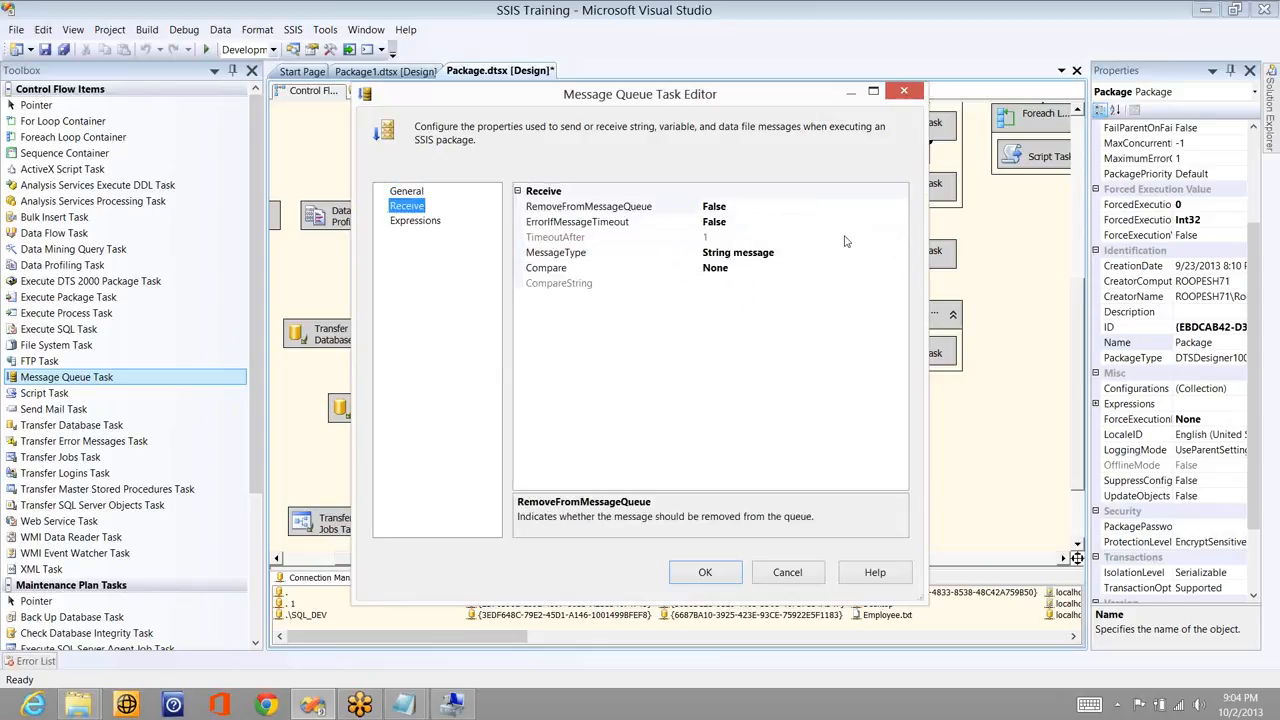
- Remove messages from the queue on receipt, raise an error on timeout, and set timeout to 5
{"action": "left_click", "coordinate": [900, 207]}
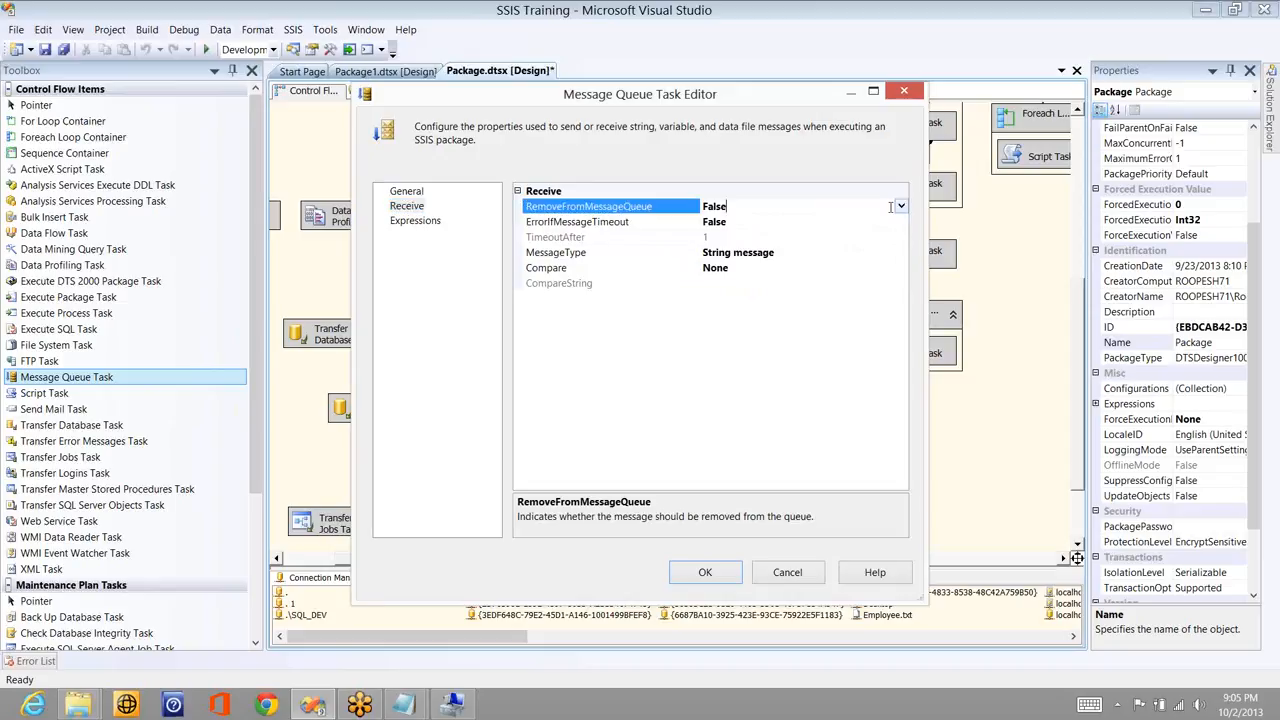
{"action": "double_click", "coordinate": [886, 207]}
{"action": "left_click", "coordinate": [877, 220]}
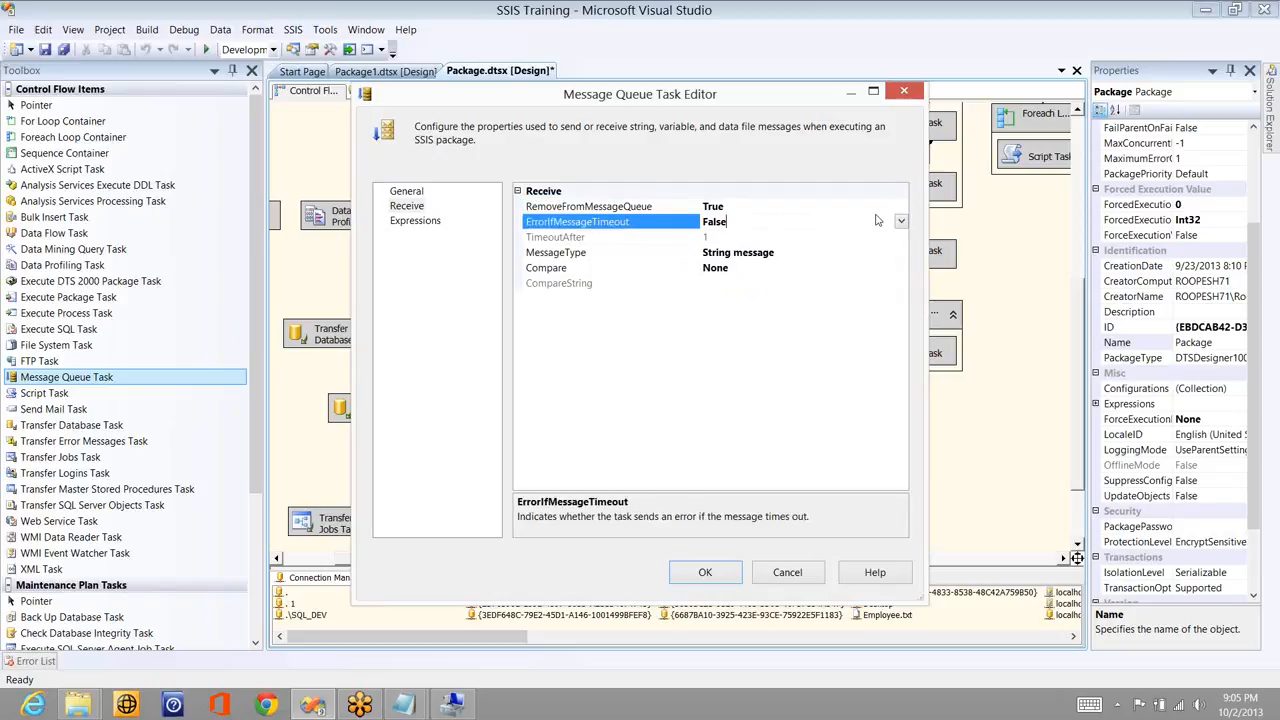
{"action": "double_click", "coordinate": [877, 220]}
{"action": "left_click", "coordinate": [739, 238]}
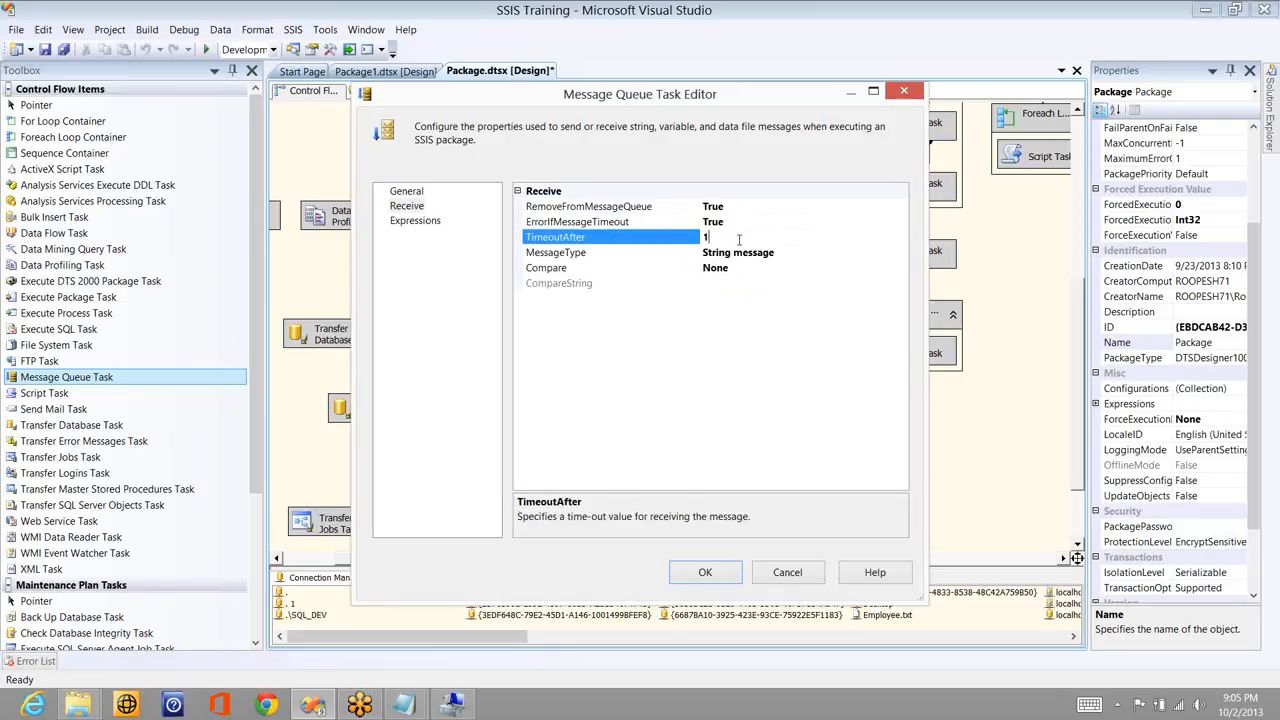
{"action": "key", "text": "BackSpace"}
{"action": "type", "text": "5"}
- Receive Data file messages and browse for the SaveFileAs location
{"action": "left_click", "coordinate": [900, 253]}
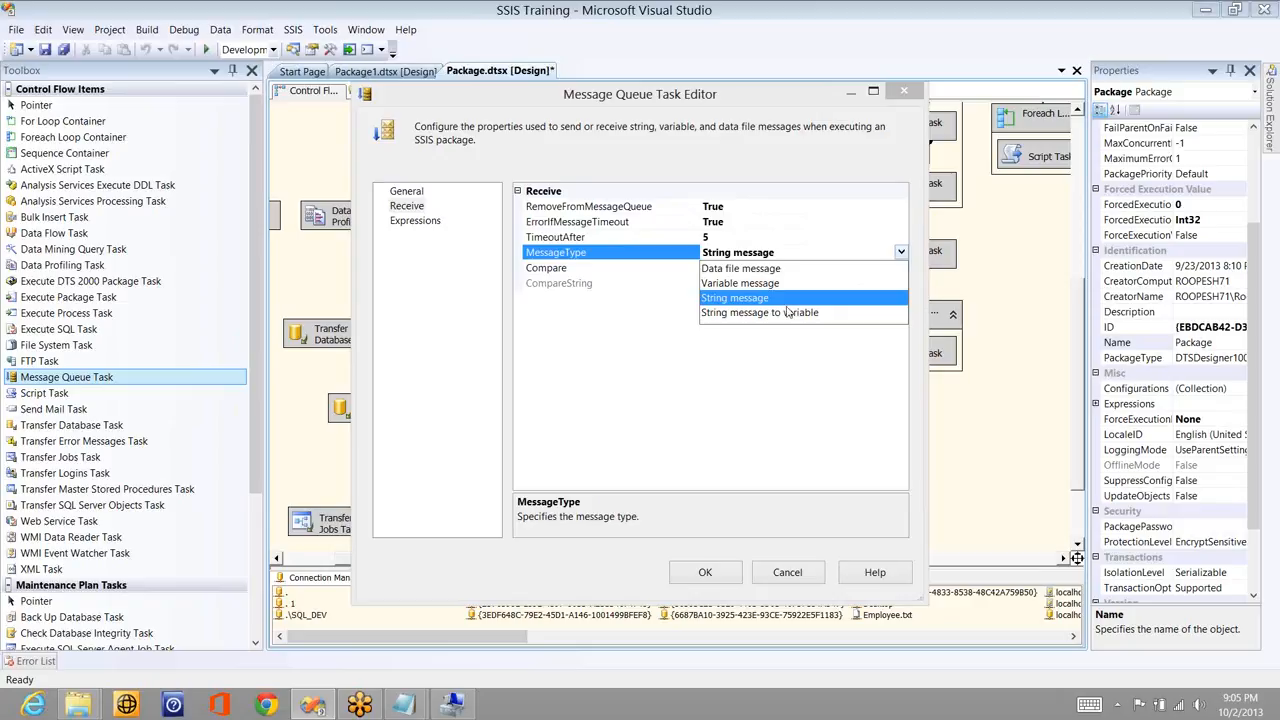
{"action": "left_click", "coordinate": [806, 268]}
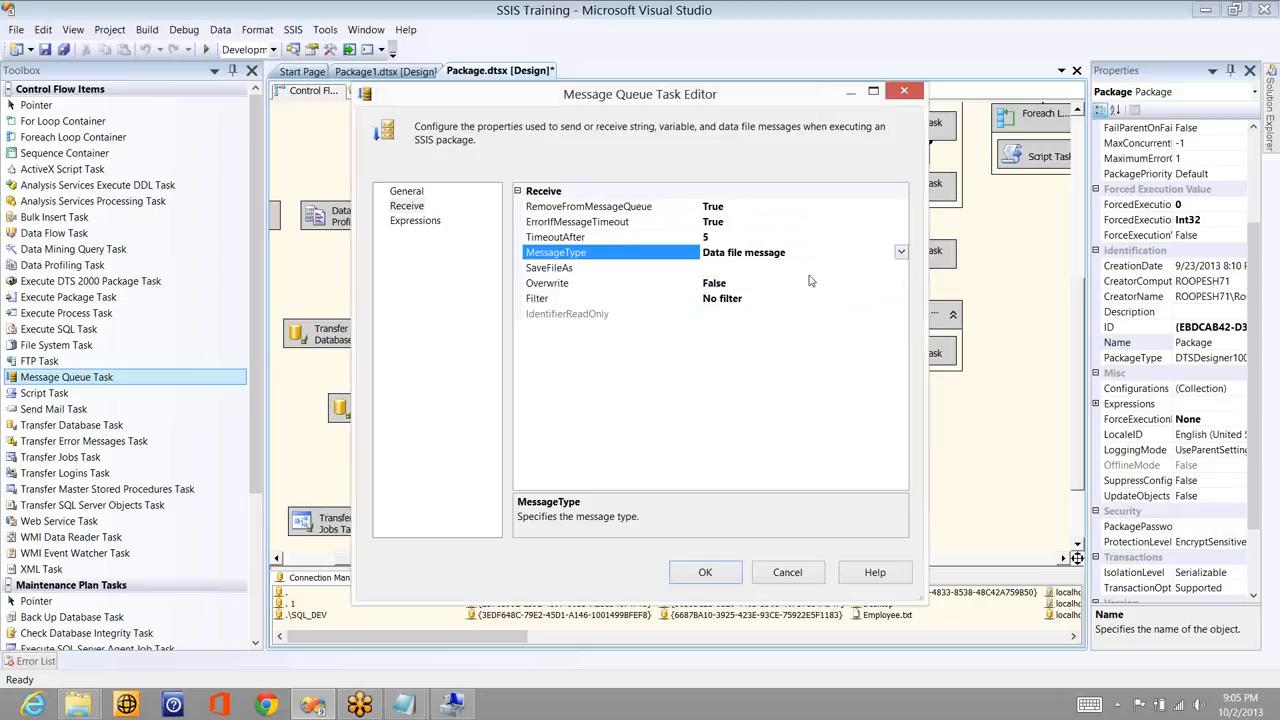
{"action": "left_click", "coordinate": [903, 272]}
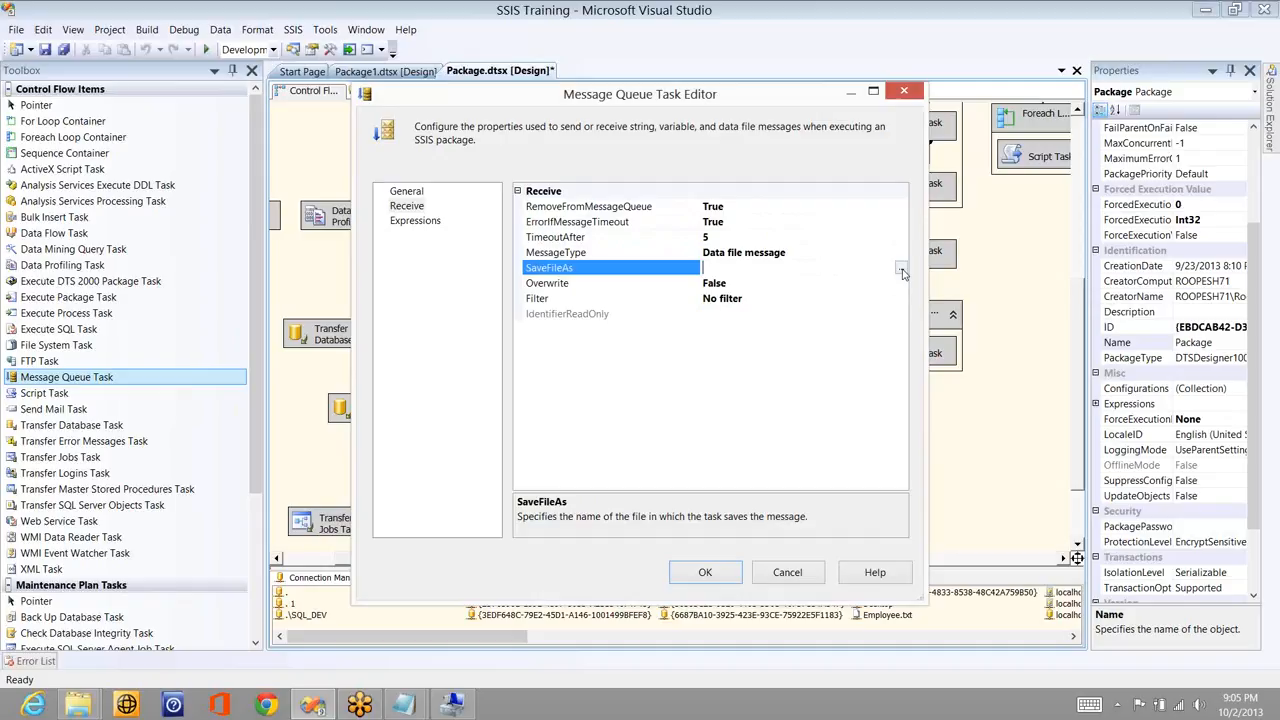
{"action": "left_click", "coordinate": [901, 271]}
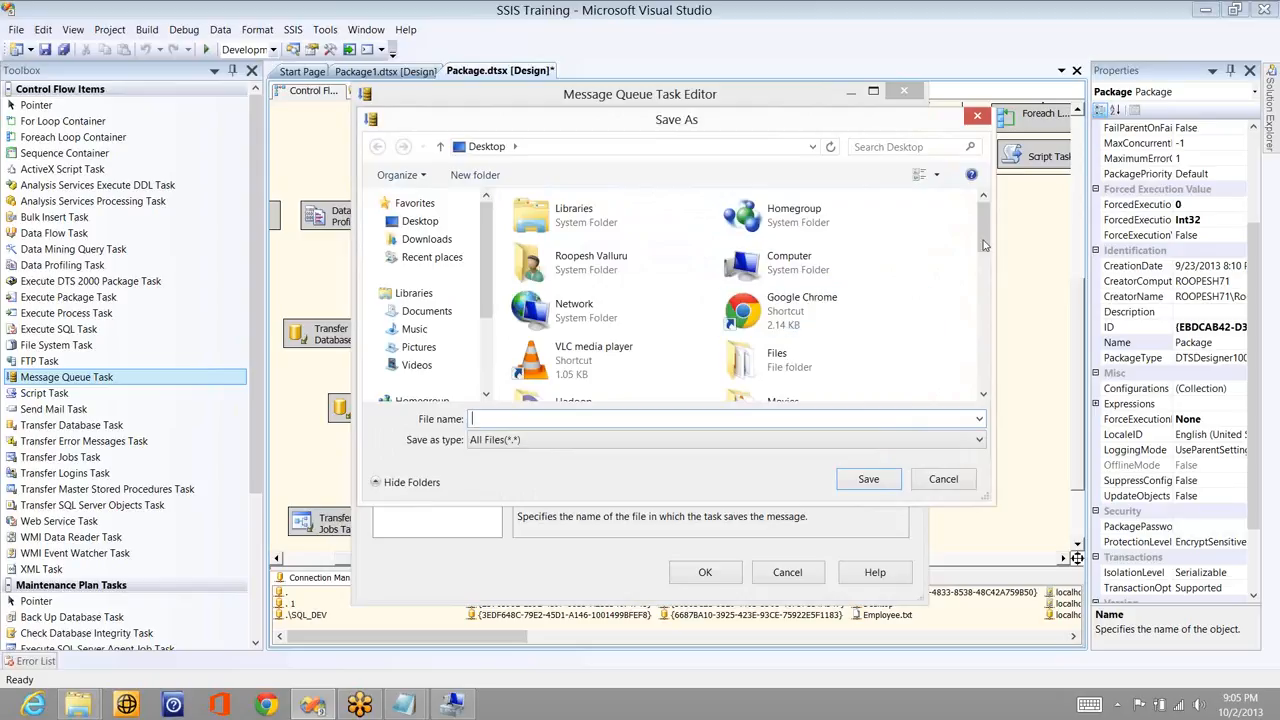
- Save received messages as bubbly.txt on the Desktop and set Overwrite to True
{"action": "scroll", "coordinate": [983, 248], "scroll_direction": "down", "scroll_amount": 2}
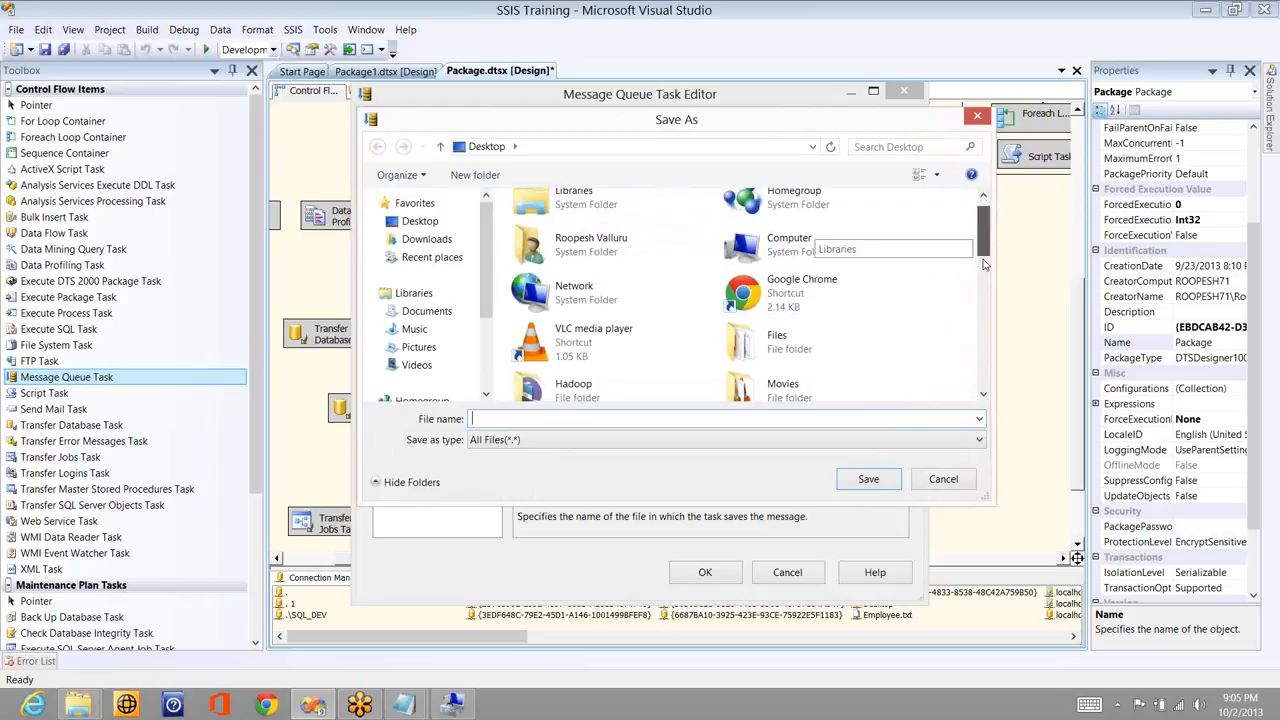
{"action": "scroll", "coordinate": [983, 250], "scroll_direction": "down", "scroll_amount": 1}
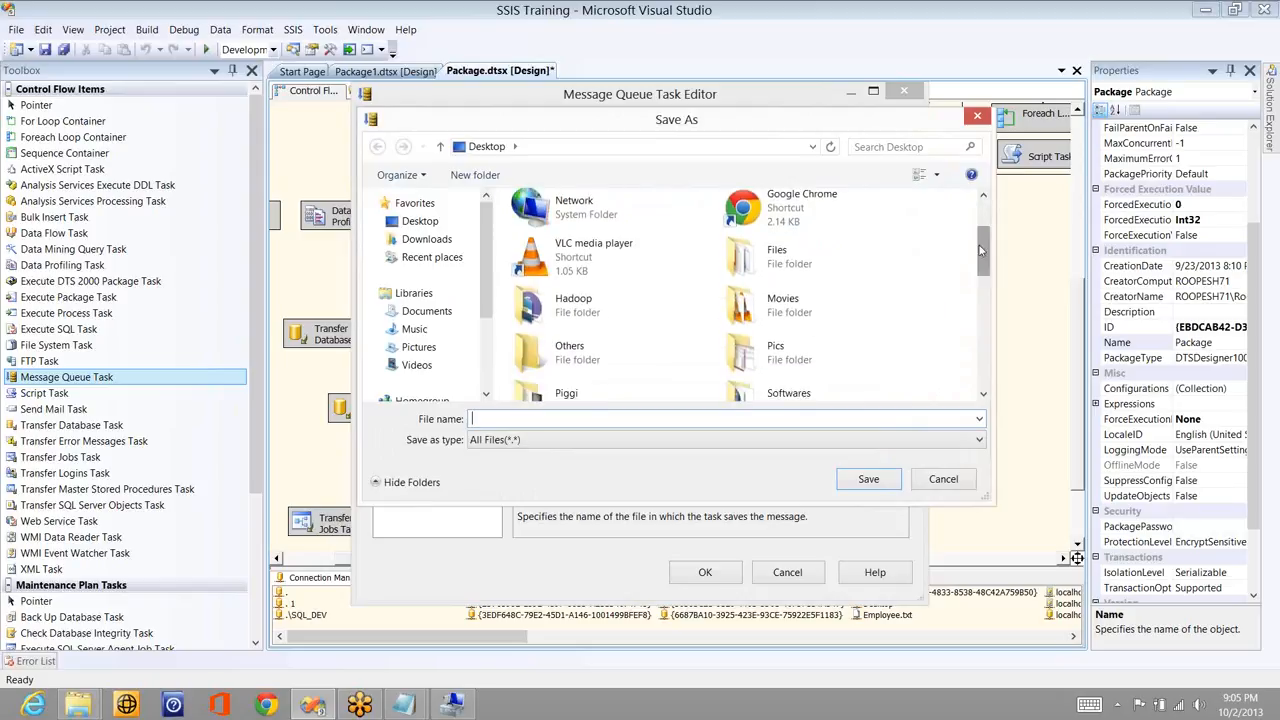
{"action": "type", "text": "bubbly.txt"}
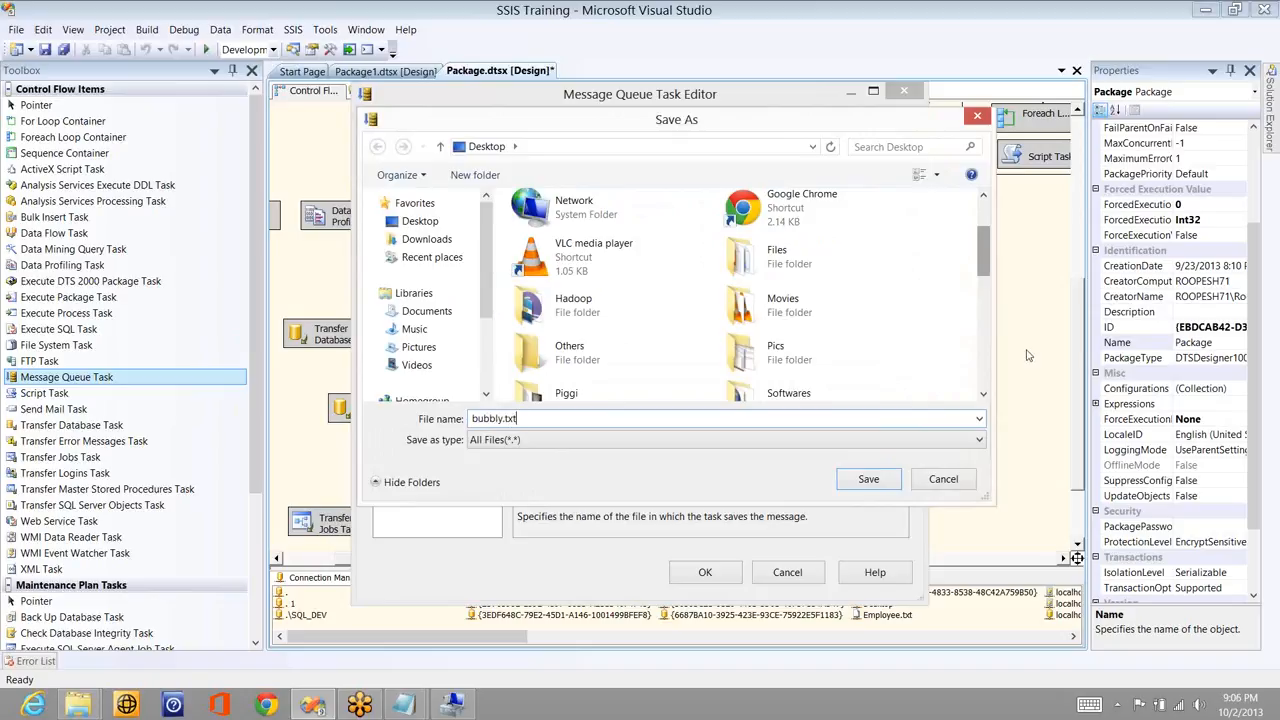
{"action": "left_click", "coordinate": [868, 479]}
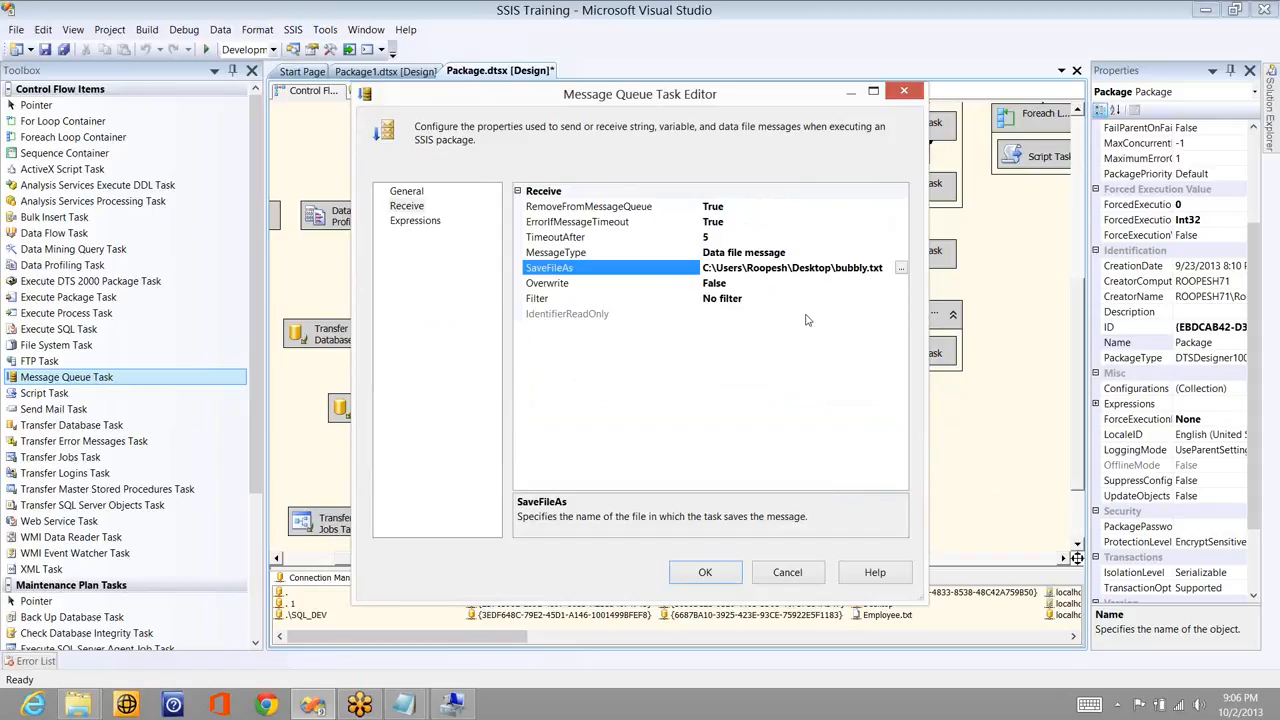
{"action": "left_click", "coordinate": [763, 285]}
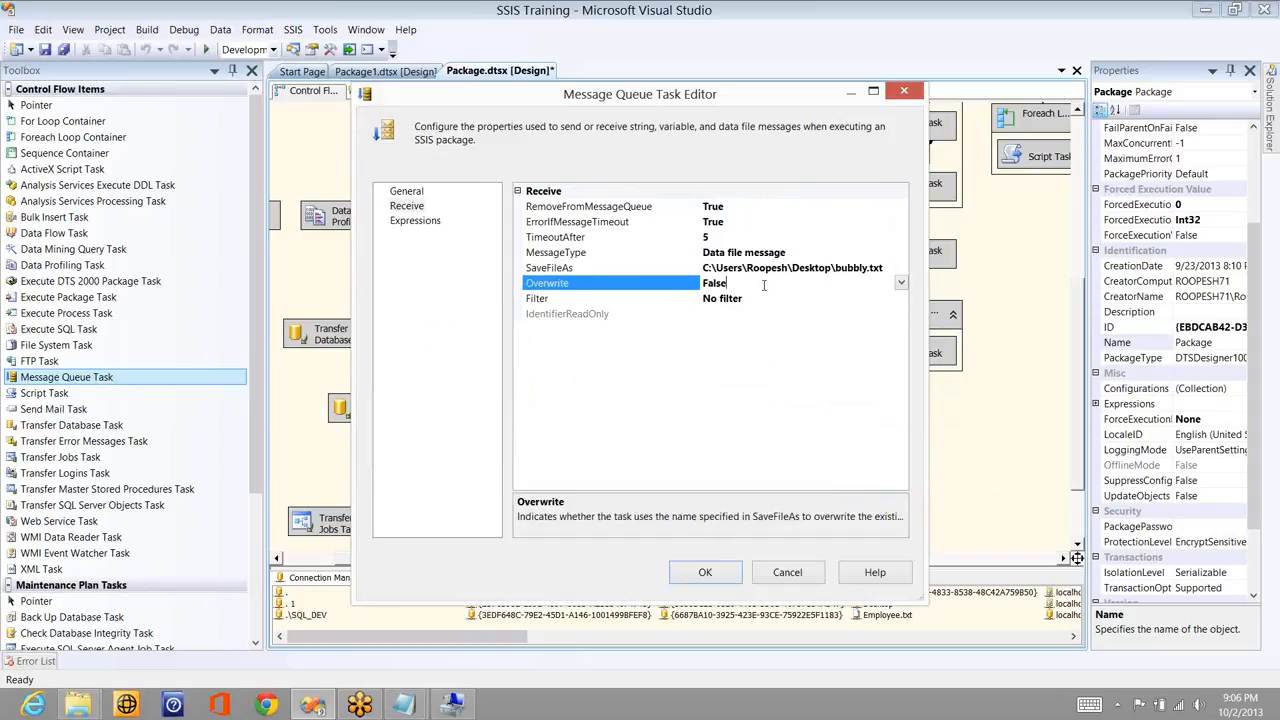
{"action": "double_click", "coordinate": [763, 285]}
- Try the From package filter, revert to No filter, and confirm the task settings
{"action": "left_click", "coordinate": [900, 299]}
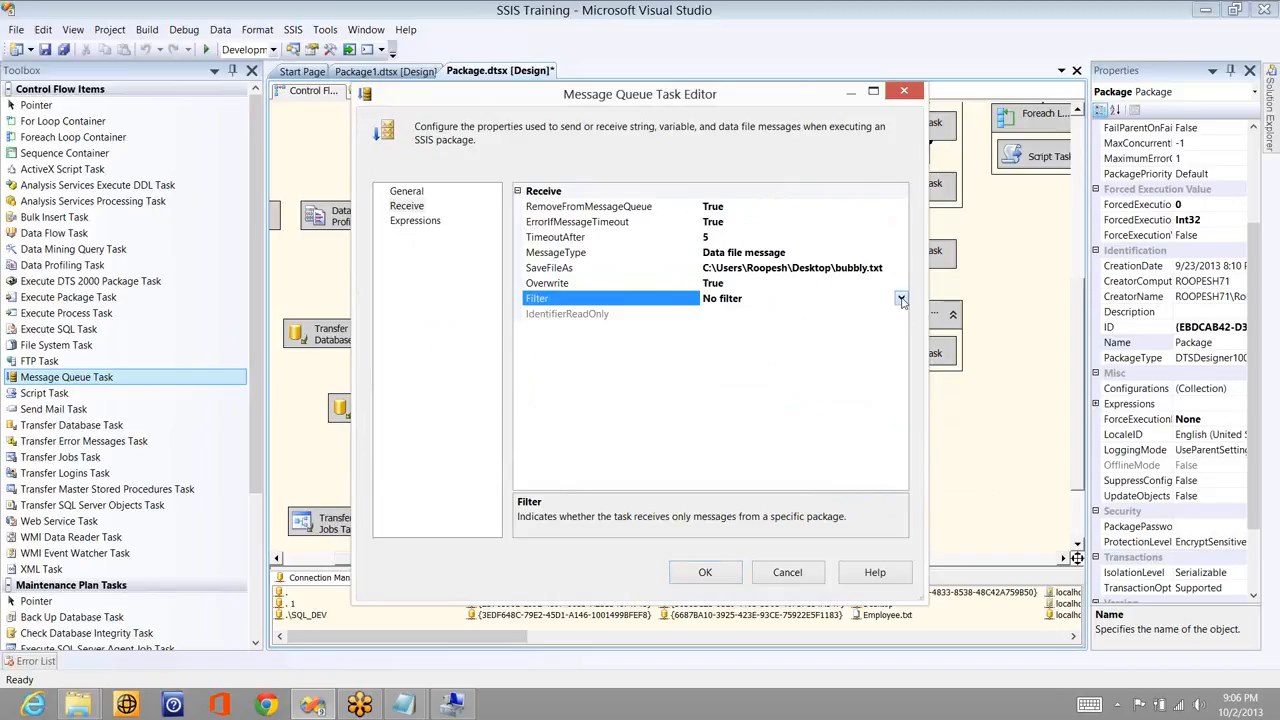
{"action": "left_click", "coordinate": [901, 299]}
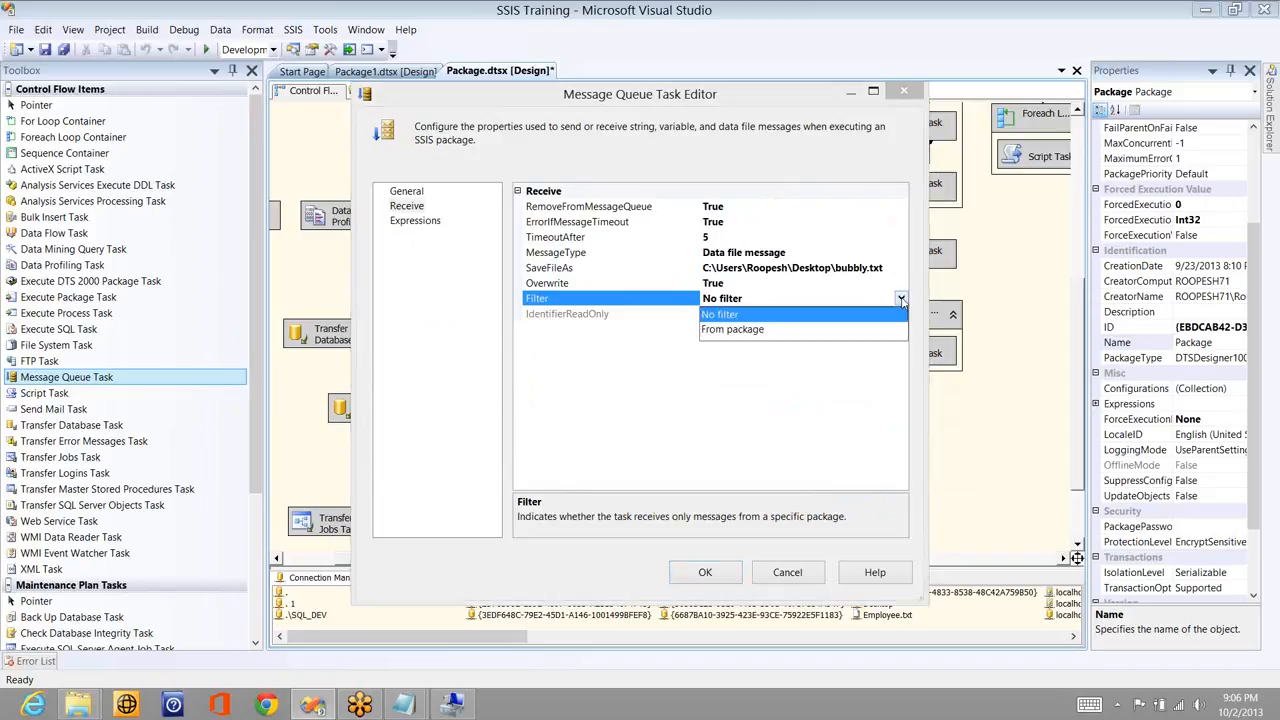
{"action": "left_click", "coordinate": [740, 330]}
{"action": "double_click", "coordinate": [901, 314]}
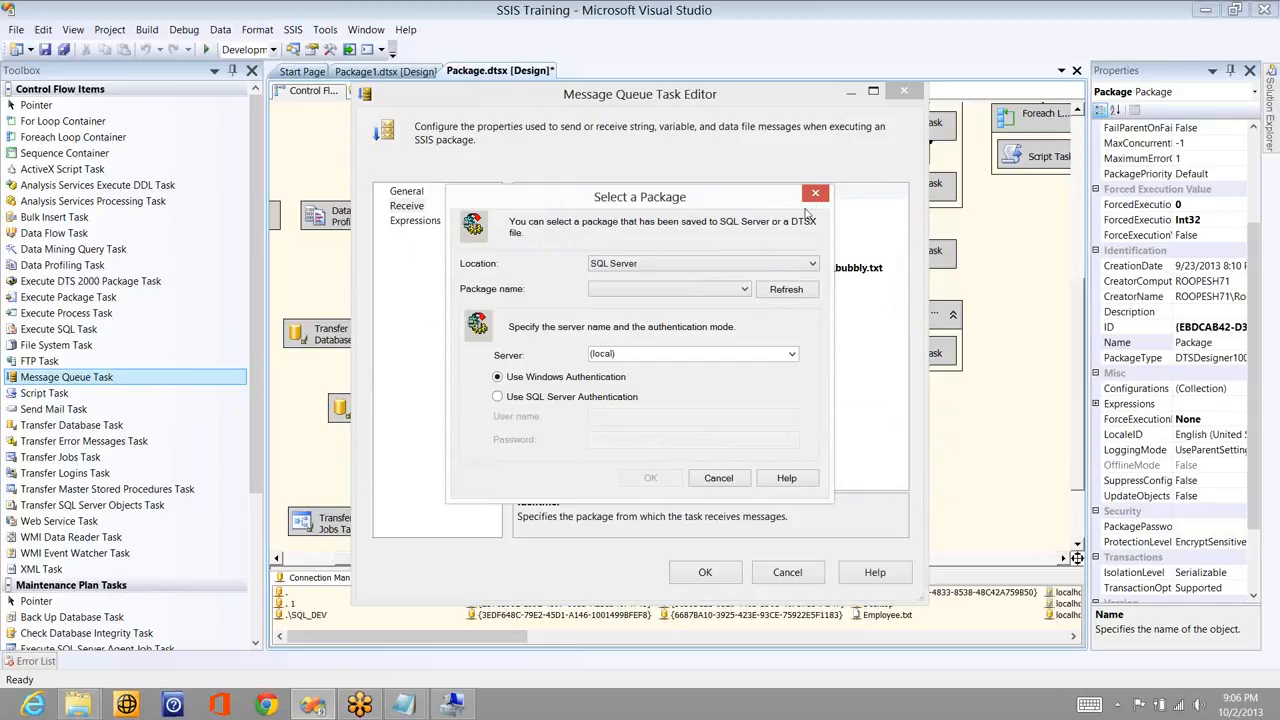
{"action": "left_click", "coordinate": [815, 193]}
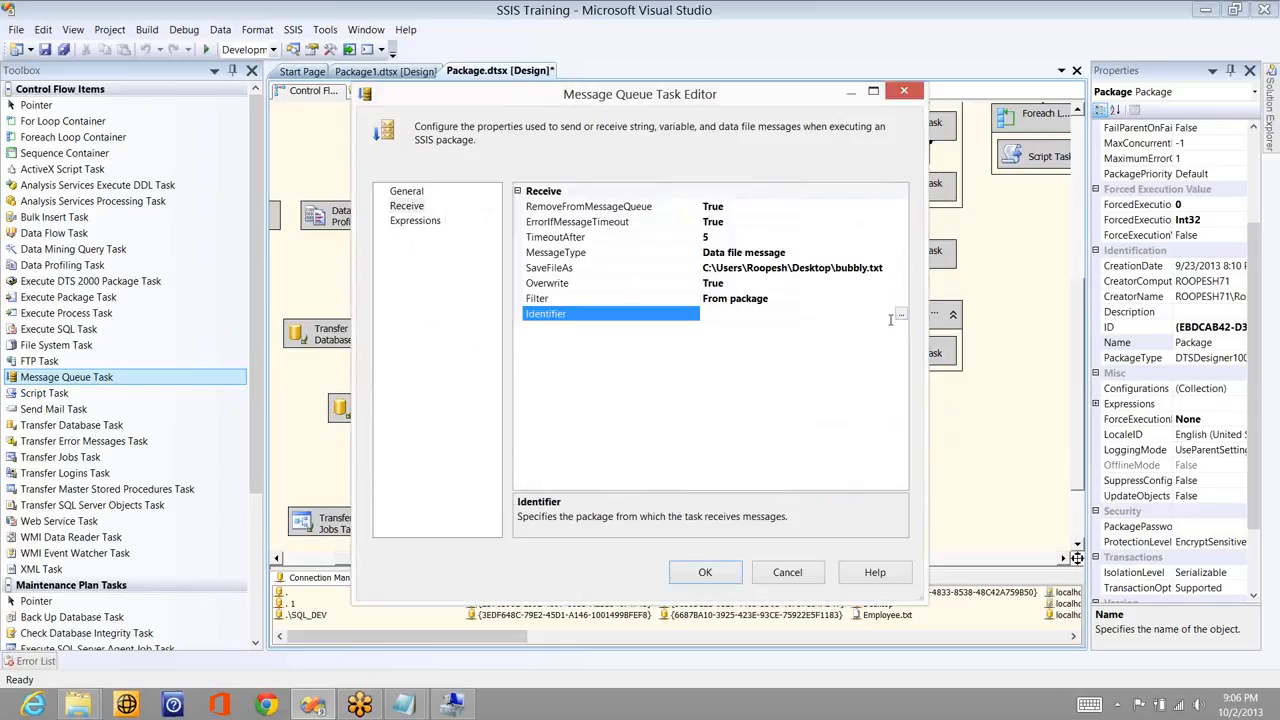
{"action": "left_click", "coordinate": [900, 298]}
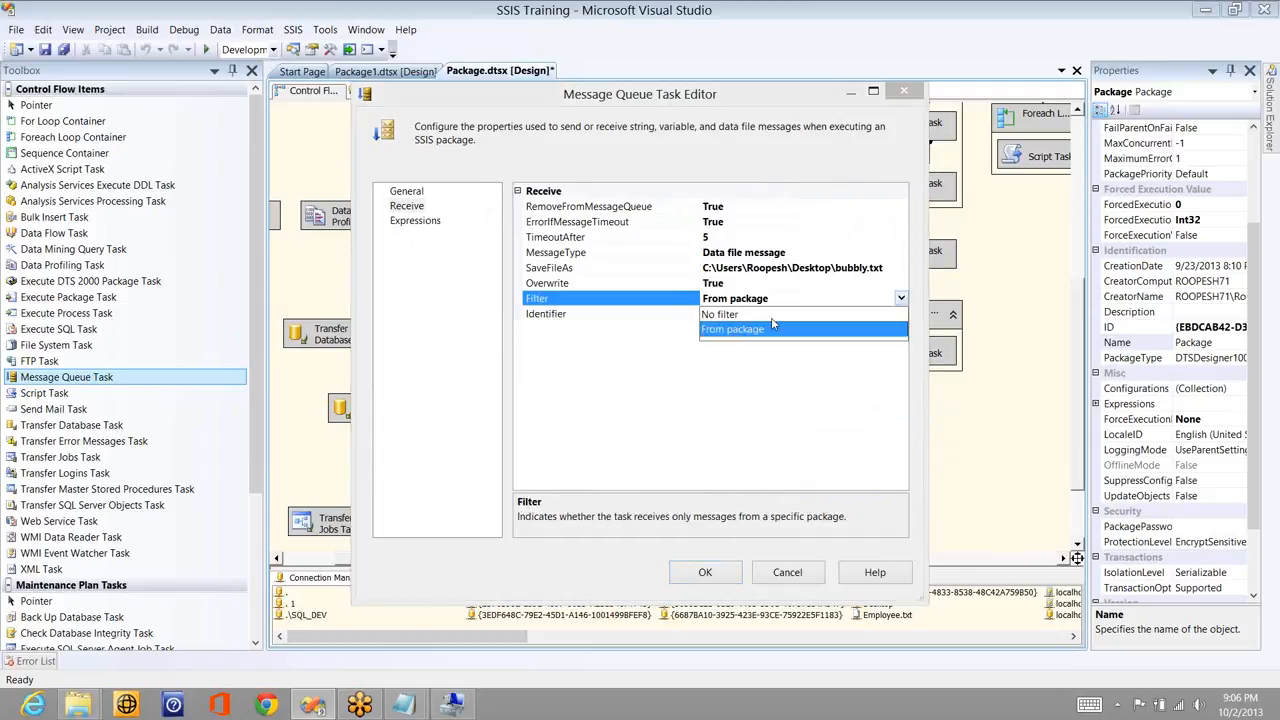
{"action": "left_click", "coordinate": [750, 314]}
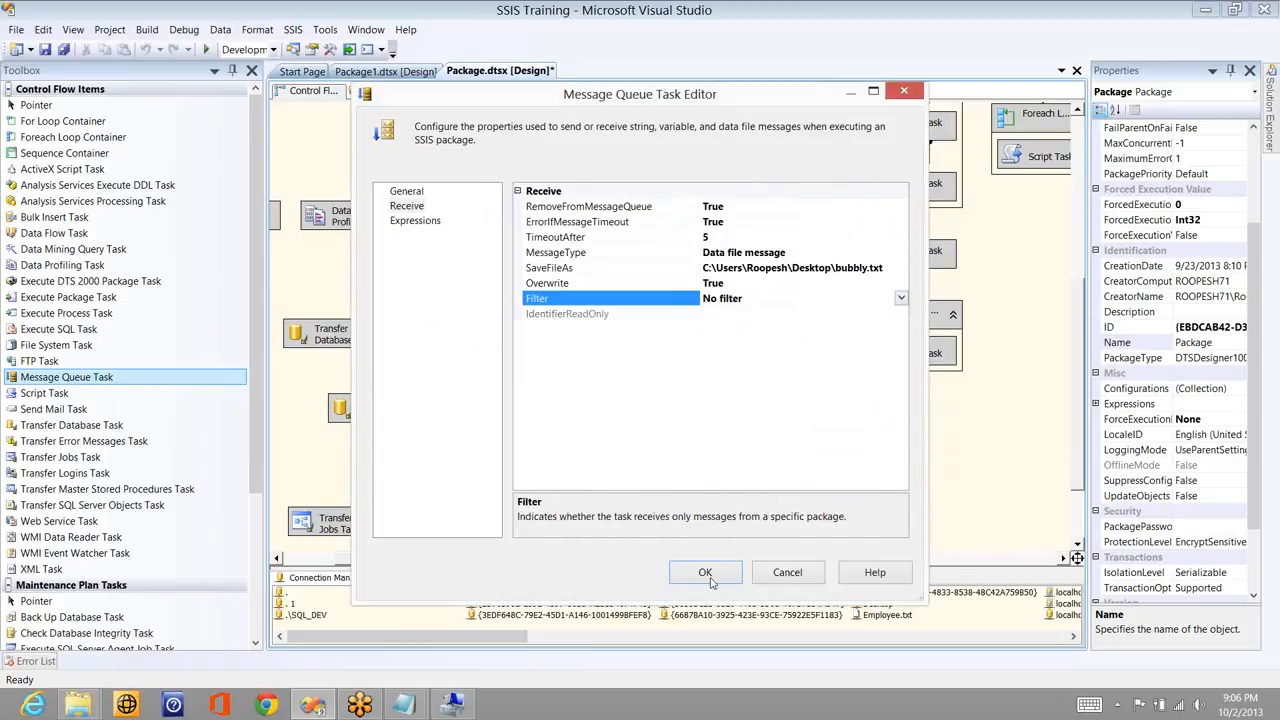
{"action": "left_click", "coordinate": [705, 574]}
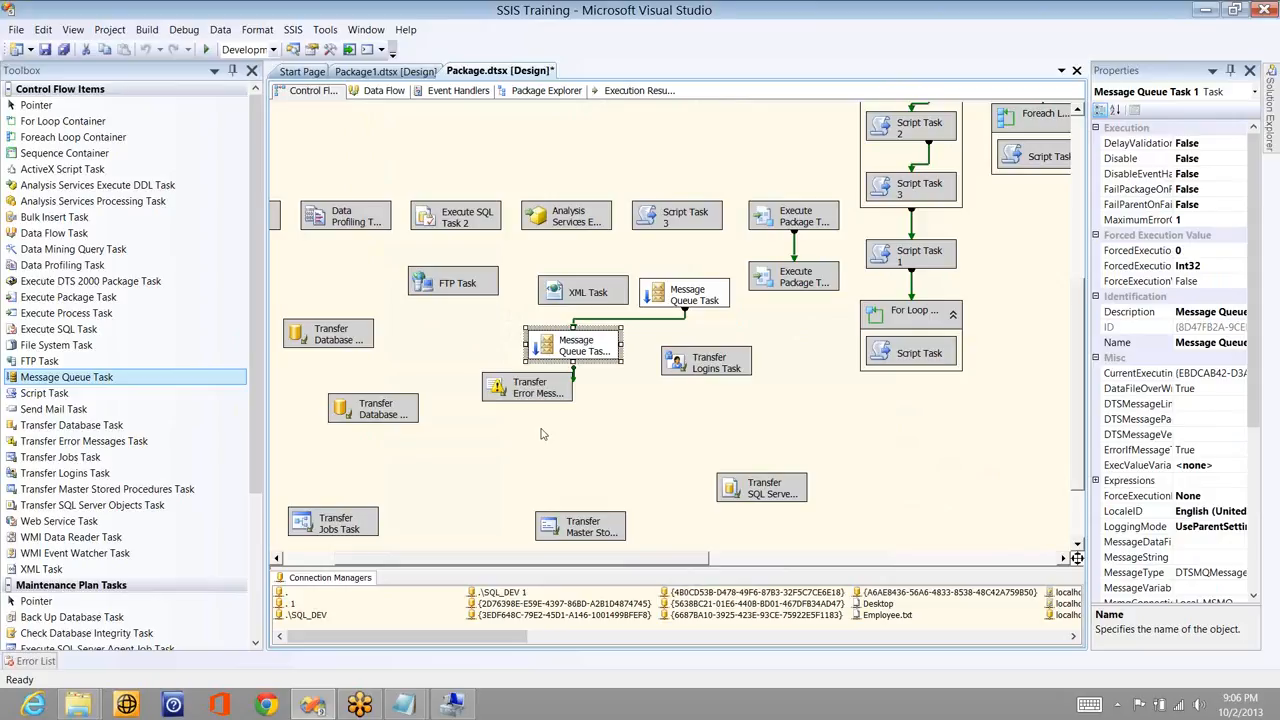
- Run the package in debug mode and refresh the test queue's message list in Computer Management
{"action": "left_click", "coordinate": [208, 50]}
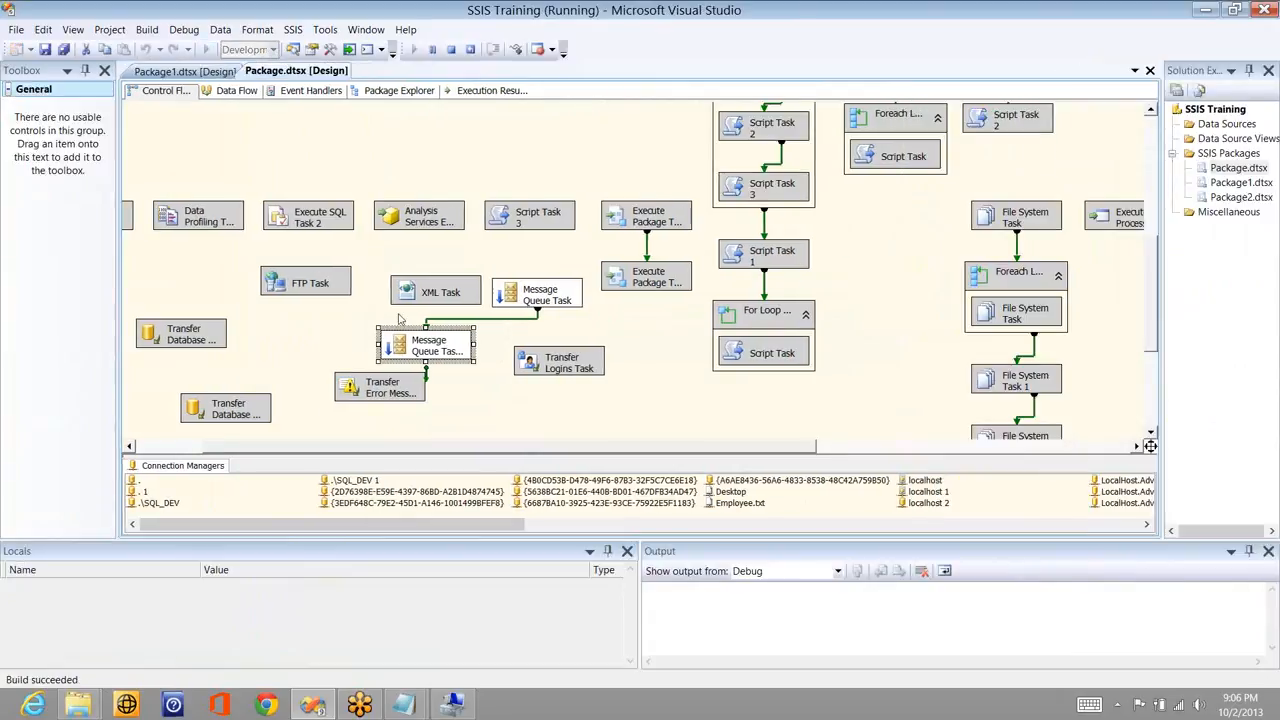
{"action": "left_click", "coordinate": [453, 704]}
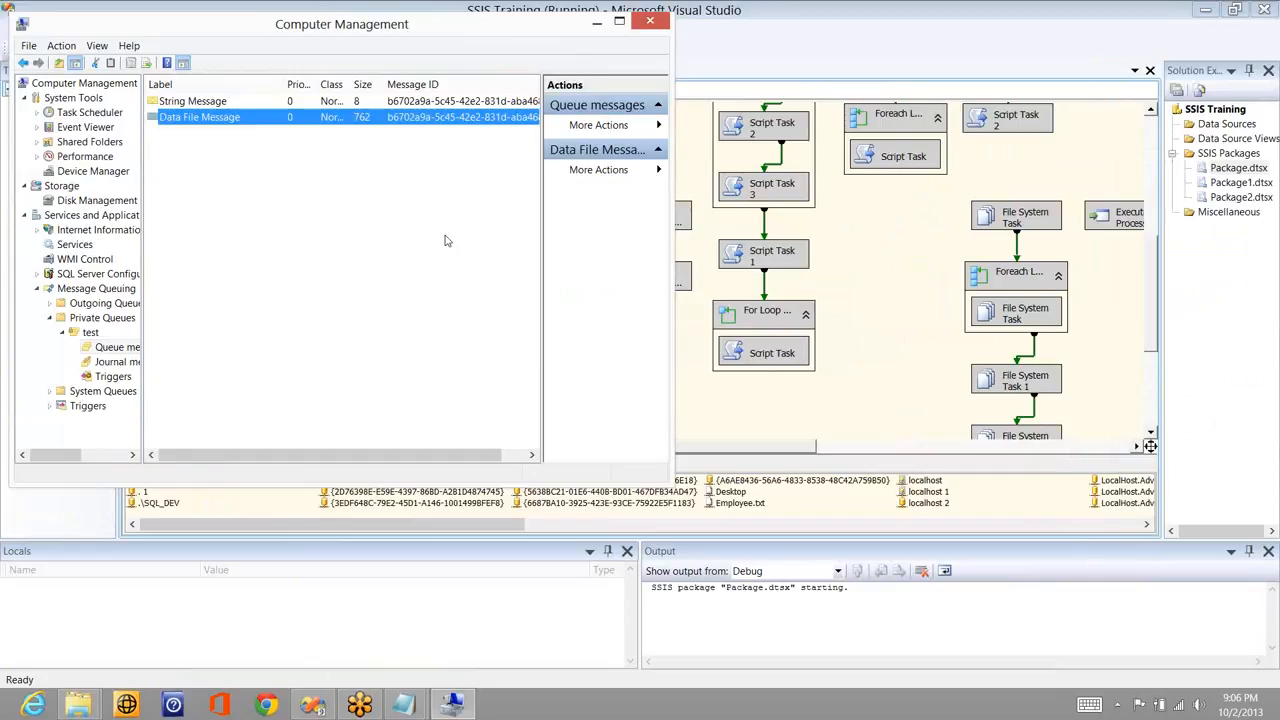
{"action": "right_click", "coordinate": [447, 240]}
{"action": "left_click", "coordinate": [485, 266]}
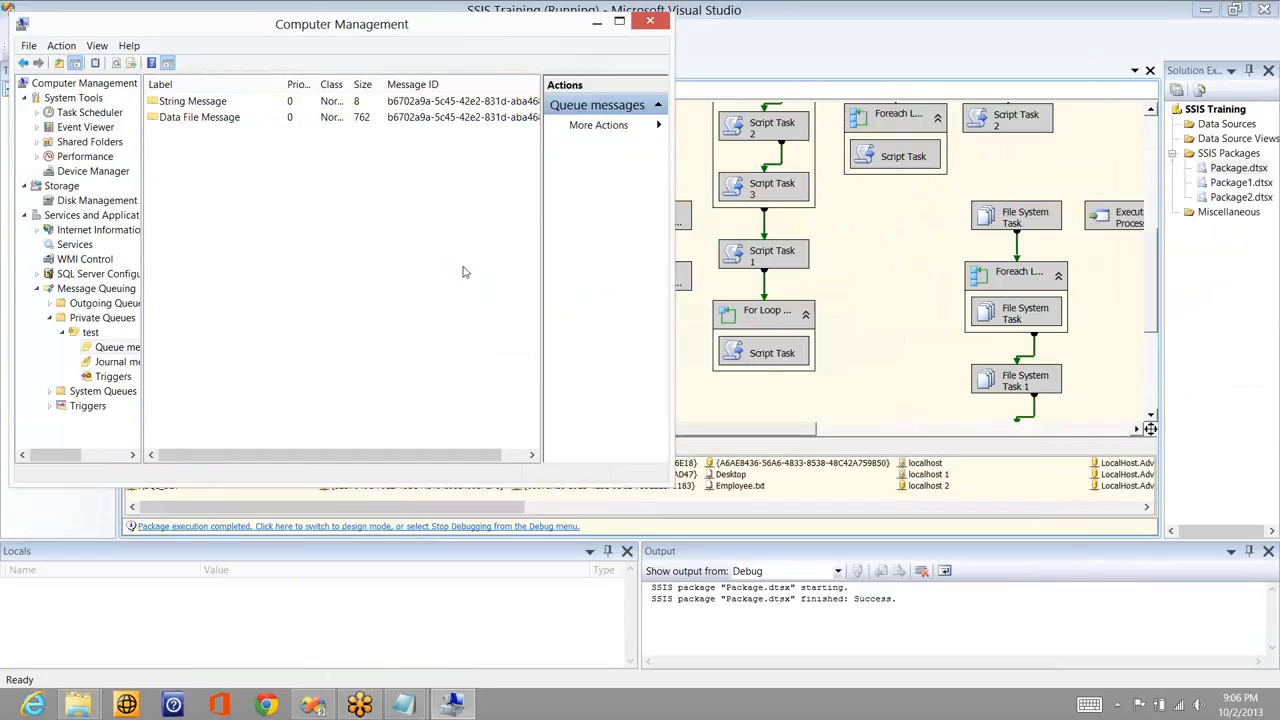
{"action": "right_click", "coordinate": [465, 272]}
{"action": "left_click", "coordinate": [503, 297]}
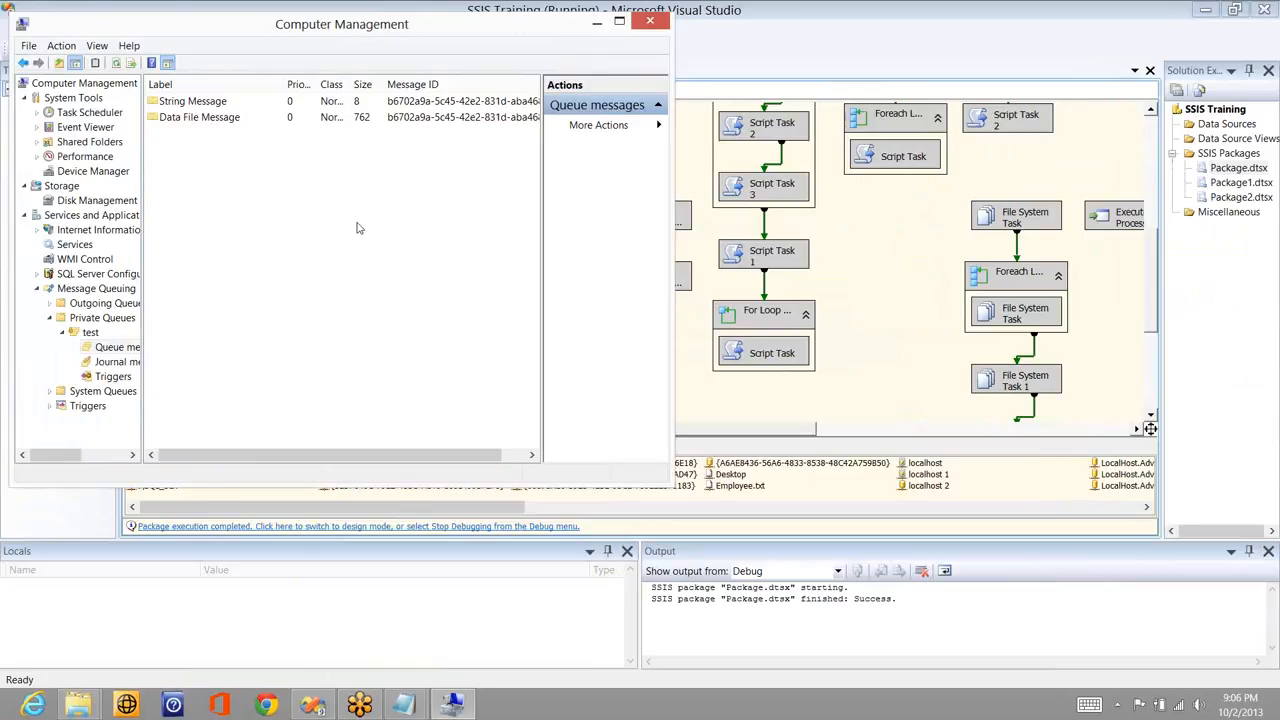
- Refresh the queue once more, then open Desktop bubbly.txt to view the received XML
{"action": "right_click", "coordinate": [358, 226]}
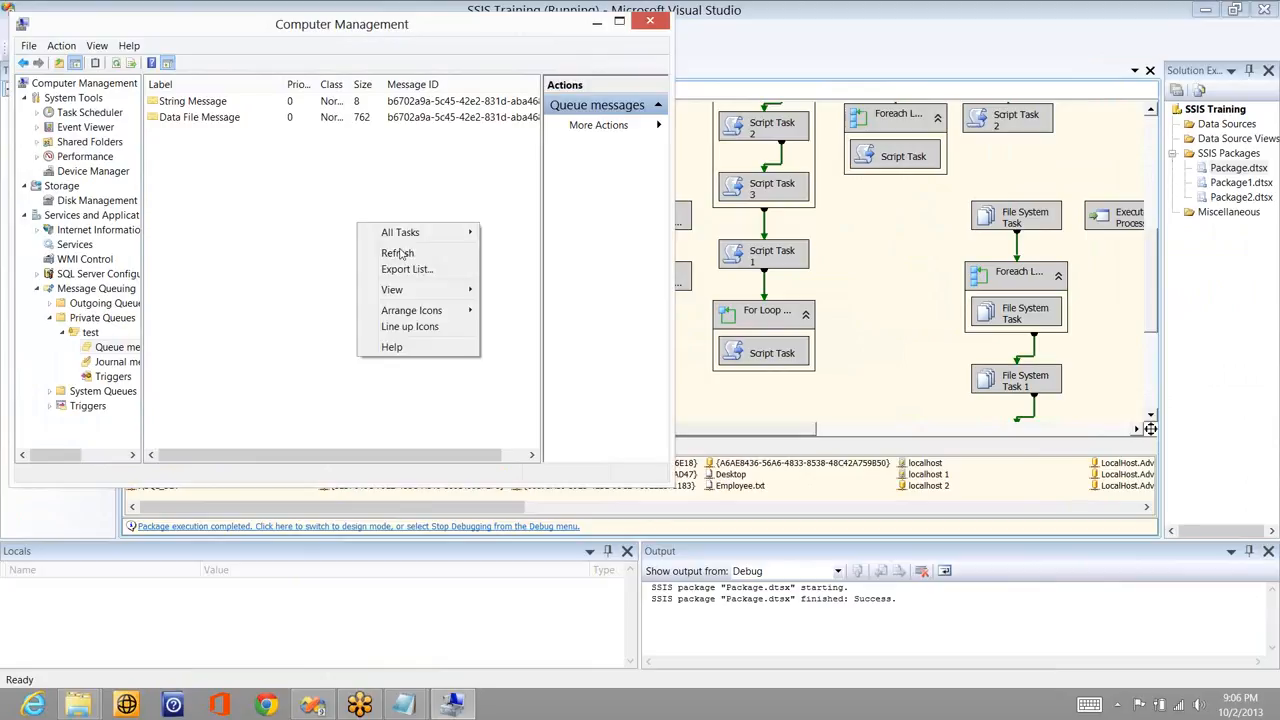
{"action": "left_click", "coordinate": [398, 253]}
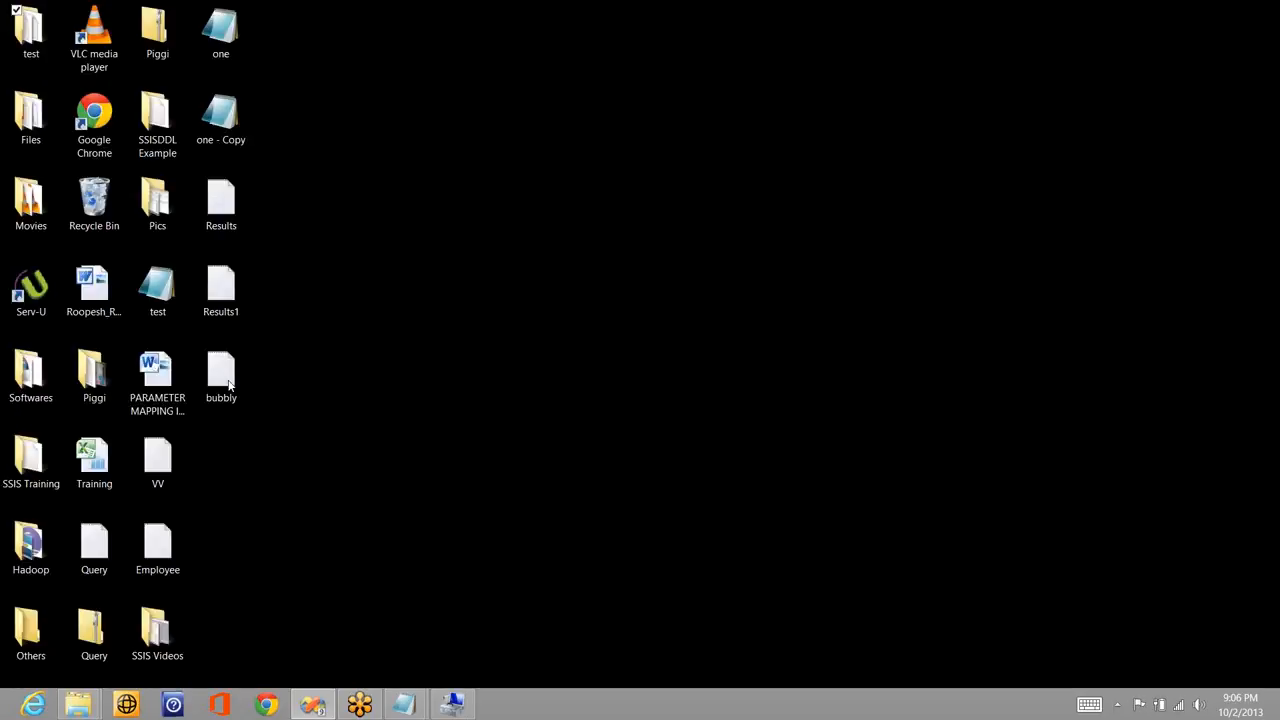
{"action": "double_click", "coordinate": [222, 378]}
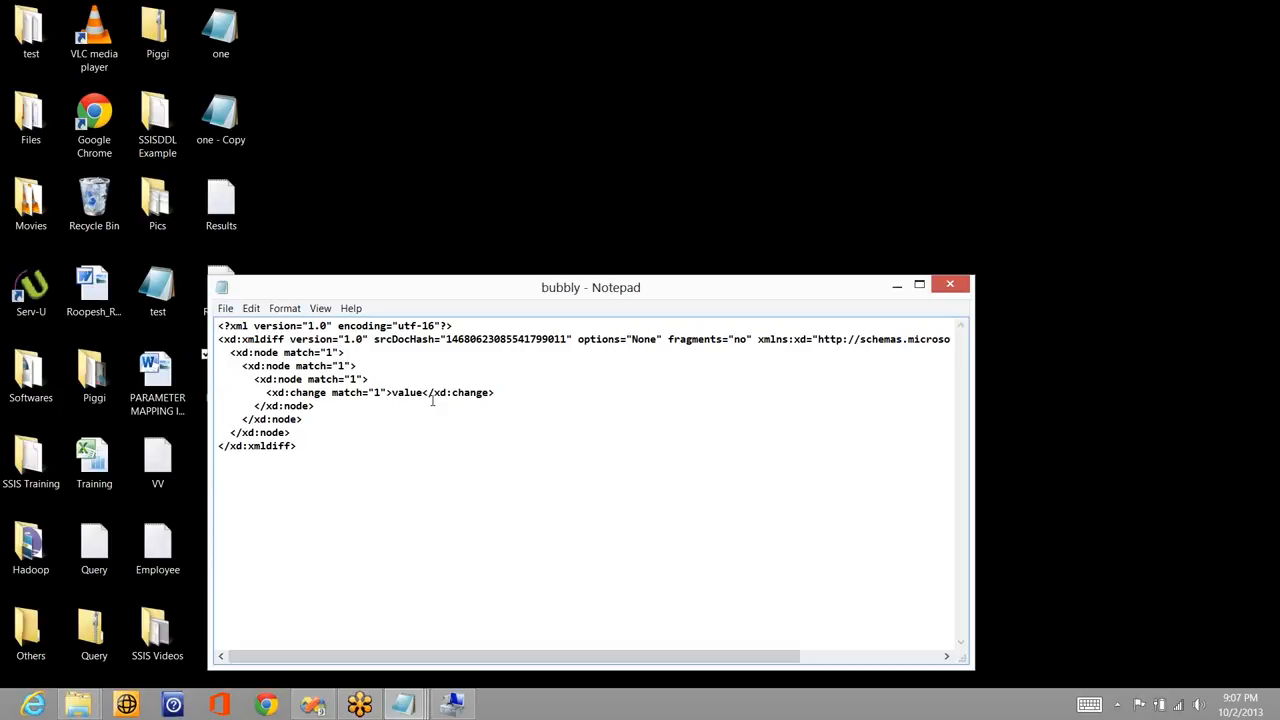
{"action": "key", "text": "alt+Tab"}
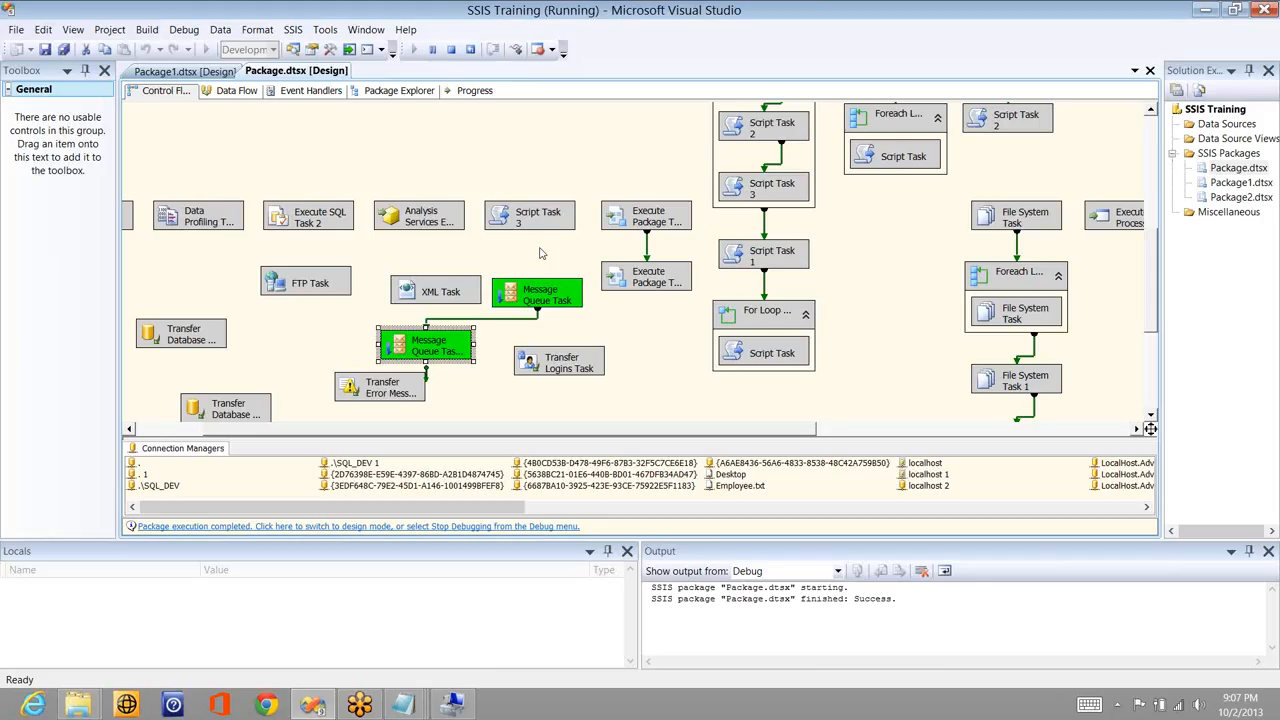
- Stop debugging and disable the upper Message Queue Task
{"action": "key", "text": "shift+F5"}
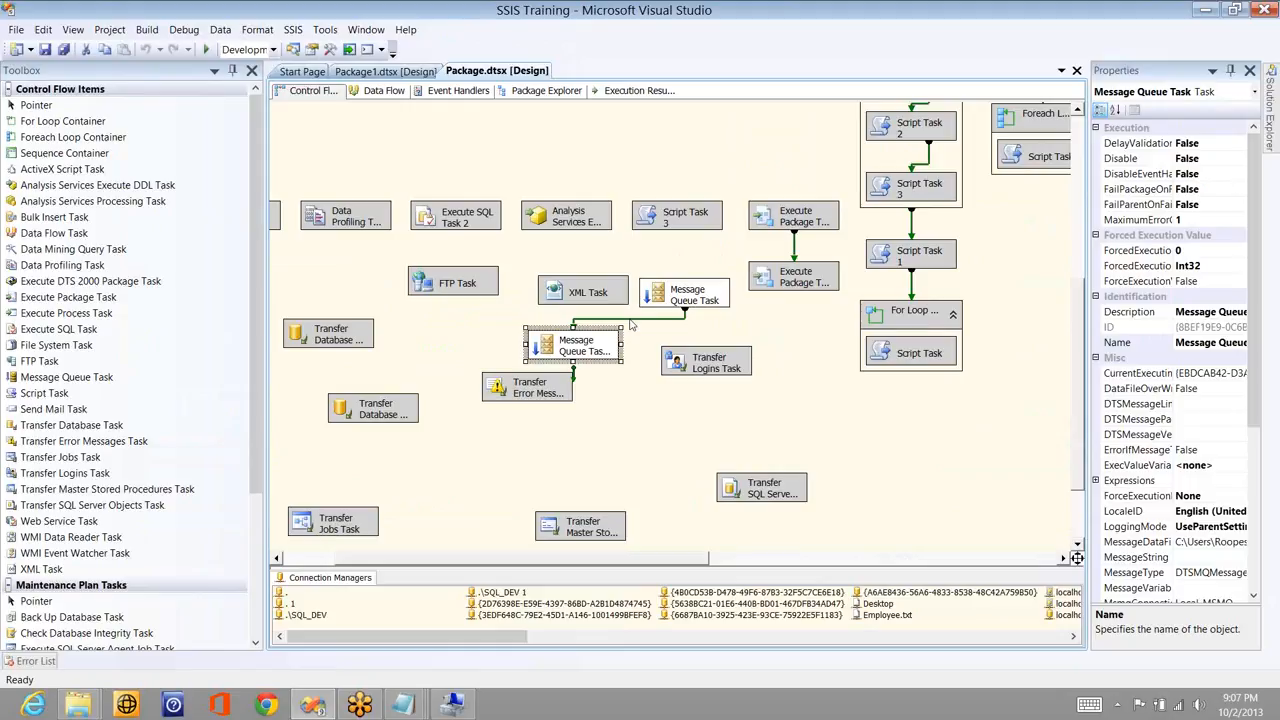
{"action": "right_click", "coordinate": [680, 292]}
{"action": "left_click", "coordinate": [545, 300]}
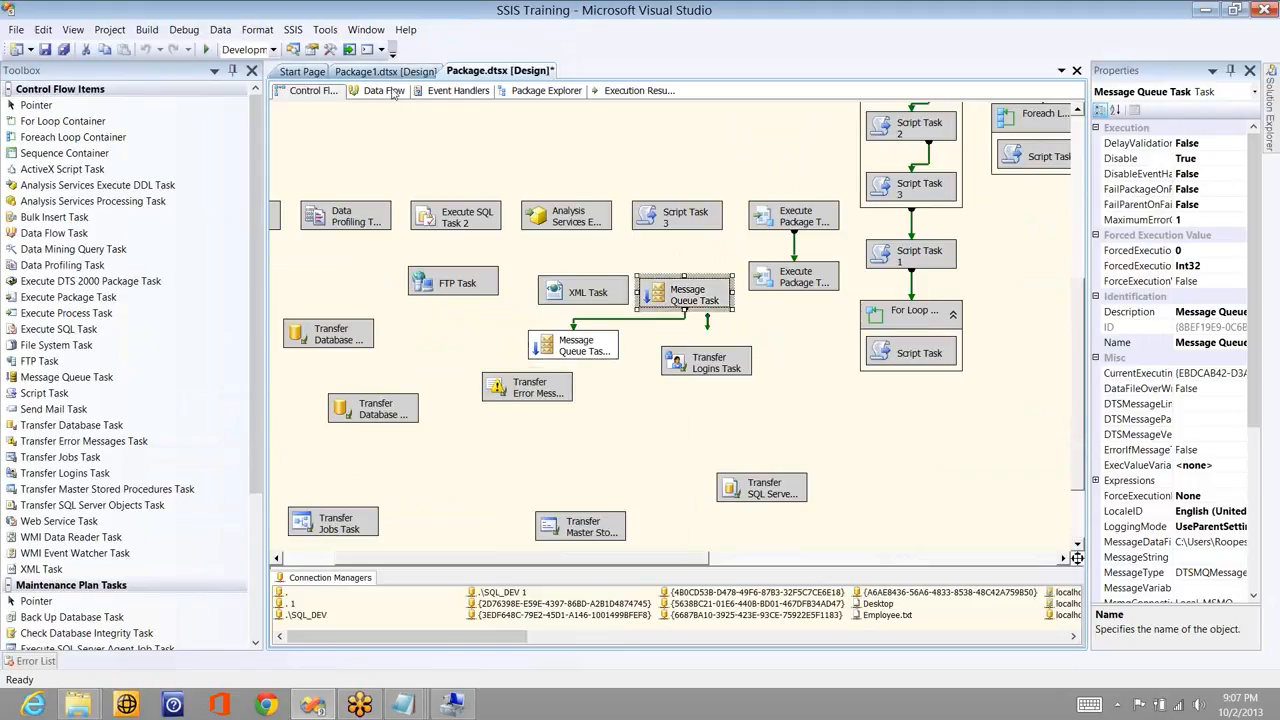
- Run the package again and return to the queue's message list in Computer Management
{"action": "left_click", "coordinate": [206, 49]}
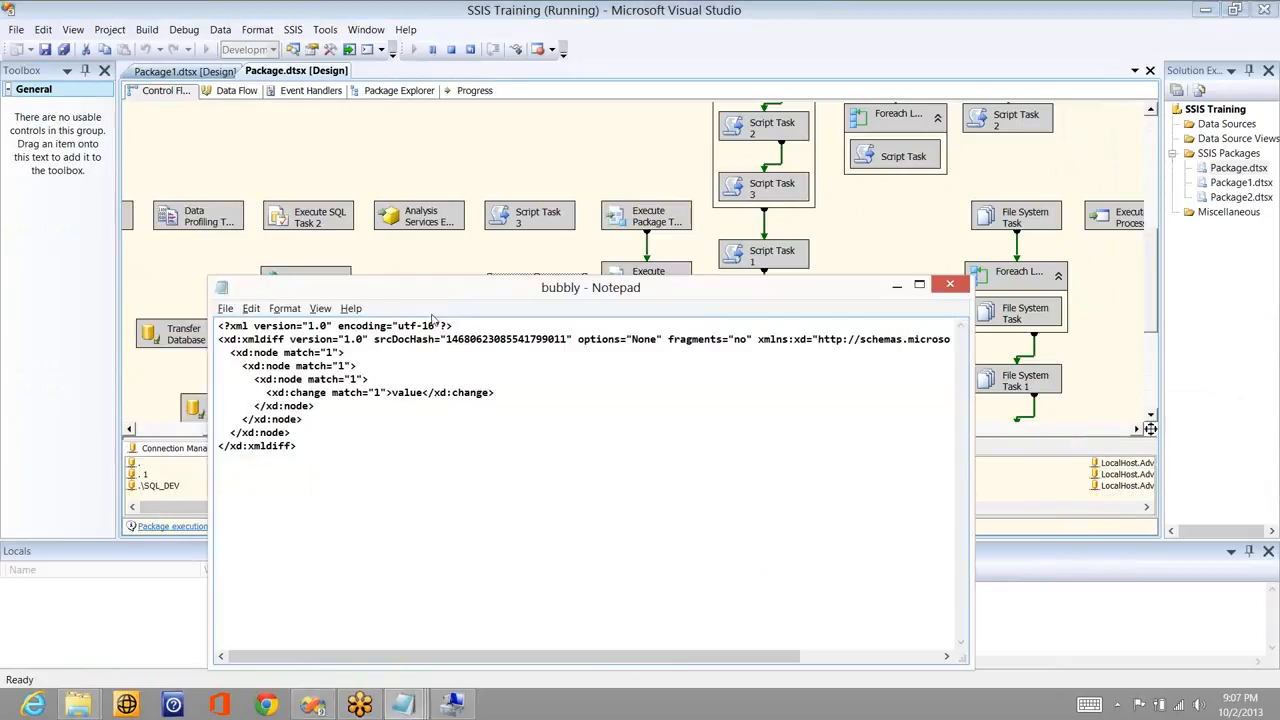
{"action": "key", "text": "alt+Tab"}
{"action": "key", "text": "alt+Tab"}
{"action": "right_click", "coordinate": [400, 228]}
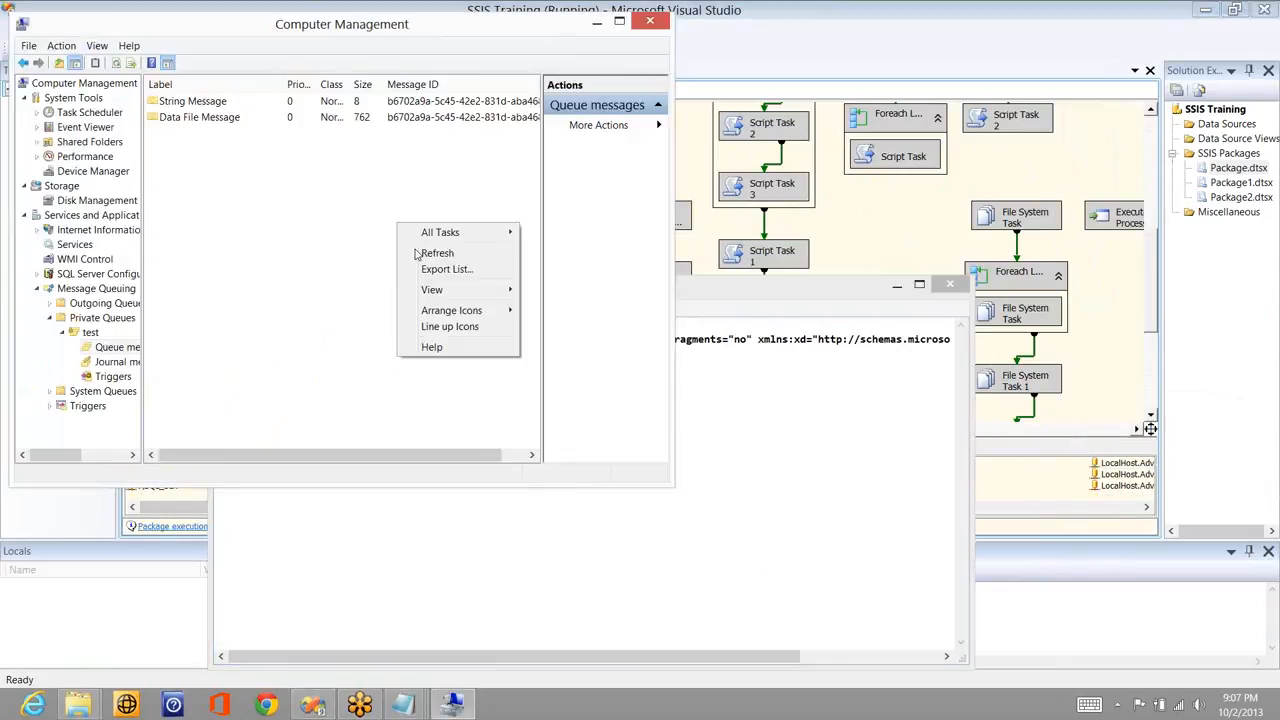
- Refresh the test queue to confirm only the String Message remains, then show Private Queues
{"action": "left_click", "coordinate": [437, 253]}
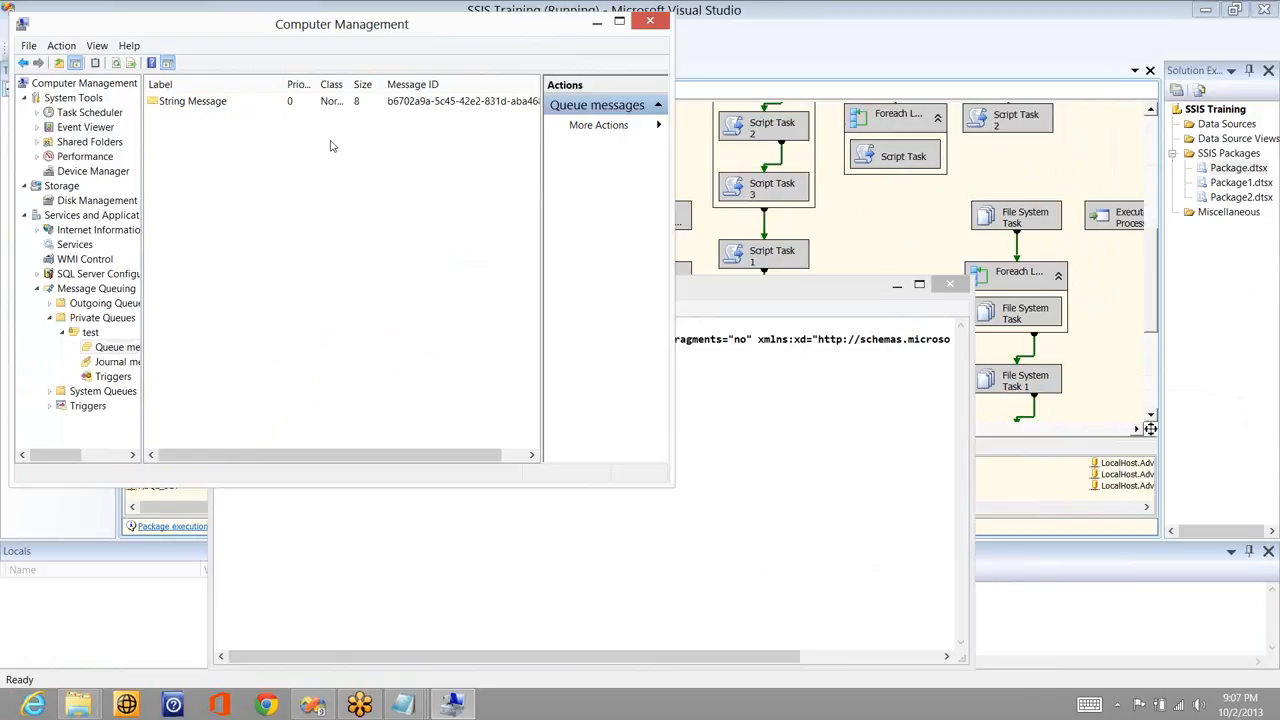
{"action": "left_click", "coordinate": [1124, 125]}
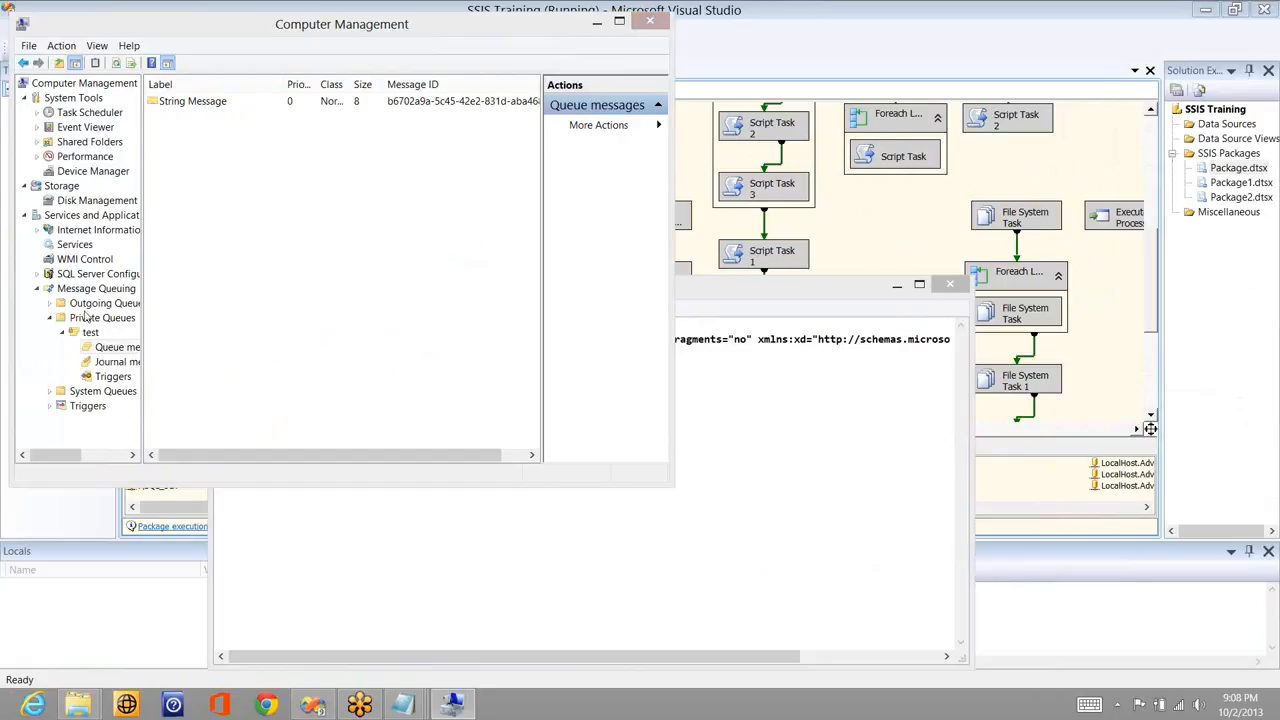
{"action": "left_click", "coordinate": [118, 320]}
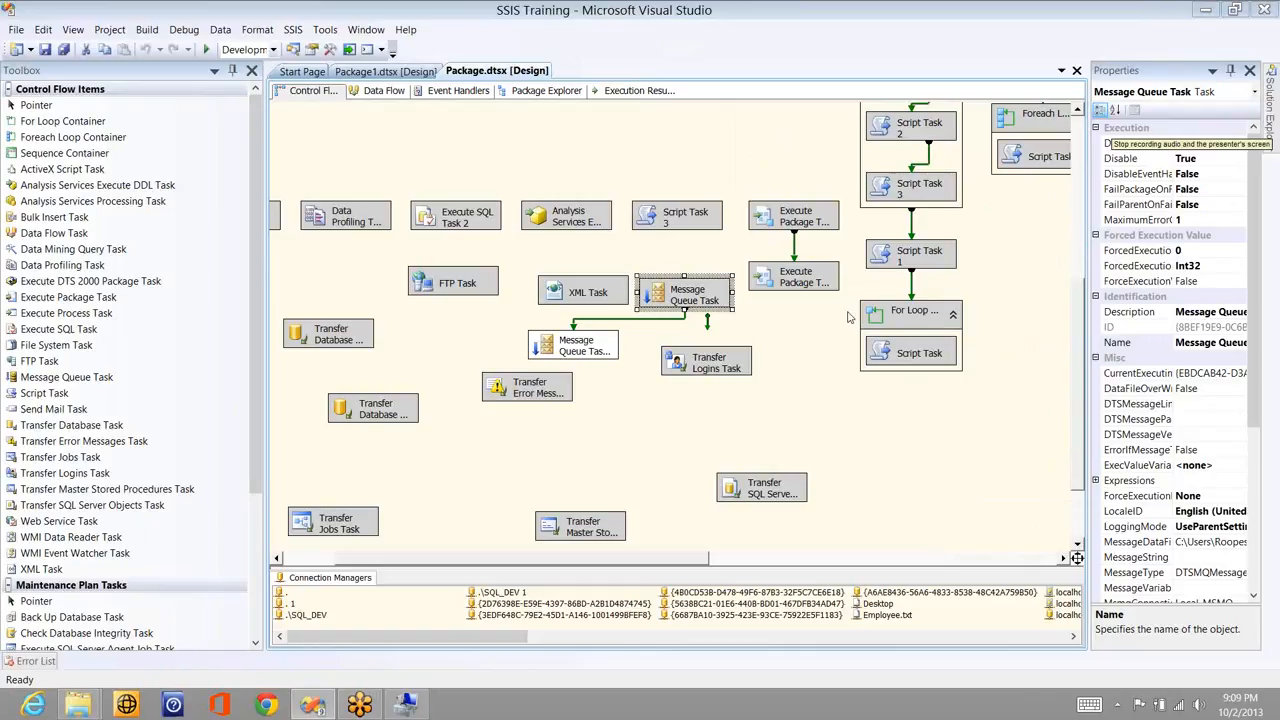
- Disable the sending Message Queue Task that sits above Message Queue Task 1
{"action": "right_click", "coordinate": [606, 350]}
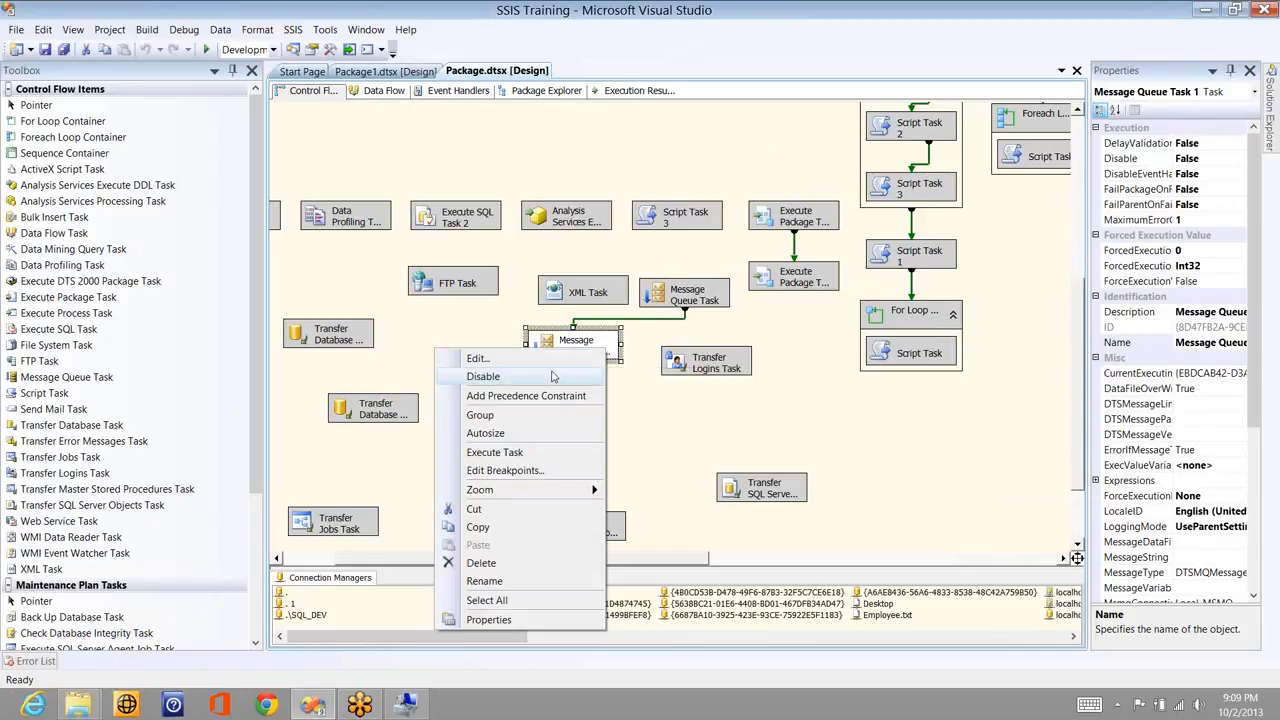
{"action": "left_click", "coordinate": [553, 376]}
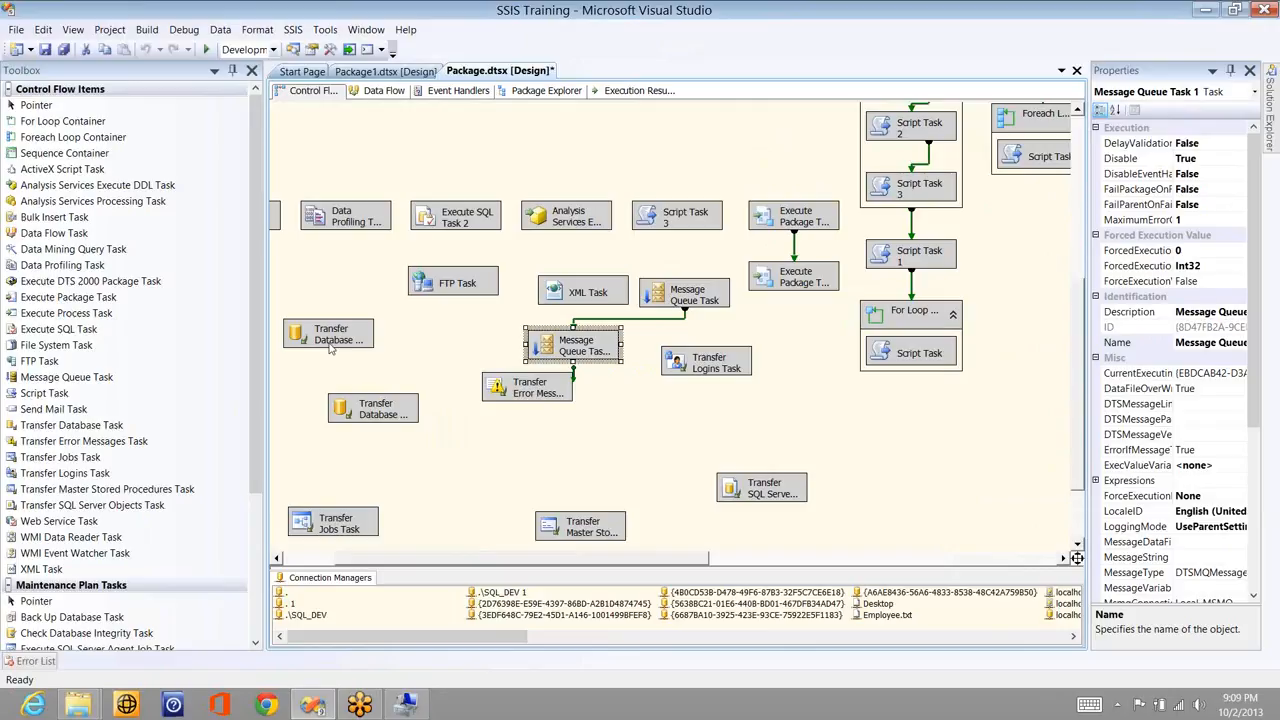
{"action": "left_click", "coordinate": [60, 377]}
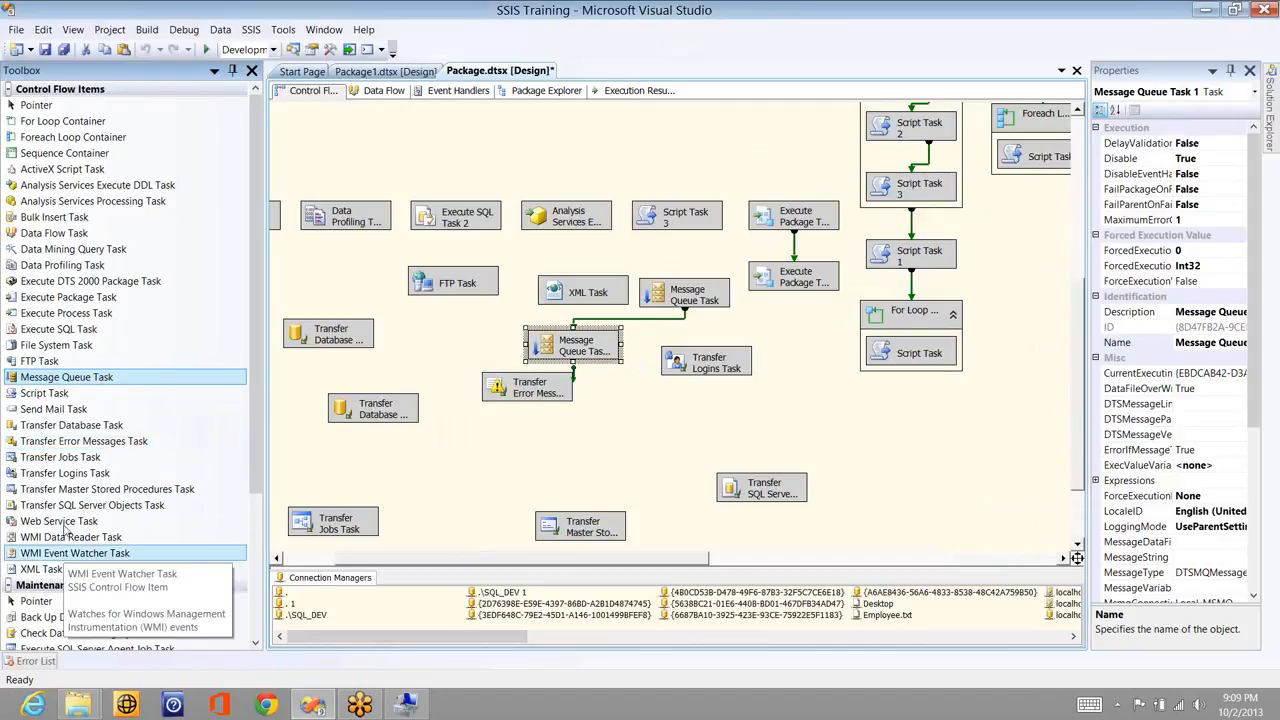
- Drag a Web Service Task from the SSIS Toolbox to the top of the control flow
{"action": "left_click_drag", "start_coordinate": [68, 522], "coordinate": [513, 138]}
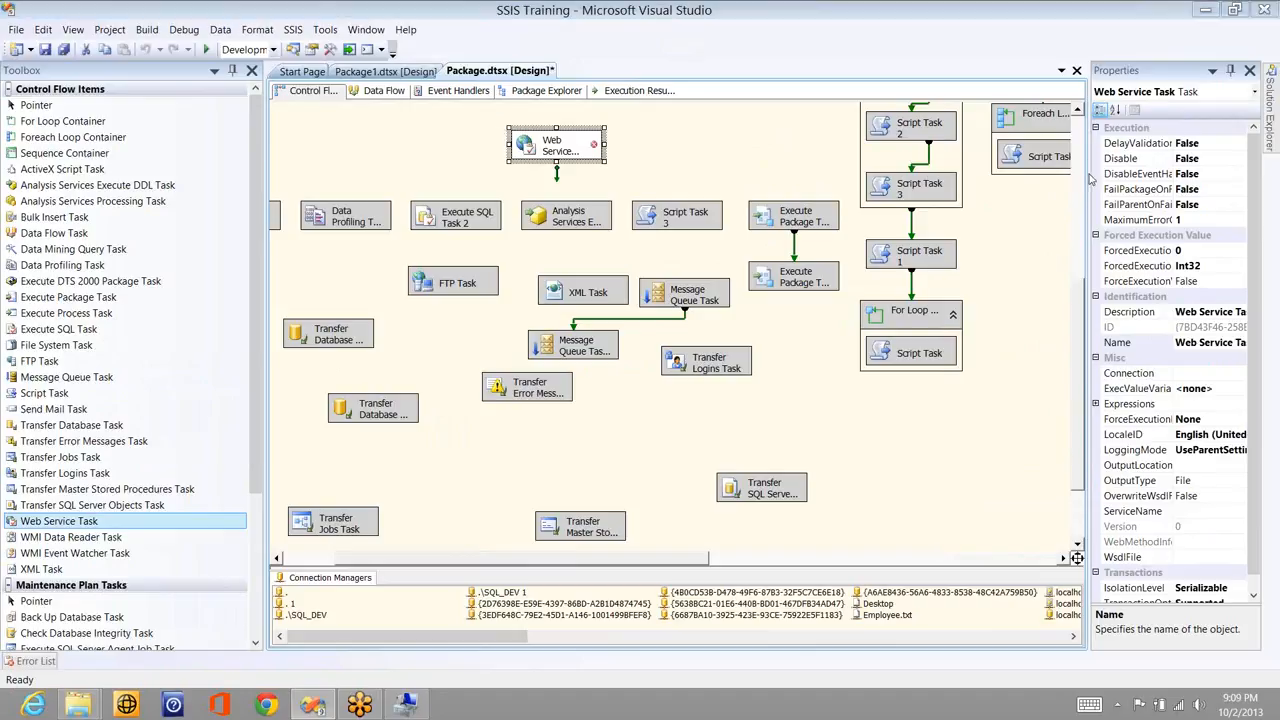
{"action": "left_click", "coordinate": [1107, 204]}
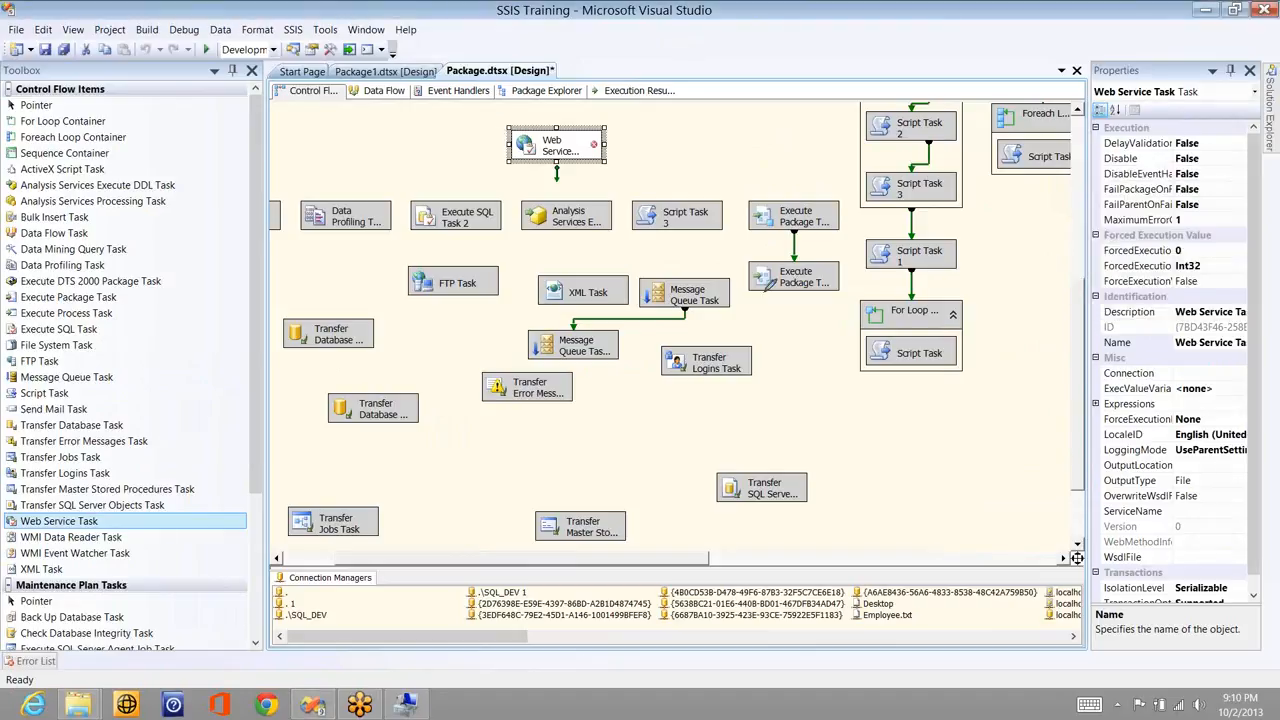
{"action": "left_click_drag", "start_coordinate": [790, 280], "coordinate": [963, 289]}
{"action": "left_click_drag", "start_coordinate": [880, 298], "coordinate": [862, 310]}
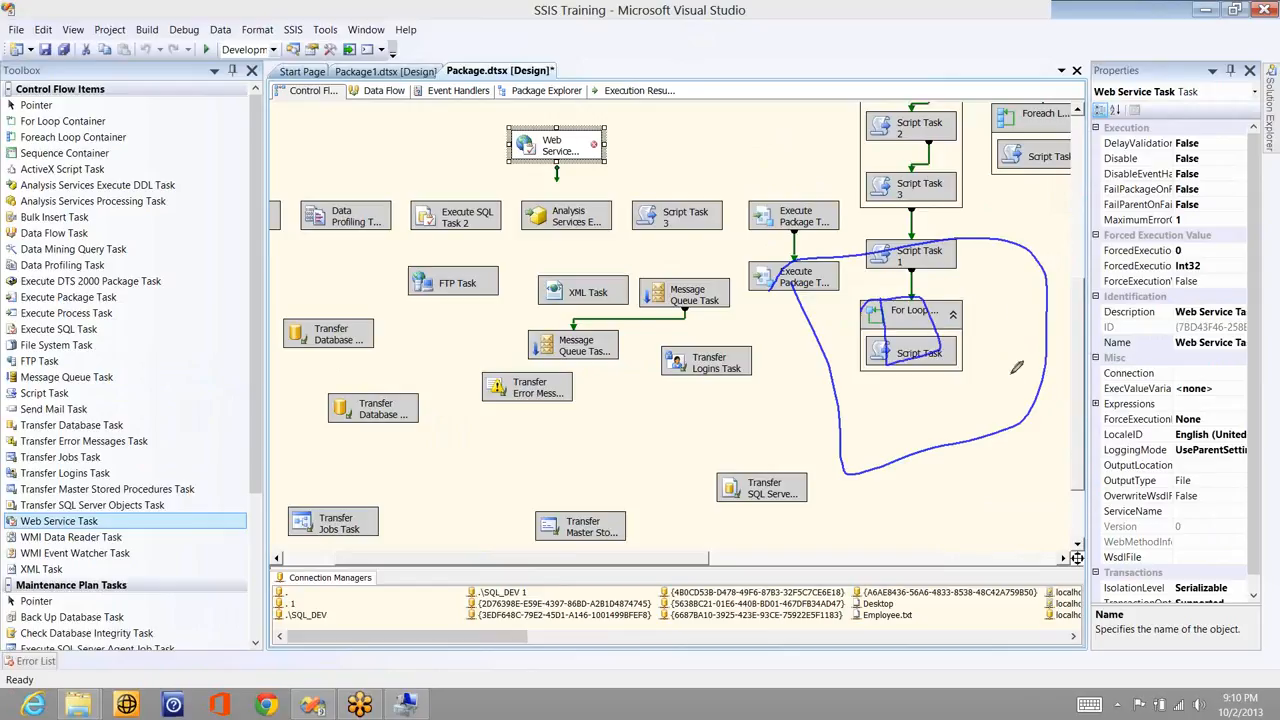
{"action": "mouse_move", "coordinate": [988, 290]}
{"action": "left_mouse_down"}
{"action": "mouse_move", "coordinate": [1011, 374]}
{"action": "mouse_move", "coordinate": [988, 290]}
{"action": "left_mouse_up"}
{"action": "mouse_move", "coordinate": [916, 366]}
{"action": "left_mouse_down"}
{"action": "mouse_move", "coordinate": [937, 389]}
{"action": "mouse_move", "coordinate": [928, 430]}
{"action": "left_mouse_up"}
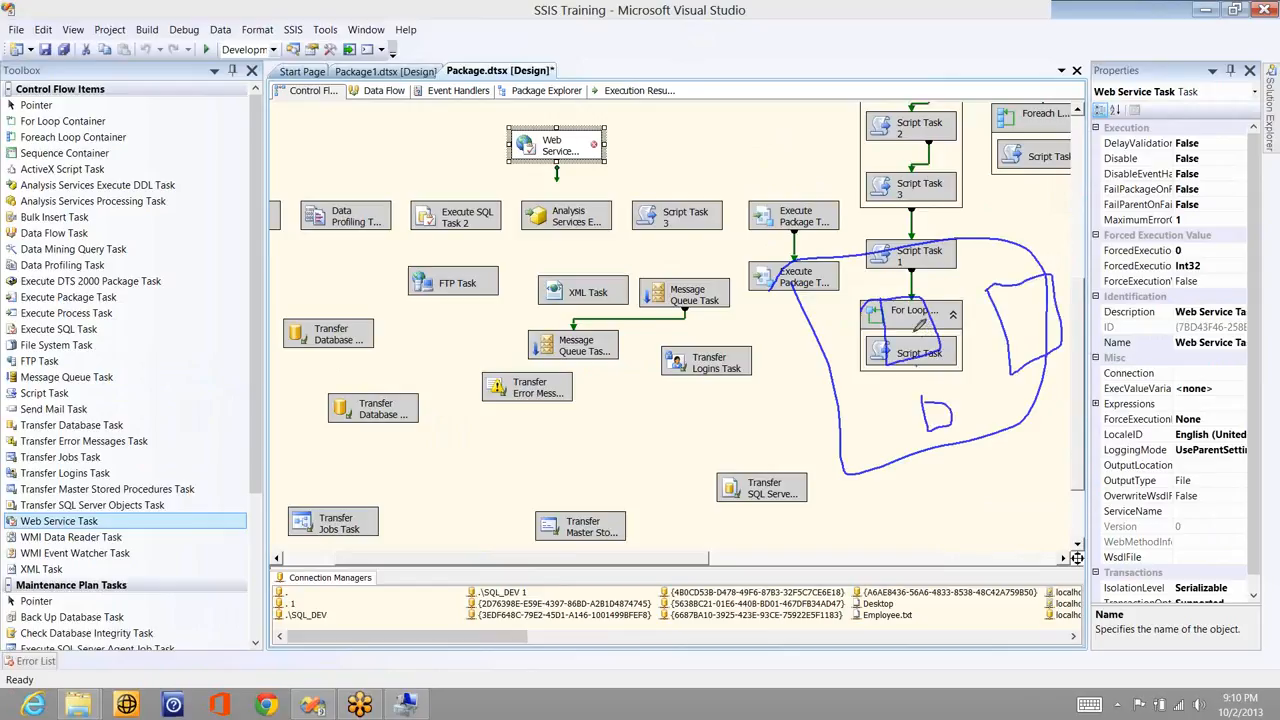
{"action": "left_click_drag", "start_coordinate": [912, 333], "coordinate": [808, 458]}
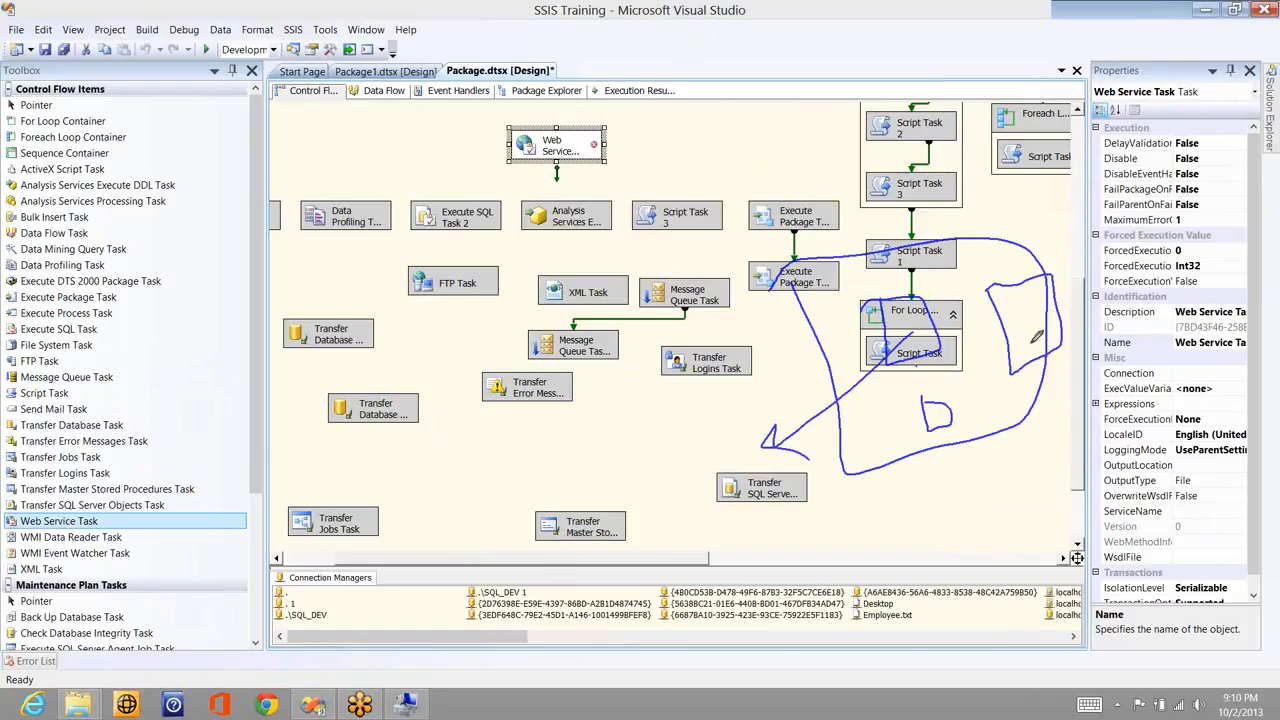
{"action": "mouse_move", "coordinate": [1016, 190]}
{"action": "left_mouse_down"}
{"action": "mouse_move", "coordinate": [1031, 345]}
{"action": "mouse_move", "coordinate": [1050, 232]}
{"action": "left_mouse_up"}
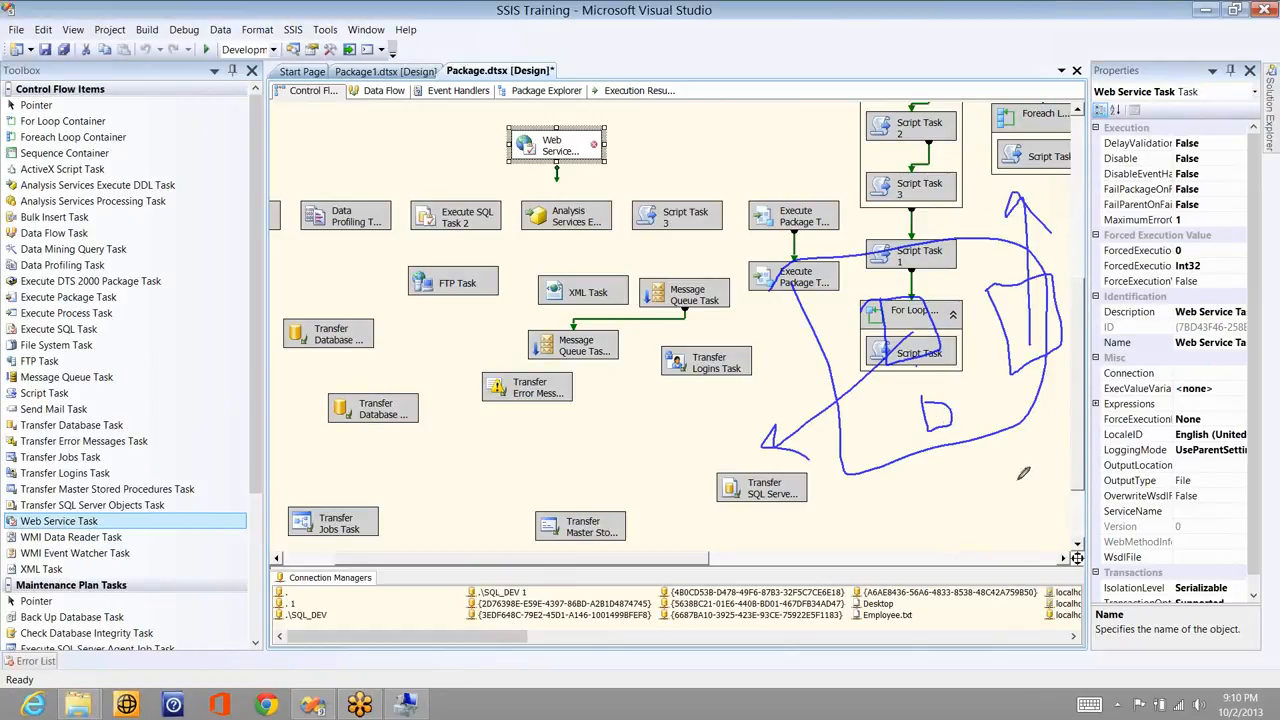
{"action": "left_click_drag", "start_coordinate": [937, 424], "coordinate": [1022, 474]}
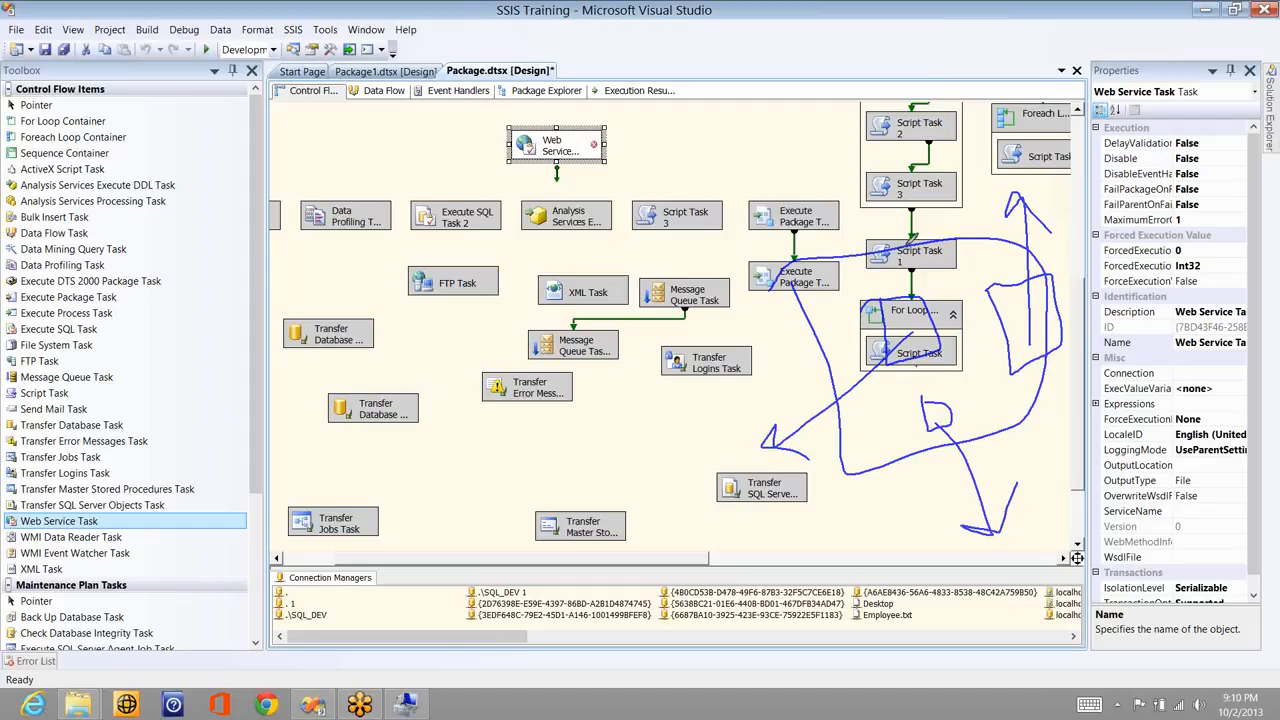
{"action": "left_click_drag", "start_coordinate": [870, 220], "coordinate": [905, 262]}
{"action": "left_click_drag", "start_coordinate": [633, 18], "coordinate": [679, 17]}
{"action": "left_click_drag", "start_coordinate": [745, 96], "coordinate": [550, 134]}
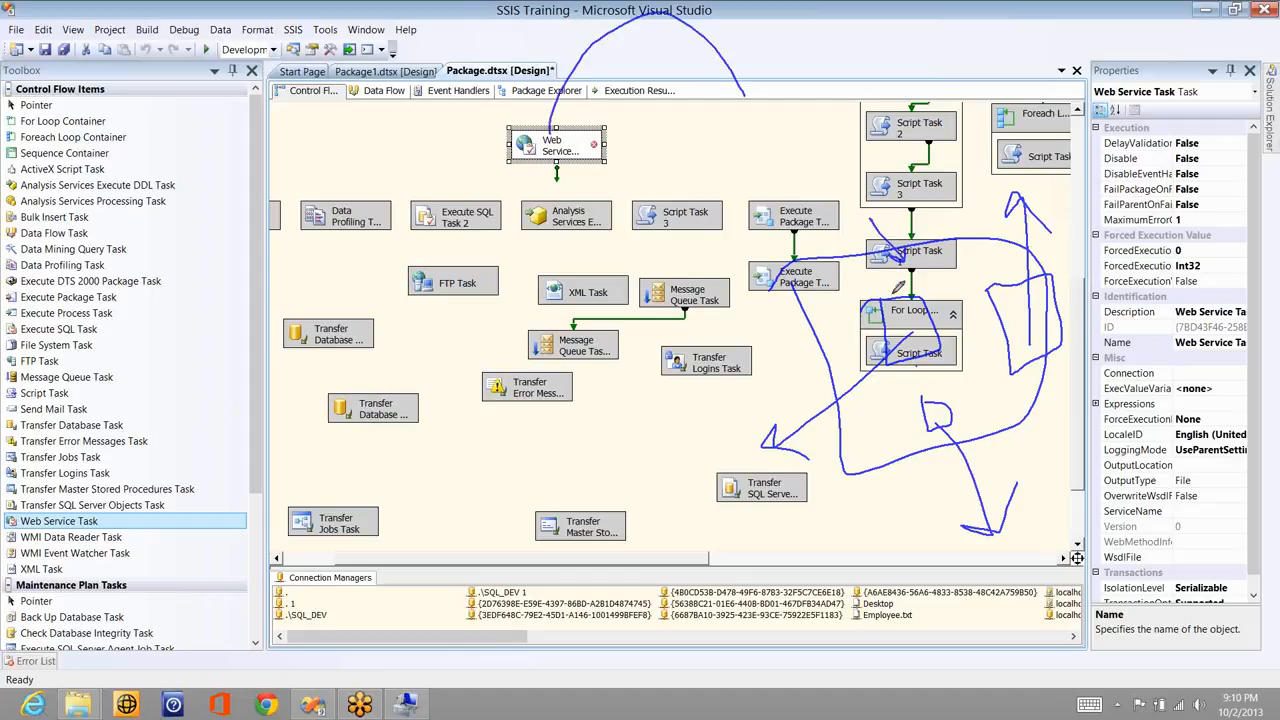
{"action": "mouse_move", "coordinate": [745, 96]}
{"action": "left_mouse_down"}
{"action": "mouse_move", "coordinate": [886, 248]}
{"action": "mouse_move", "coordinate": [892, 292]}
{"action": "left_mouse_up"}
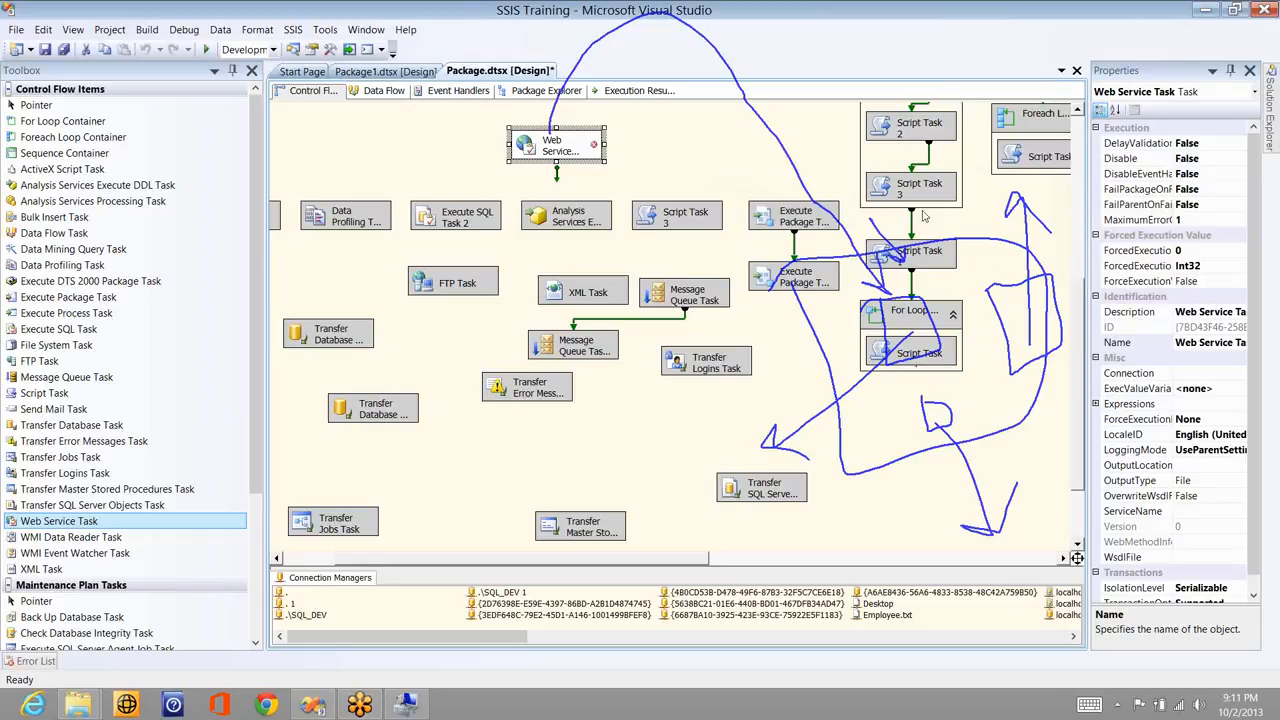
{"action": "left_click", "coordinate": [727, 170]}
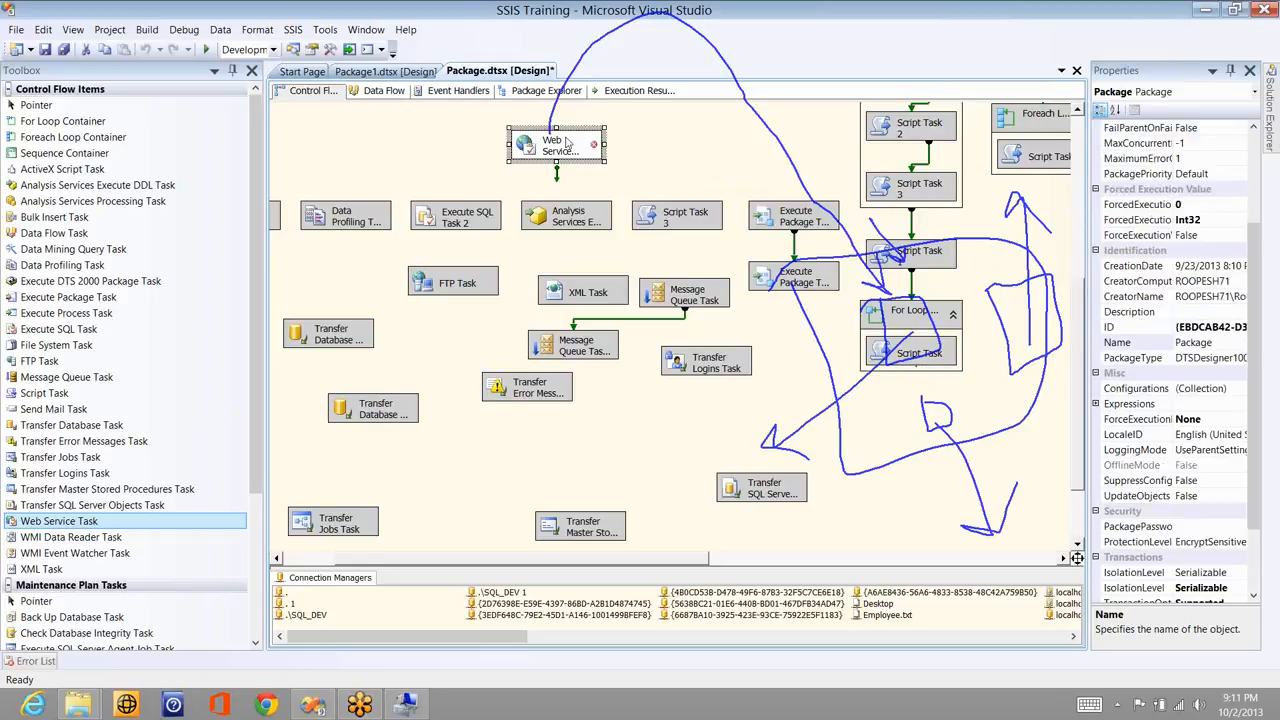
- In the Web Service Task Editor, review a new HTTP connection's credentials and proxy options, then cancel it
{"action": "double_click", "coordinate": [567, 143]}
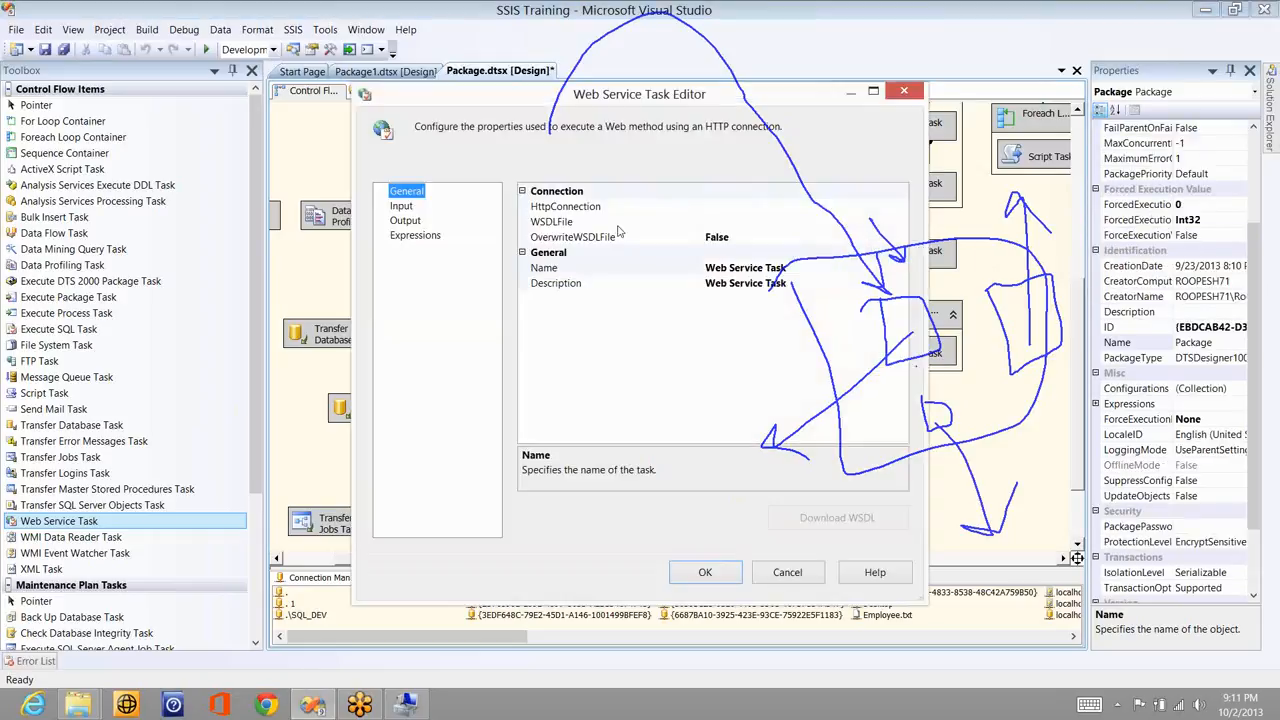
{"action": "left_click", "coordinate": [899, 207]}
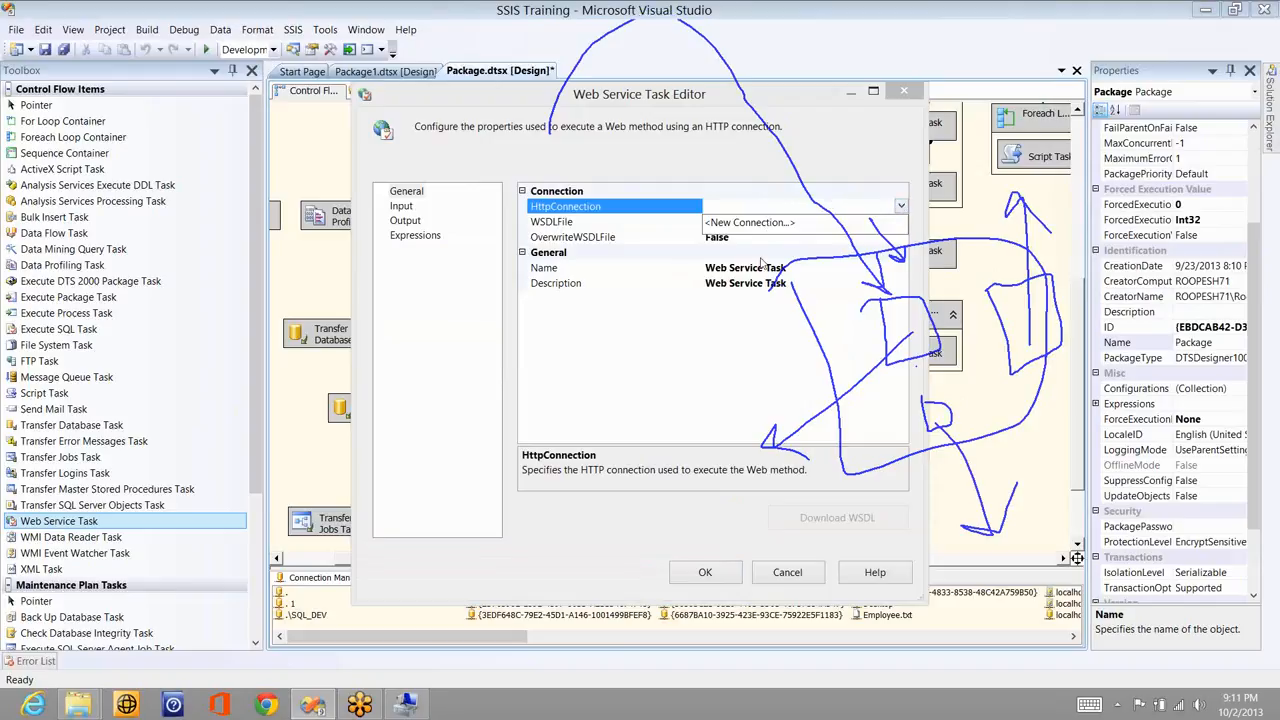
{"action": "left_click", "coordinate": [750, 222]}
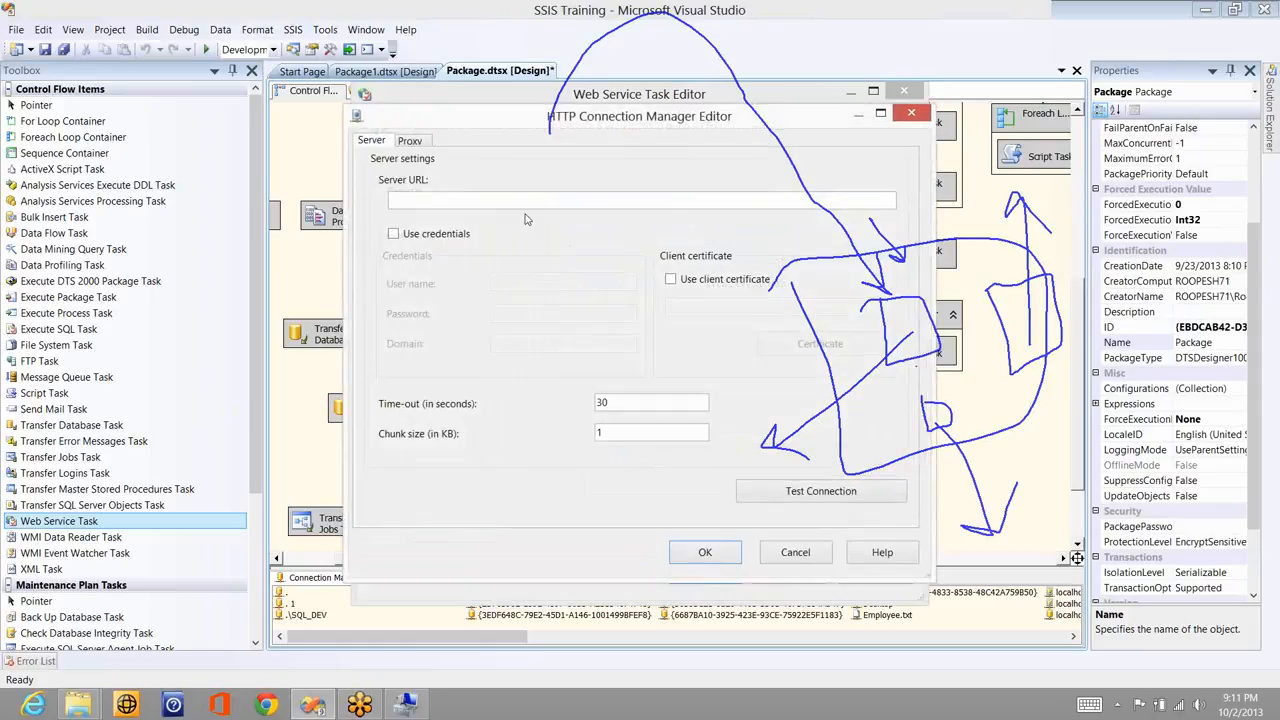
{"action": "left_click", "coordinate": [421, 234]}
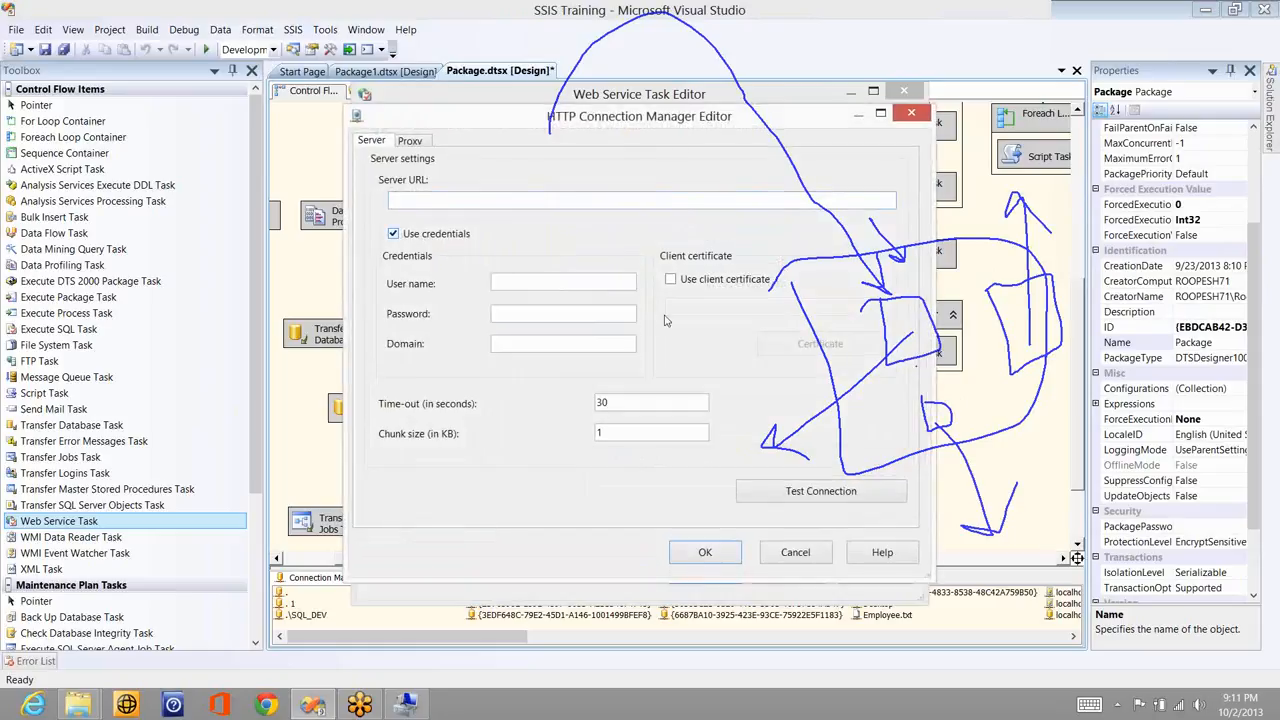
{"action": "left_click", "coordinate": [410, 141]}
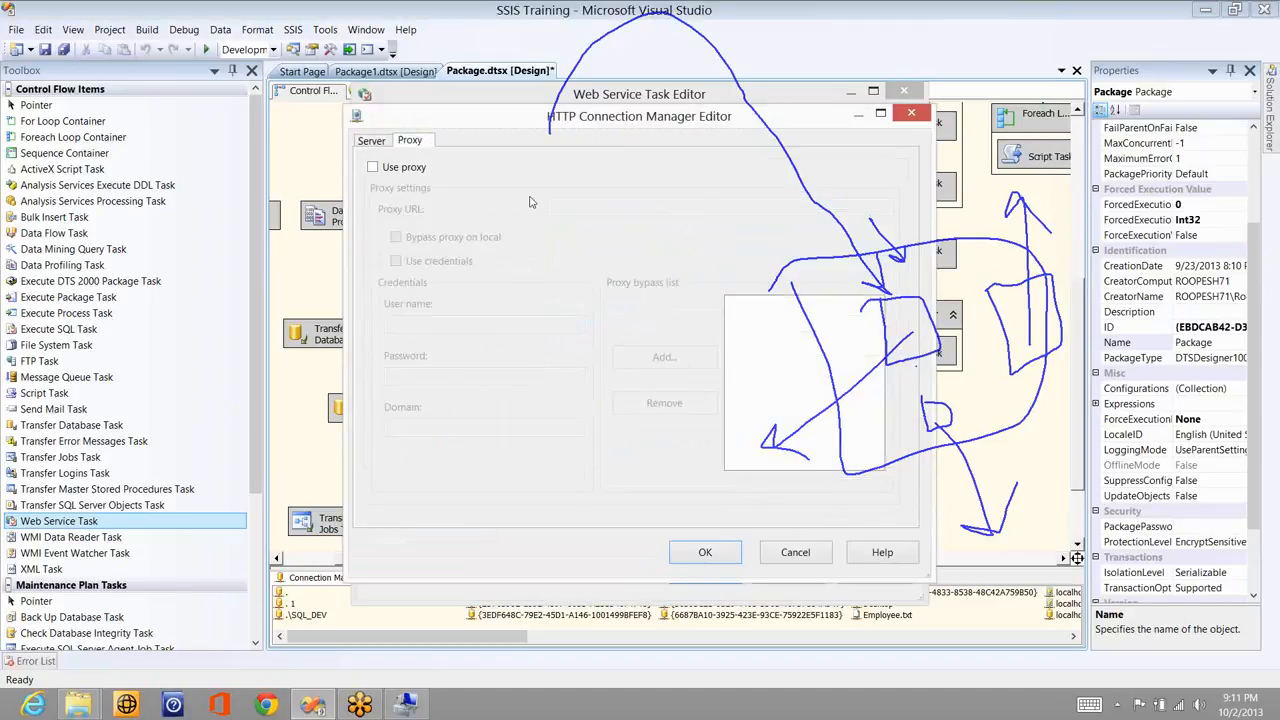
{"action": "left_click", "coordinate": [795, 552]}
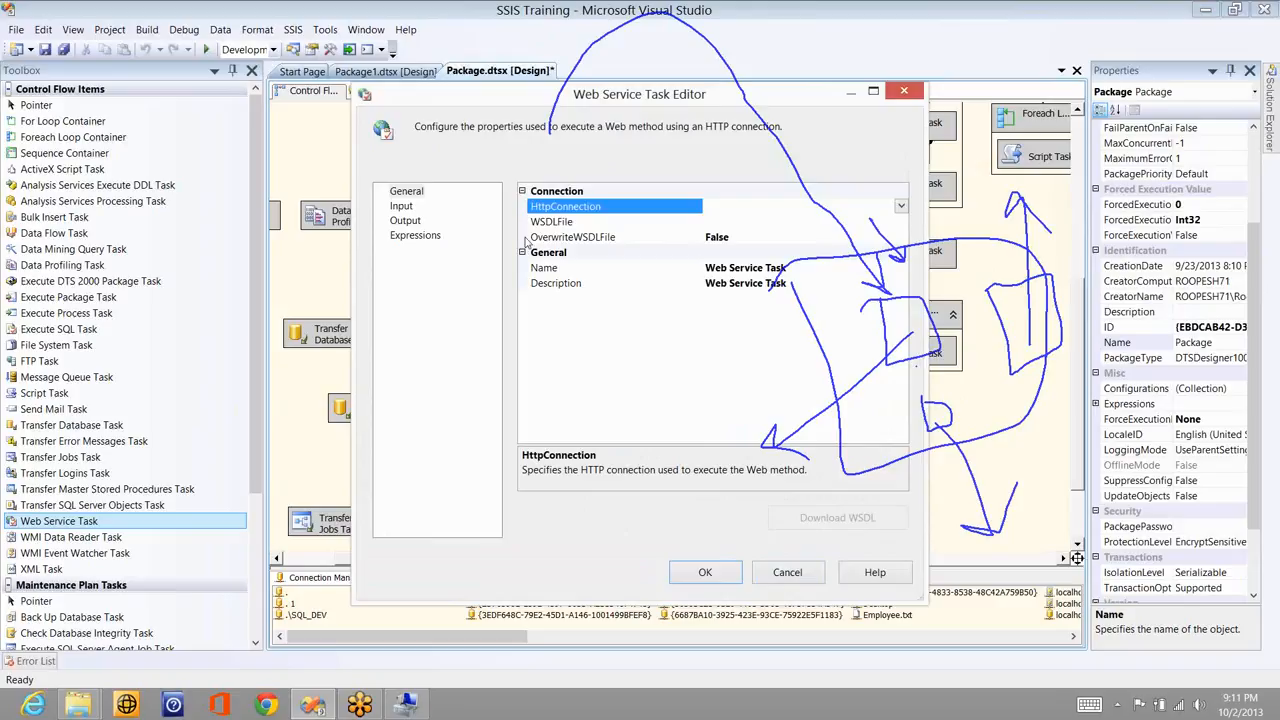
- Review the WSDLFile and OverwriteWSDLFile settings on the General page
{"action": "left_click", "coordinate": [749, 222]}
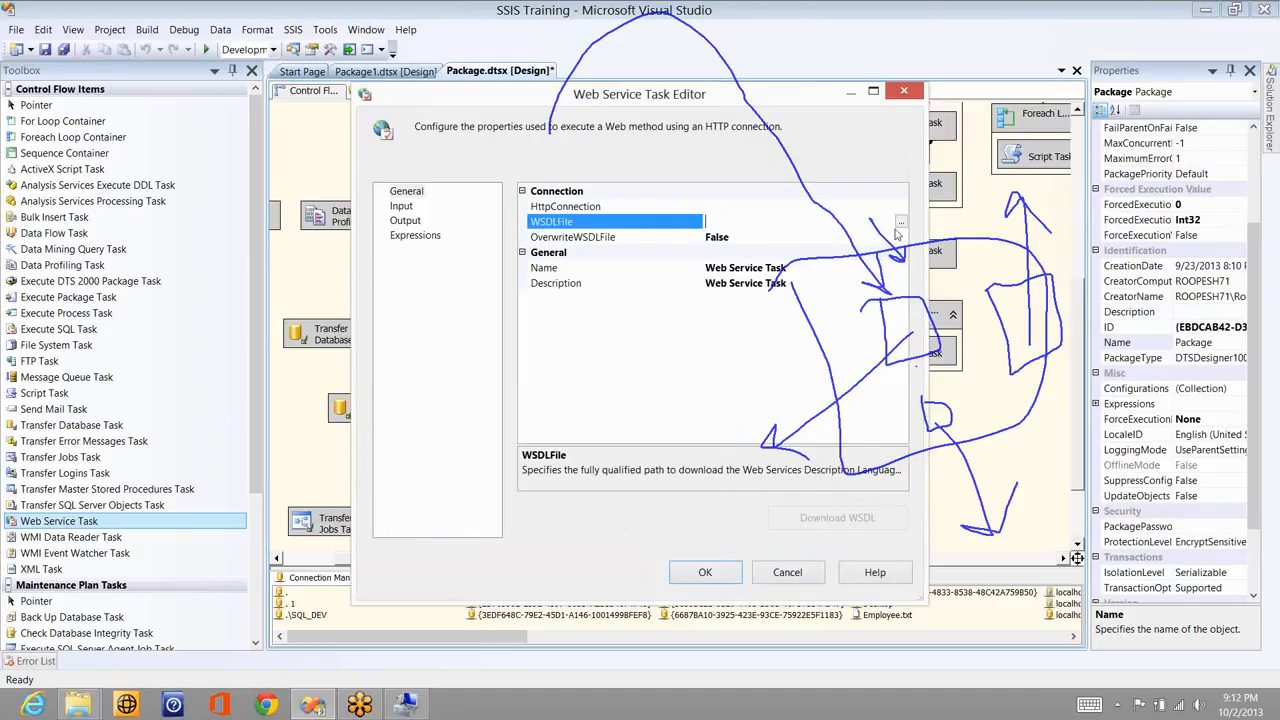
{"action": "left_click", "coordinate": [785, 235]}
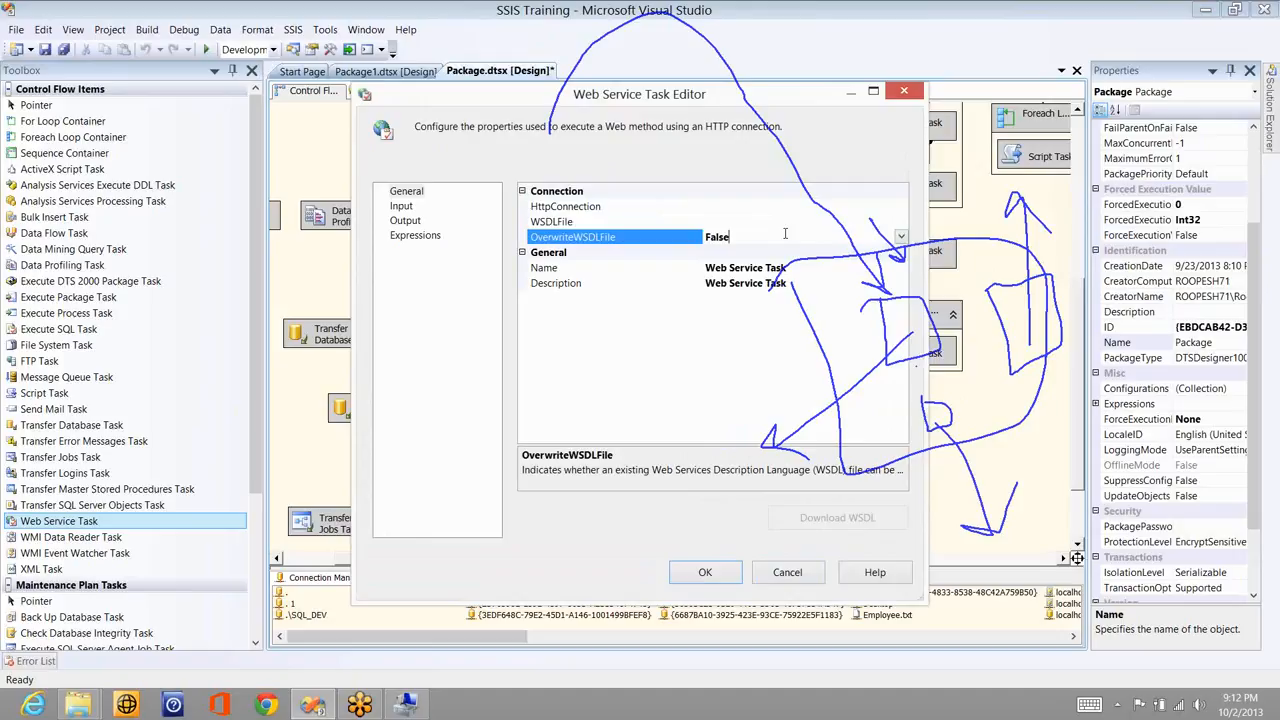
{"action": "left_click", "coordinate": [470, 205]}
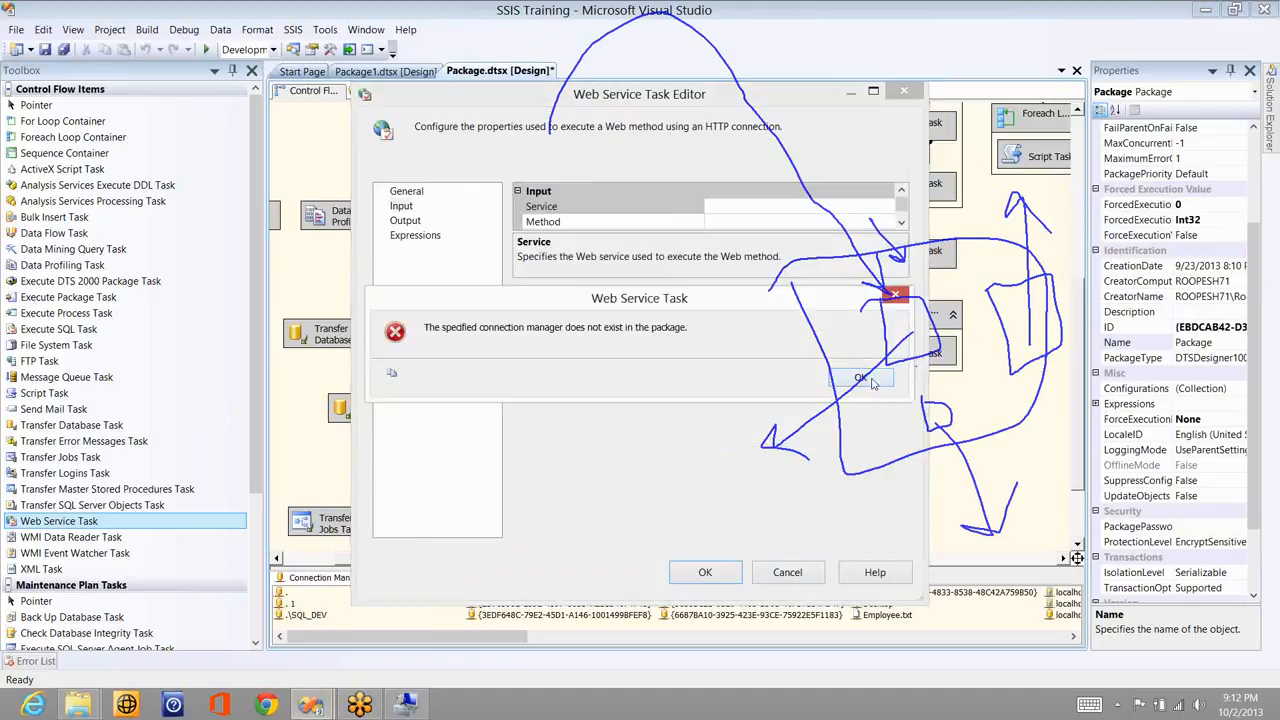
{"action": "left_click", "coordinate": [860, 378]}
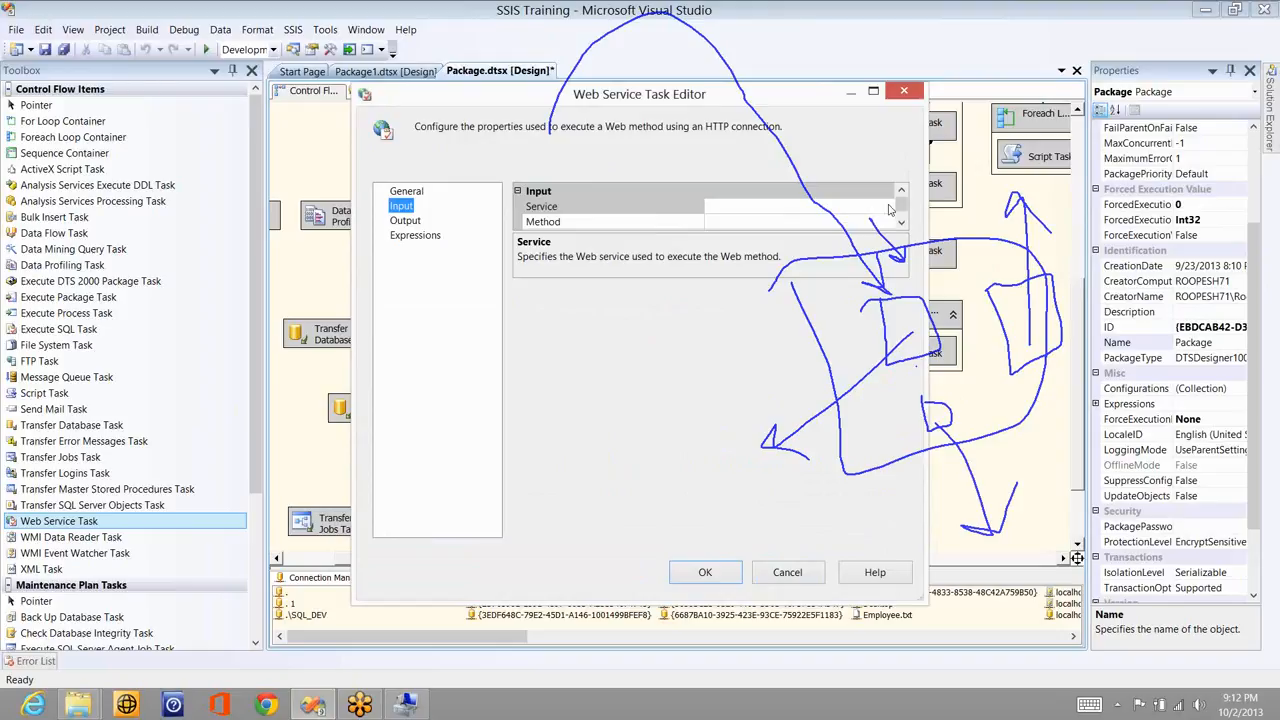
- Check the Service and Method lists on the Input page, both empty
{"action": "left_click", "coordinate": [875, 208]}
{"action": "left_click", "coordinate": [886, 206]}
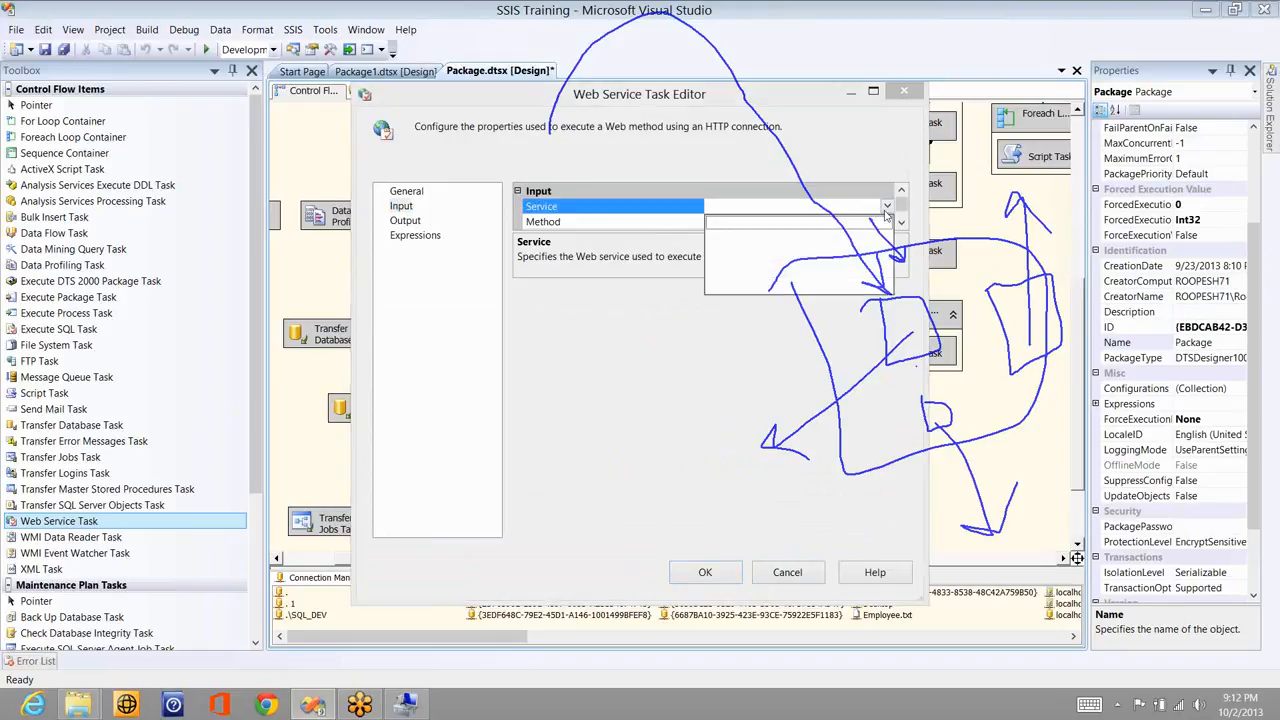
{"action": "left_click", "coordinate": [886, 212]}
{"action": "left_click", "coordinate": [884, 222]}
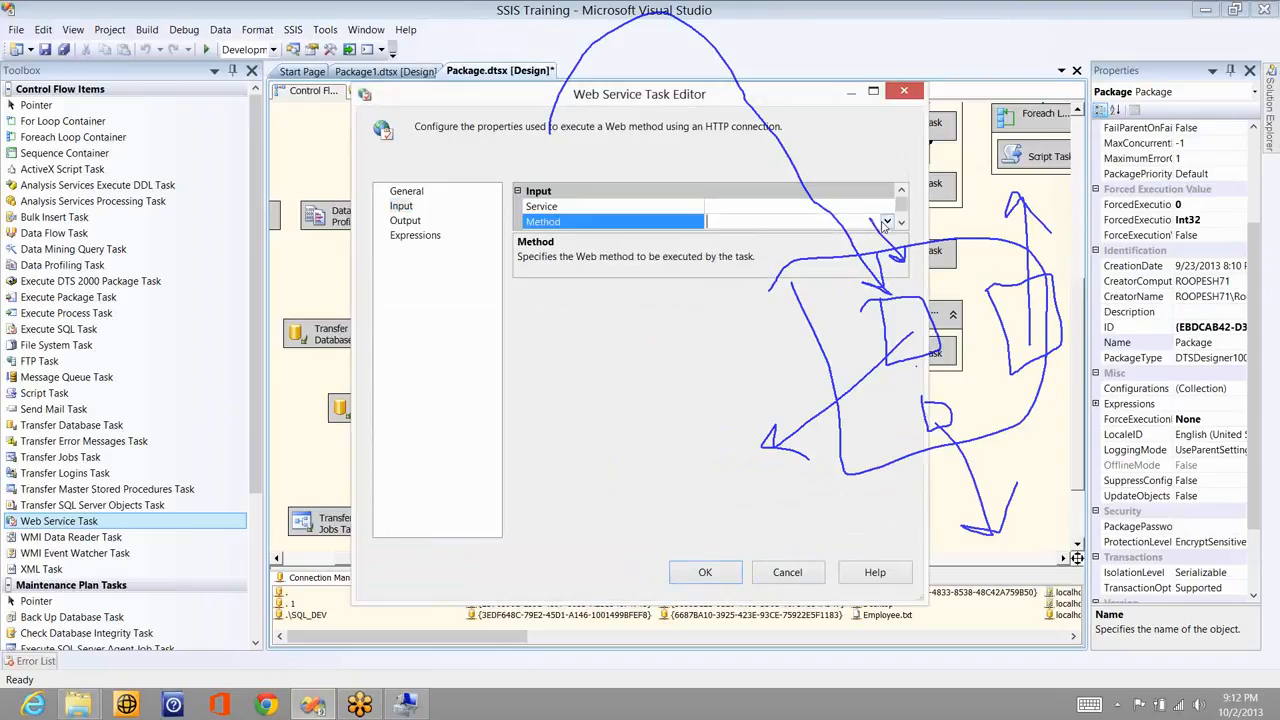
{"action": "left_click", "coordinate": [886, 222]}
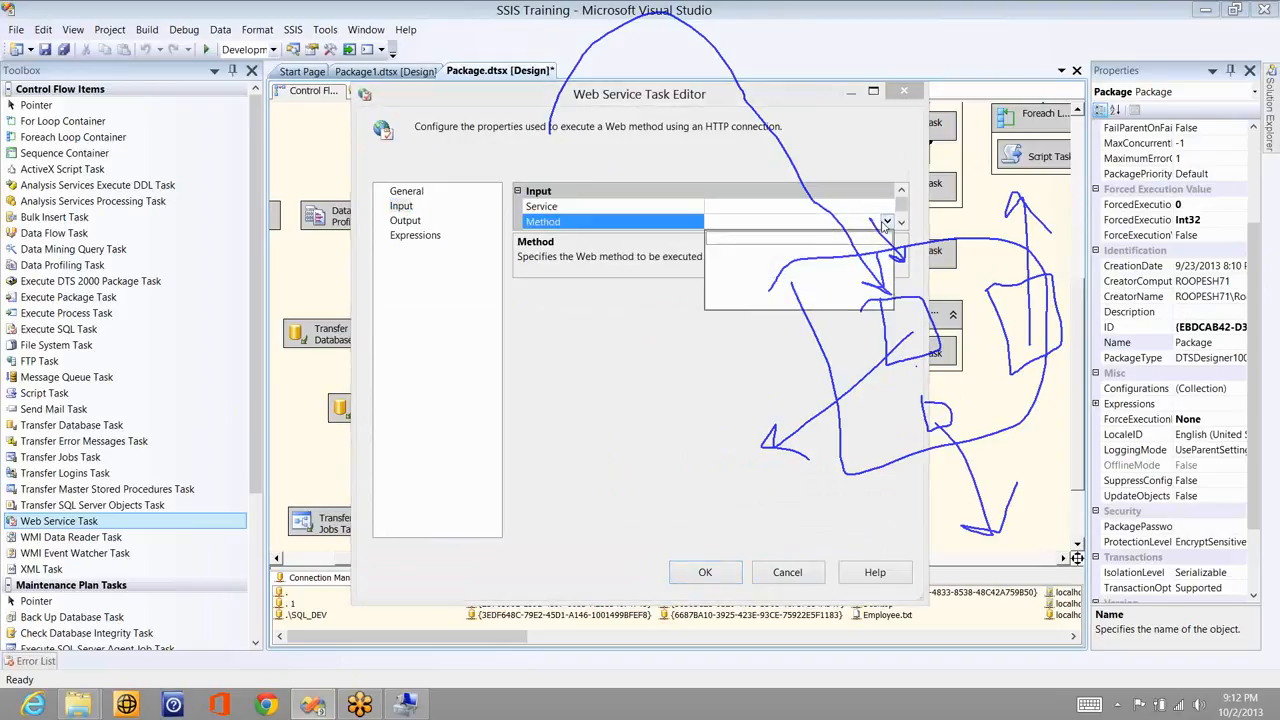
{"action": "left_click", "coordinate": [652, 336]}
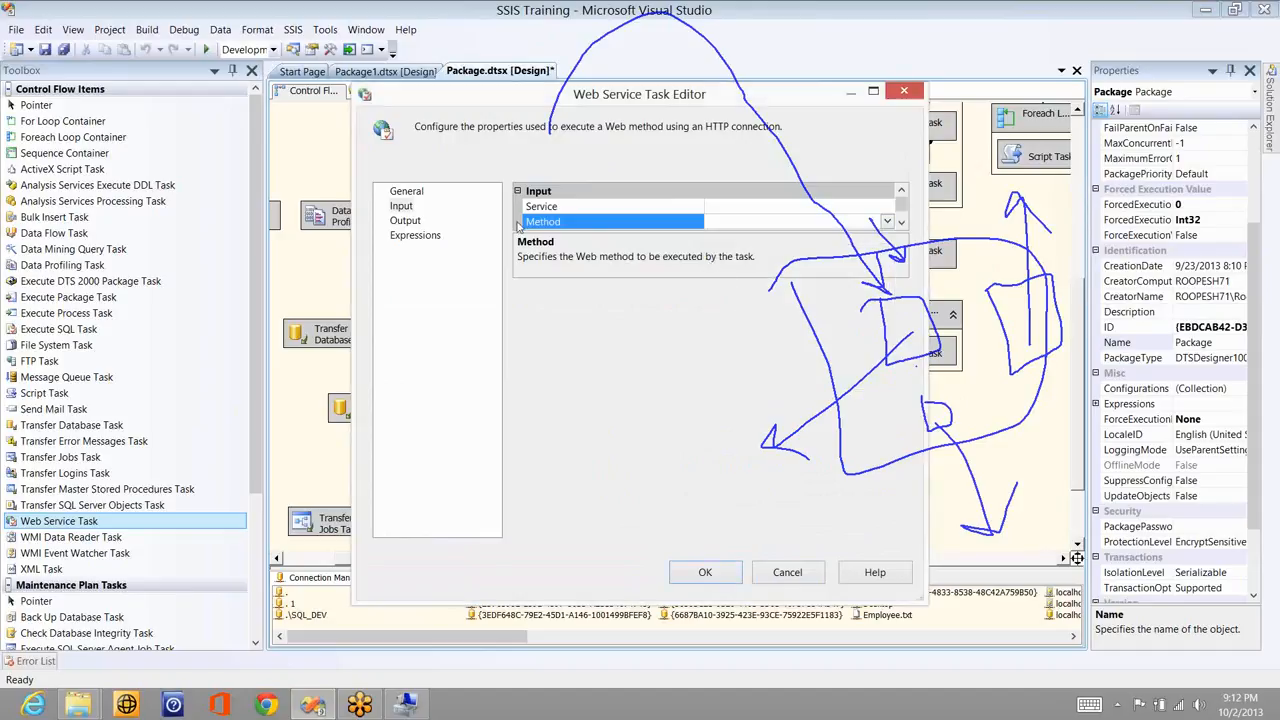
- Set the OutputType on the Output page to Variable
{"action": "left_click", "coordinate": [415, 221]}
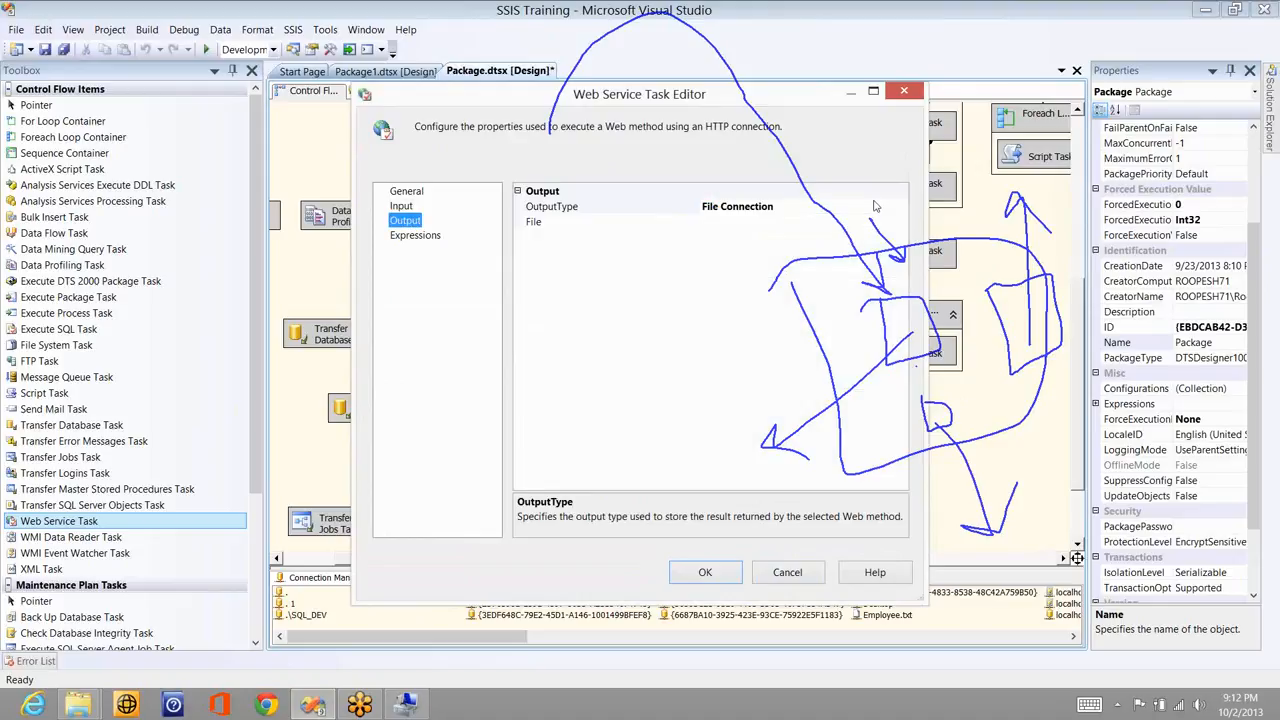
{"action": "left_click", "coordinate": [901, 211]}
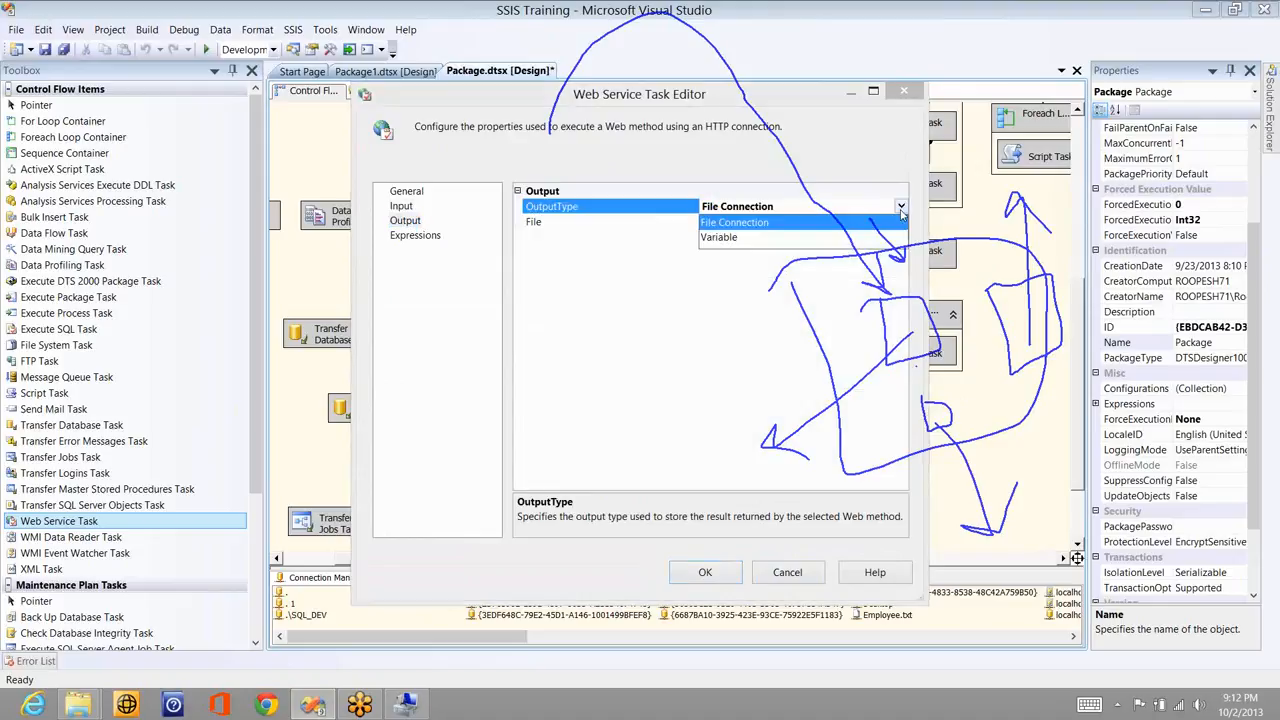
{"action": "left_click", "coordinate": [790, 238]}
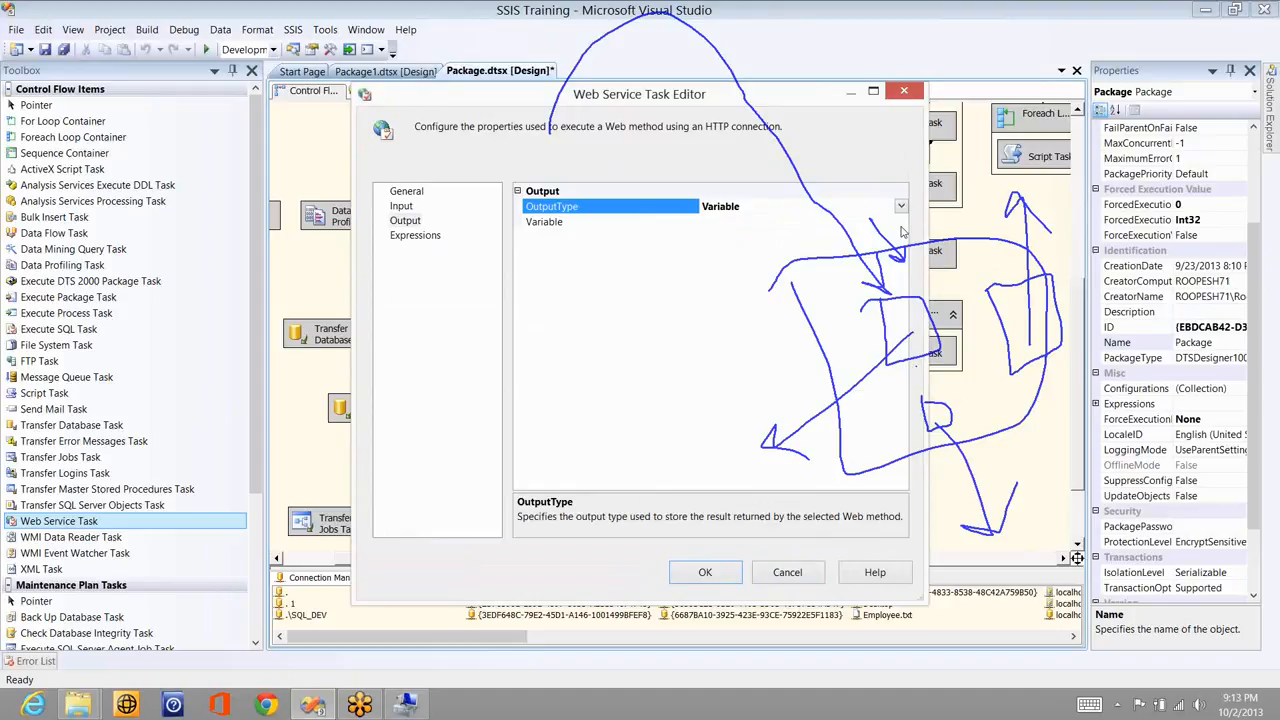
- Close the editor, disable the Web Service Task, and place a WMI Data Reader Task lower down
{"action": "left_click", "coordinate": [785, 573]}
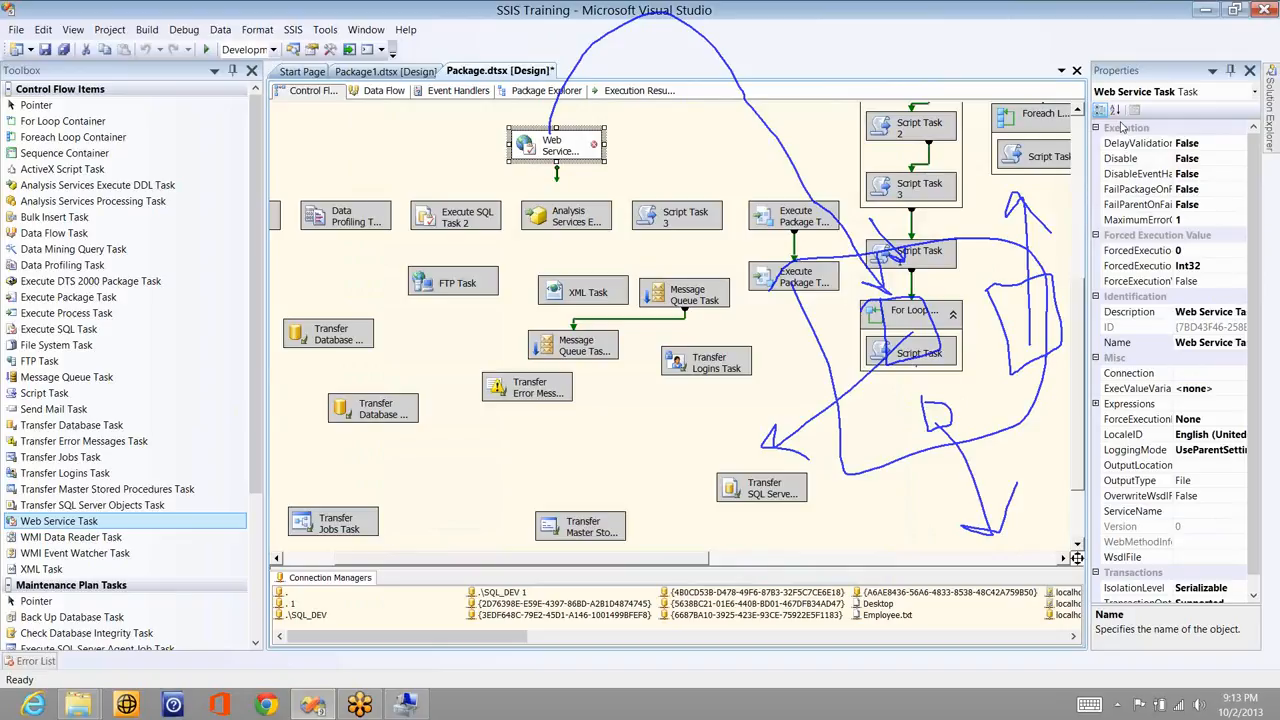
{"action": "left_click", "coordinate": [1122, 127]}
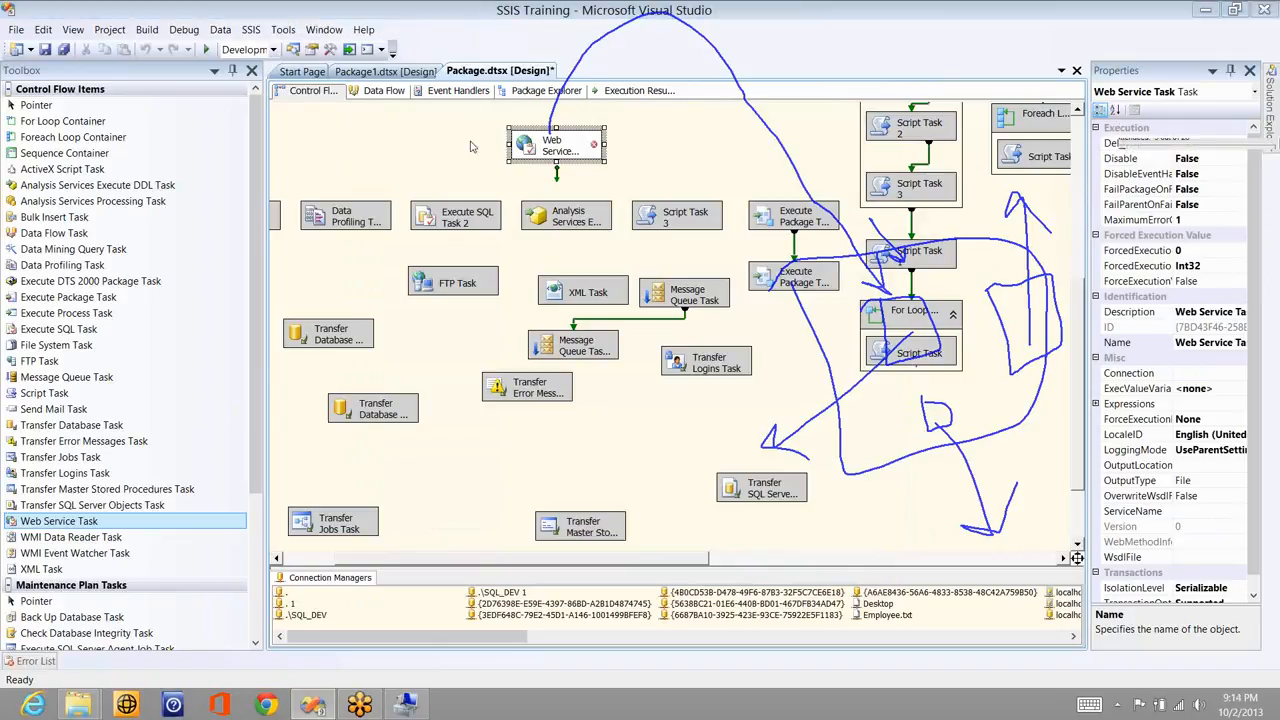
{"action": "right_click", "coordinate": [538, 148]}
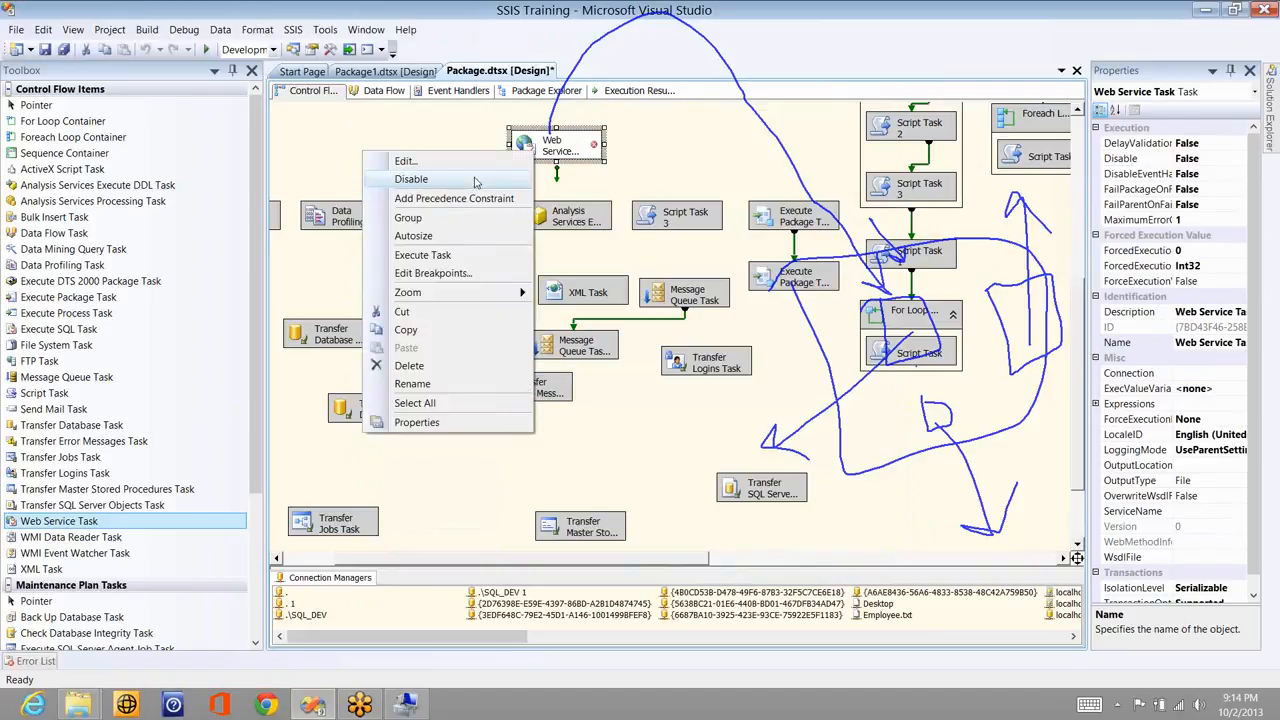
{"action": "left_click", "coordinate": [420, 177]}
{"action": "left_click_drag", "start_coordinate": [100, 540], "coordinate": [451, 454]}
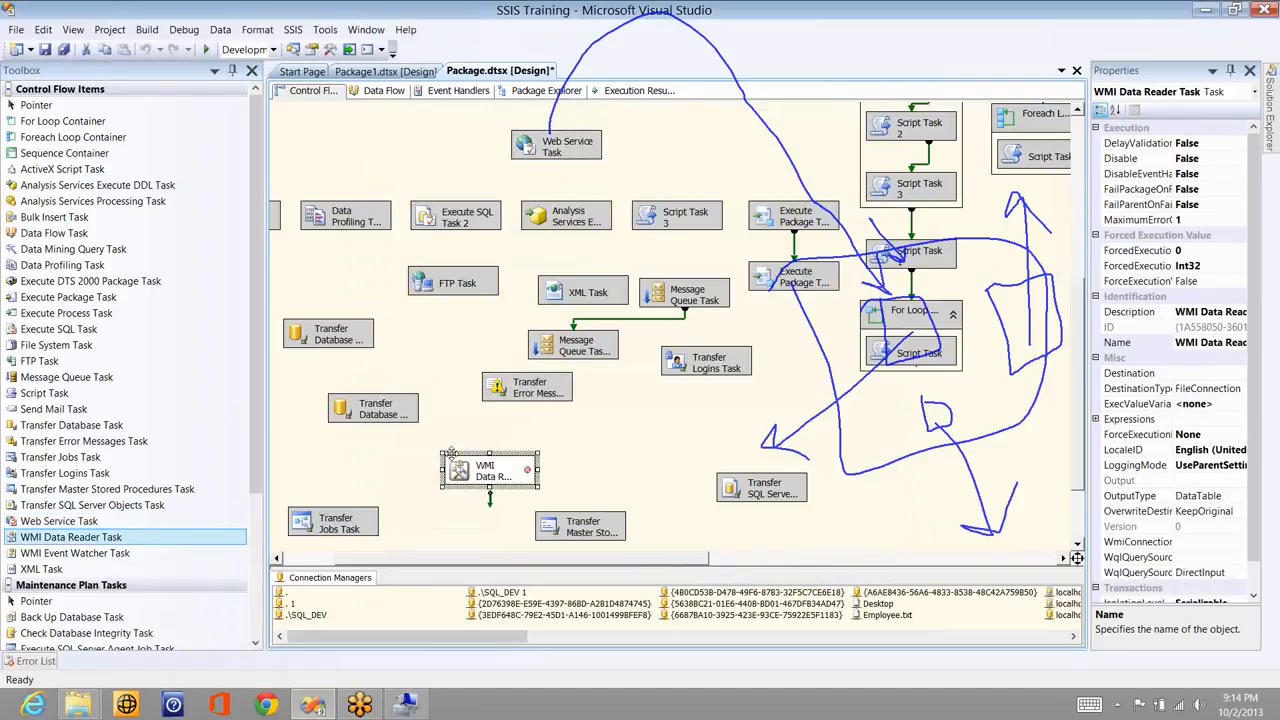
{"action": "left_click", "coordinate": [587, 469]}
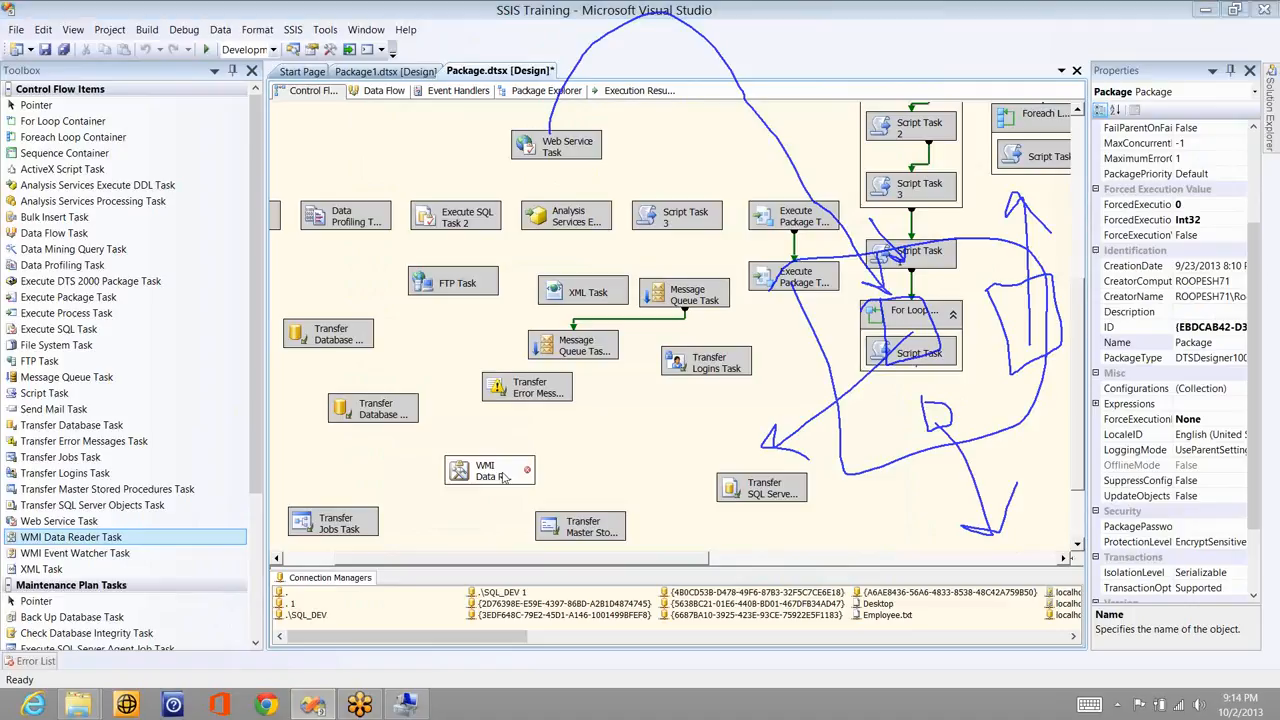
- Open the WMI Data Reader Task Editor at WMI Options and expand the WmiConnection list
{"action": "double_click", "coordinate": [505, 478]}
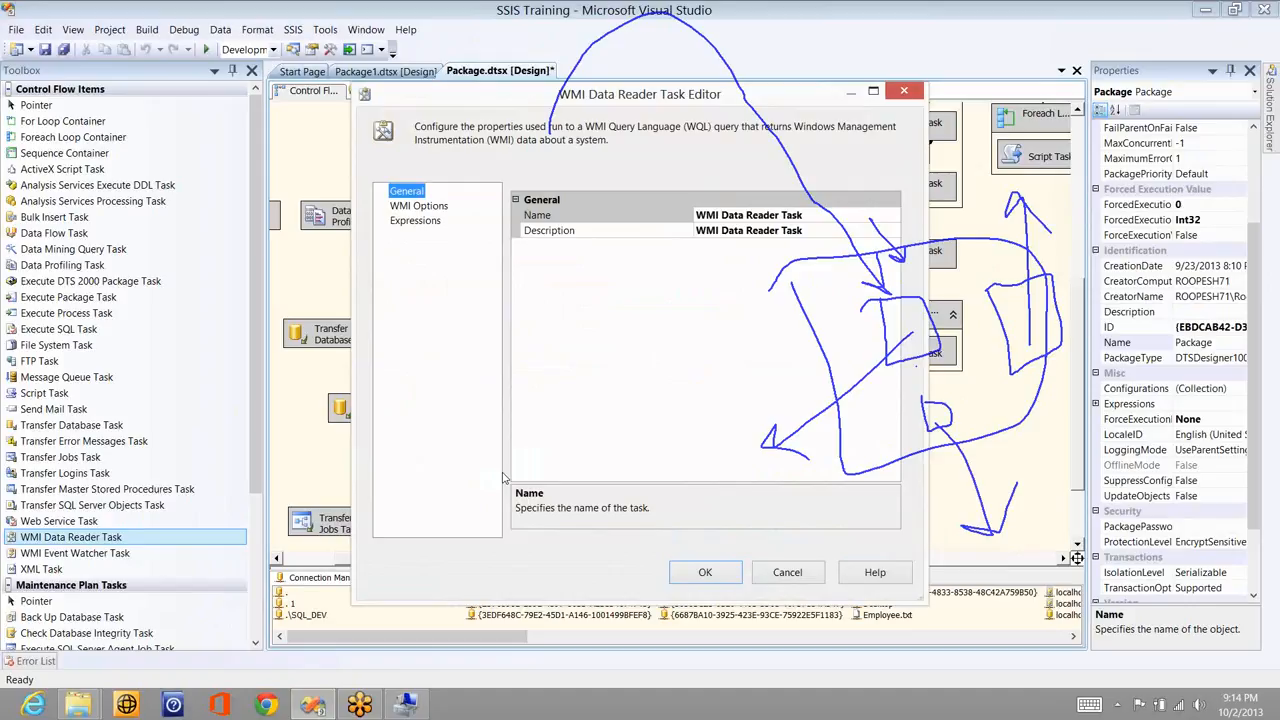
{"action": "left_click", "coordinate": [441, 206]}
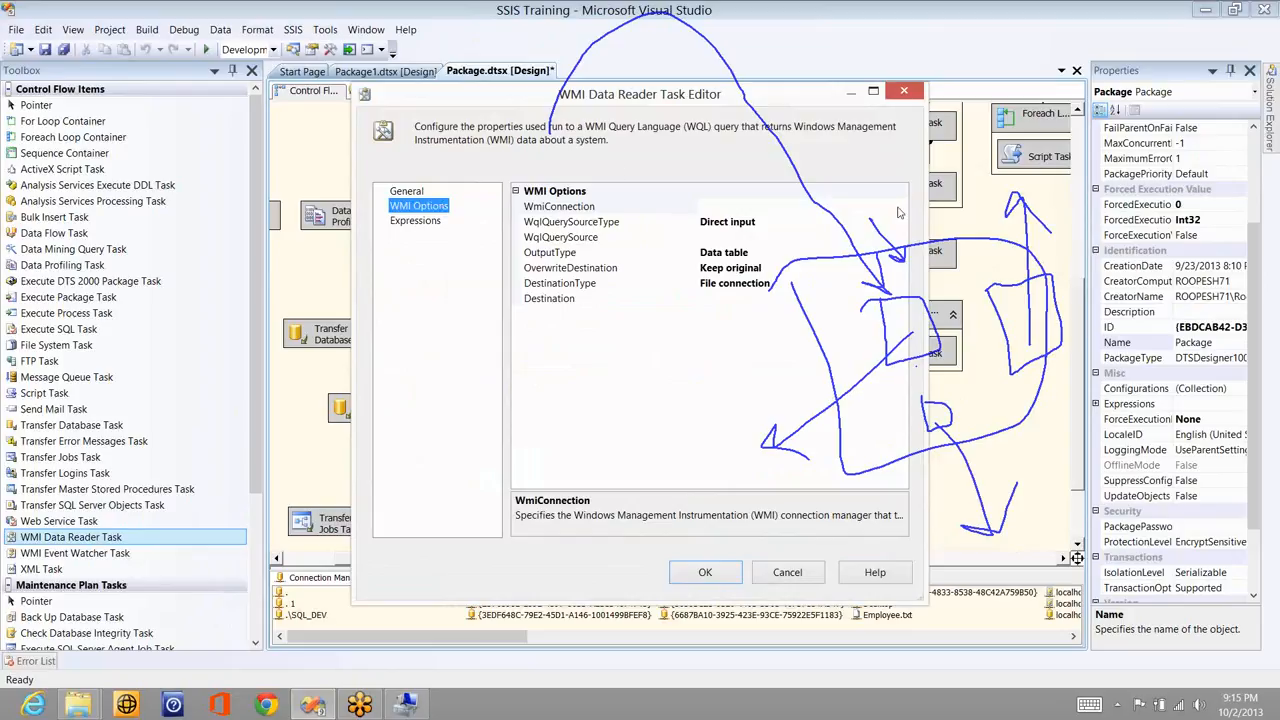
{"action": "left_click", "coordinate": [1098, 229]}
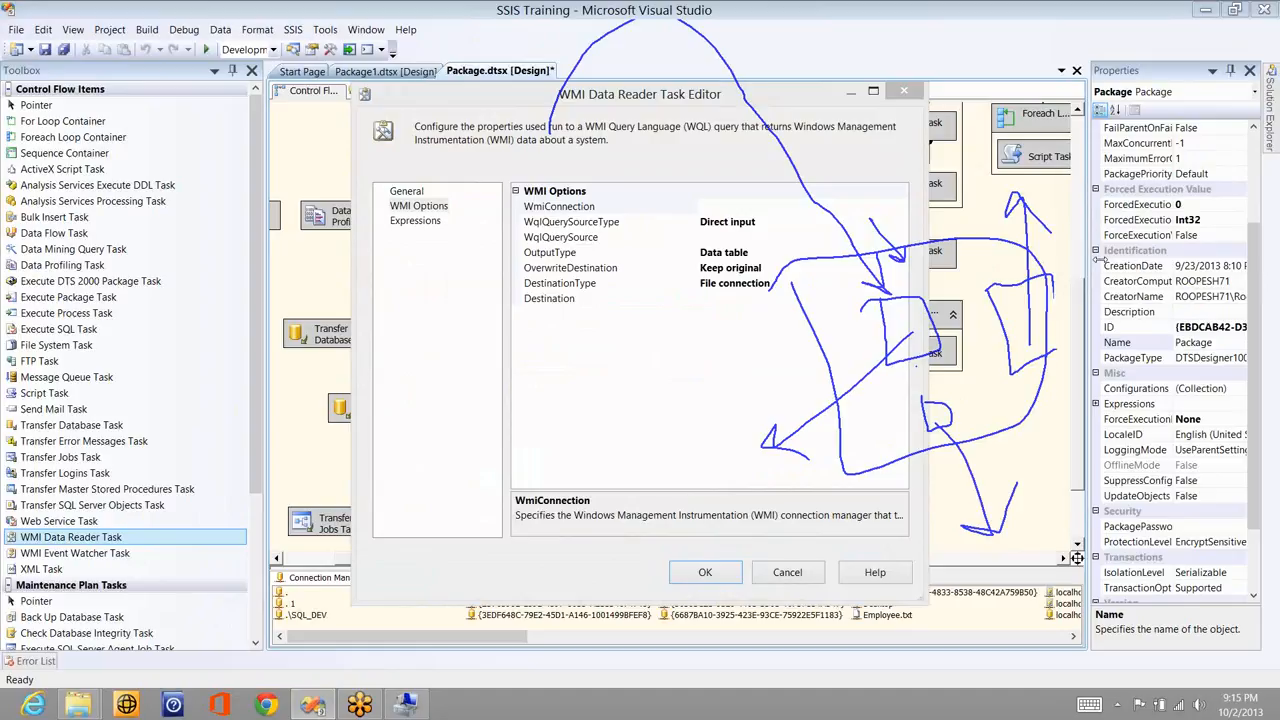
{"action": "key", "text": "Escape"}
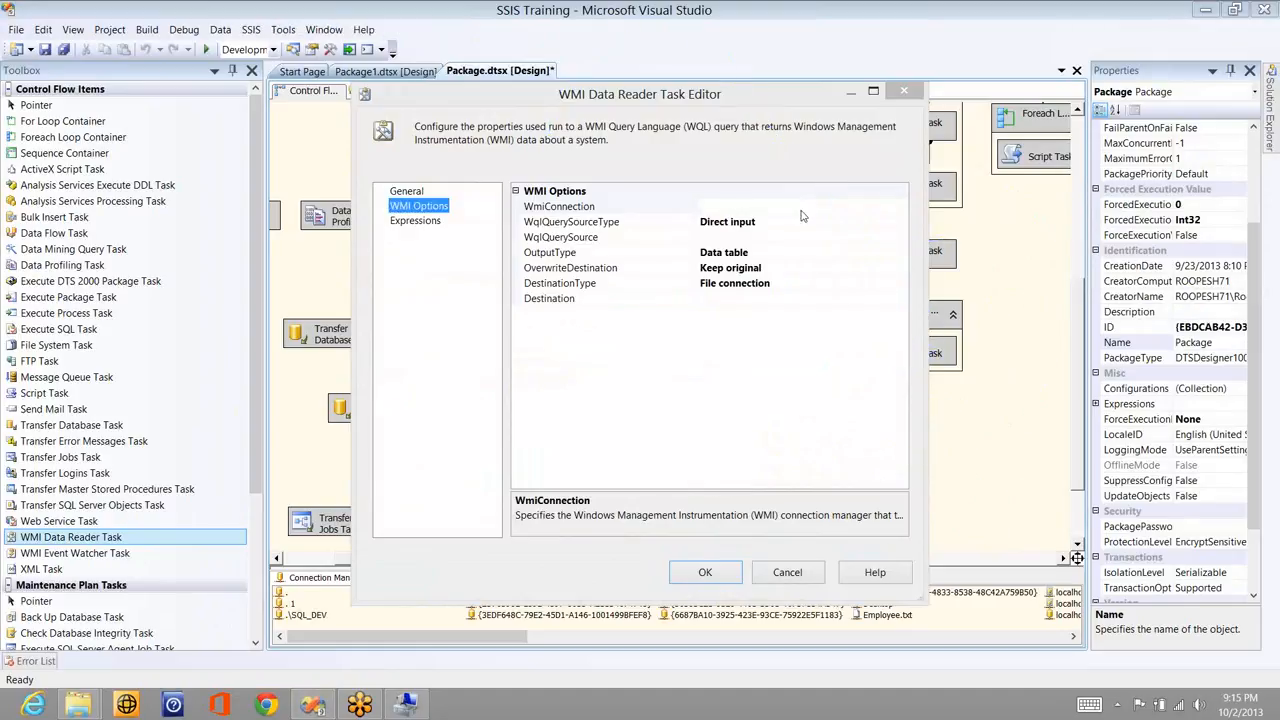
{"action": "left_click", "coordinate": [900, 206]}
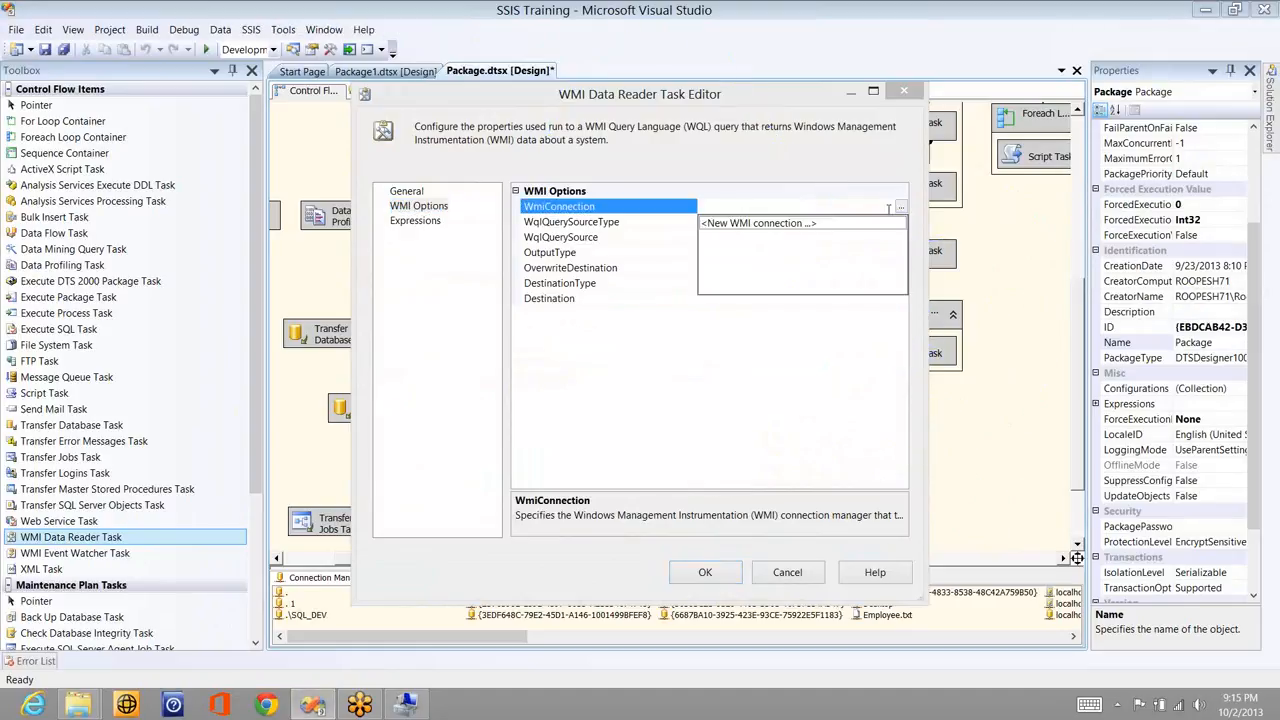
- Create a WMI connection to \\localhost, \root\cimv2 with Windows Authentication, test it, and save it
{"action": "left_click", "coordinate": [735, 224]}
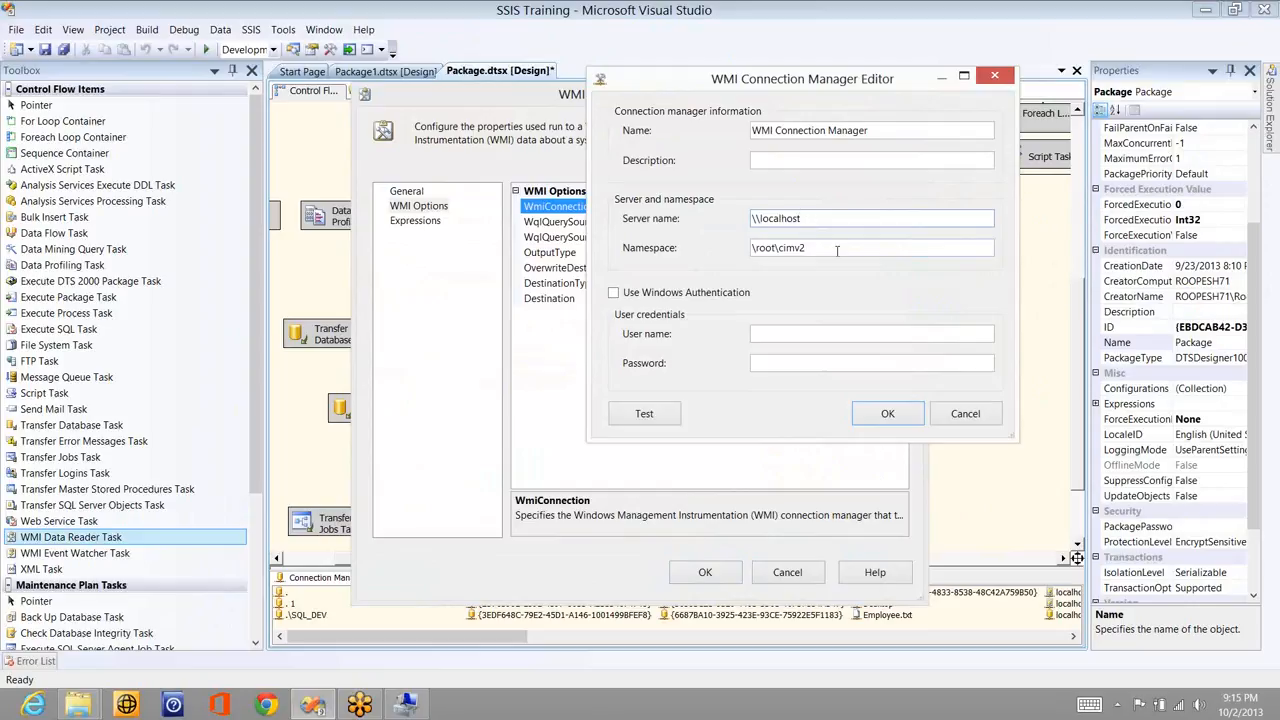
{"action": "left_click", "coordinate": [837, 251]}
{"action": "left_click", "coordinate": [700, 295]}
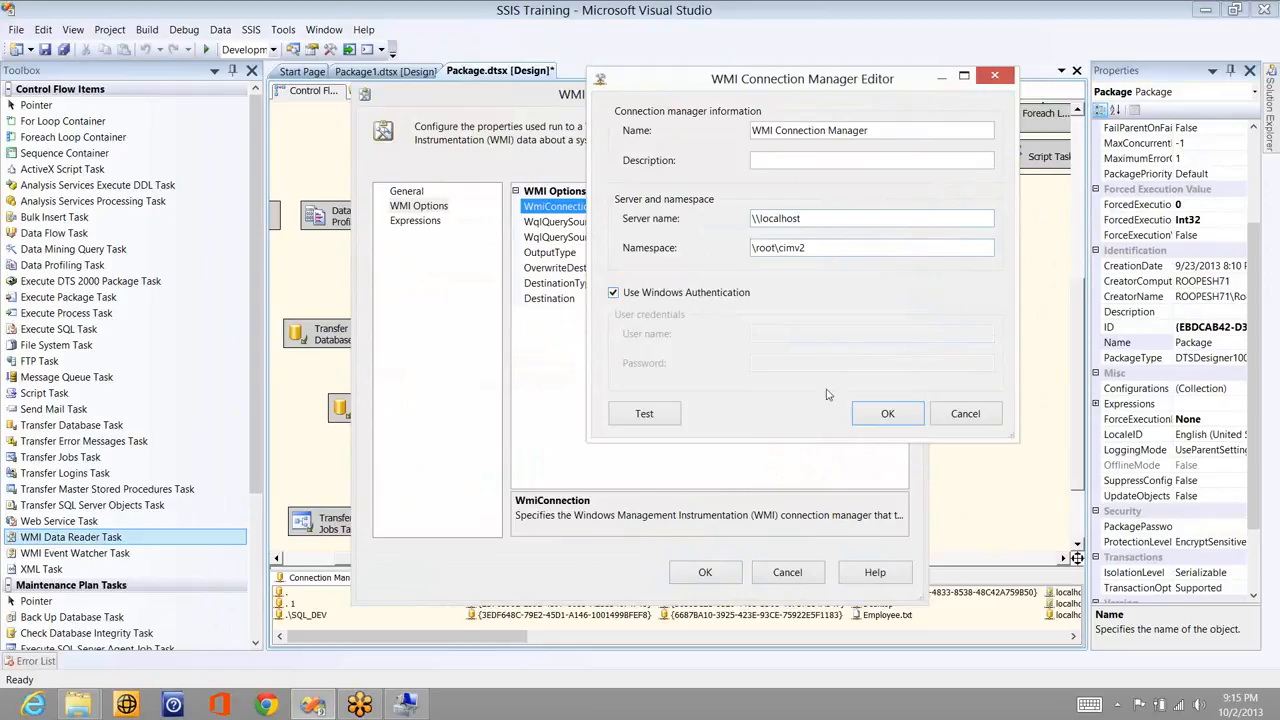
{"action": "left_click", "coordinate": [645, 421]}
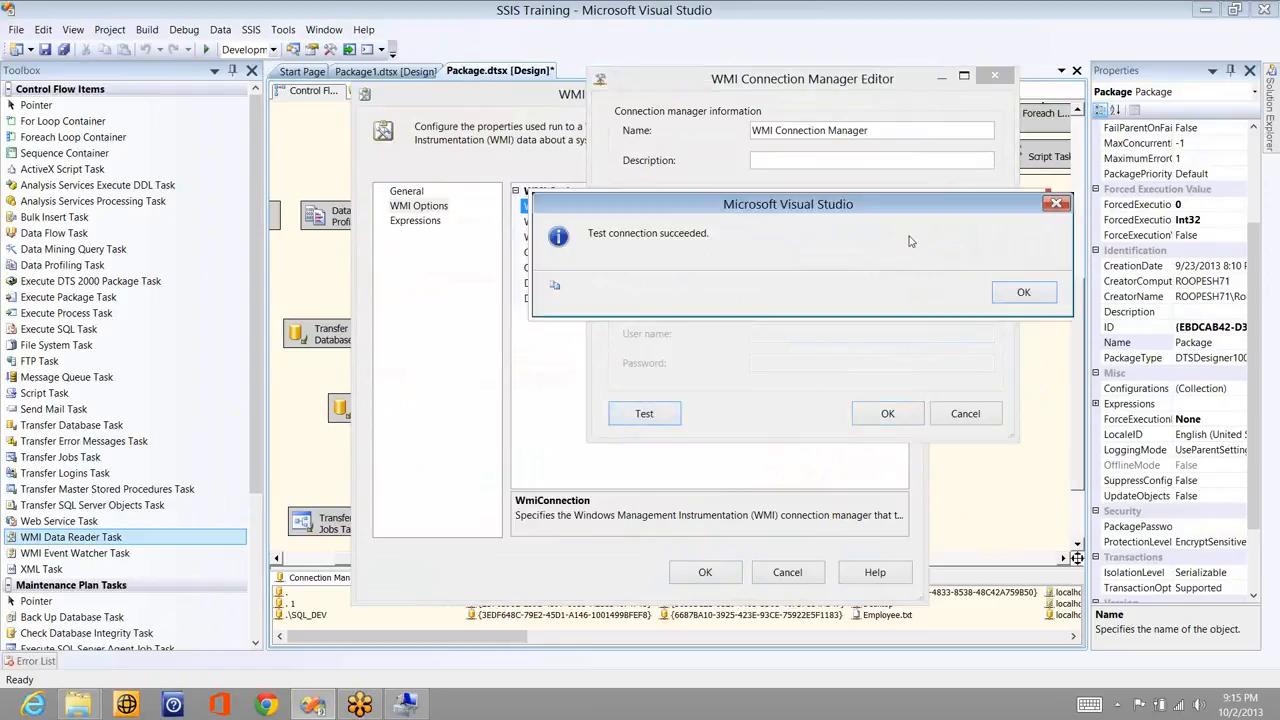
{"action": "left_click", "coordinate": [1024, 292]}
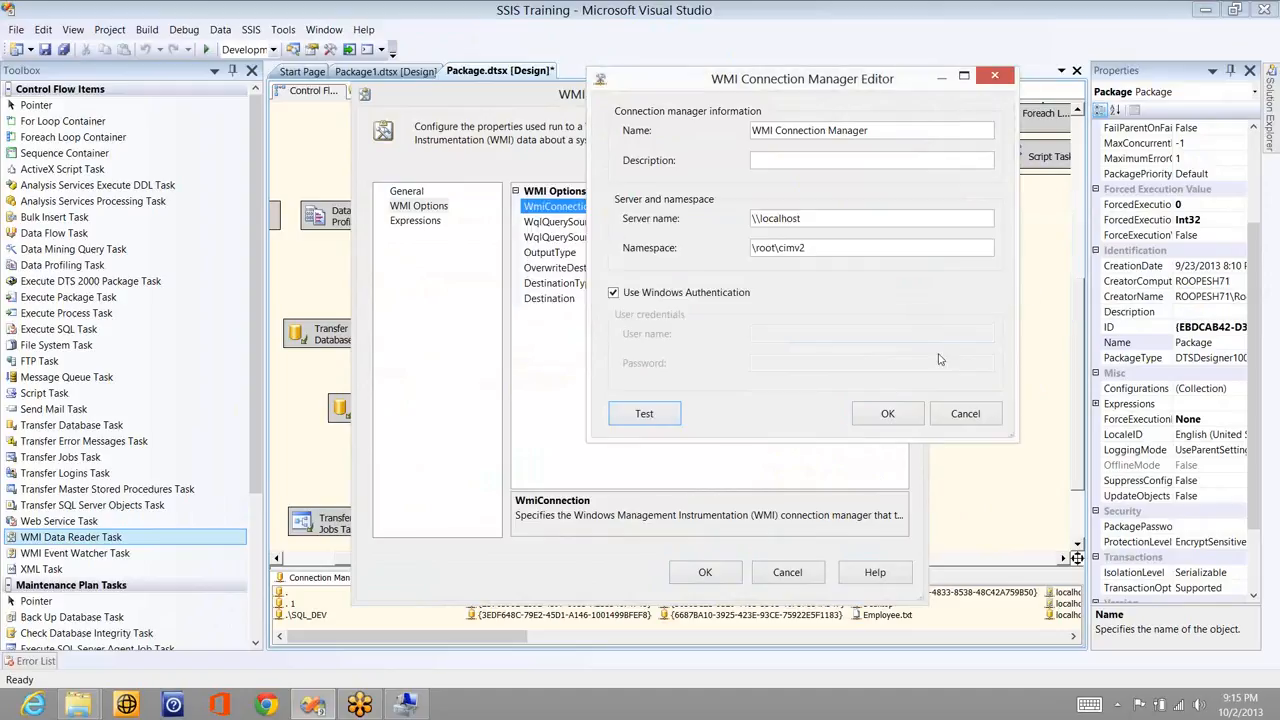
{"action": "left_click", "coordinate": [888, 413]}
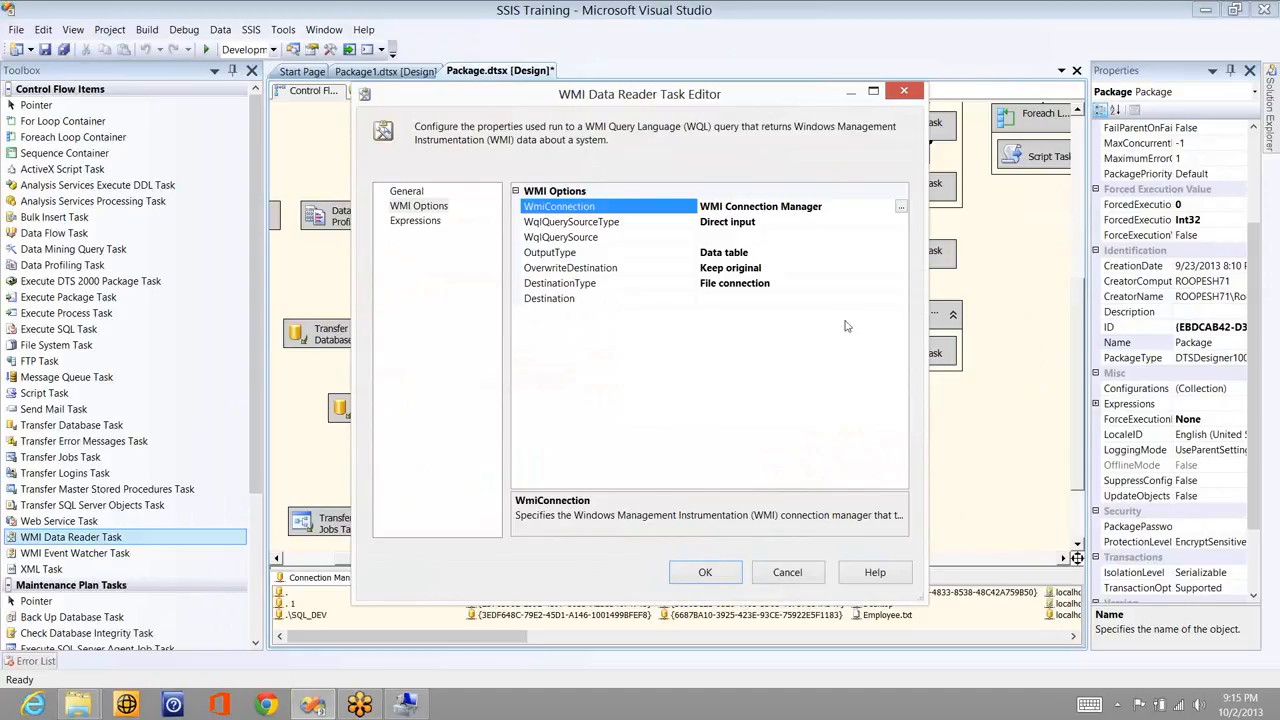
- Enter the WQL query 'select * from Syatem.Win32_Service' as the query source
{"action": "left_click", "coordinate": [822, 238]}
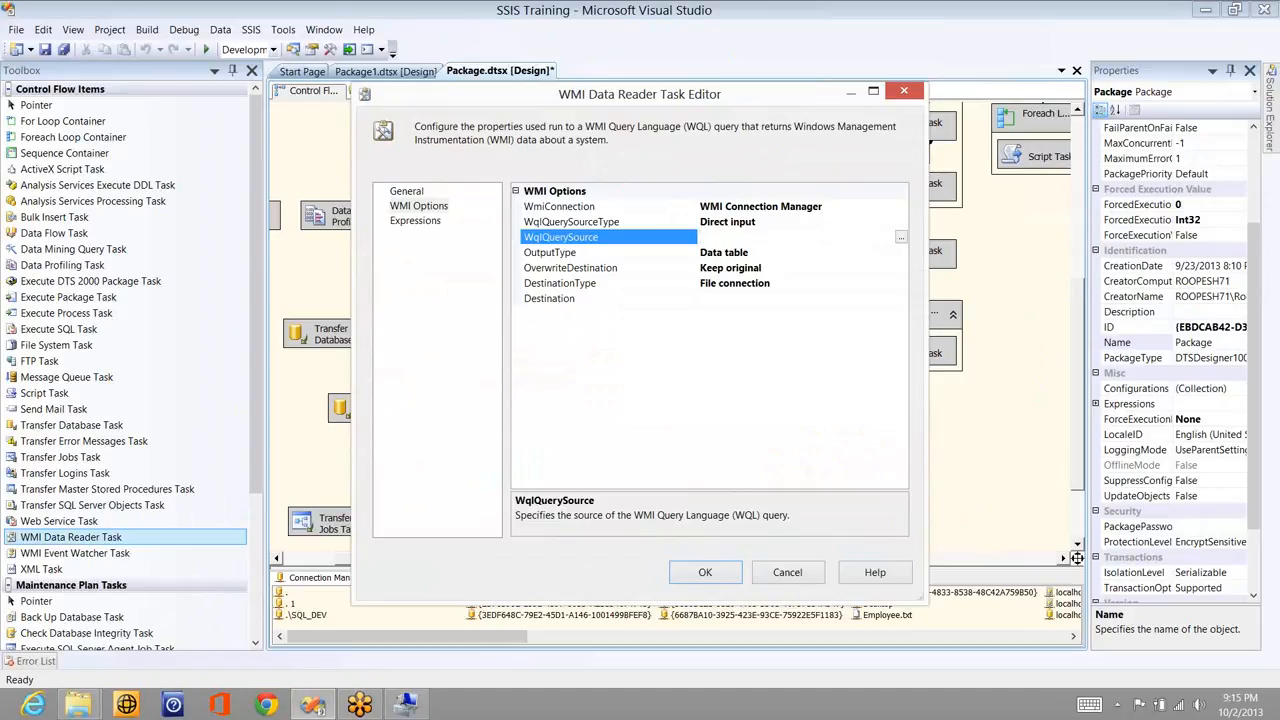
{"action": "type", "text": "select * from Syatem.Win"}
{"action": "type", "text": "32_S"}
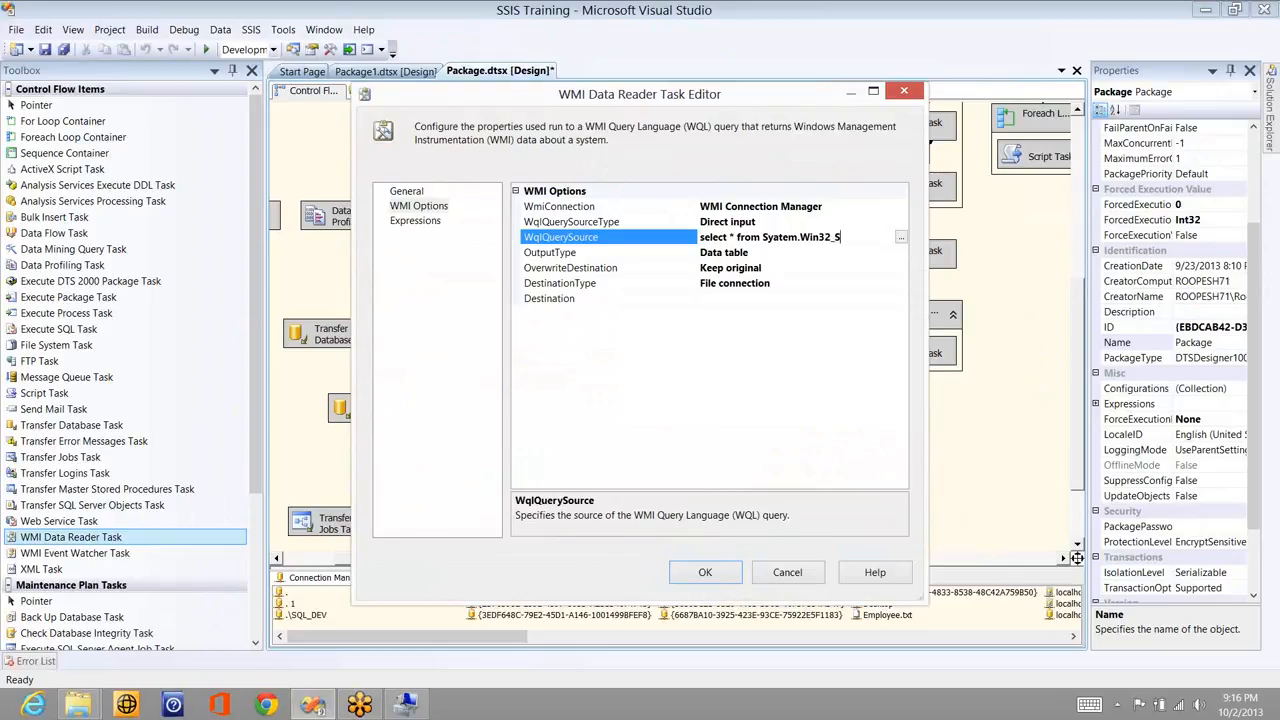
{"action": "type", "text": "ervice"}
- Keep the output type as Data table and set OverwriteDestination to Overwrite destination
{"action": "left_click", "coordinate": [810, 256]}
{"action": "left_click", "coordinate": [901, 253]}
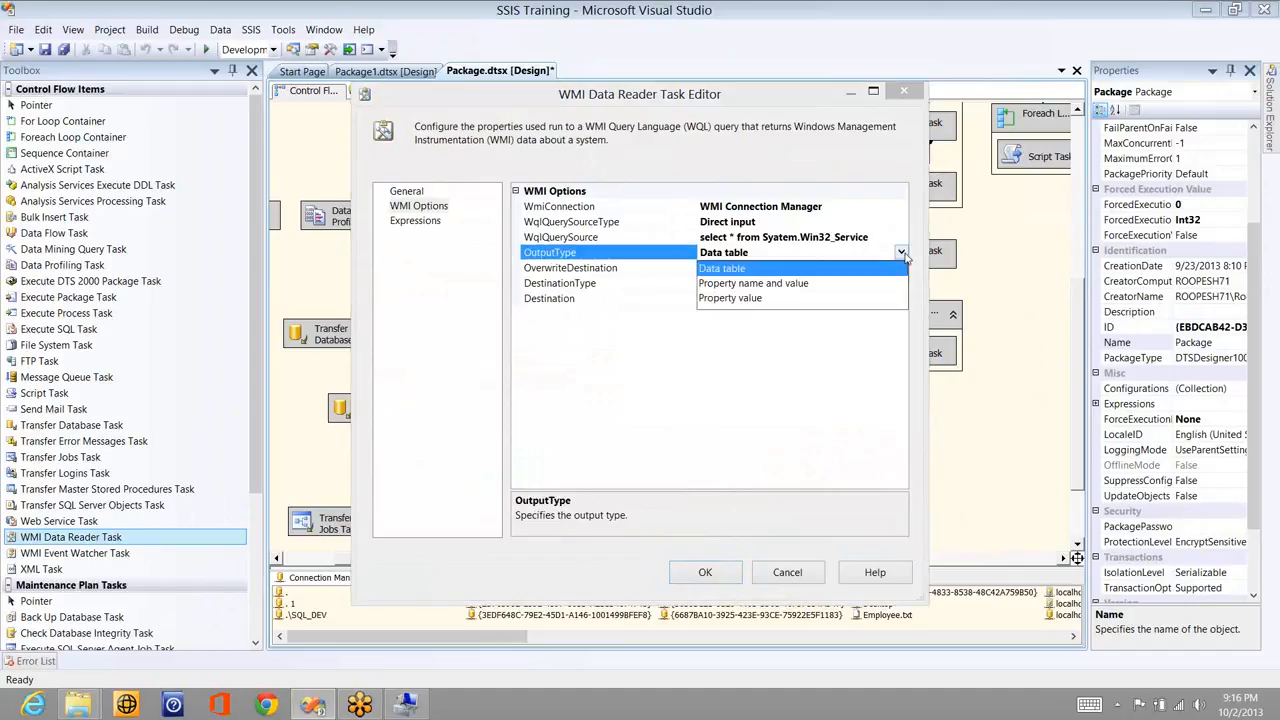
{"action": "left_click", "coordinate": [713, 270]}
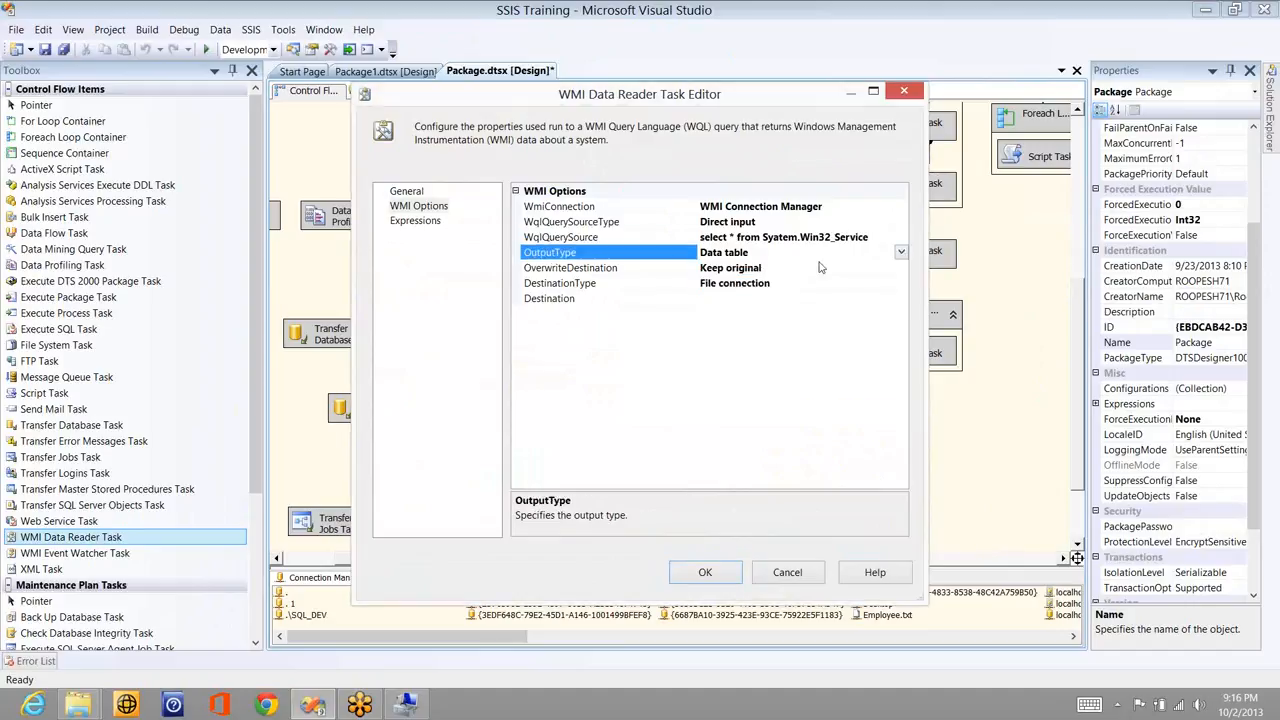
{"action": "left_click", "coordinate": [882, 267]}
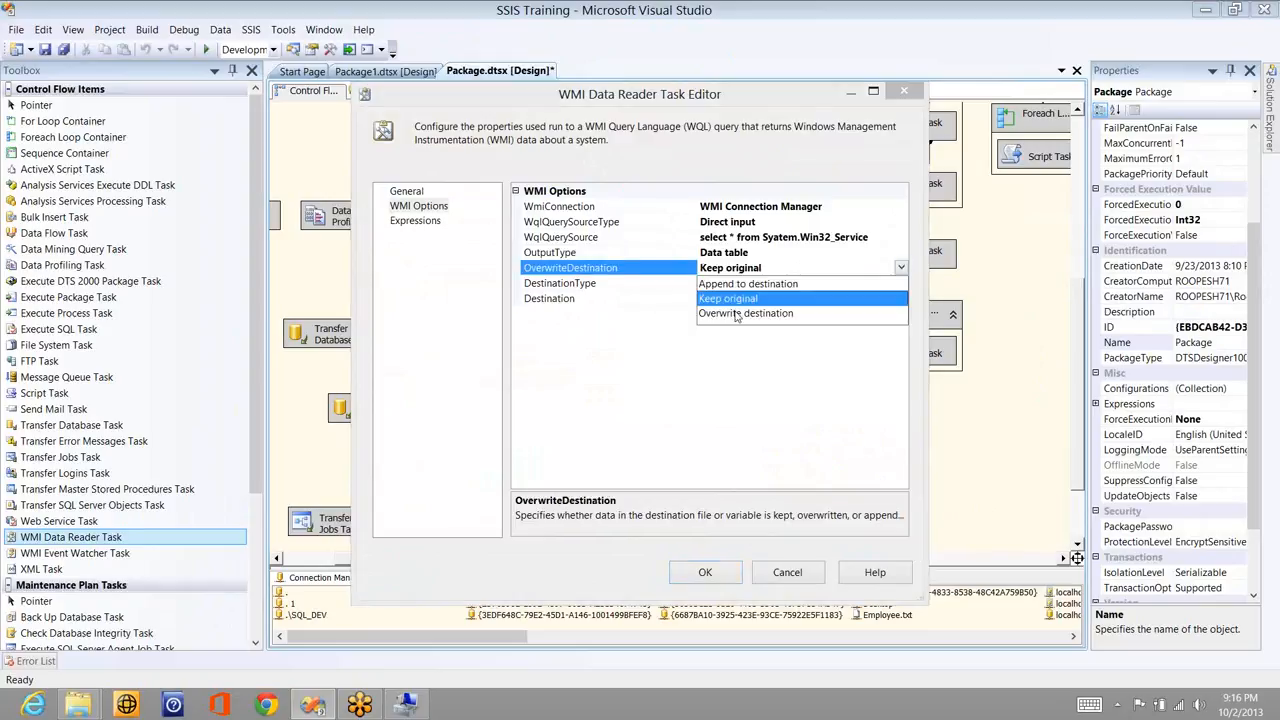
{"action": "left_click", "coordinate": [737, 313]}
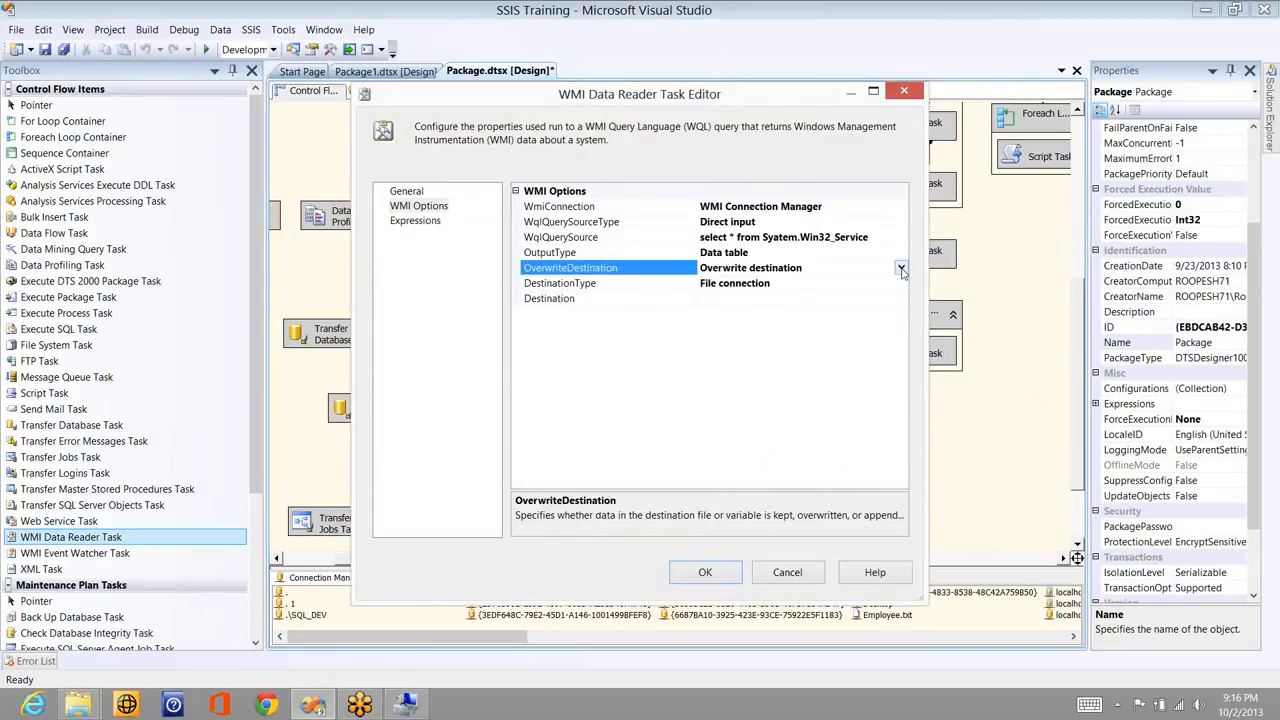
{"action": "left_click", "coordinate": [901, 269]}
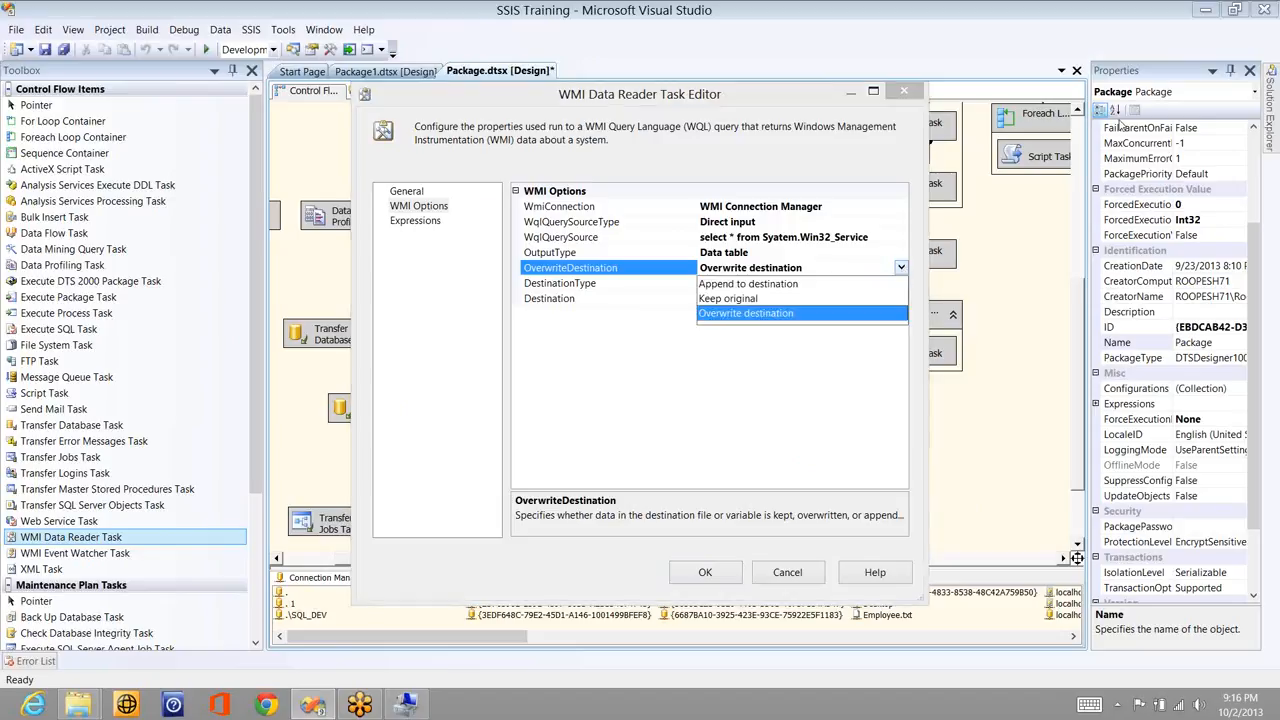
{"action": "left_click", "coordinate": [936, 226]}
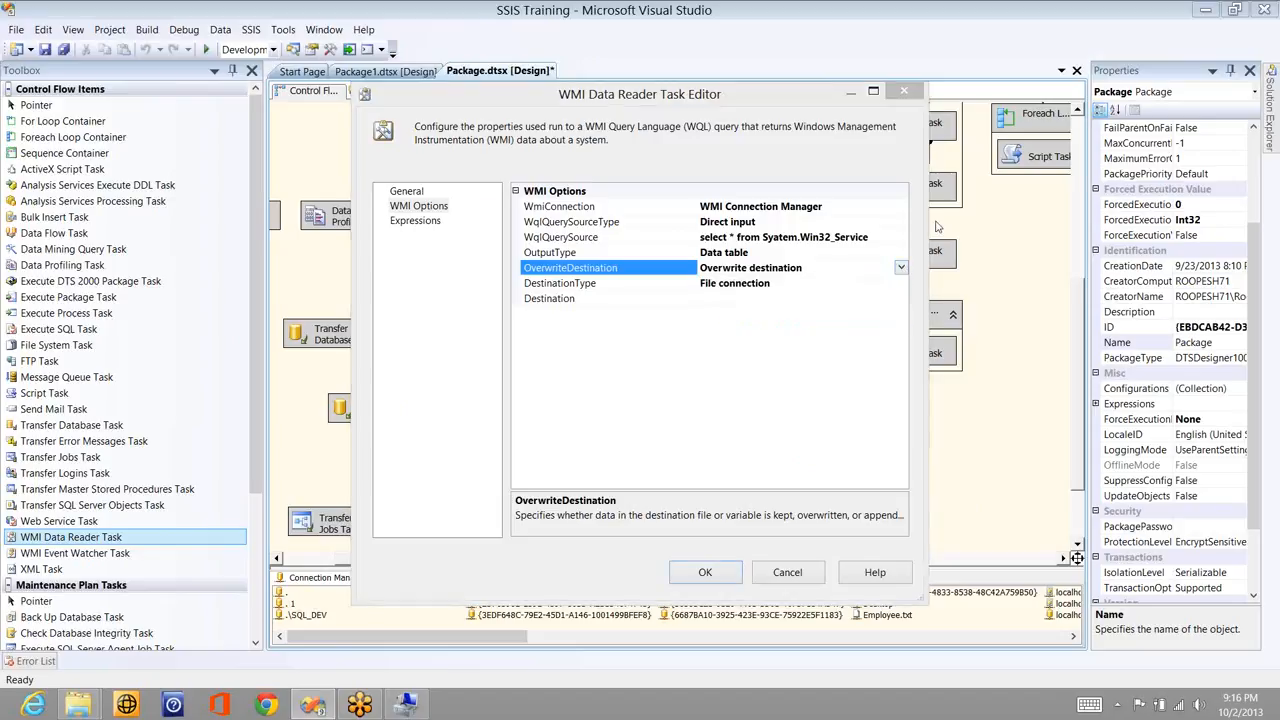
- Set DestinationType to Variable and choose <New variable...> for the Destination
{"action": "left_click", "coordinate": [900, 286]}
{"action": "left_click", "coordinate": [879, 316]}
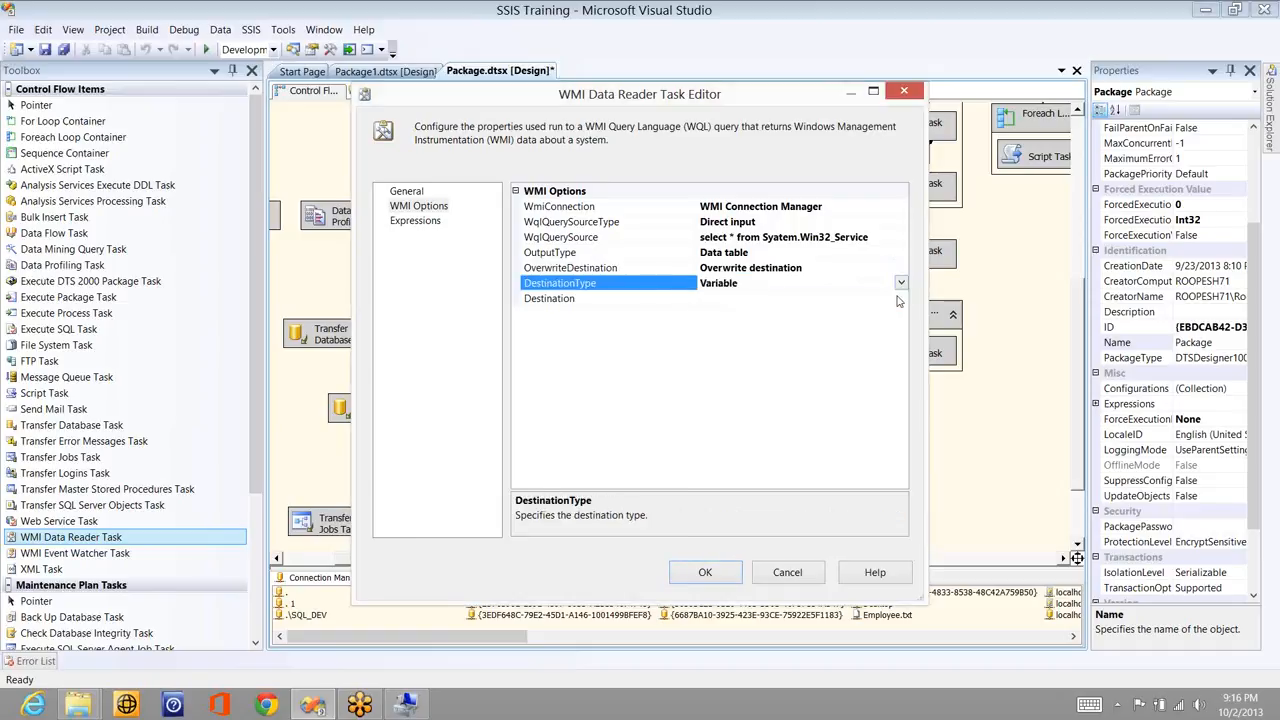
{"action": "left_click", "coordinate": [745, 299]}
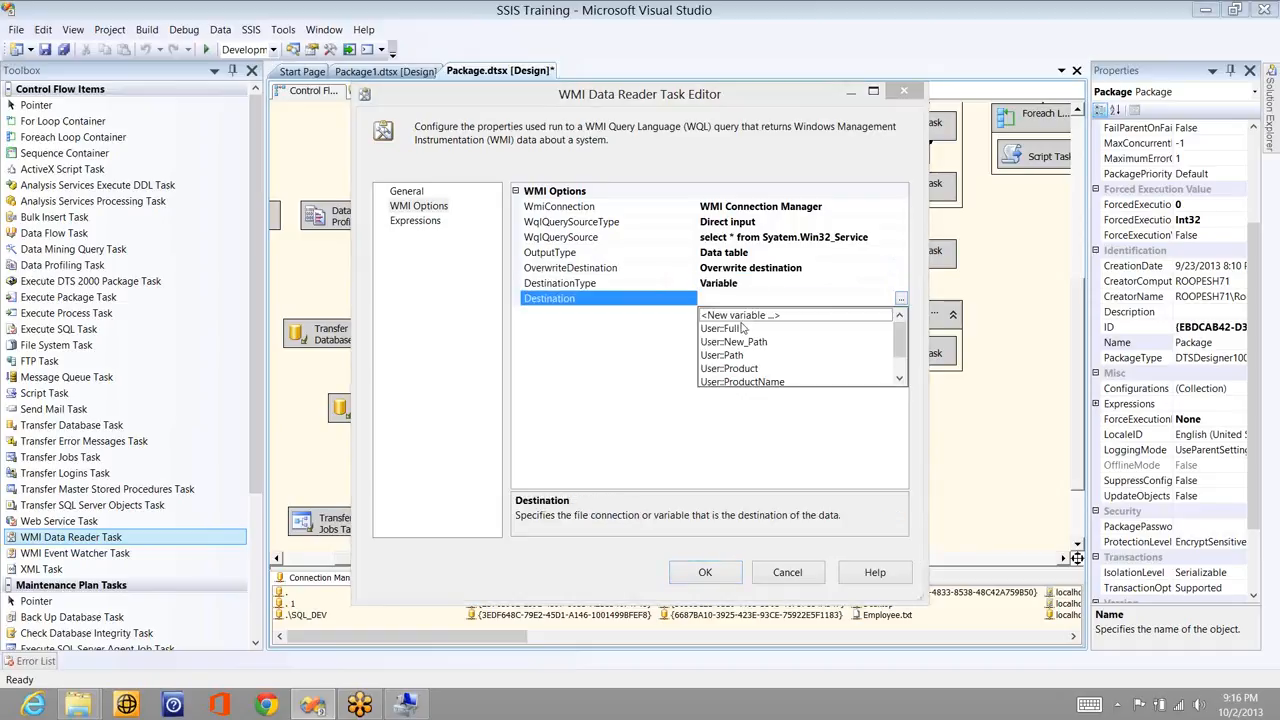
{"action": "left_click", "coordinate": [745, 315]}
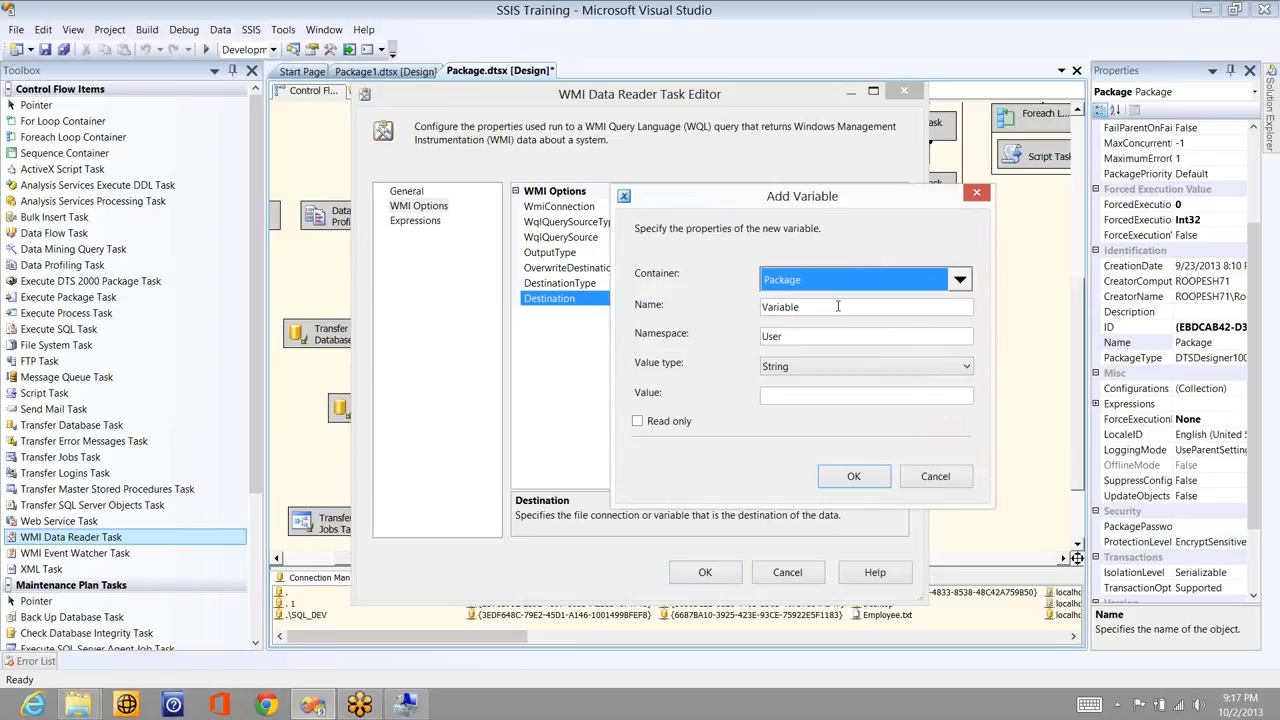
- Create an Object variable named WMI as the task's destination and close the WMI Data Reader editor
{"action": "left_click", "coordinate": [838, 306]}
{"action": "double_click", "coordinate": [838, 306]}
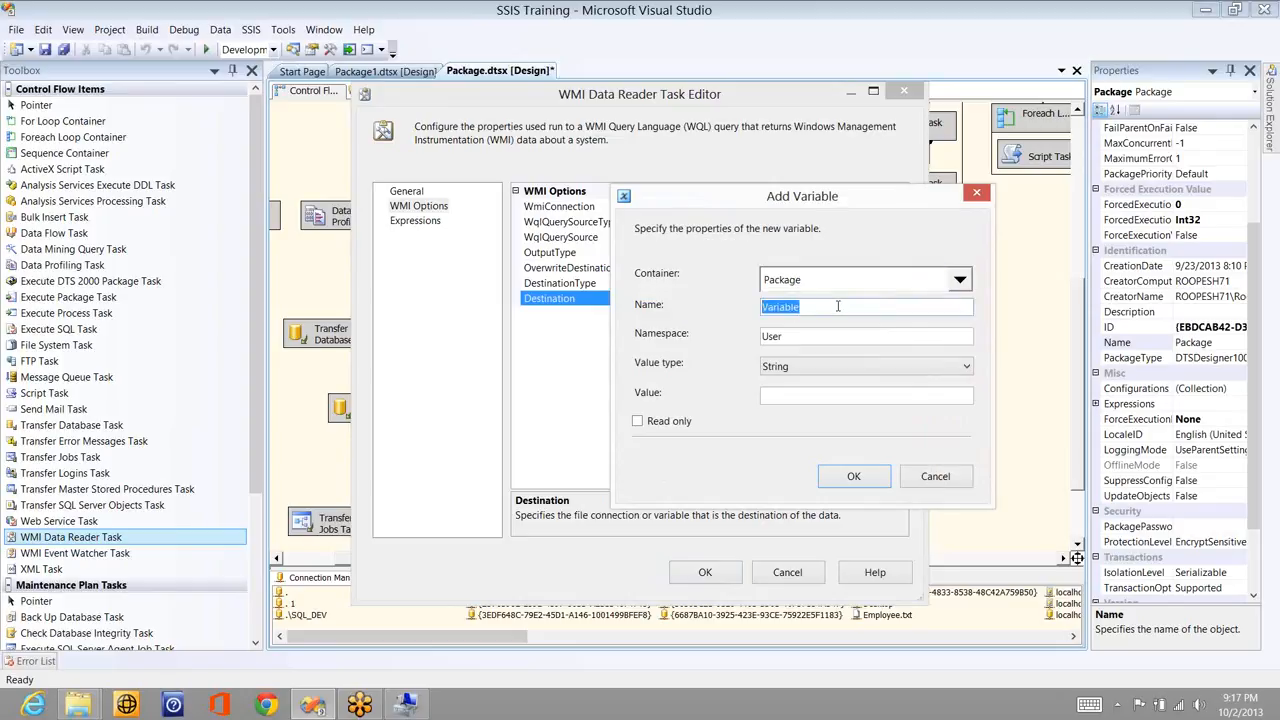
{"action": "type", "text": "WMI"}
{"action": "left_click", "coordinate": [800, 366]}
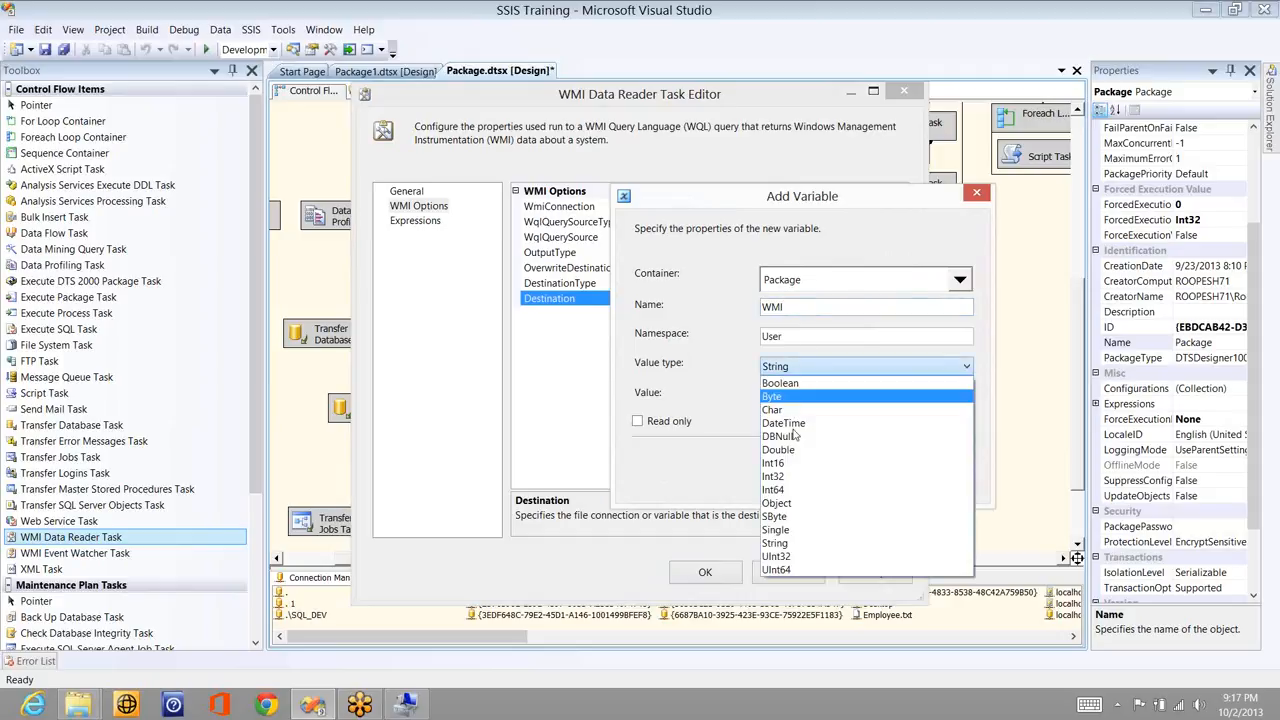
{"action": "left_click", "coordinate": [780, 503]}
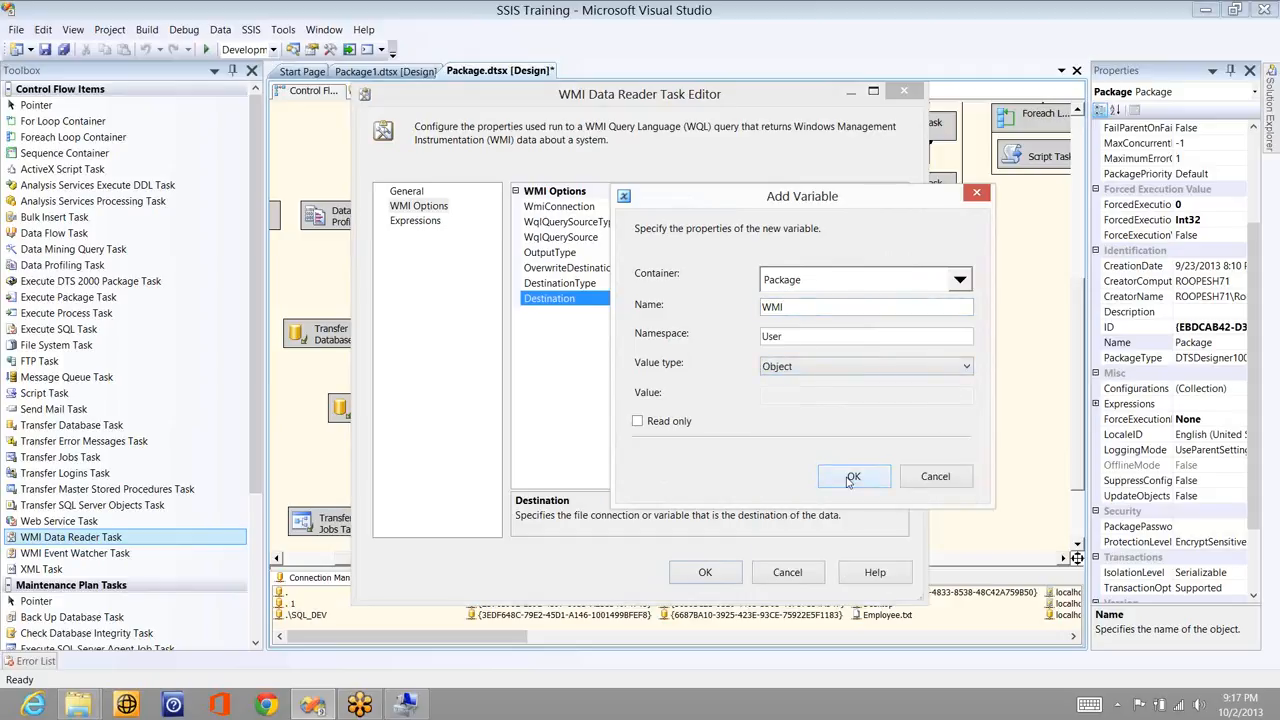
{"action": "left_click", "coordinate": [851, 478]}
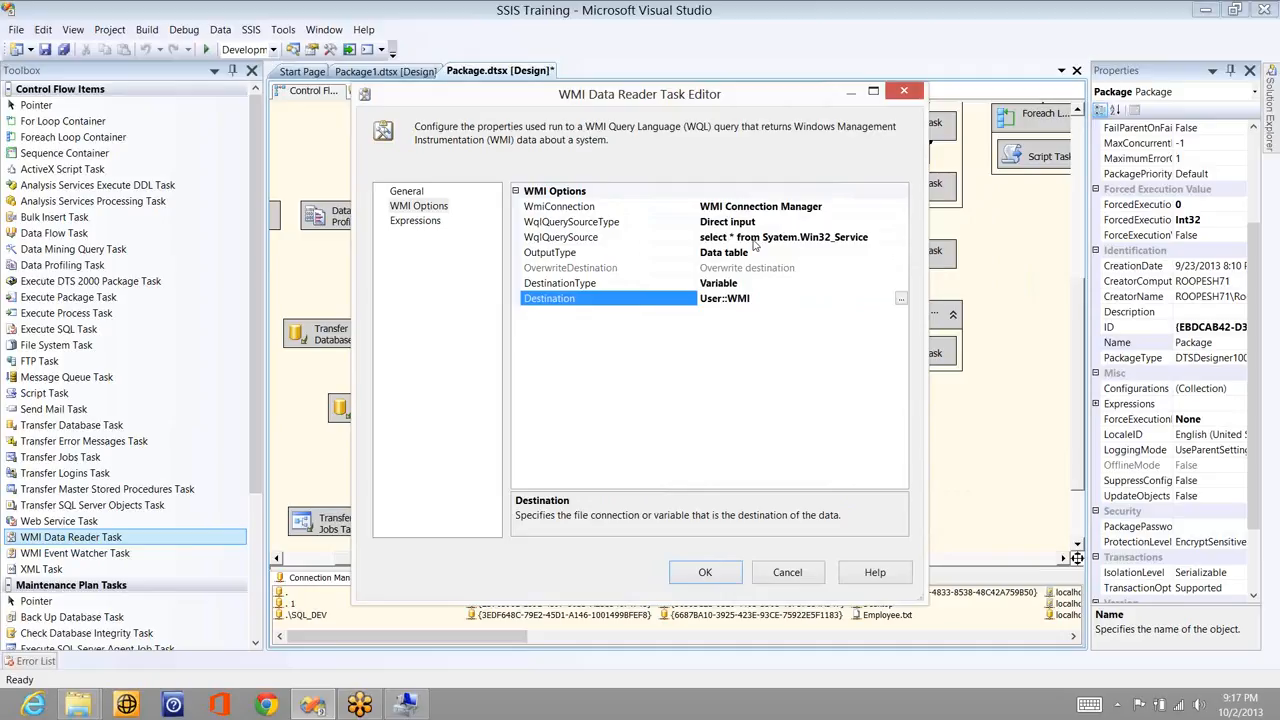
{"action": "left_click", "coordinate": [882, 239]}
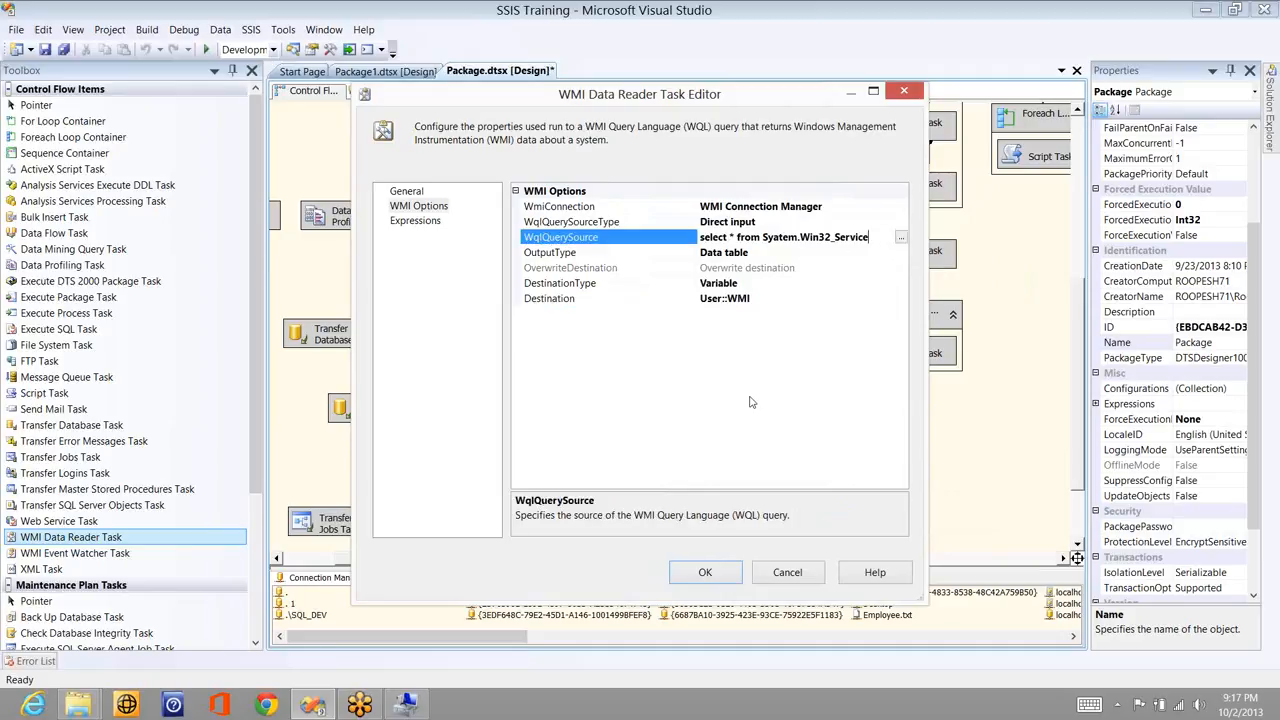
{"action": "left_click", "coordinate": [700, 572]}
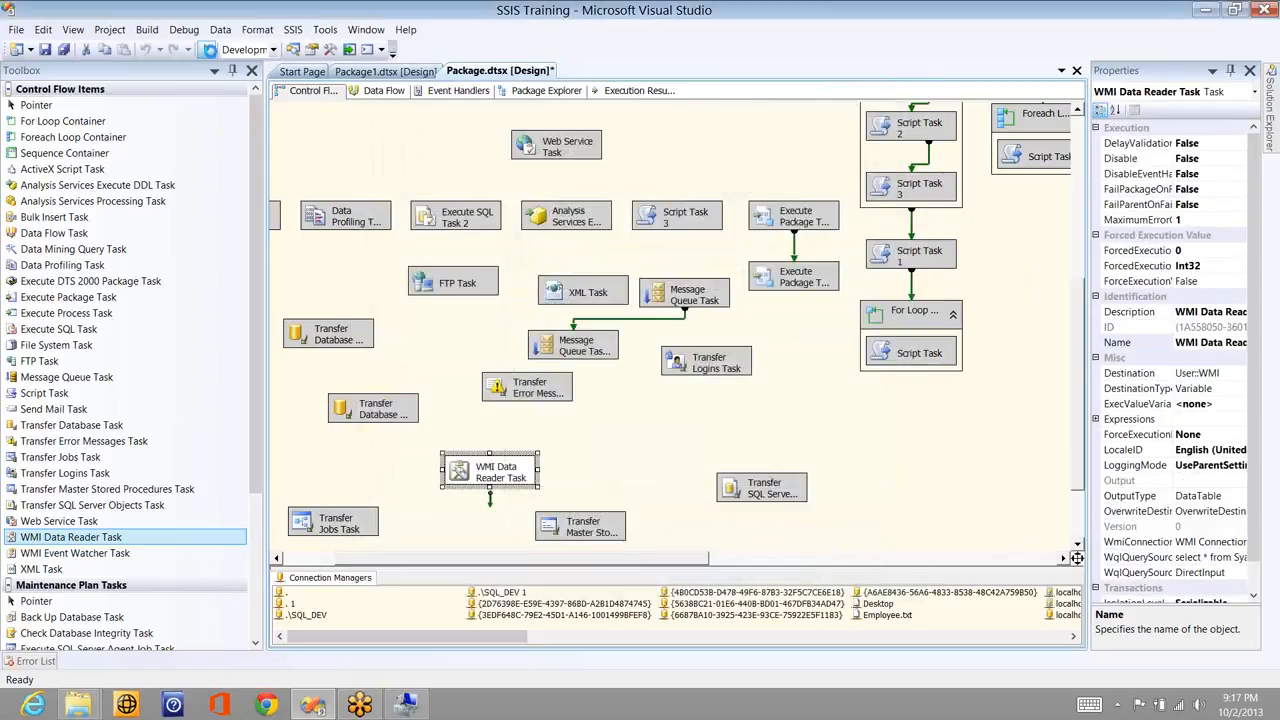
- Debug-run the package, read the 'Invalid query' error in the Output window, and stop debugging
{"action": "key", "text": "F5"}
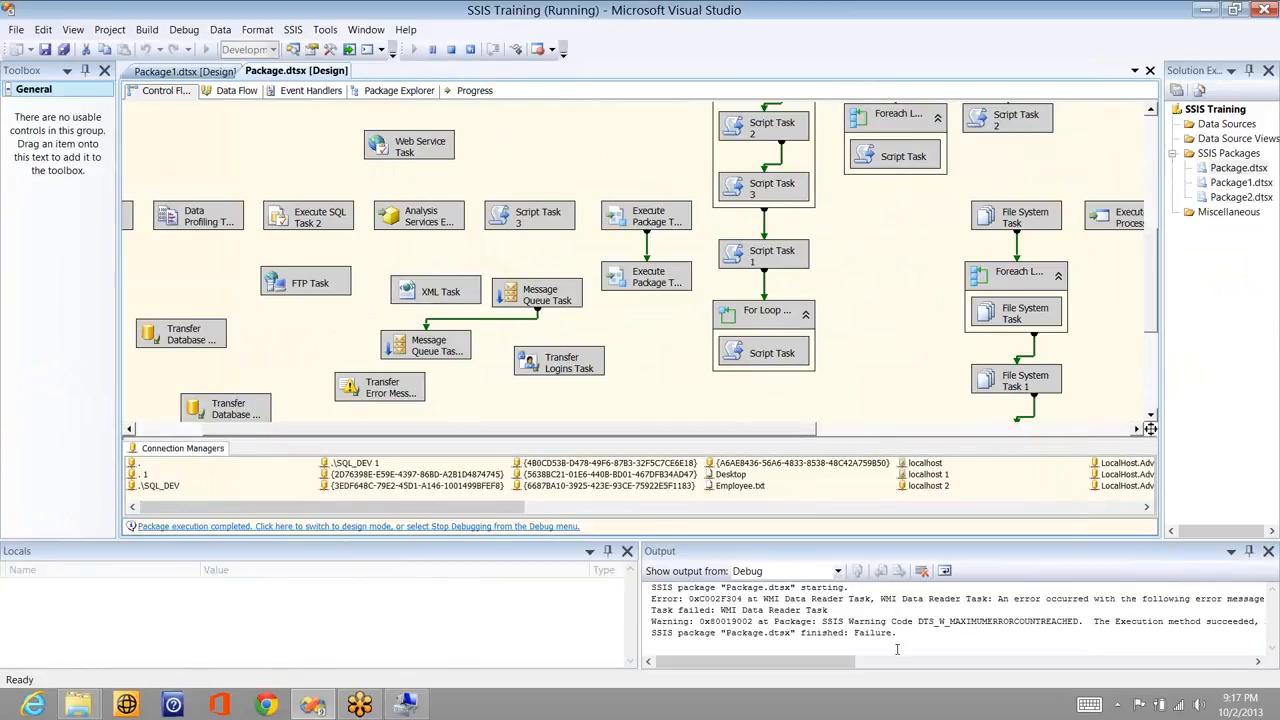
{"action": "left_click", "coordinate": [842, 666]}
{"action": "left_click_drag", "start_coordinate": [842, 666], "coordinate": [890, 666]}
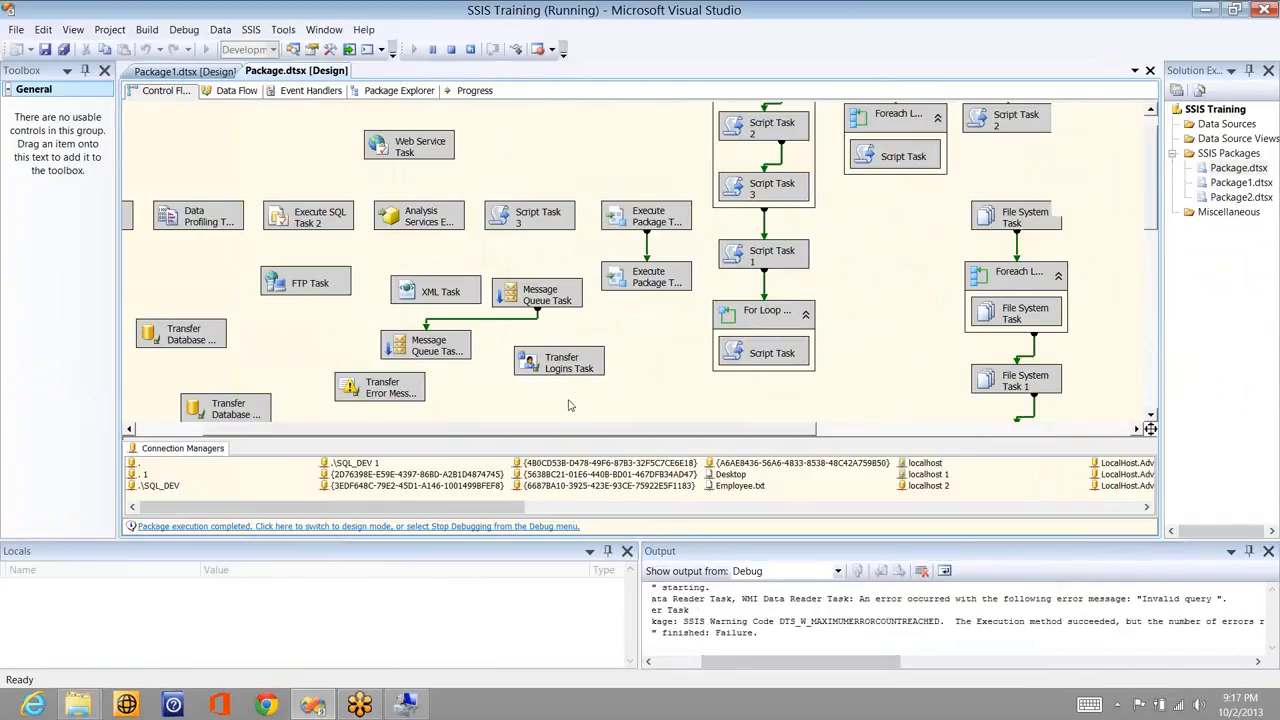
{"action": "left_click", "coordinate": [569, 405]}
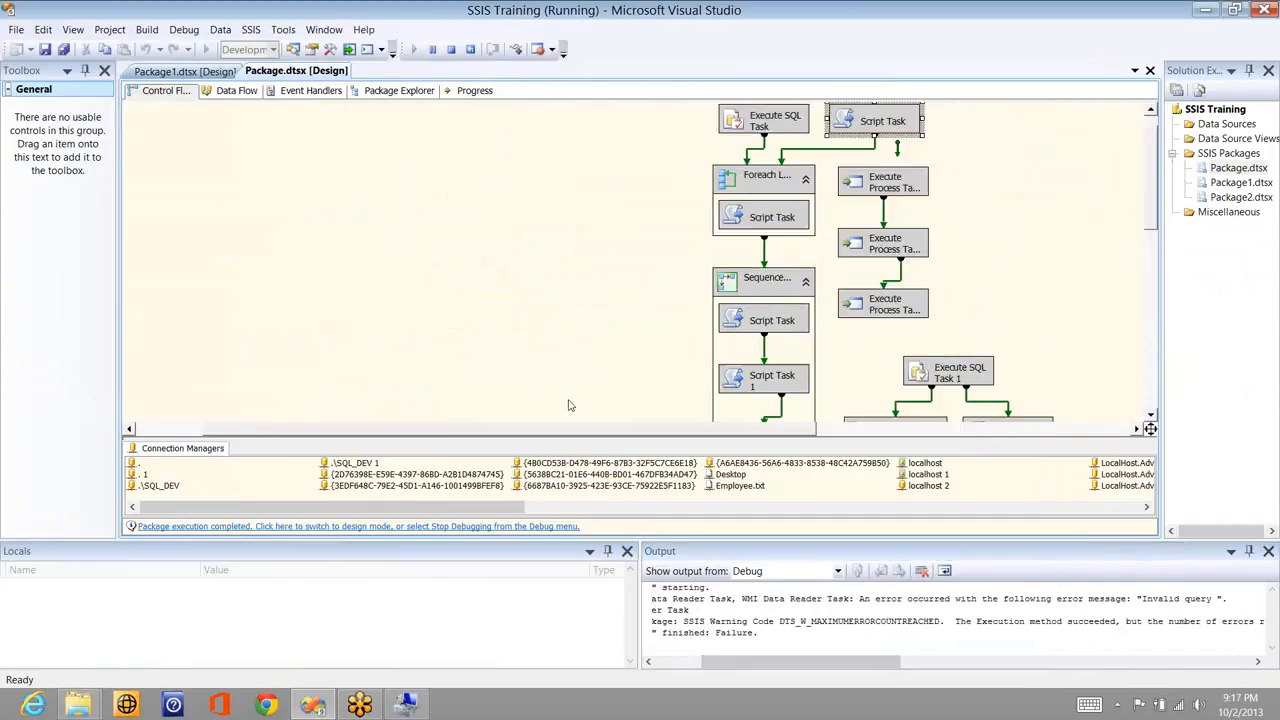
{"action": "left_click", "coordinate": [1096, 36]}
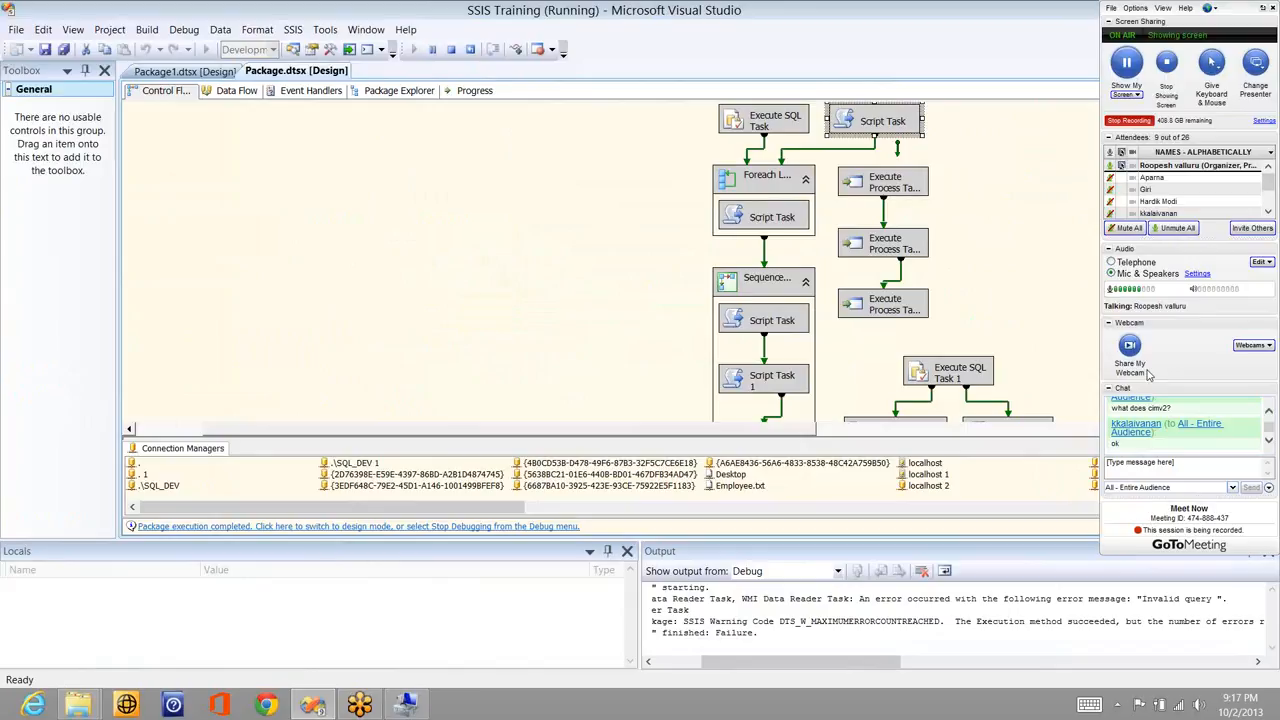
{"action": "scroll", "coordinate": [1109, 332], "scroll_direction": "down", "scroll_amount": 5}
{"action": "scroll", "coordinate": [1109, 332], "scroll_direction": "down", "scroll_amount": 2}
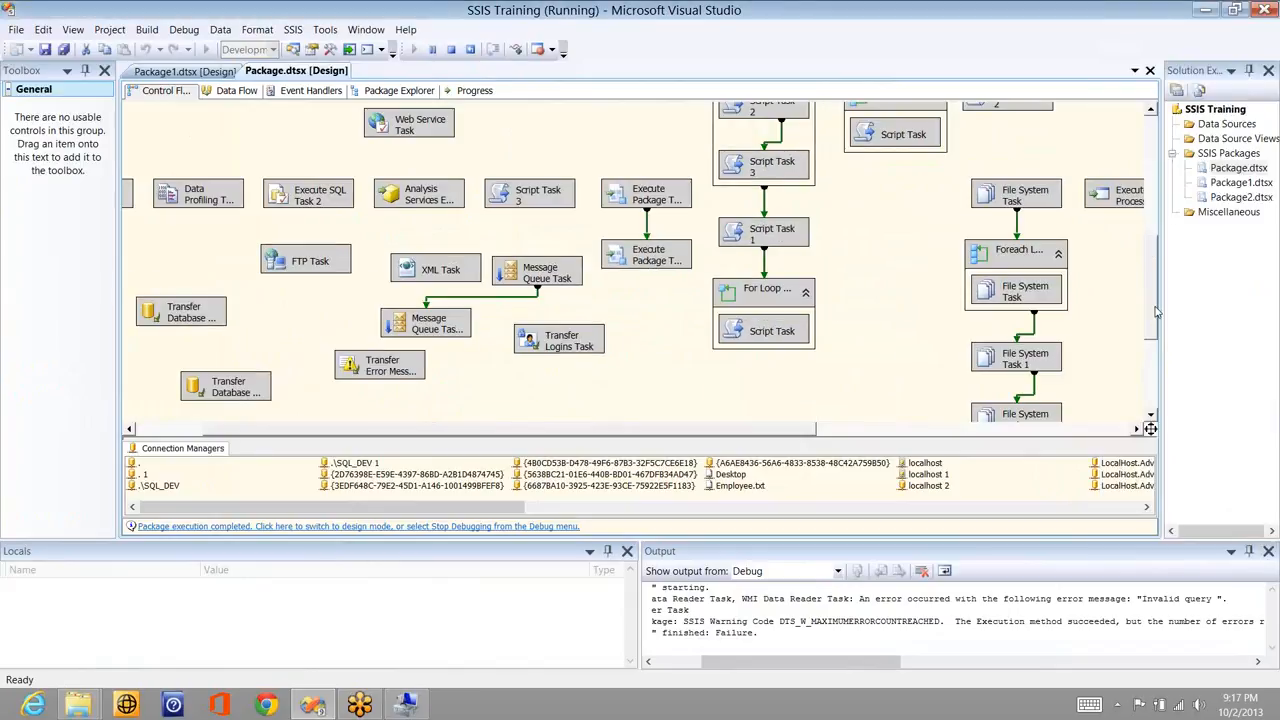
{"action": "left_click_drag", "start_coordinate": [1157, 312], "coordinate": [1157, 340]}
{"action": "left_click", "coordinate": [451, 49]}
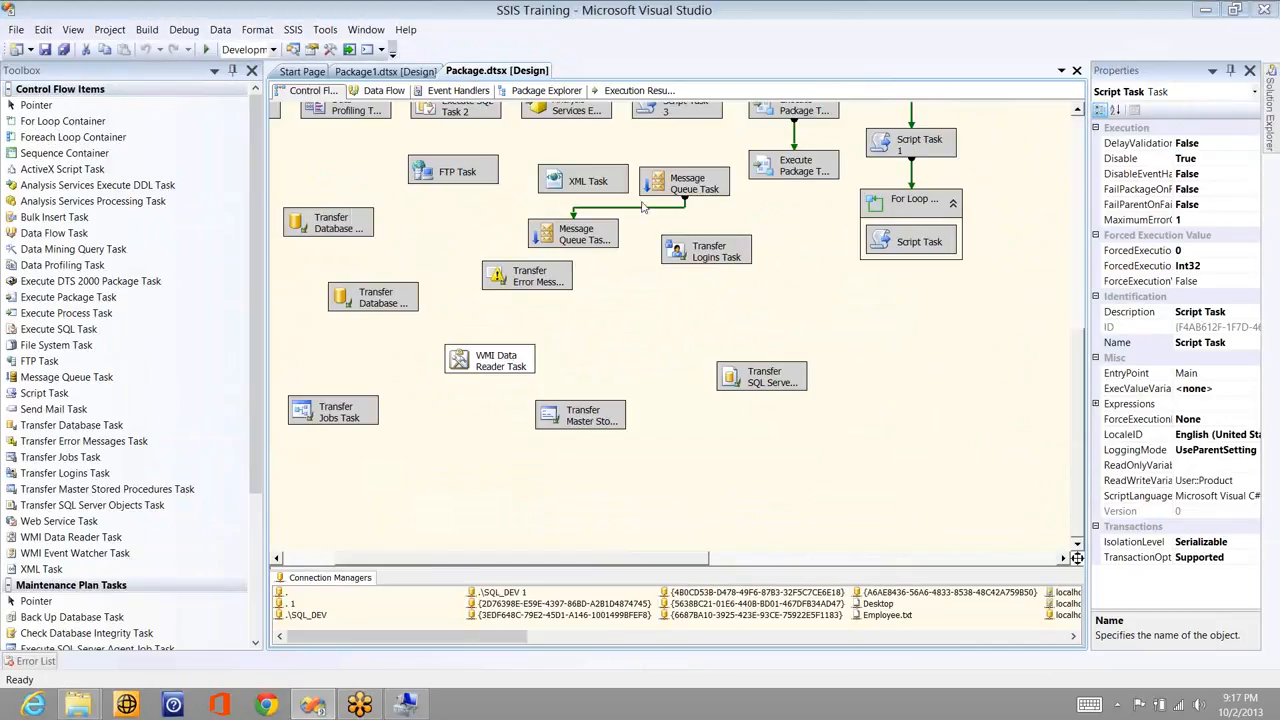
- Fix the System class misspelling in the WqlQuerySource query, then stop the debug run
{"action": "double_click", "coordinate": [490, 360]}
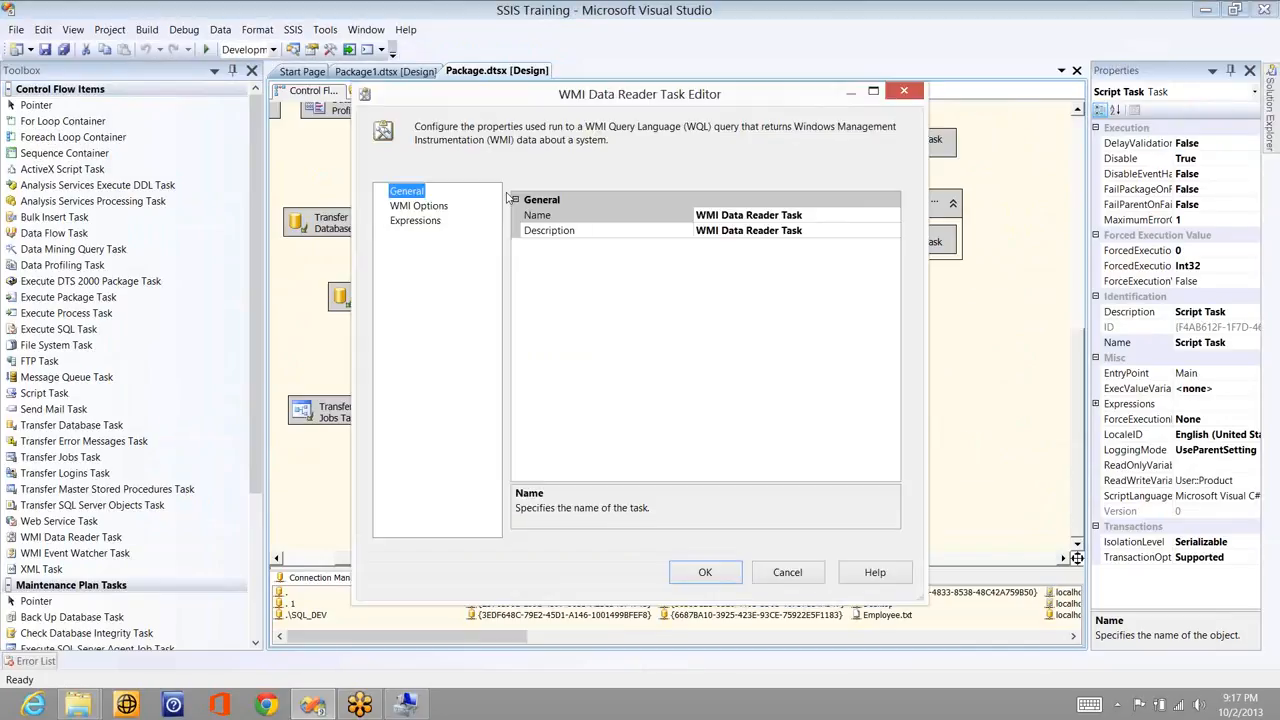
{"action": "left_click", "coordinate": [441, 208]}
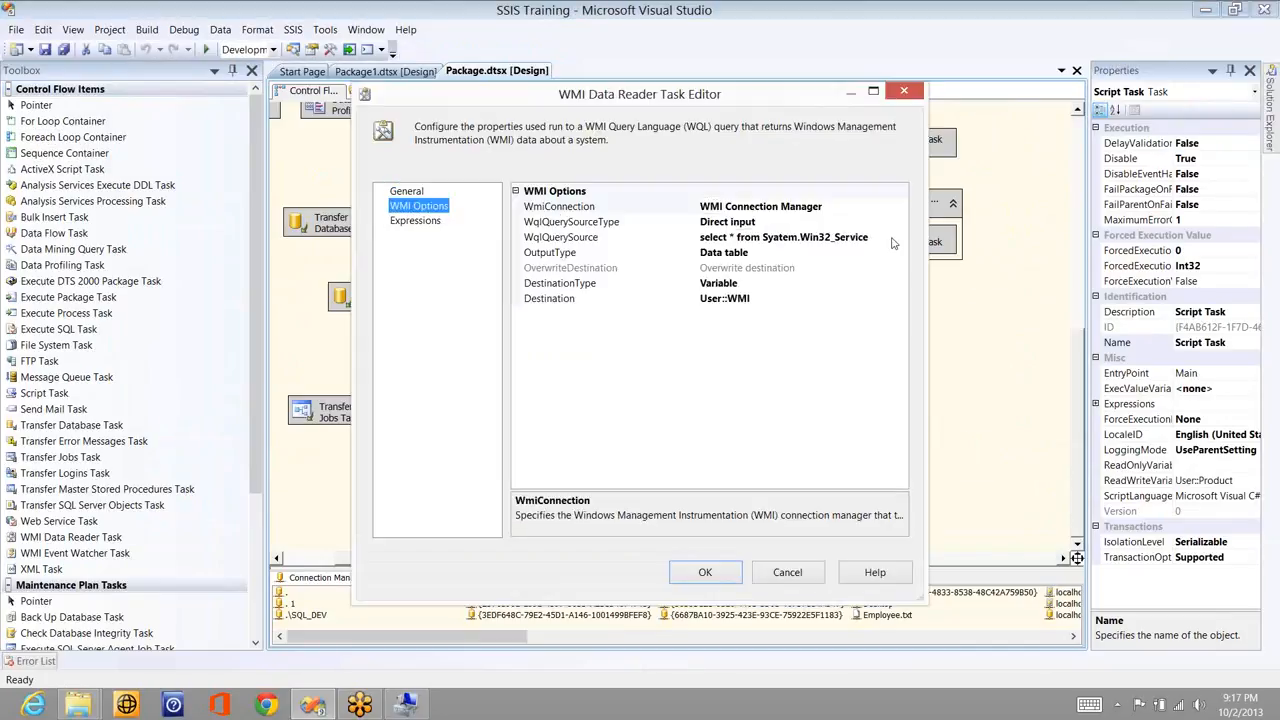
{"action": "left_click", "coordinate": [775, 238]}
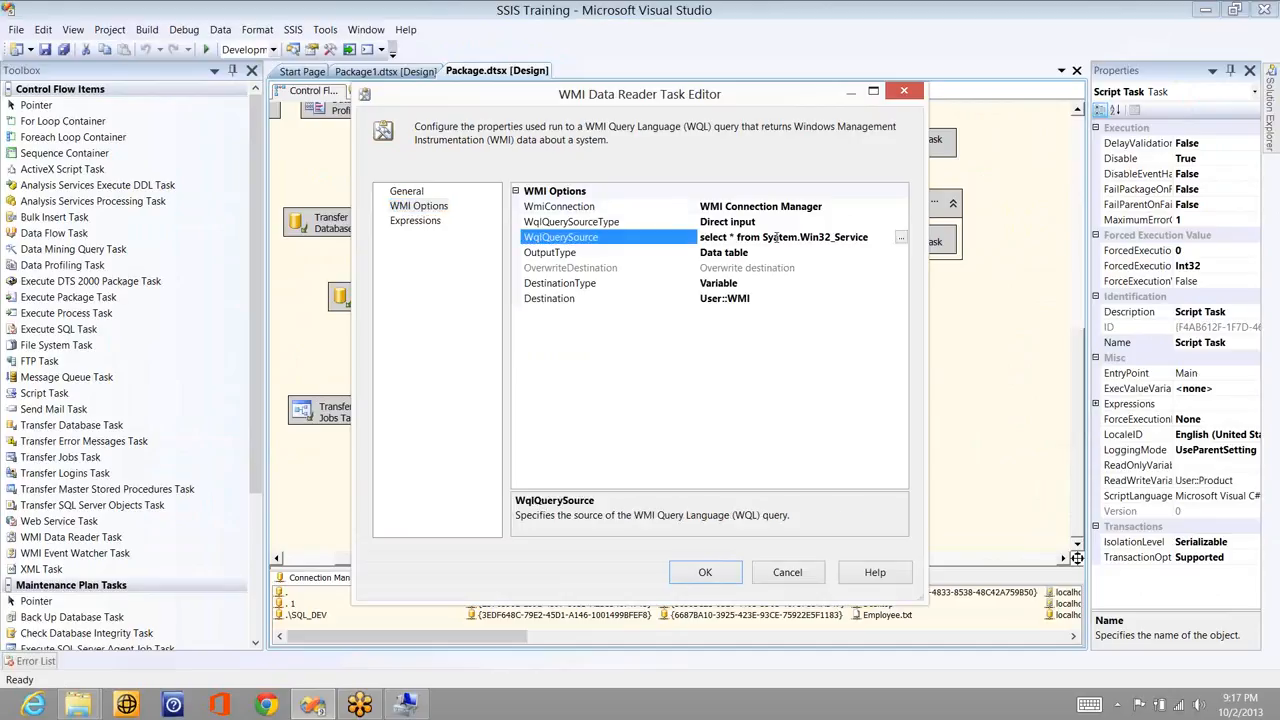
{"action": "key", "text": "Delete"}
{"action": "type", "text": "s"}
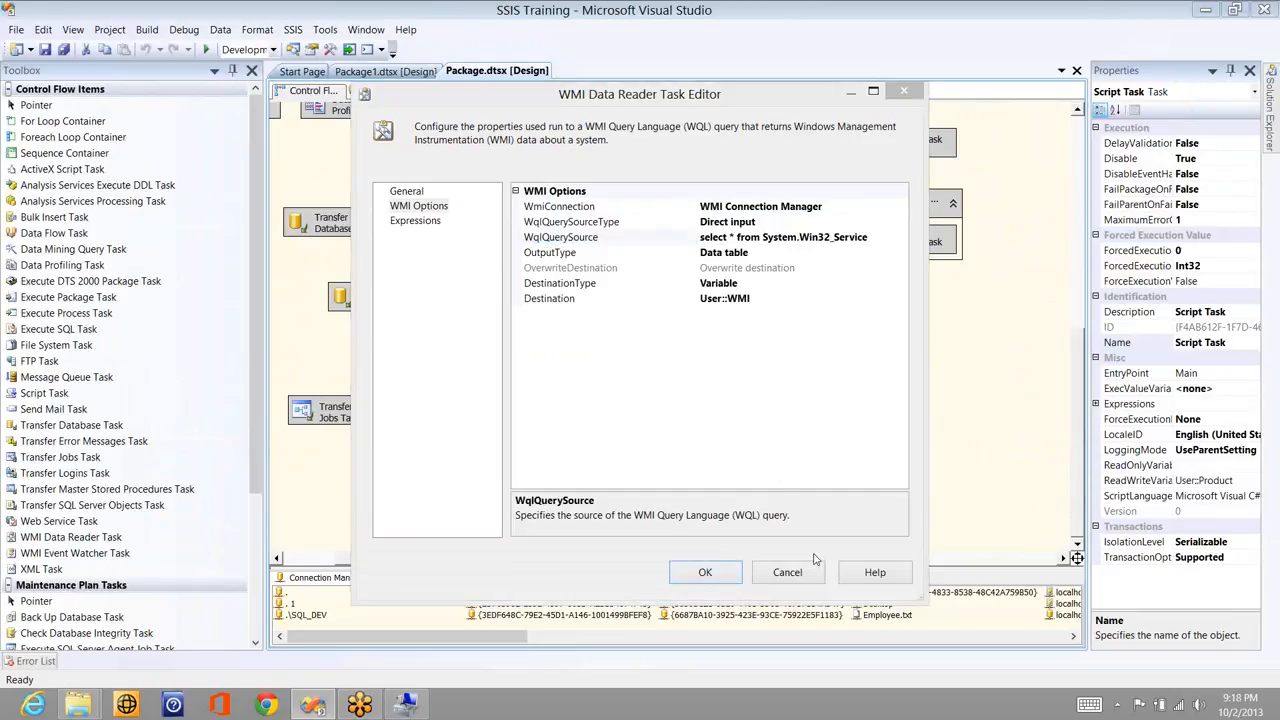
{"action": "left_click", "coordinate": [705, 572]}
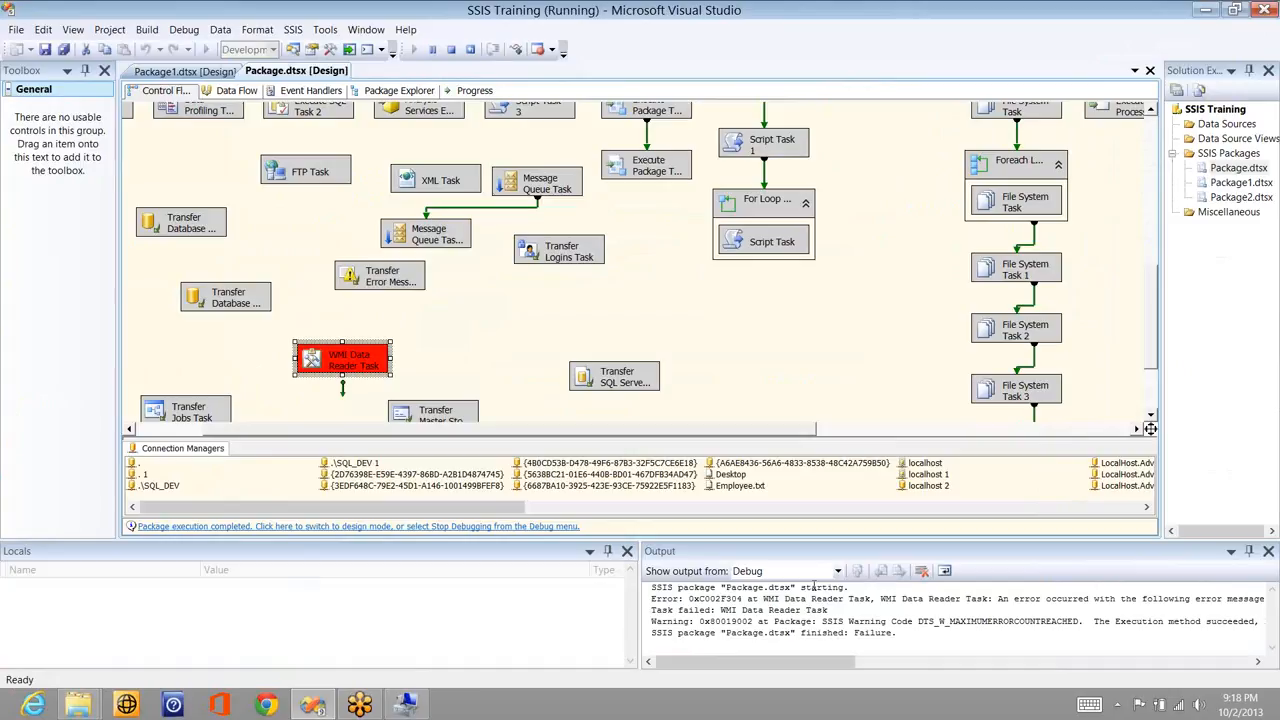
{"action": "left_click_drag", "start_coordinate": [791, 664], "coordinate": [1043, 678]}
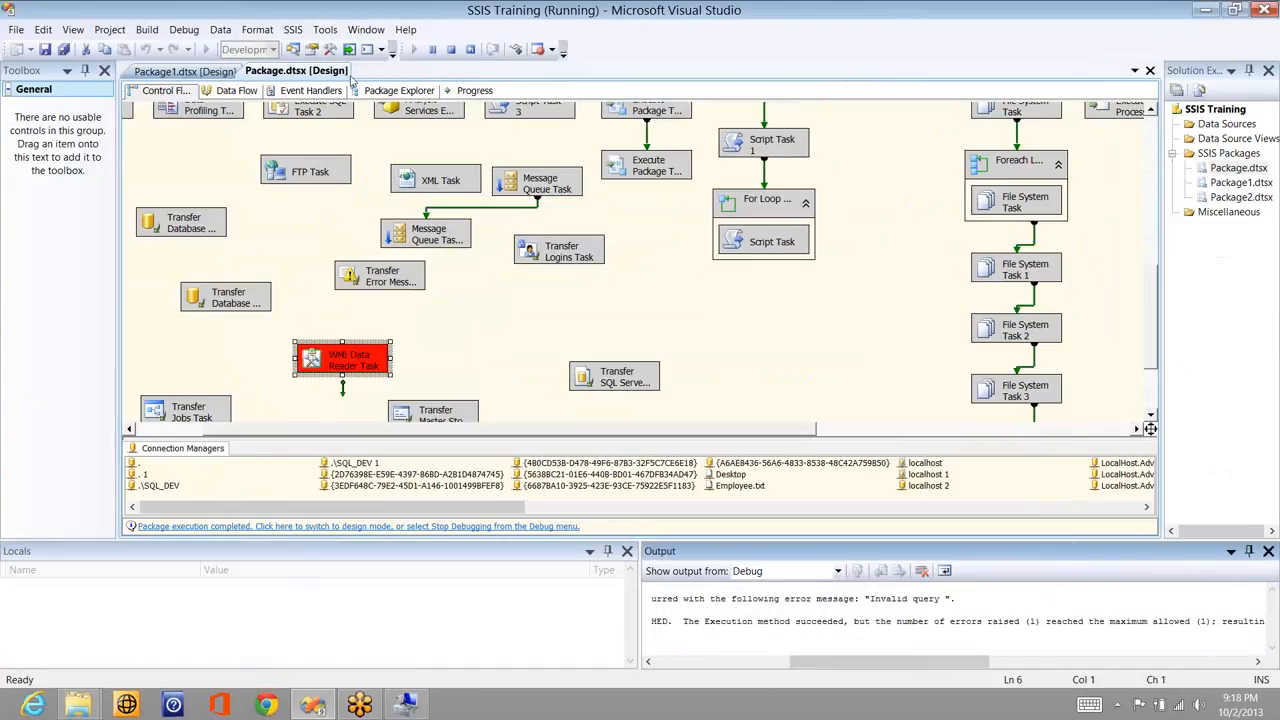
{"action": "key", "text": "shift+F5"}
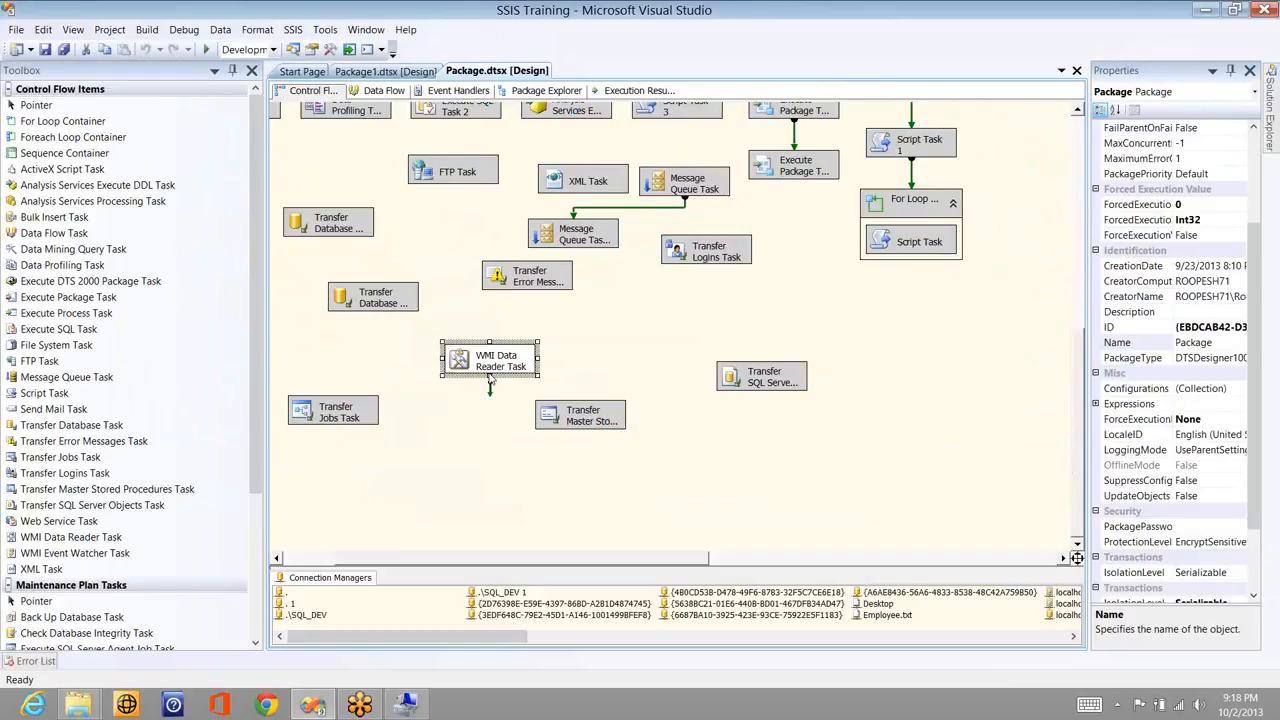
- Edit WqlQuerySource again to read System.Win32_Services and rerun the package in debug mode
{"action": "left_click", "coordinate": [490, 378]}
{"action": "double_click", "coordinate": [490, 378]}
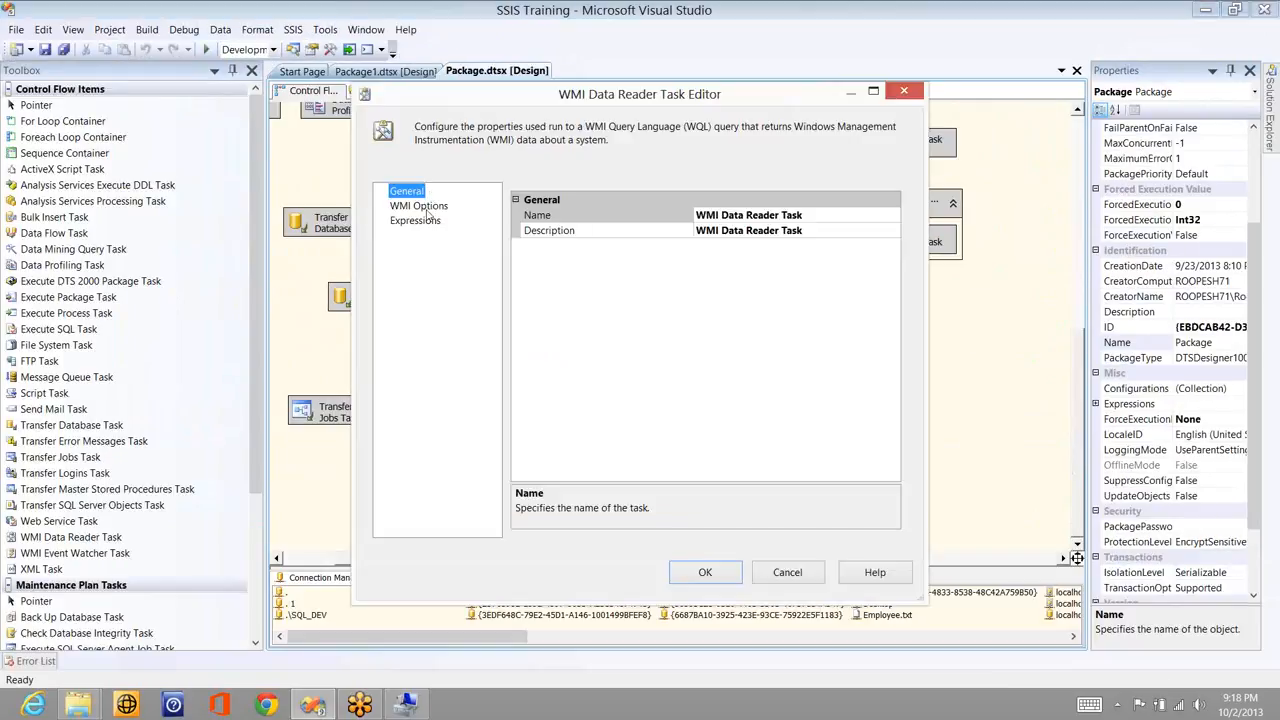
{"action": "left_click", "coordinate": [420, 206]}
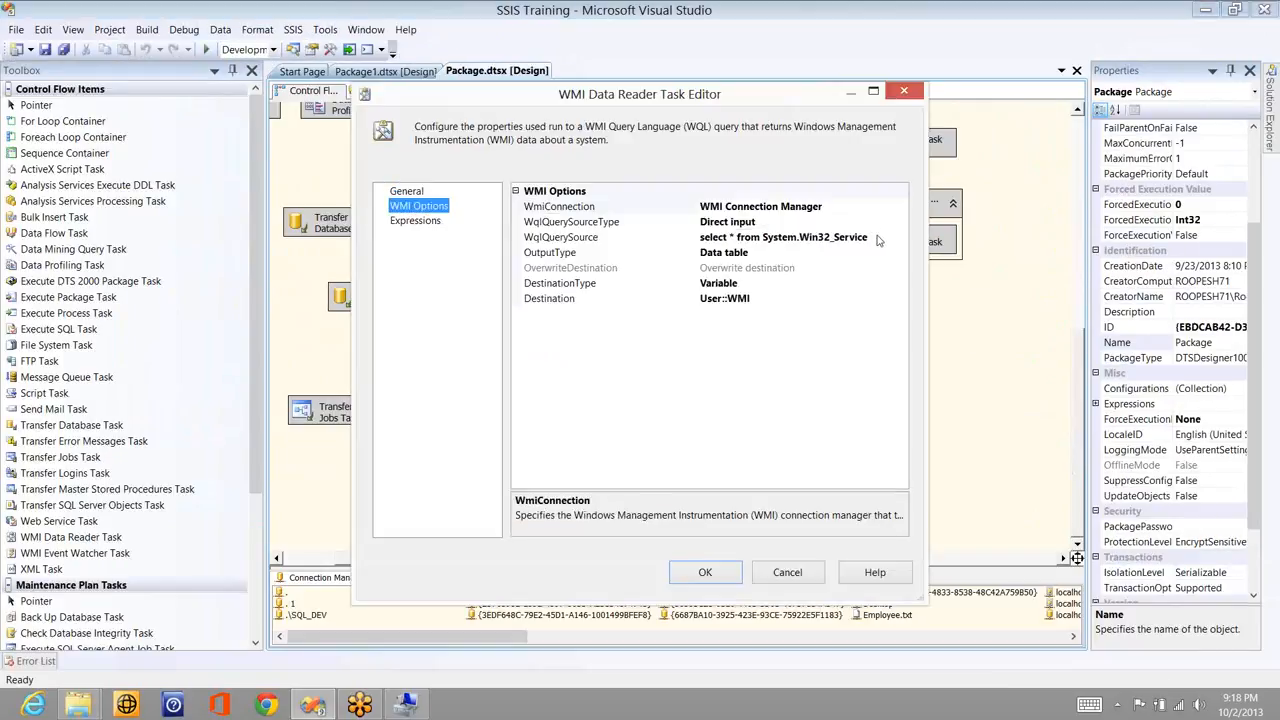
{"action": "left_click", "coordinate": [872, 238]}
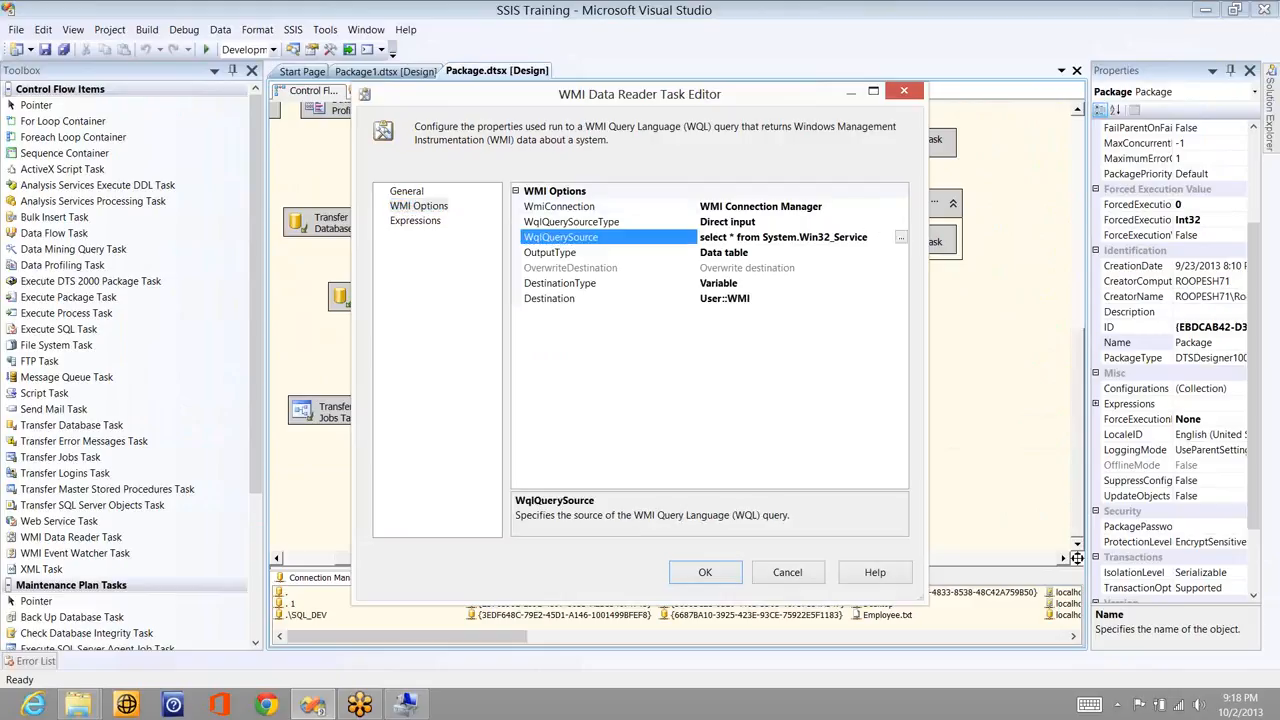
{"action": "type", "text": "s"}
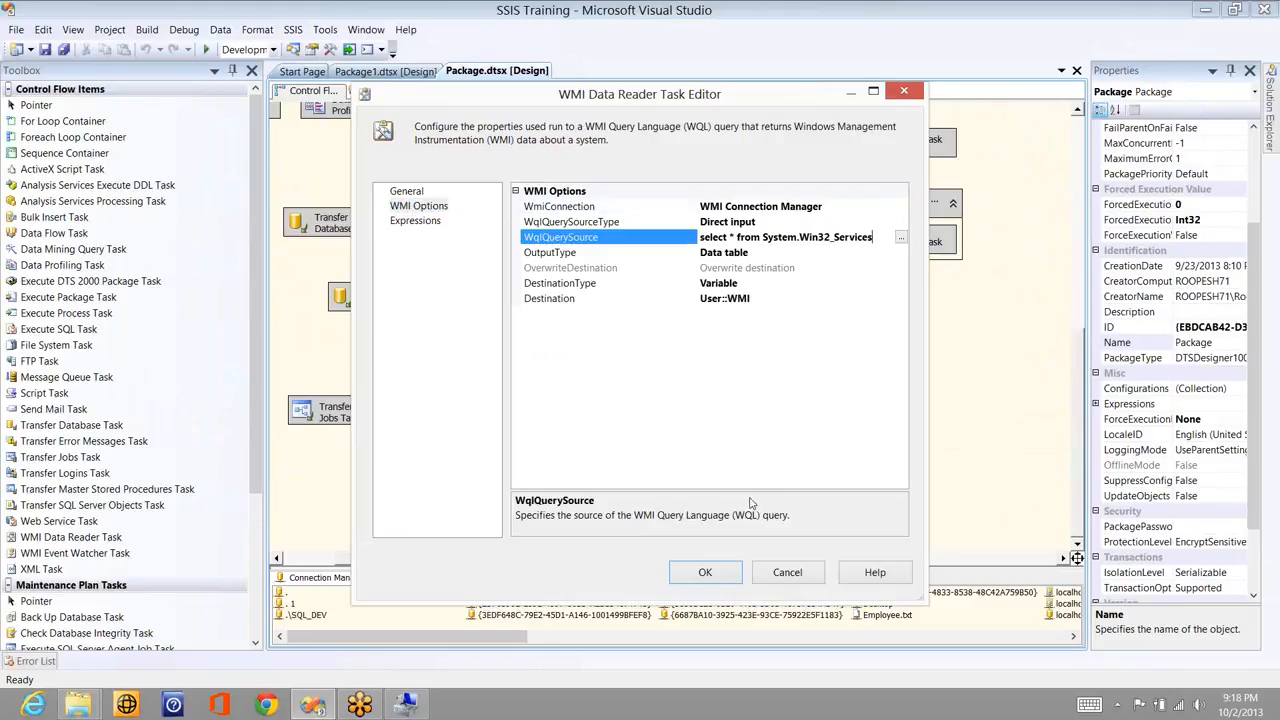
{"action": "left_click", "coordinate": [700, 574]}
{"action": "left_click", "coordinate": [207, 50]}
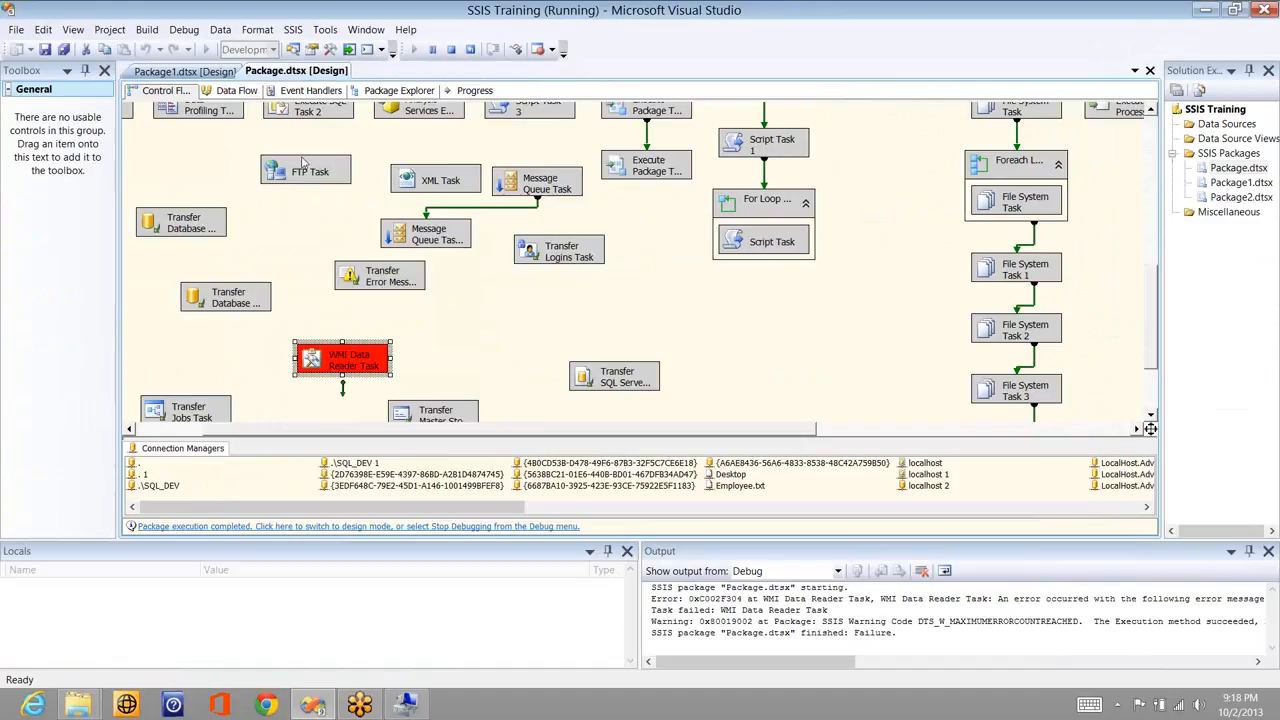
- Stop the failed run, replace * with name in WqlQuerySource, and debug-run the package again
{"action": "left_click", "coordinate": [449, 48]}
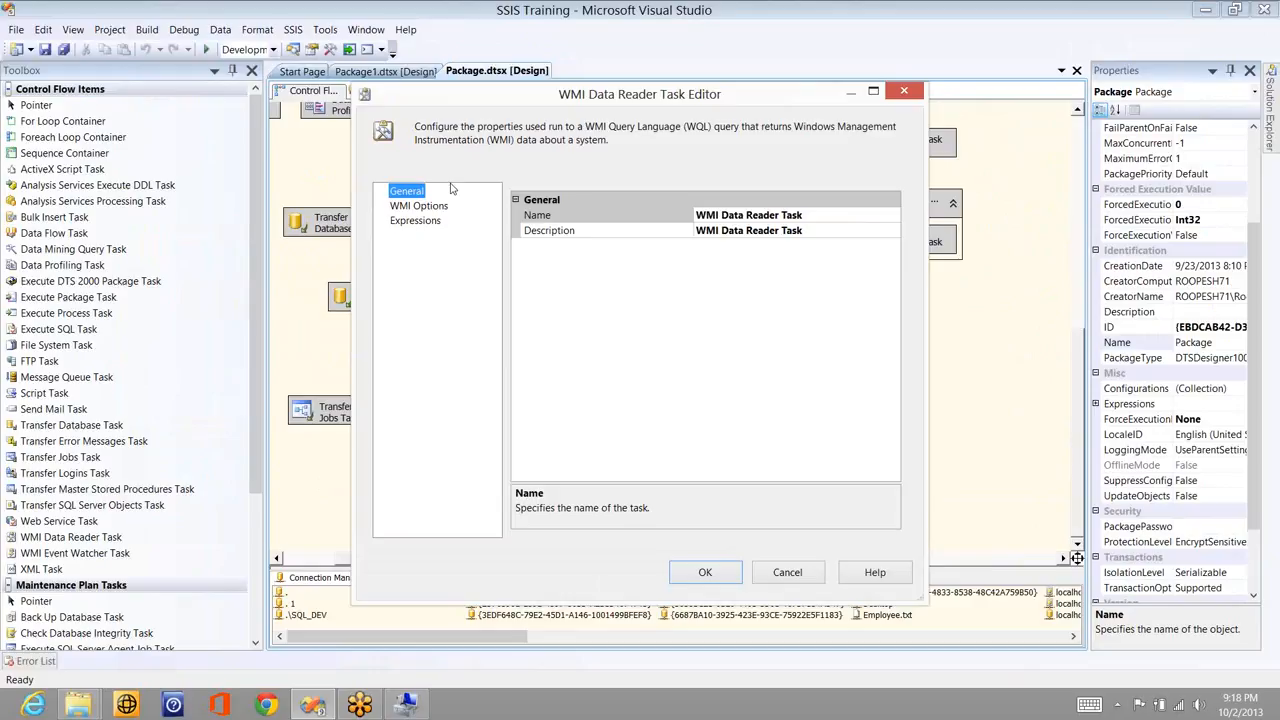
{"action": "left_click", "coordinate": [430, 206]}
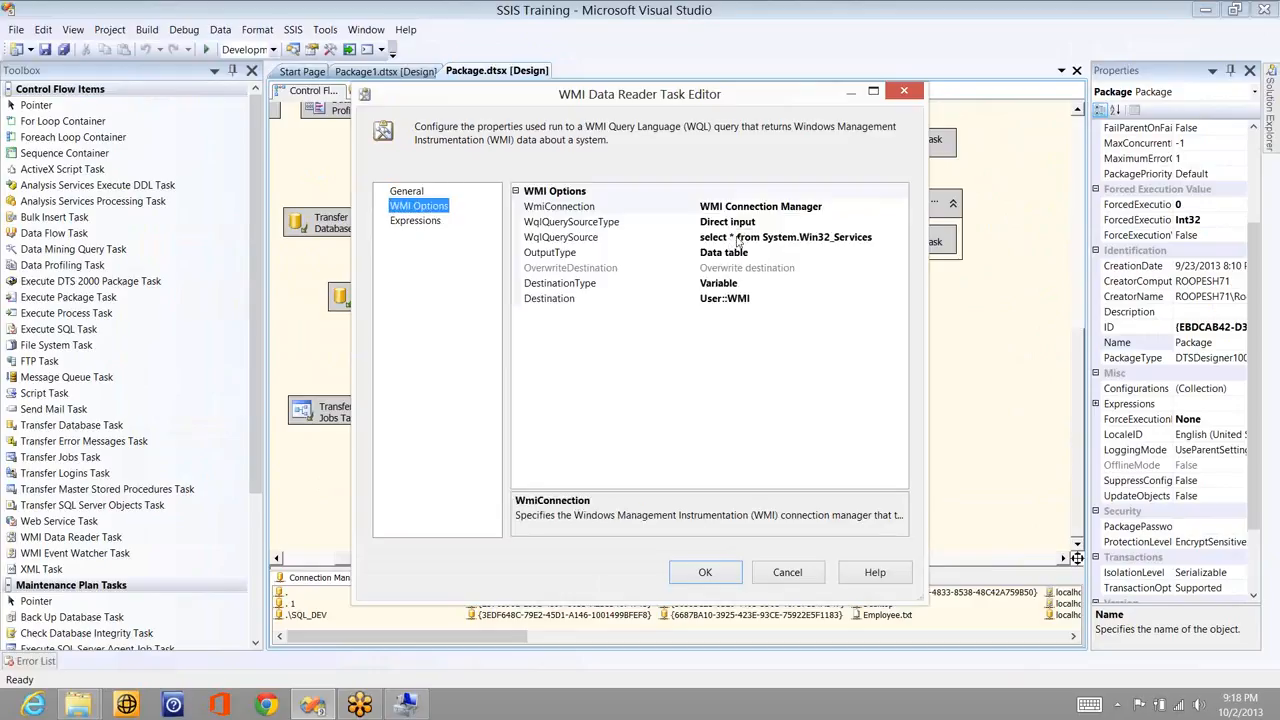
{"action": "left_click", "coordinate": [737, 237]}
{"action": "key", "text": "BackSpace"}
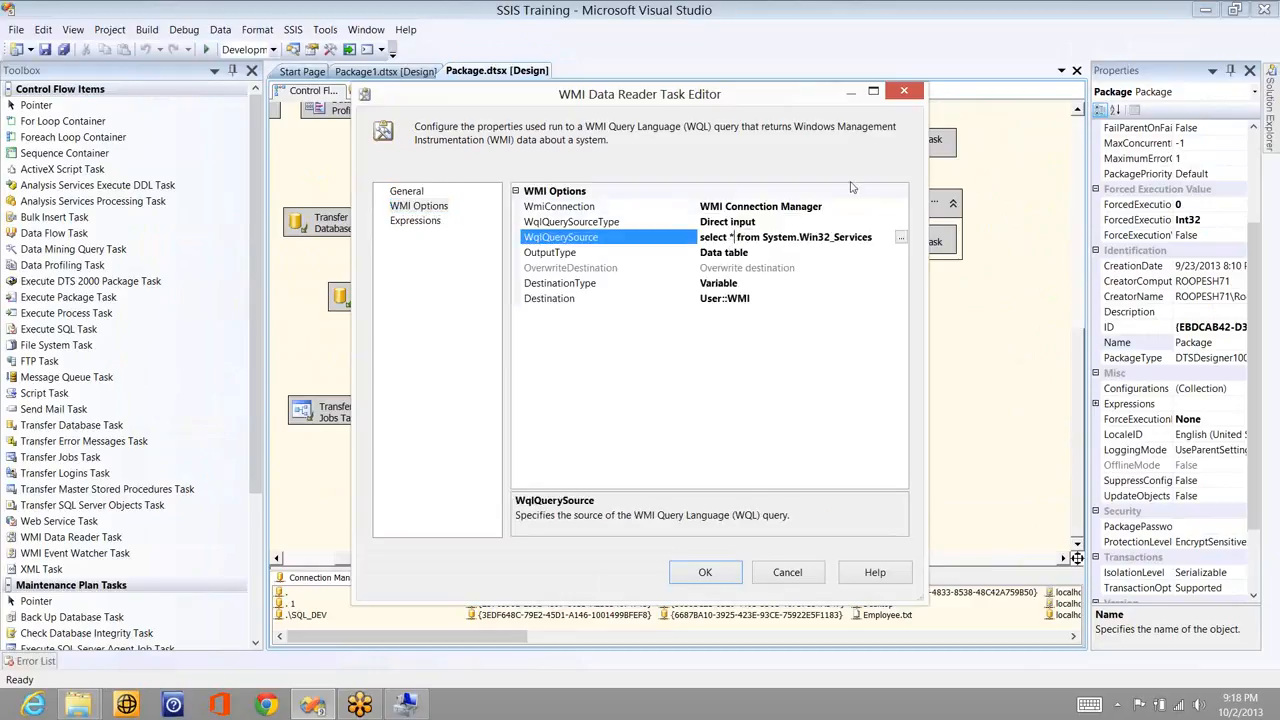
{"action": "type", "text": "name"}
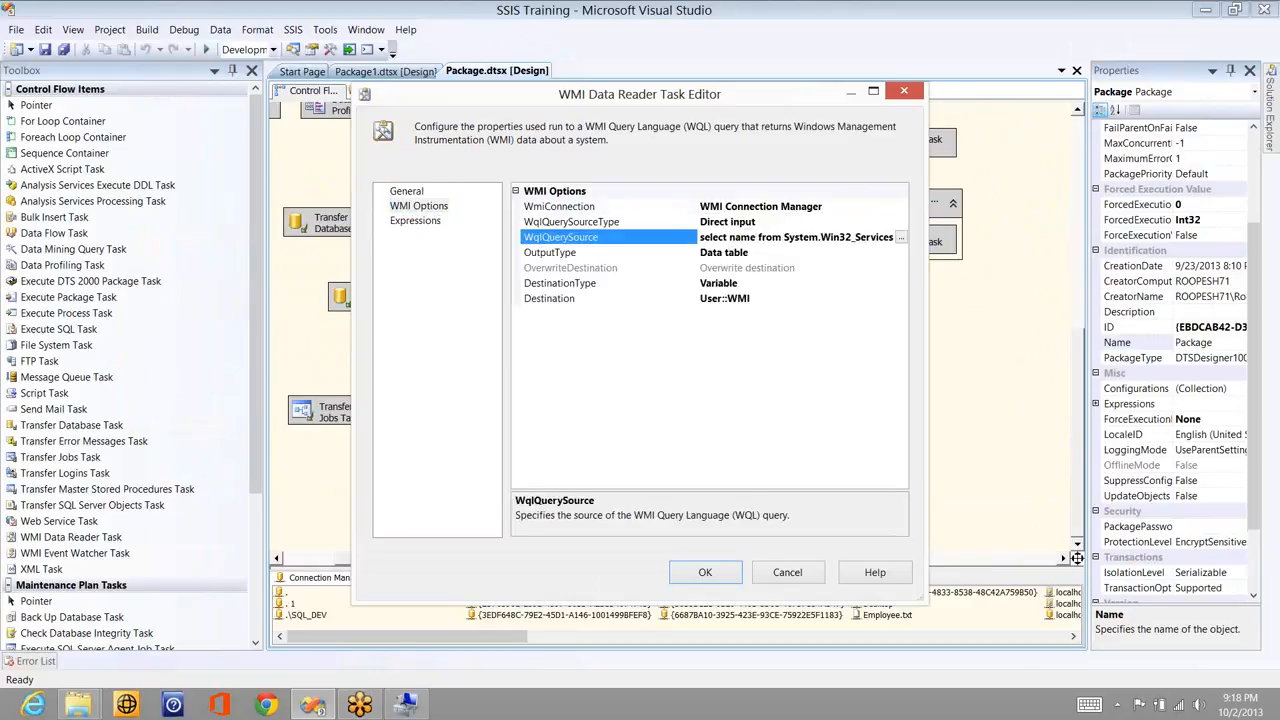
{"action": "left_click", "coordinate": [726, 574]}
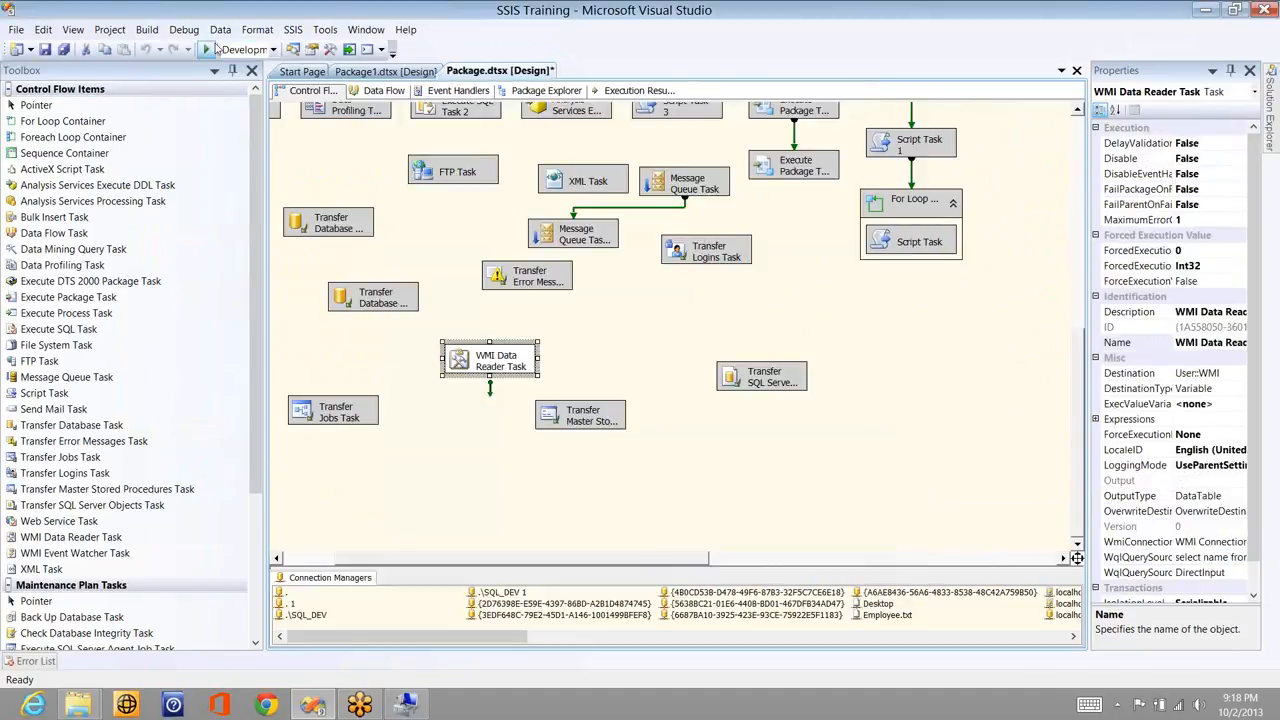
{"action": "left_click", "coordinate": [209, 49]}
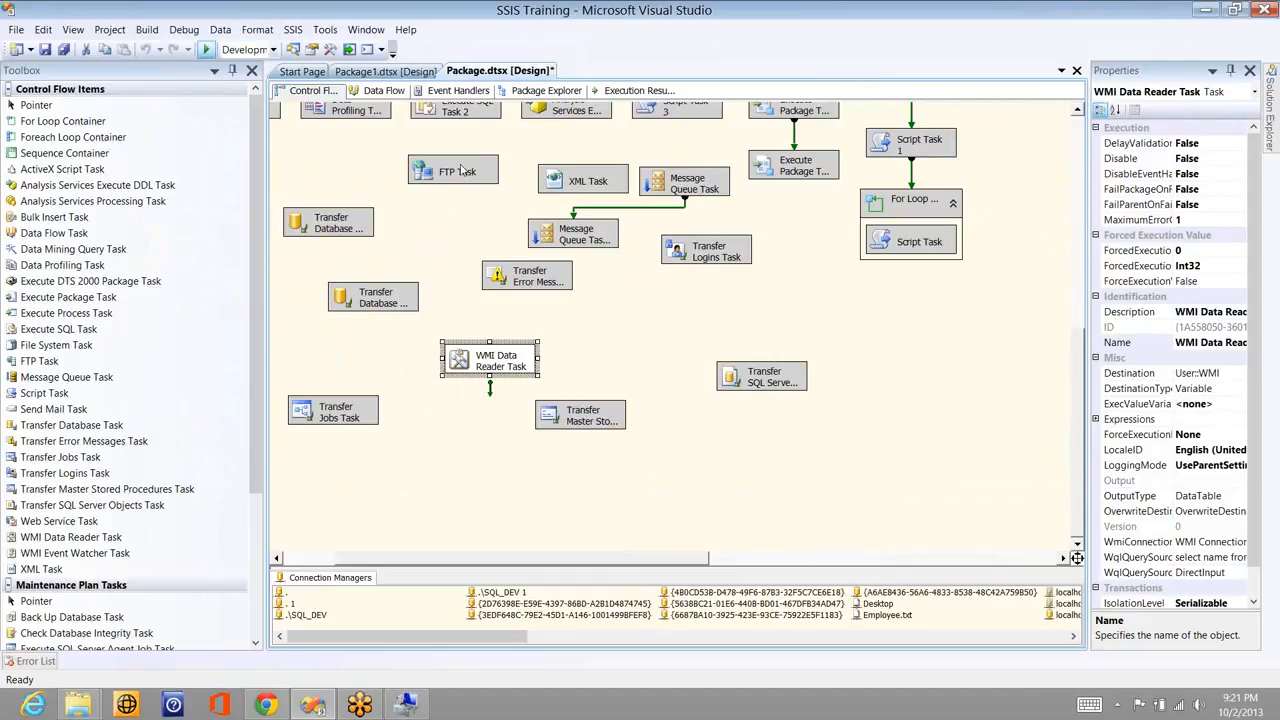
{"action": "key", "text": "F5"}
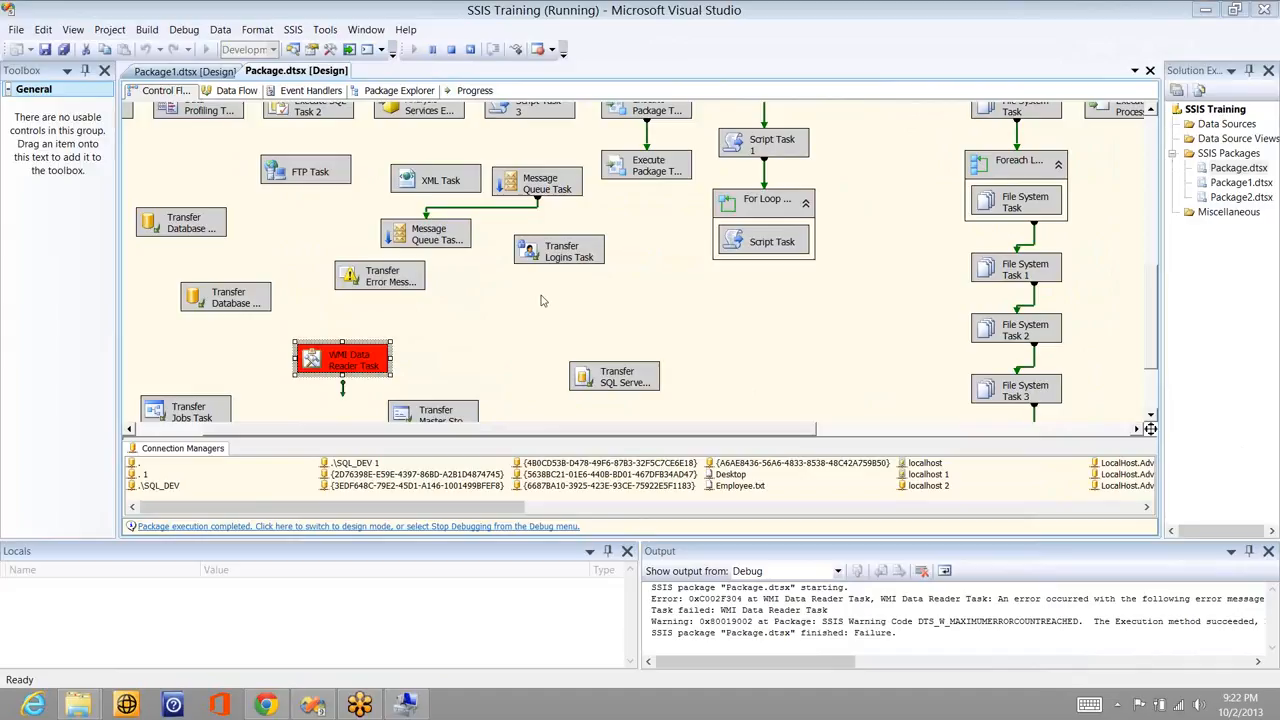
- Stop debugging and paste the new SystemName, Description query over the existing WqlQuerySource
{"action": "left_click", "coordinate": [451, 49]}
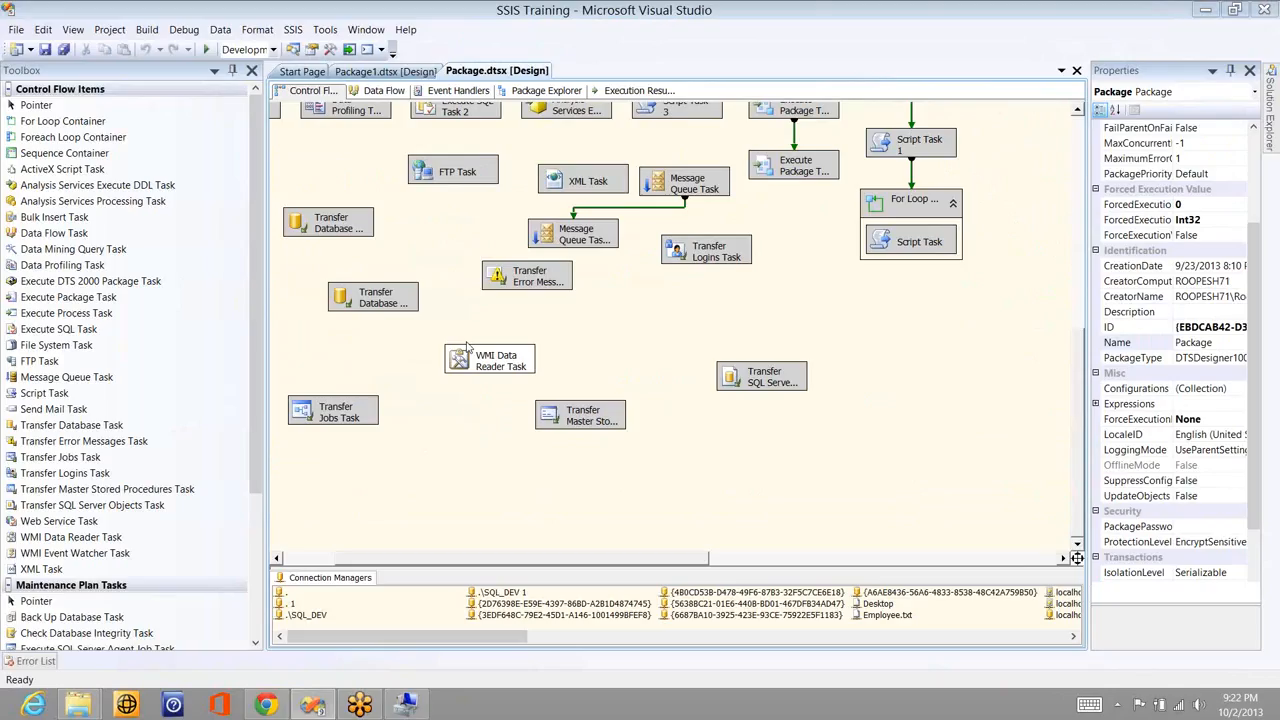
{"action": "double_click", "coordinate": [467, 348]}
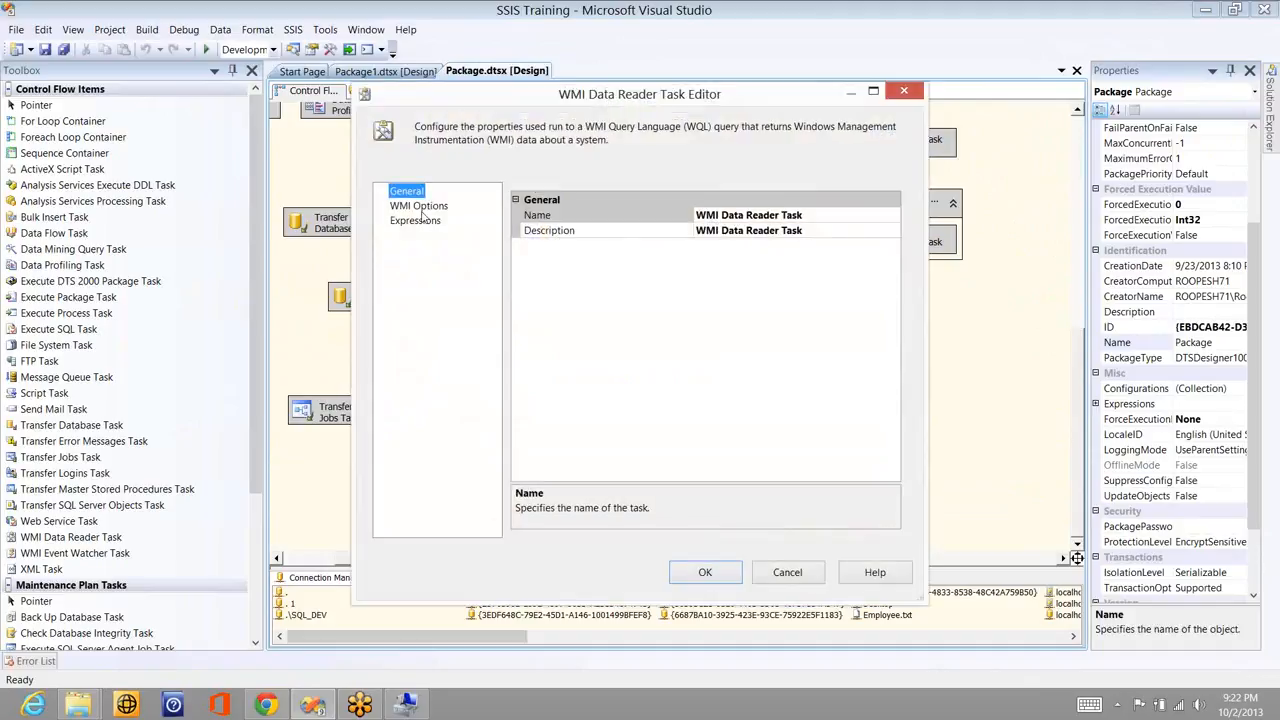
{"action": "key", "text": "Down"}
{"action": "left_click", "coordinate": [876, 236]}
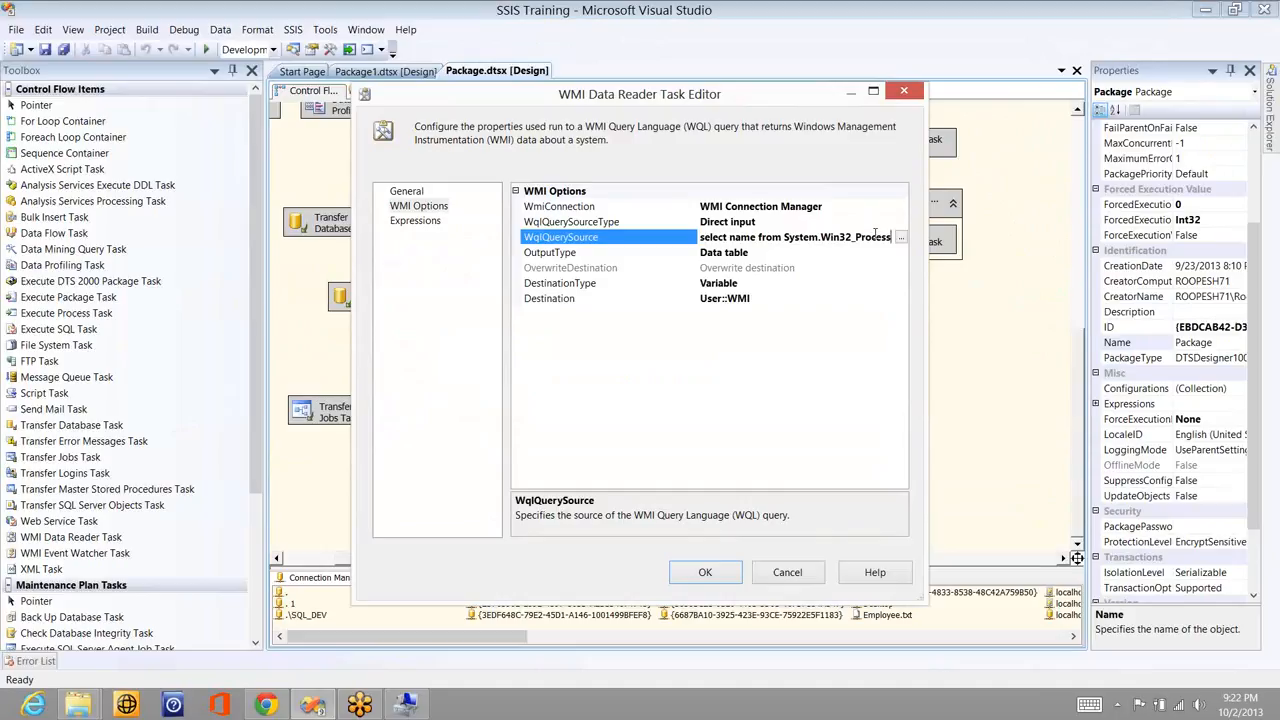
{"action": "key", "text": "ctrl+a"}
{"action": "key", "text": "ctrl+v"}
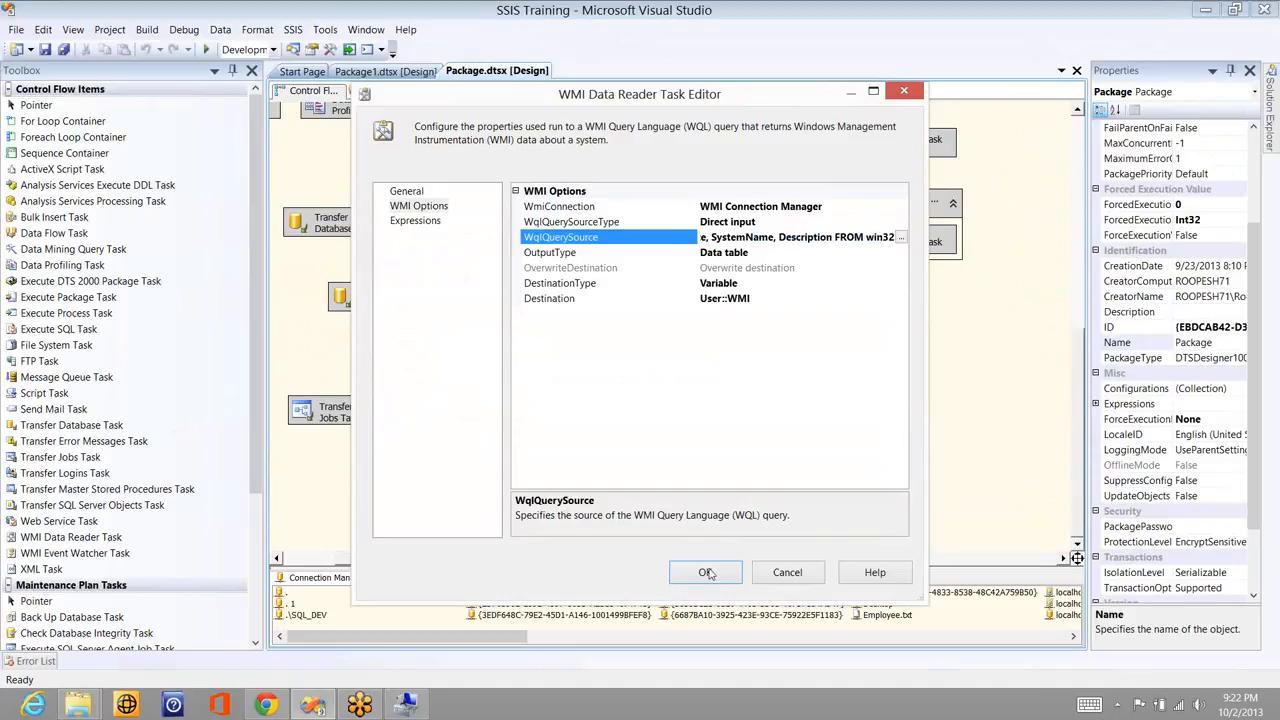
{"action": "left_click", "coordinate": [706, 573]}
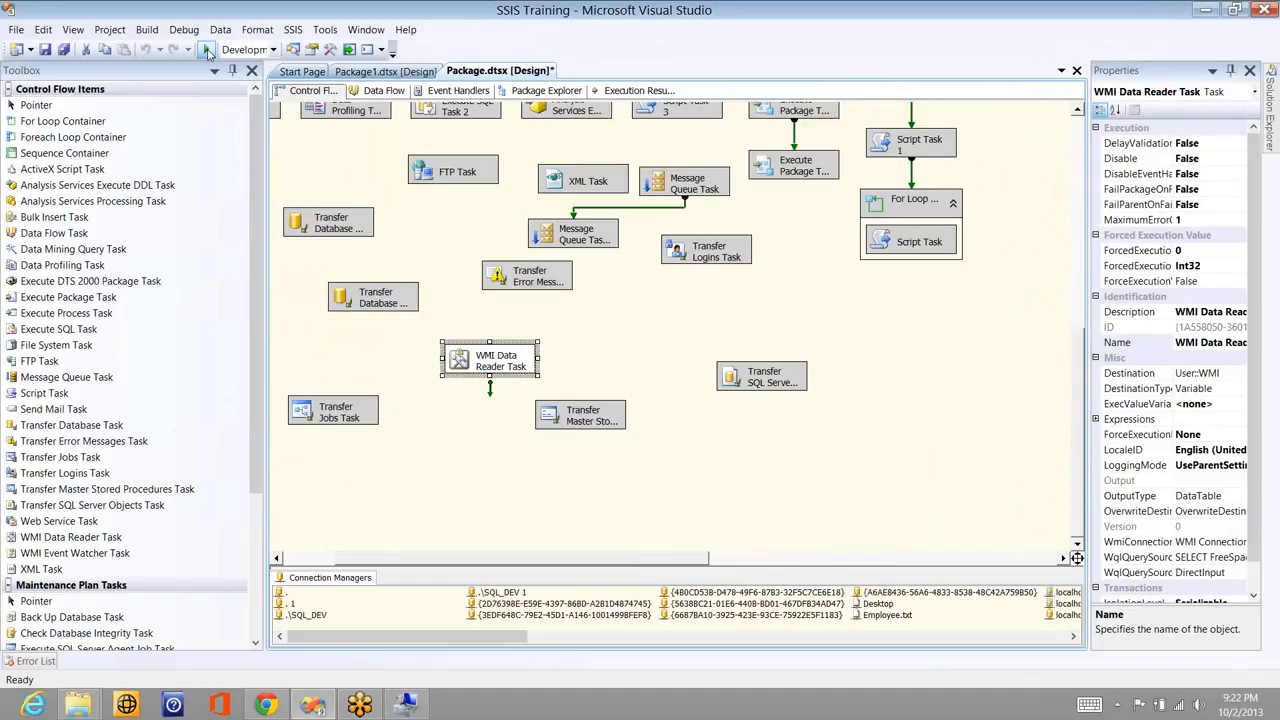
{"action": "left_click", "coordinate": [206, 49]}
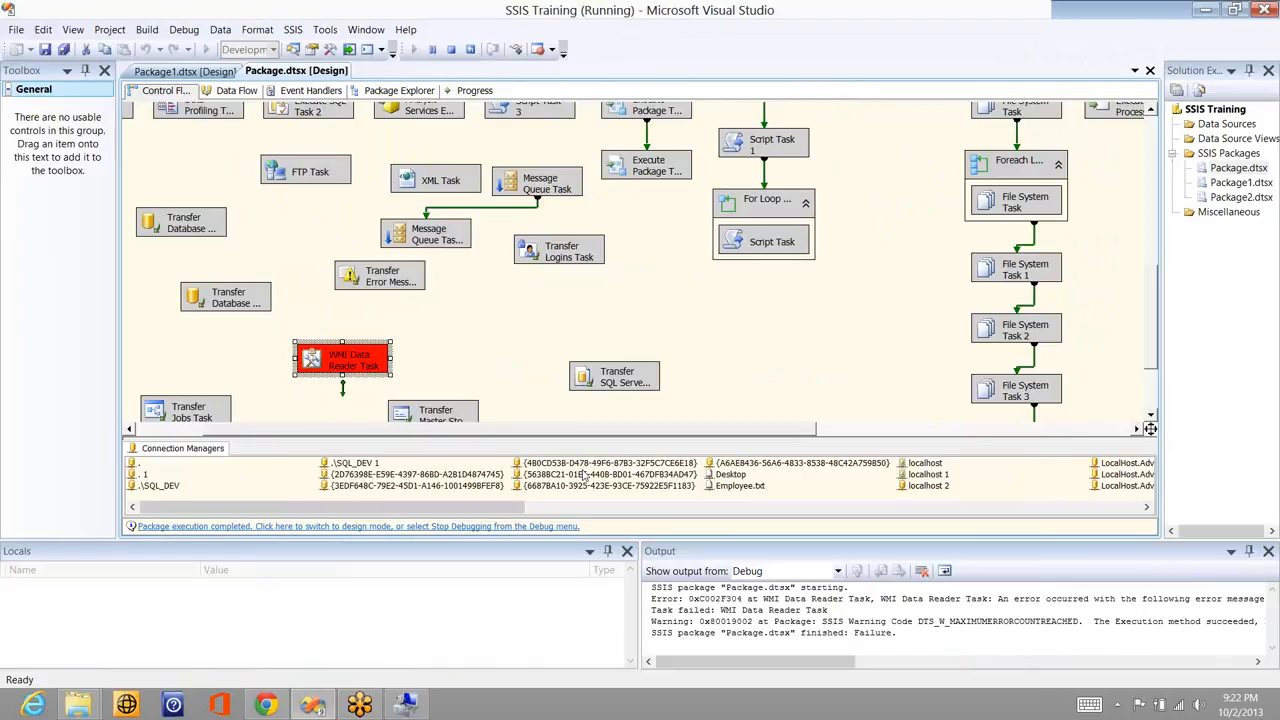
{"action": "left_click", "coordinate": [896, 668]}
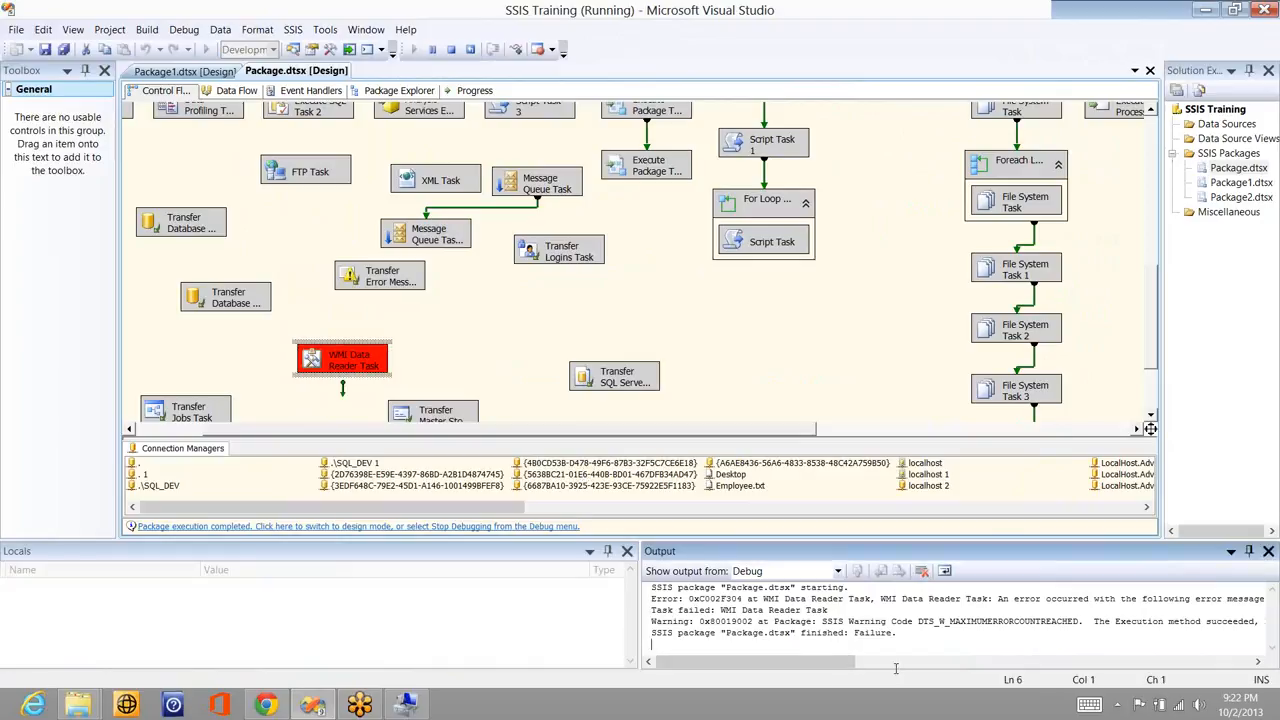
{"action": "scroll", "coordinate": [934, 668], "scroll_direction": "down", "scroll_amount": 2}
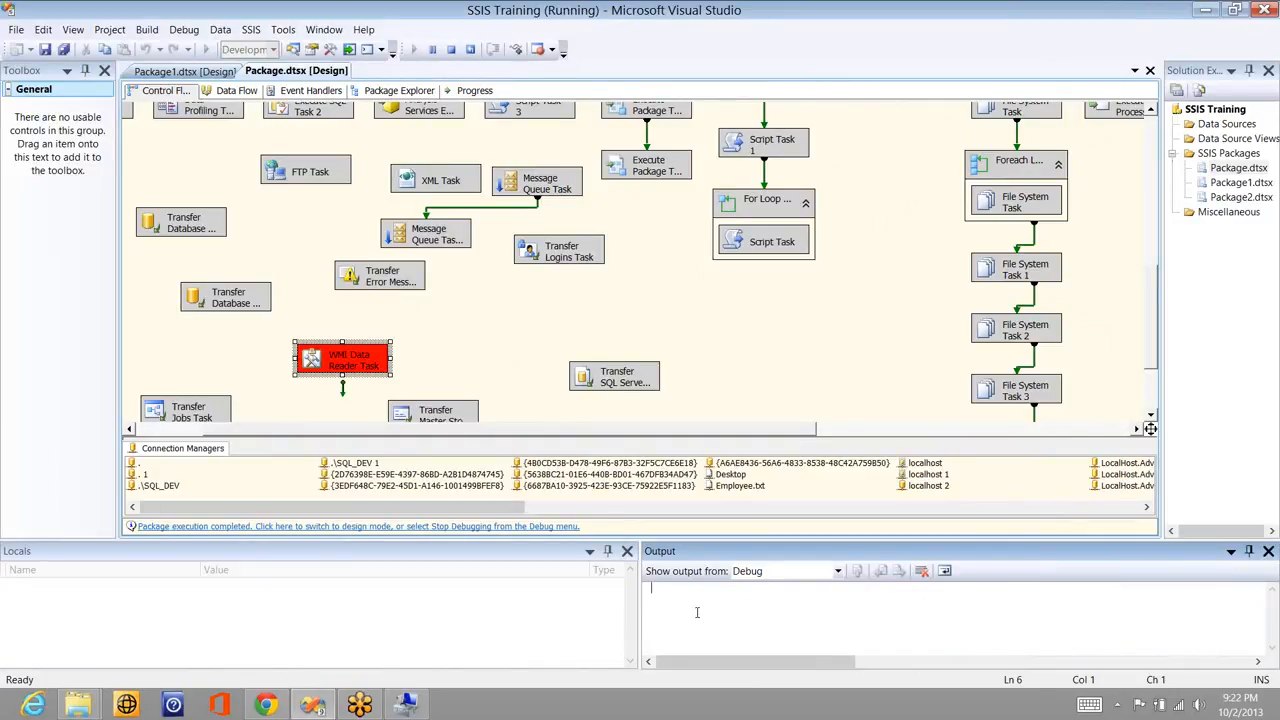
{"action": "key", "text": "Up"}
{"action": "key", "text": "Up"}
{"action": "key", "text": "Up"}
{"action": "key", "text": "Up"}
{"action": "key", "text": "Up"}
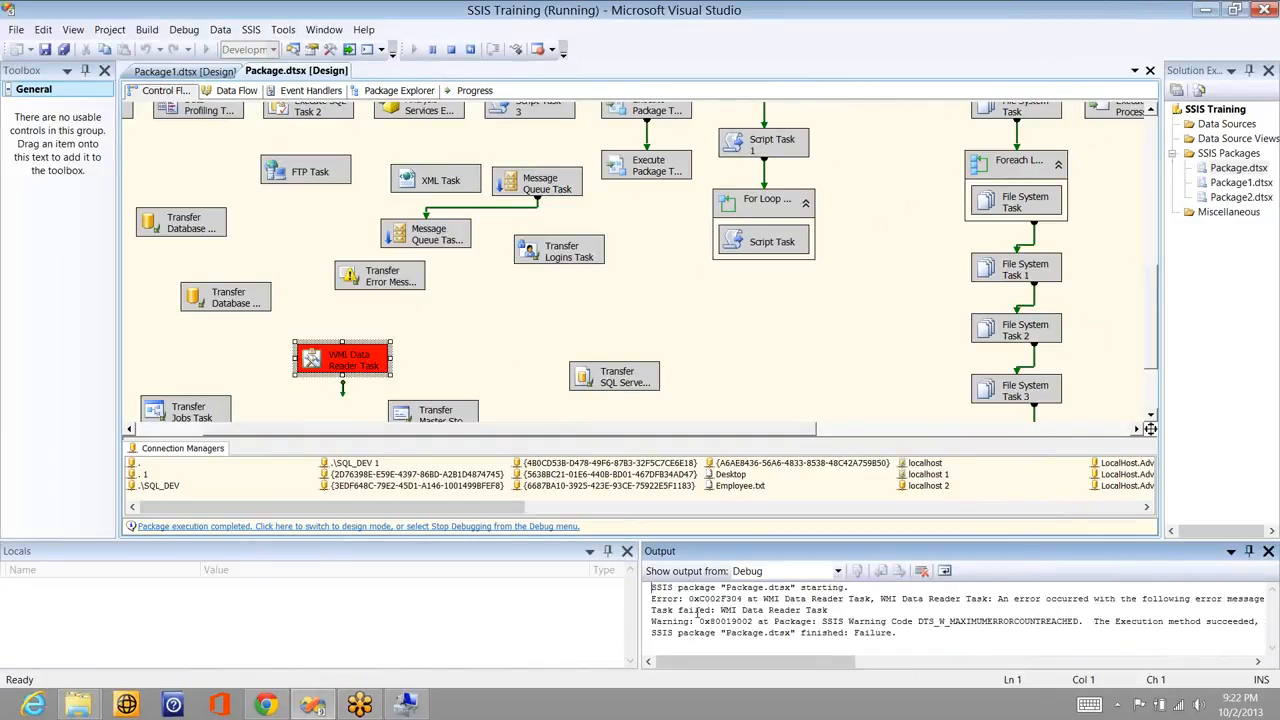
{"action": "key", "text": "ctrl+Right"}
{"action": "key", "text": "ctrl+Right"}
{"action": "key", "text": "ctrl+Right"}
{"action": "key", "text": "ctrl+Right"}
{"action": "key", "text": "ctrl+Right"}
{"action": "key", "text": "ctrl+Right"}
{"action": "key", "text": "ctrl+Right"}
{"action": "key", "text": "ctrl+Right"}
{"action": "key", "text": "ctrl+Right"}
{"action": "key", "text": "ctrl+Right"}
{"action": "key", "text": "ctrl+Right"}
{"action": "key", "text": "ctrl+Right"}
{"action": "key", "text": "ctrl+Right"}
{"action": "key", "text": "ctrl+Right"}
{"action": "key", "text": "ctrl+Right"}
{"action": "key", "text": "ctrl+Right"}
{"action": "key", "text": "ctrl+Right"}
{"action": "key", "text": "ctrl+Right"}
{"action": "key", "text": "ctrl+Right"}
{"action": "key", "text": "ctrl+Right"}
{"action": "key", "text": "ctrl+Right"}
{"action": "key", "text": "ctrl+Right"}
{"action": "key", "text": "ctrl+Right"}
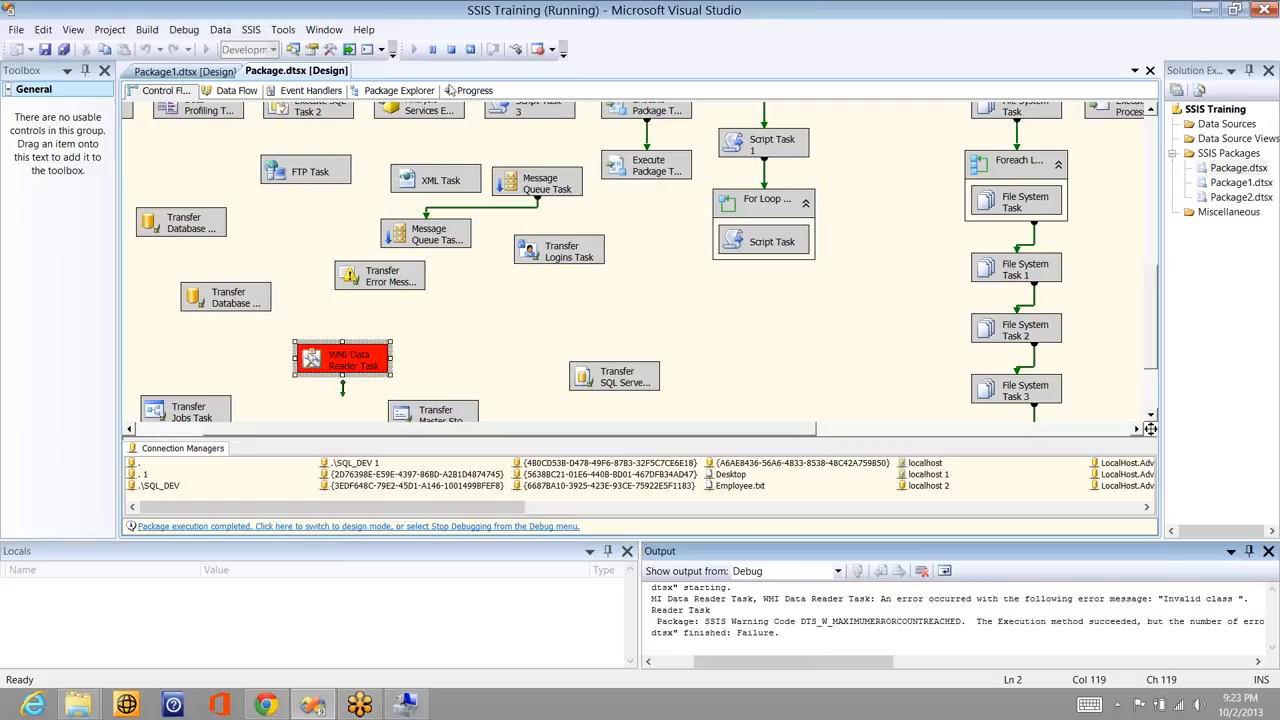
{"action": "left_click", "coordinate": [451, 49]}
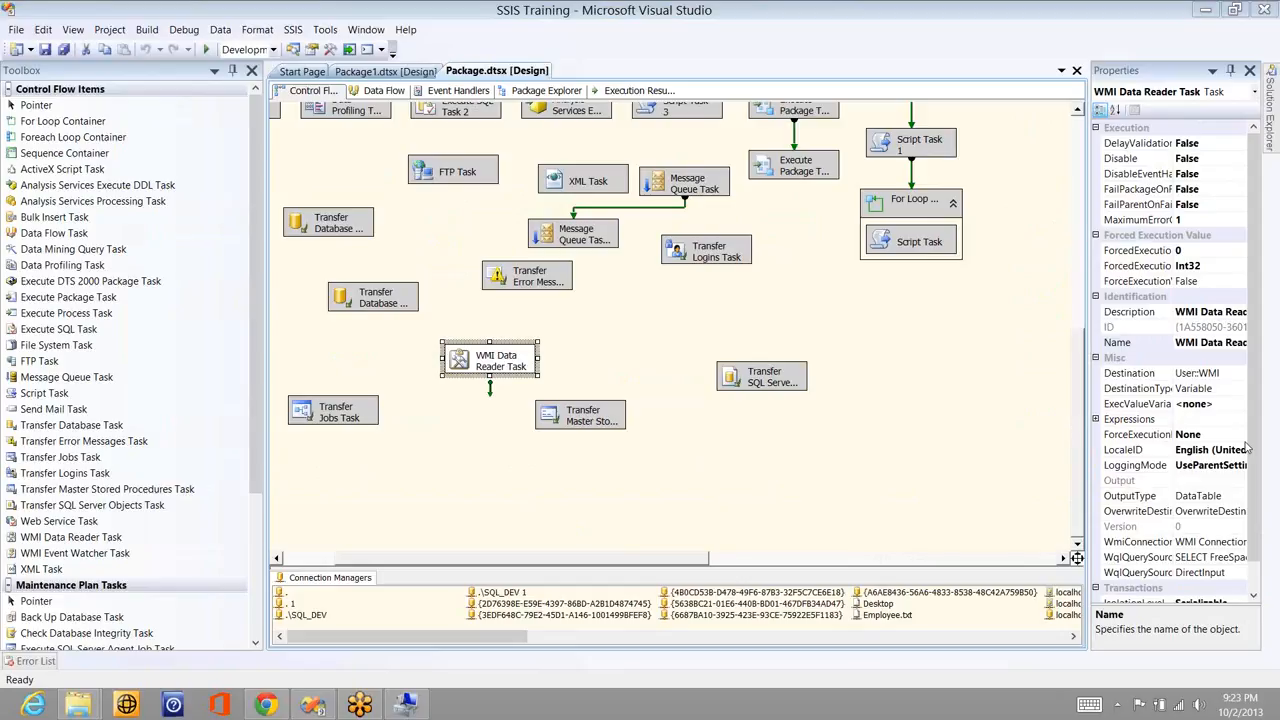
- Paste the win32_LogicalDisk query with DriveType= 3 into WqlQuerySource, then run and stop the successful debug
{"action": "left_click", "coordinate": [509, 368]}
{"action": "left_click", "coordinate": [767, 296]}
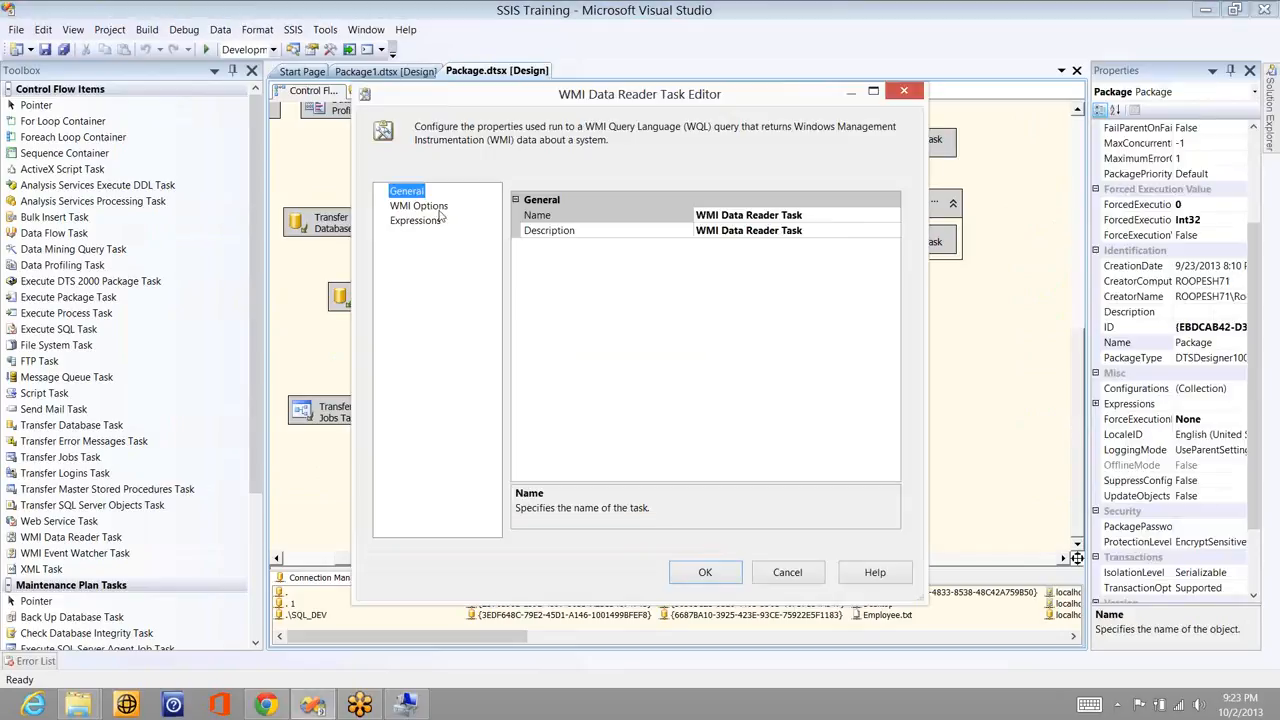
{"action": "left_click", "coordinate": [438, 210]}
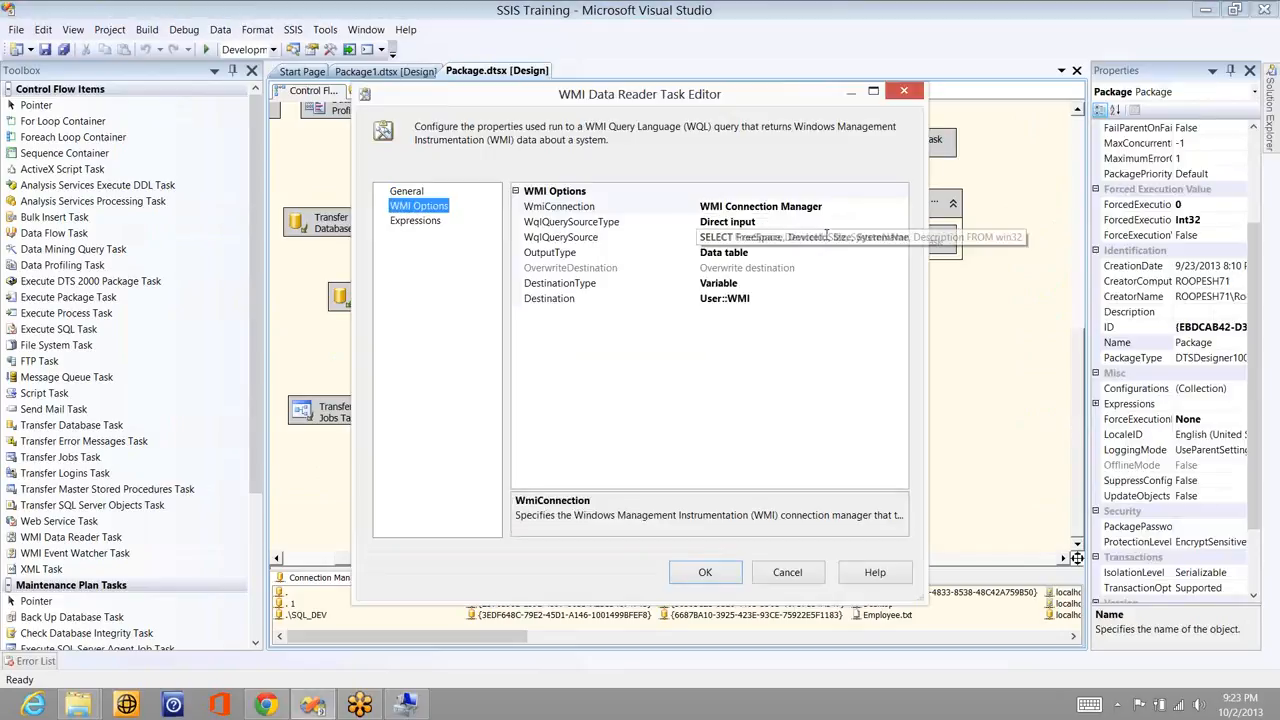
{"action": "left_click", "coordinate": [827, 237]}
{"action": "key", "text": "ctrl+a"}
{"action": "key", "text": "ctrl+v"}
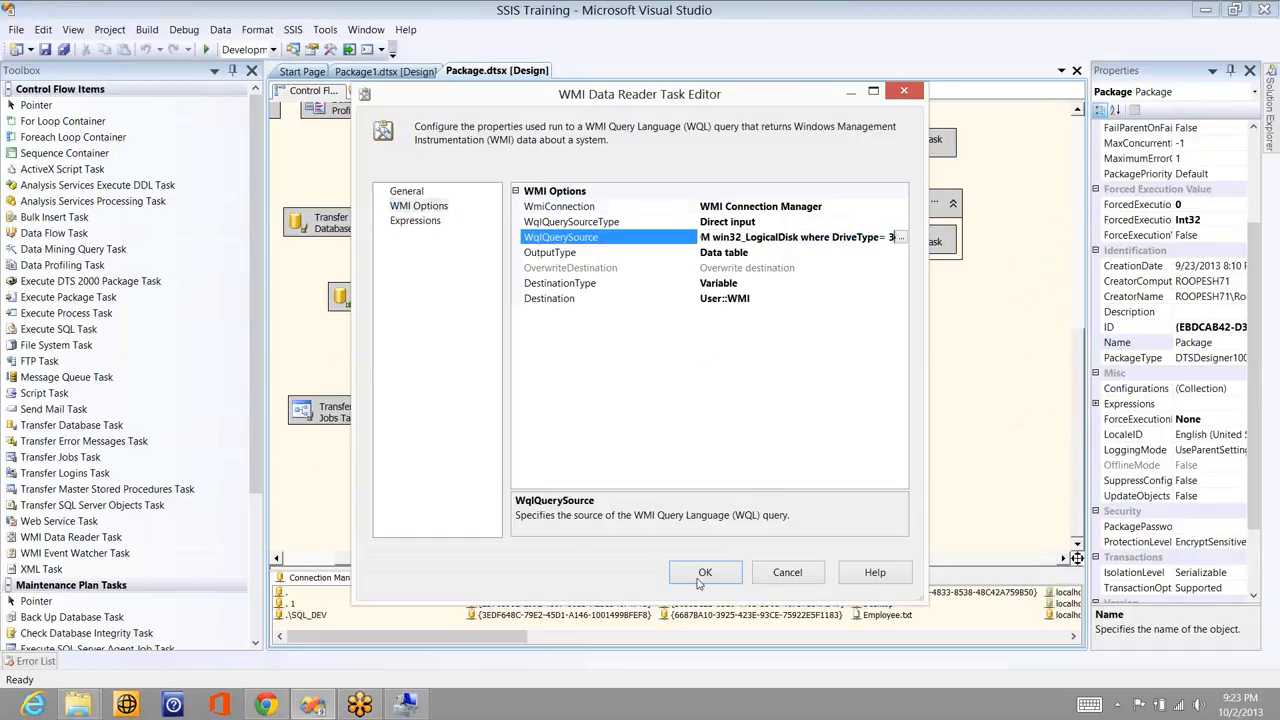
{"action": "left_click", "coordinate": [704, 572]}
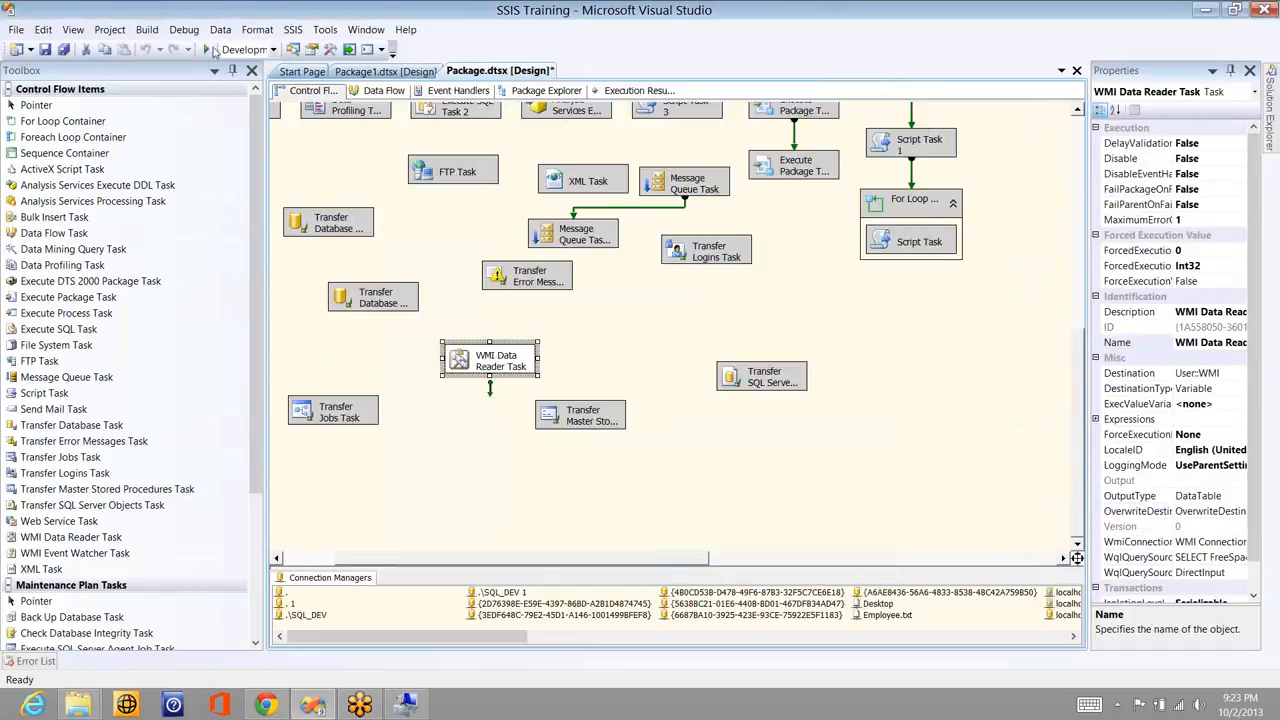
{"action": "left_click", "coordinate": [211, 49]}
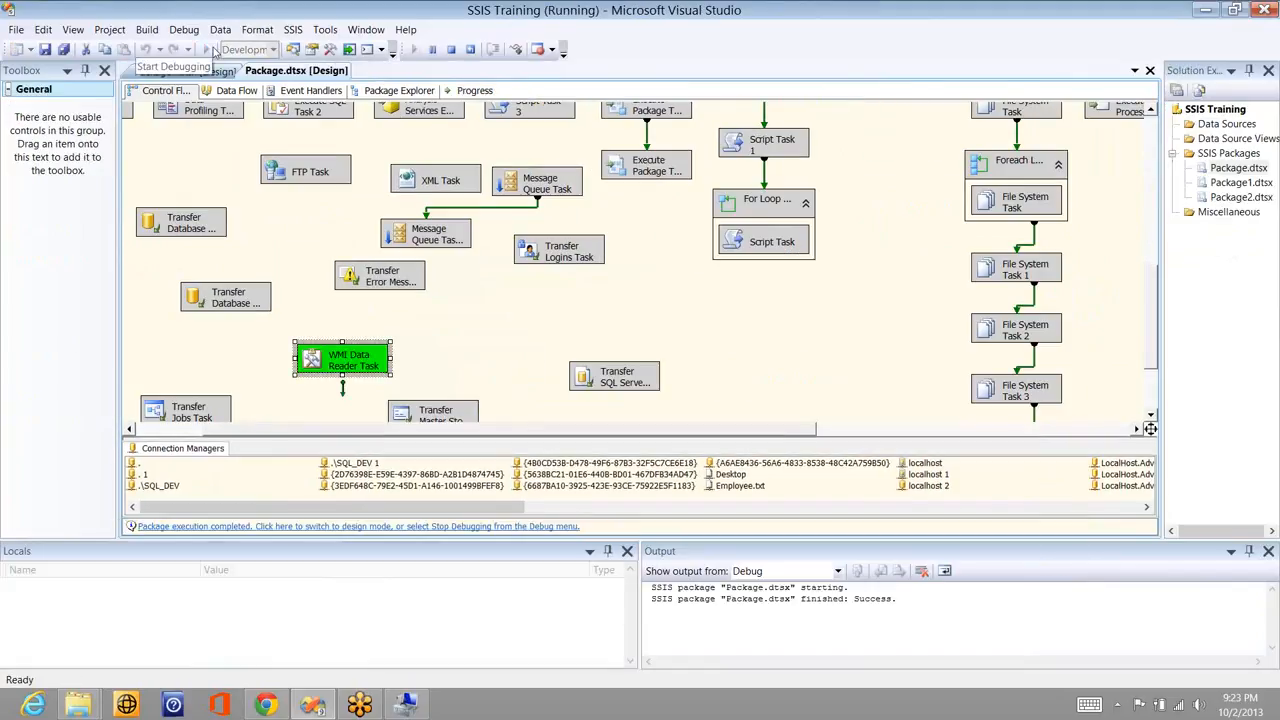
{"action": "left_click", "coordinate": [452, 49]}
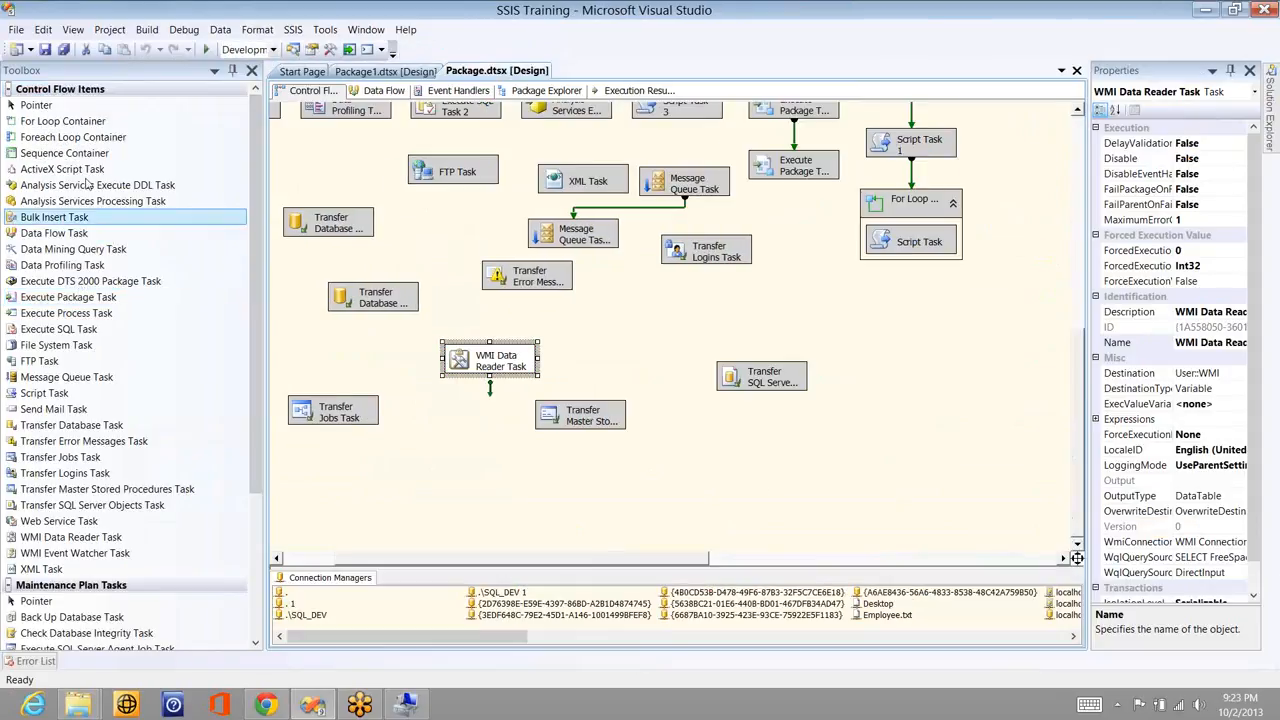
- Add a Foreach Loop Container beside the WMI Data Reader Task on the control flow
{"action": "left_click_drag", "start_coordinate": [90, 140], "coordinate": [608, 314]}
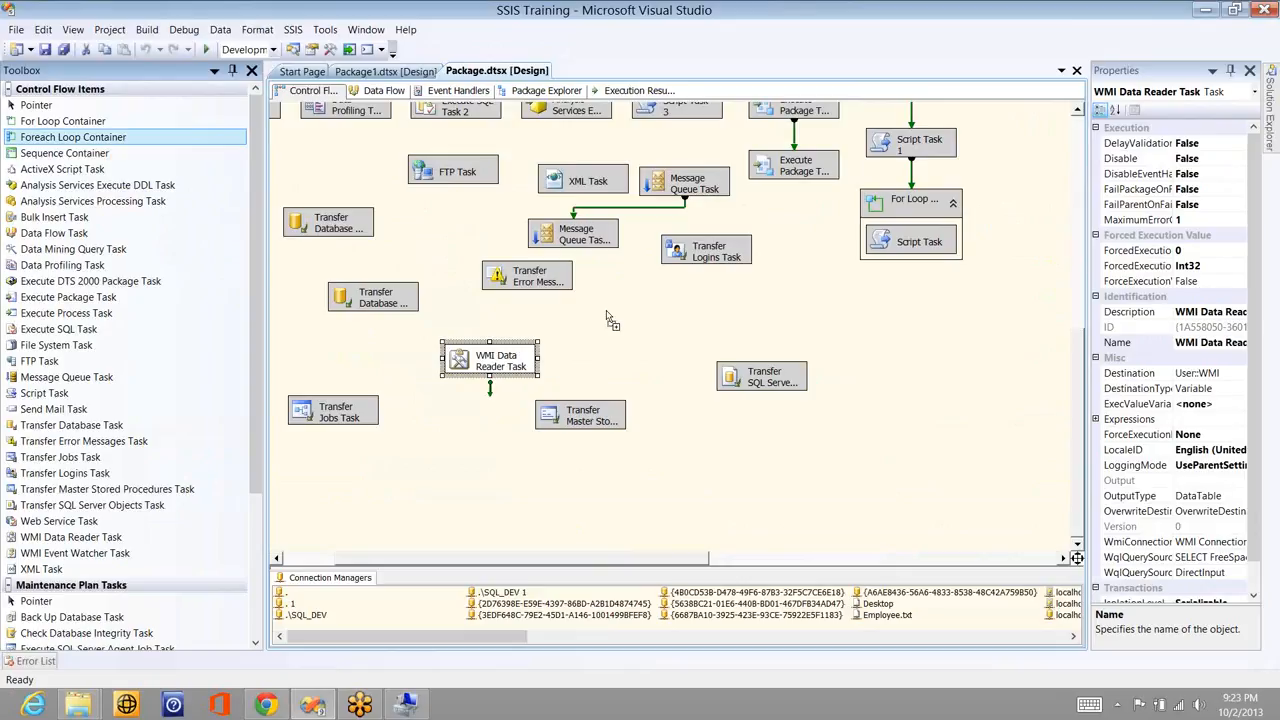
{"action": "left_click", "coordinate": [490, 368]}
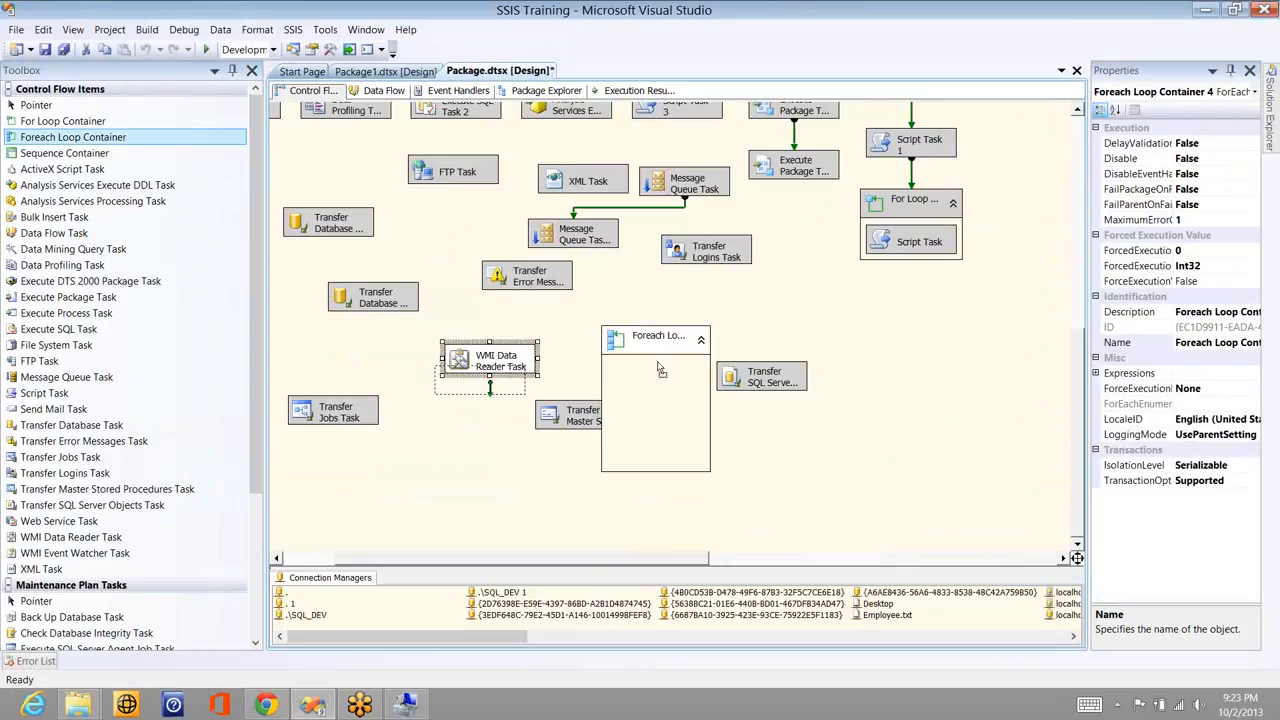
{"action": "left_click_drag", "start_coordinate": [489, 384], "coordinate": [632, 345]}
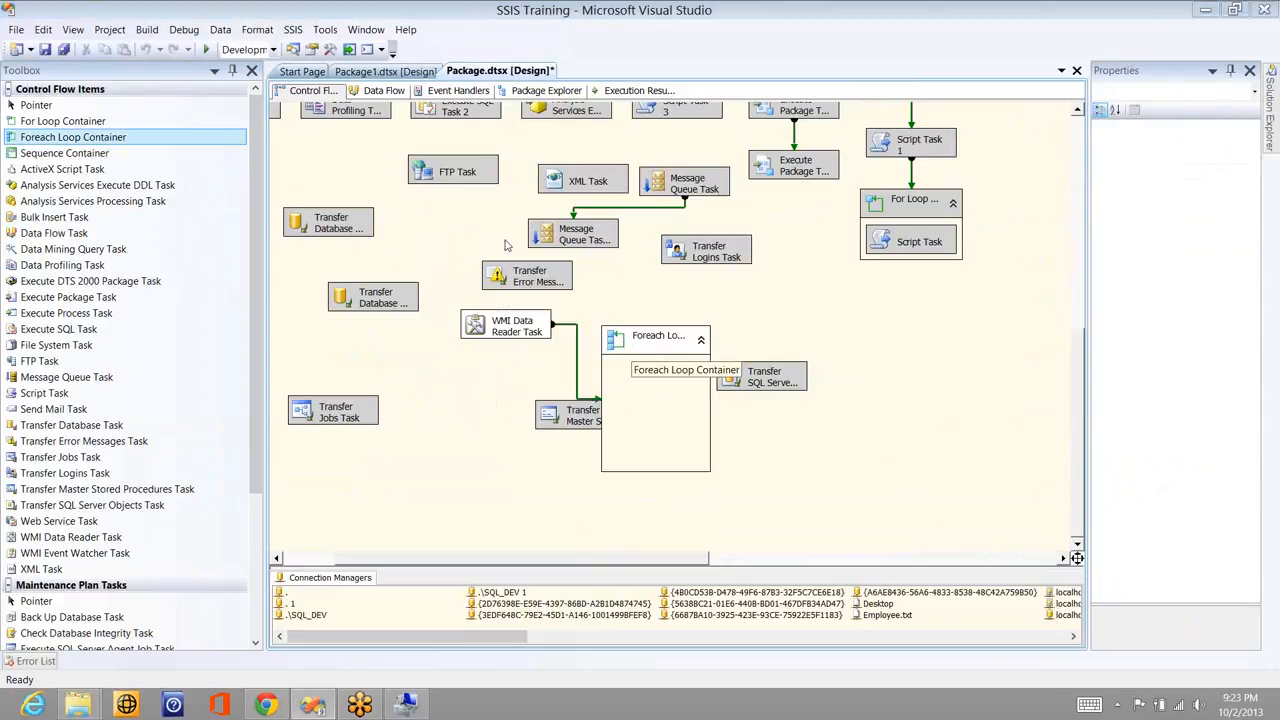
- Set the loop to the Foreach ADO Enumerator over User::WMI, mapping User::Path to index 0
{"action": "left_click", "coordinate": [424, 207]}
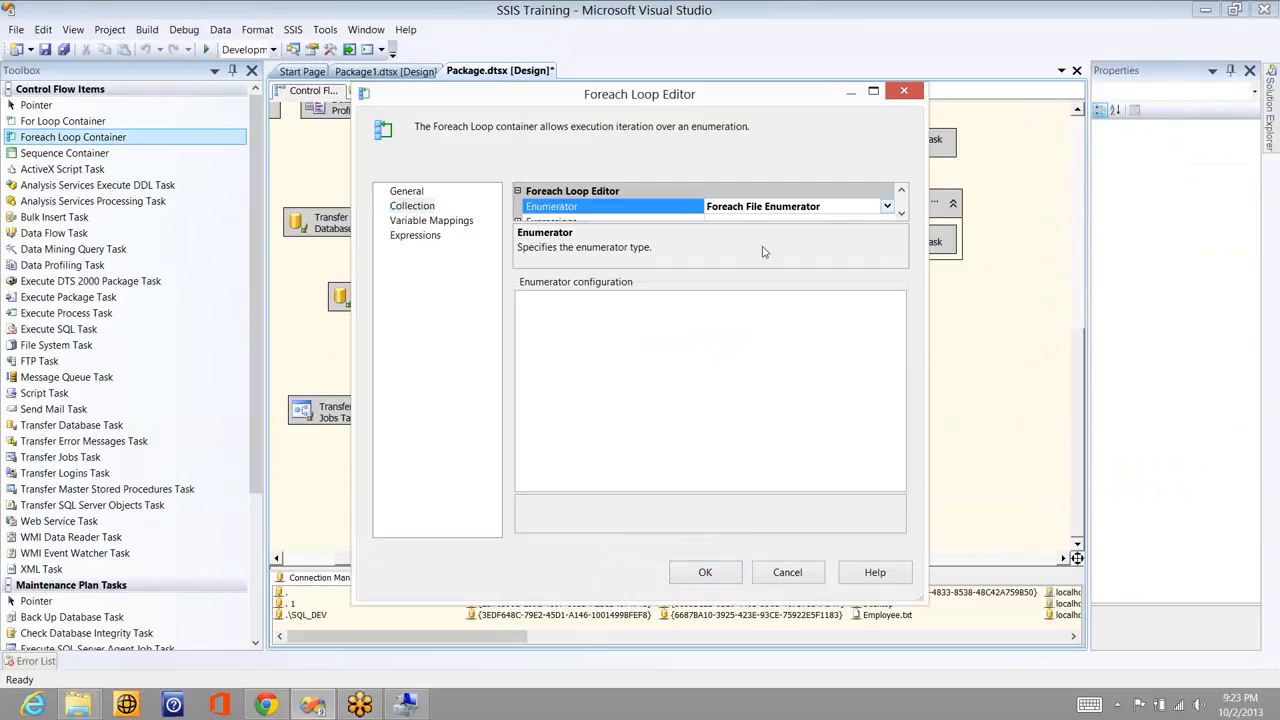
{"action": "left_click", "coordinate": [763, 253]}
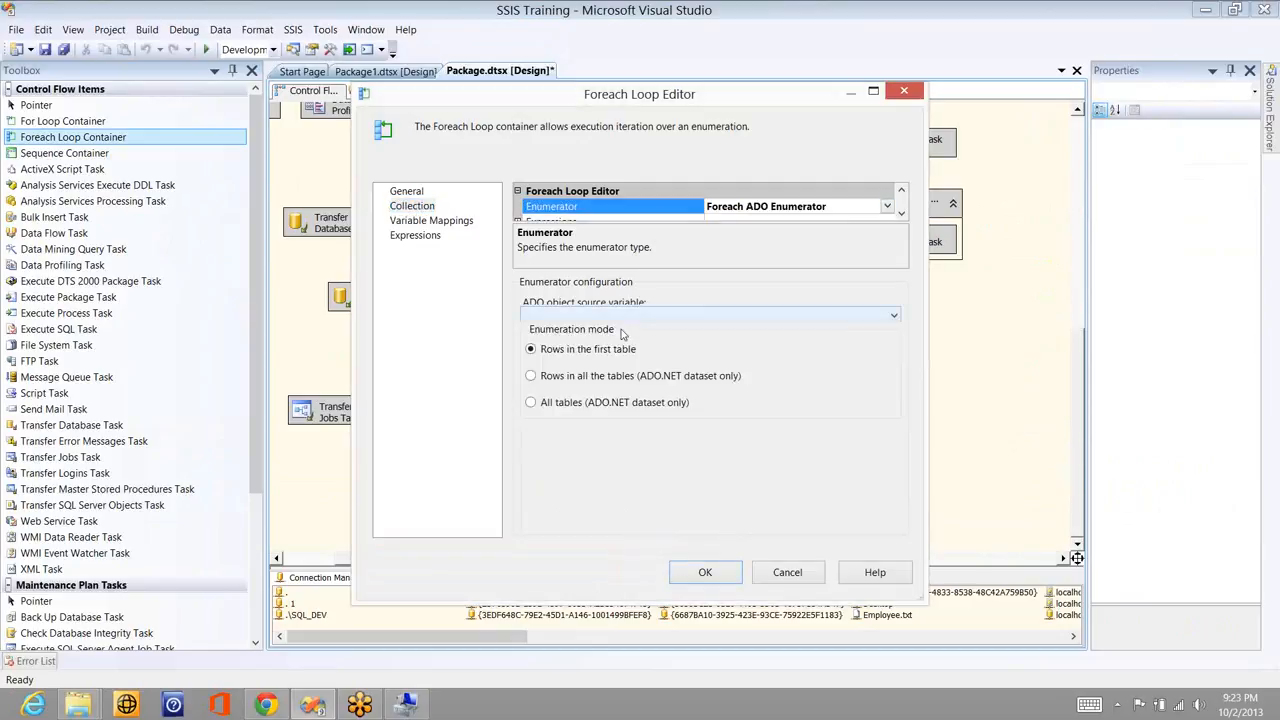
{"action": "left_click", "coordinate": [618, 315]}
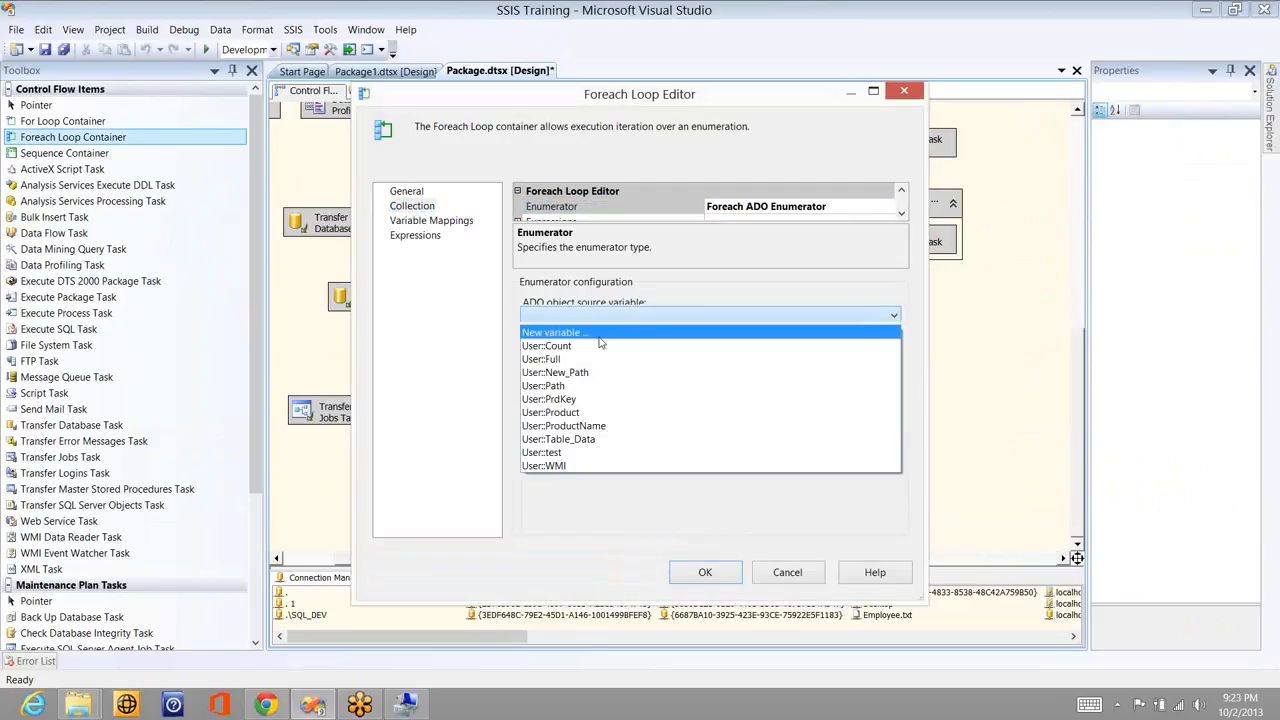
{"action": "left_click", "coordinate": [570, 465]}
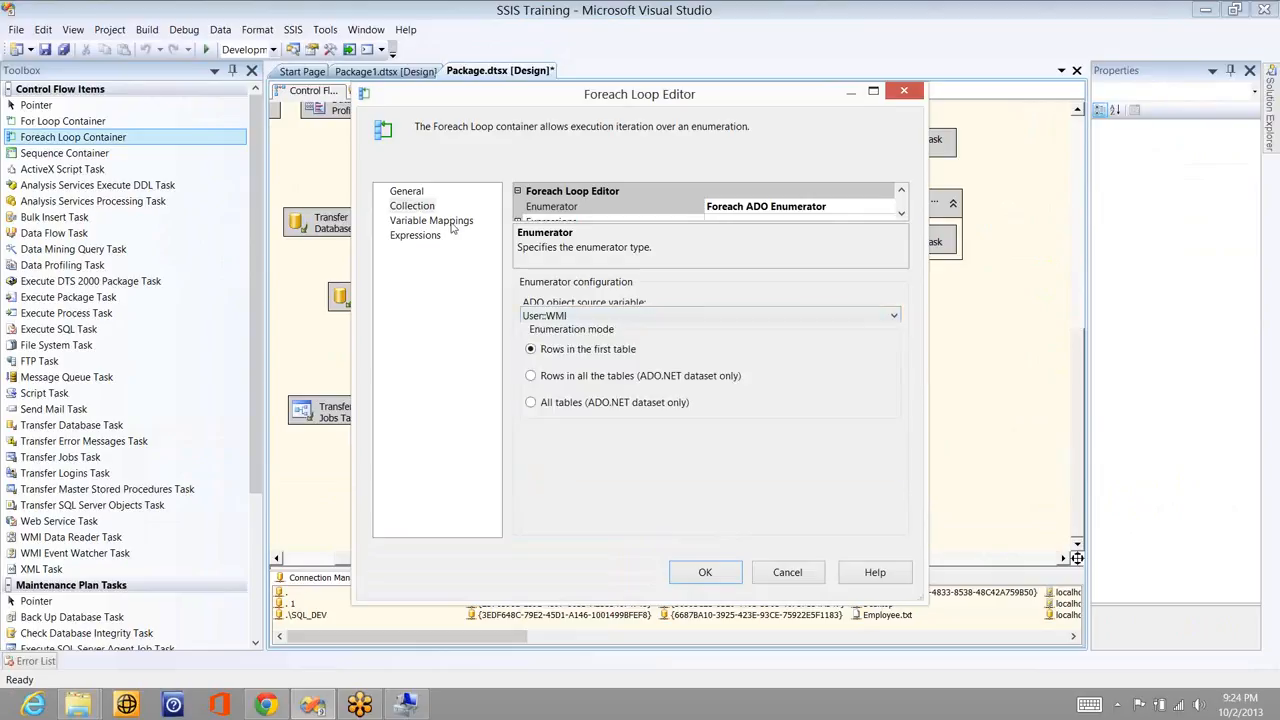
{"action": "left_click", "coordinate": [431, 220]}
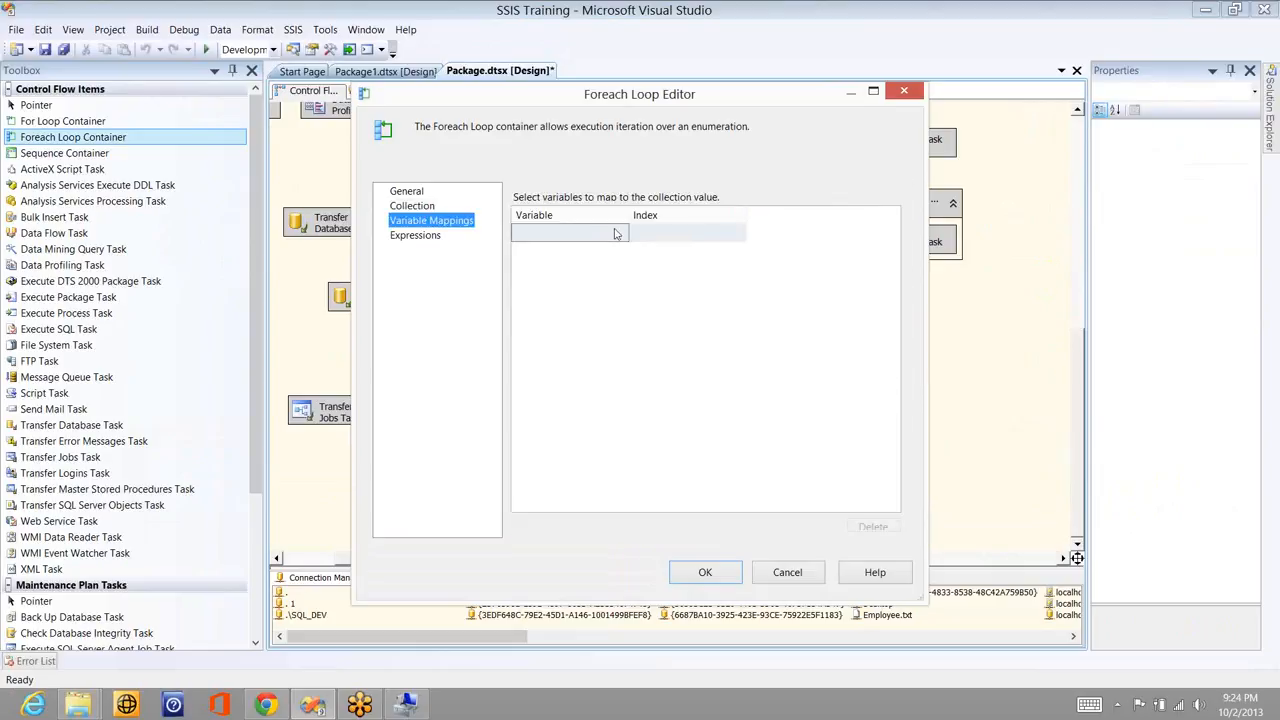
{"action": "left_click", "coordinate": [598, 236]}
{"action": "left_click", "coordinate": [585, 236]}
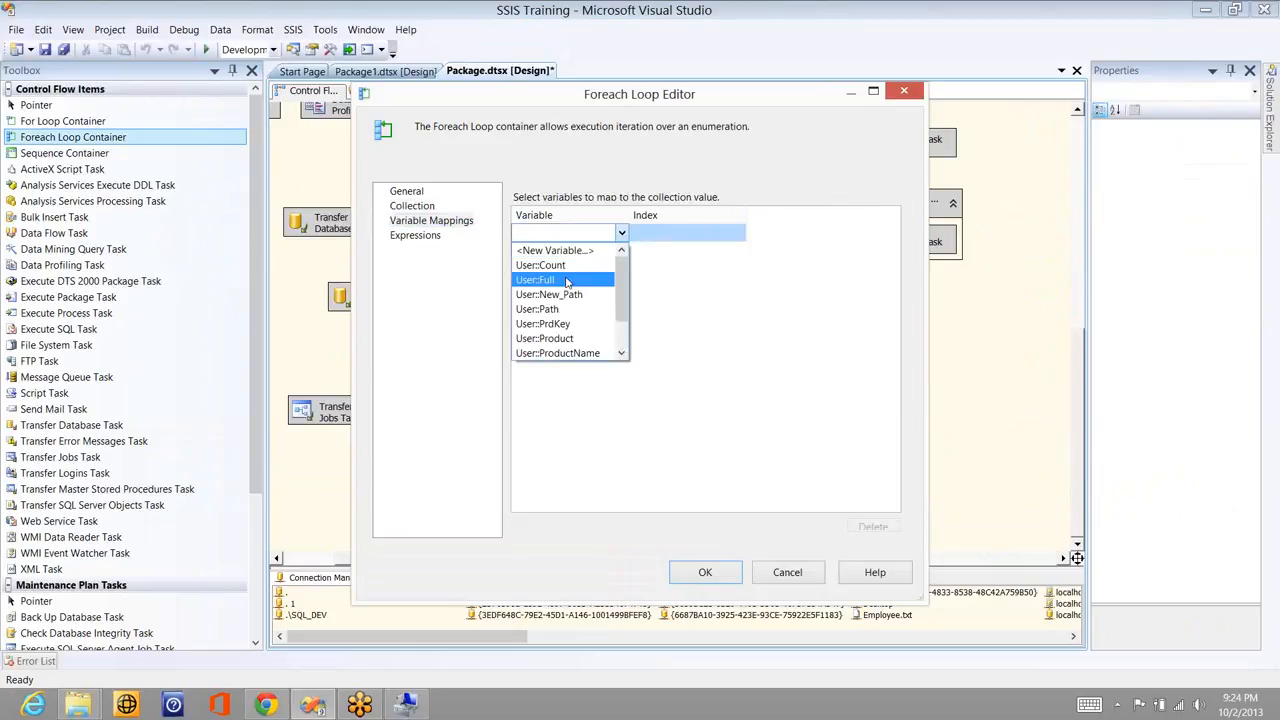
{"action": "left_click", "coordinate": [561, 315]}
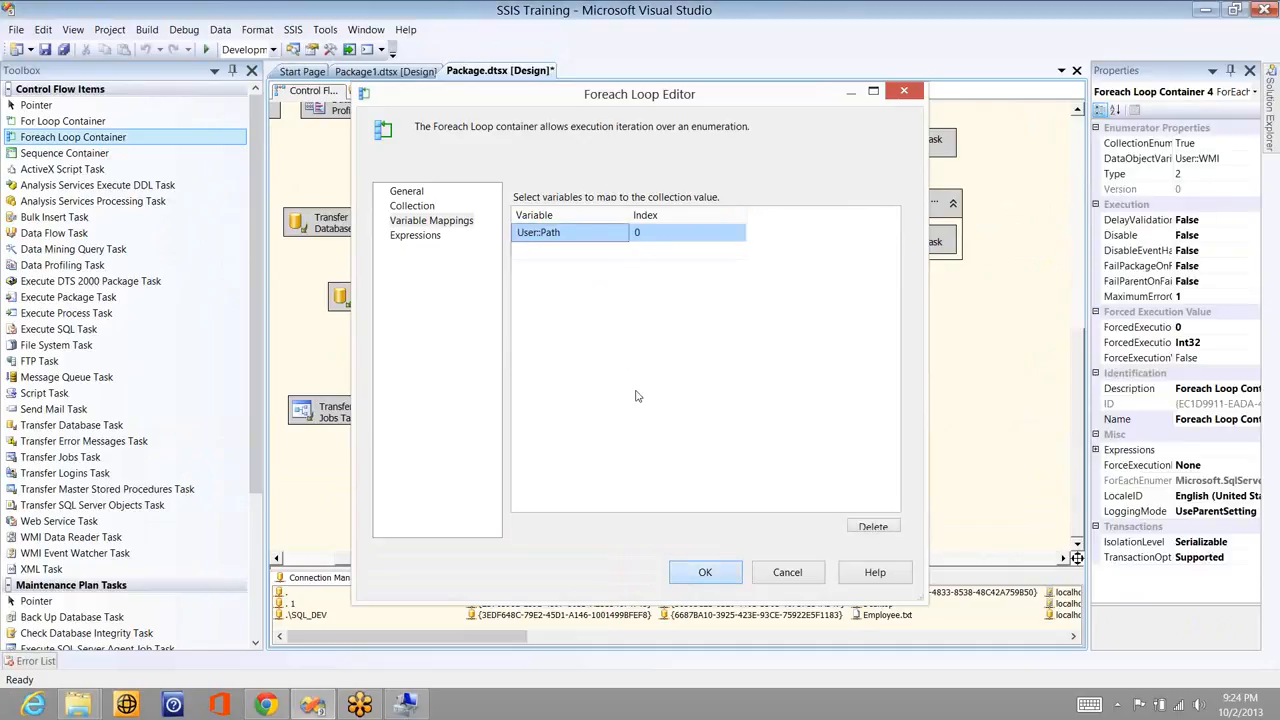
{"action": "key", "text": "Return"}
{"action": "right_click", "coordinate": [615, 345]}
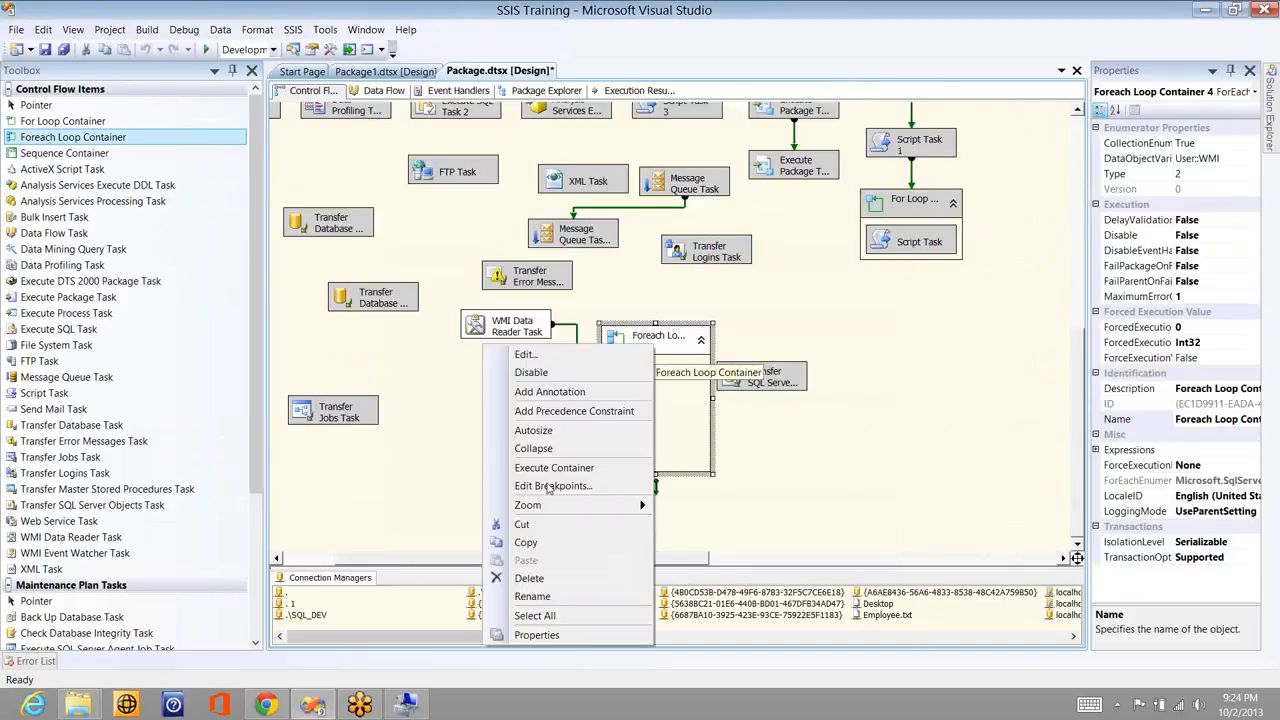
- Break at the start of every loop iteration and debug-run the package
{"action": "key", "text": "Return"}
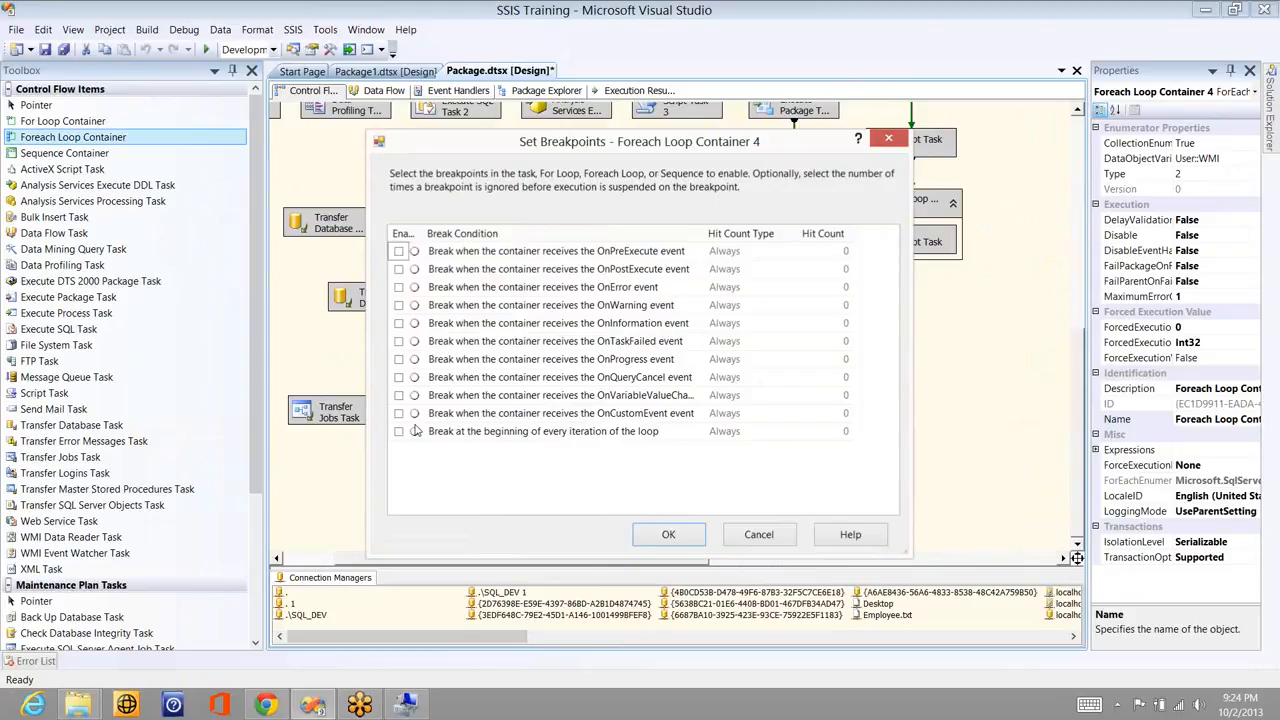
{"action": "left_click", "coordinate": [400, 432]}
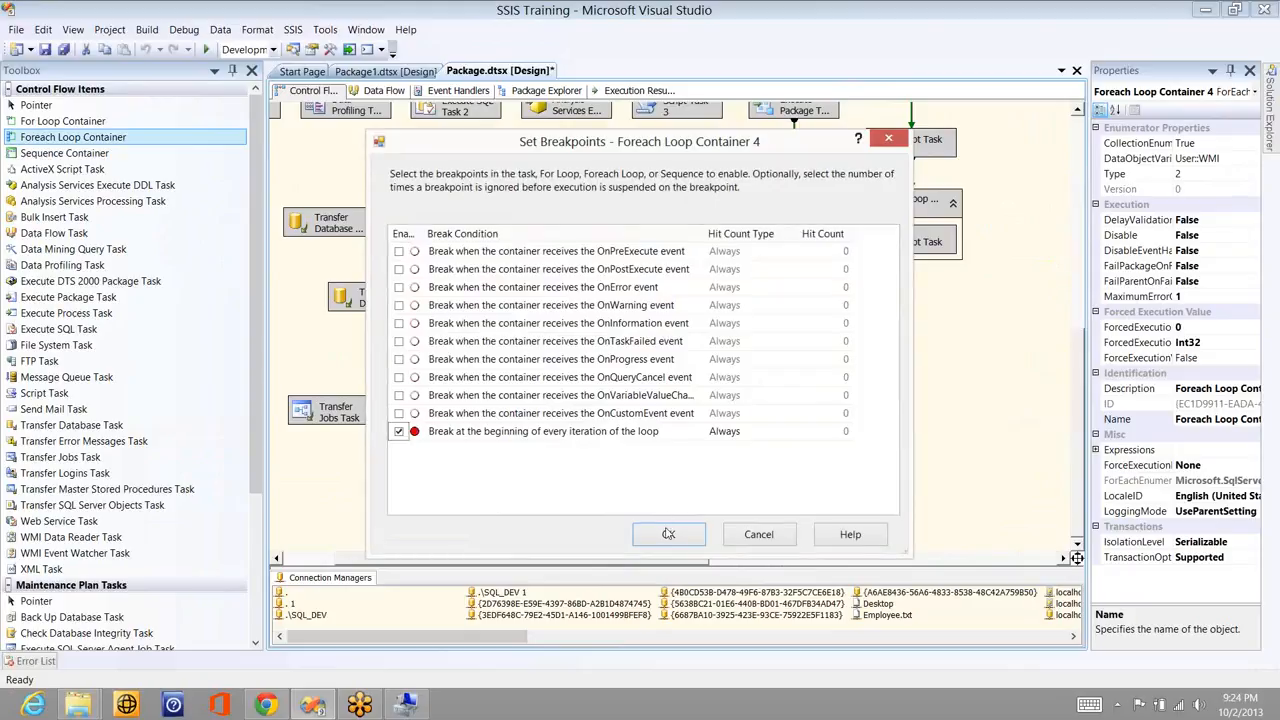
{"action": "key", "text": "Return"}
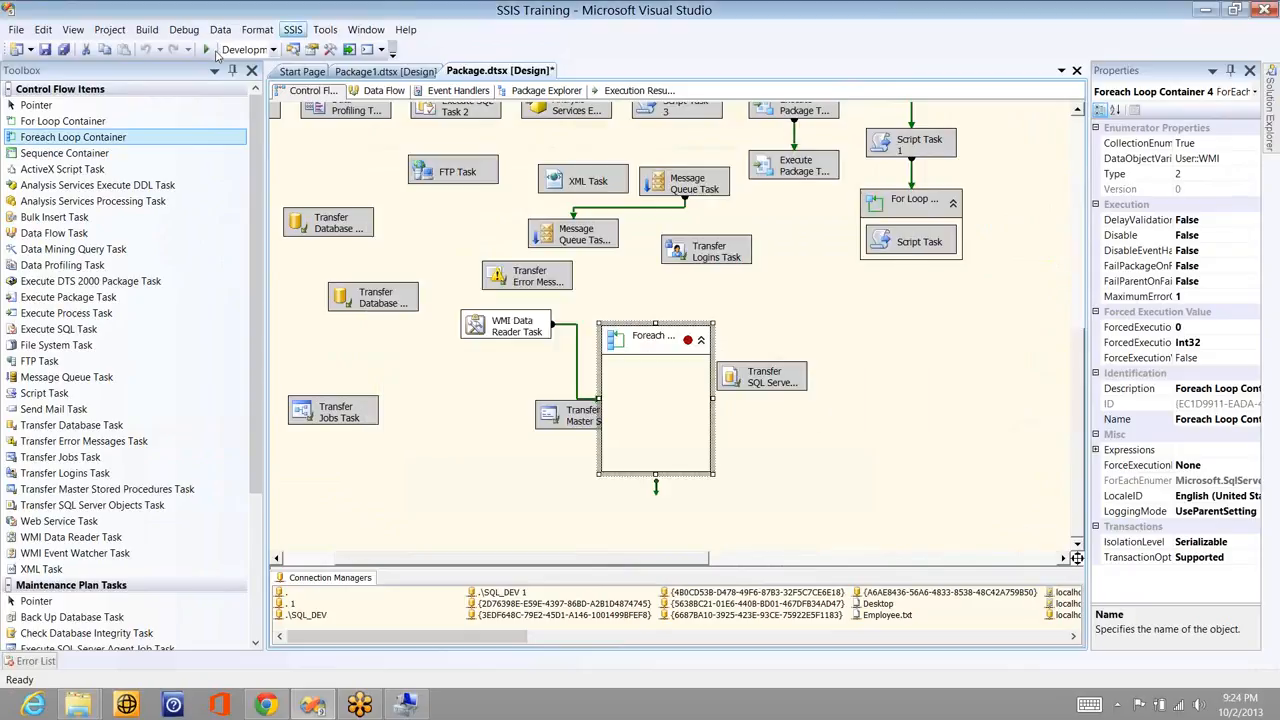
{"action": "left_click", "coordinate": [208, 50]}
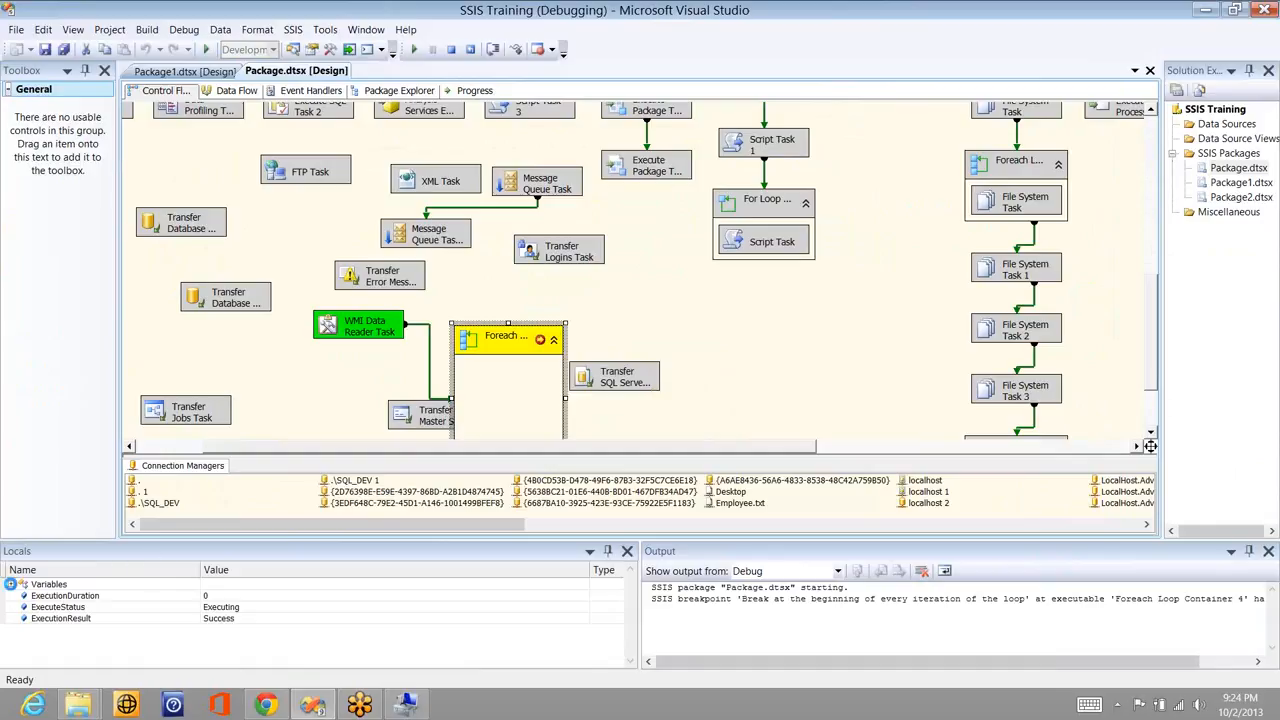
- Inspect the User::Path value in the Locals window at the breakpoint
{"action": "left_click", "coordinate": [630, 664]}
{"action": "left_click", "coordinate": [630, 664]}
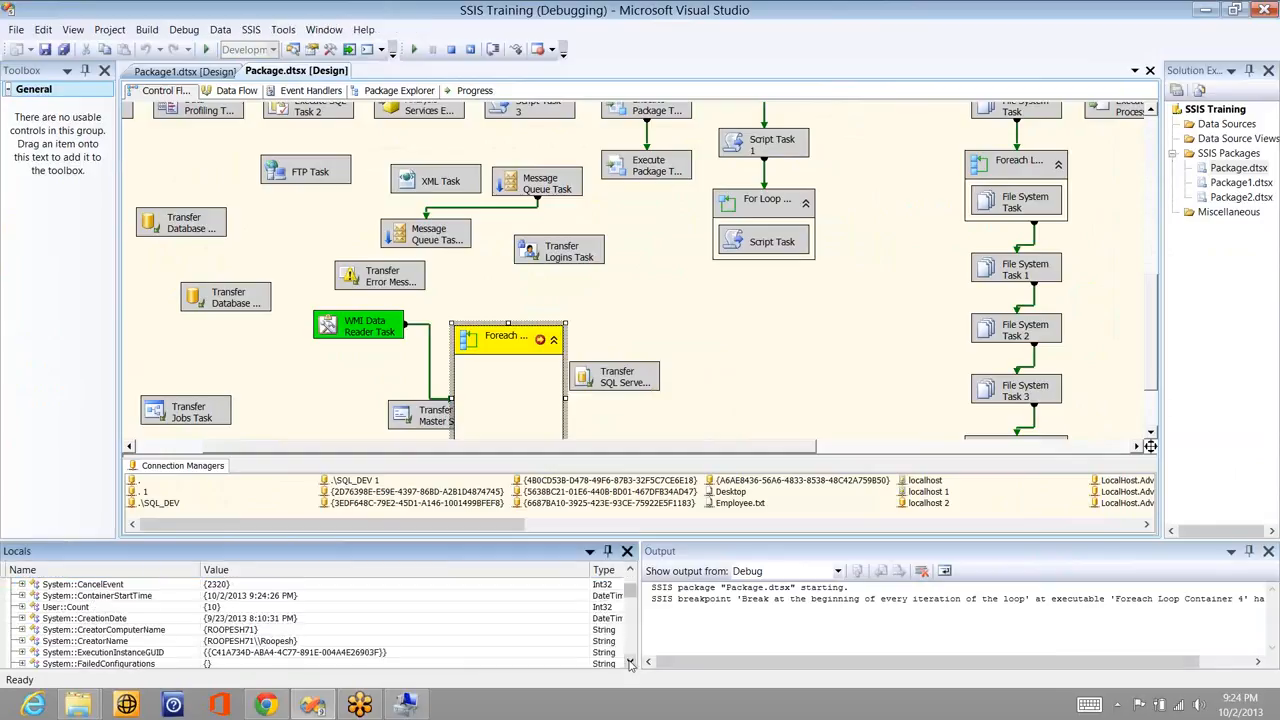
{"action": "left_click", "coordinate": [630, 664]}
{"action": "left_click", "coordinate": [630, 664]}
{"action": "left_click", "coordinate": [630, 664]}
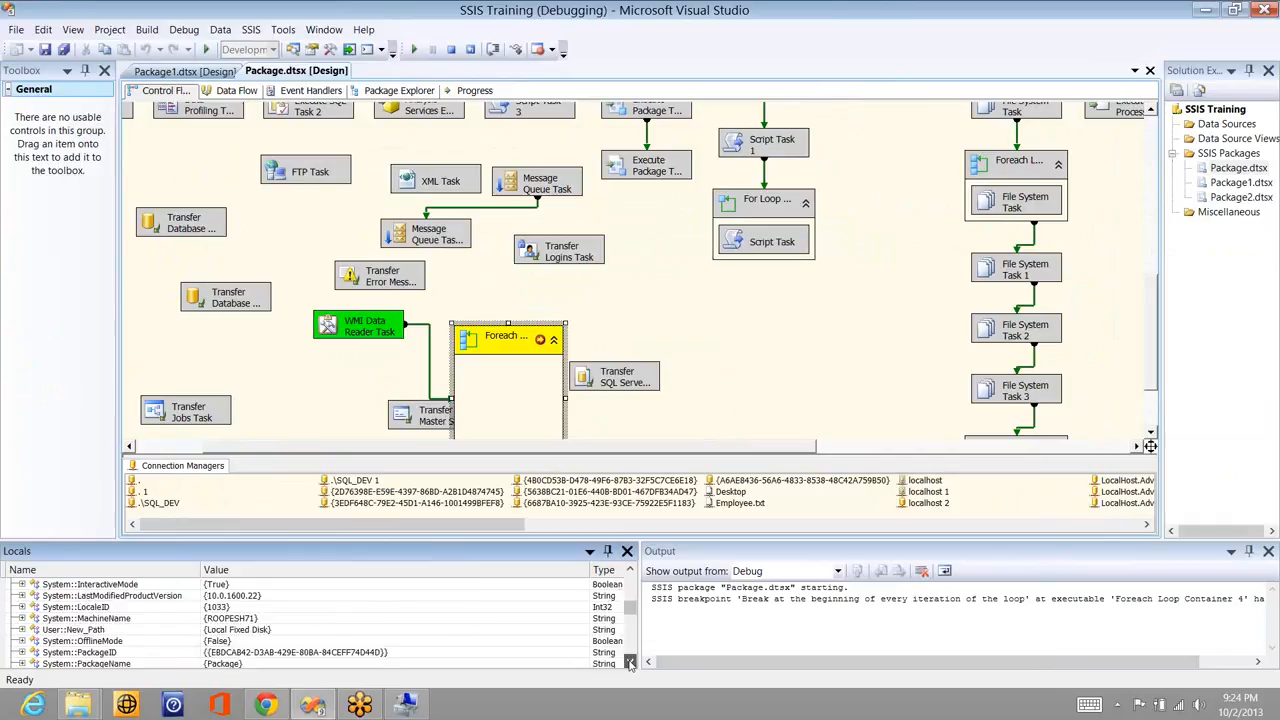
{"action": "left_click", "coordinate": [630, 664]}
{"action": "left_click", "coordinate": [630, 664]}
{"action": "left_click", "coordinate": [630, 664]}
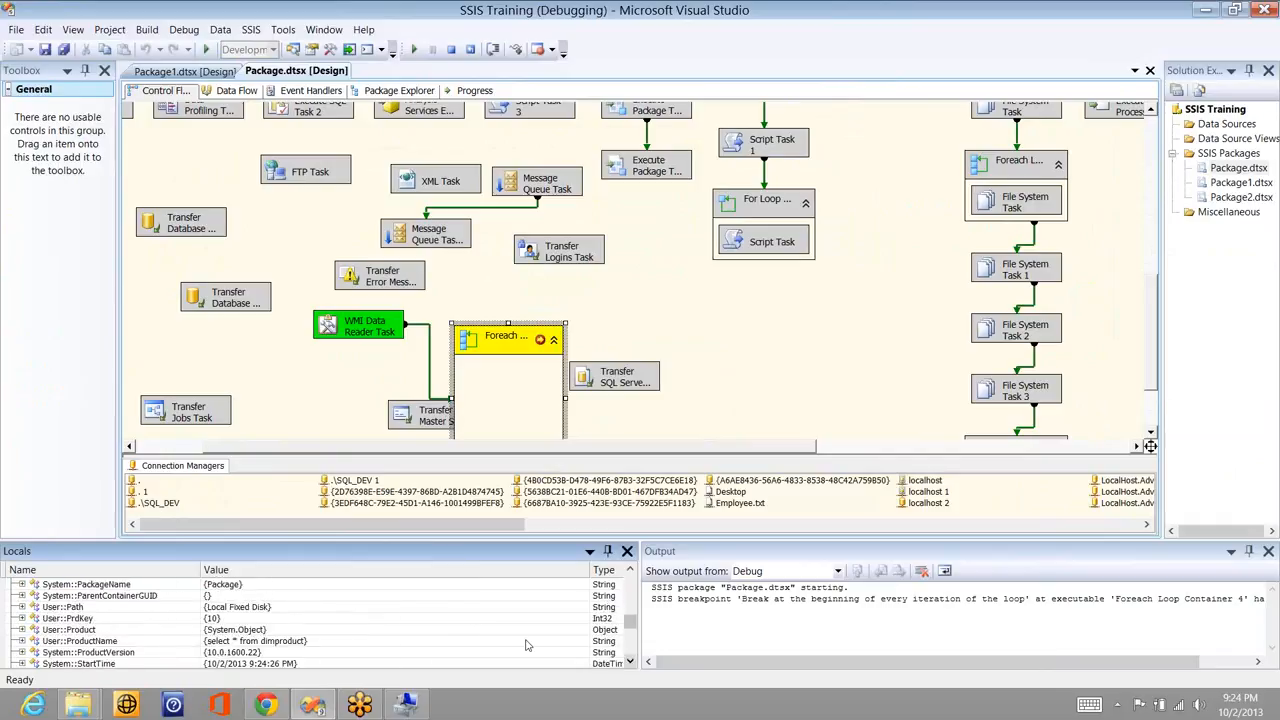
{"action": "left_click", "coordinate": [22, 607]}
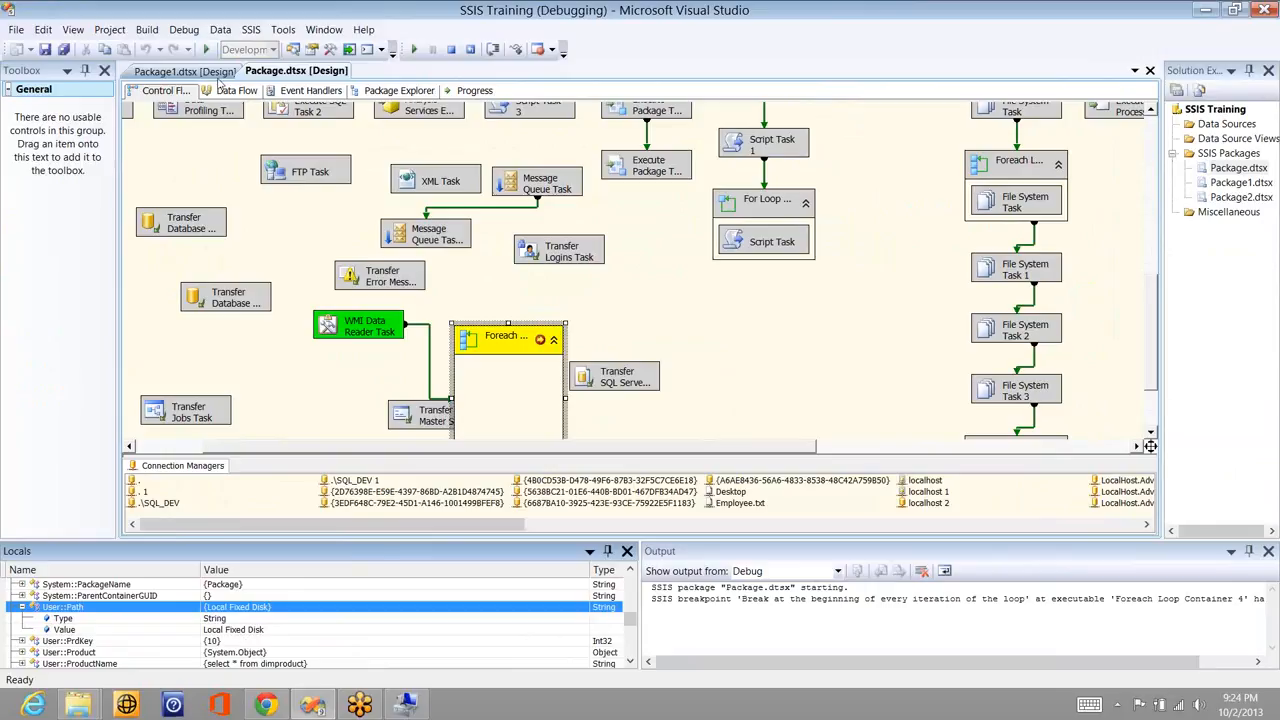
- Let the run finish, stop debugging, and add a WMI Event Watcher Task to the control flow
{"action": "left_click", "coordinate": [208, 49]}
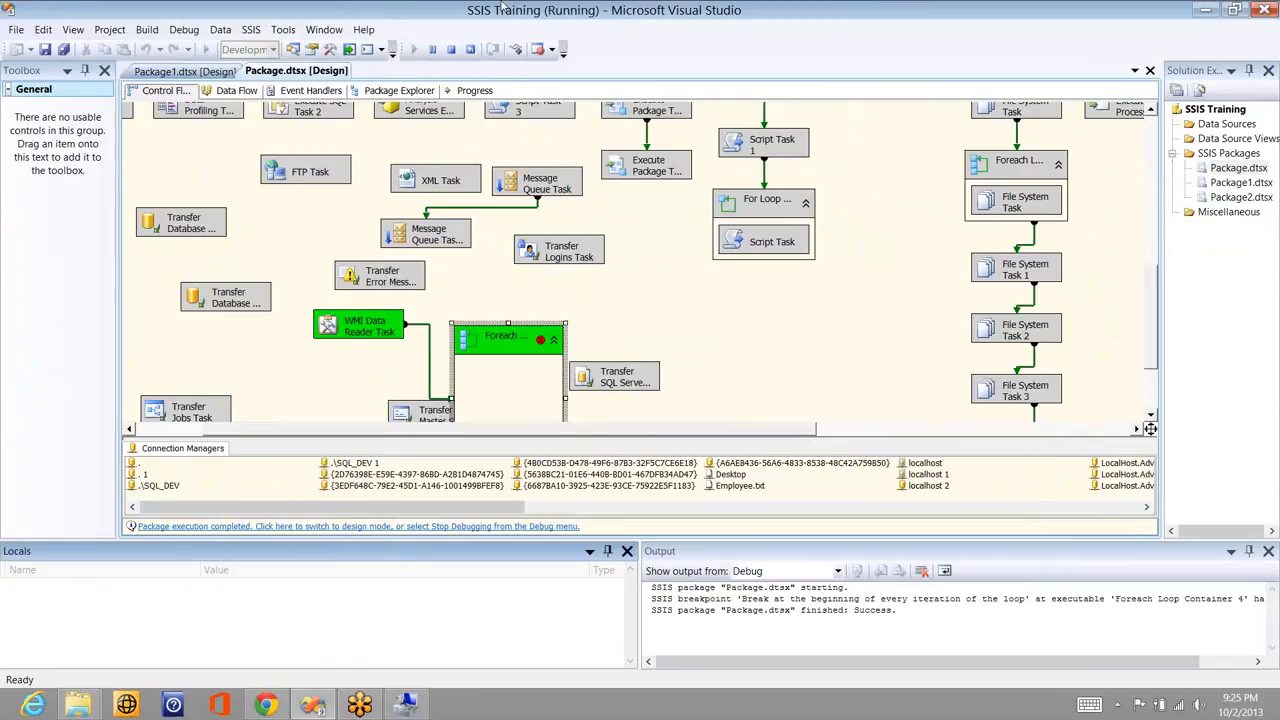
{"action": "left_click", "coordinate": [455, 50]}
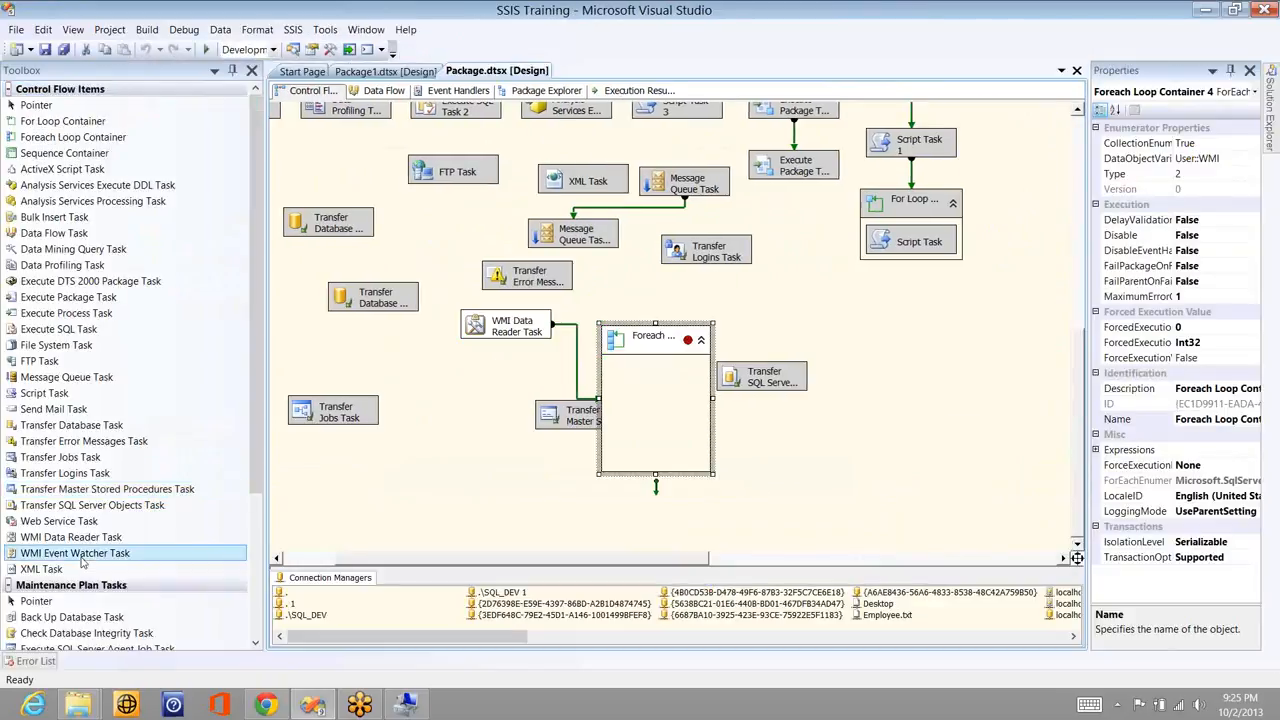
{"action": "left_click_drag", "start_coordinate": [75, 553], "coordinate": [376, 500]}
- Disable the Foreach Loop Container
{"action": "left_click", "coordinate": [498, 335]}
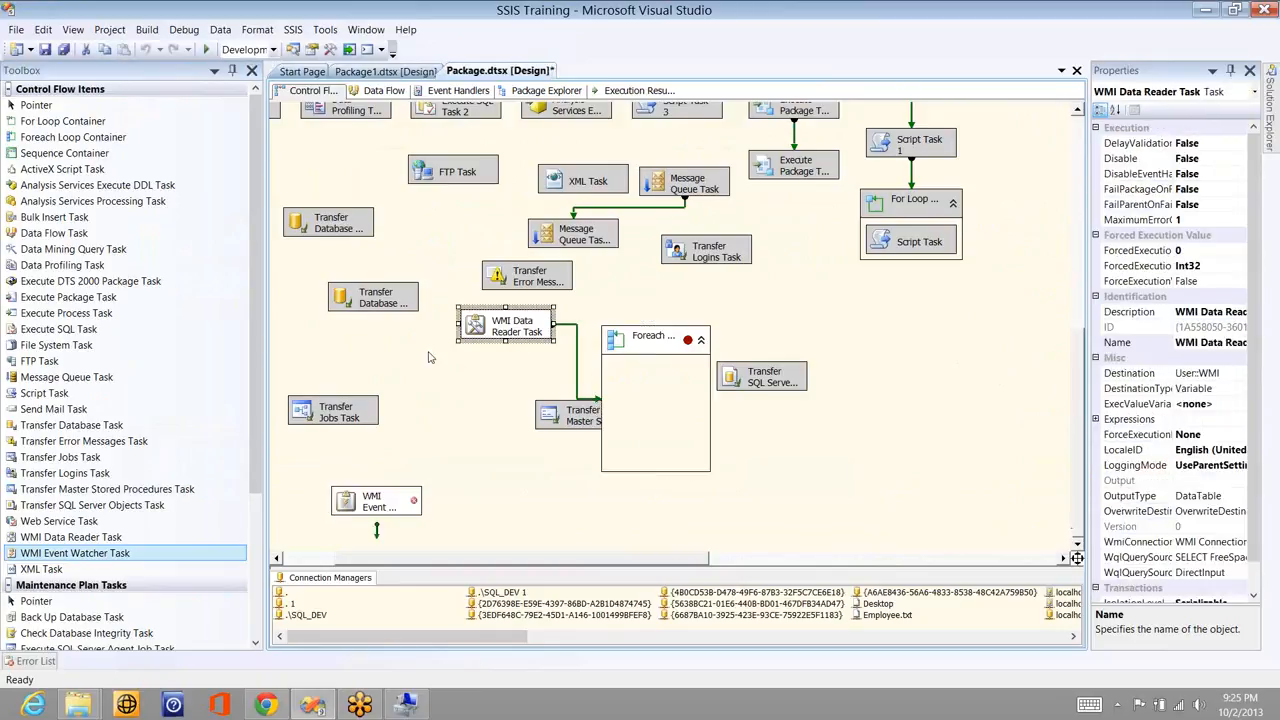
{"action": "right_click", "coordinate": [498, 333]}
{"action": "left_click", "coordinate": [659, 345]}
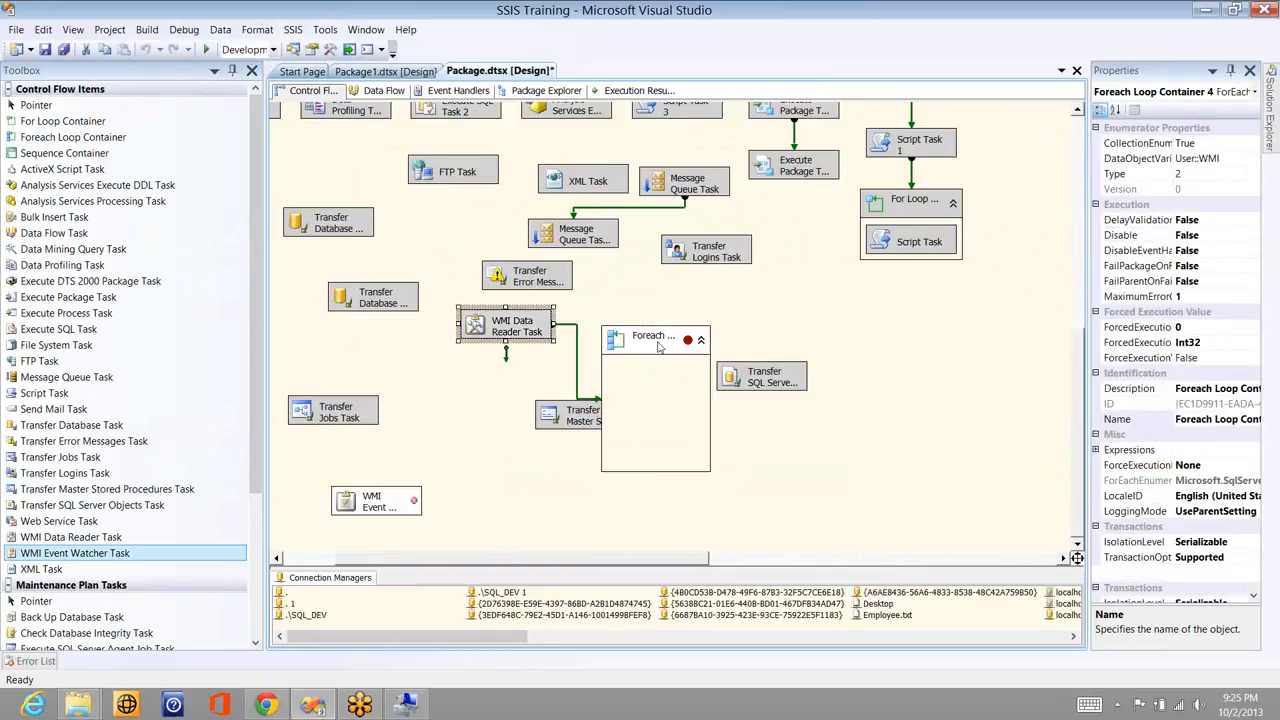
{"action": "right_click", "coordinate": [659, 346]}
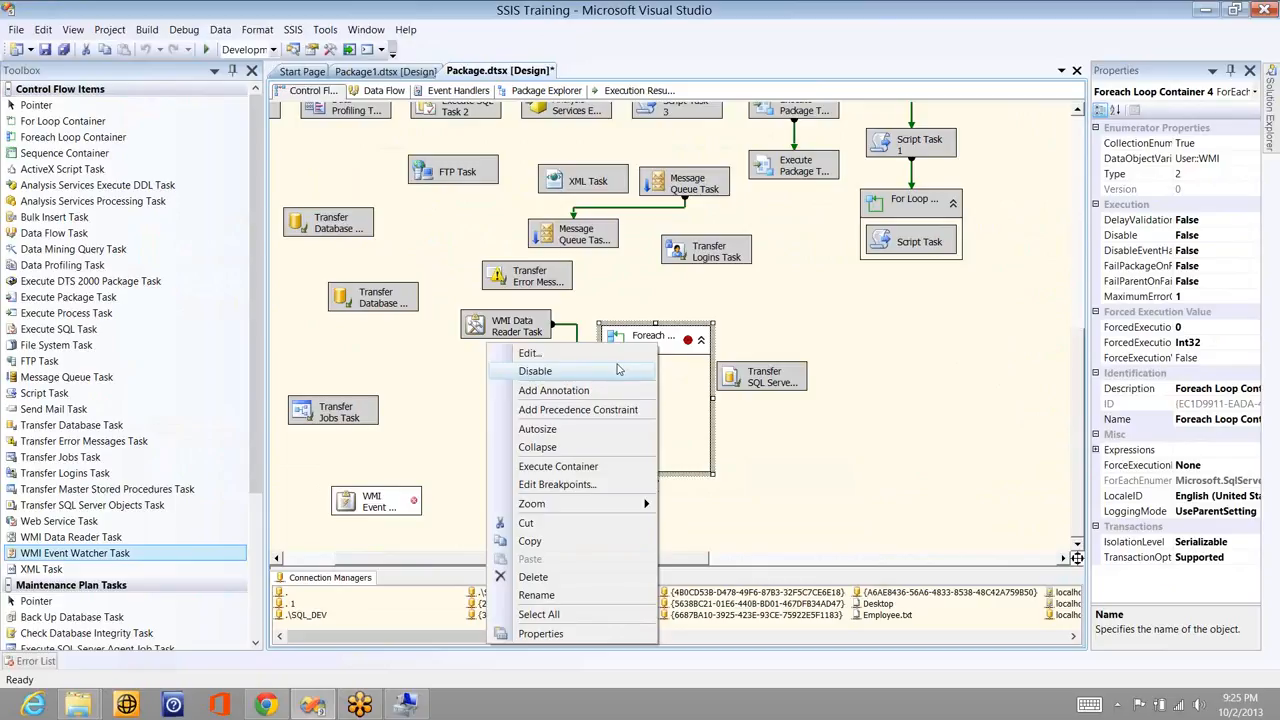
{"action": "left_click", "coordinate": [620, 369]}
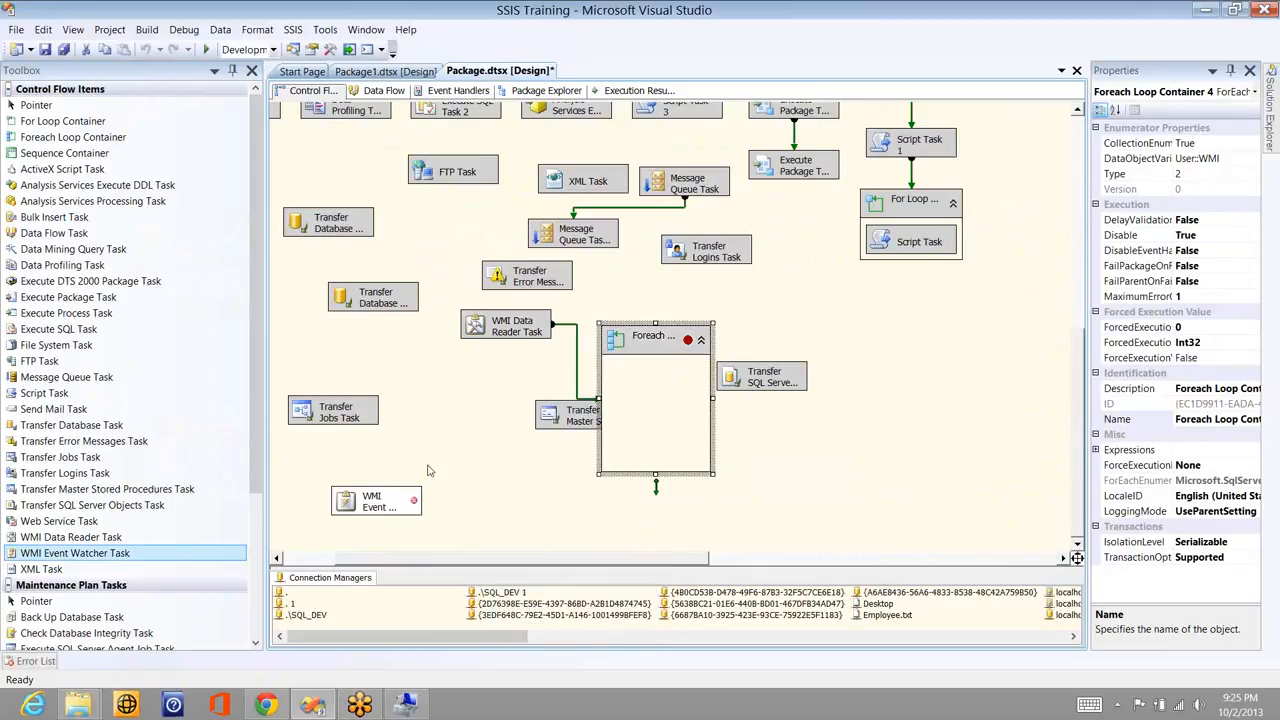
- In the WMI Event Watcher Task's WMI Options, set WmiConnection to WMI Connection Manager
{"action": "double_click", "coordinate": [384, 516]}
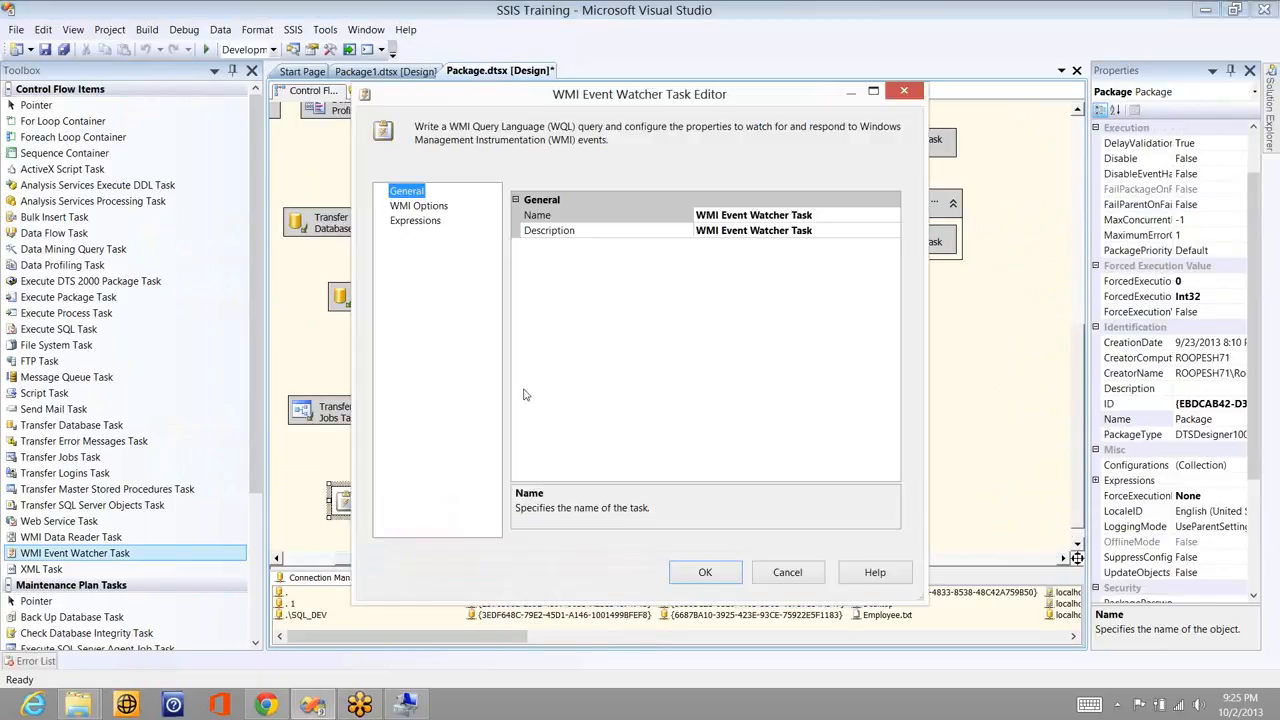
{"action": "left_click", "coordinate": [445, 206]}
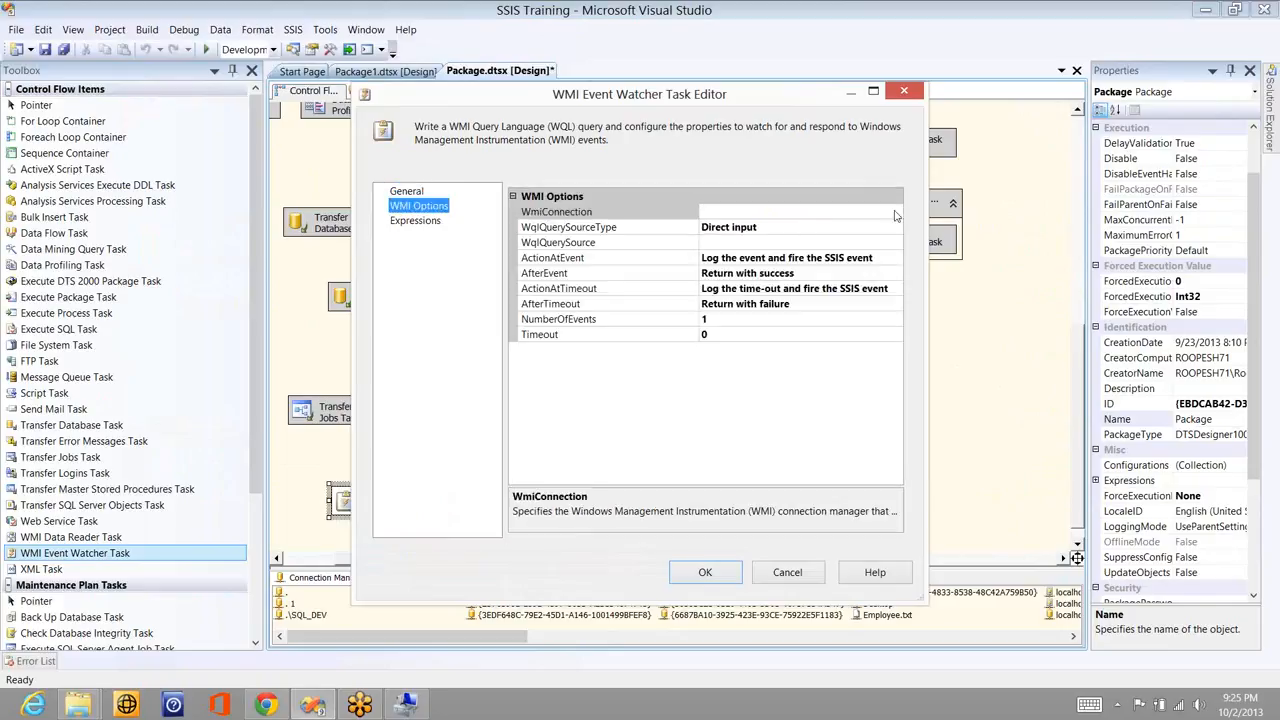
{"action": "left_click", "coordinate": [896, 212]}
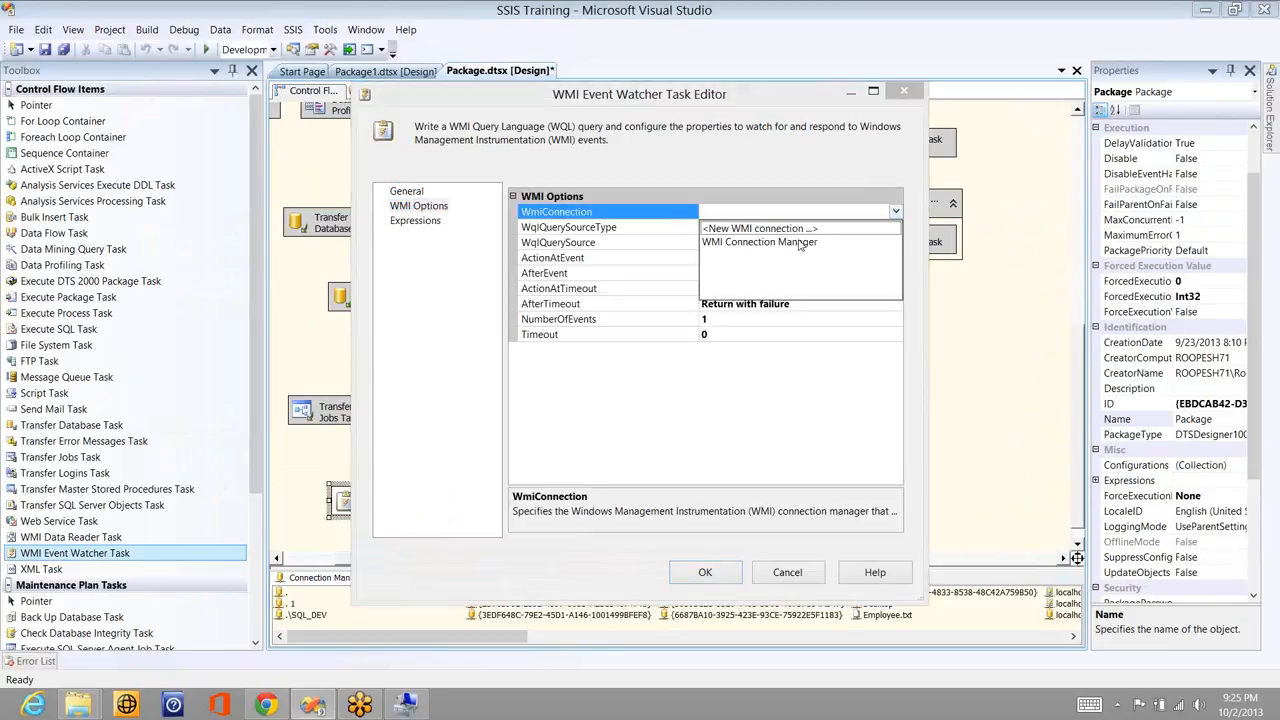
{"action": "left_click", "coordinate": [800, 245]}
{"action": "left_click", "coordinate": [763, 242]}
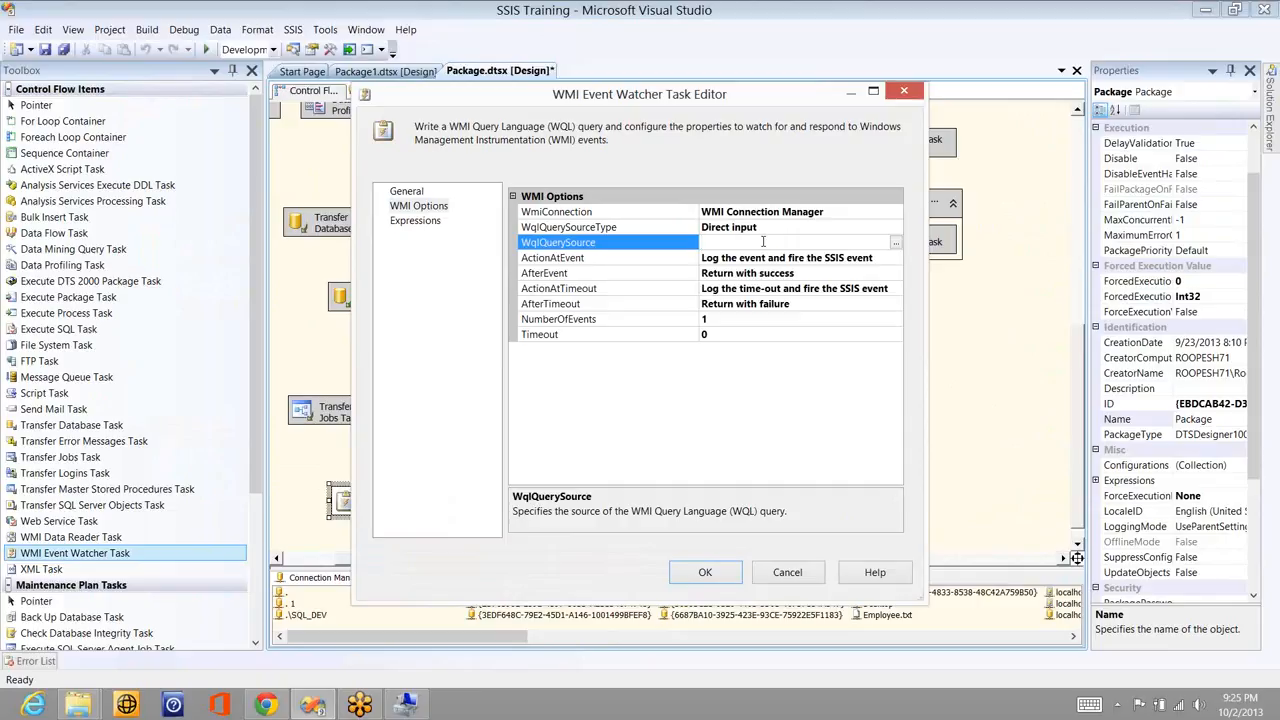
{"action": "left_click", "coordinate": [878, 259]}
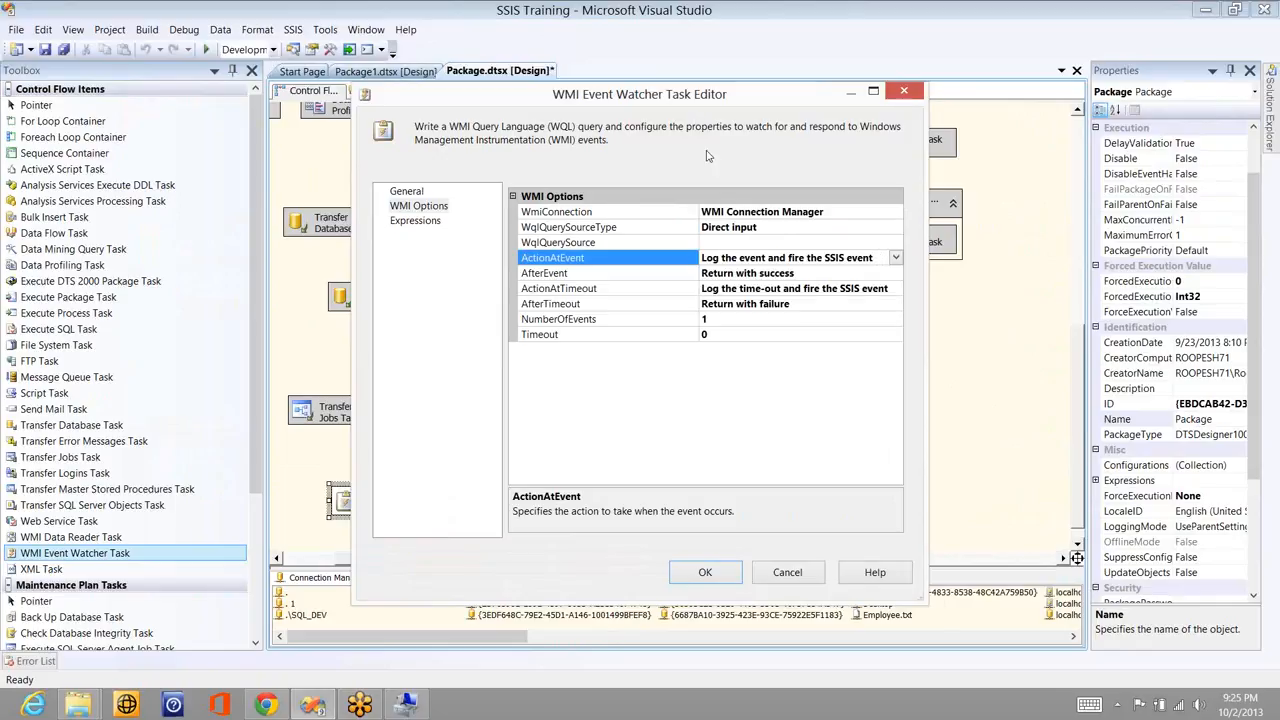
- Check AfterEvent, ActionAtTimeout, AfterTimeout, NumberOfEvents and Timeout unchanged, then cancel the editor
{"action": "left_click_drag", "start_coordinate": [692, 97], "coordinate": [707, 155]}
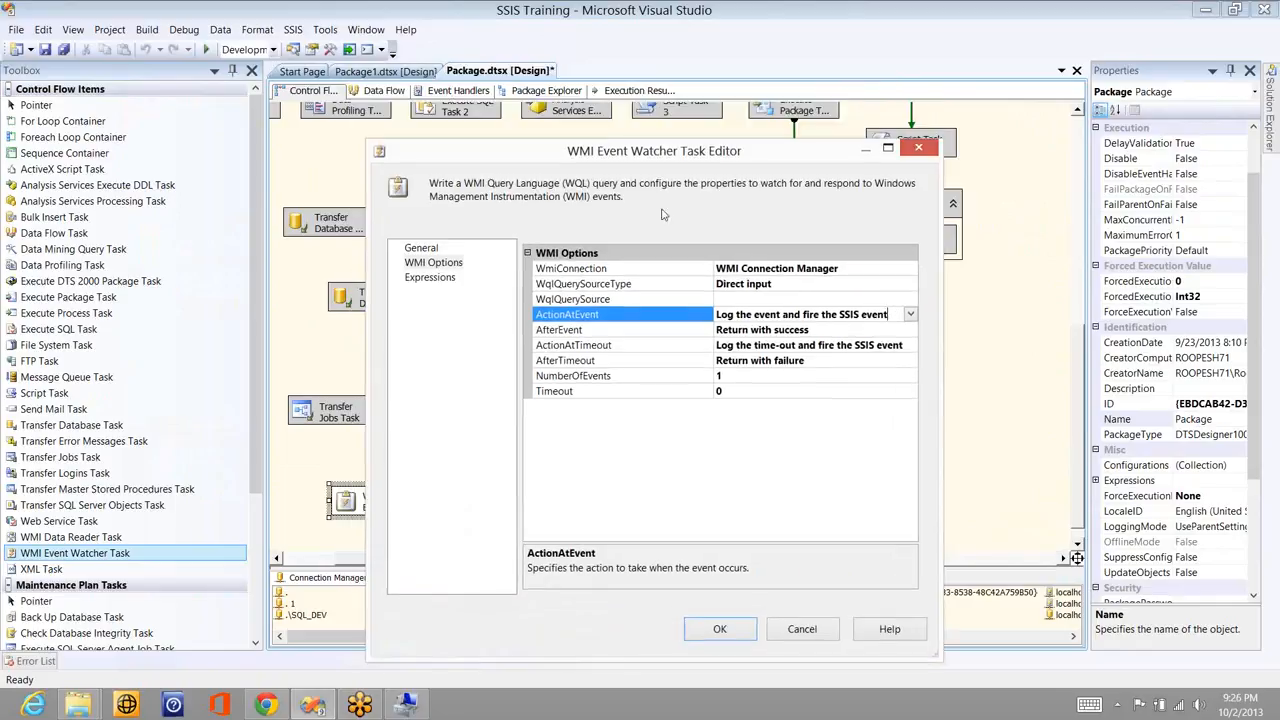
{"action": "left_click", "coordinate": [911, 332]}
{"action": "left_click", "coordinate": [911, 332]}
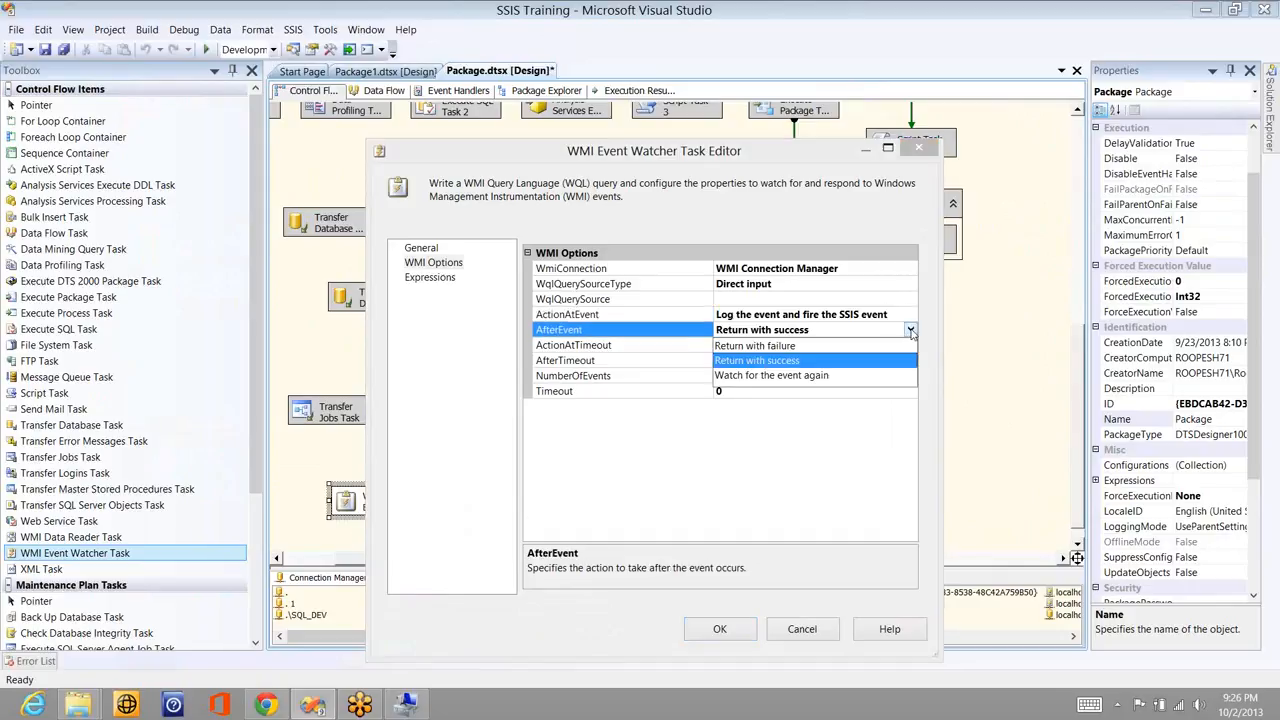
{"action": "left_click", "coordinate": [911, 332]}
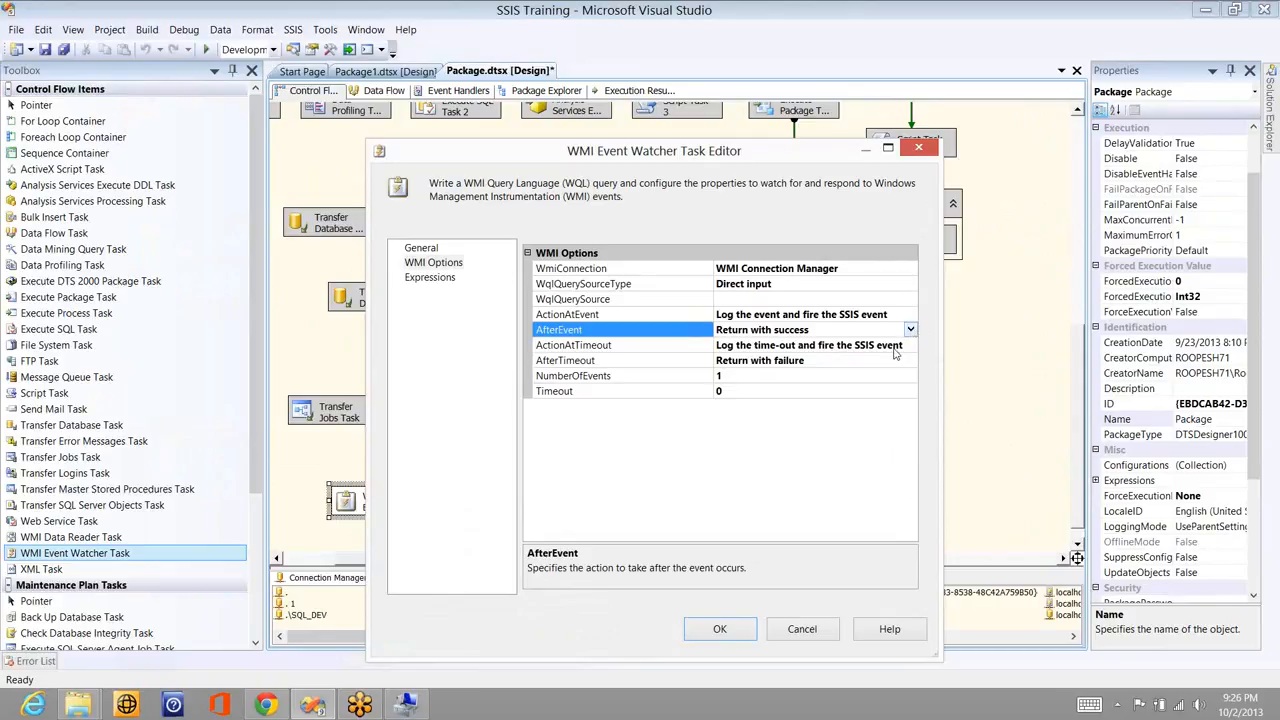
{"action": "left_click", "coordinate": [911, 346]}
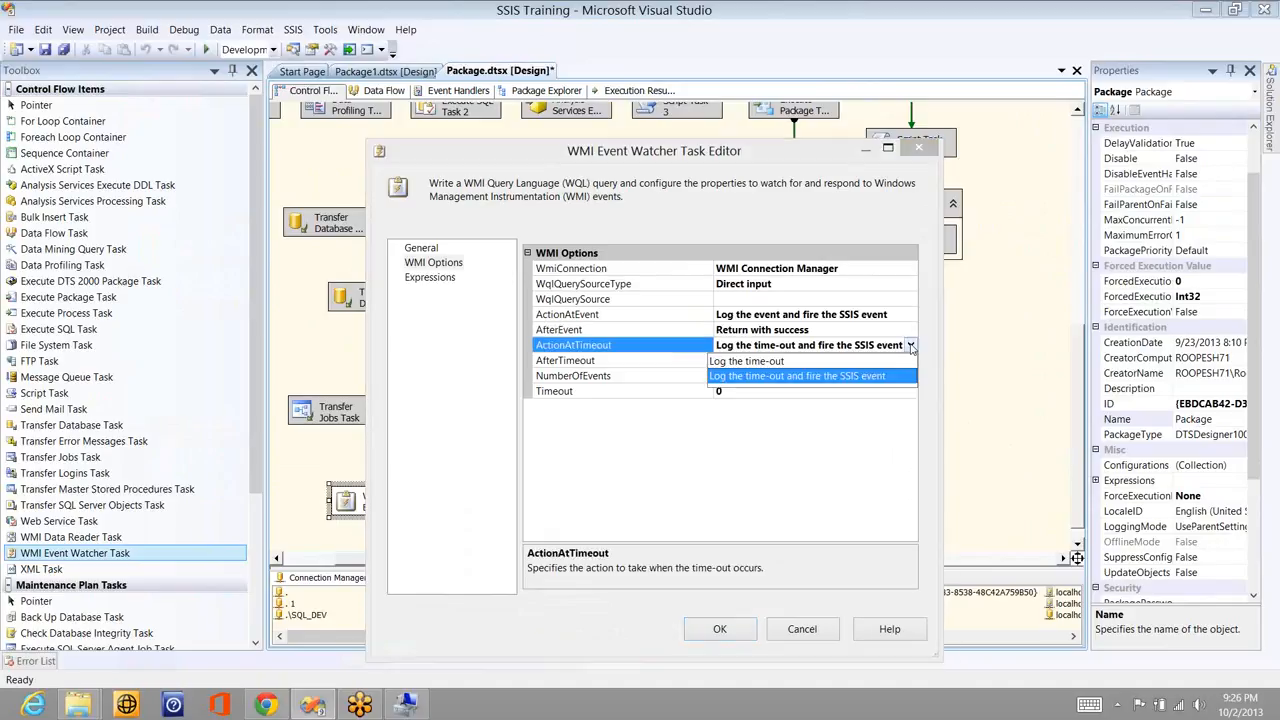
{"action": "left_click", "coordinate": [911, 346]}
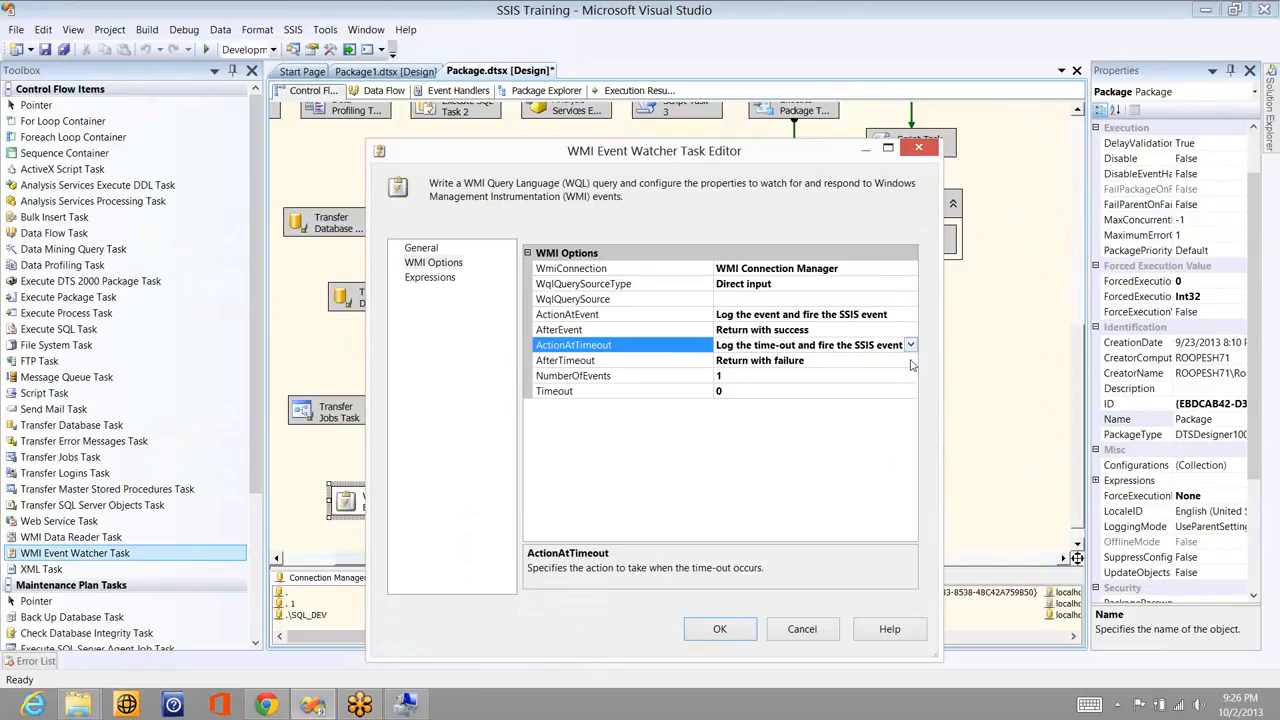
{"action": "left_click", "coordinate": [911, 362]}
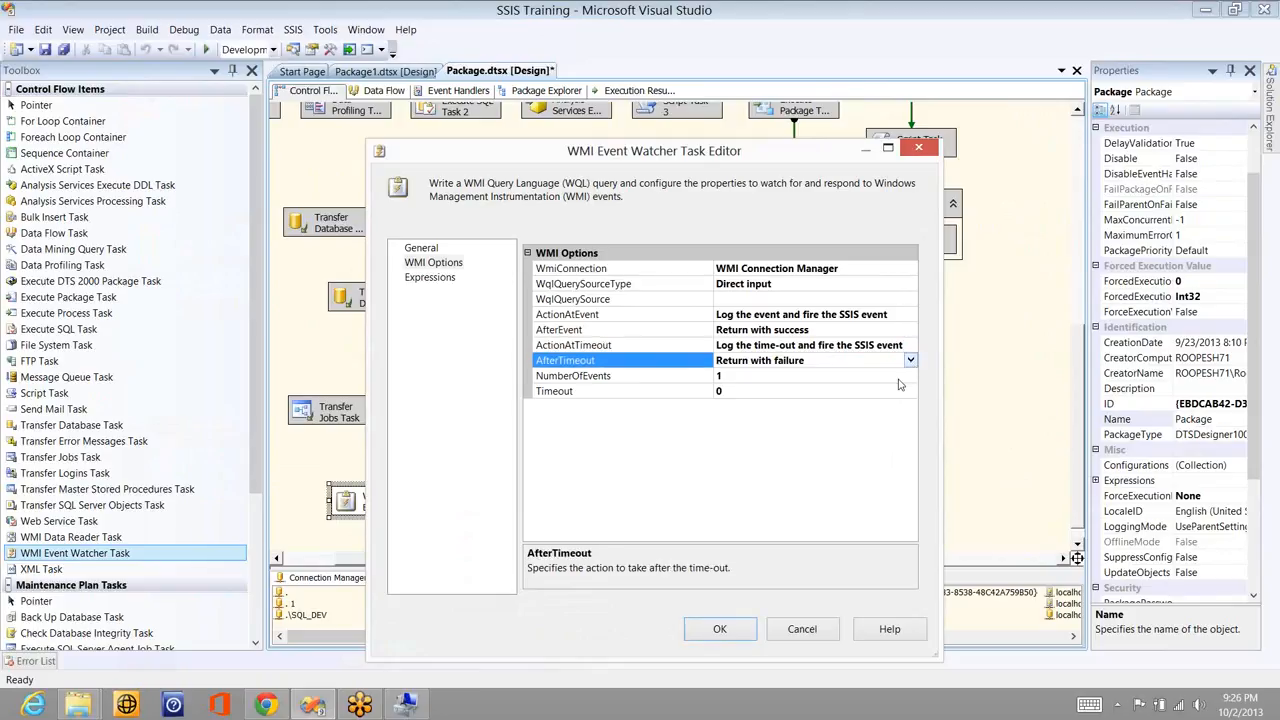
{"action": "left_click", "coordinate": [897, 375]}
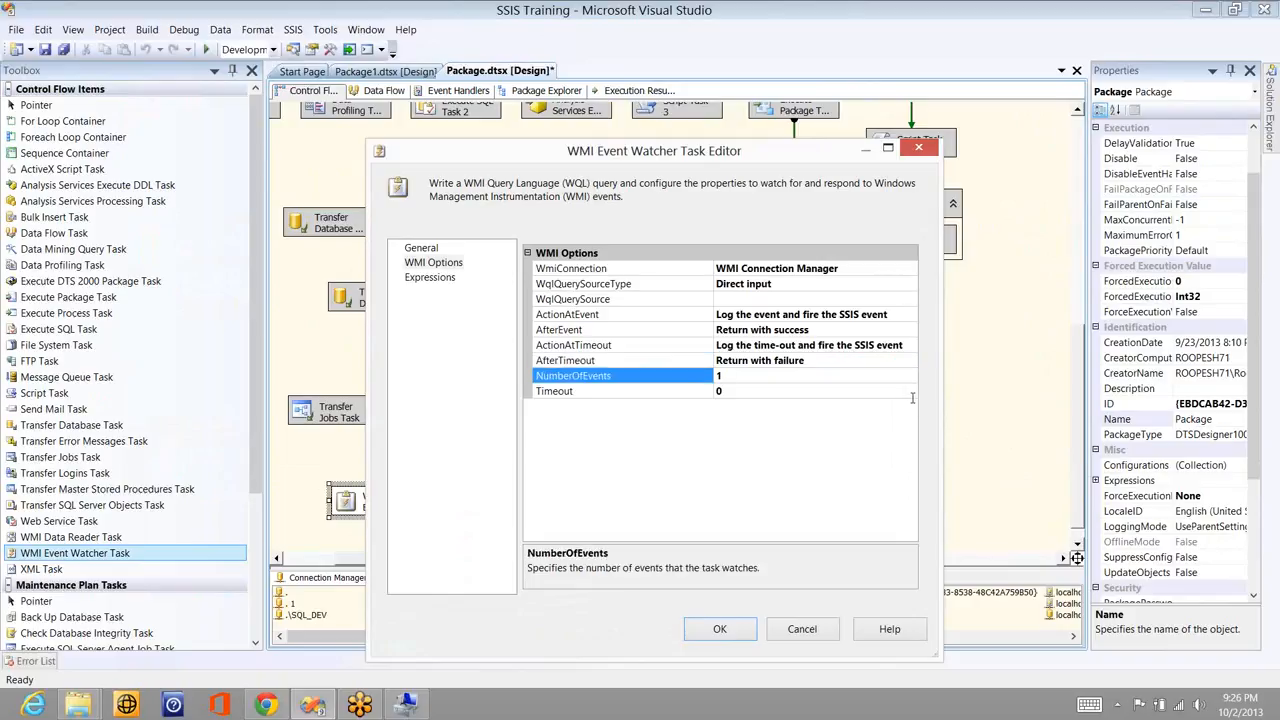
{"action": "left_click", "coordinate": [912, 397]}
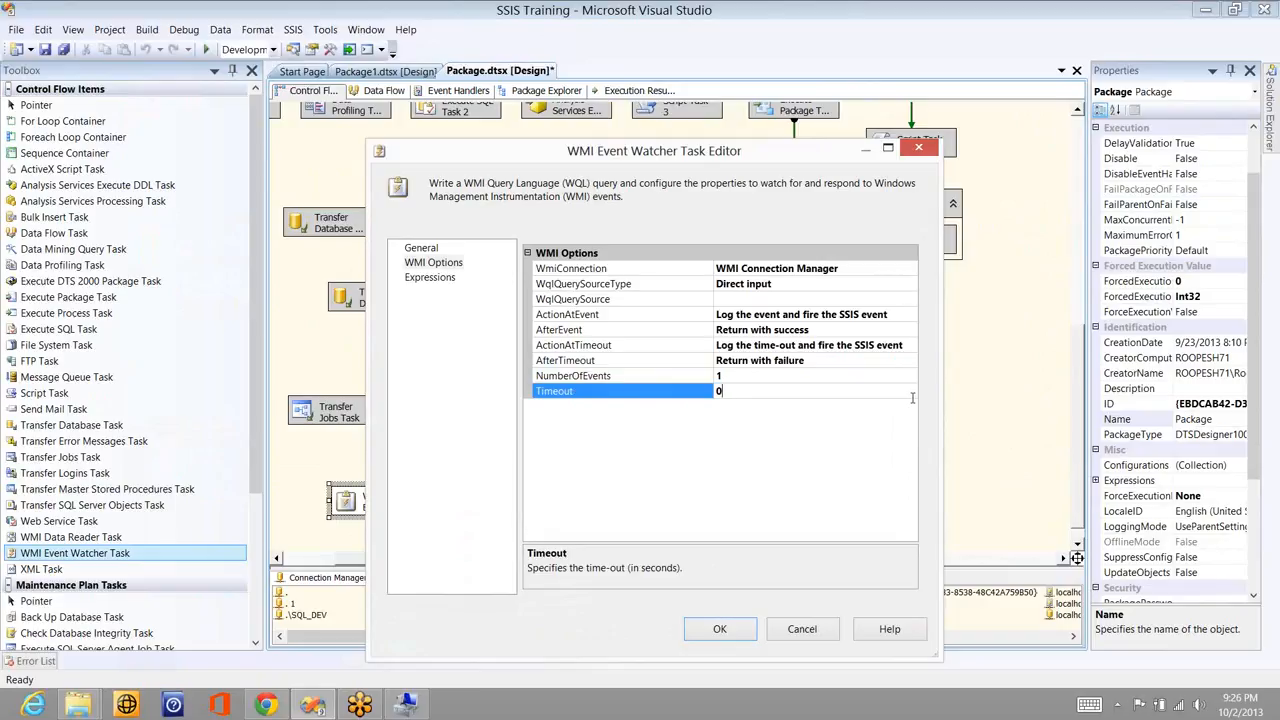
{"action": "left_click", "coordinate": [790, 639]}
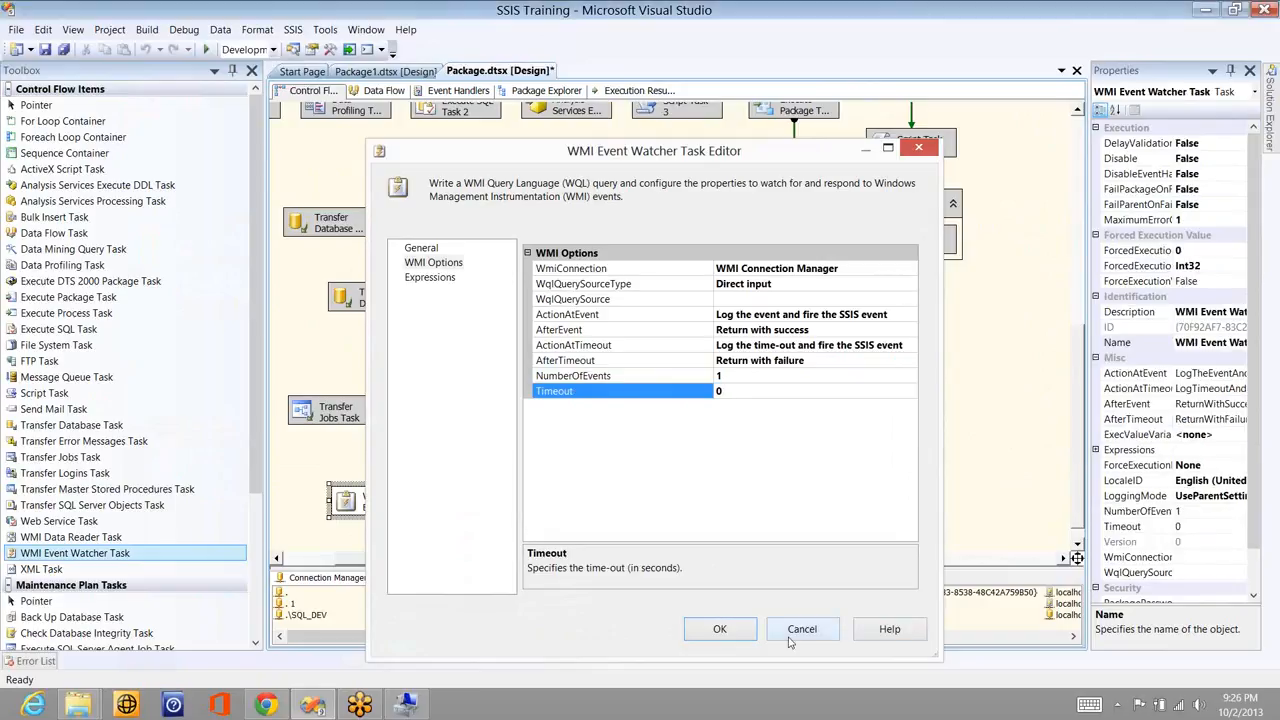
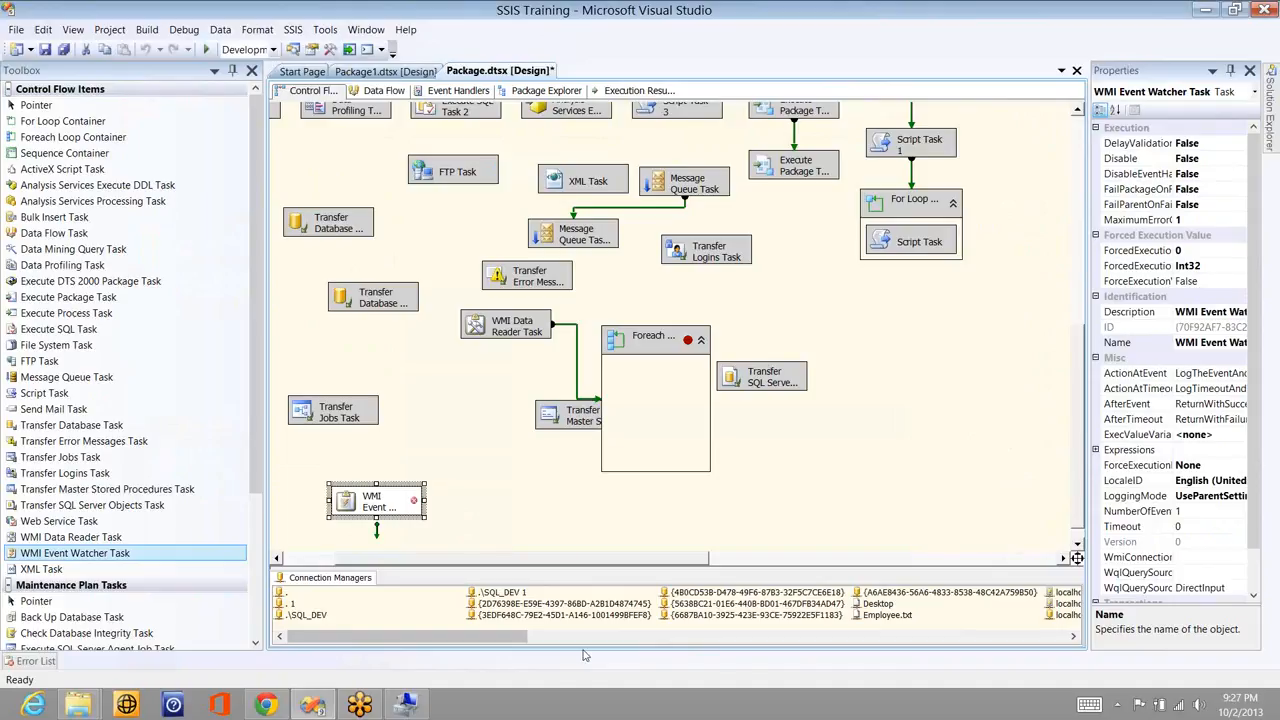
- Disable the WMI Event Watcher Task and place an Execute DTS 2000 Package Task on the canvas
{"action": "right_click", "coordinate": [400, 503]}
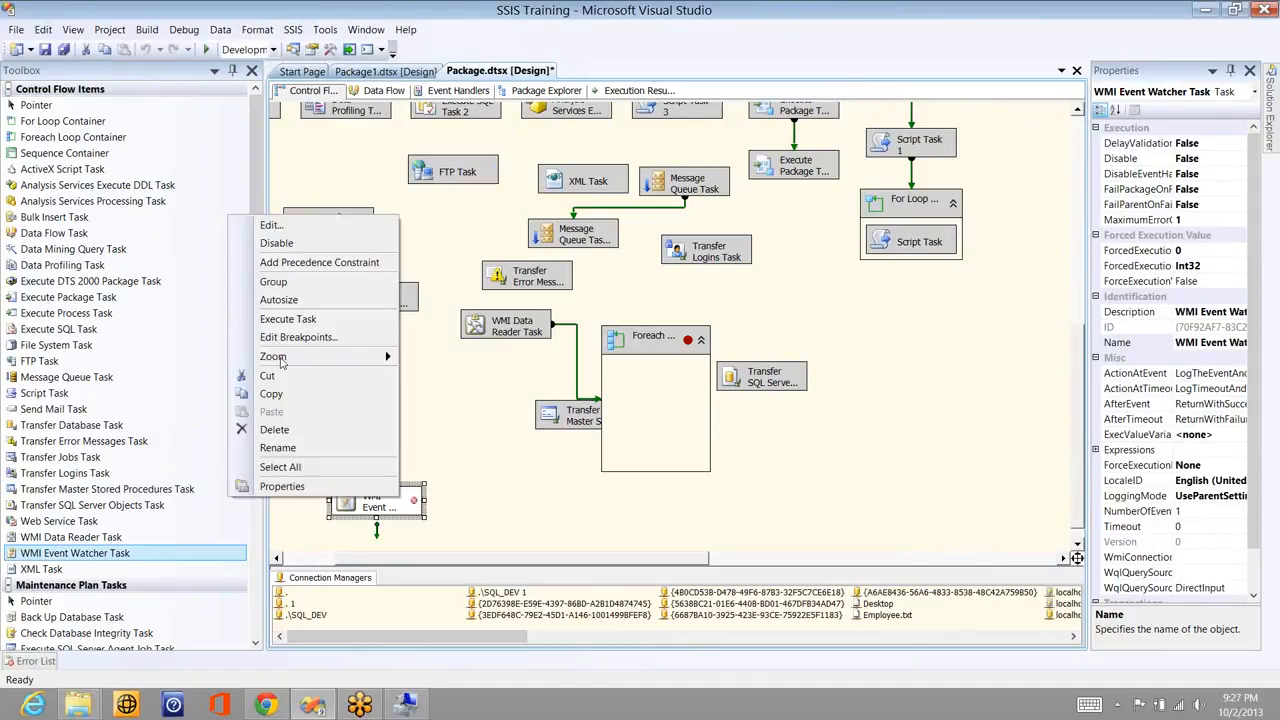
{"action": "left_click", "coordinate": [291, 244]}
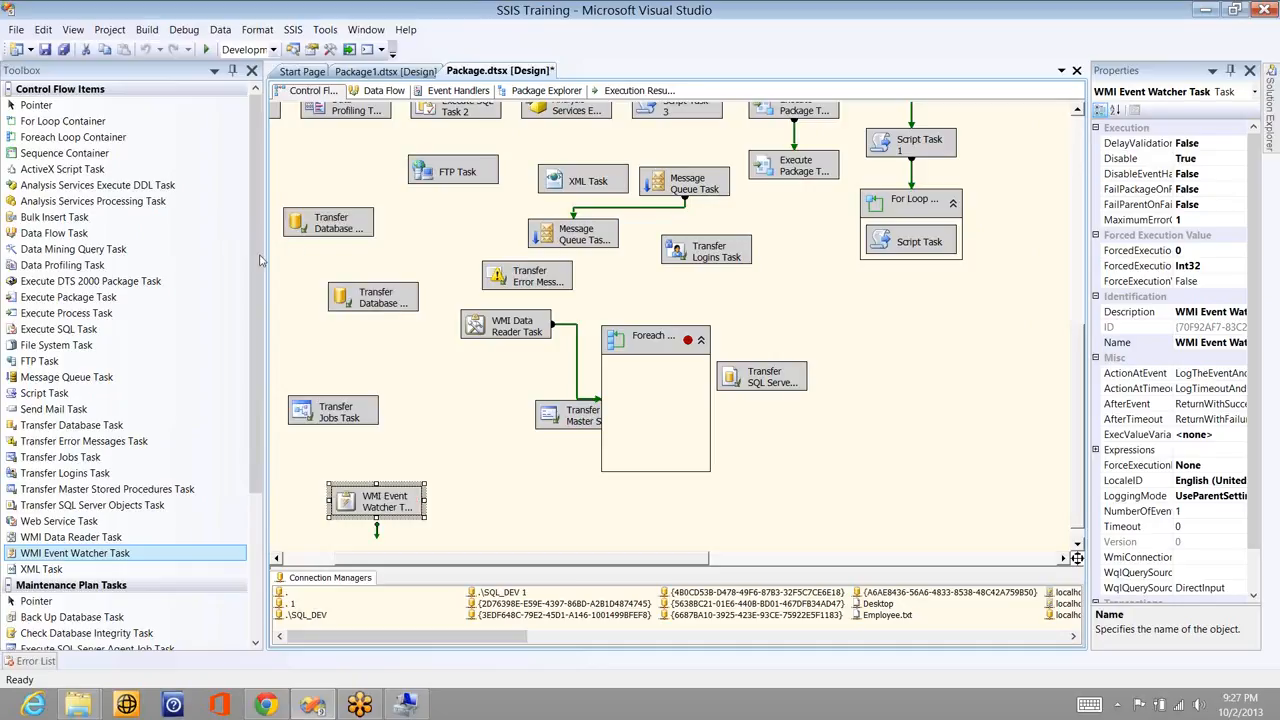
{"action": "left_click", "coordinate": [101, 287]}
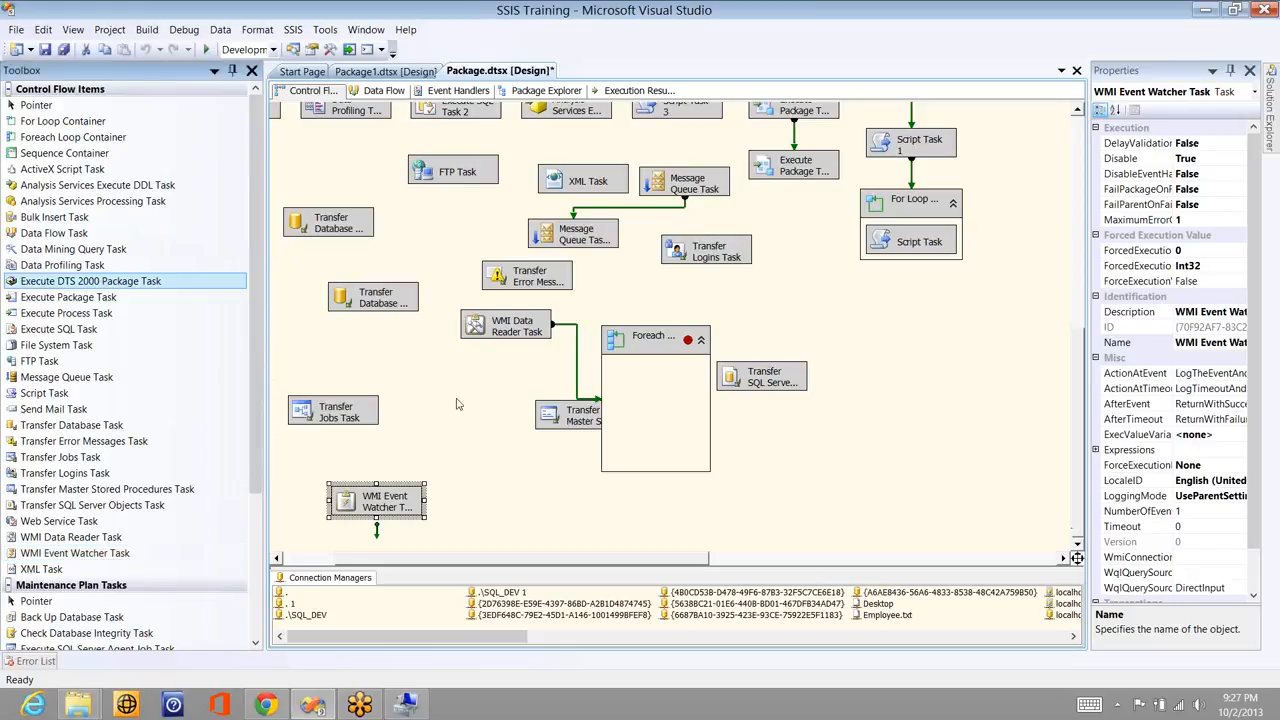
{"action": "left_click", "coordinate": [425, 357]}
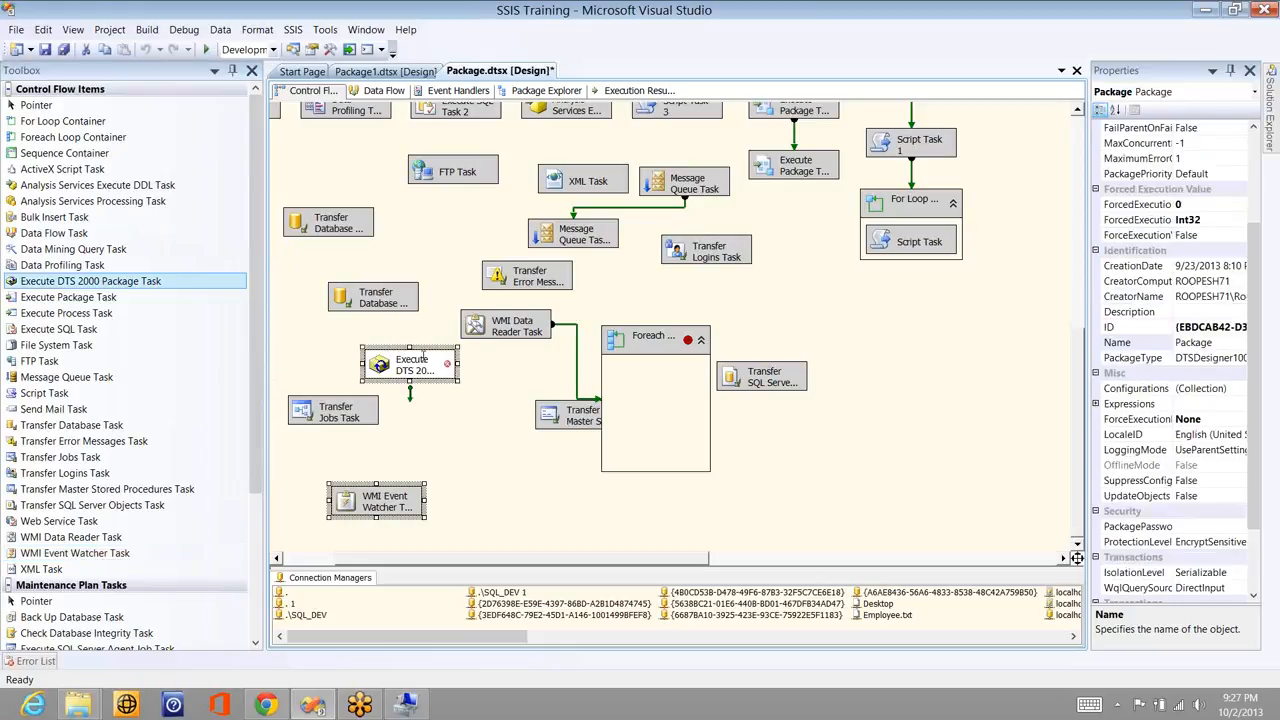
- Dismiss the missing DTS runtime error, then disable the new Execute DTS 2000 Package Task
{"action": "left_click", "coordinate": [425, 358]}
{"action": "double_click", "coordinate": [425, 360]}
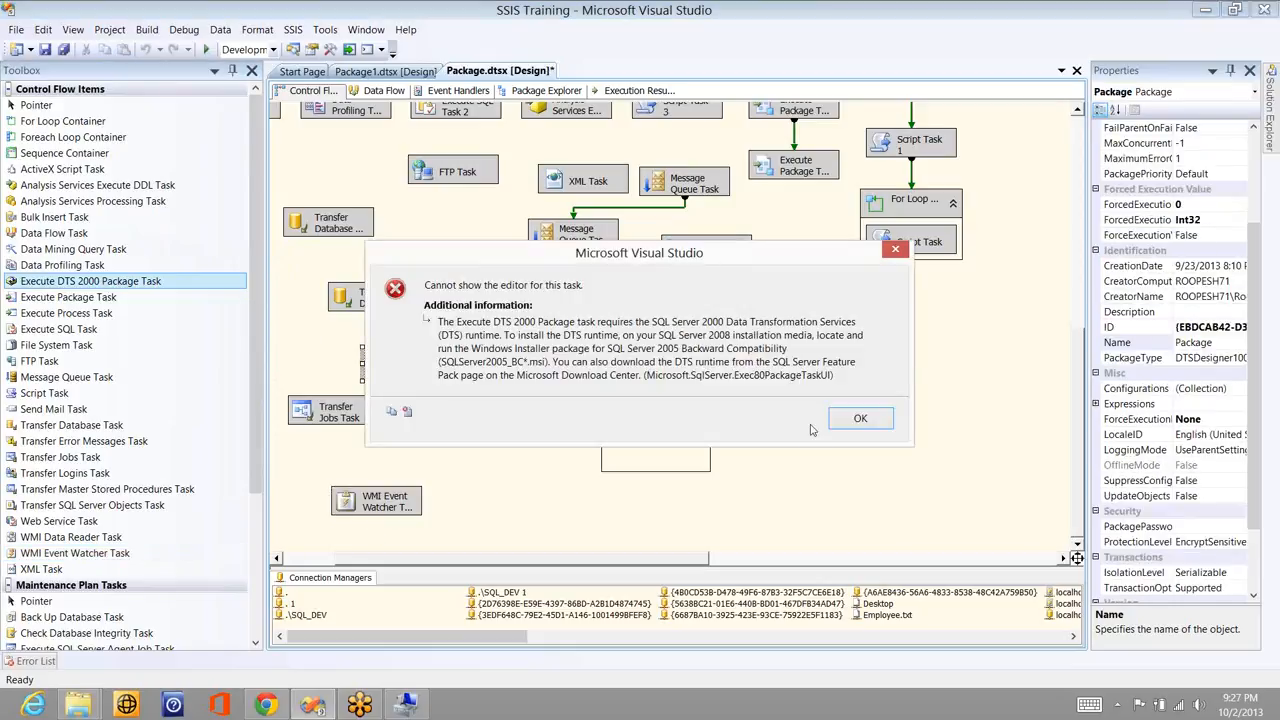
{"action": "left_click", "coordinate": [850, 423]}
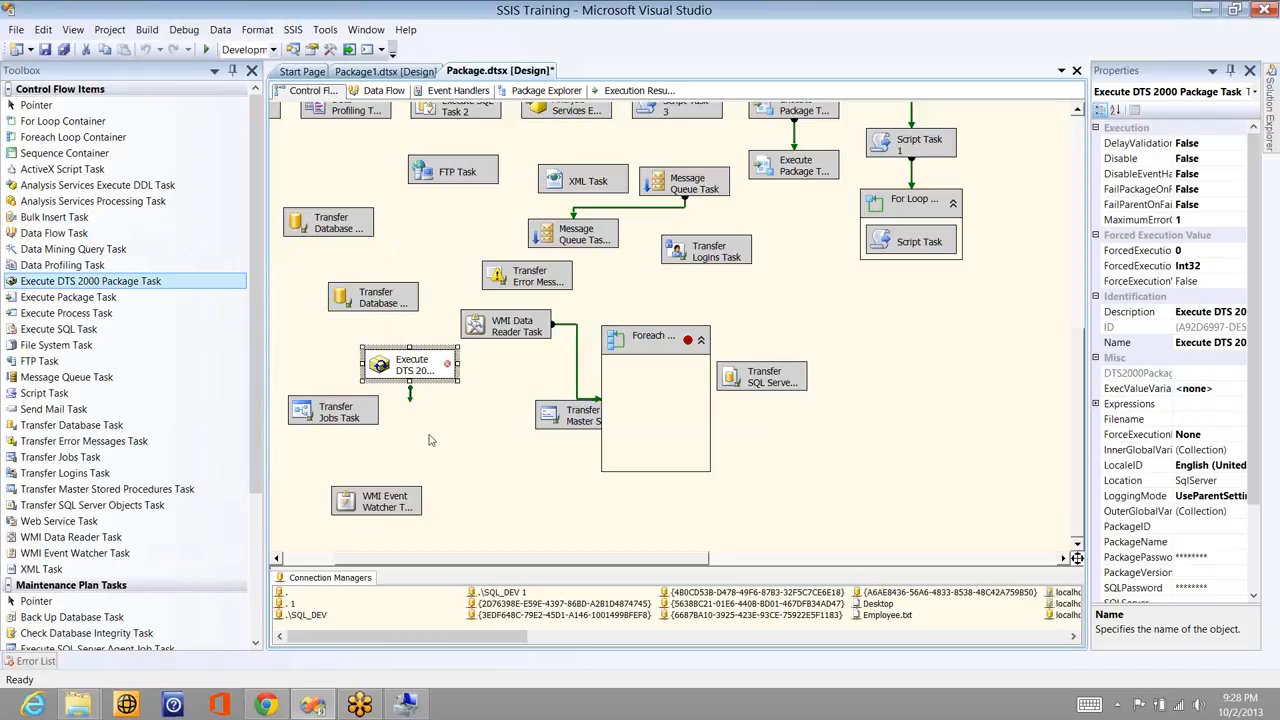
{"action": "left_click", "coordinate": [425, 372]}
{"action": "left_click", "coordinate": [476, 408]}
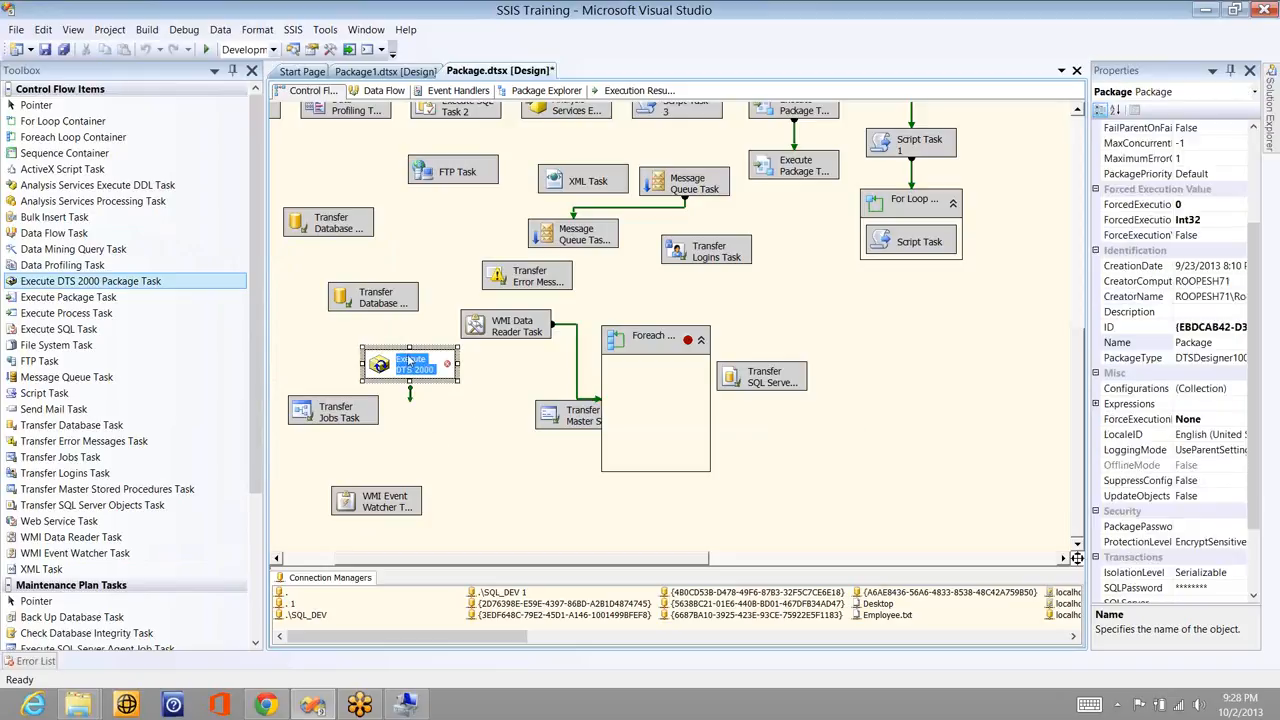
{"action": "left_click", "coordinate": [407, 360]}
{"action": "right_click", "coordinate": [409, 361]}
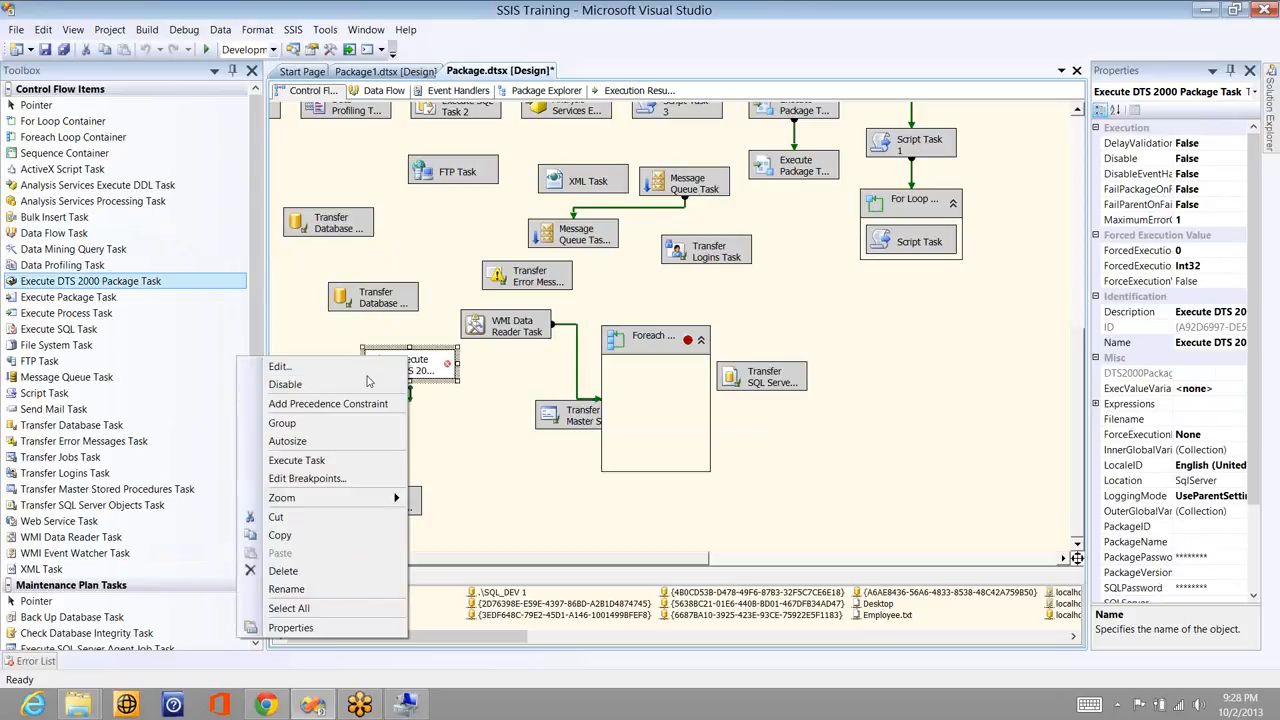
{"action": "left_click", "coordinate": [365, 383]}
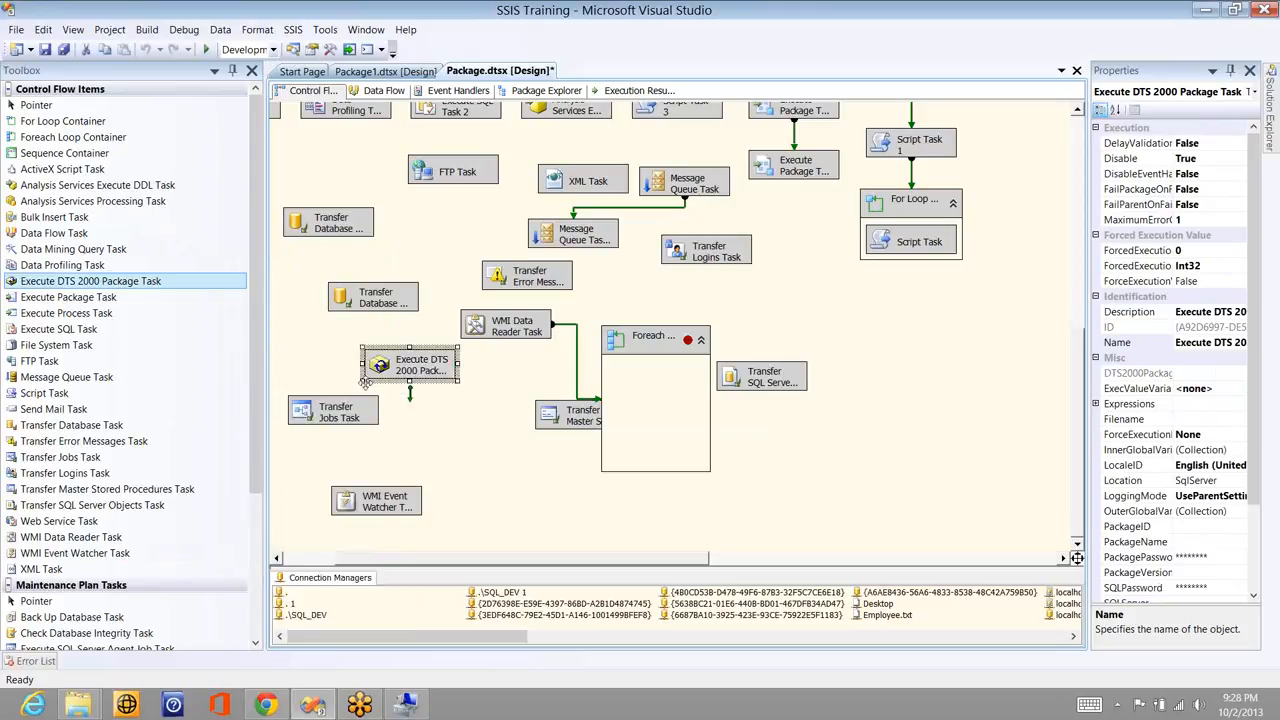
{"action": "left_click", "coordinate": [203, 283]}
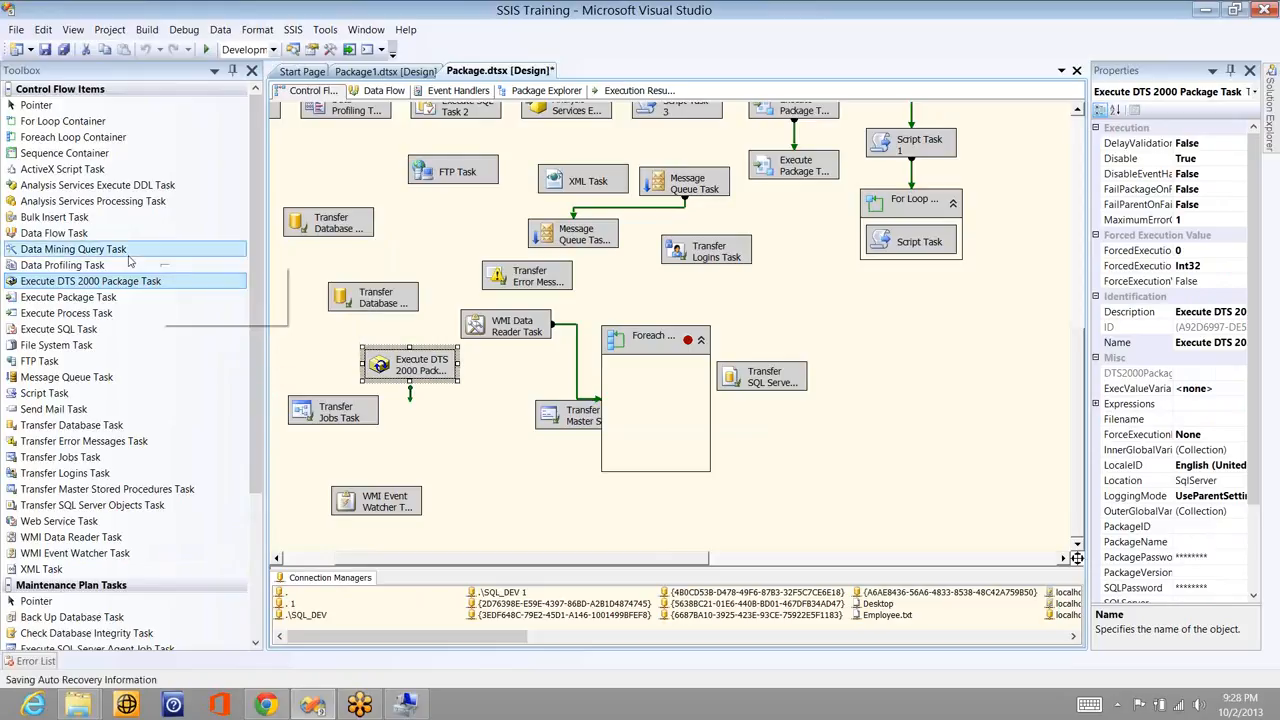
- Add a Data Mining Query Task and move it to the right of the Foreach container
{"action": "left_click_drag", "start_coordinate": [128, 257], "coordinate": [415, 239]}
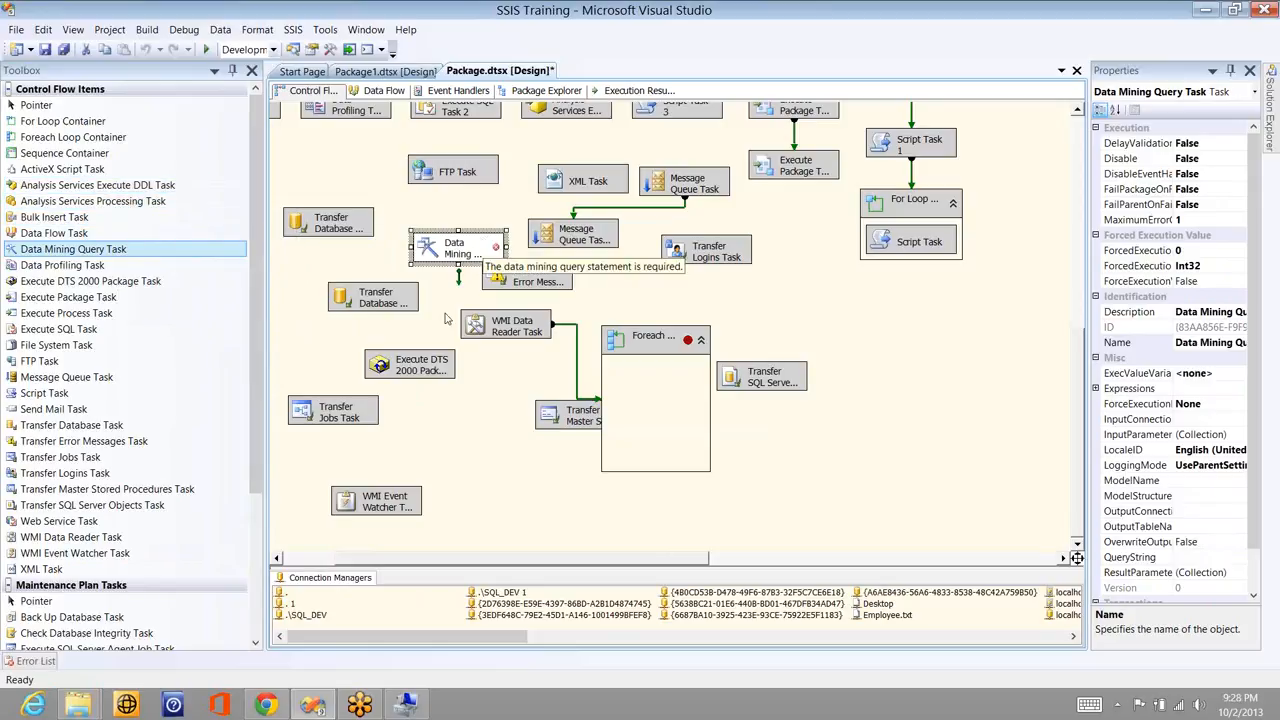
{"action": "double_click", "coordinate": [455, 256]}
{"action": "left_click", "coordinate": [829, 432]}
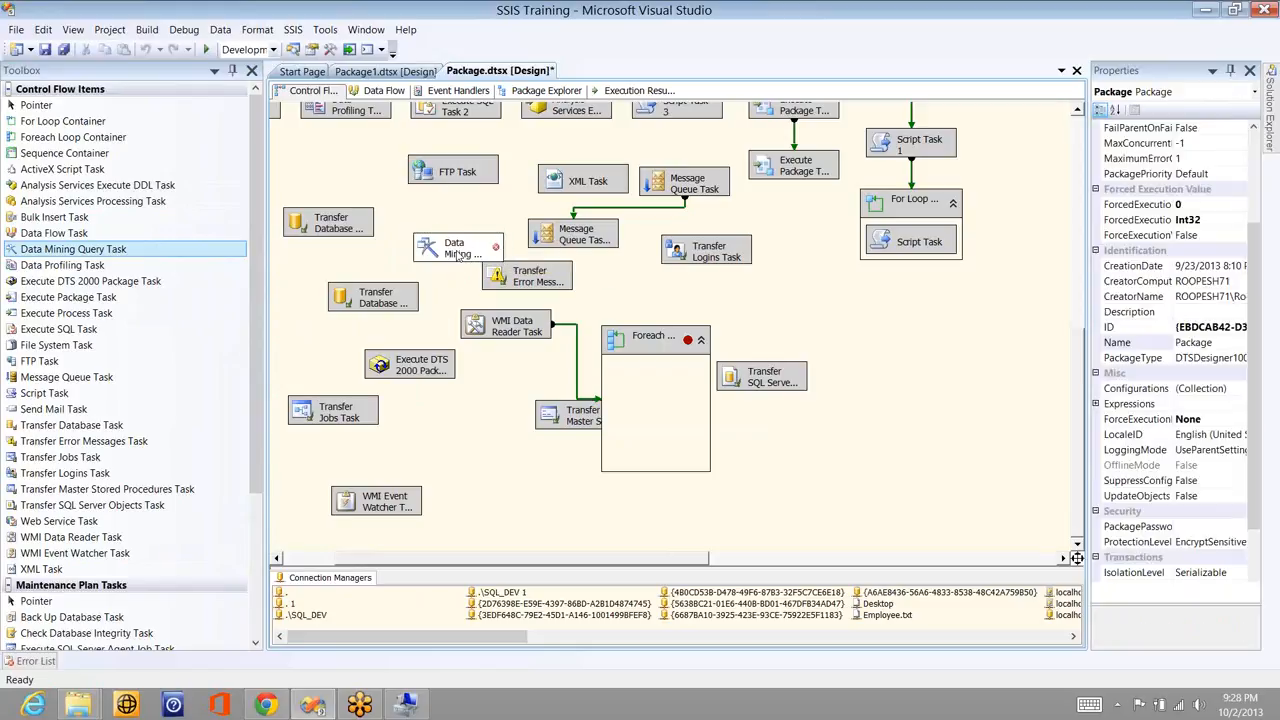
{"action": "left_click_drag", "start_coordinate": [455, 248], "coordinate": [873, 414]}
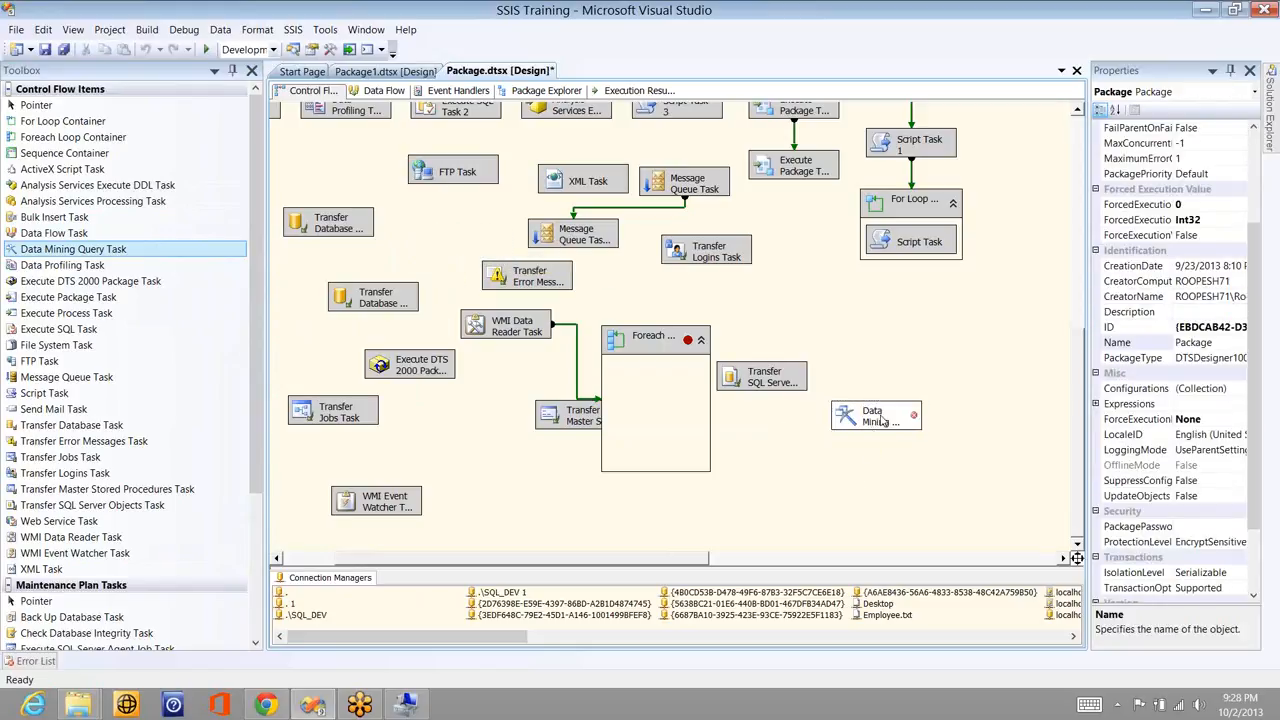
- Review the Data Mining Query Task's Query tab and cancel without changes
{"action": "mouse_move", "coordinate": [882, 421]}
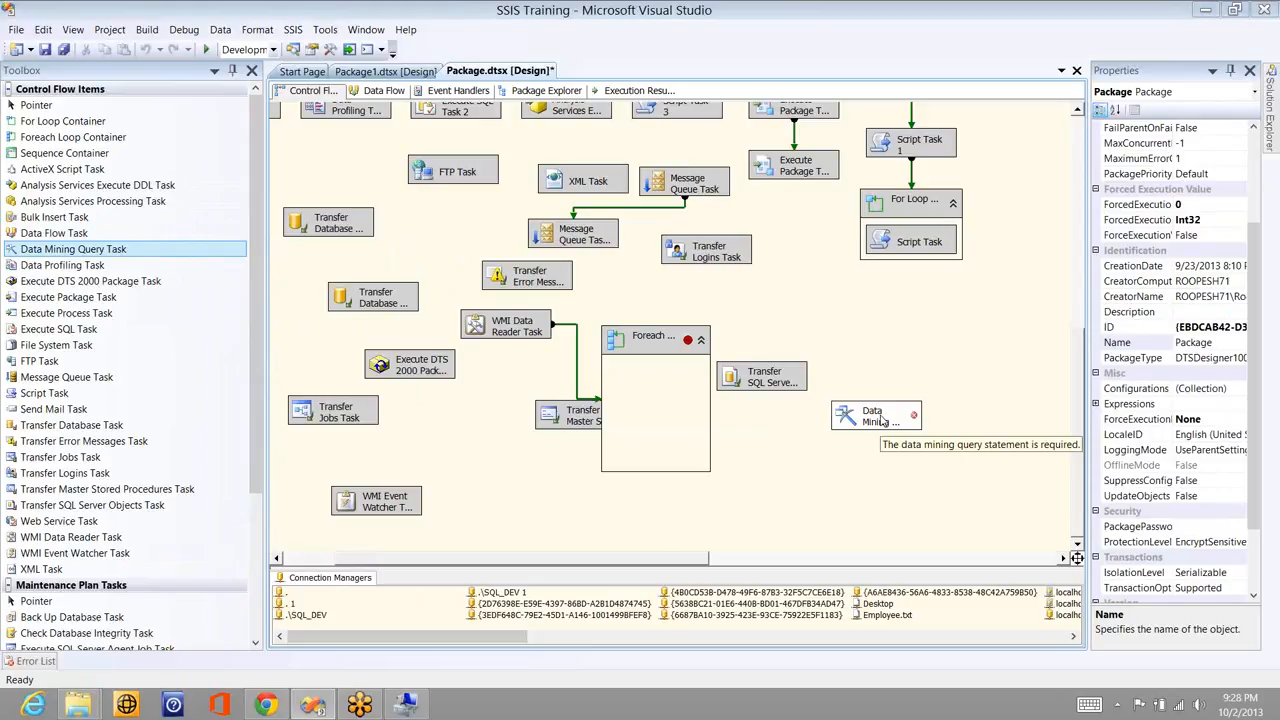
{"action": "double_click", "coordinate": [880, 421]}
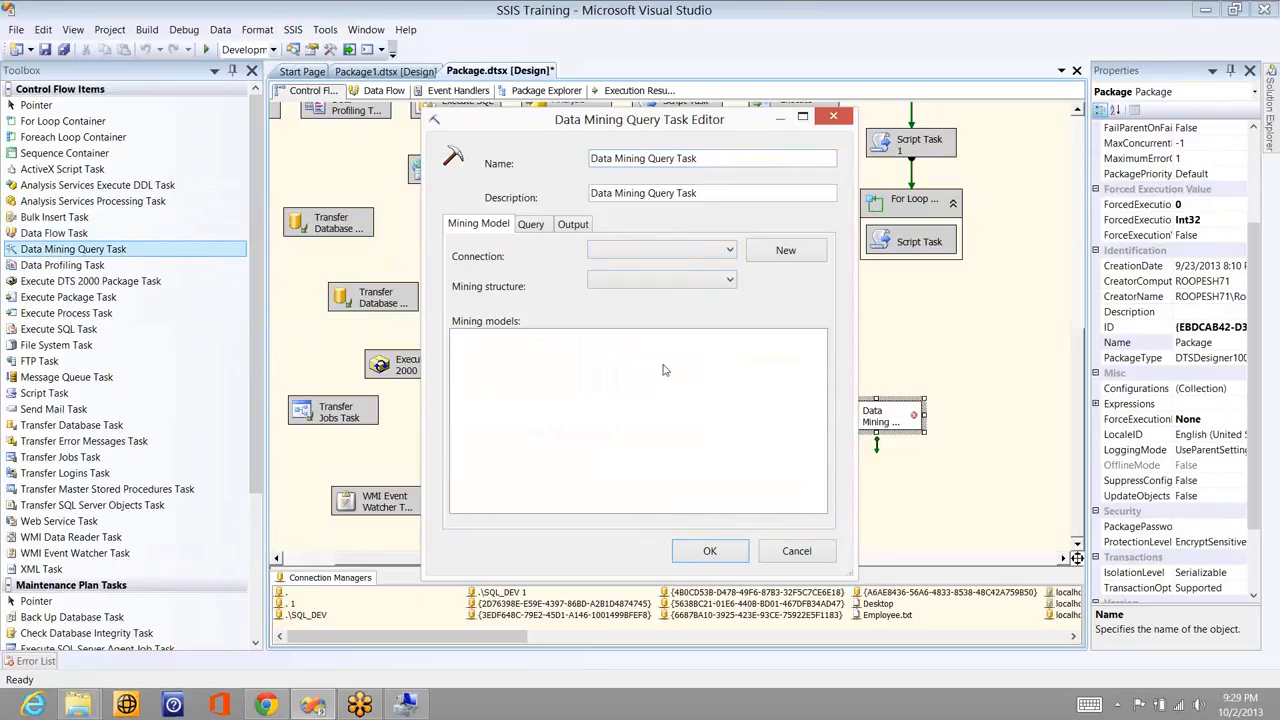
{"action": "left_click", "coordinate": [531, 226]}
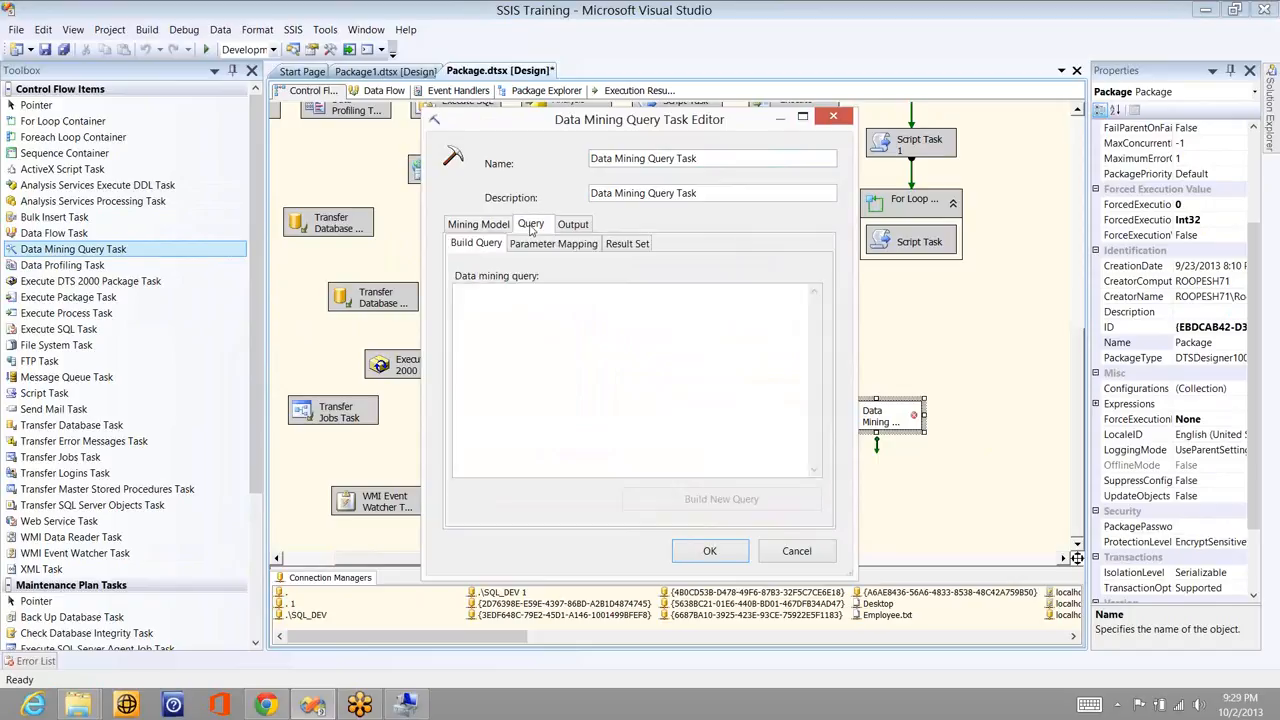
{"action": "left_click", "coordinate": [797, 551]}
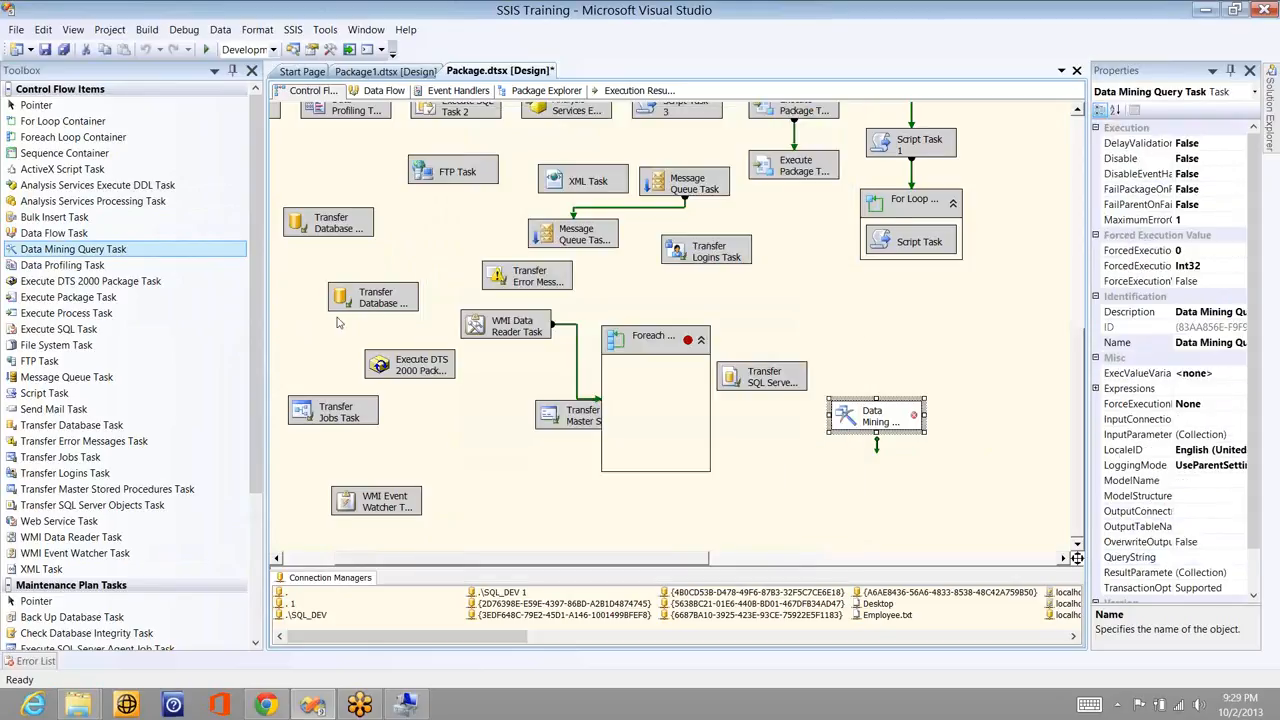
- Create an Analysis Services Project named TEST using 'Add to Solution' in the New Project dialog
{"action": "left_click", "coordinate": [16, 29]}
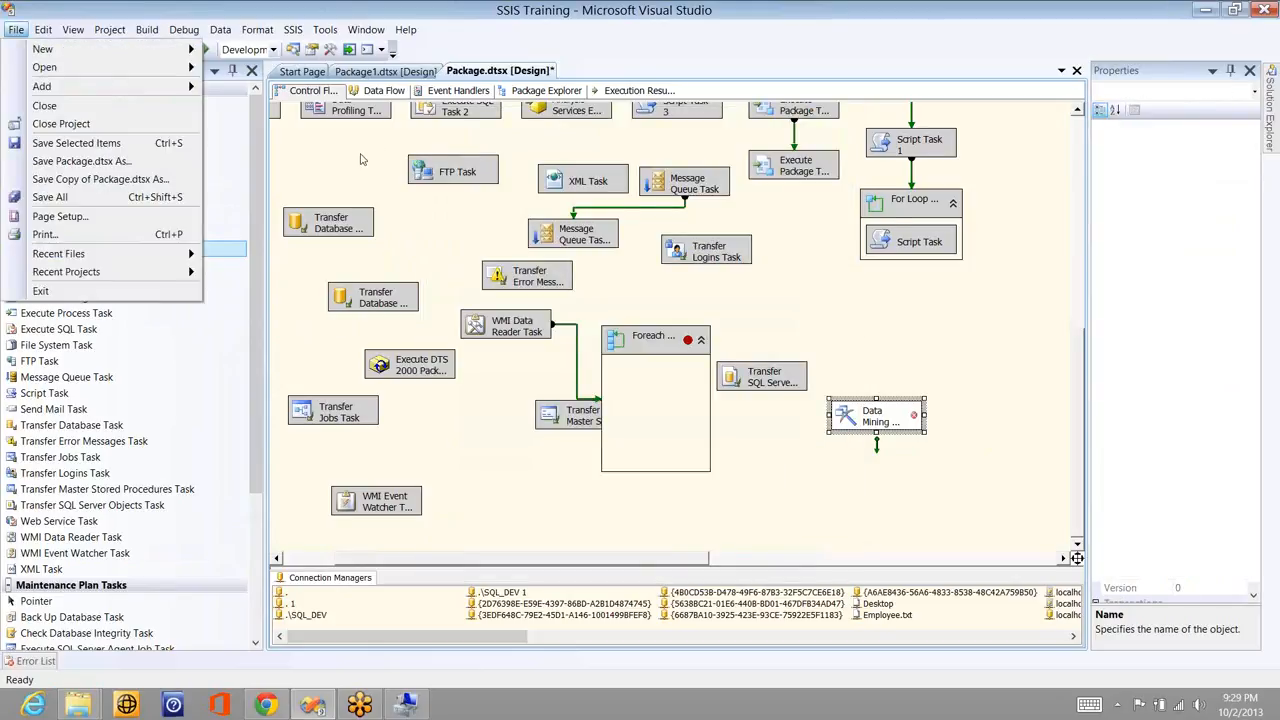
{"action": "left_click", "coordinate": [362, 159]}
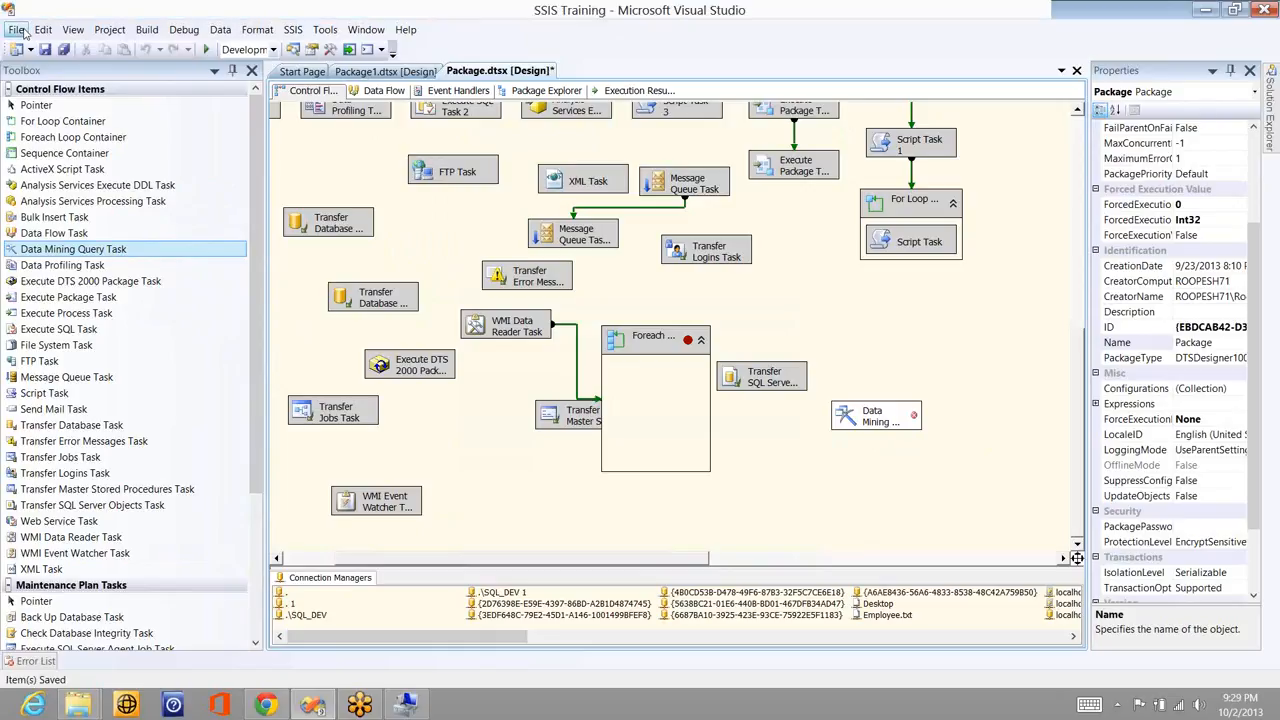
{"action": "left_click", "coordinate": [20, 30]}
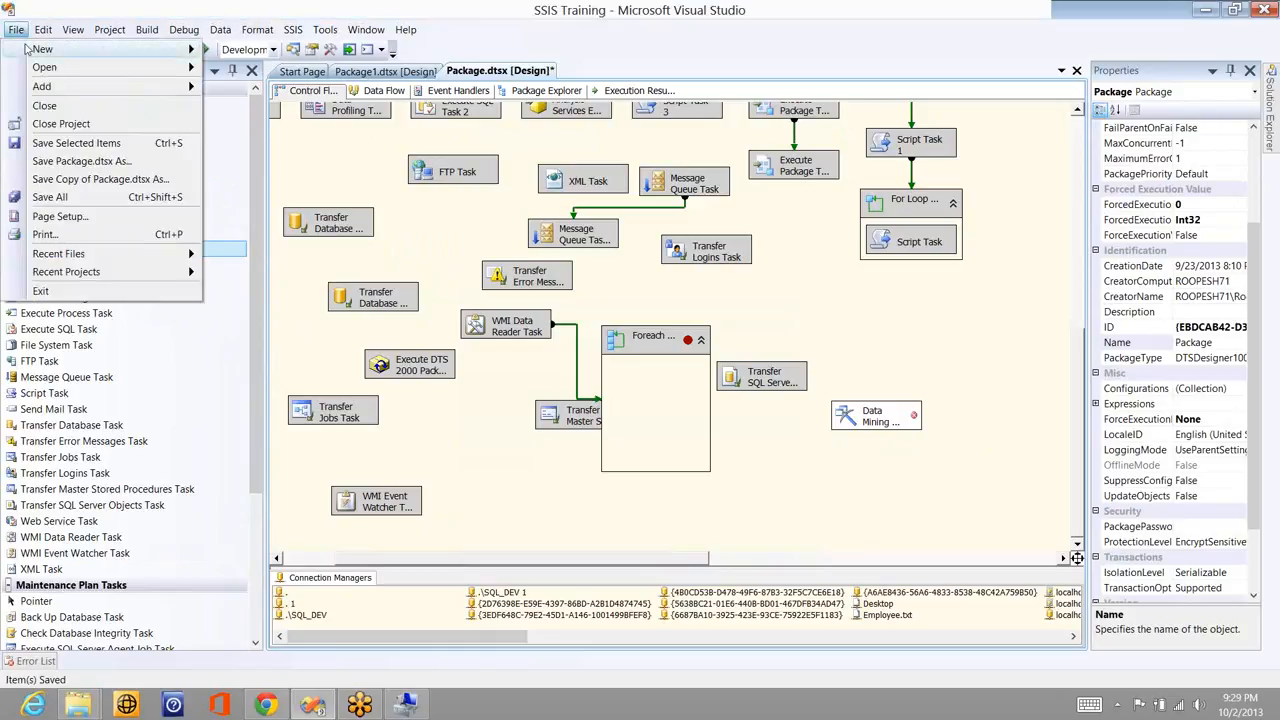
{"action": "mouse_move", "coordinate": [79, 58]}
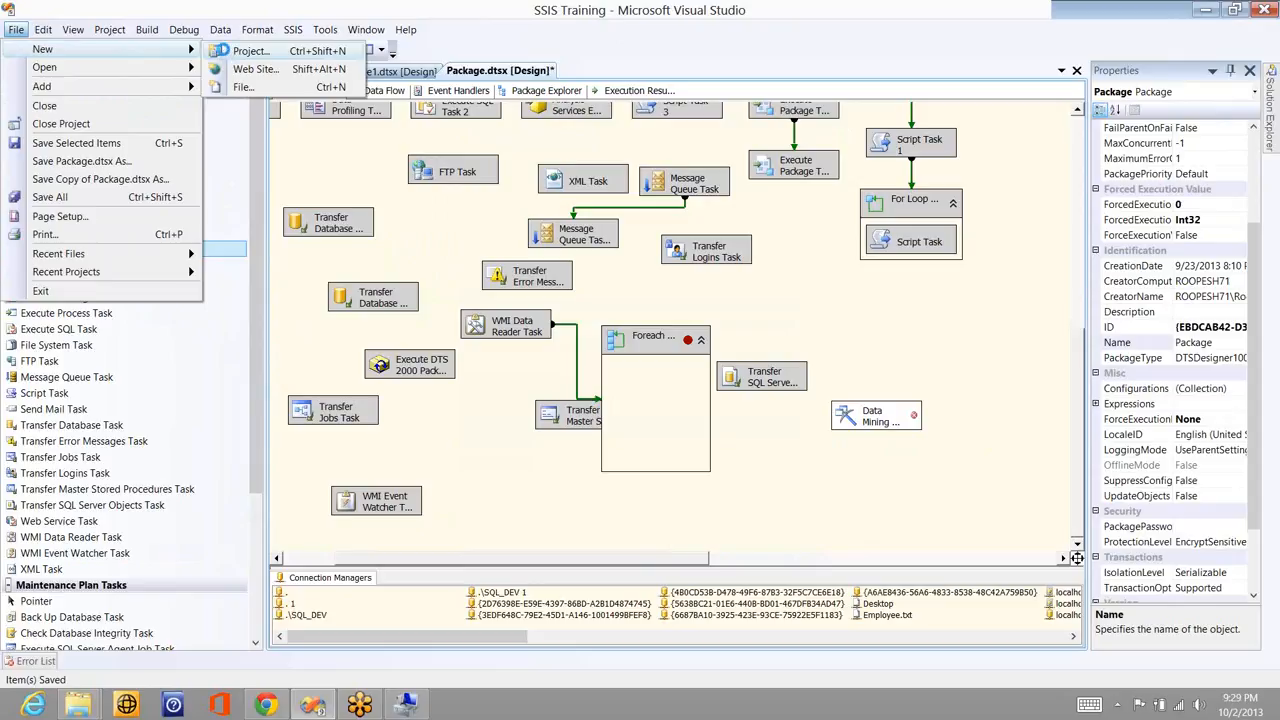
{"action": "left_click", "coordinate": [550, 253]}
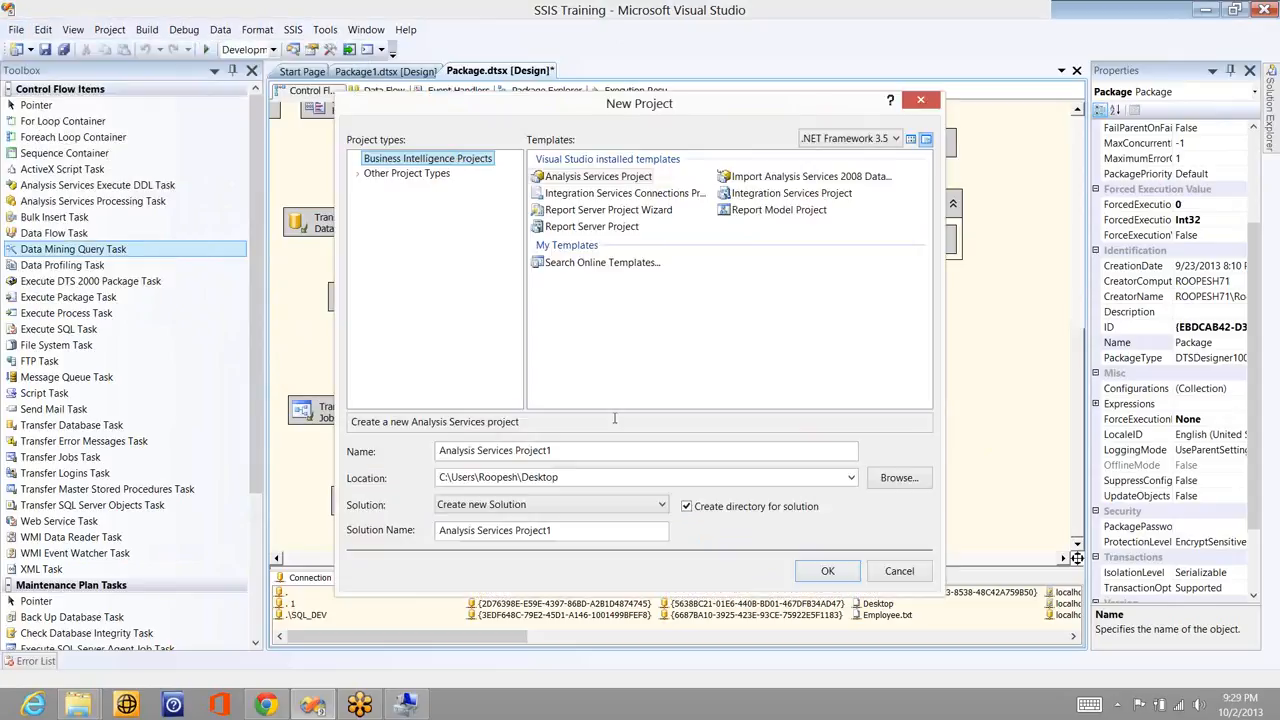
{"action": "left_click", "coordinate": [577, 451]}
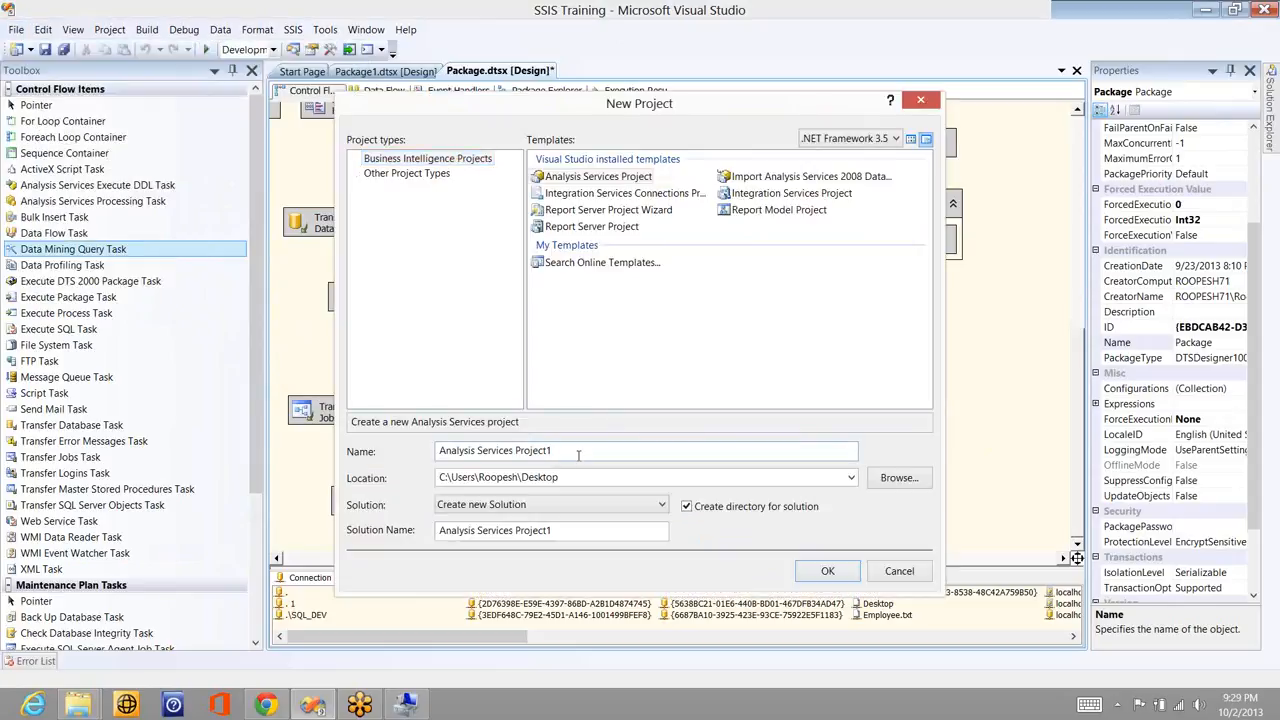
{"action": "key", "text": "shift+Home"}
{"action": "key", "text": "BackSpace"}
{"action": "type", "text": "TEST"}
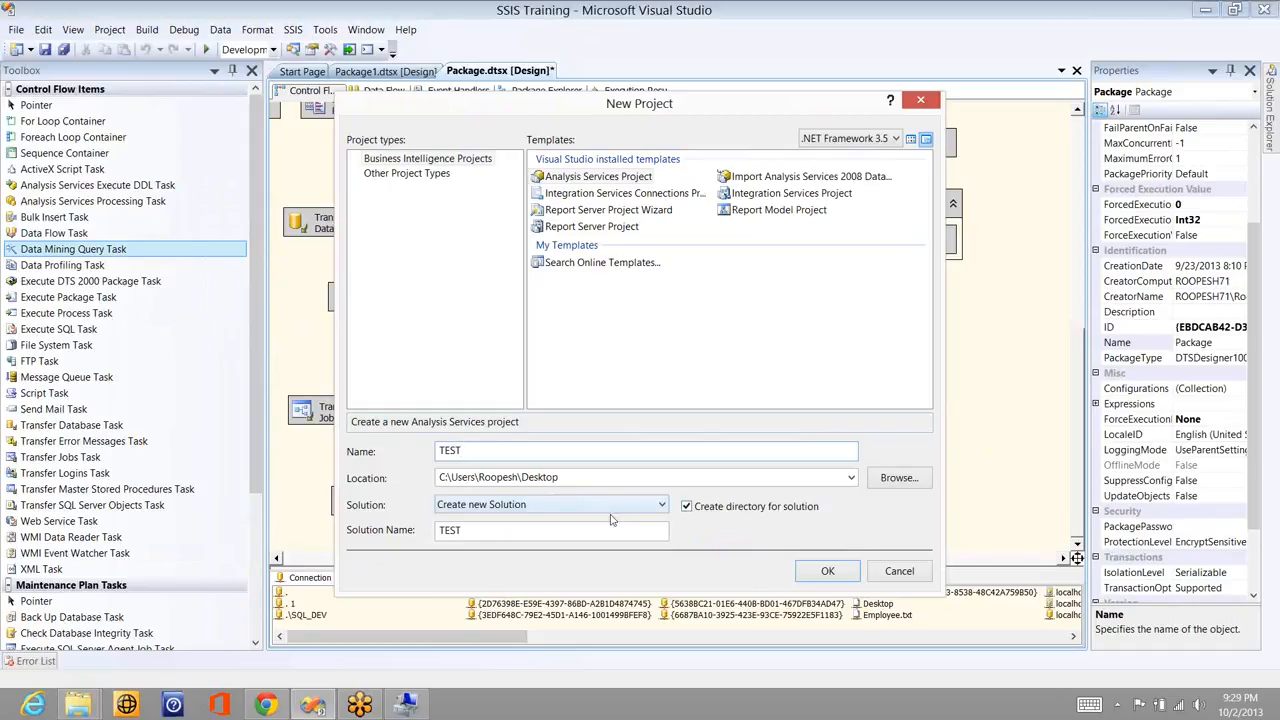
{"action": "left_click", "coordinate": [608, 510]}
{"action": "left_click", "coordinate": [605, 535]}
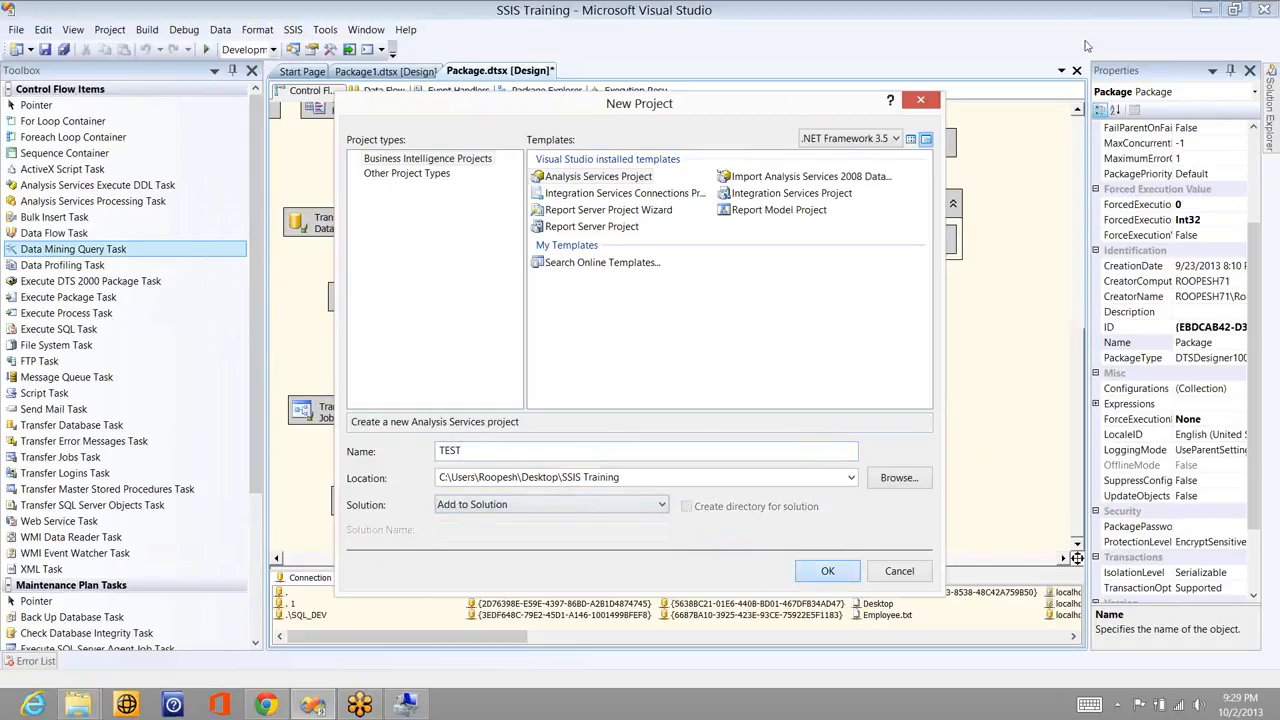
{"action": "key", "text": "Return"}
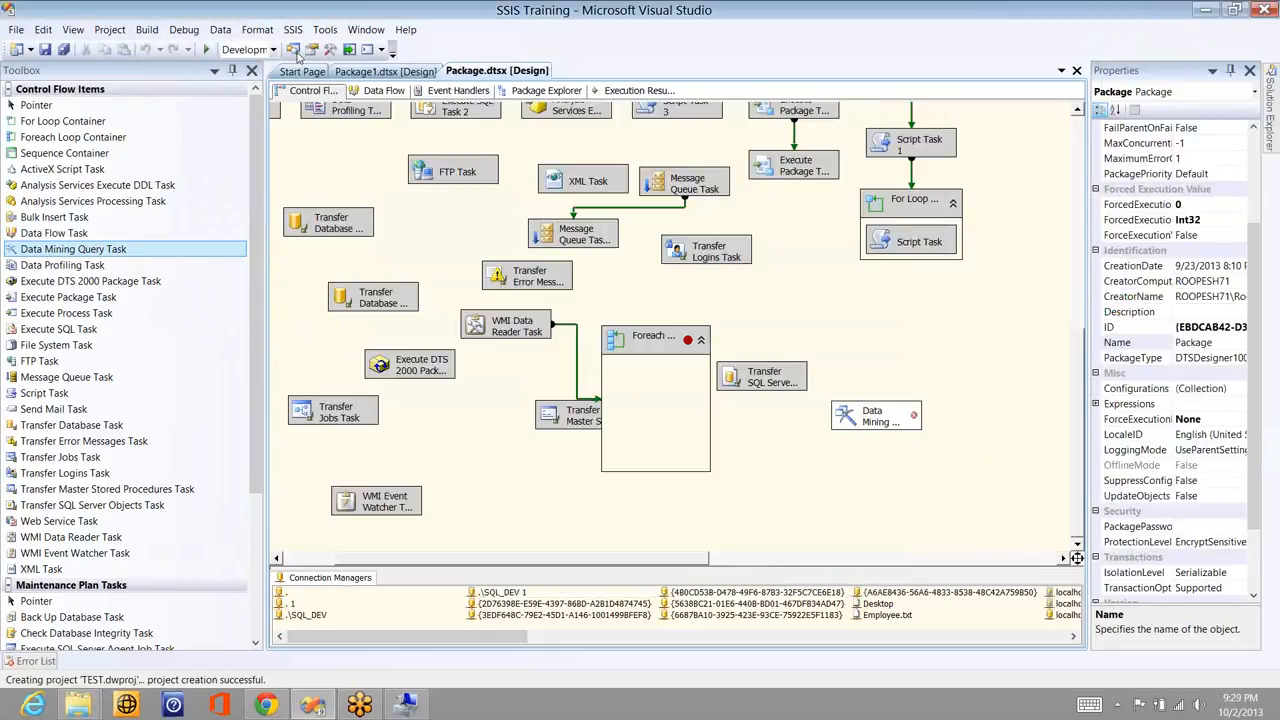
- In Solution Explorer, browse TEST's Data Sources, Data Source Views, Mining Structures and Roles folders
{"action": "left_click", "coordinate": [1271, 100]}
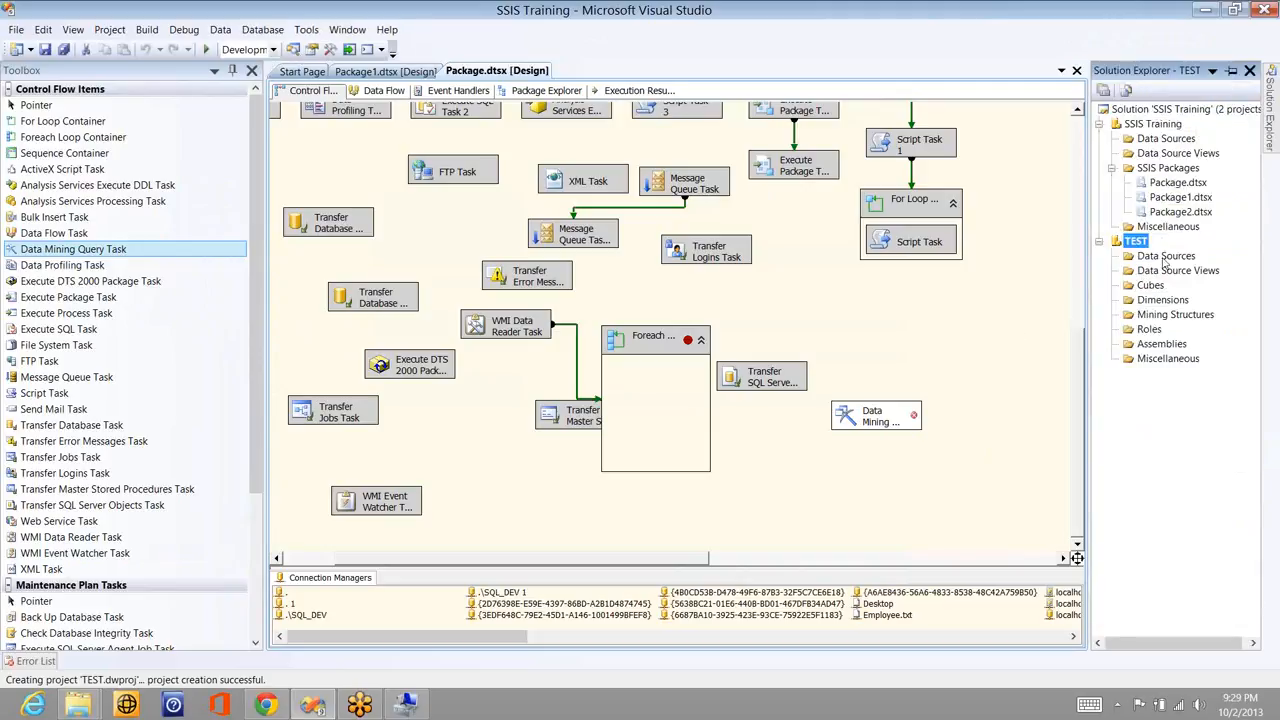
{"action": "key", "text": "Down"}
{"action": "key", "text": "Down"}
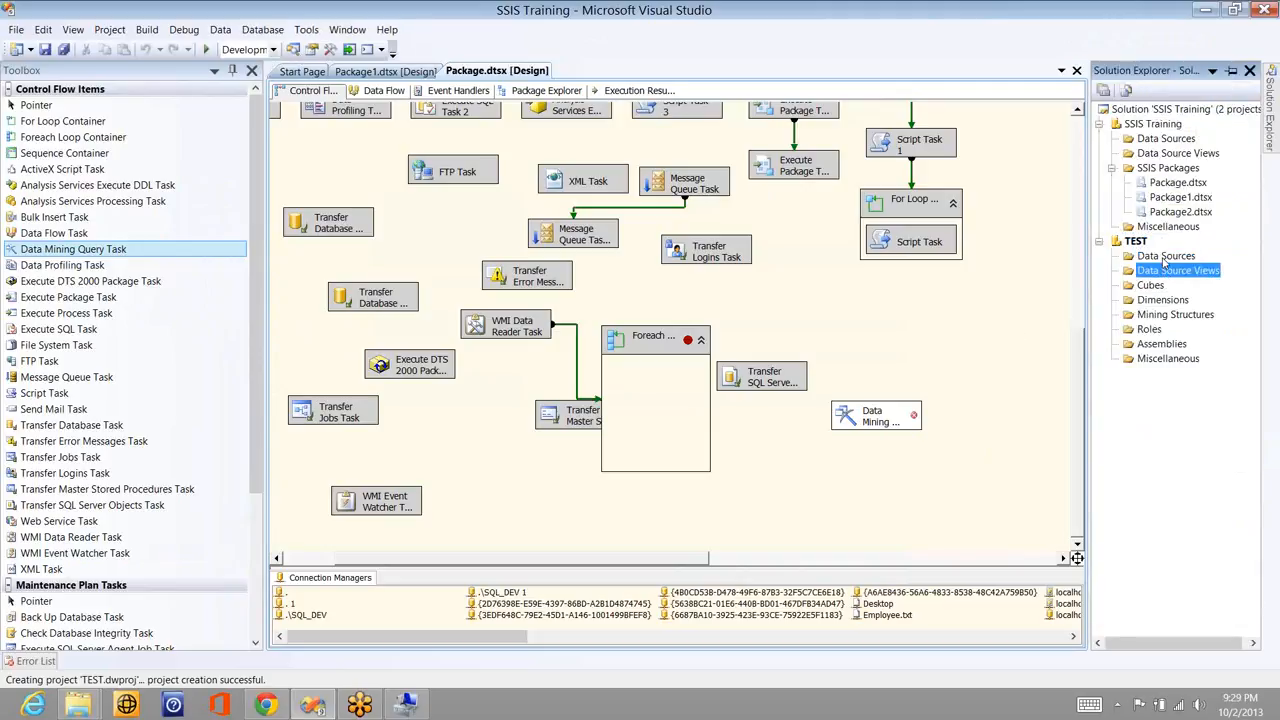
{"action": "key", "text": "Down"}
{"action": "key", "text": "Down"}
{"action": "key", "text": "Down"}
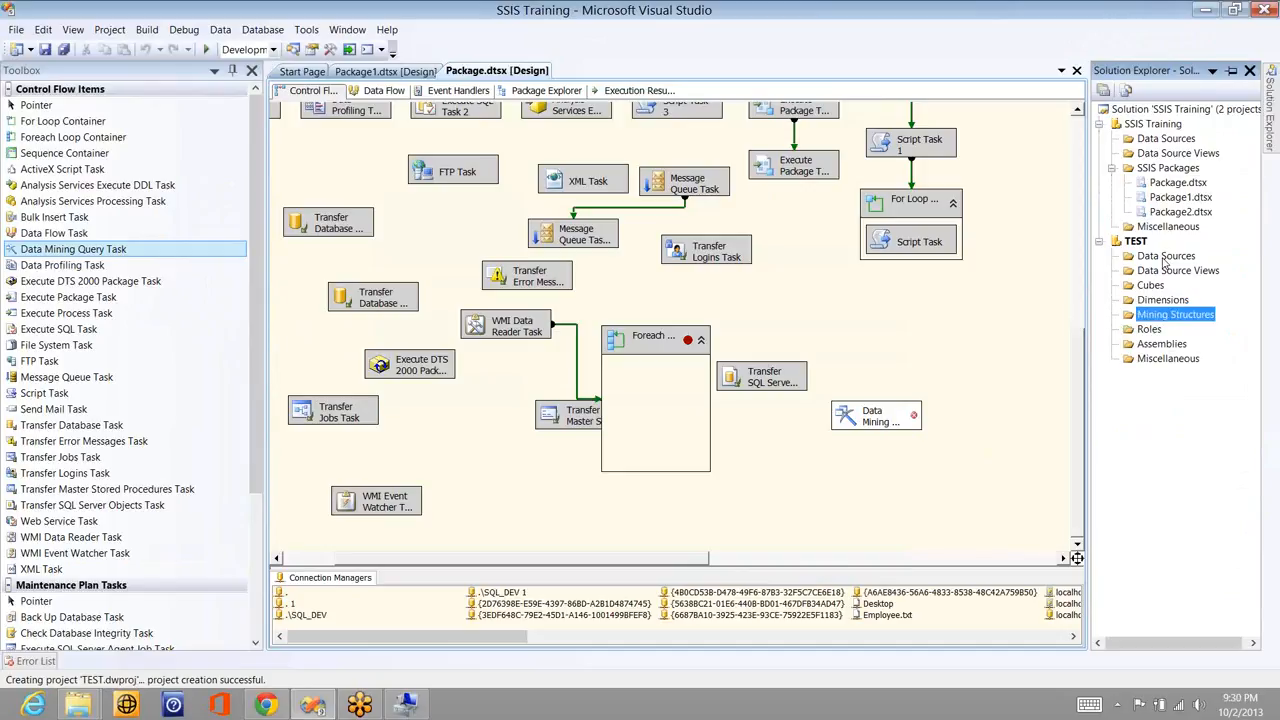
{"action": "key", "text": "Down"}
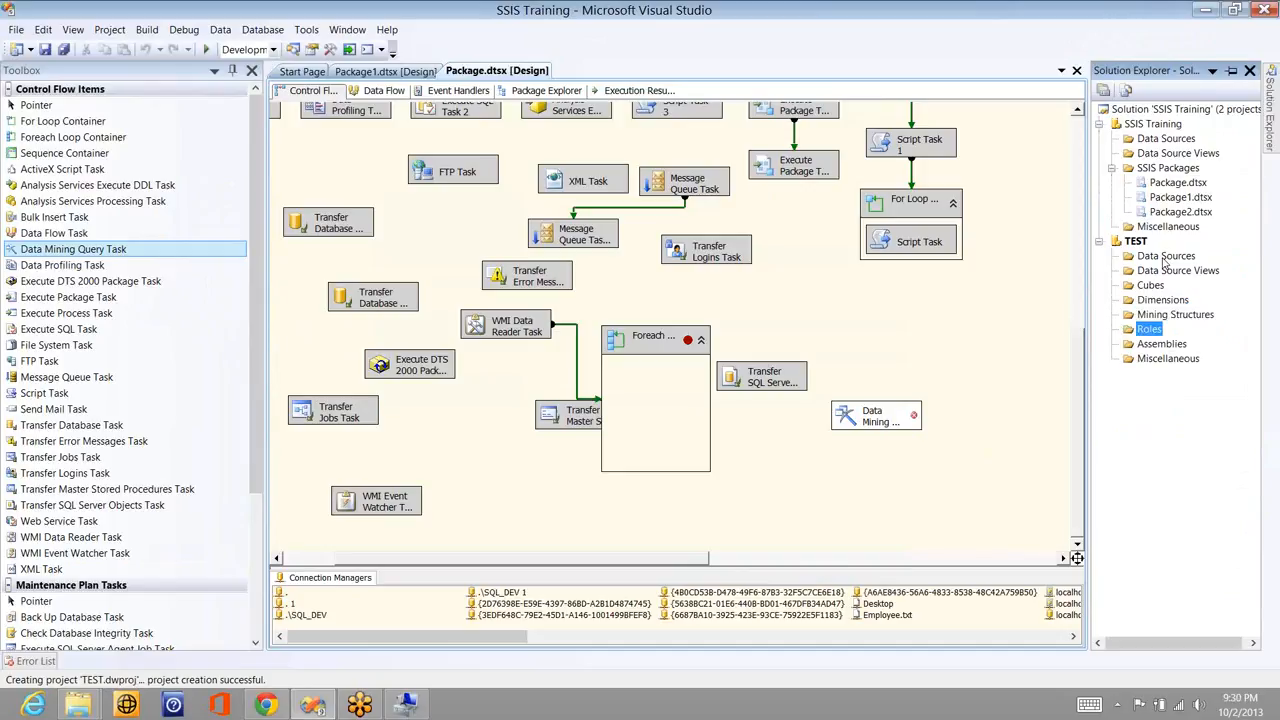
{"action": "key", "text": "Up"}
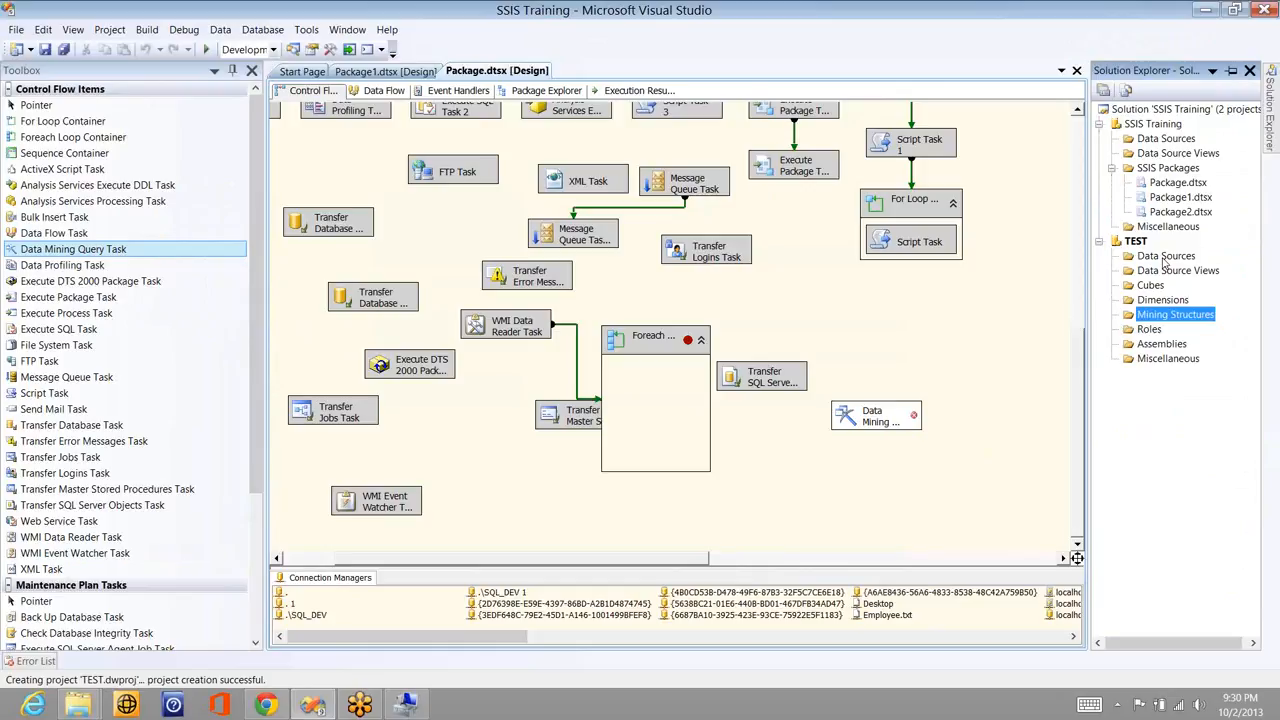
{"action": "key", "text": "Down"}
{"action": "key", "text": "Up"}
{"action": "key", "text": "Up"}
{"action": "key", "text": "Up"}
{"action": "key", "text": "Up"}
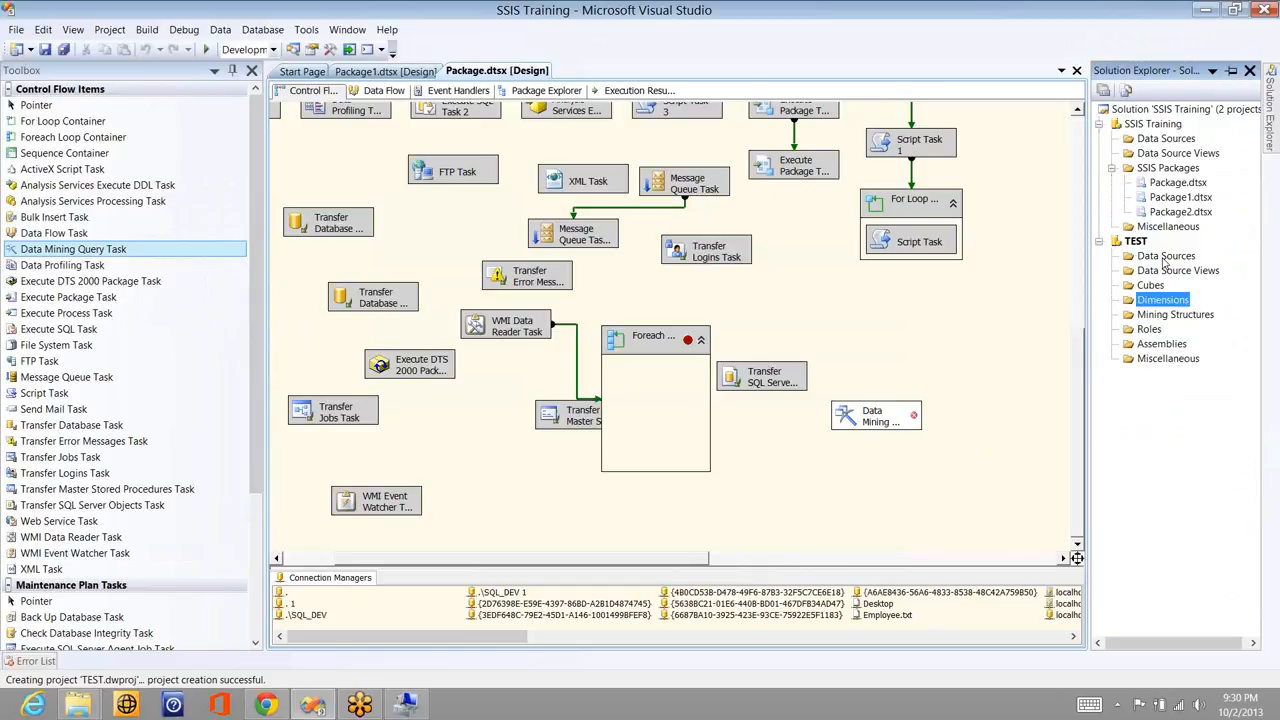
{"action": "key", "text": "Up"}
{"action": "key", "text": "Down"}
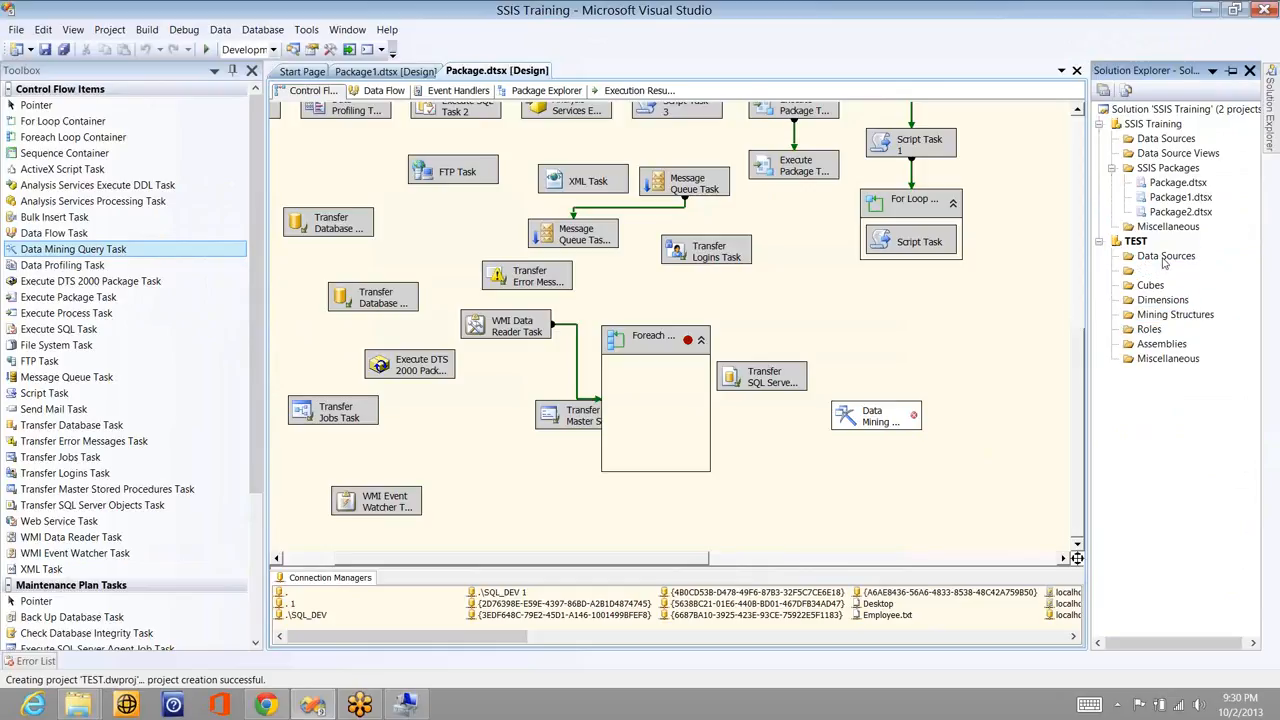
{"action": "key", "text": "Down"}
{"action": "key", "text": "Down"}
{"action": "key", "text": "Down"}
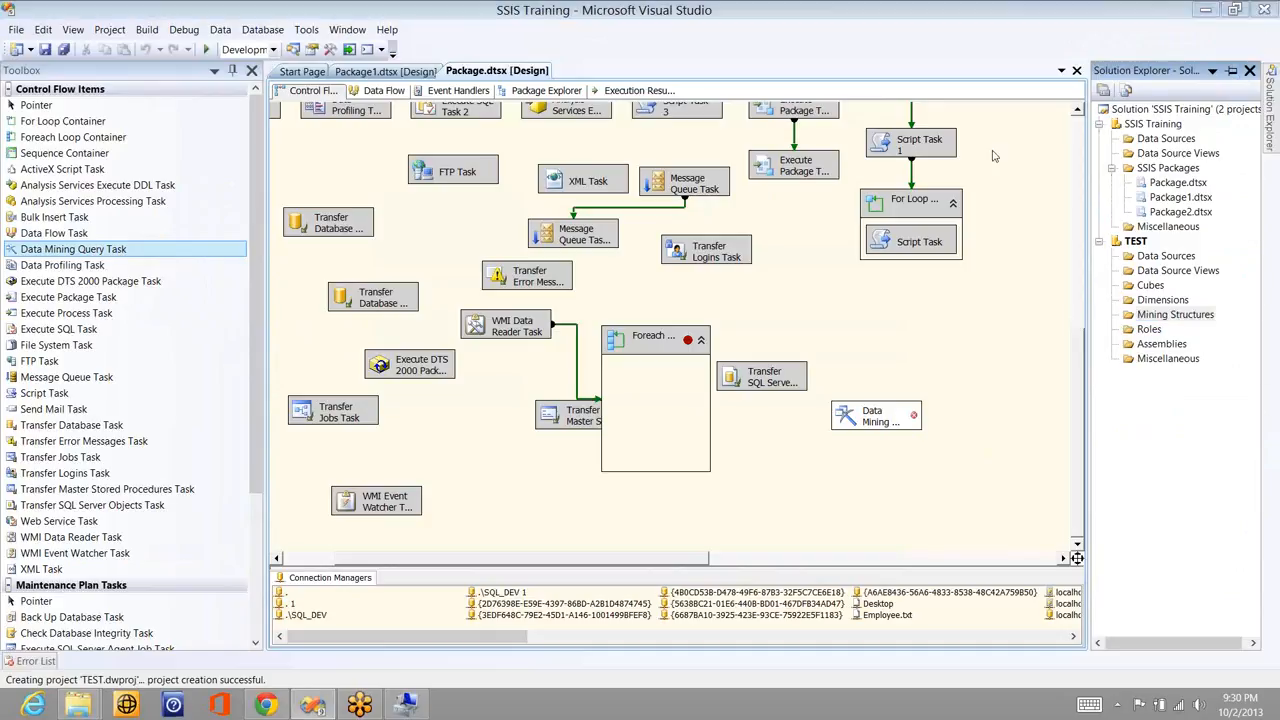
- Reopen the Data Mining Query Task's editor, then disable the task from its context menu
{"action": "left_click", "coordinate": [872, 424]}
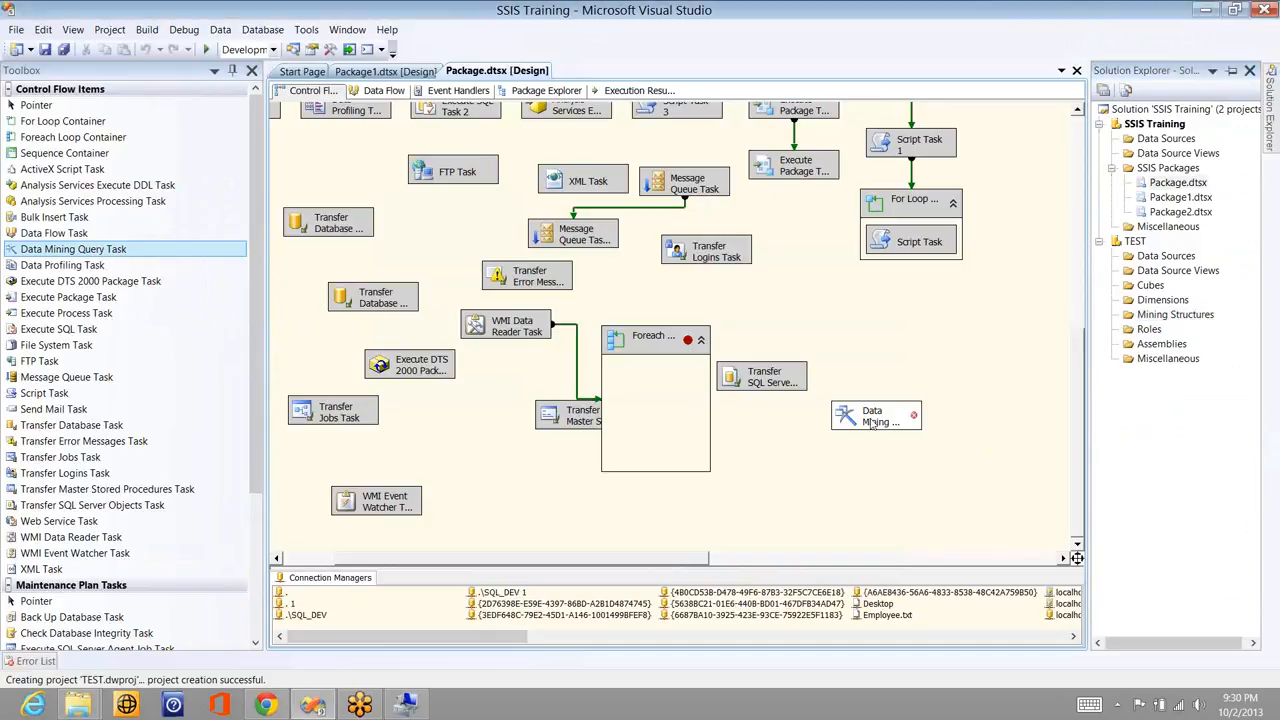
{"action": "left_click", "coordinate": [870, 422]}
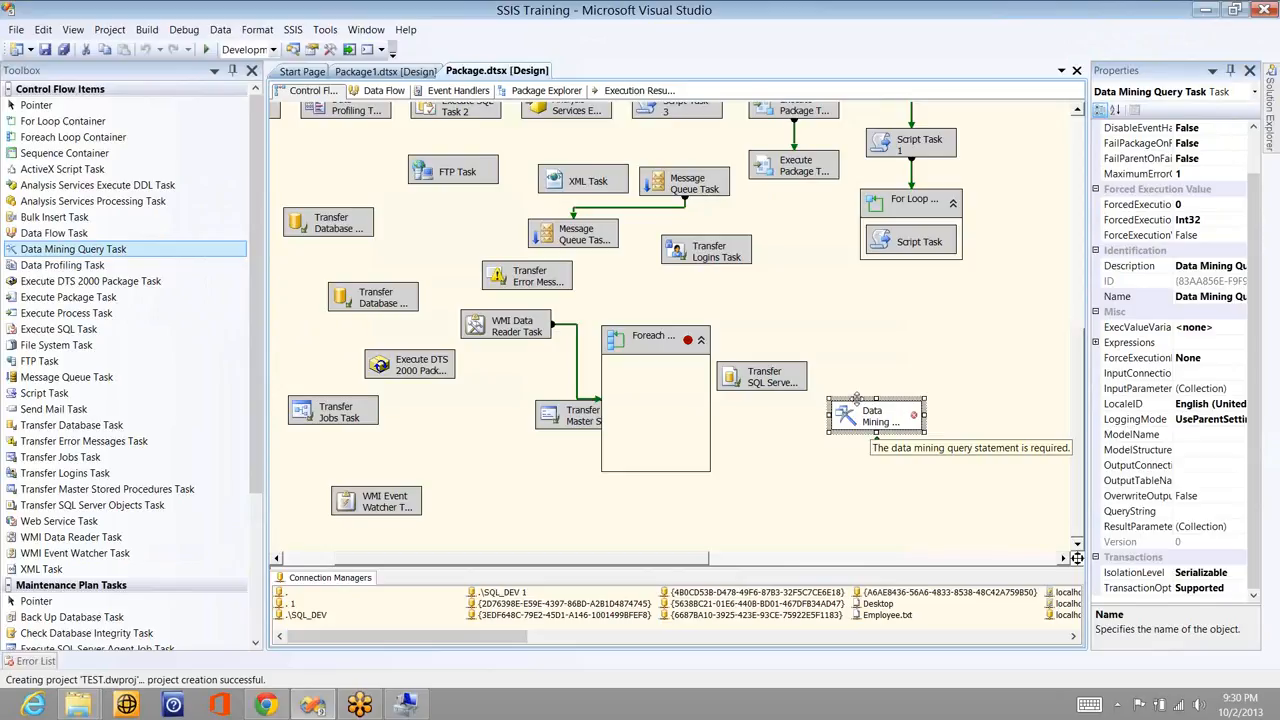
{"action": "double_click", "coordinate": [869, 427]}
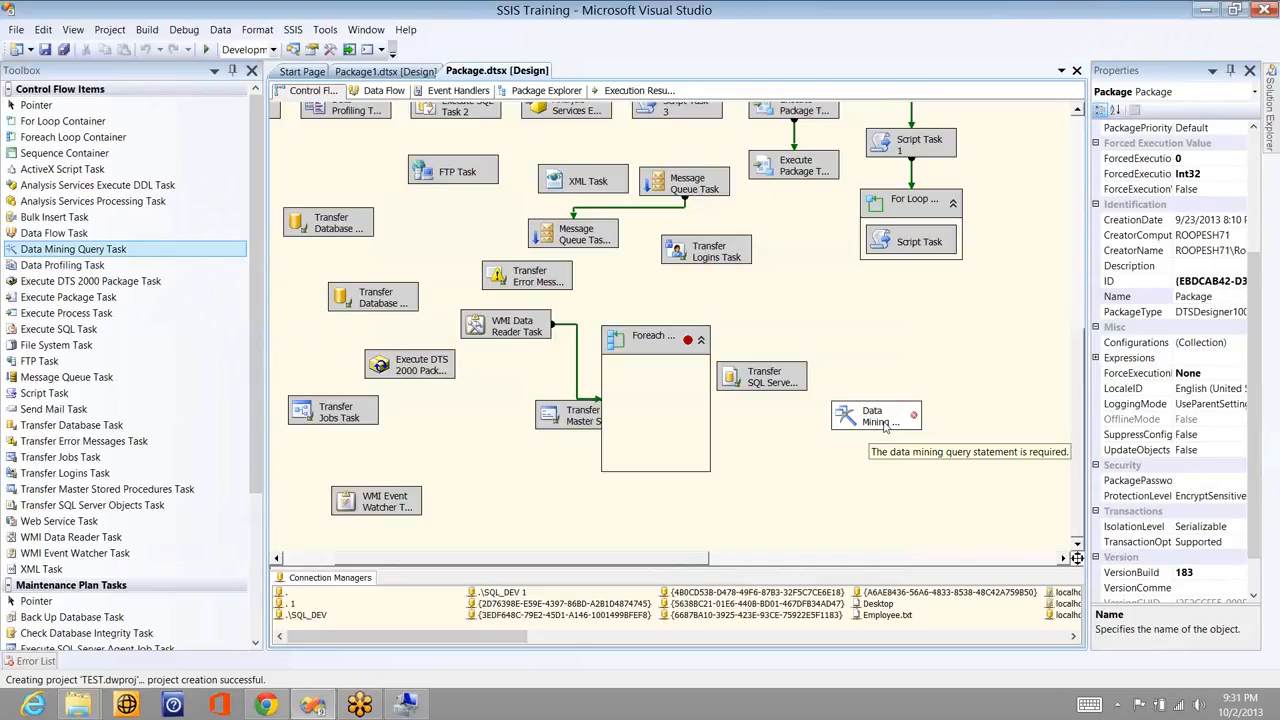
{"action": "left_click", "coordinate": [884, 425]}
{"action": "right_click", "coordinate": [880, 419]}
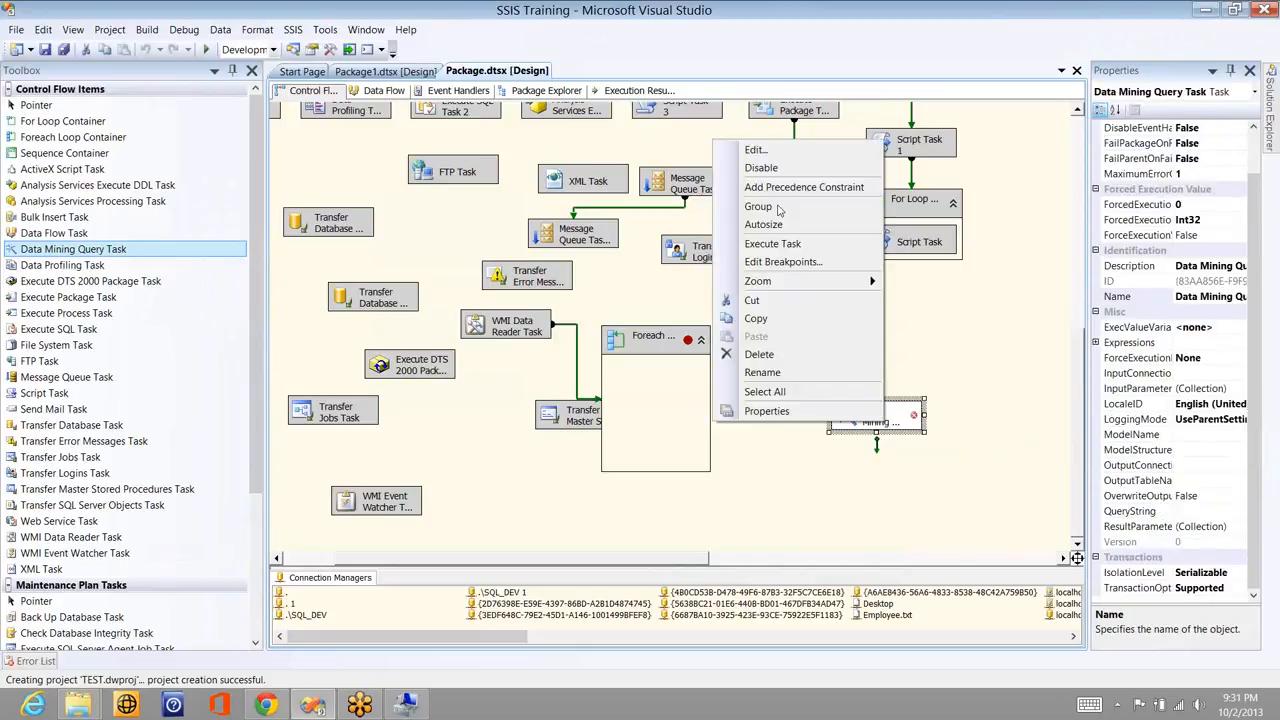
{"action": "left_click", "coordinate": [778, 168]}
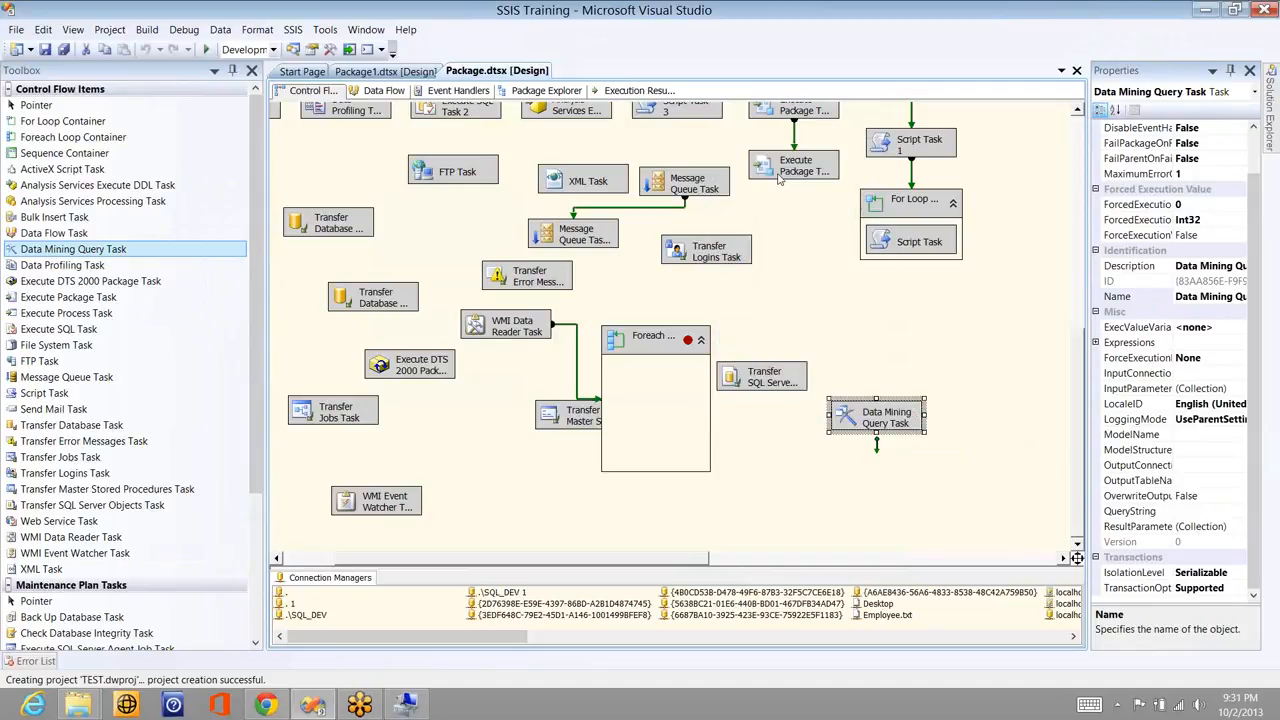